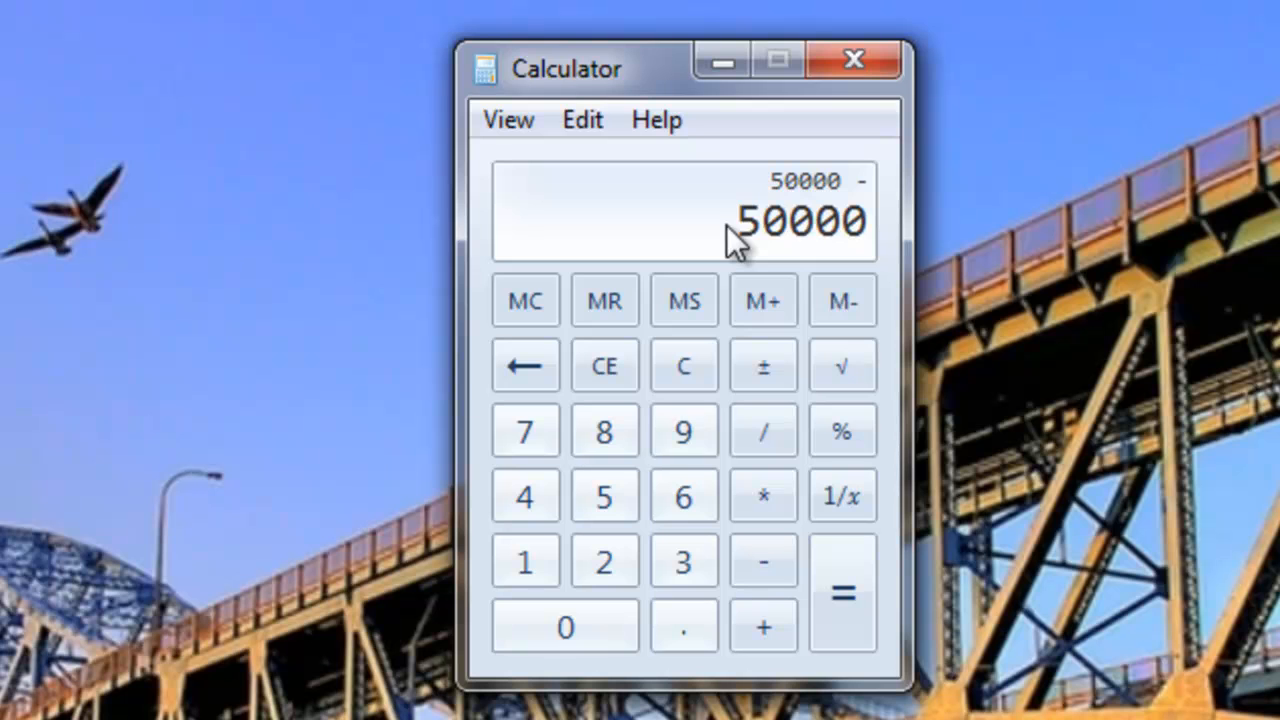
# - Complete the calculation 50000 - 0.05 * 50000
pyautogui.write('.05')
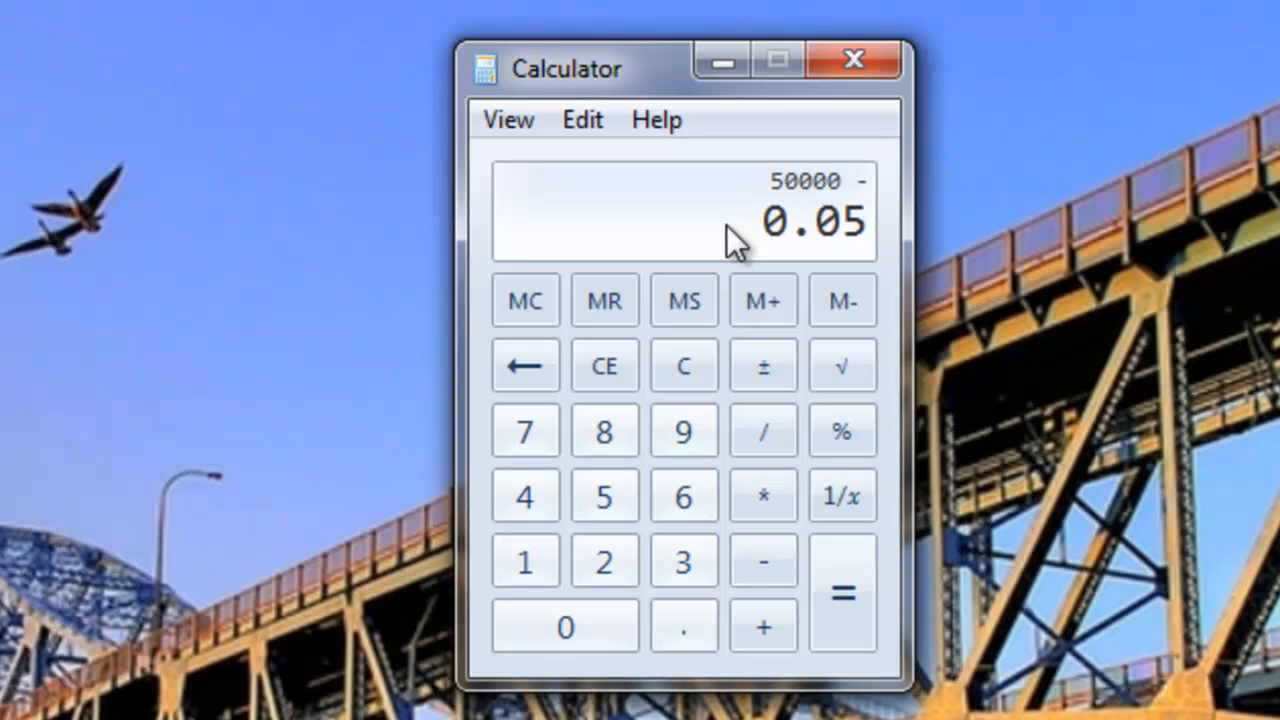
pyautogui.press('*')
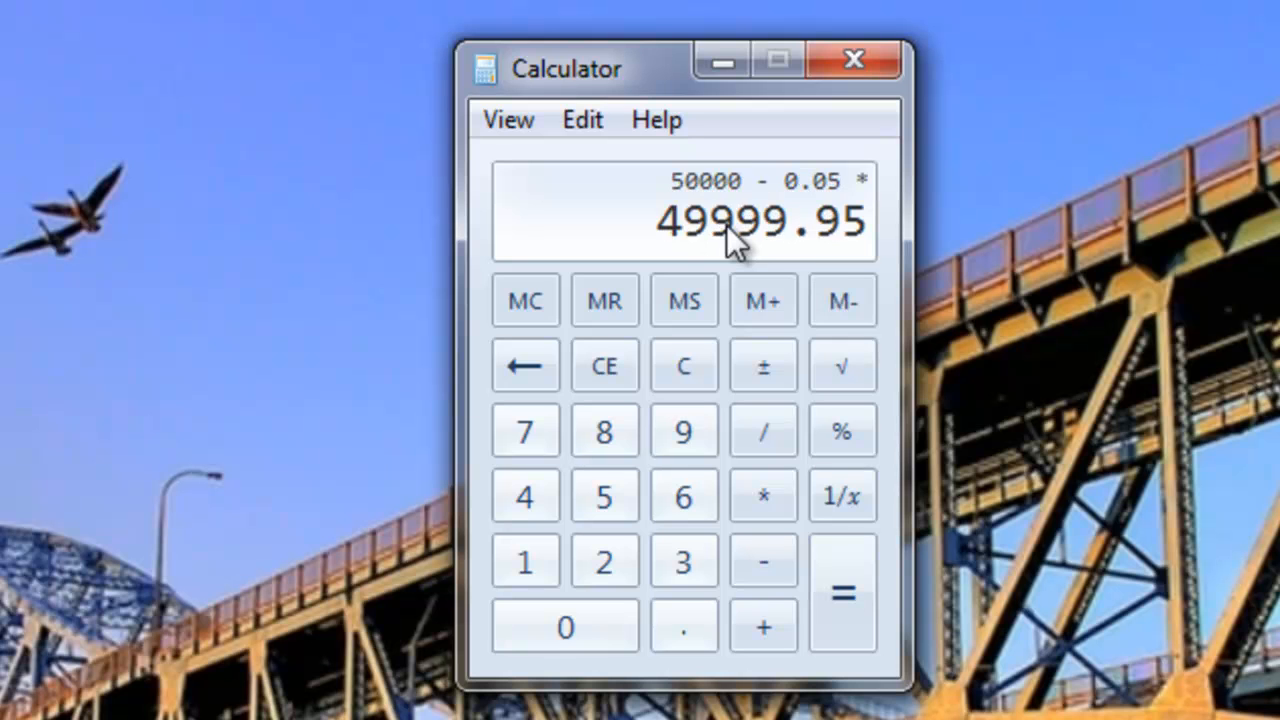
pyautogui.write('50000')
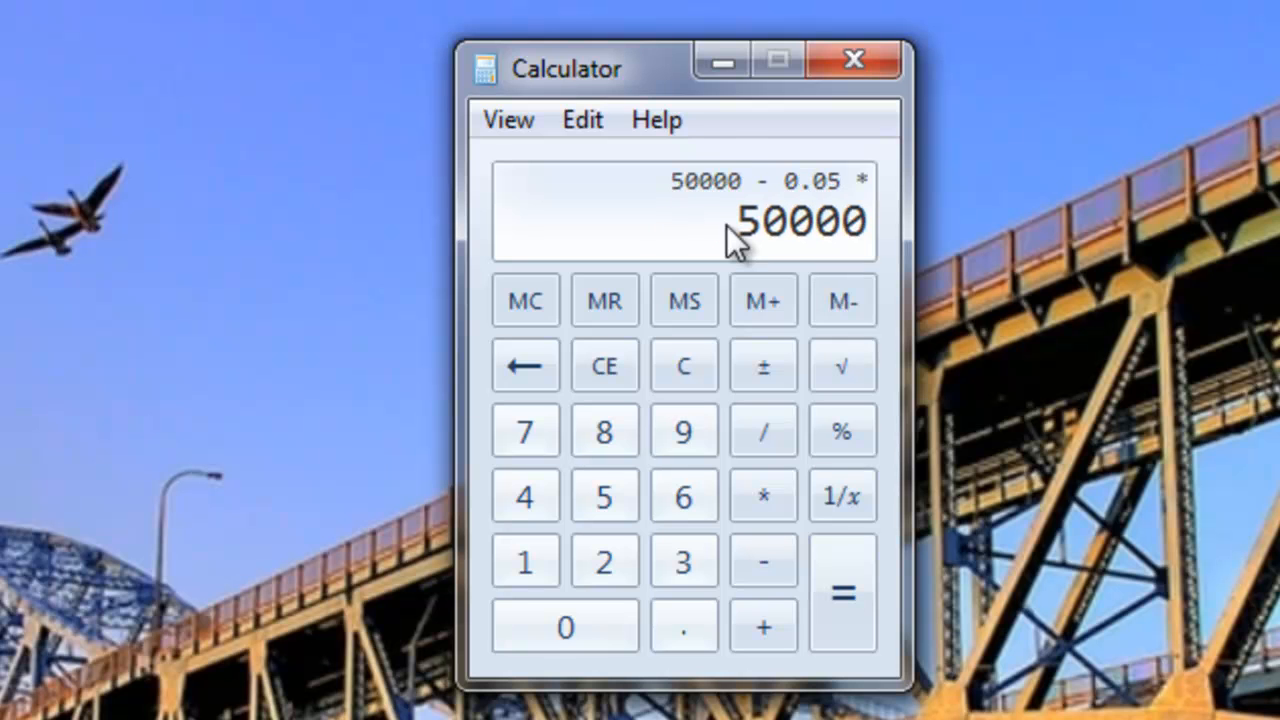
pyautogui.press('Return')
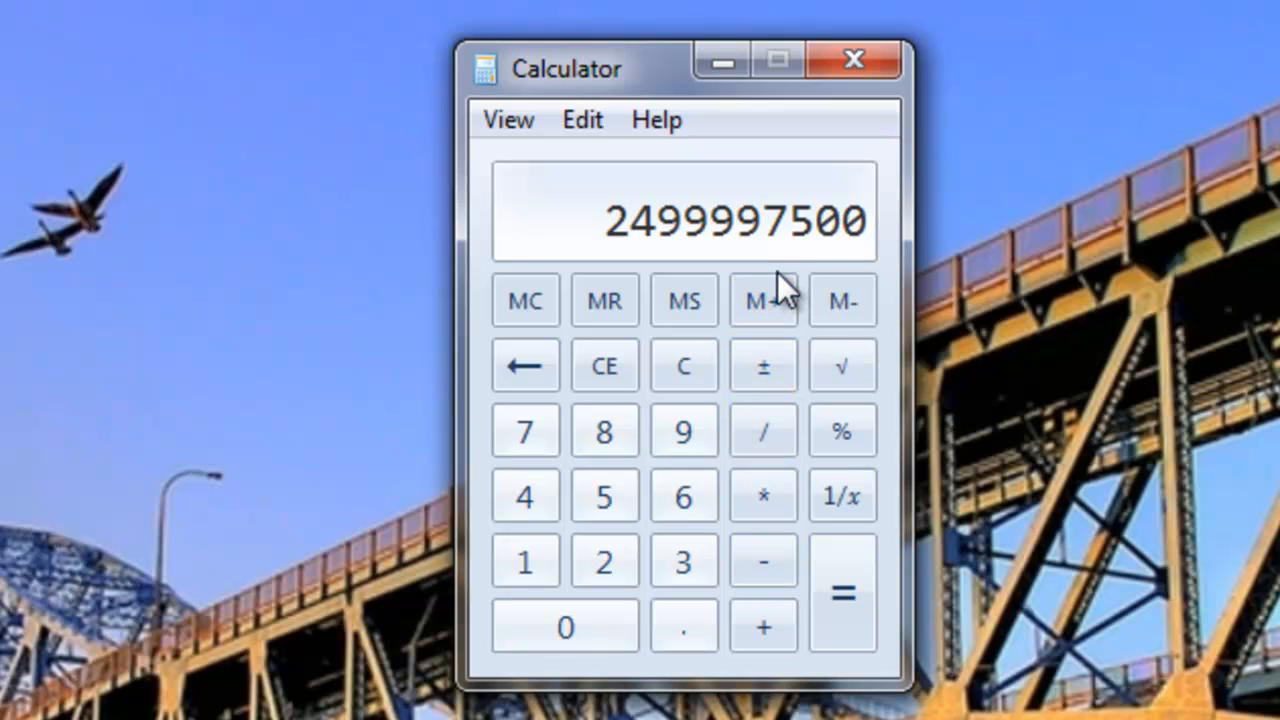
# - Repeat the calculation 50000 - 0.05 * 50000 from the start, and clear the calculator
pyautogui.write('50000')
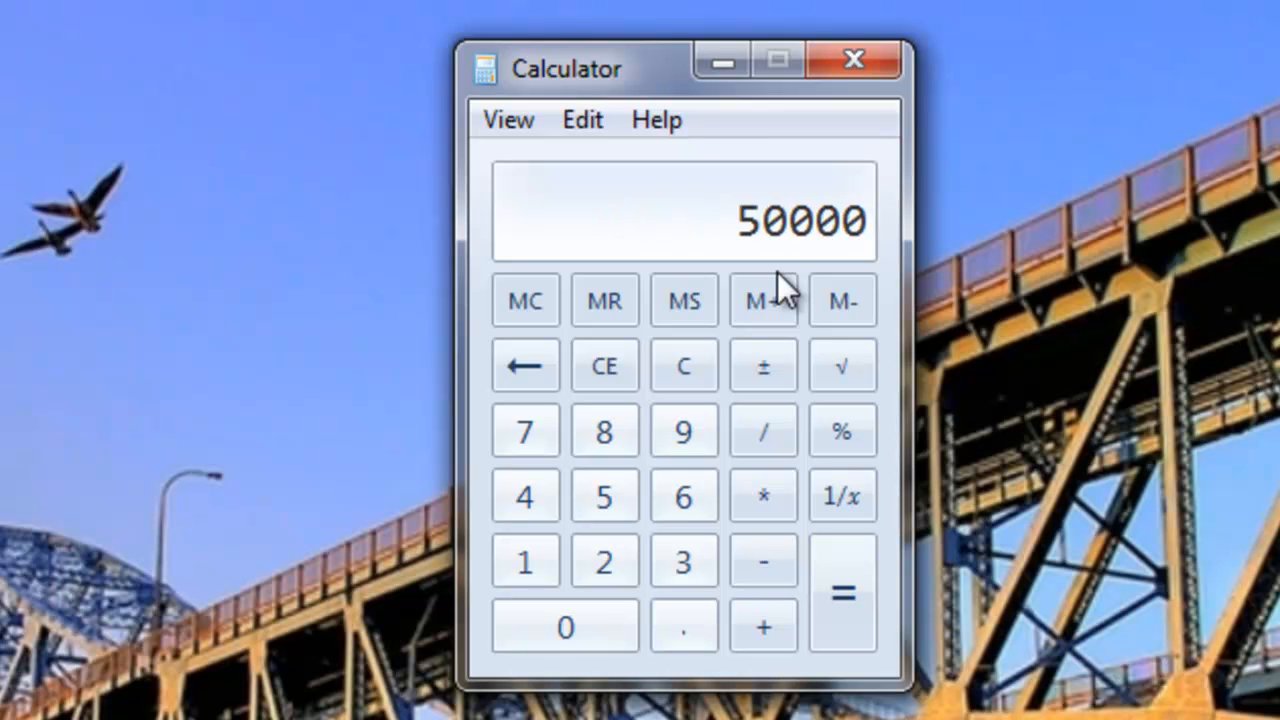
pyautogui.press('-')
pyautogui.write('.05')
pyautogui.press('*')
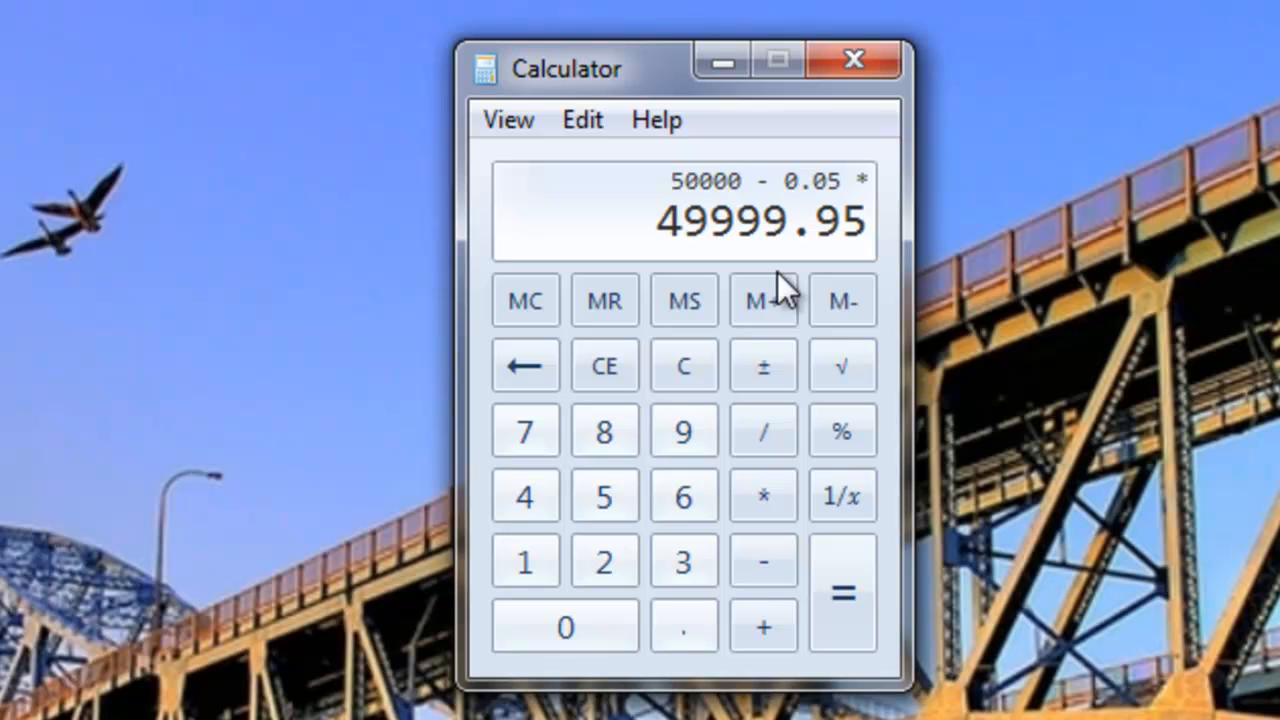
pyautogui.write('50000')
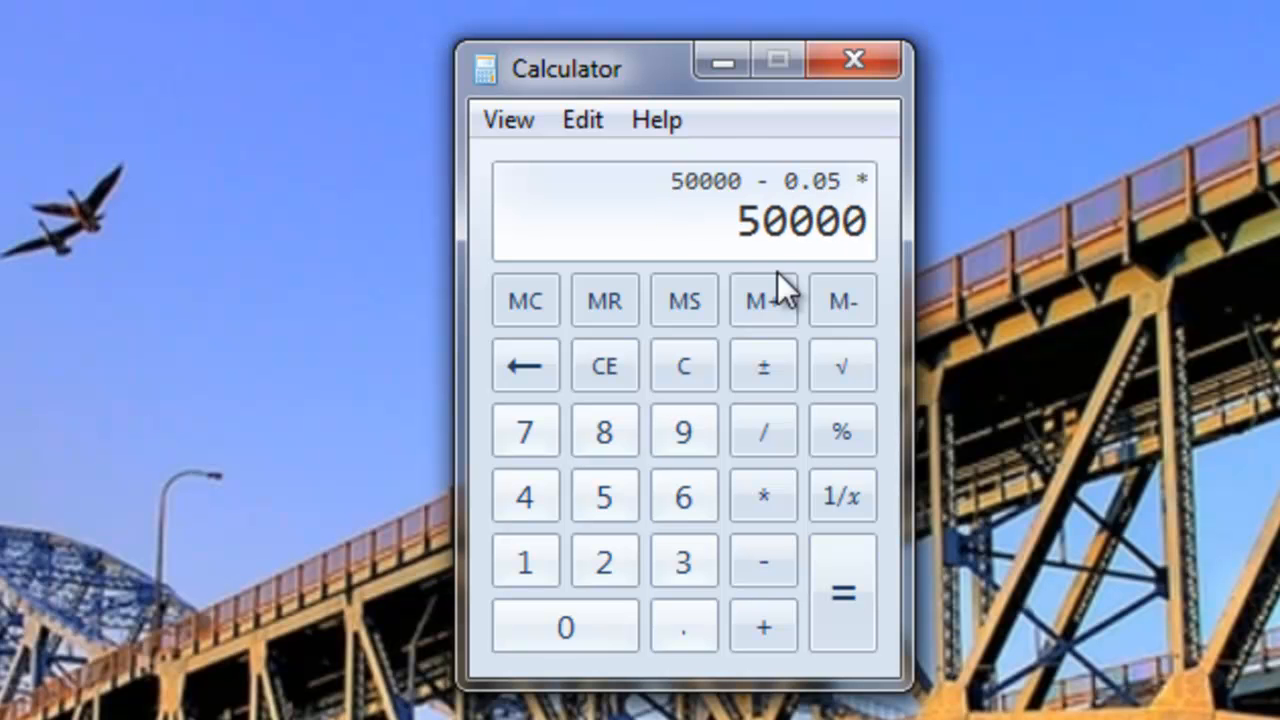
pyautogui.press('Return')
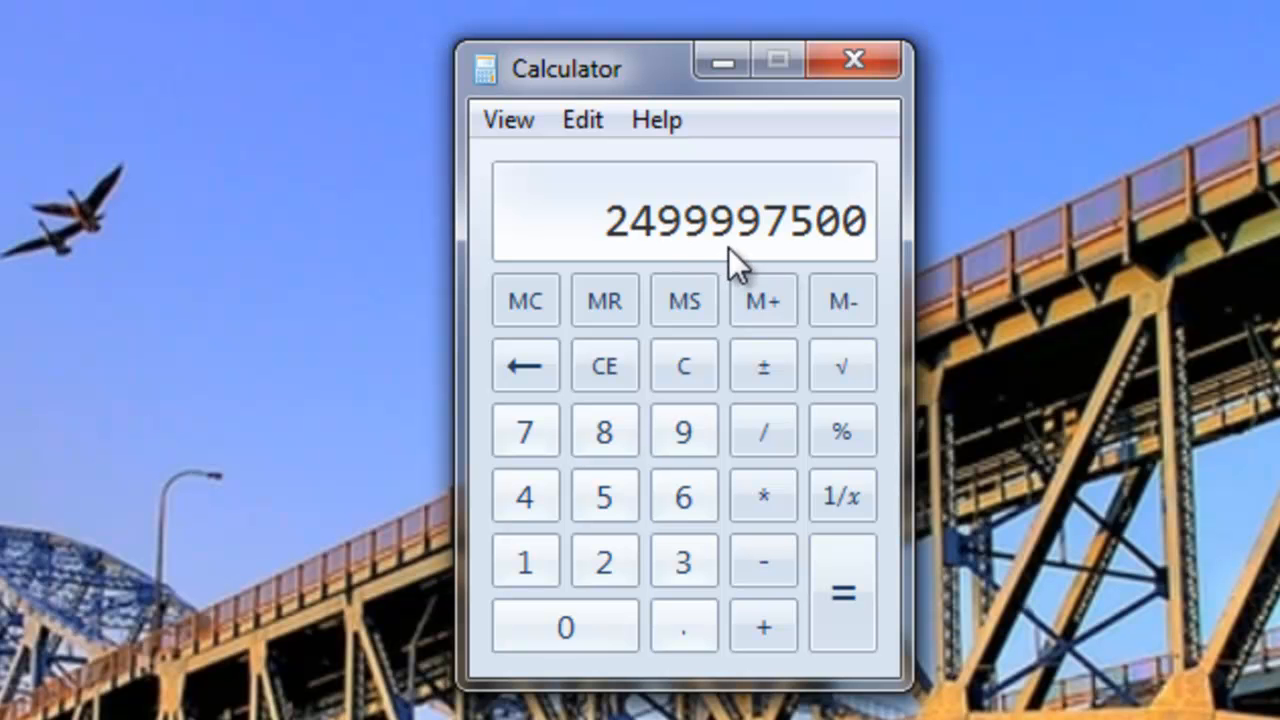
pyautogui.click(677, 362)
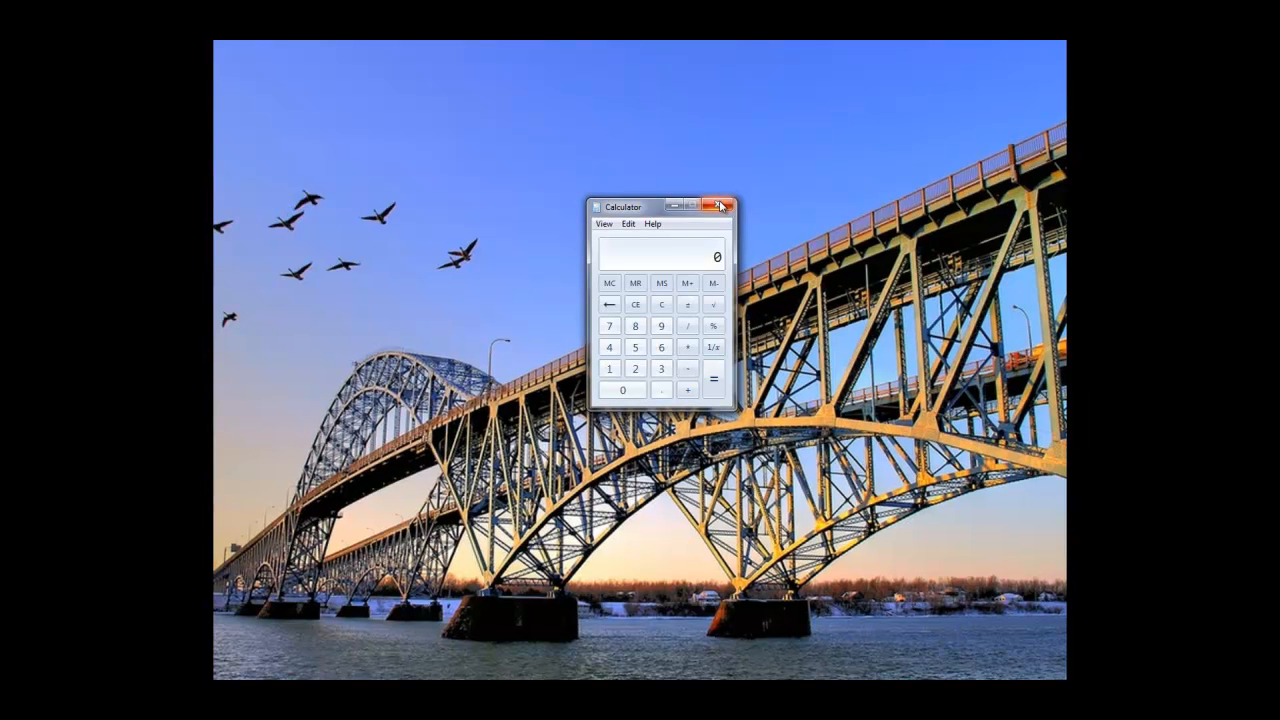
# - Close the calculator and switch to Excel with a blank workbook in a maximized window
pyautogui.click(719, 206)
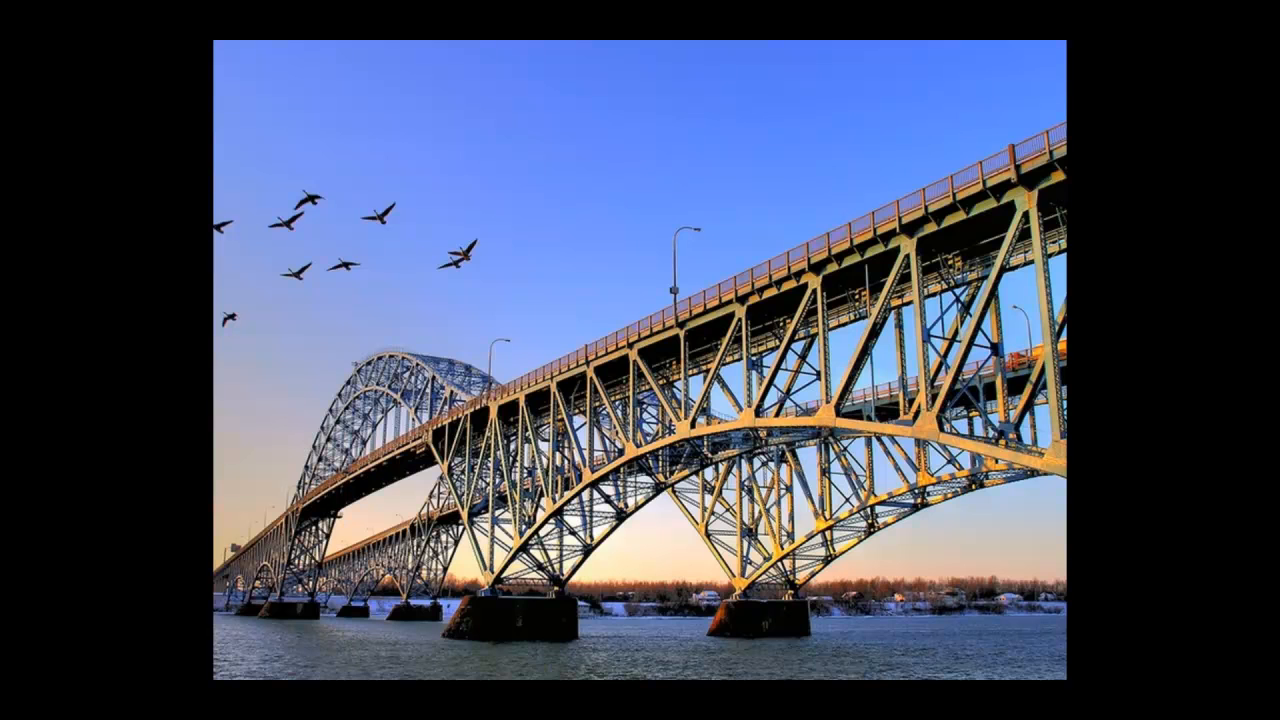
pyautogui.moveTo(520, 719); pyautogui.dragTo(593, 199)
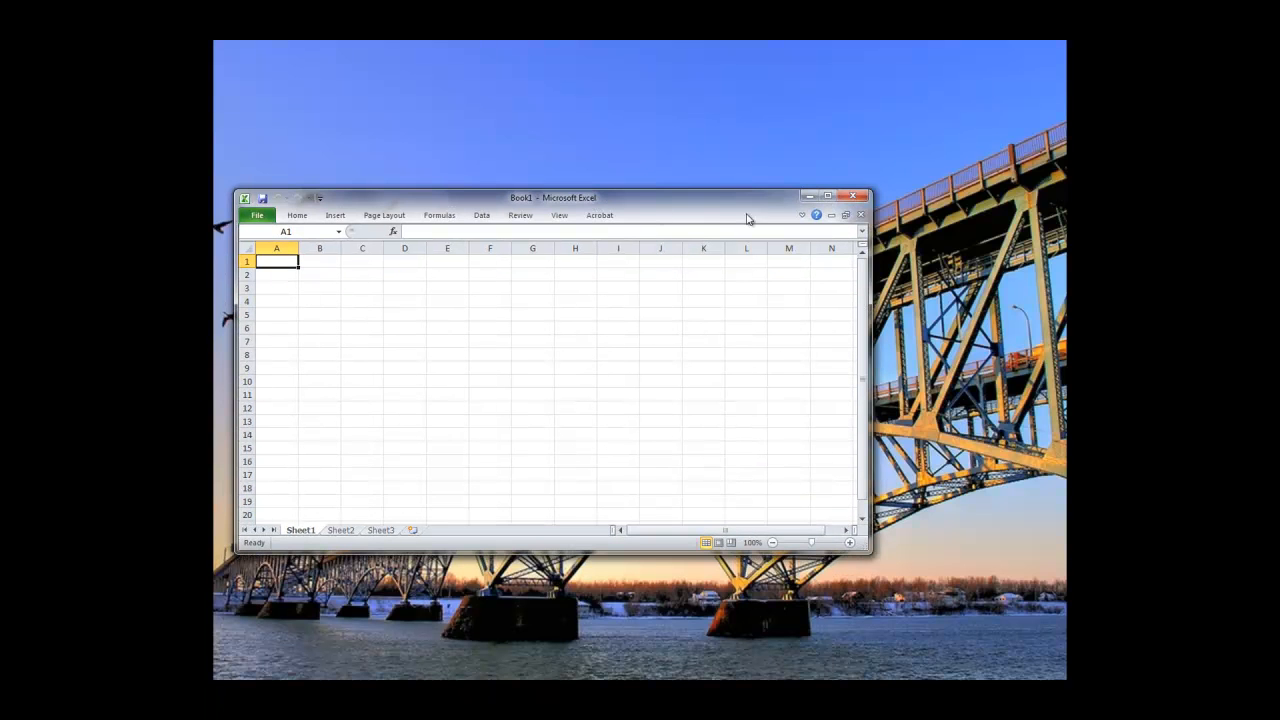
pyautogui.click(827, 196)
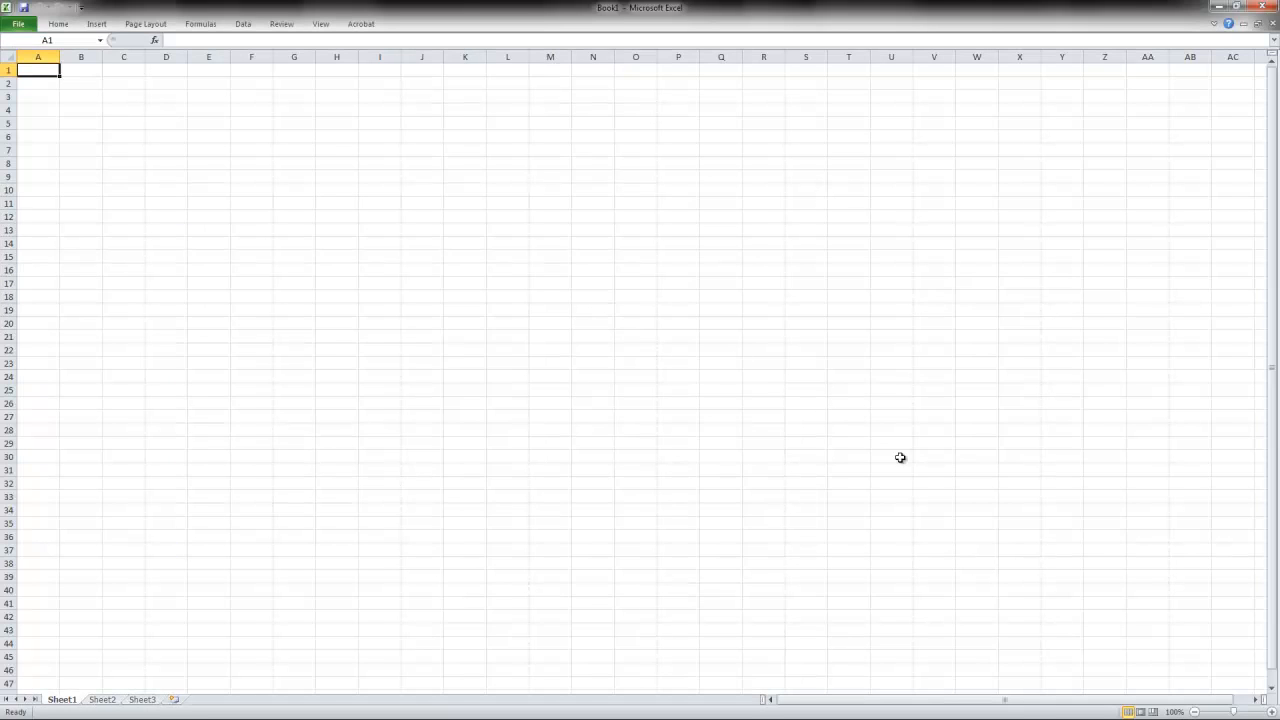
pyautogui.moveTo(209, 243); pyautogui.dragTo(638, 175)
pyautogui.click(648, 365)
pyautogui.click(500, 309)
pyautogui.click(622, 298)
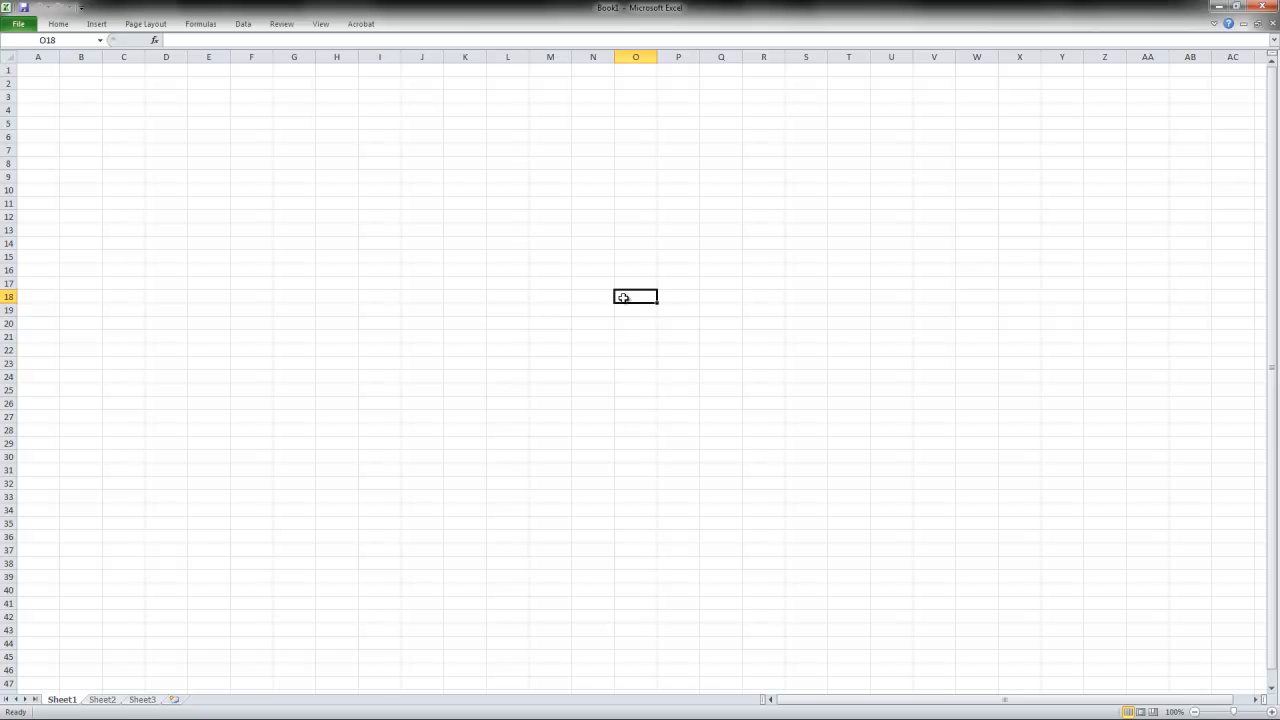
pyautogui.click(634, 360)
pyautogui.click(707, 362)
pyautogui.click(677, 309)
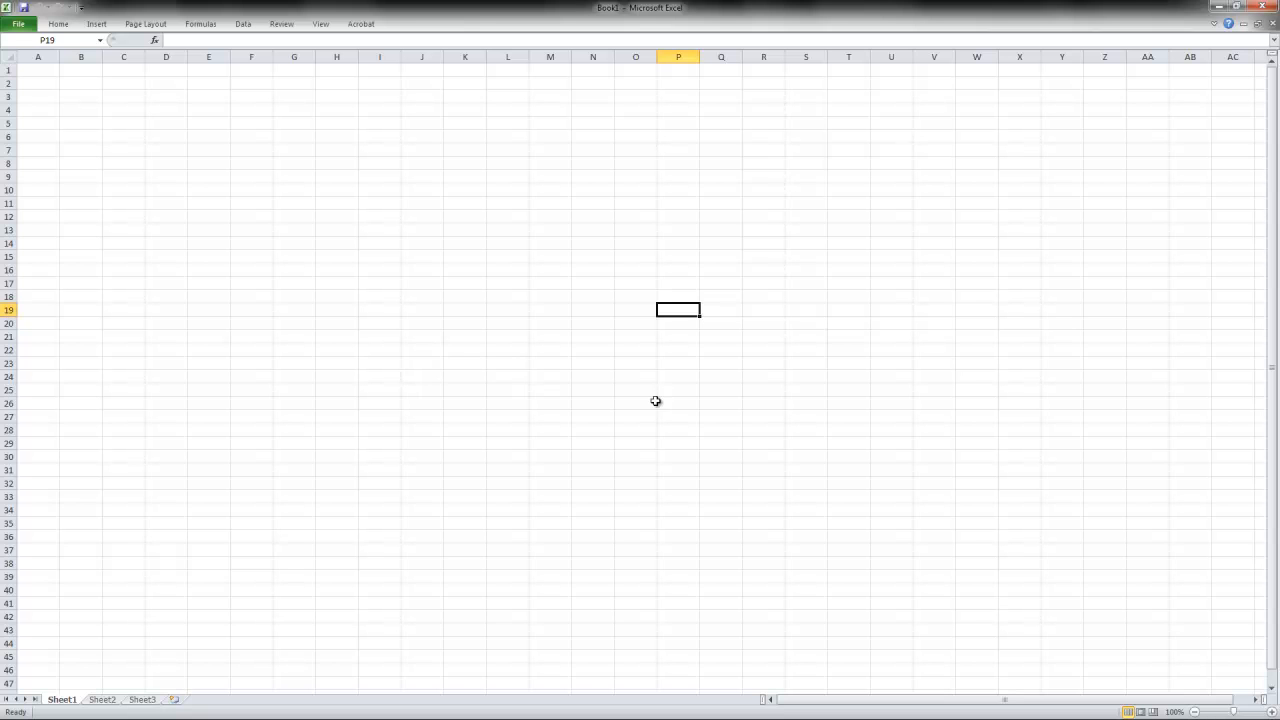
# - Magnify the worksheet to 210% and bring column A back into view
pyautogui.click(1259, 711)
pyautogui.click(1259, 711)
pyautogui.click(1259, 711)
pyautogui.click(1259, 711)
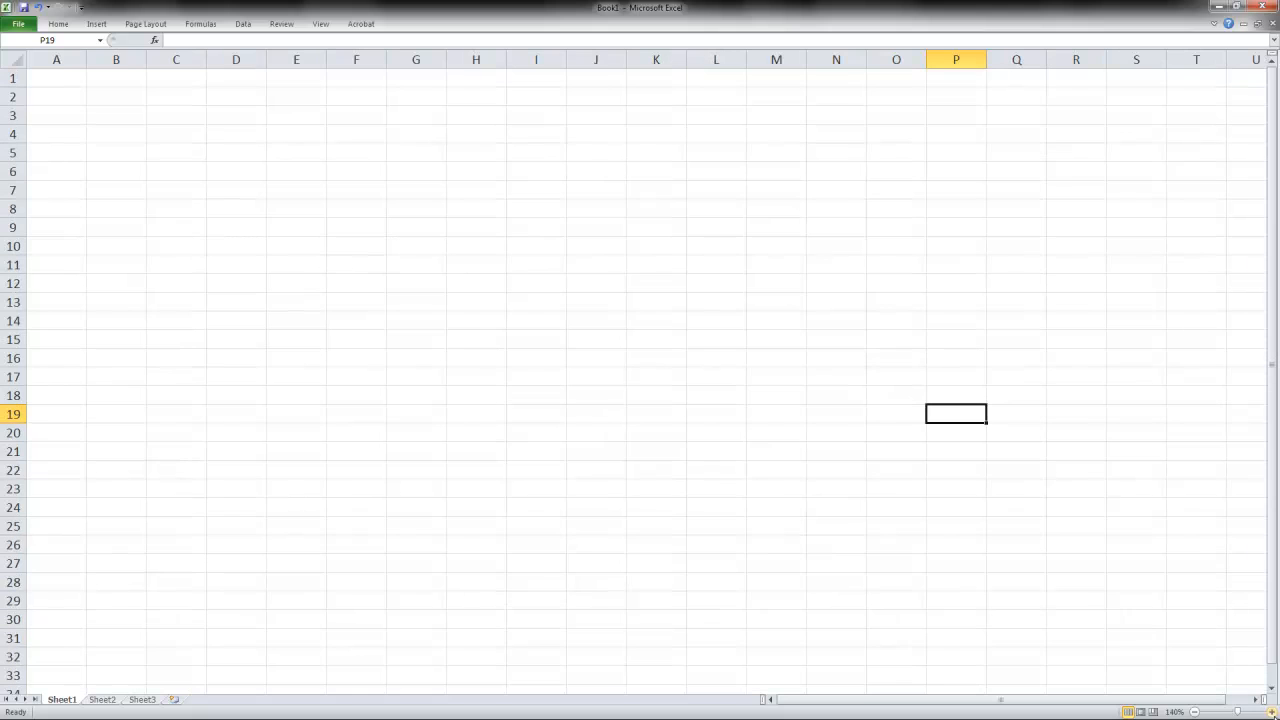
pyautogui.click(1262, 710)
pyautogui.click(1262, 711)
pyautogui.click(1262, 711)
pyautogui.click(1262, 711)
pyautogui.click(1262, 711)
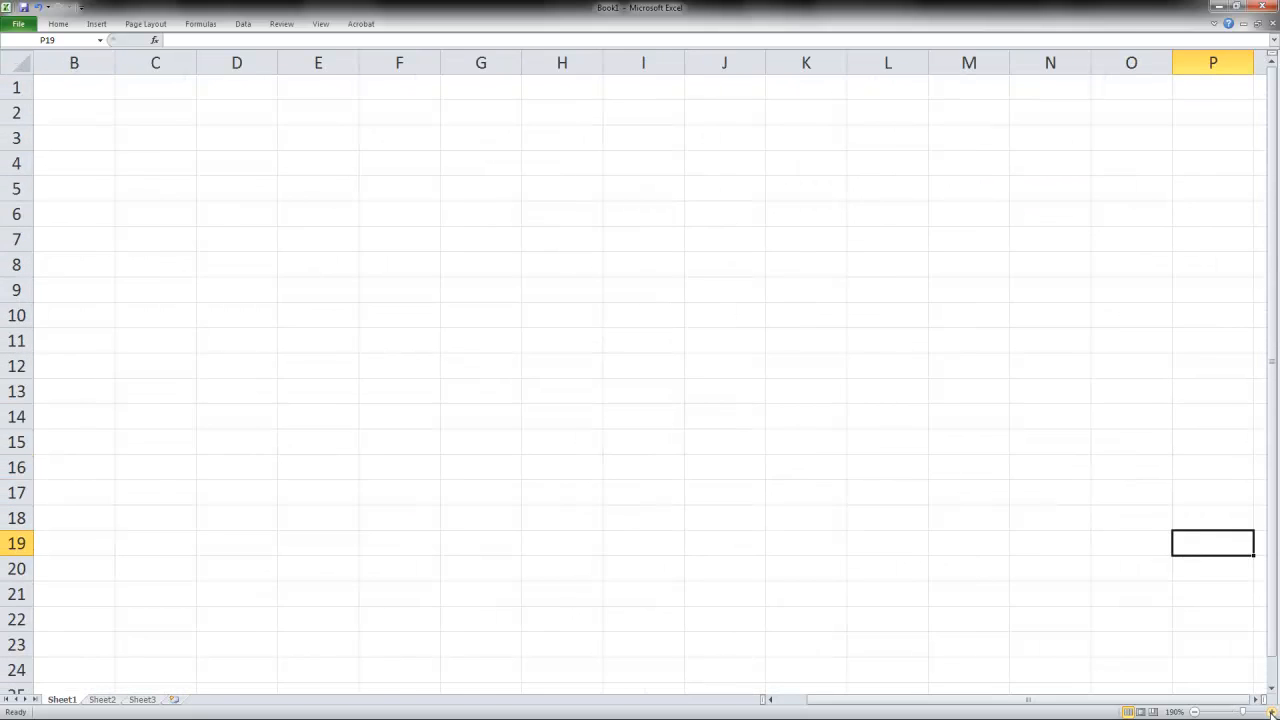
pyautogui.click(1262, 711)
pyautogui.click(1262, 711)
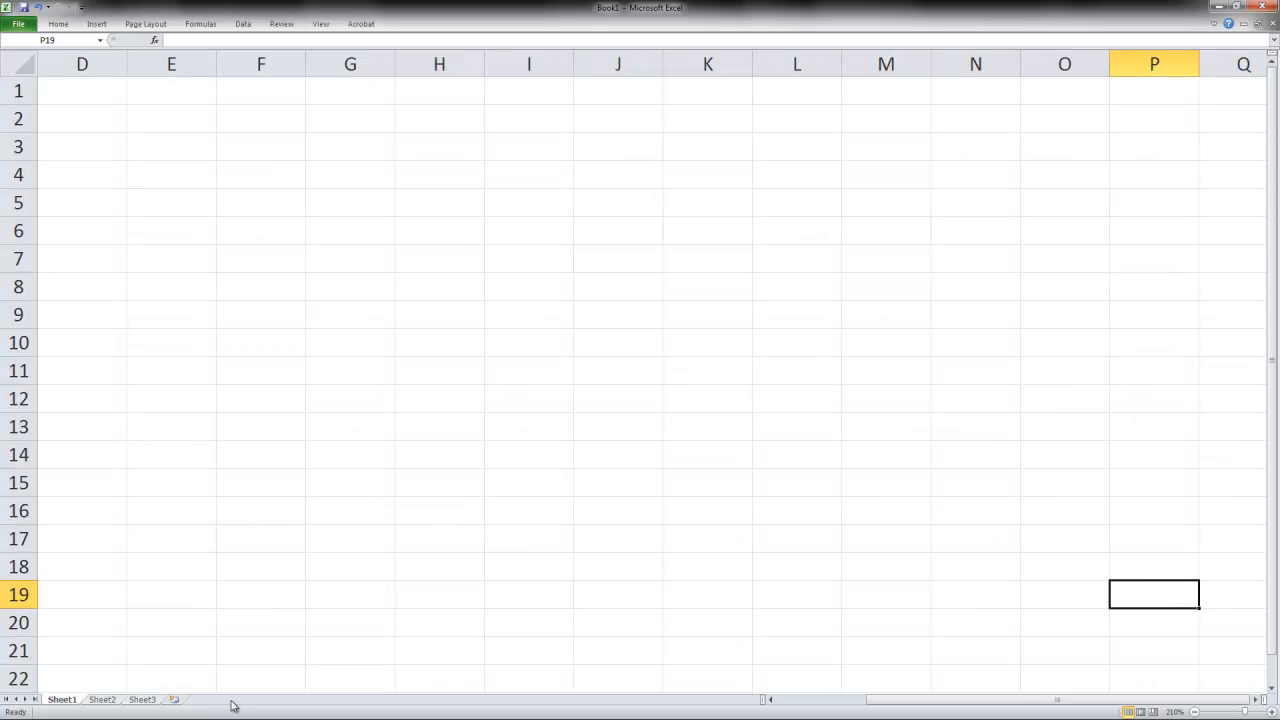
pyautogui.click(800, 701)
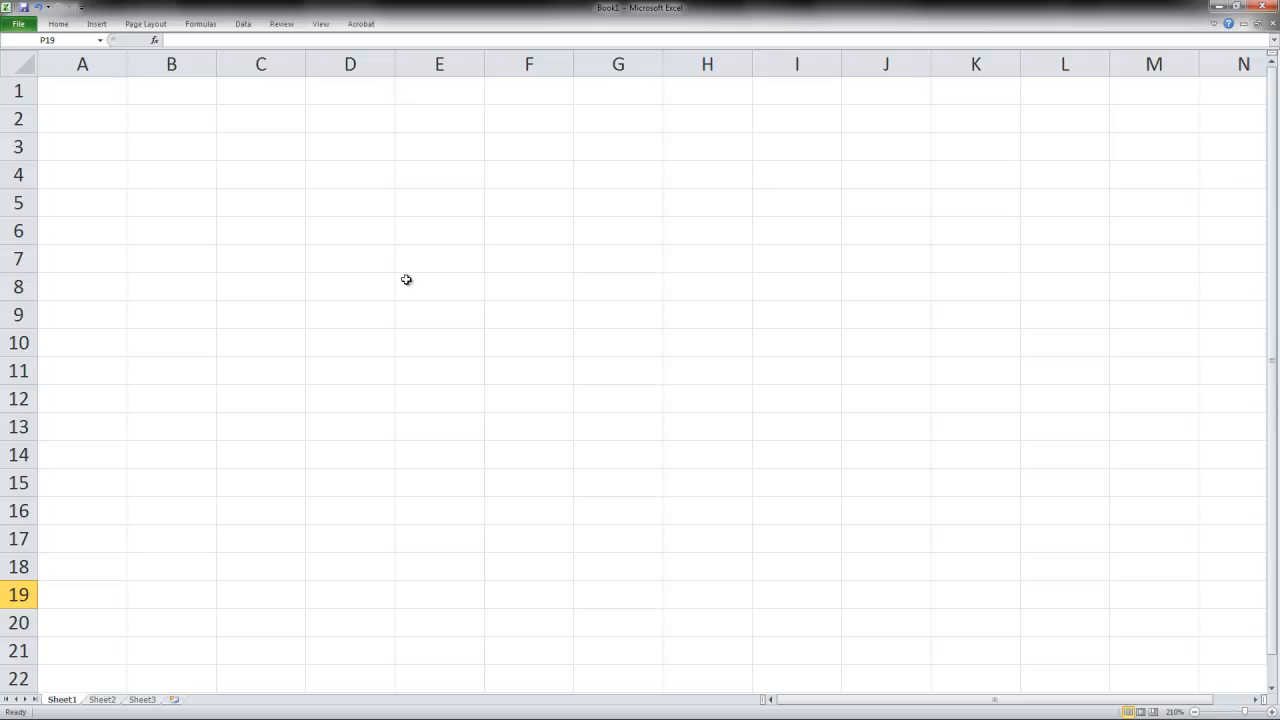
pyautogui.click(411, 231)
pyautogui.click(535, 267)
pyautogui.click(620, 298)
pyautogui.click(534, 317)
pyautogui.click(521, 287)
pyautogui.click(522, 262)
pyautogui.click(546, 234)
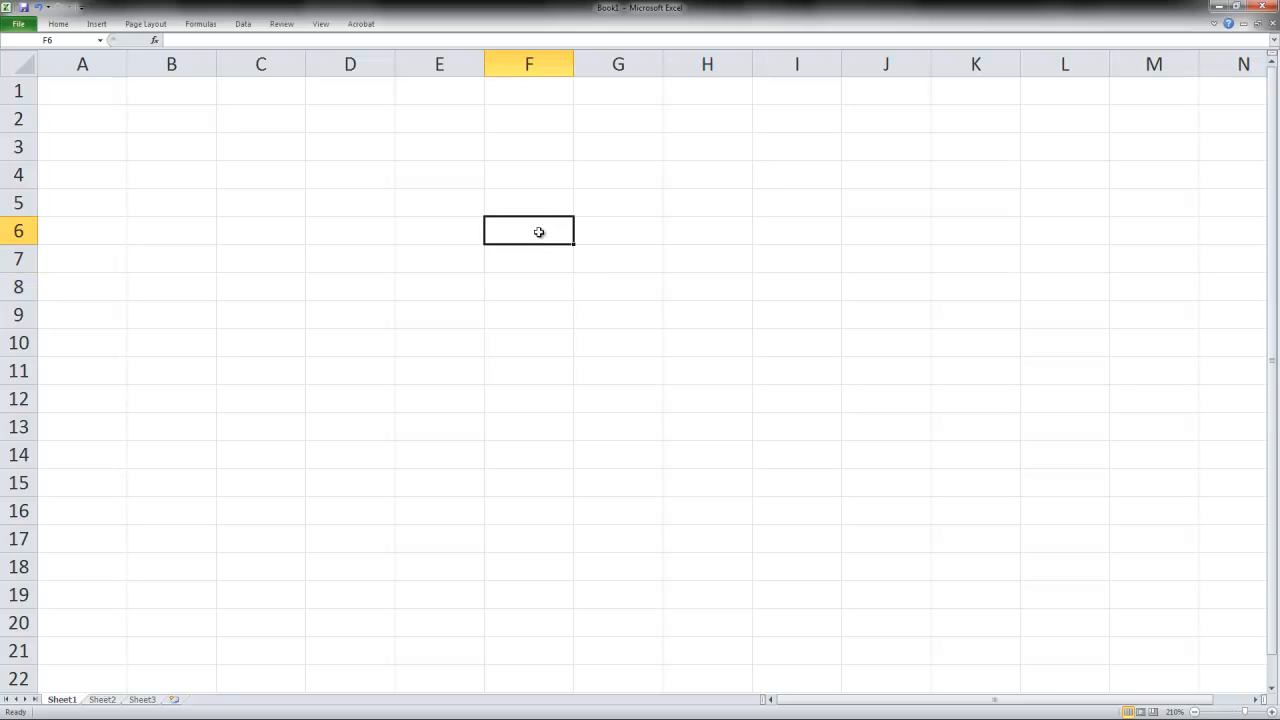
# - Assign the name Tax to cell C6
pyautogui.click(285, 239)
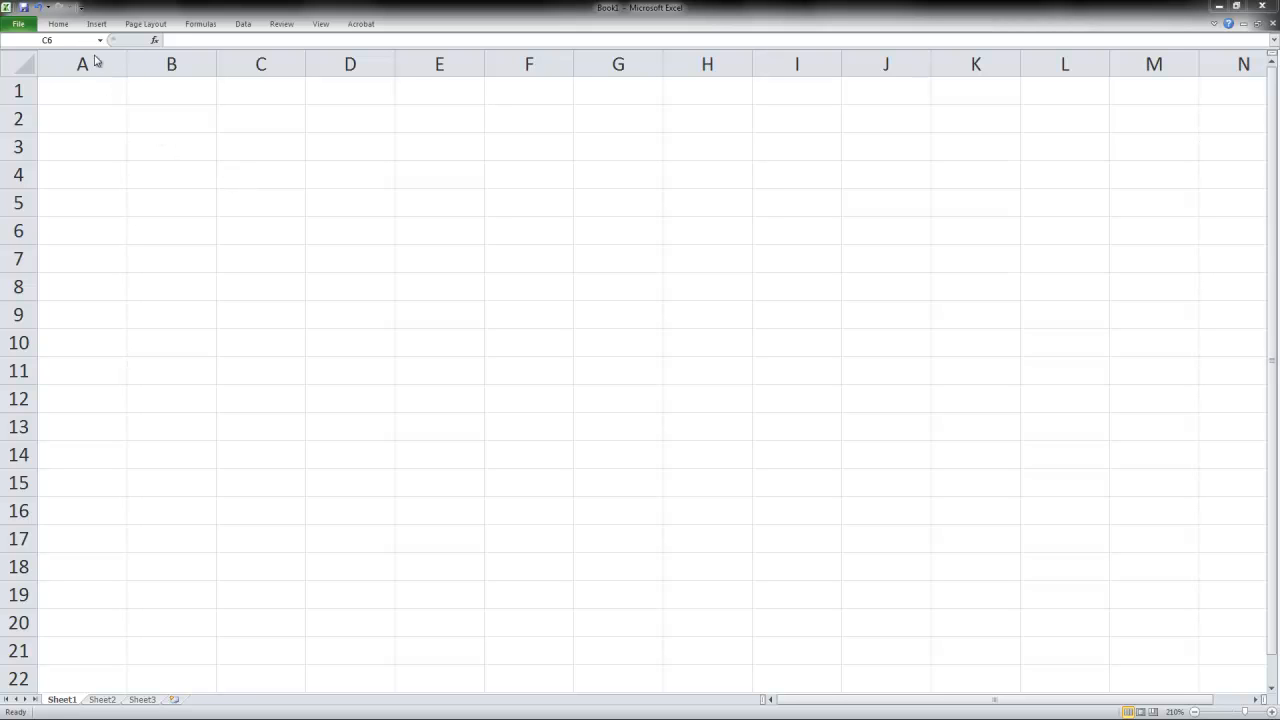
pyautogui.click(249, 223)
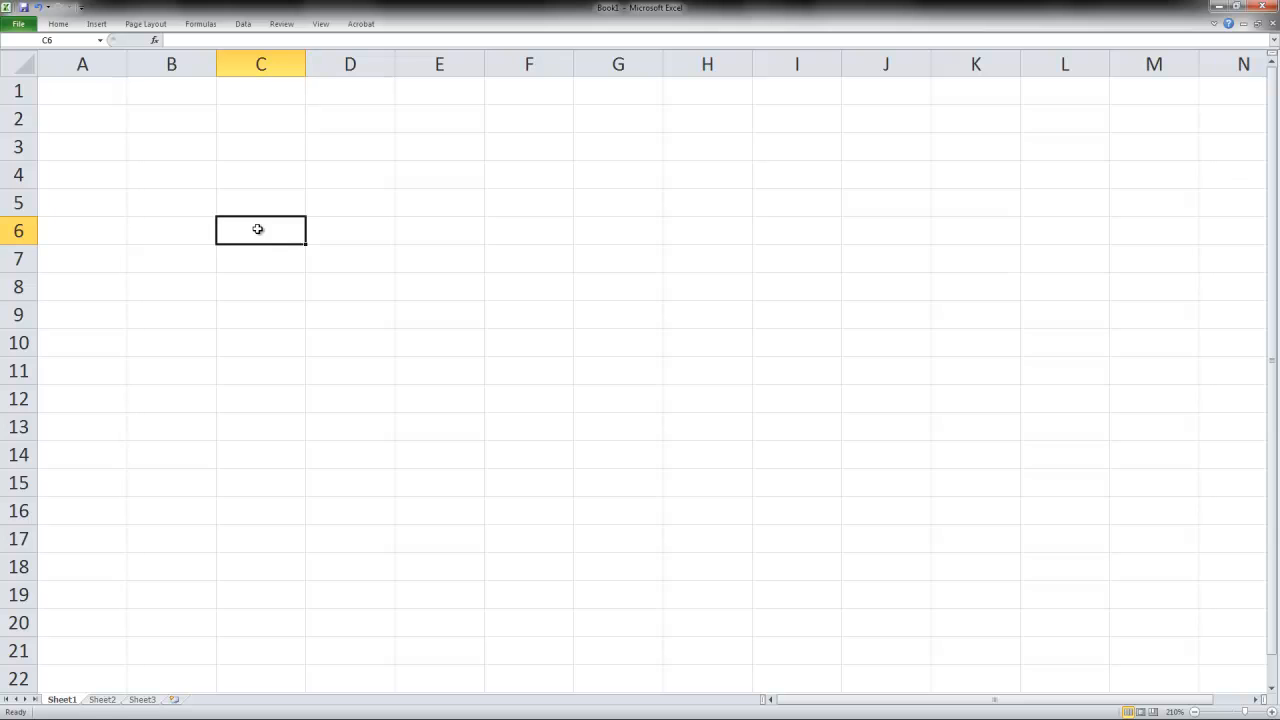
pyautogui.write('Height')
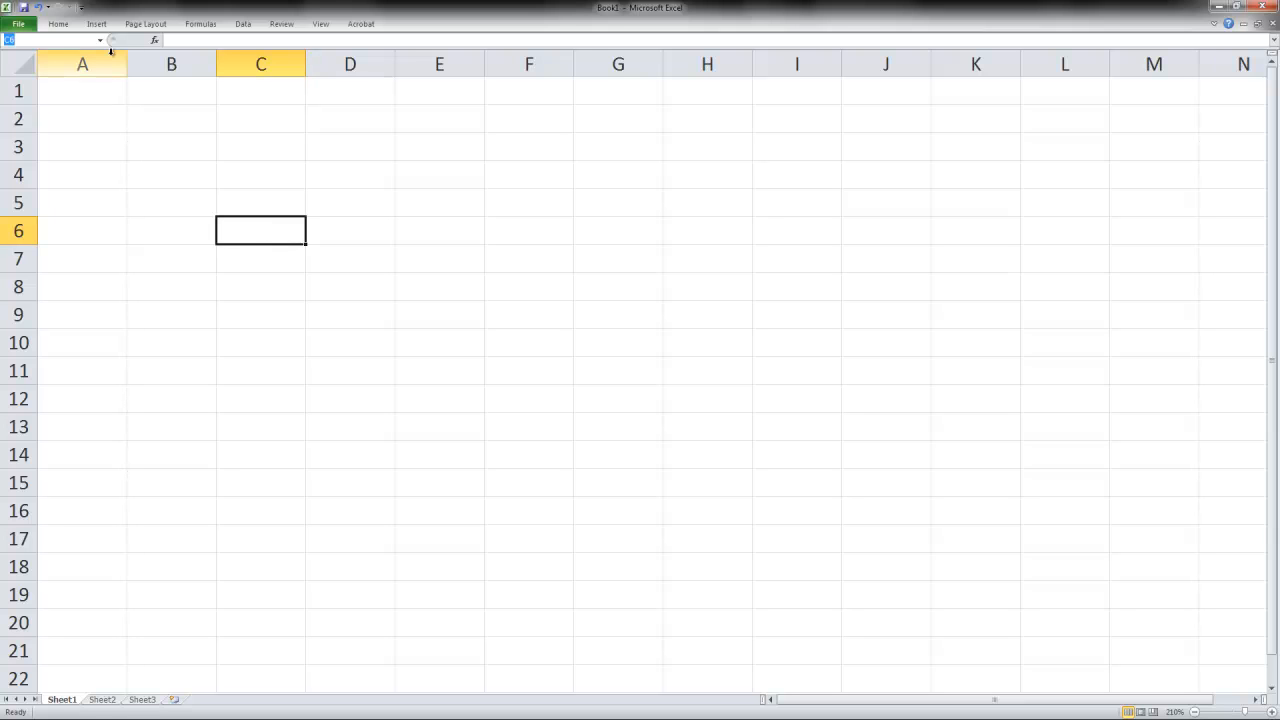
pyautogui.press('BackSpace')
pyautogui.press('BackSpace')
pyautogui.press('BackSpace')
pyautogui.write('Salar')
pyautogui.press('BackSpace')
pyautogui.press('BackSpace')
pyautogui.press('BackSpace')
pyautogui.write('Tax')
pyautogui.press('Return')
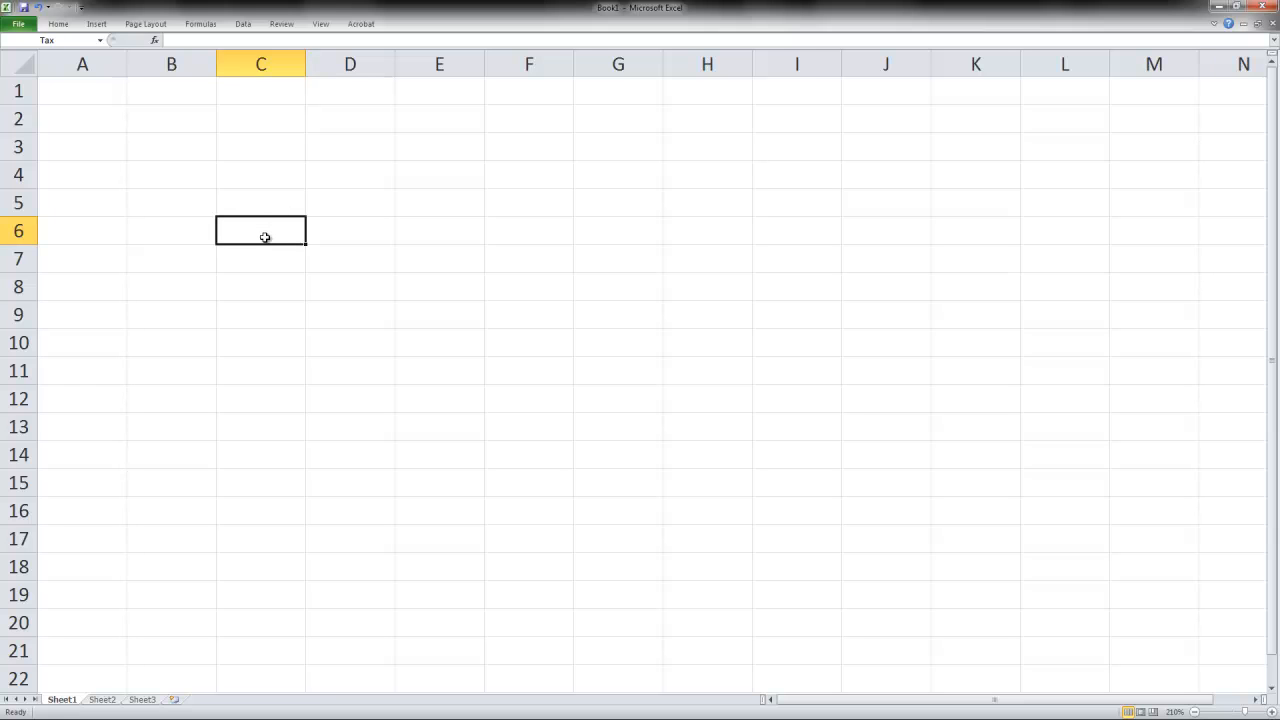
pyautogui.click(68, 41)
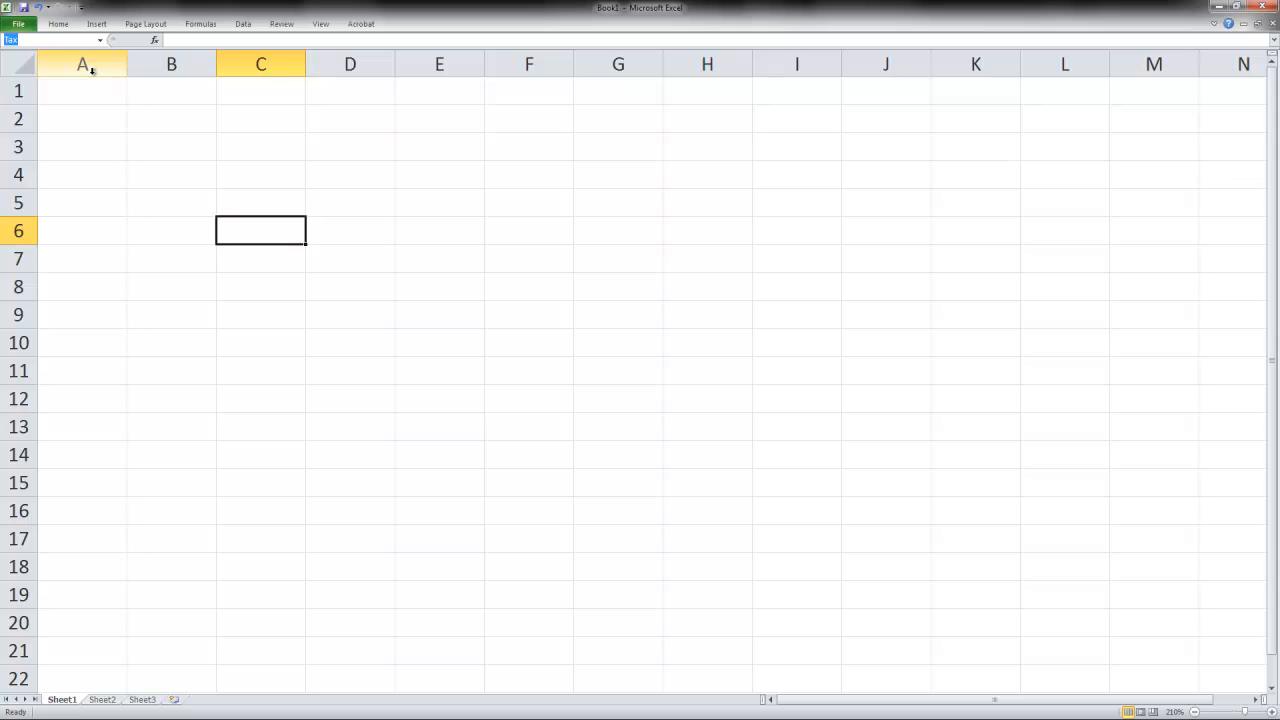
pyautogui.click(298, 226)
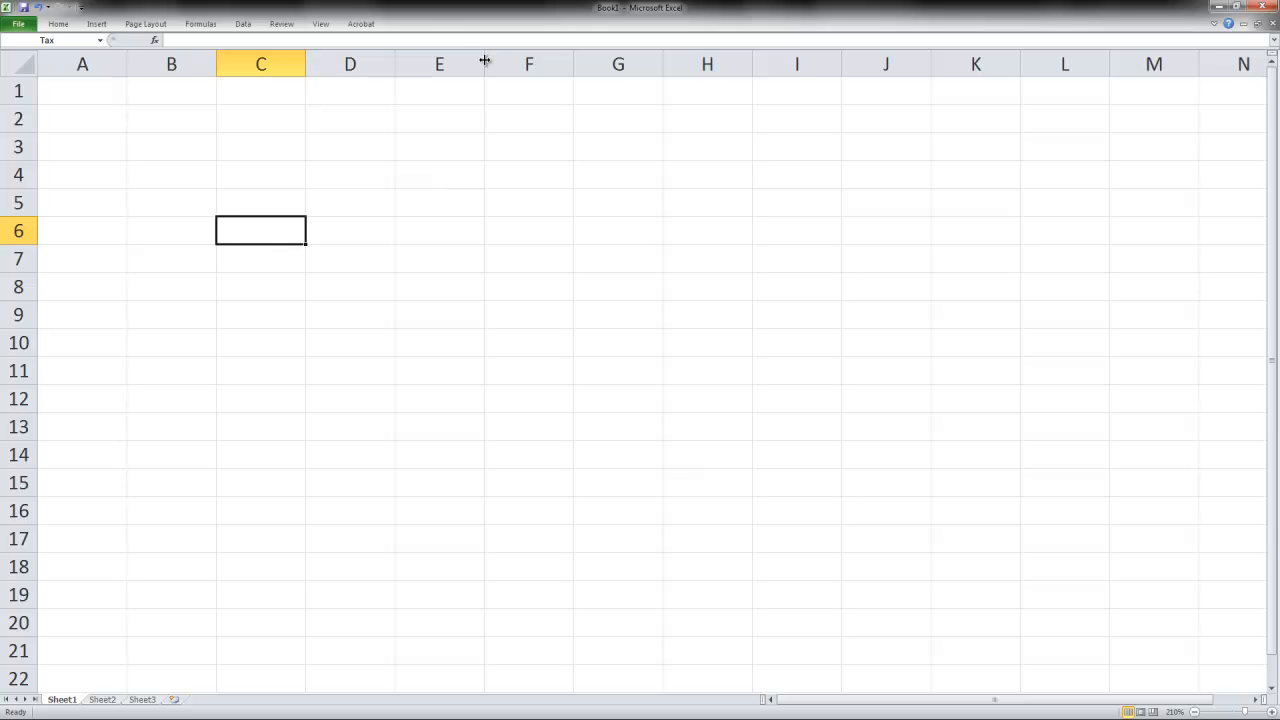
# - Turn off the minimized ribbon setting so the Home commands stay displayed
pyautogui.rightClick(440, 10)
pyautogui.rightClick(384, 26)
pyautogui.click(24, 27)
pyautogui.hotkey('ctrl', 'z')
pyautogui.click(60, 29)
pyautogui.click(59, 27)
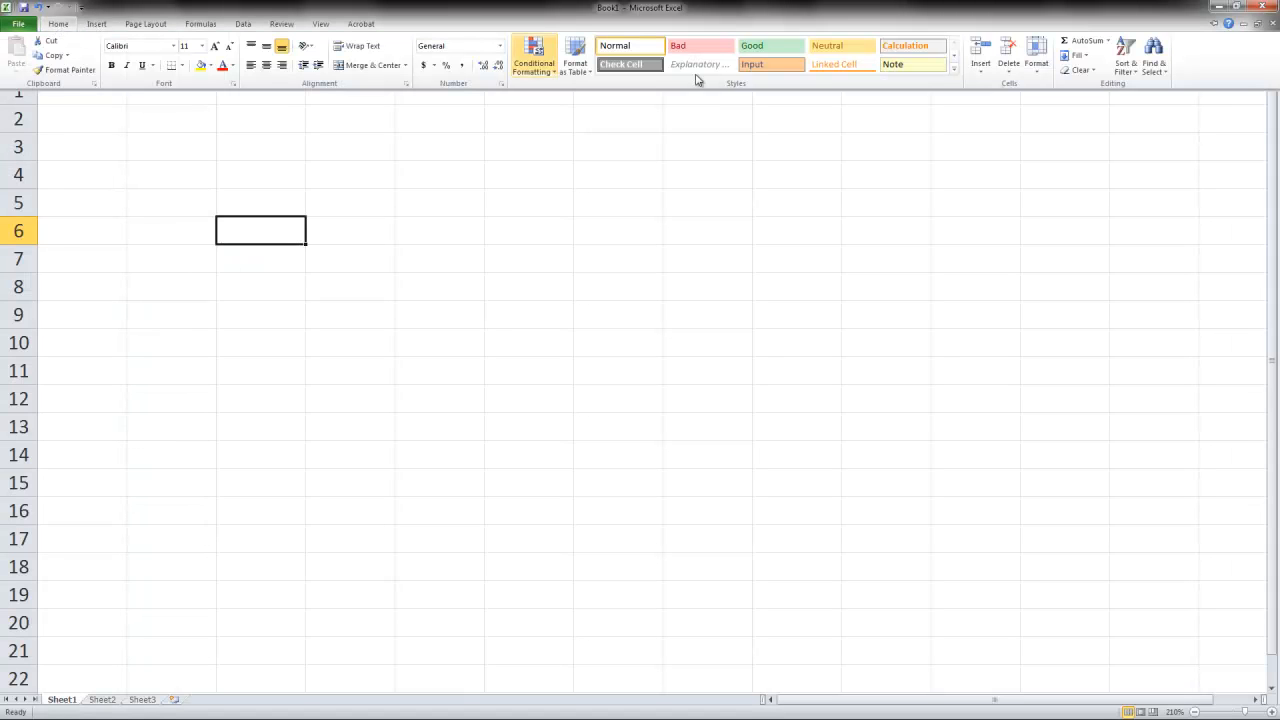
pyautogui.rightClick(1222, 66)
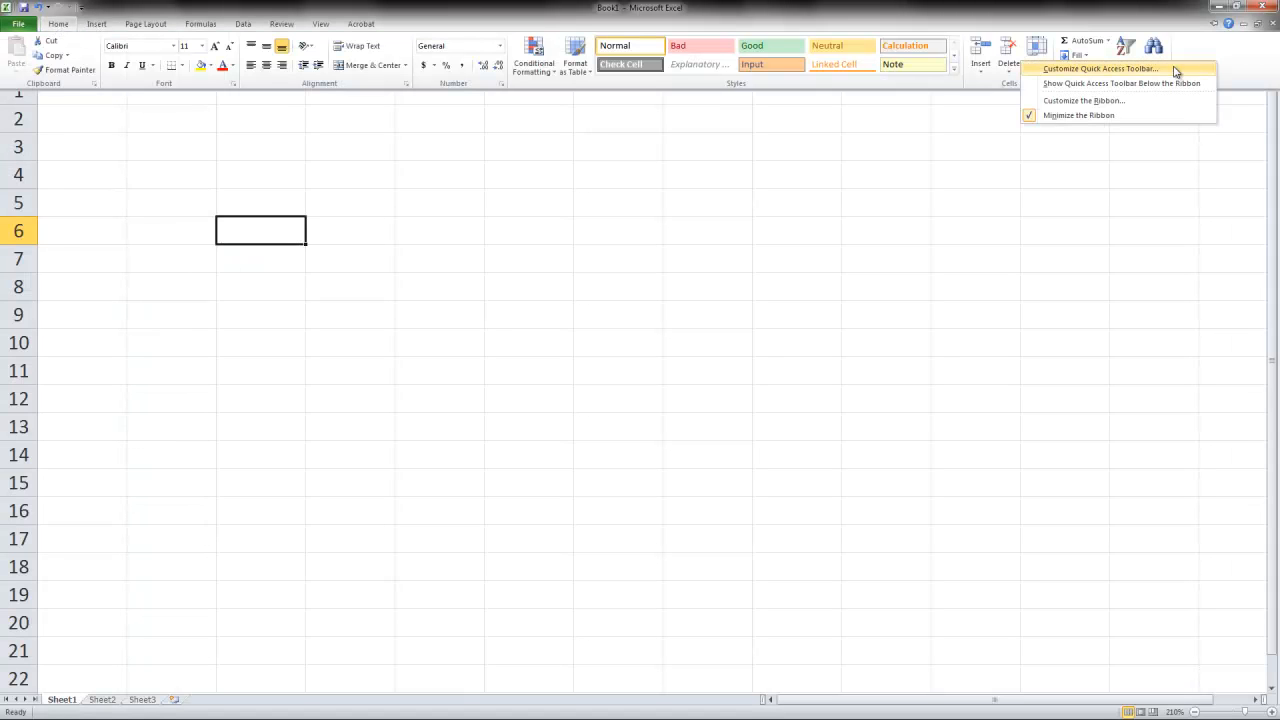
pyautogui.click(1095, 115)
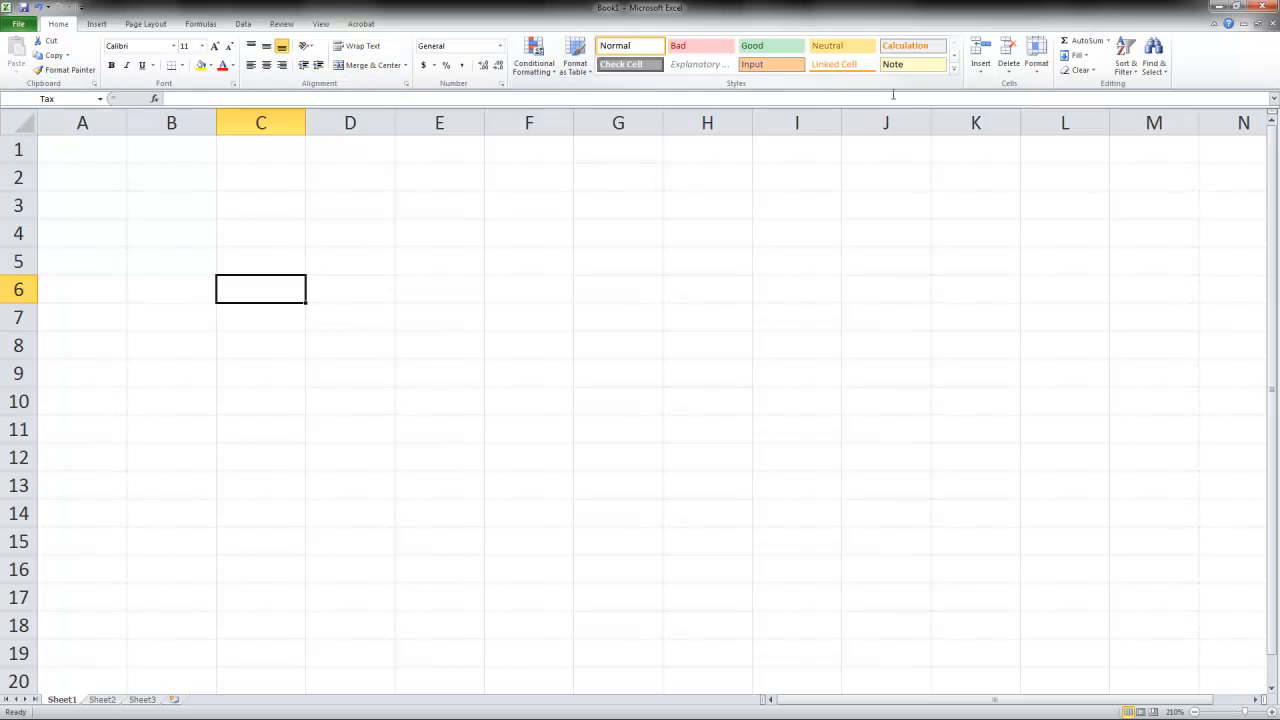
pyautogui.click(97, 24)
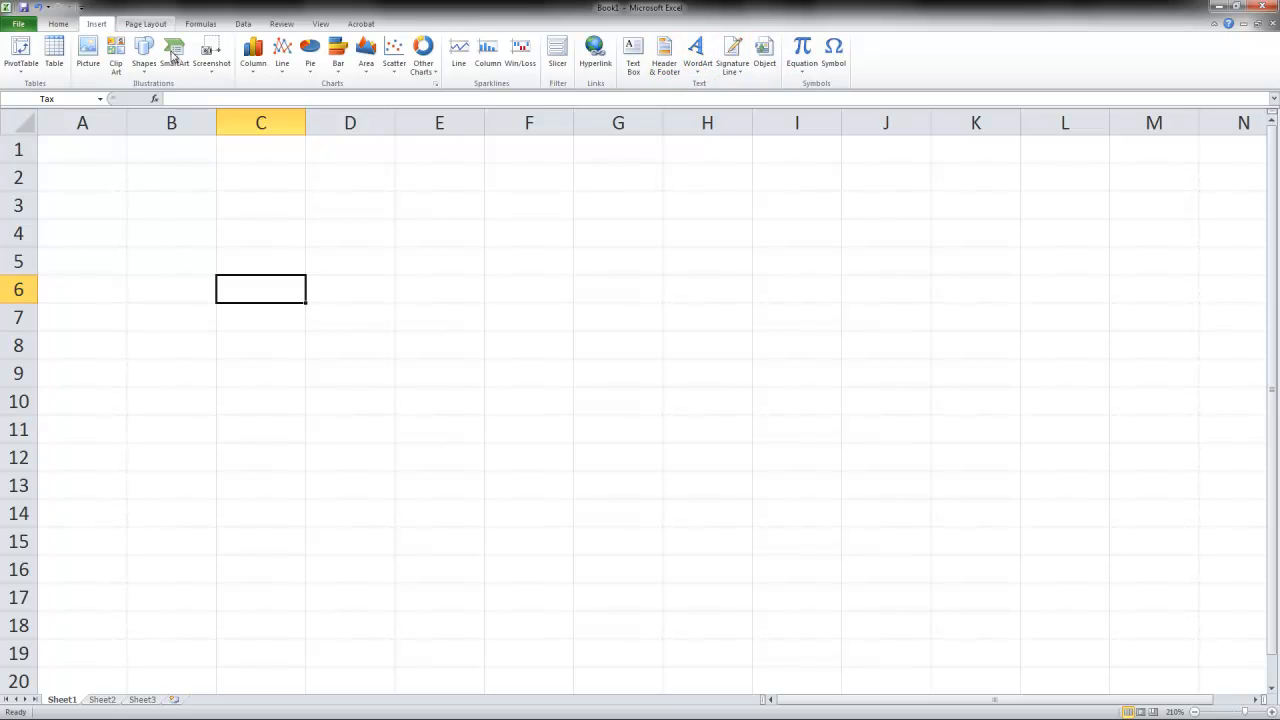
pyautogui.scroll(-1, 204, 44)
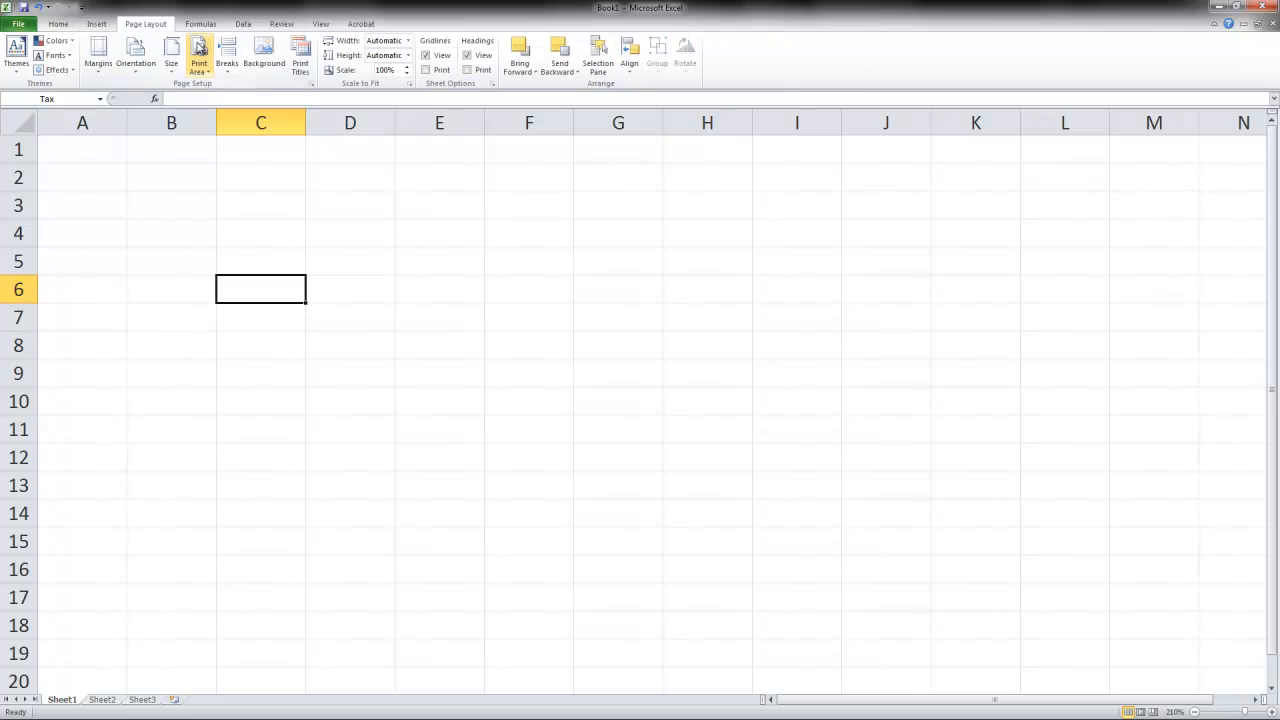
pyautogui.click(58, 26)
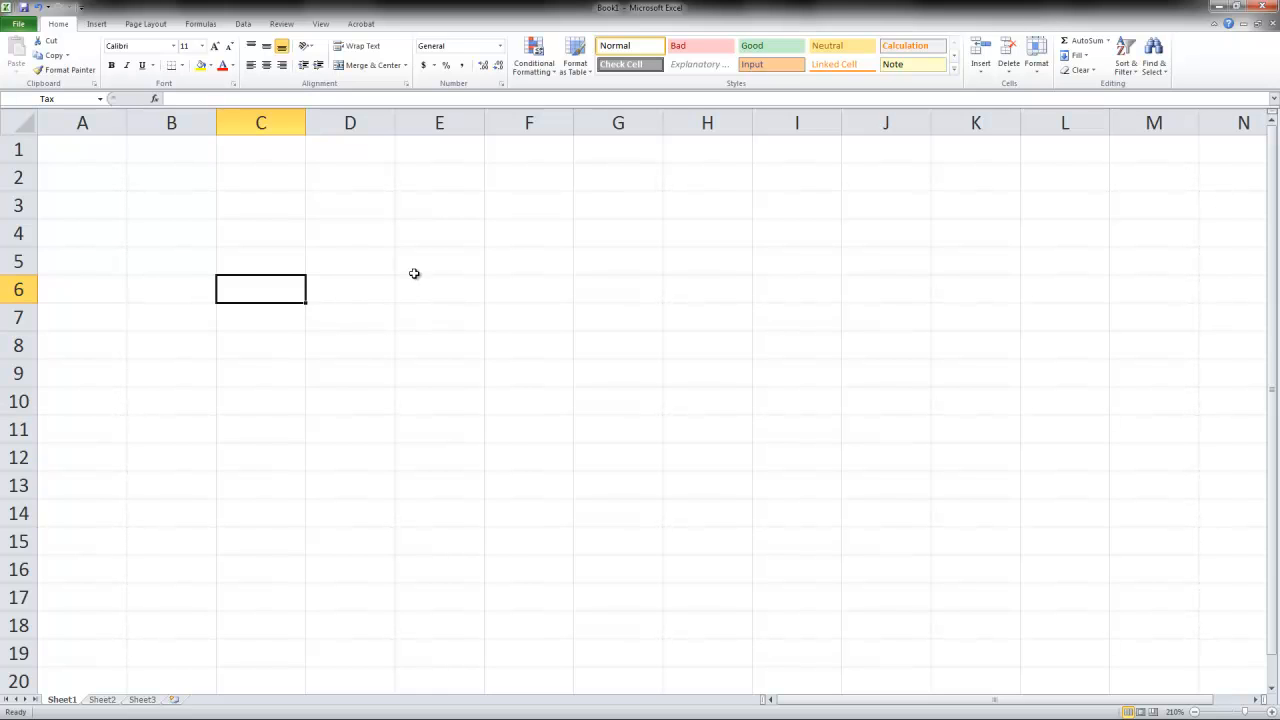
# - Enter 67 in cell C3 and 38 in cell D3
pyautogui.click(278, 201)
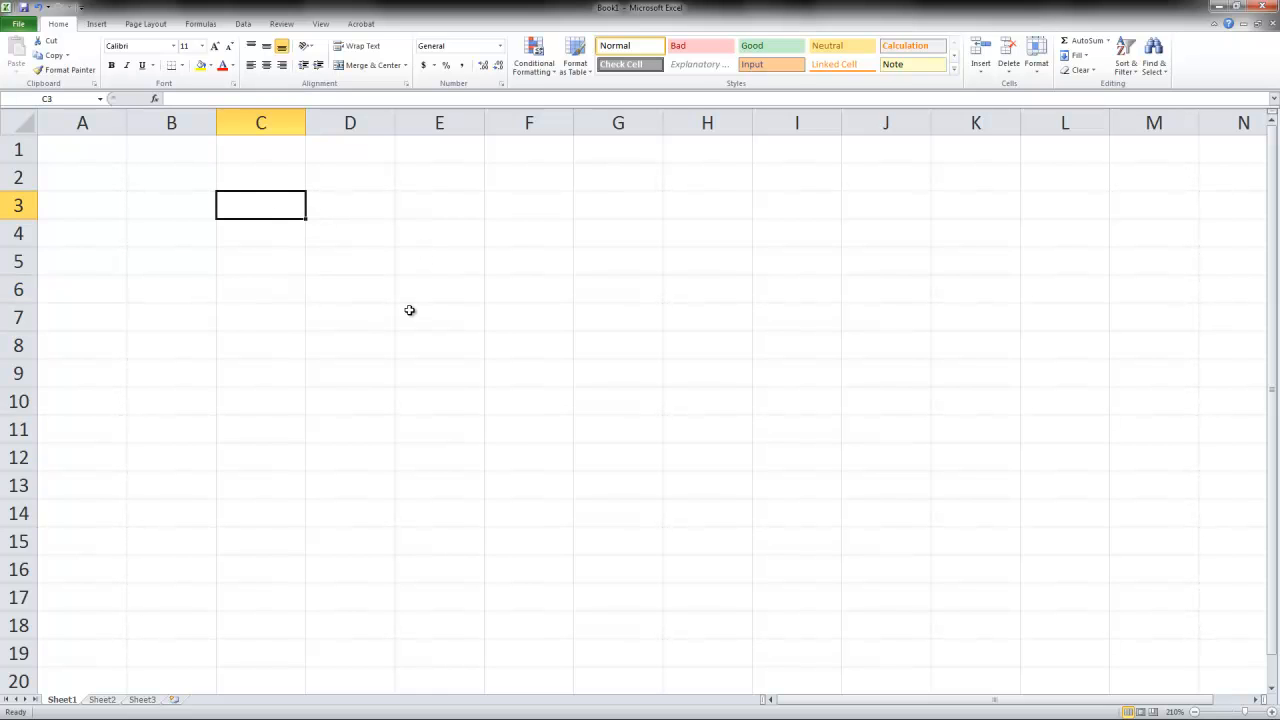
pyautogui.write('67')
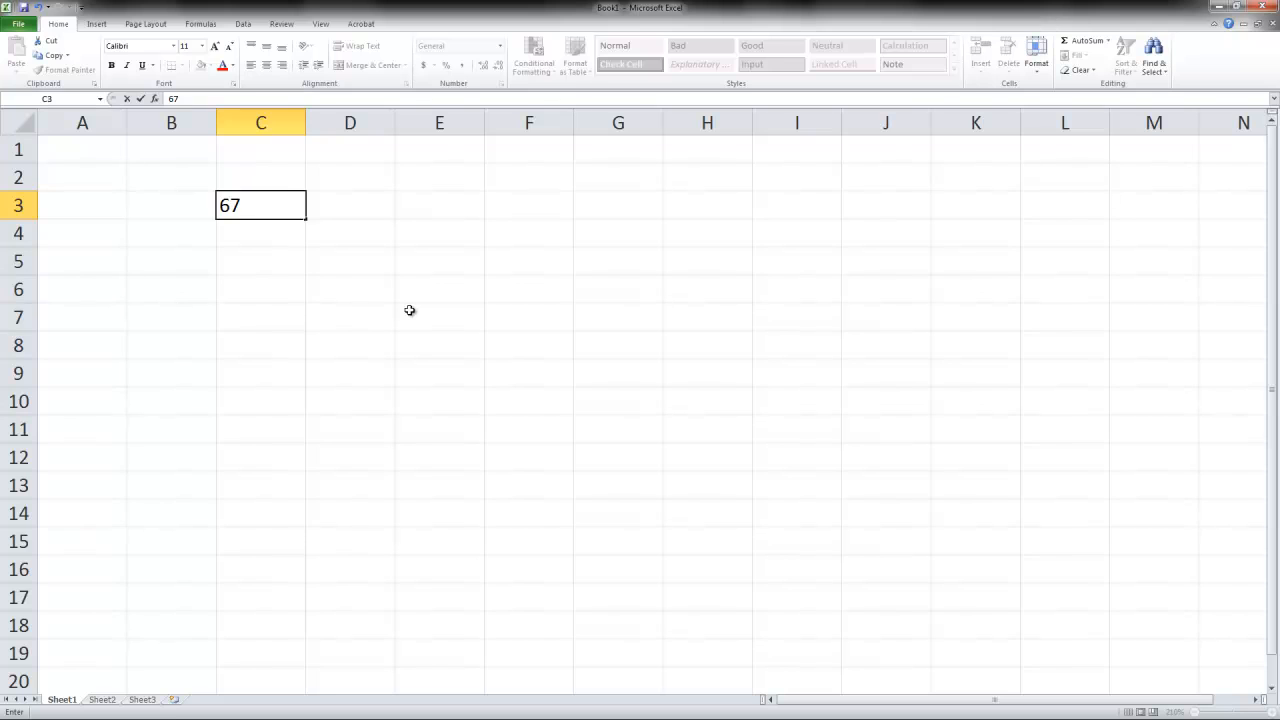
pyautogui.press('Tab')
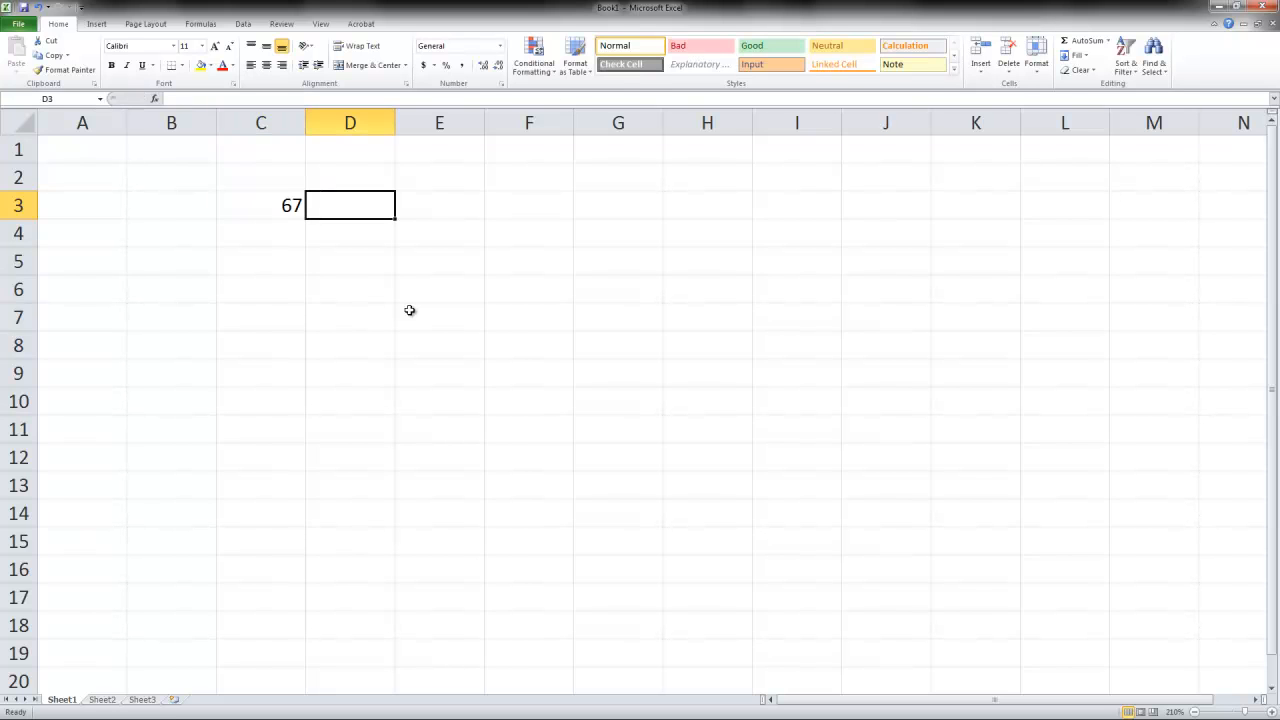
pyautogui.write('38')
pyautogui.press('Tab')
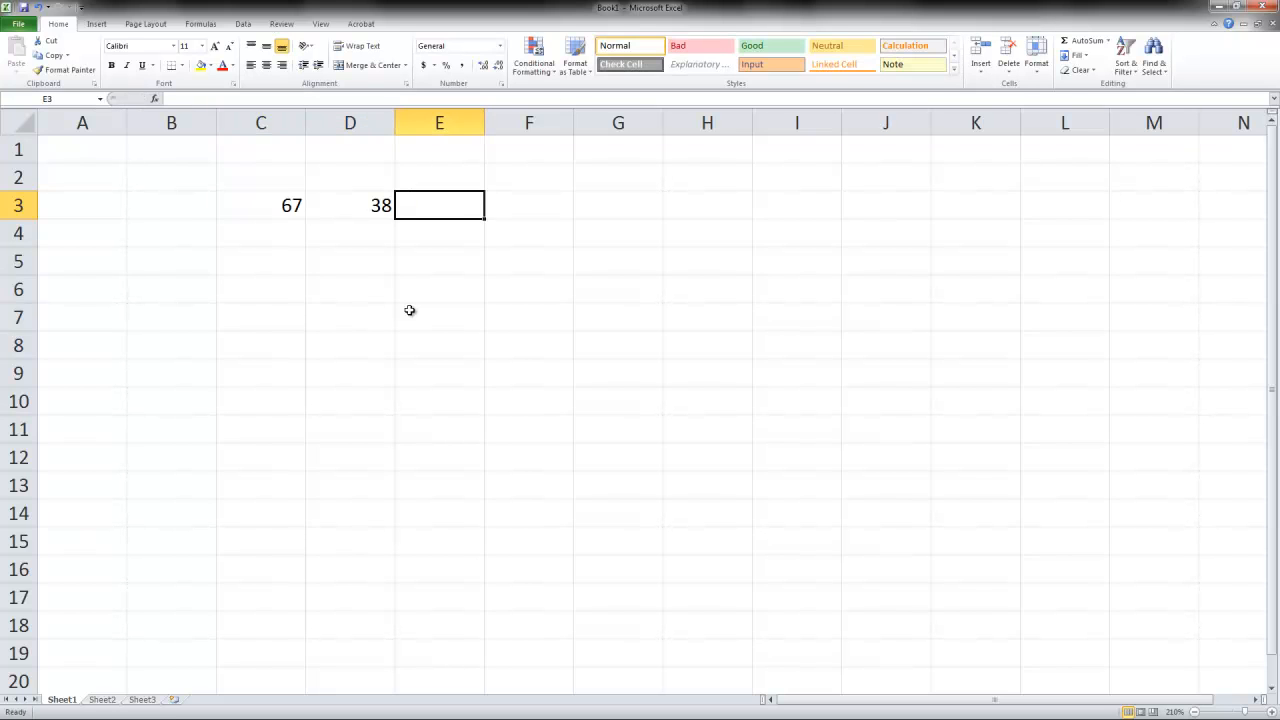
# - Enter 98 in cell E3 and the multiplication formula =C3*D3*E3 in cell F3
pyautogui.write('98')
pyautogui.press('Tab')
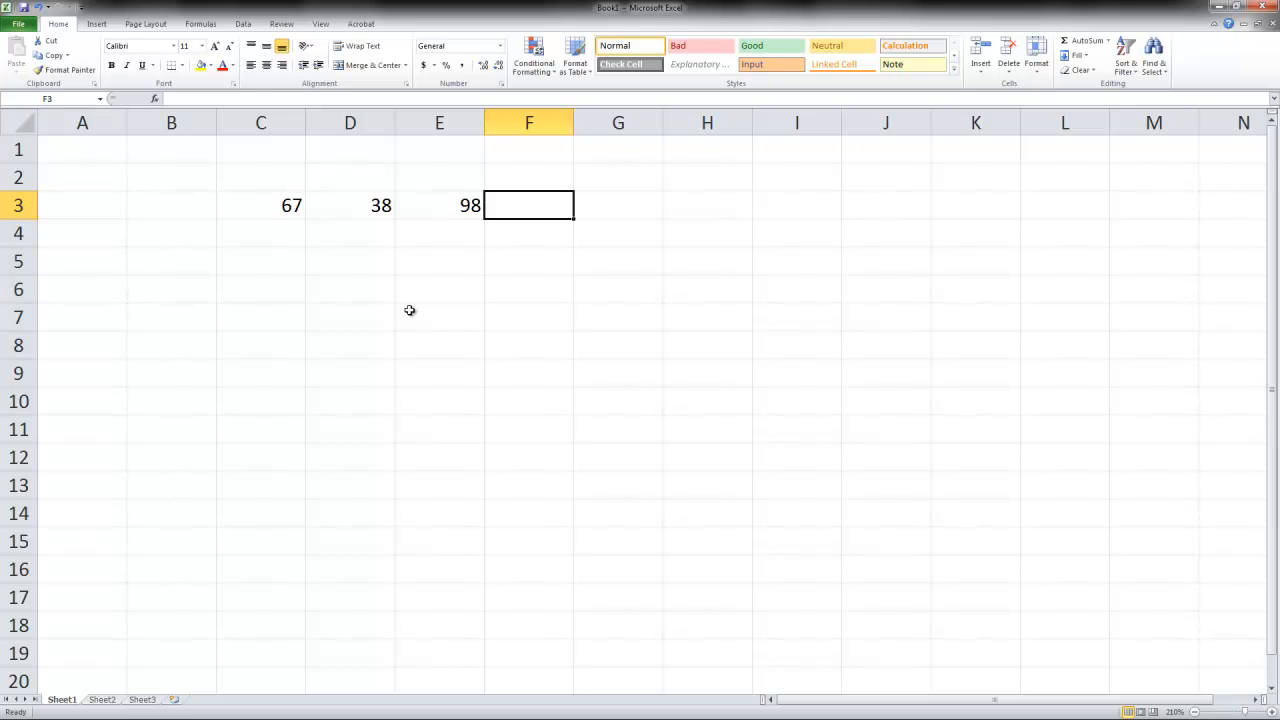
pyautogui.write('=')
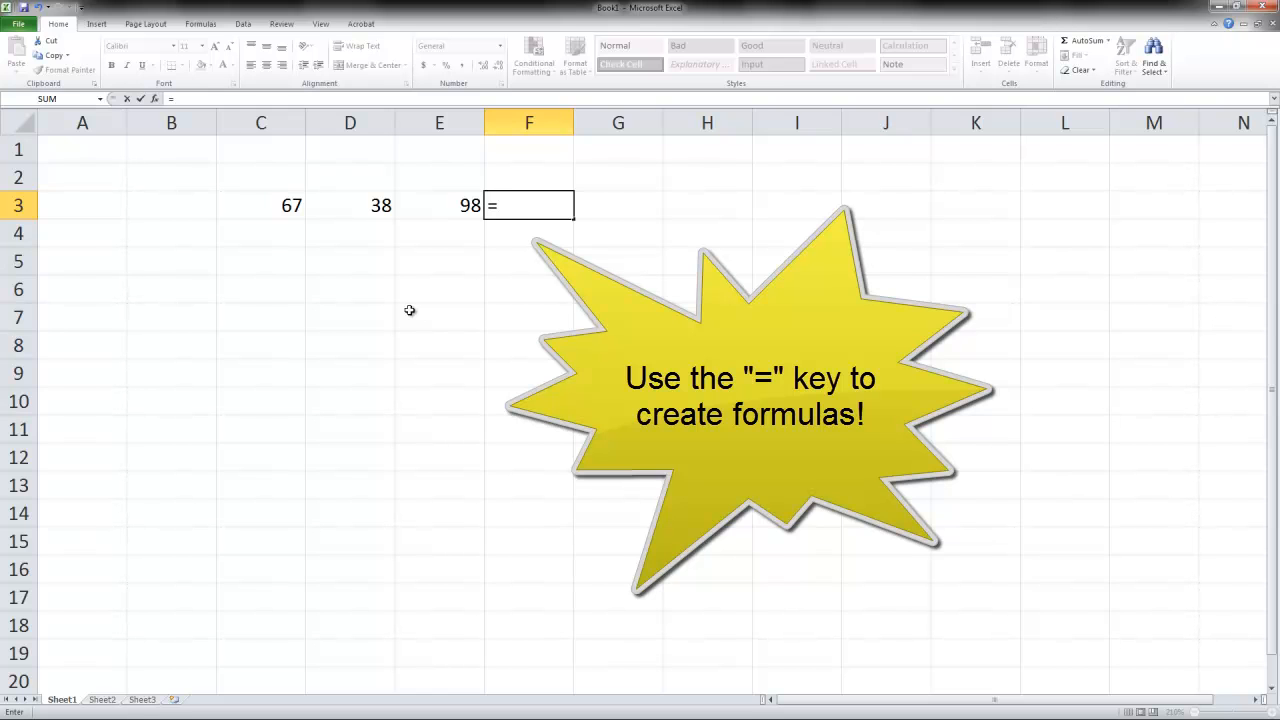
pyautogui.click(284, 205)
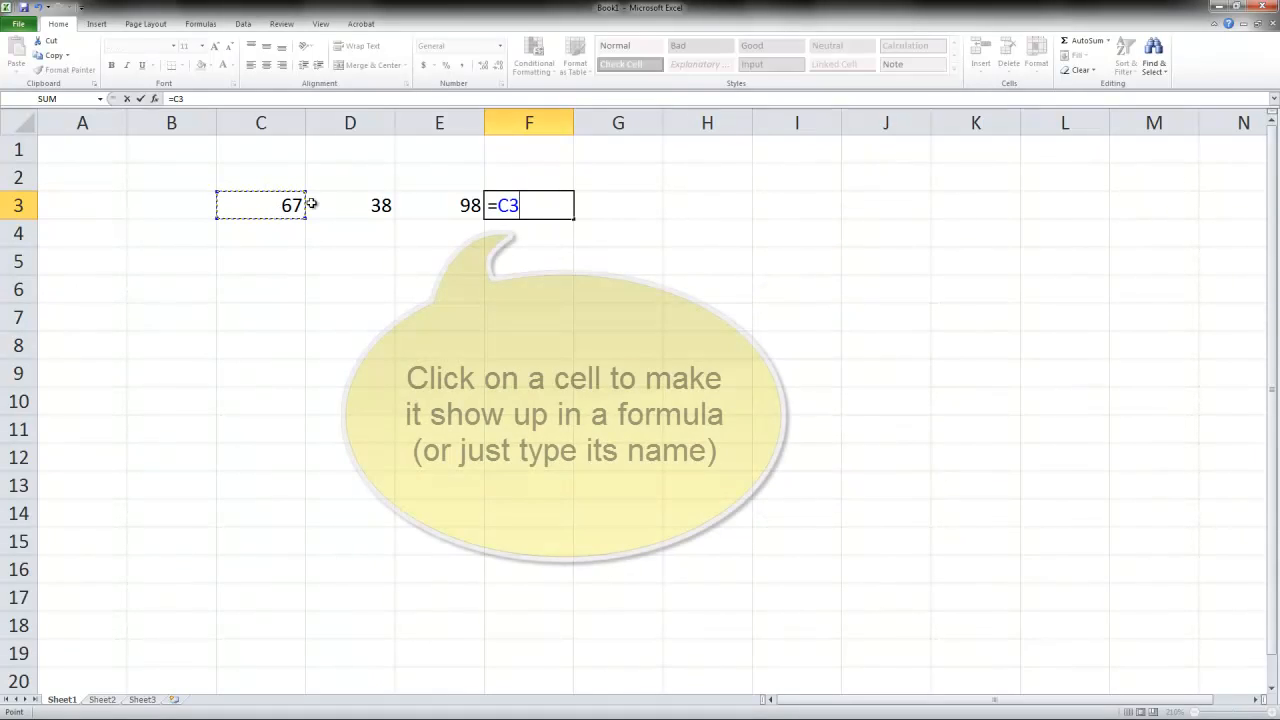
pyautogui.press('BackSpace')
pyautogui.press('BackSpace')
pyautogui.write('C3')
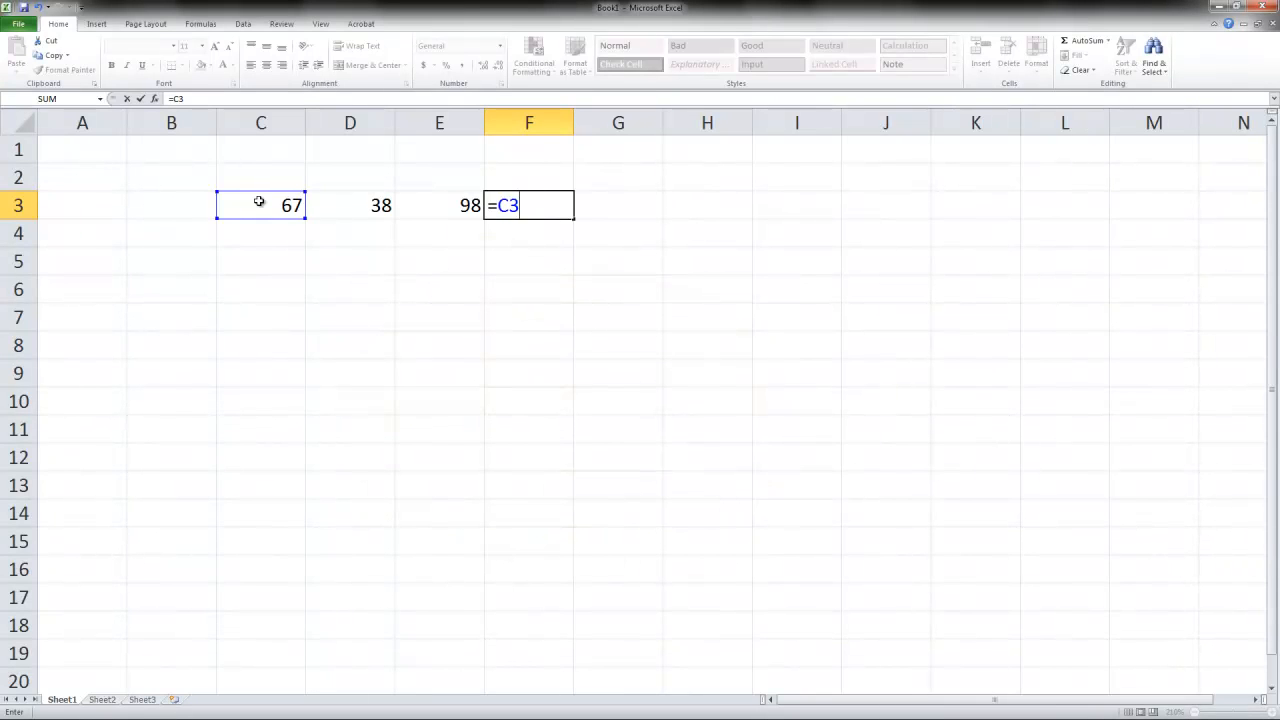
pyautogui.write('*')
pyautogui.click(348, 208)
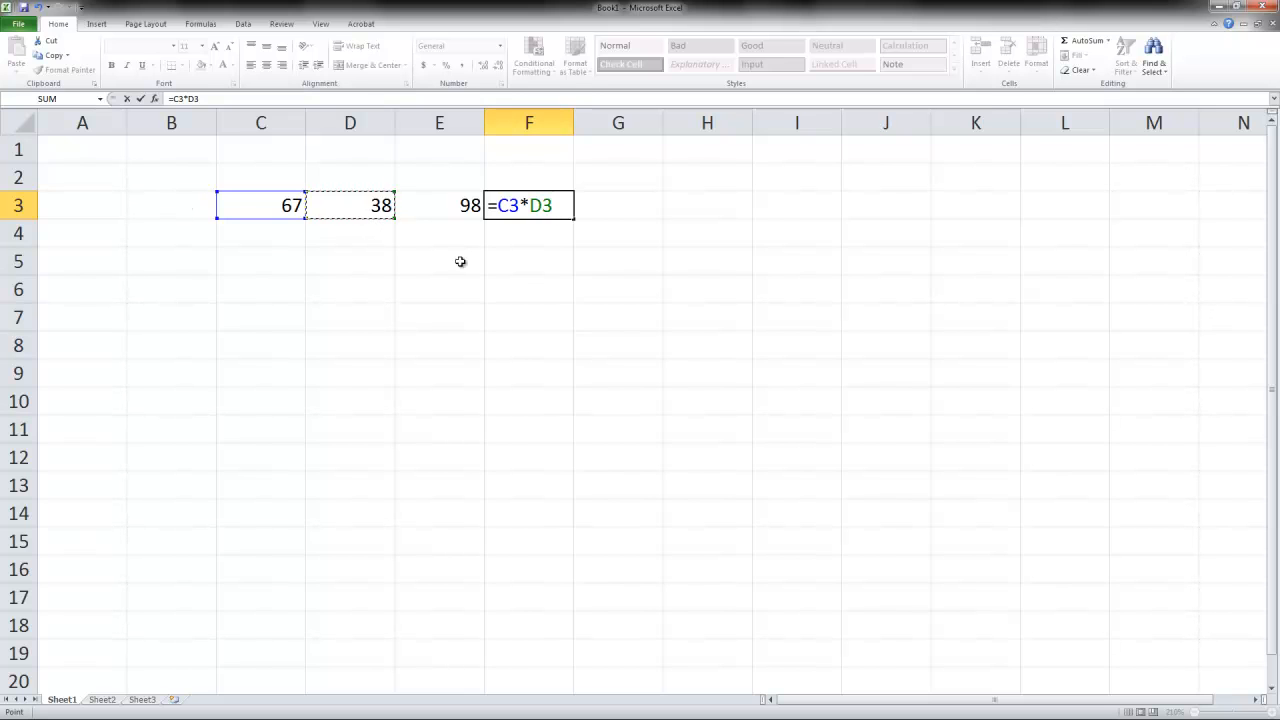
pyautogui.write('*')
pyautogui.click(430, 201)
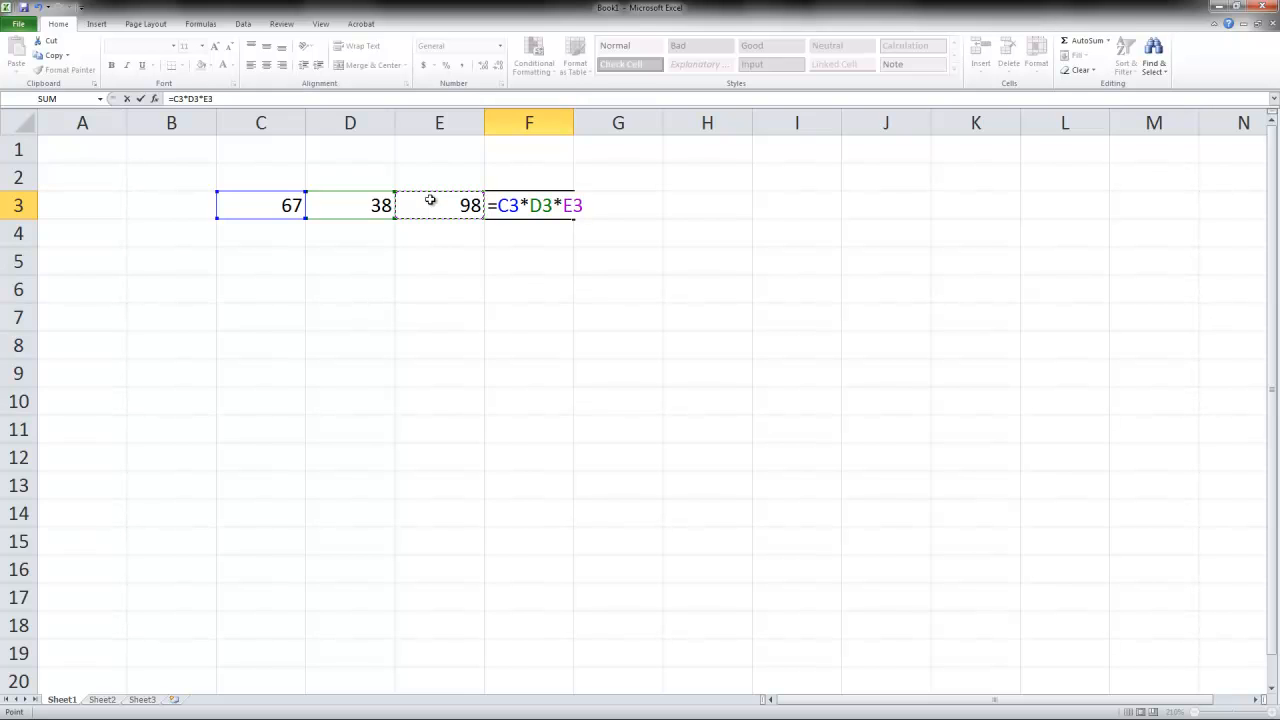
pyautogui.press('Return')
pyautogui.press('Up')
pyautogui.press('Right')
pyautogui.press('Right')
pyautogui.press('Right')
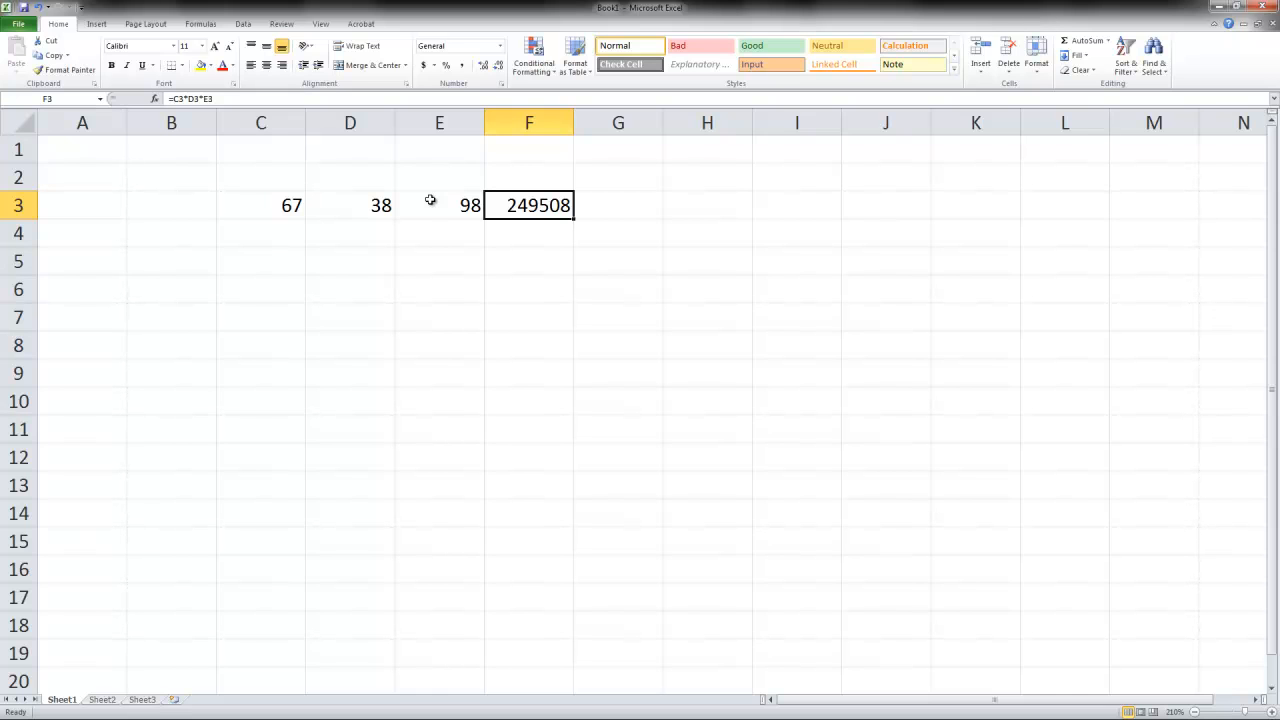
# - Change the values in cells C3, D3 and E3 to 10 each
pyautogui.press('Left')
pyautogui.press('Left')
pyautogui.press('Left')
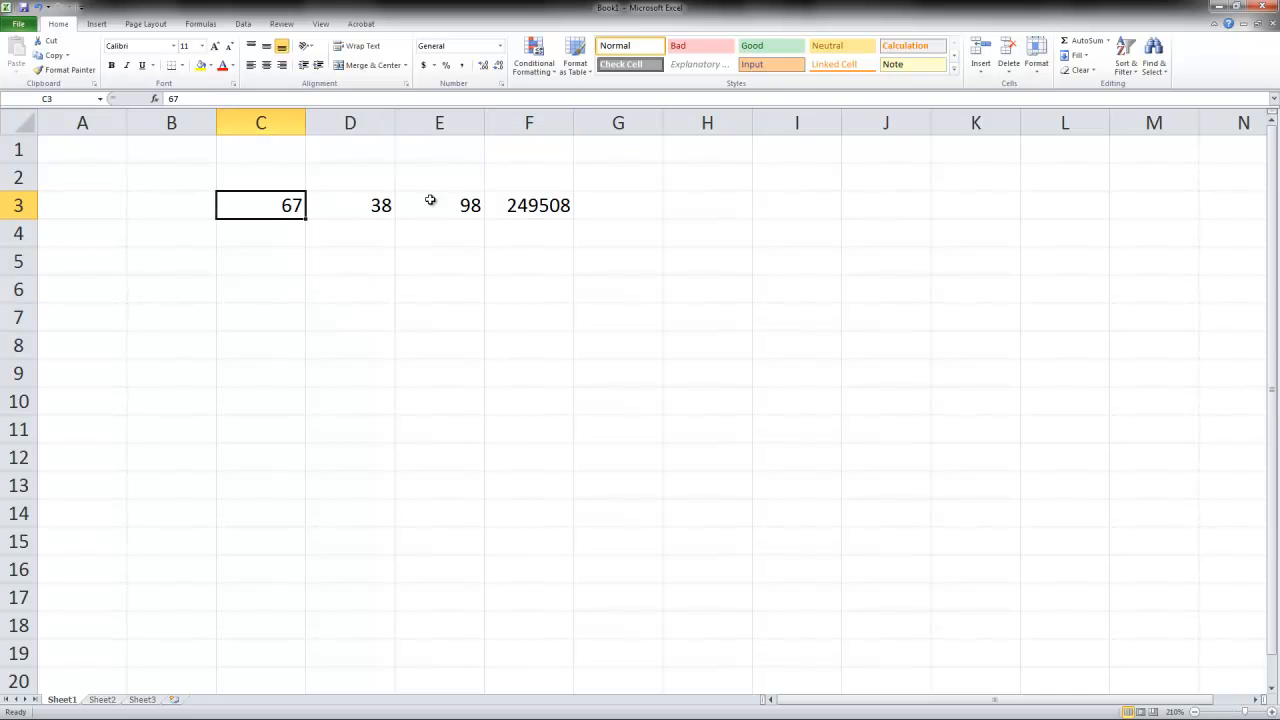
pyautogui.write('10')
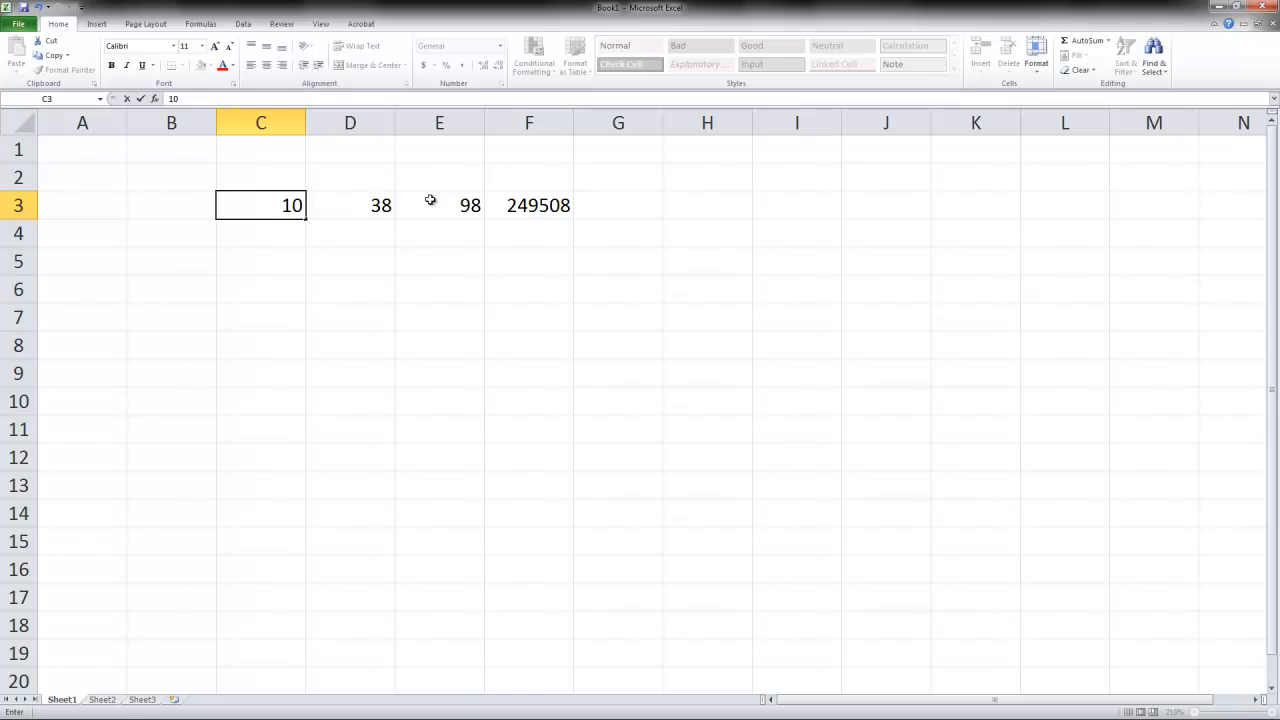
pyautogui.press('Return')
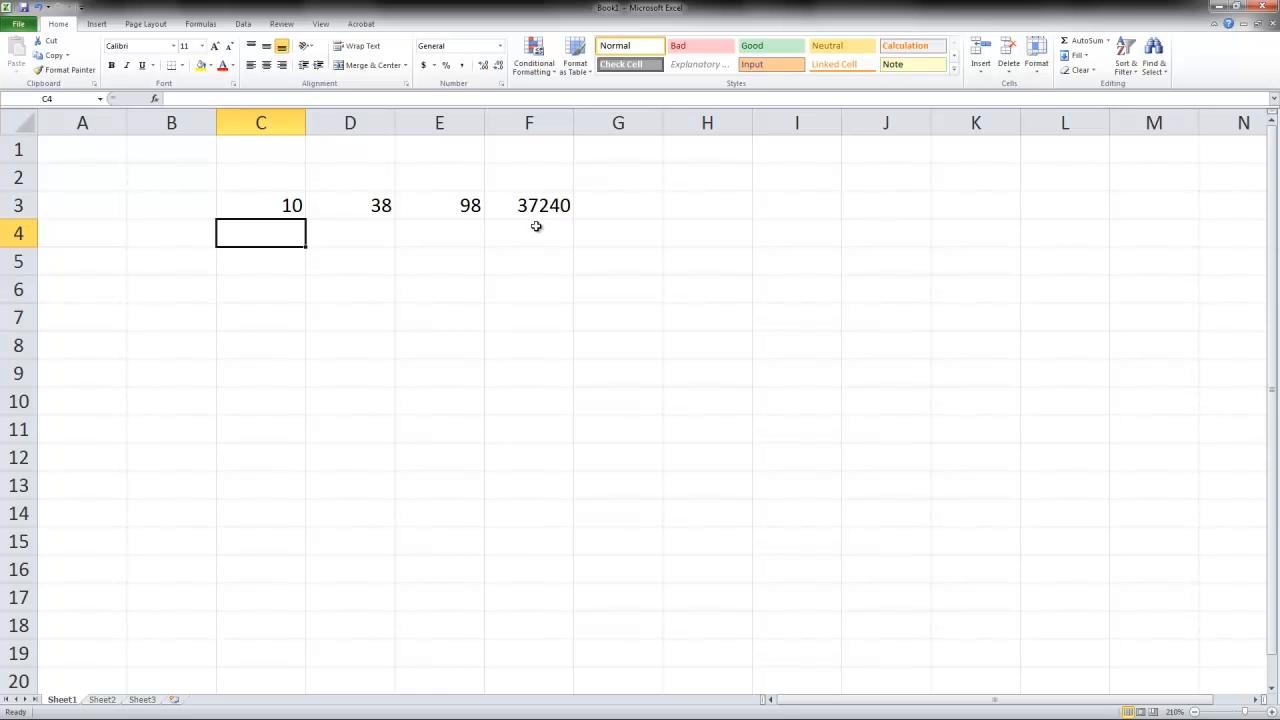
pyautogui.press('Up')
pyautogui.press('Right')
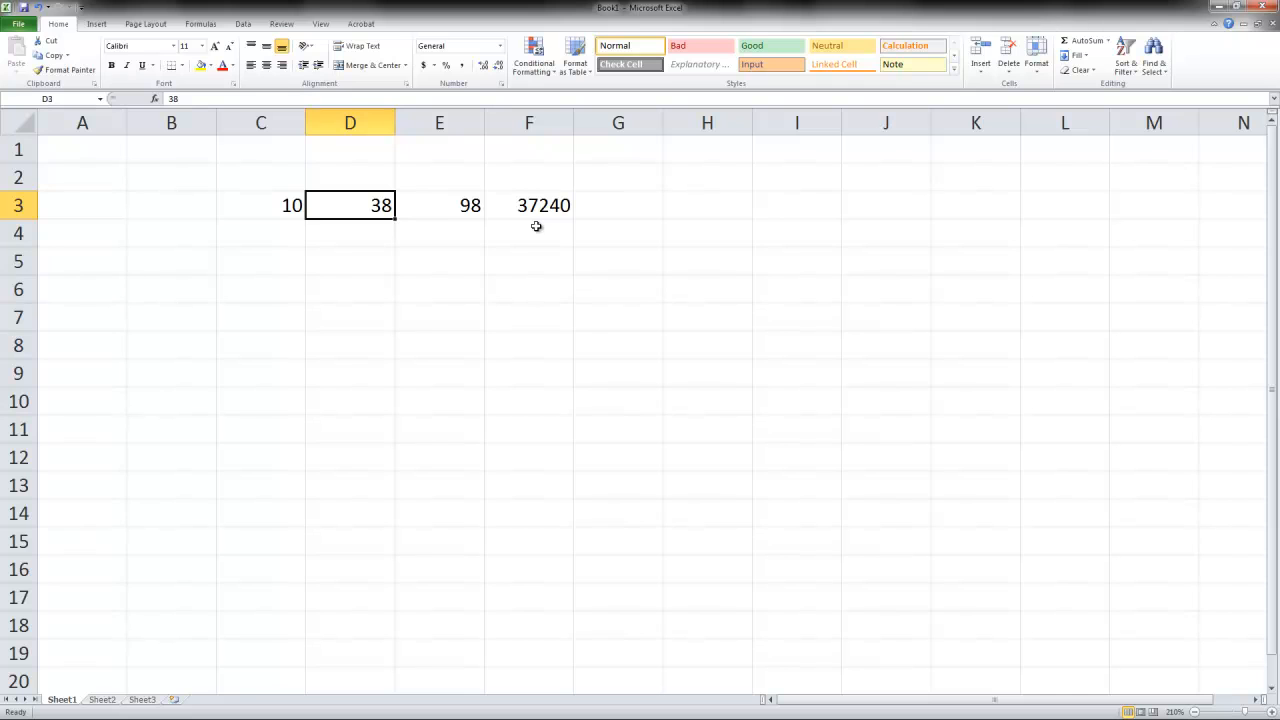
pyautogui.write('10')
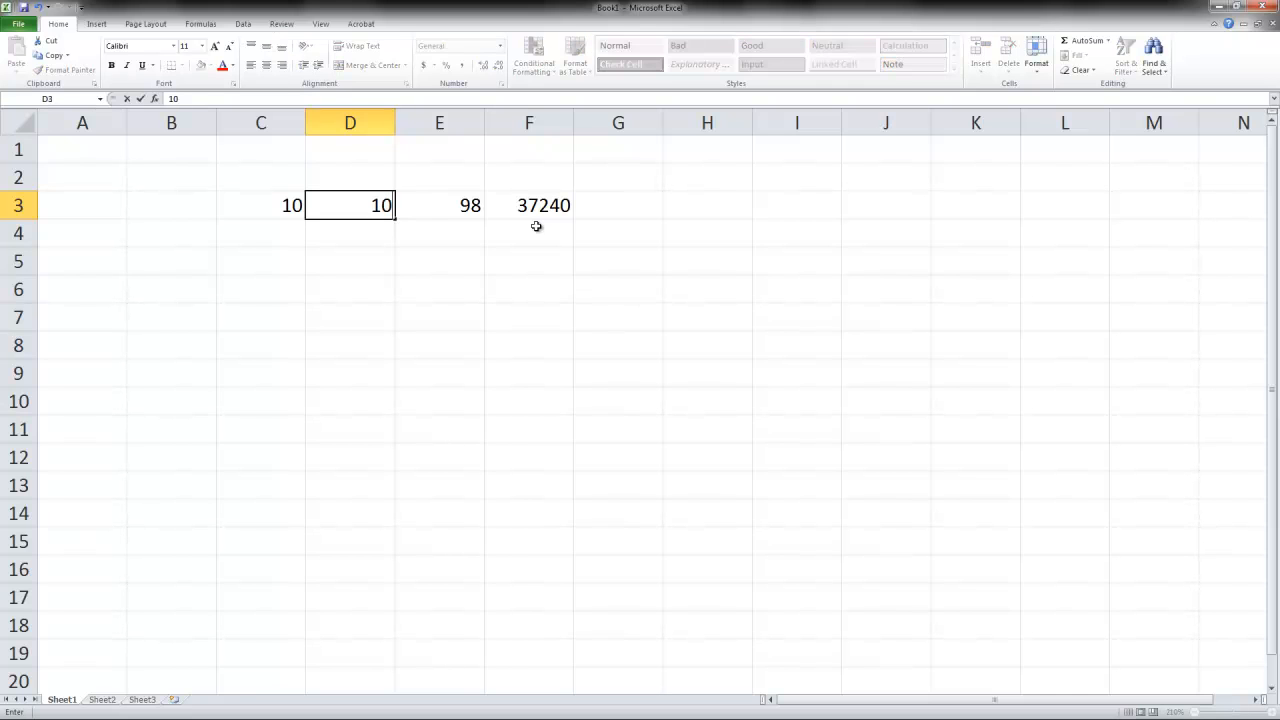
pyautogui.press('Right')
pyautogui.write('10')
pyautogui.press('Down')
pyautogui.press('Left')
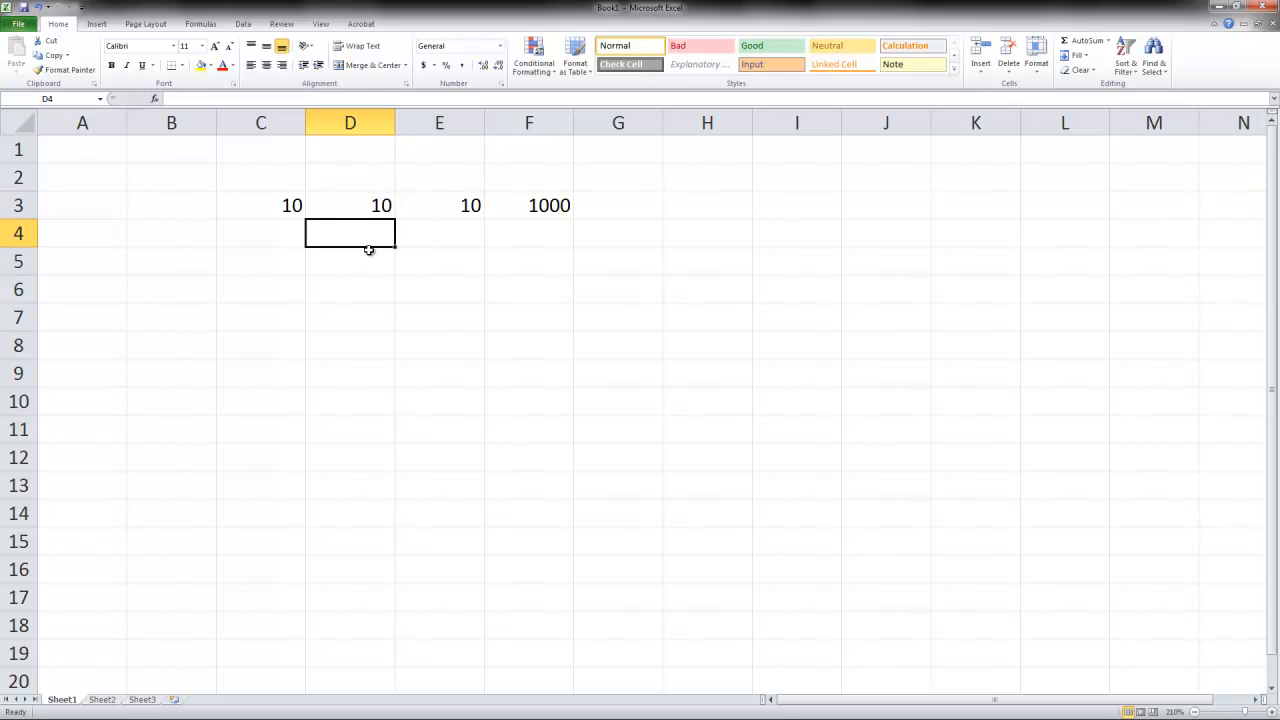
# - Clear the contents of cells C3, D3, E3 and F3
pyautogui.click(273, 204)
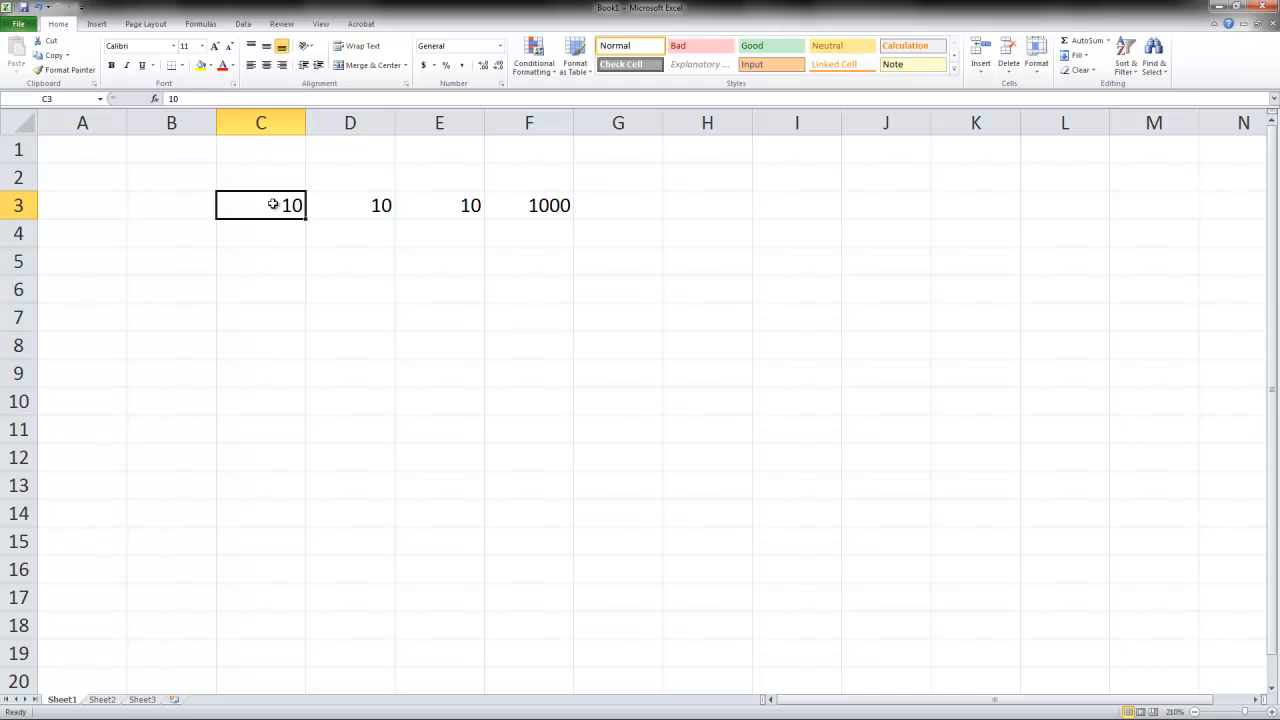
pyautogui.press('Delete')
pyautogui.click(380, 204)
pyautogui.press('Delete')
pyautogui.click(423, 204)
pyautogui.press('Delete')
pyautogui.click(535, 211)
pyautogui.press('Delete')
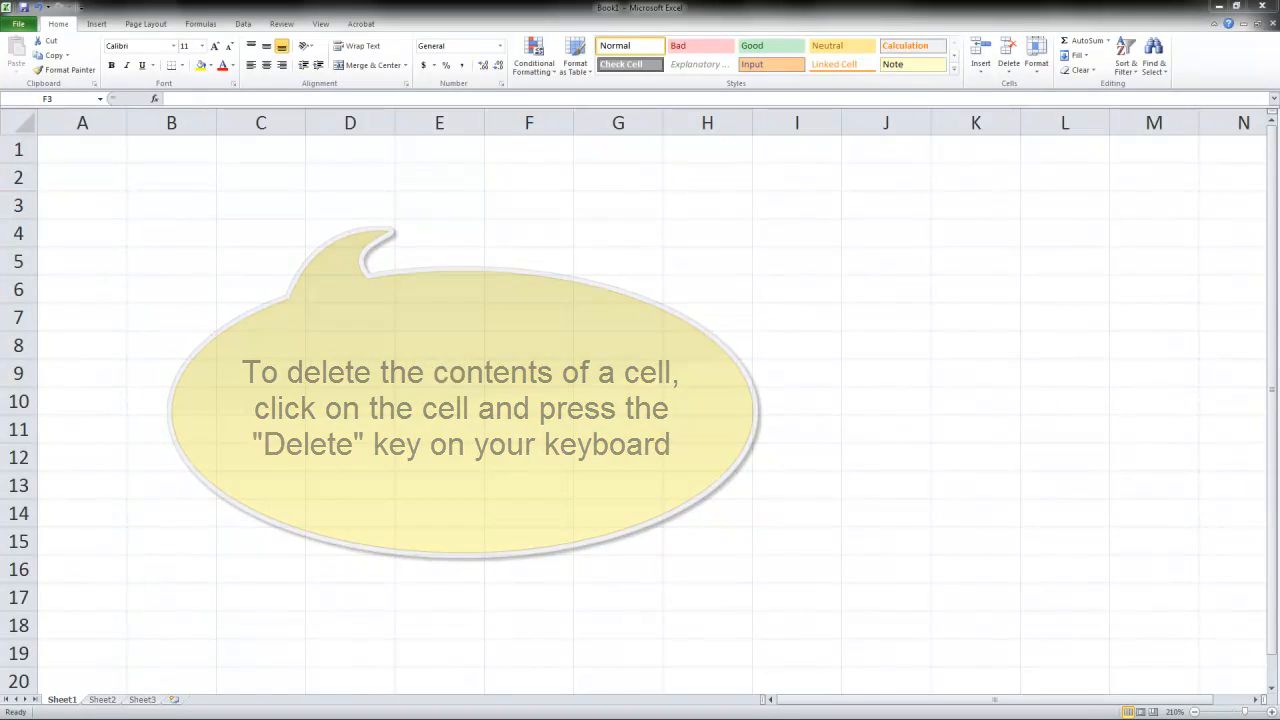
# - Switch to the Blackboard course page in the browser and review the budget assignment's income questions and spending categories
pyautogui.moveTo(495, 719); pyautogui.dragTo(567, 50)
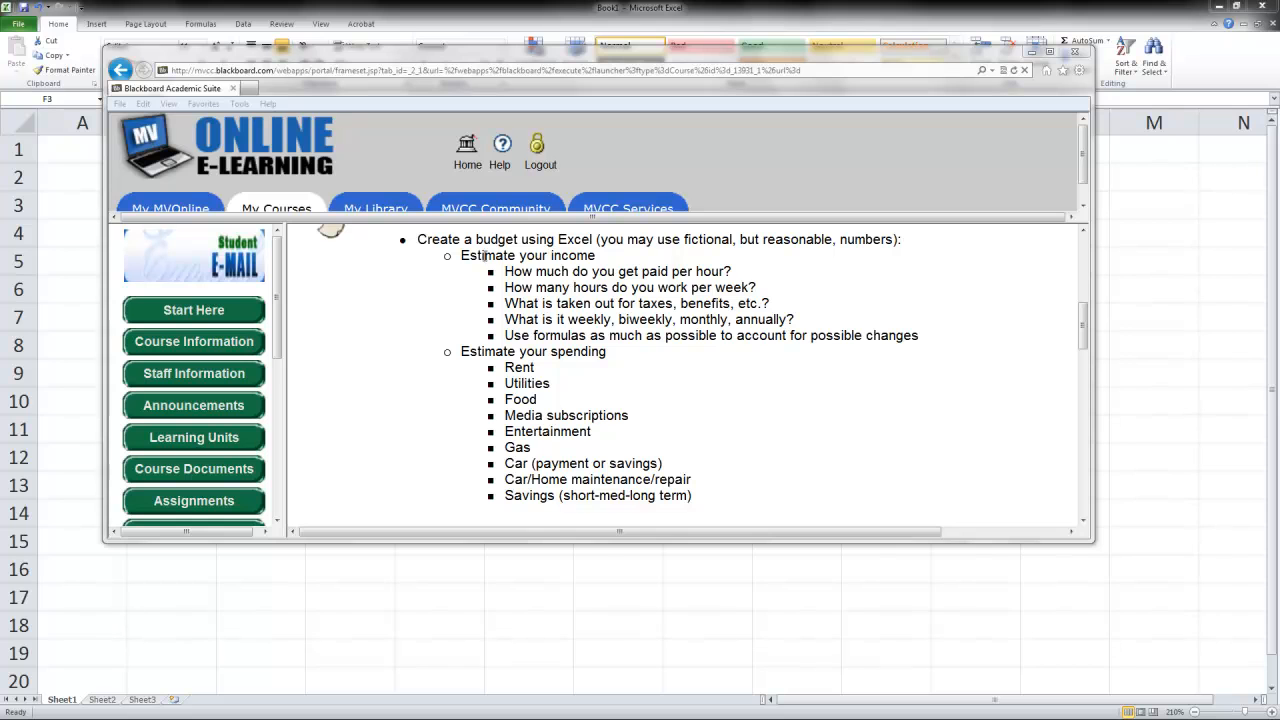
pyautogui.moveTo(506, 272); pyautogui.dragTo(866, 336)
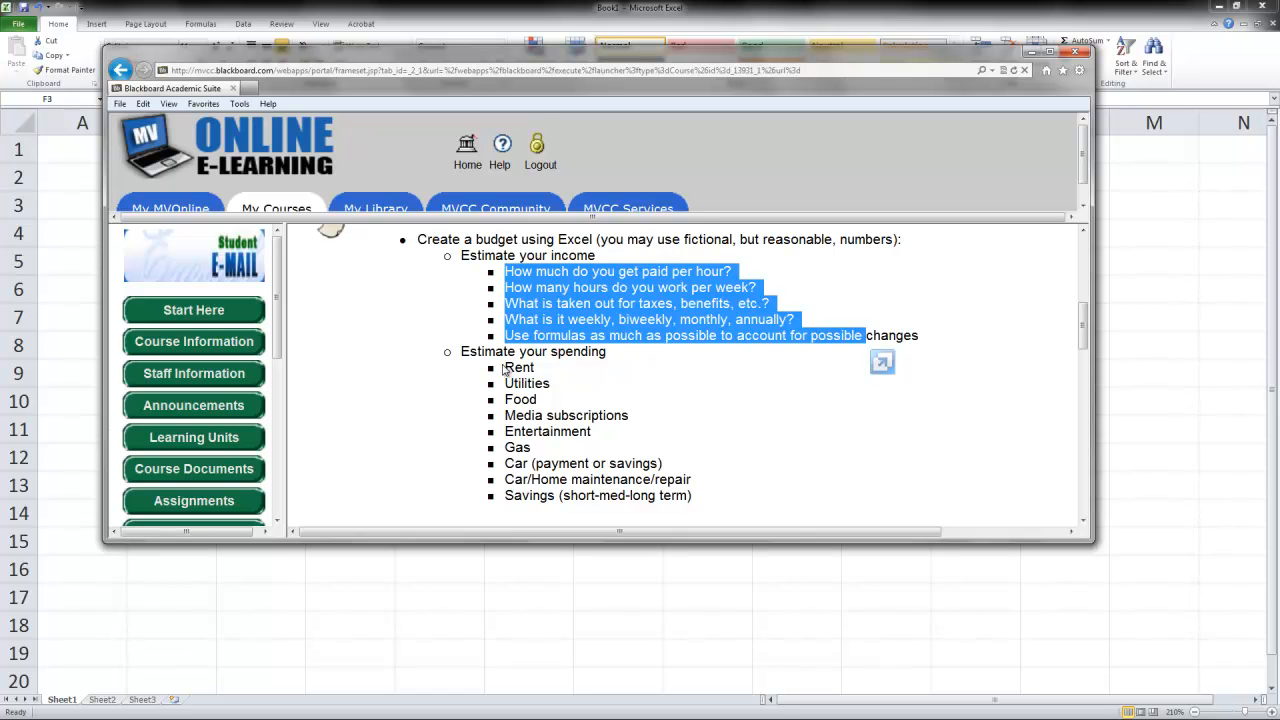
pyautogui.moveTo(507, 368); pyautogui.dragTo(692, 499)
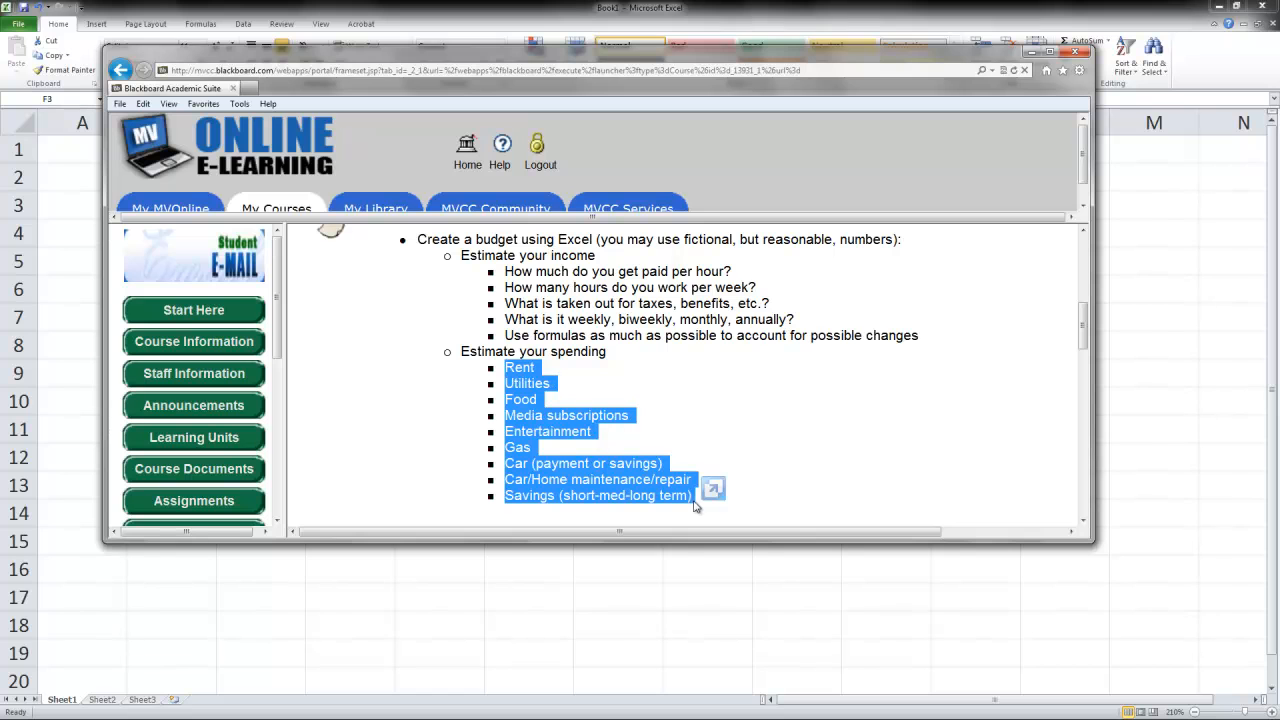
pyautogui.click(536, 416)
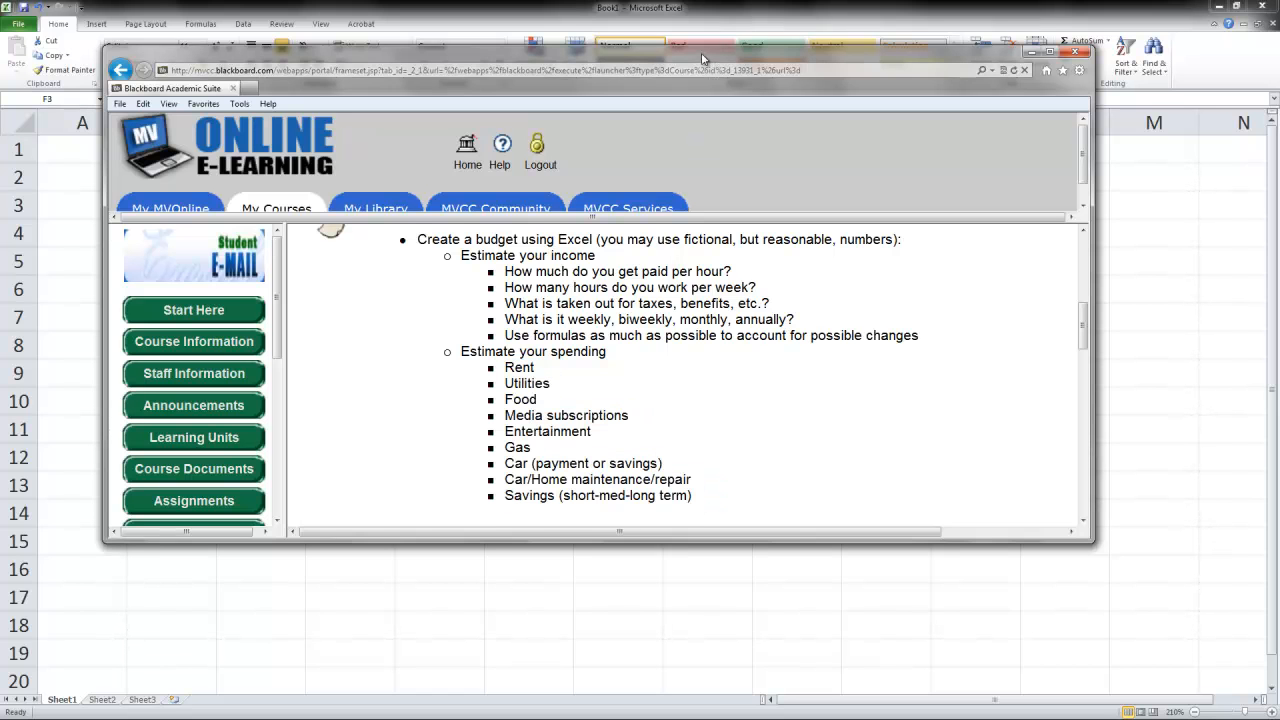
pyautogui.moveTo(702, 57); pyautogui.dragTo(720, 130)
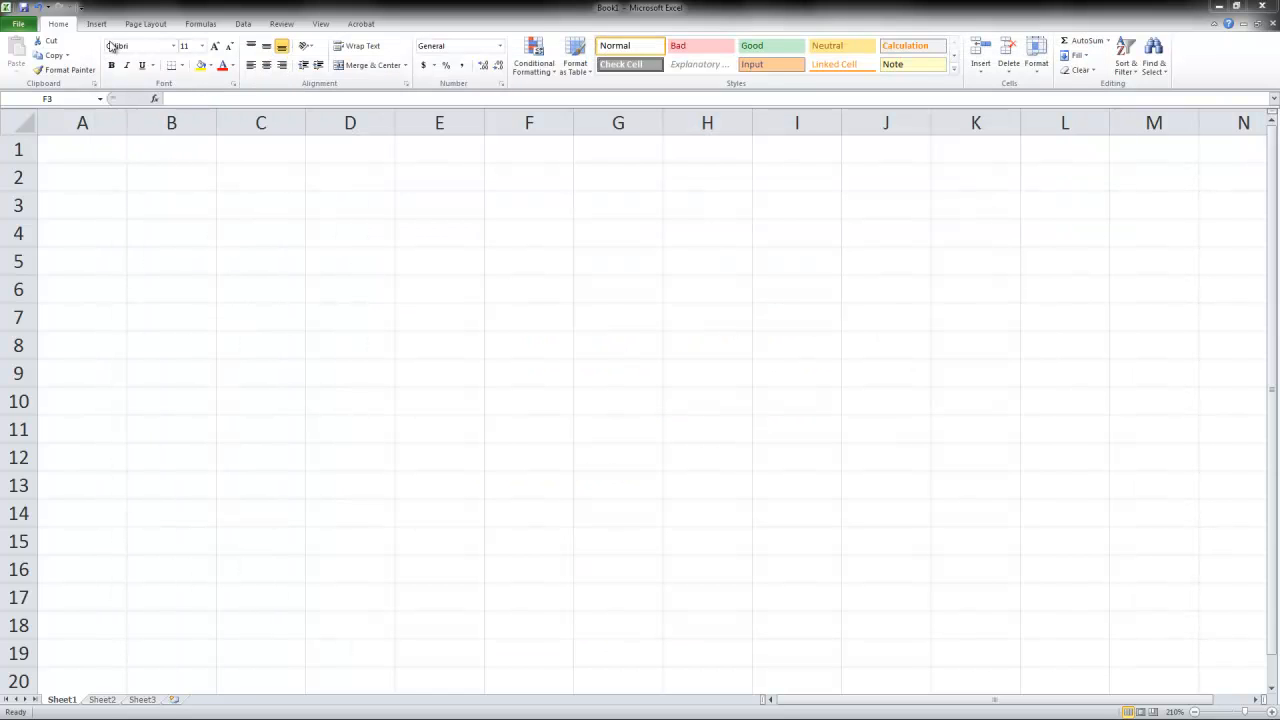
# - Enter the heading Income in cell C2 and the label "Hourly rate:" in cell C4 of the Excel worksheet
pyautogui.click(250, 175)
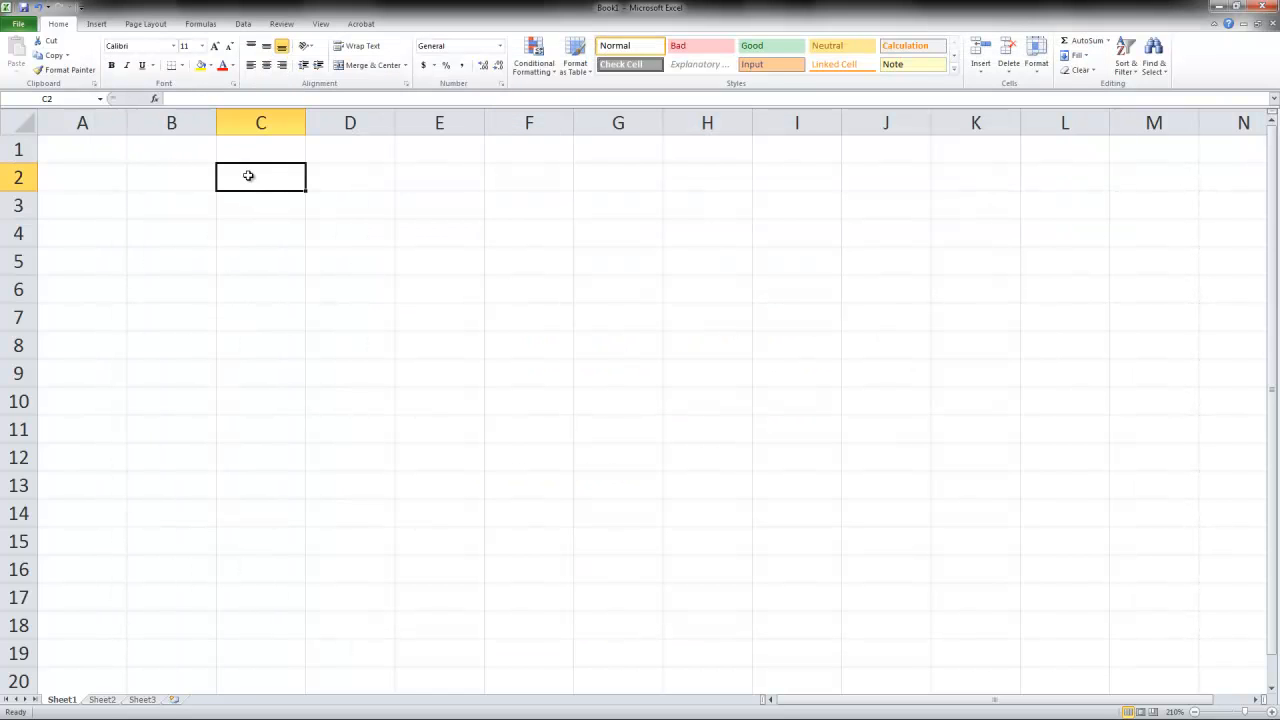
pyautogui.write('Income')
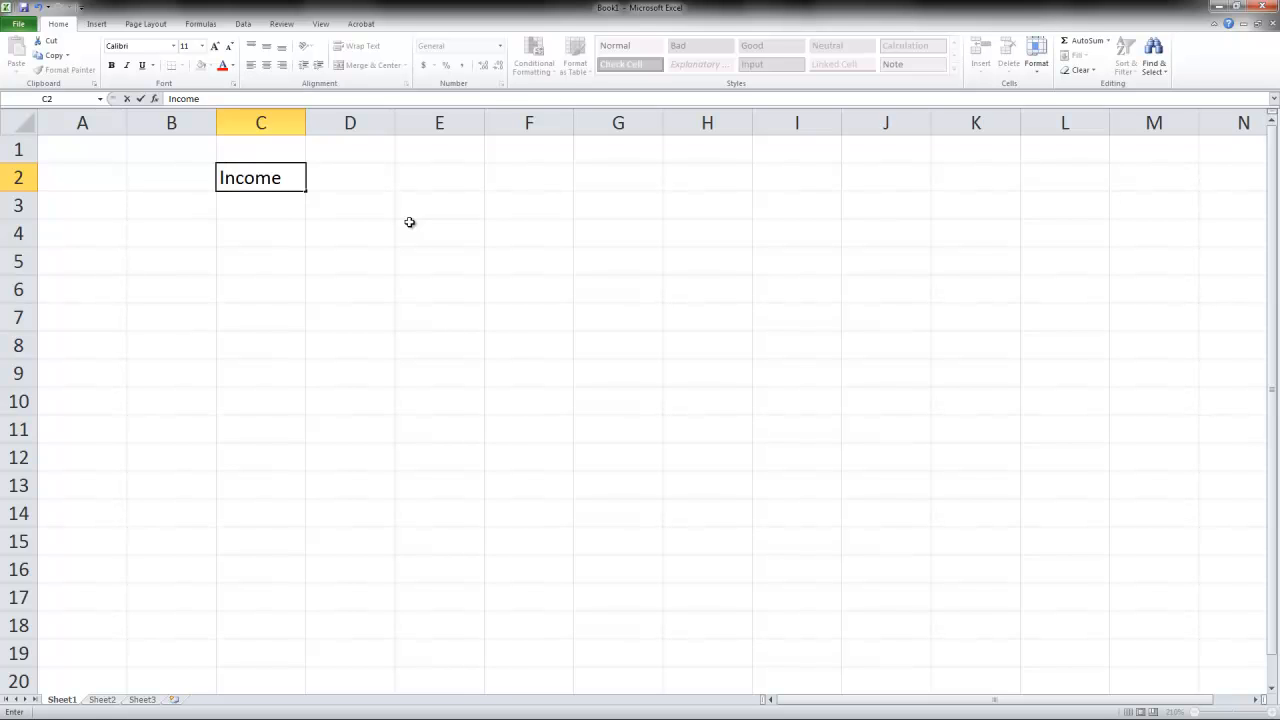
pyautogui.press('Return')
pyautogui.press('Return')
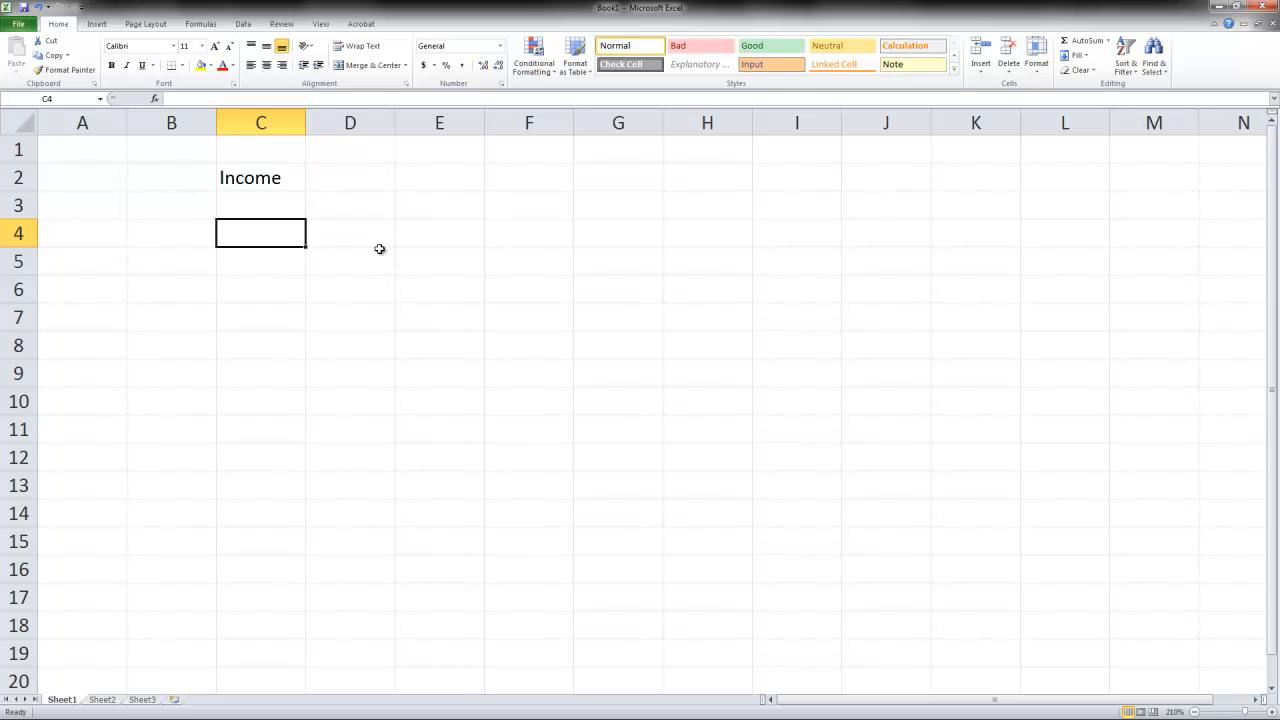
pyautogui.write('Hour')
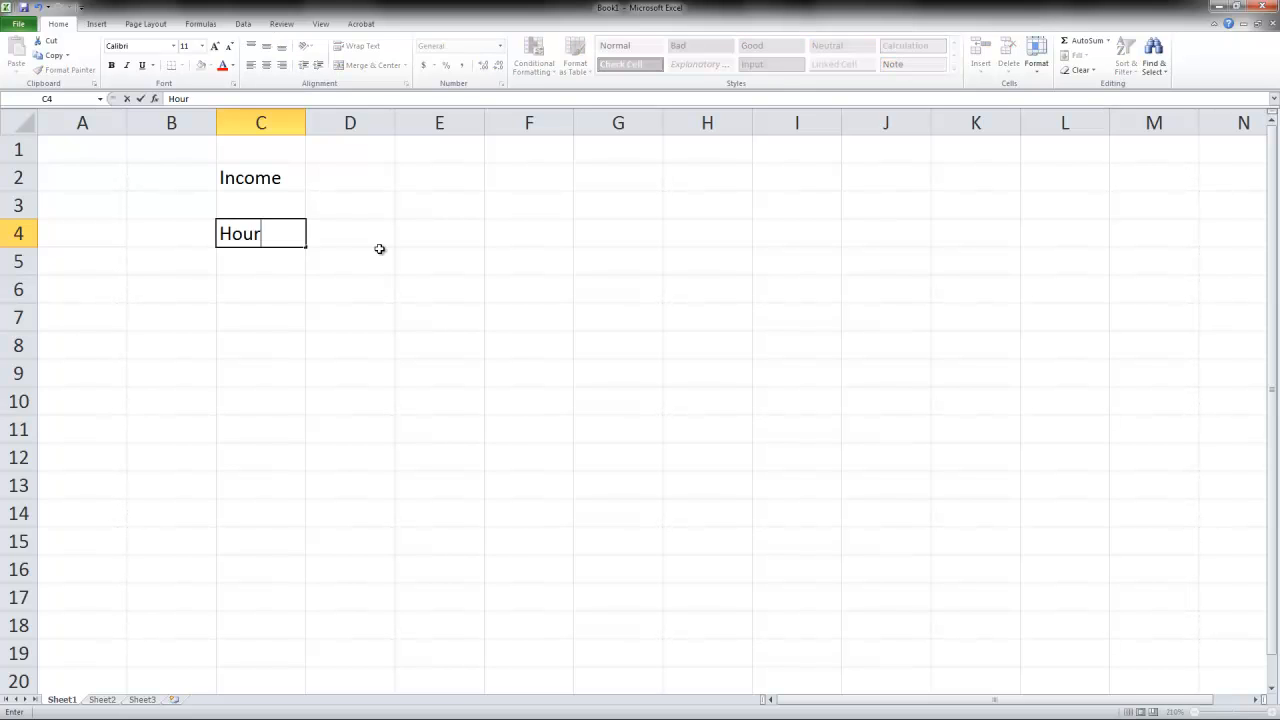
pyautogui.write('ly rate:')
# - Enter $10/hr as the hourly rate in cell D4
pyautogui.click(380, 249)
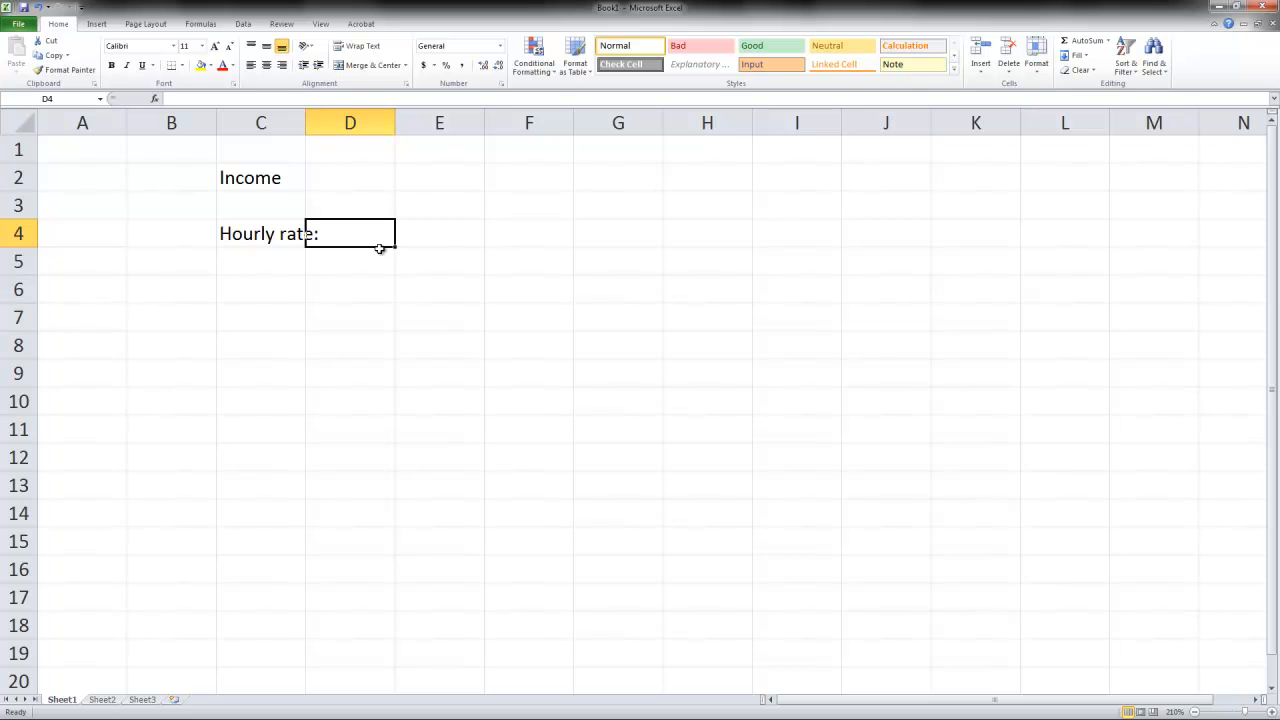
pyautogui.write('$10')
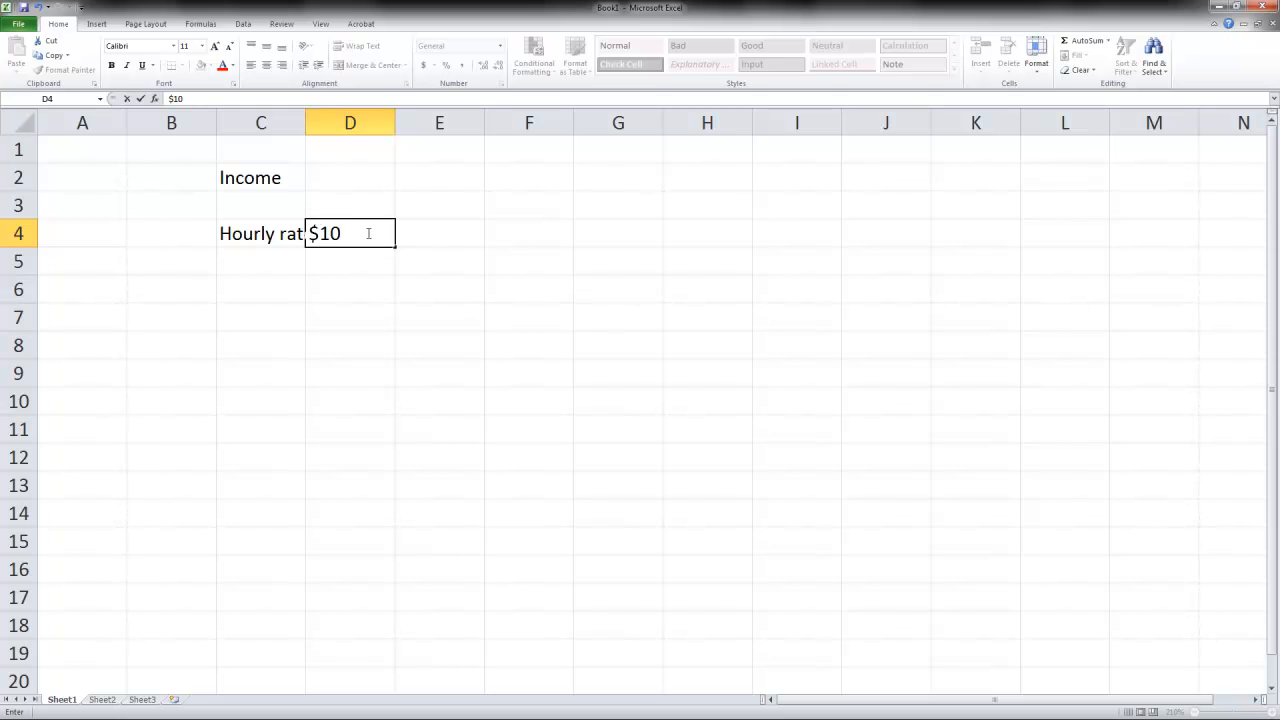
pyautogui.write('/hr')
pyautogui.press('Return')
# - Set the hourly rate in cell D4 to $10 and autofit column C to its longest entry
pyautogui.press('Up')
pyautogui.press('Right')
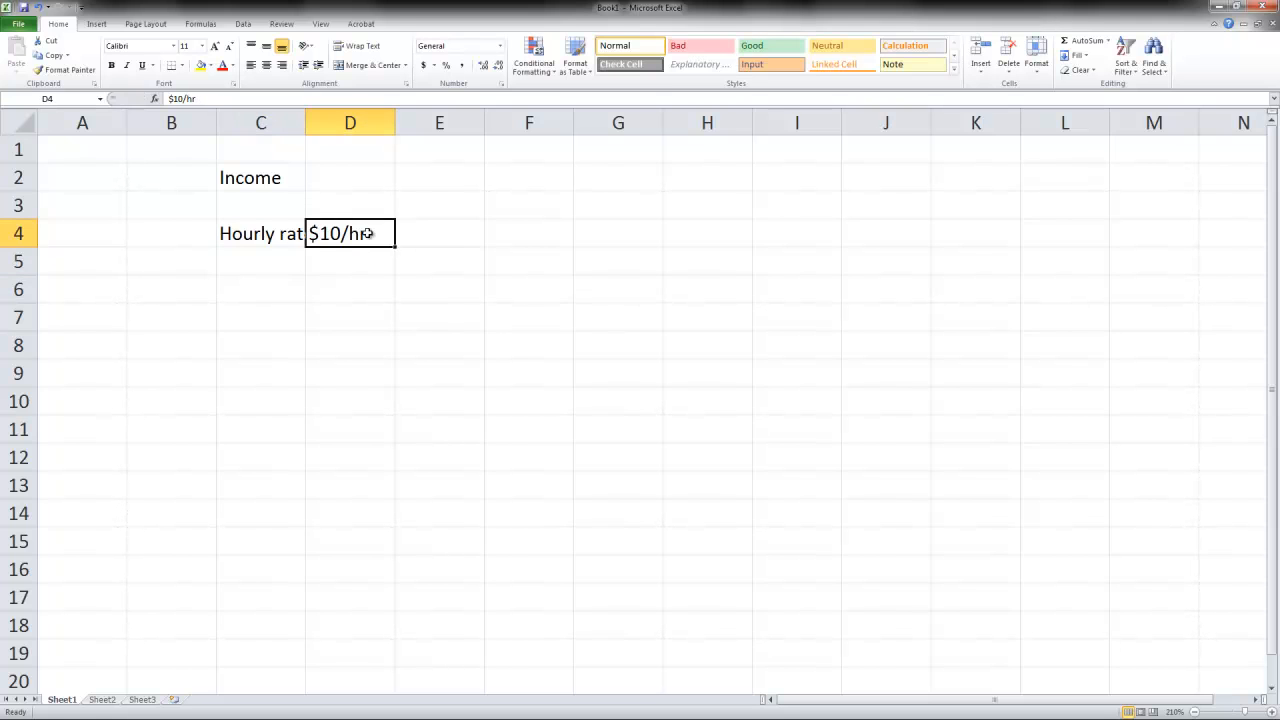
pyautogui.write('$10')
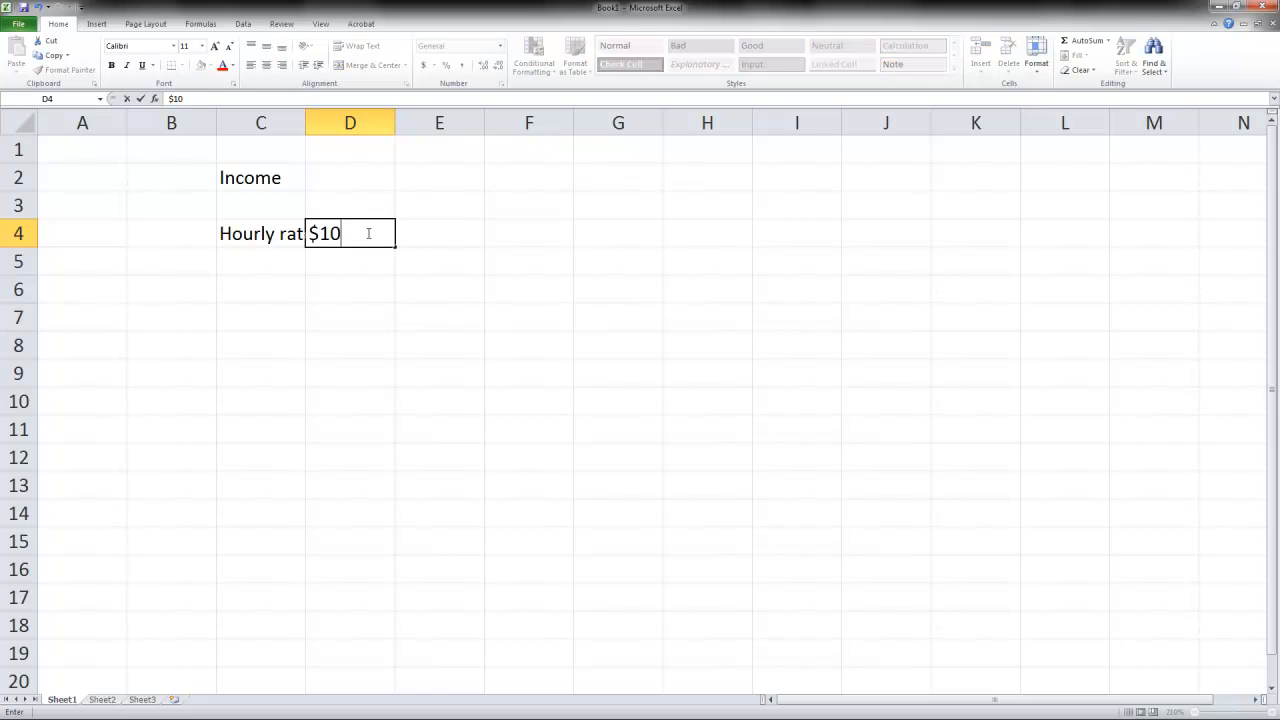
pyautogui.press('Return')
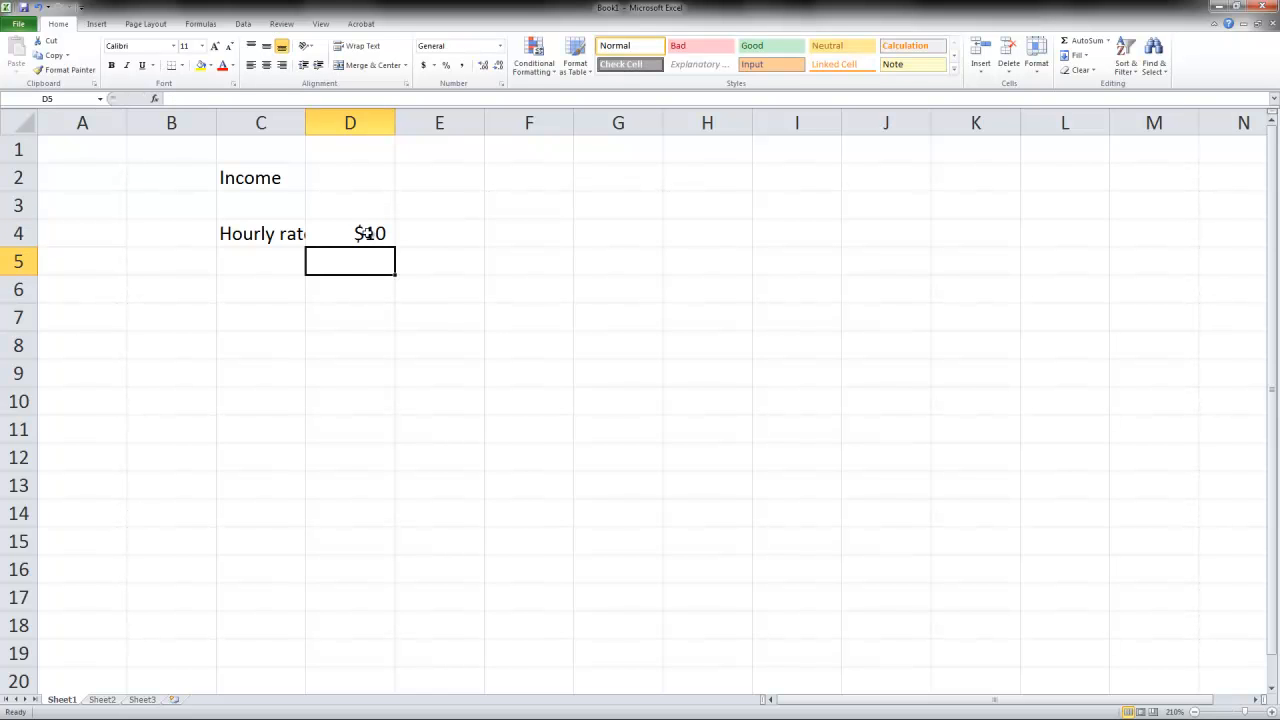
pyautogui.doubleClick(304, 123)
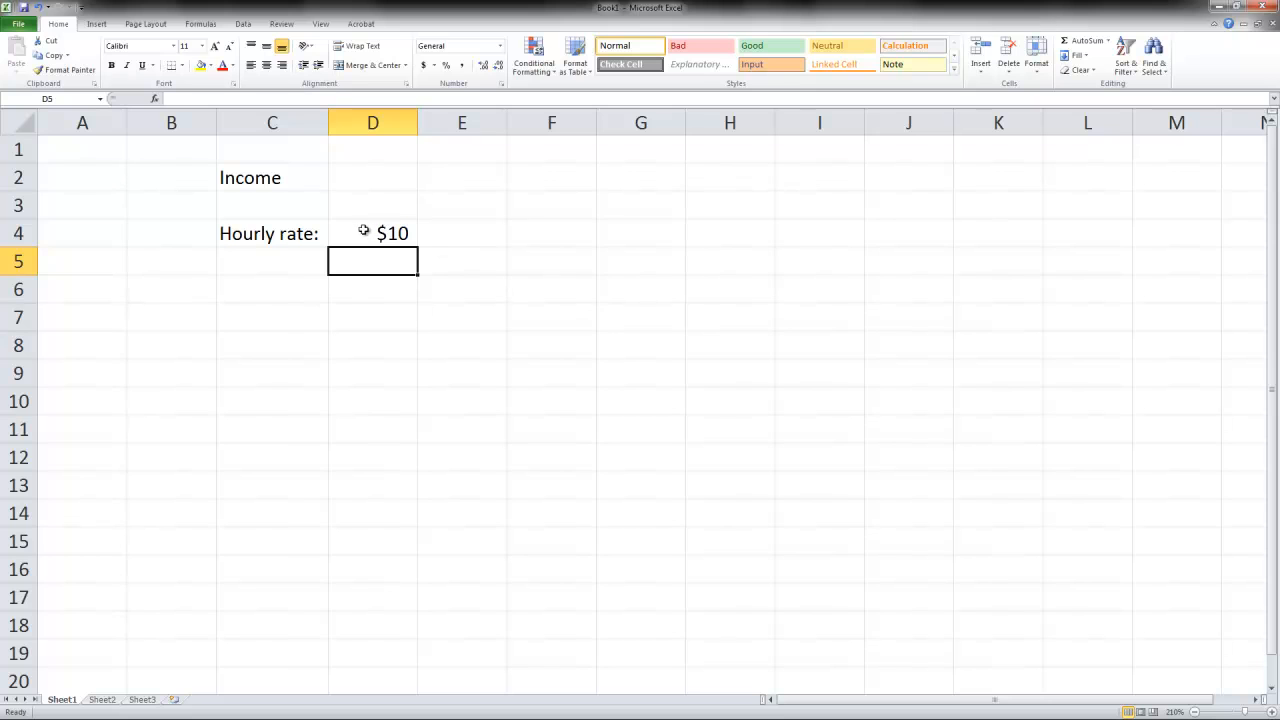
# - Enter the unit label "(per hour)" in cell D3 above the hourly rate
pyautogui.click(391, 206)
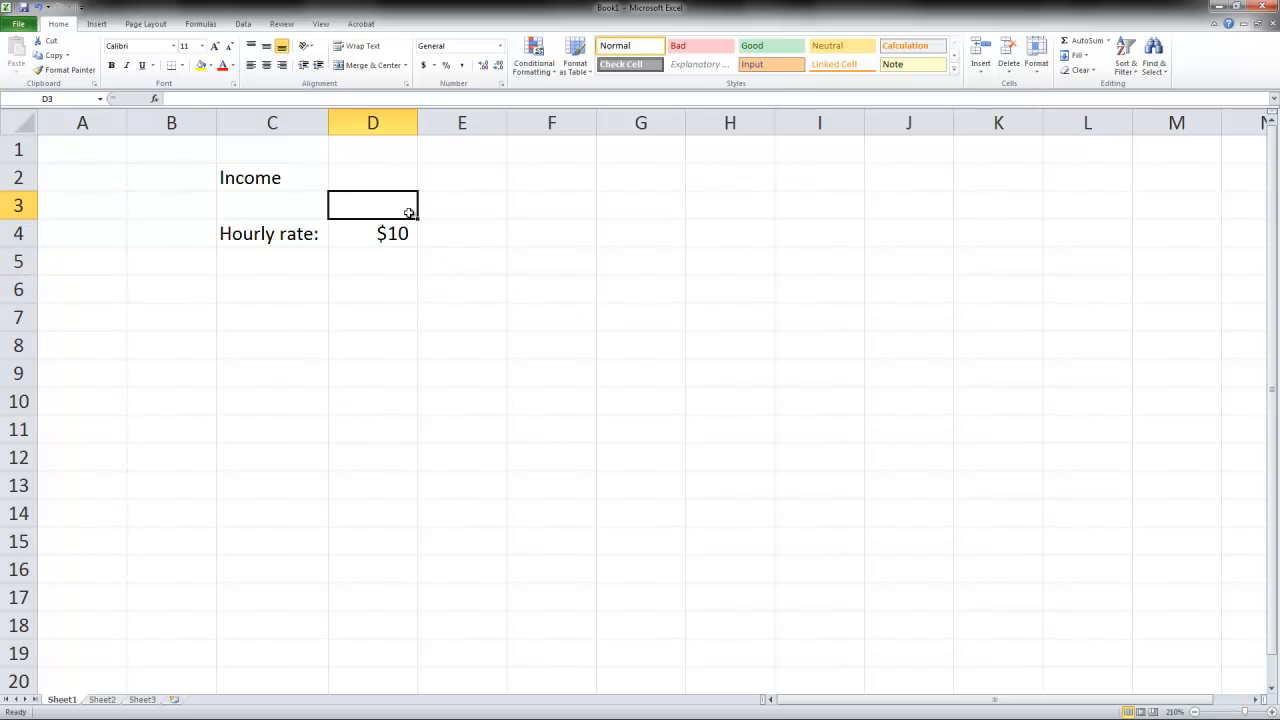
pyautogui.write('per hour')
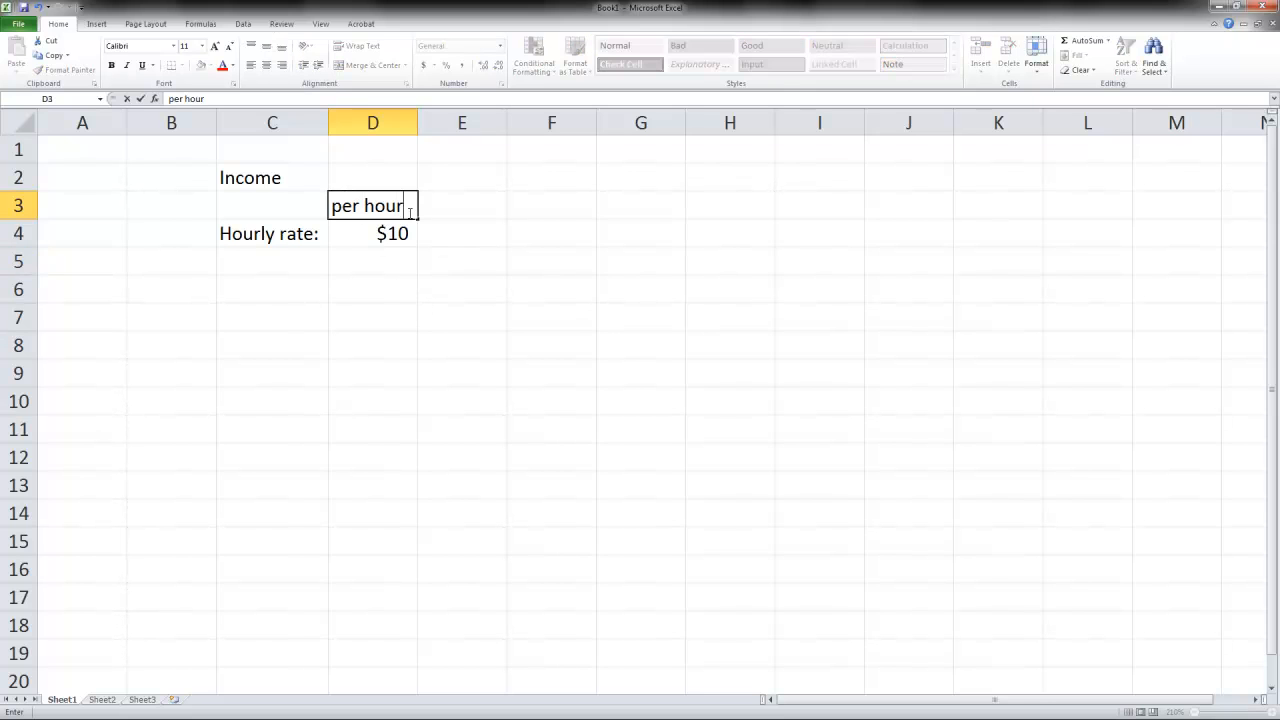
pyautogui.write(')')
pyautogui.click(342, 205)
pyautogui.write('(')
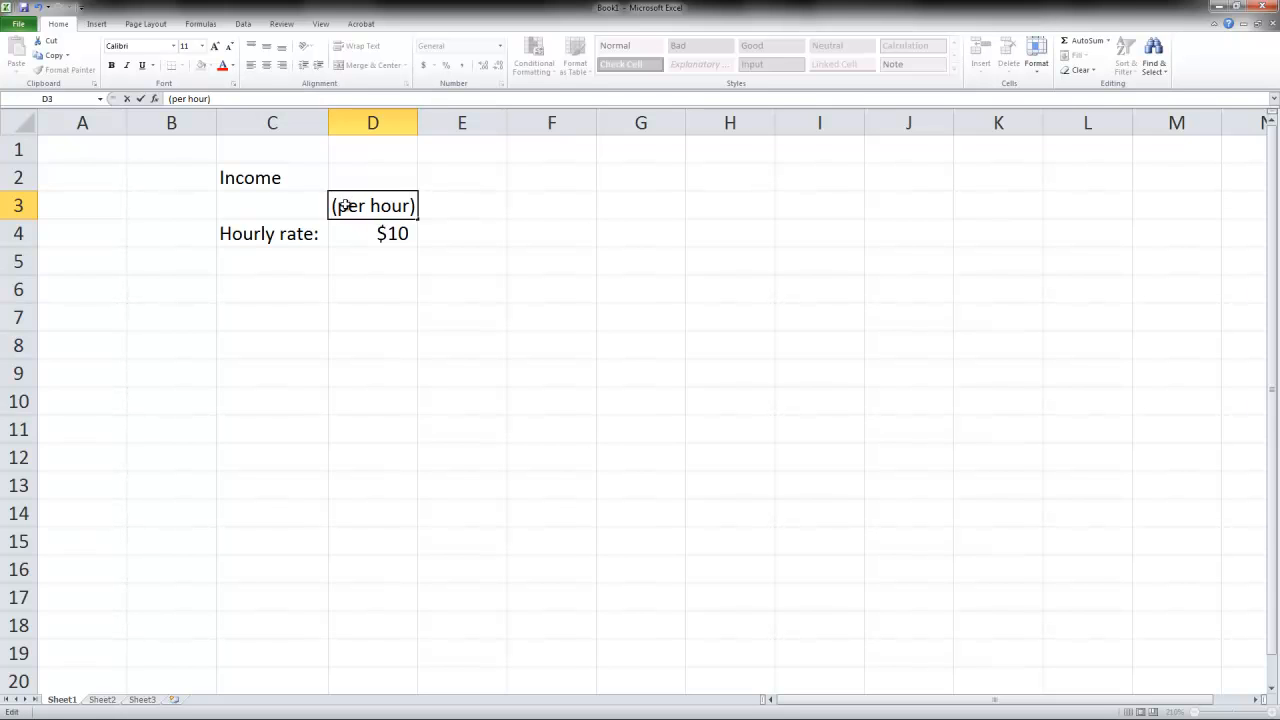
pyautogui.click(380, 262)
# - Narrow column C manually and autofit it again so the hourly rate label fits
pyautogui.moveTo(328, 121); pyautogui.dragTo(300, 123)
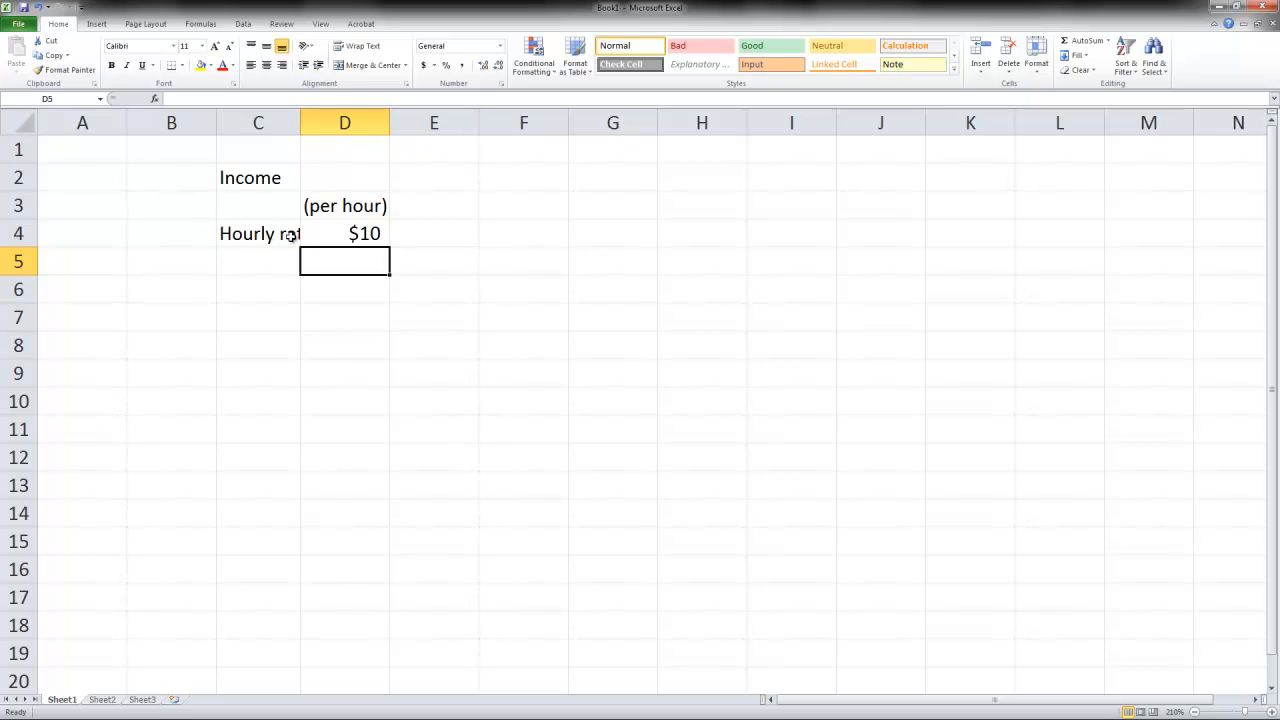
pyautogui.doubleClick(301, 122)
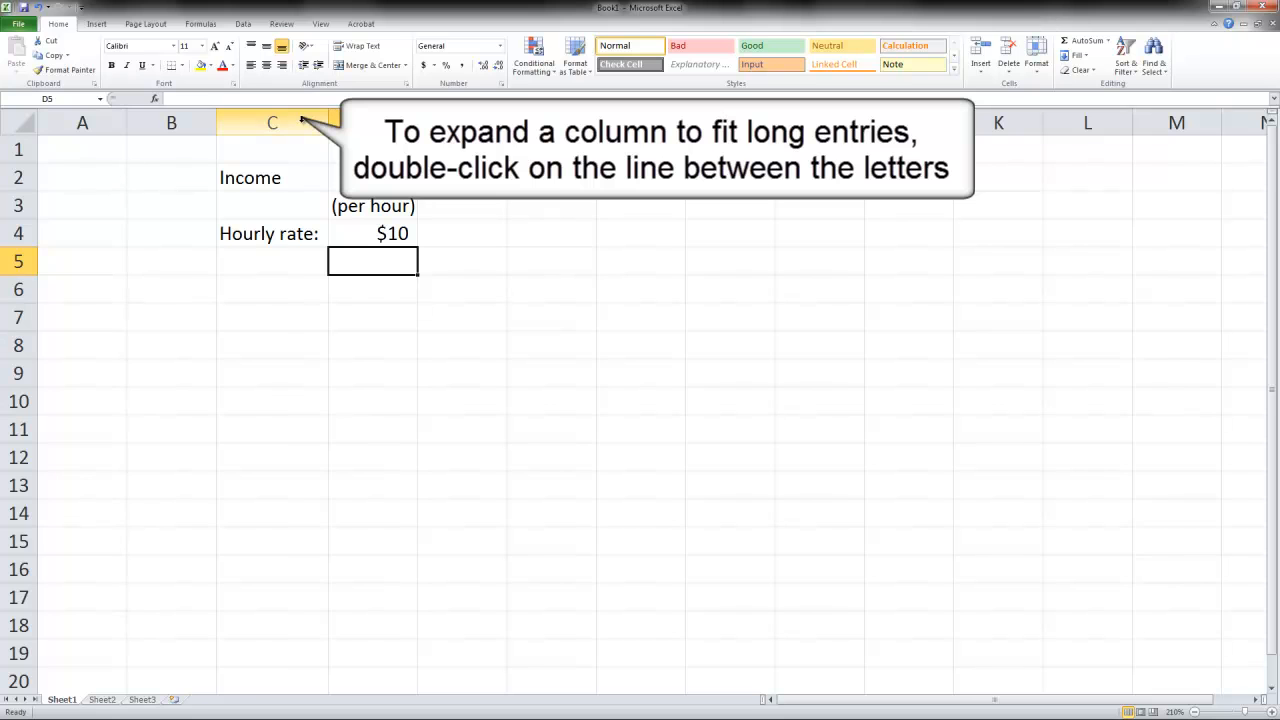
# - Narrow columns C and D, then select the whole sheet and autofit all columns to their contents
pyautogui.click(318, 211)
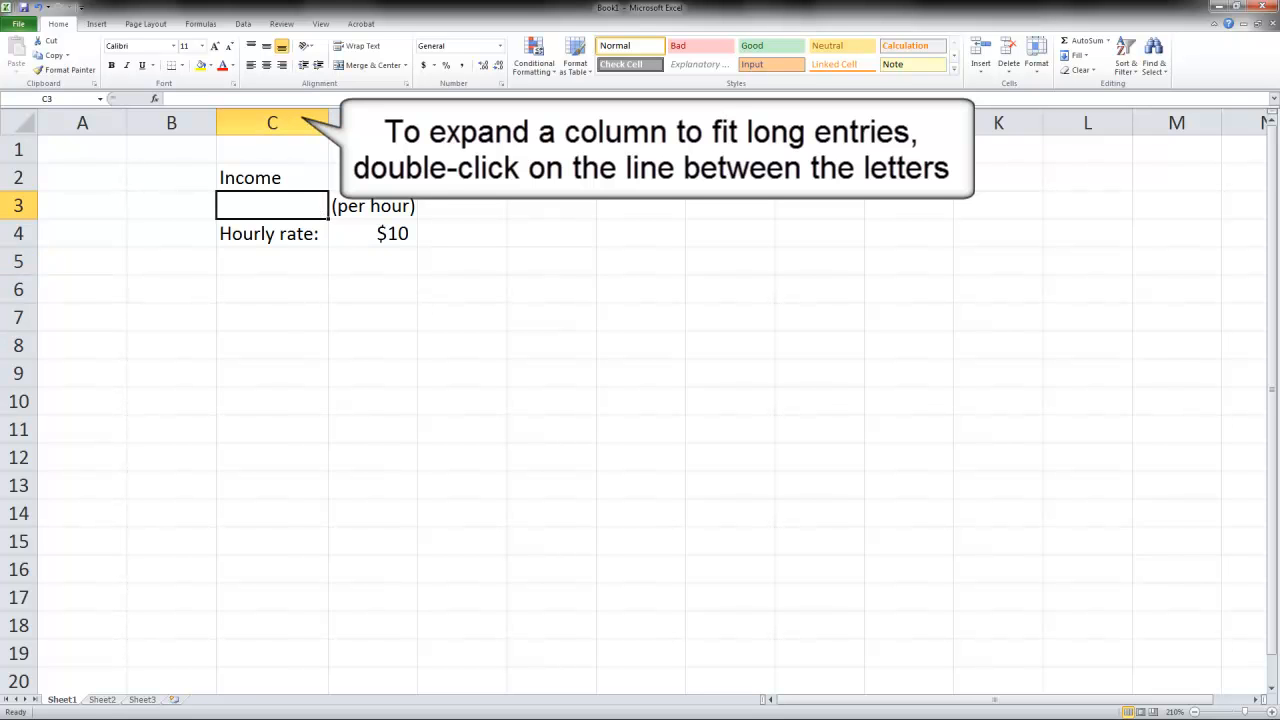
pyautogui.moveTo(328, 122); pyautogui.dragTo(277, 122)
pyautogui.moveTo(367, 122); pyautogui.dragTo(326, 124)
pyautogui.click(330, 312)
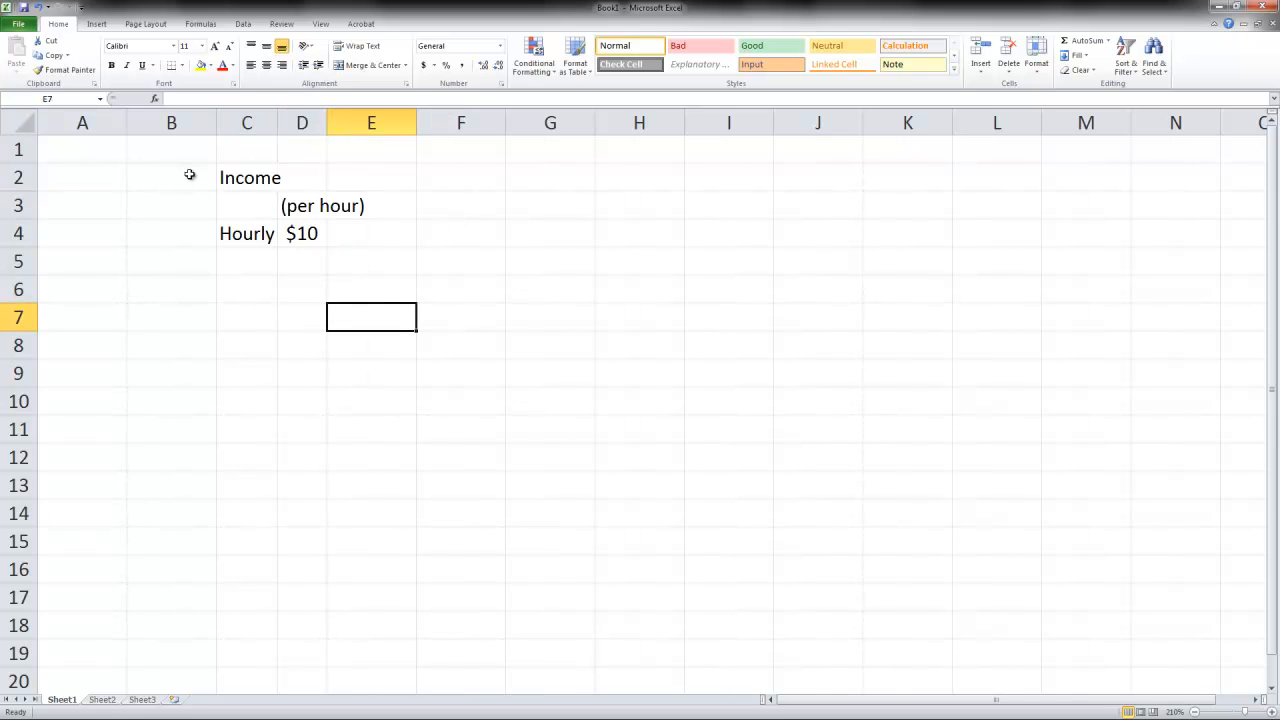
pyautogui.click(20, 121)
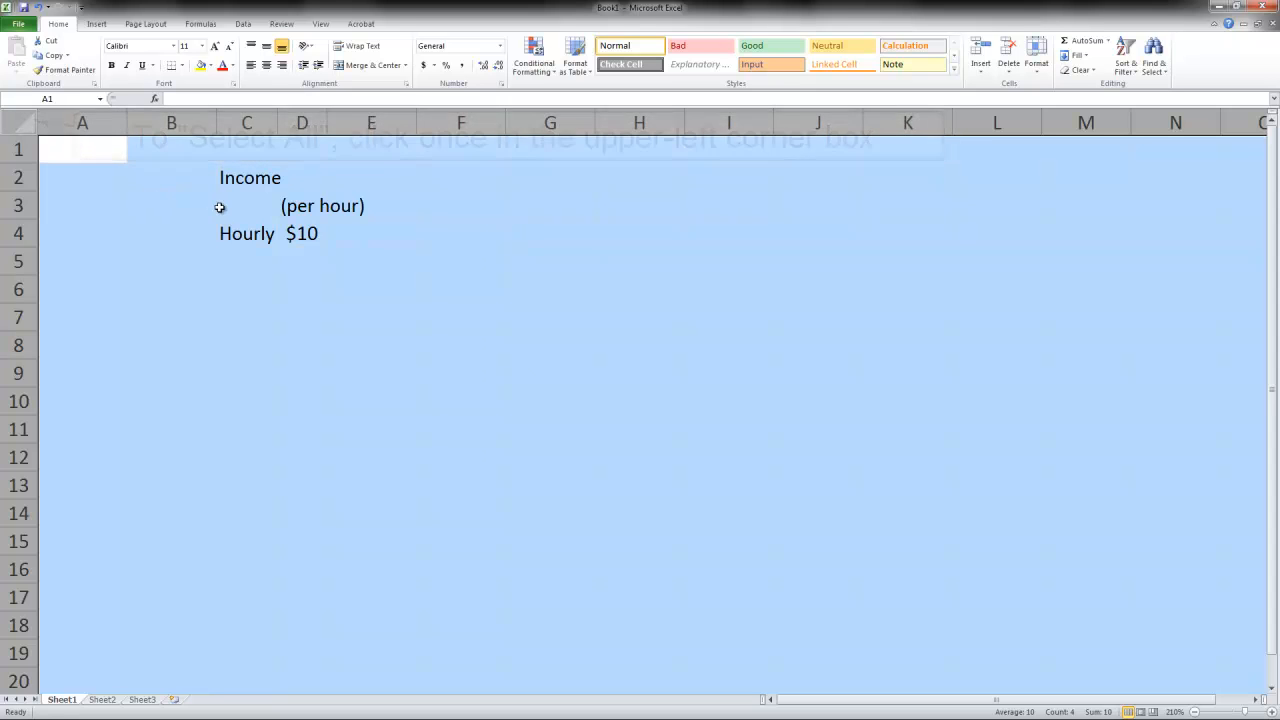
pyautogui.doubleClick(506, 122)
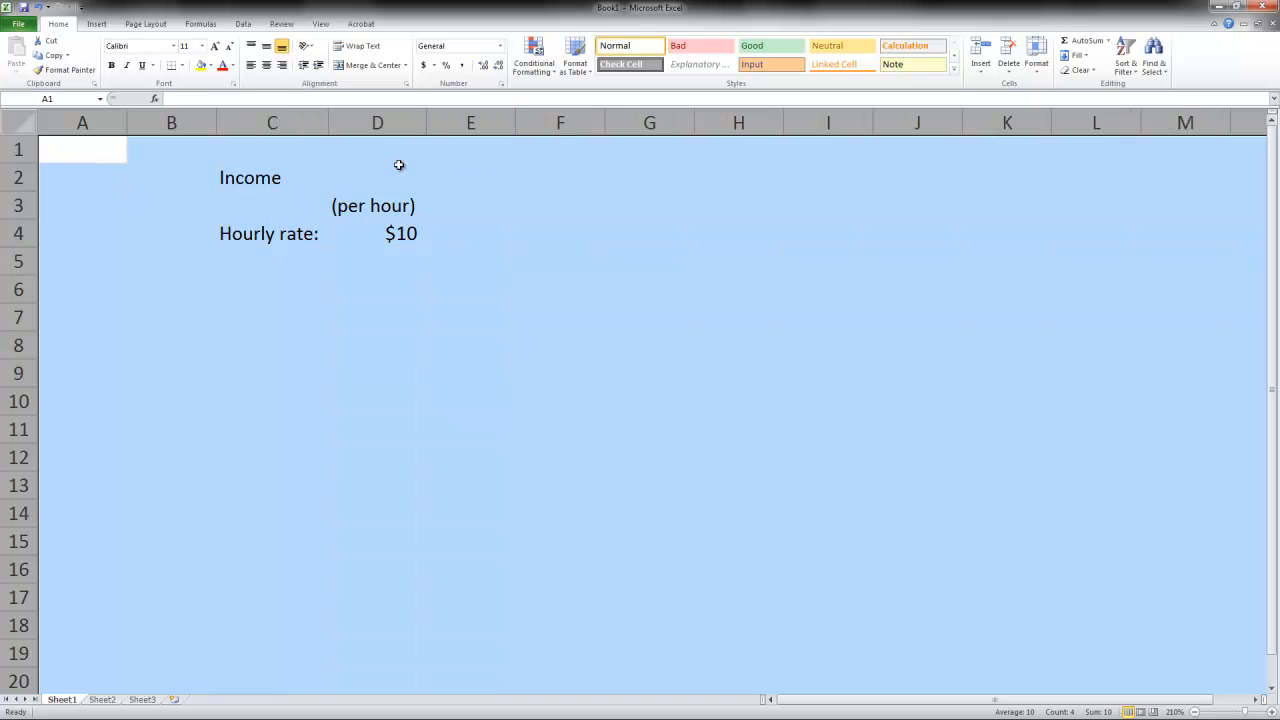
pyautogui.click(360, 320)
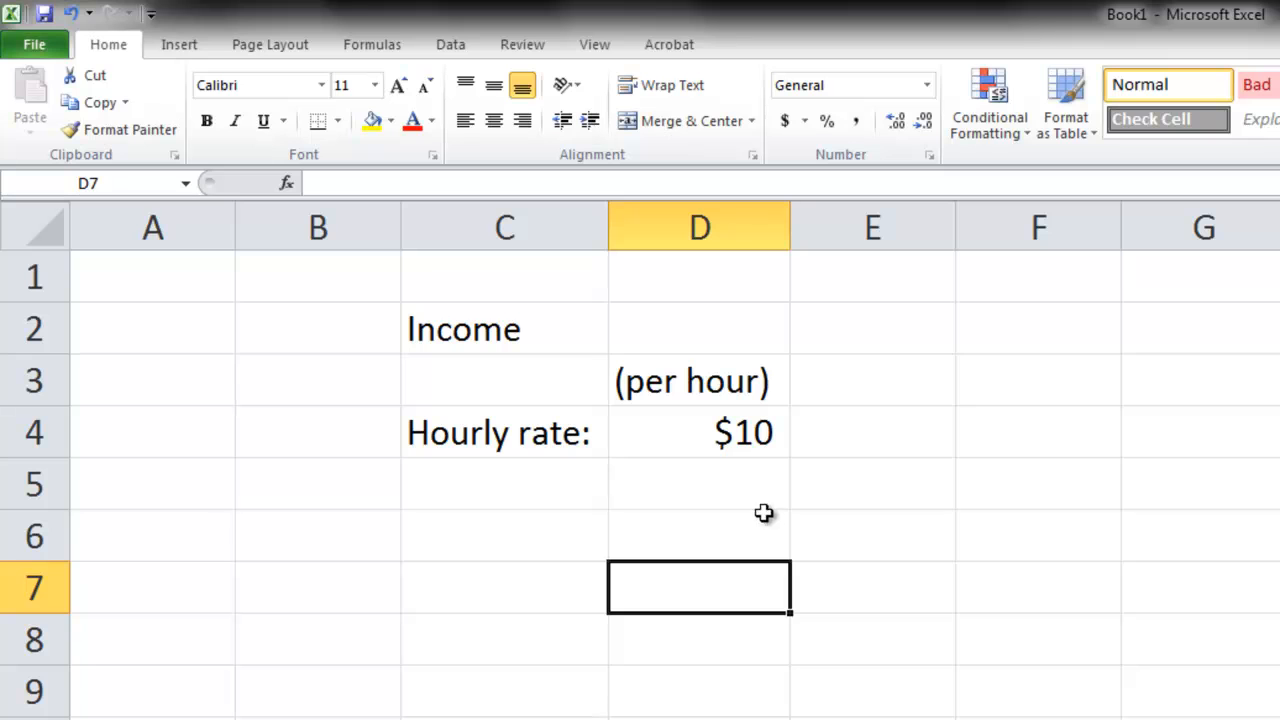
# - Enter the label "Hours per week:" in cell C5 below the hourly rate label
pyautogui.click(558, 497)
pyautogui.write('H')
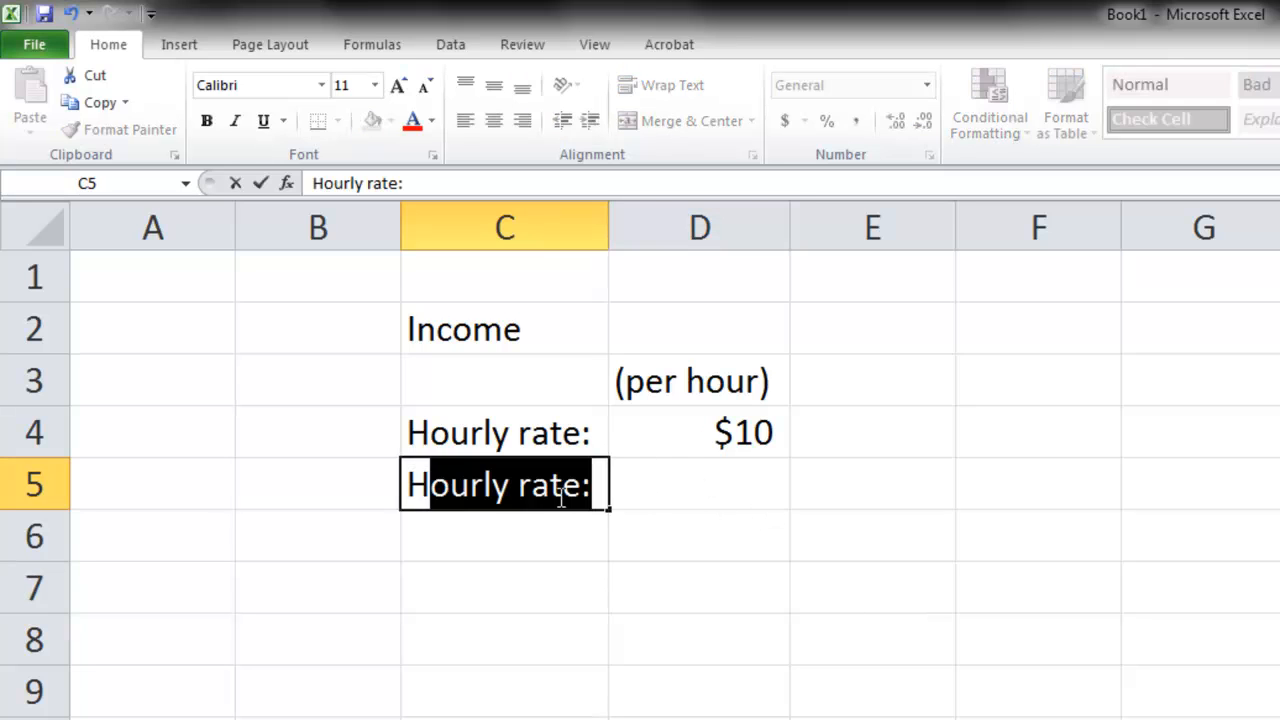
pyautogui.write('ours per week')
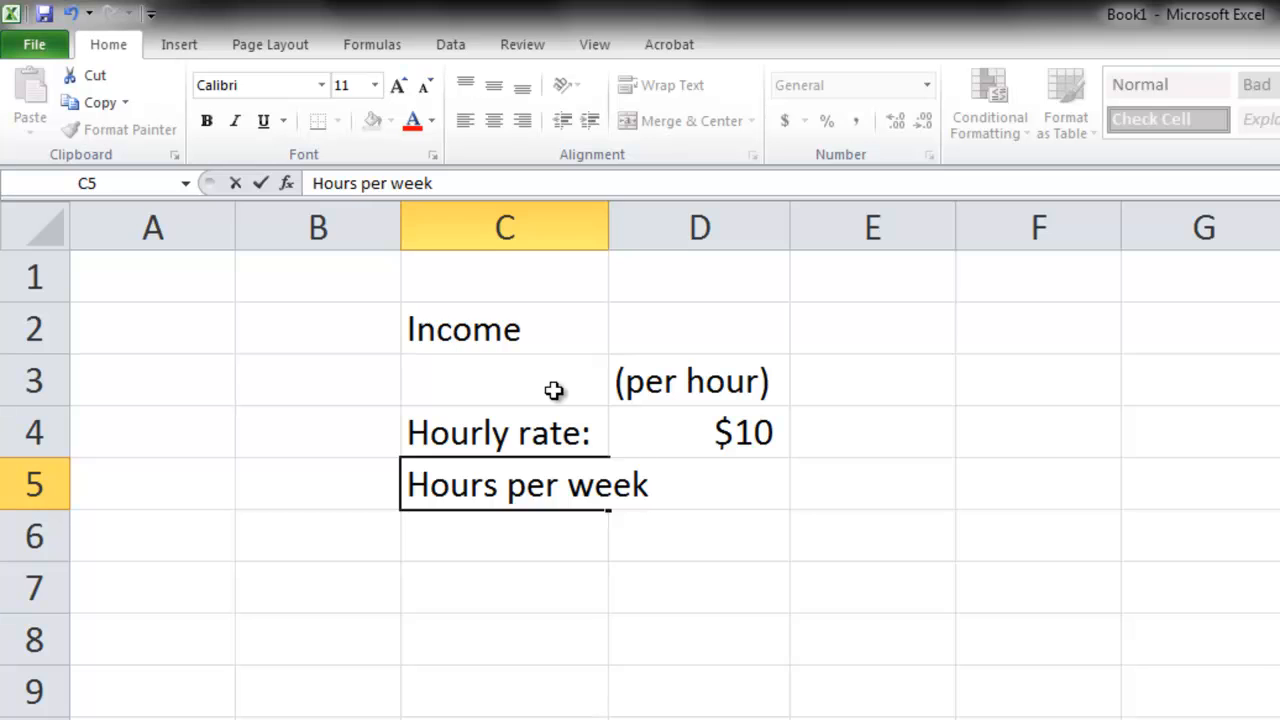
pyautogui.write(':')
pyautogui.press('Tab')
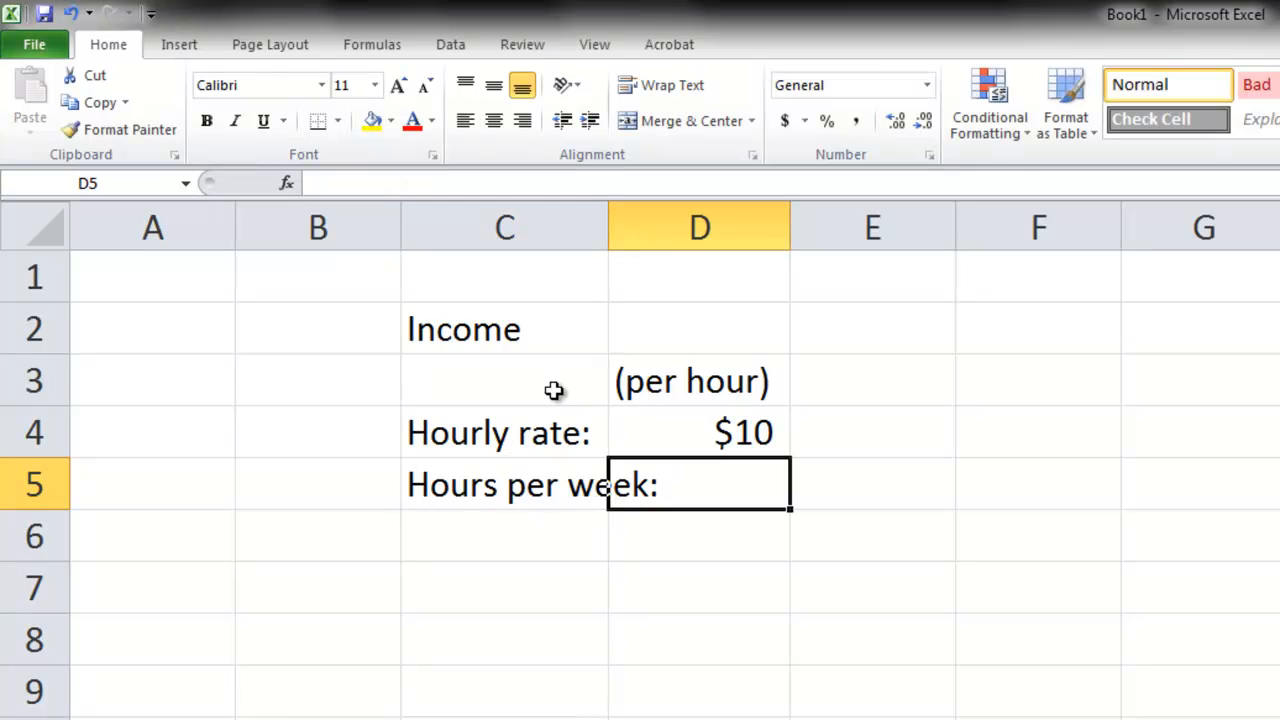
# - Enter 40 as the weekly hours in cell D5 and autofit column C to its longest label
pyautogui.write('40')
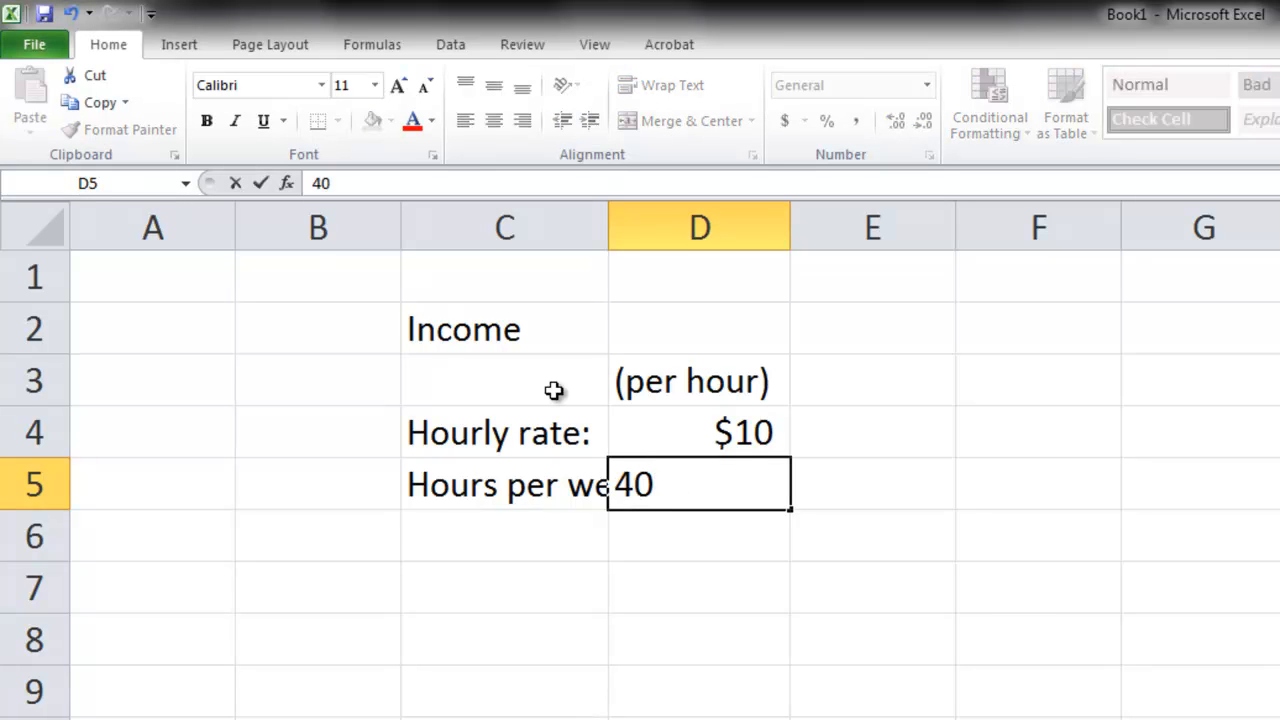
pyautogui.press('Return')
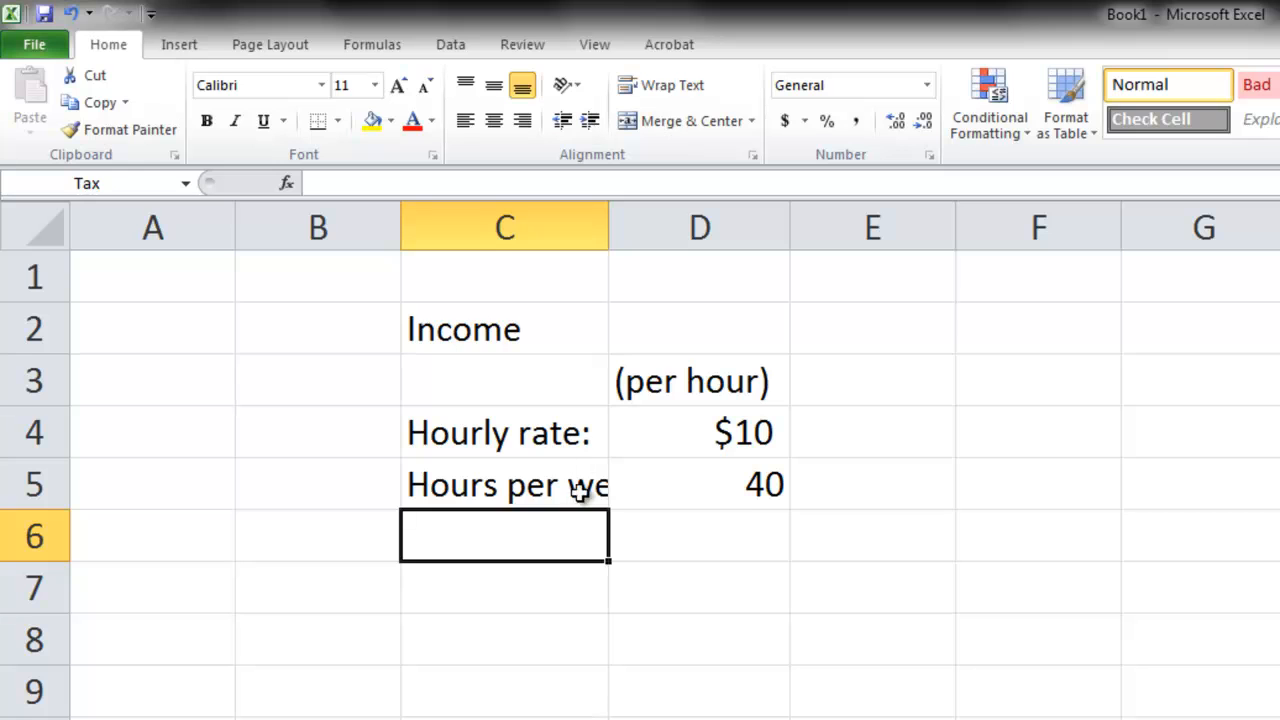
pyautogui.doubleClick(609, 231)
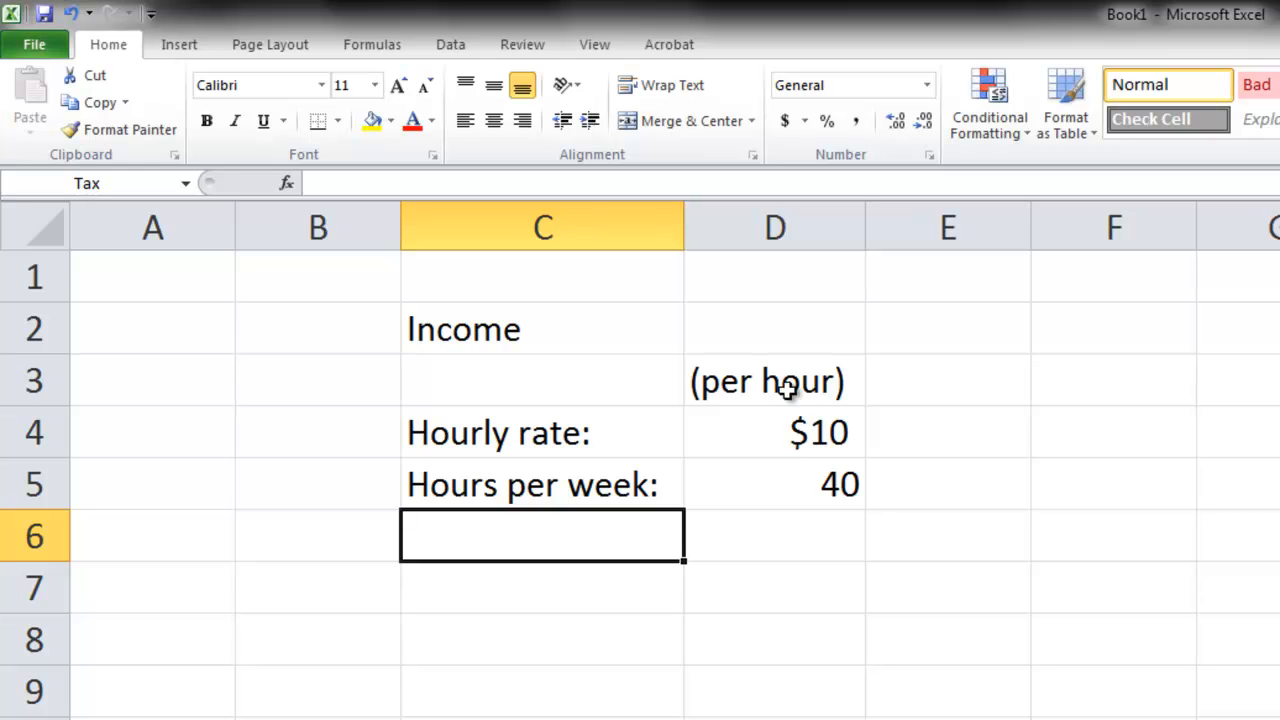
# - Move the "(per hour)" unit label from cell D3 to cell E4 beside the hourly rate
pyautogui.click(785, 385)
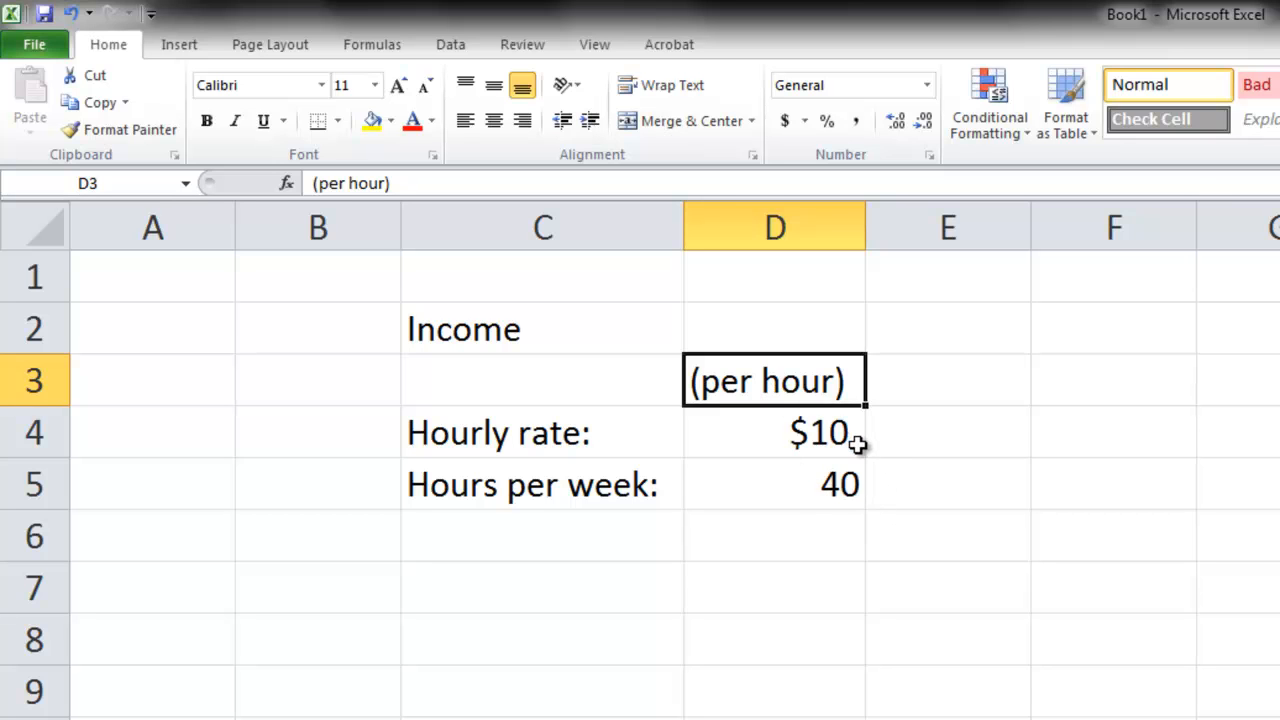
pyautogui.rightClick(762, 388)
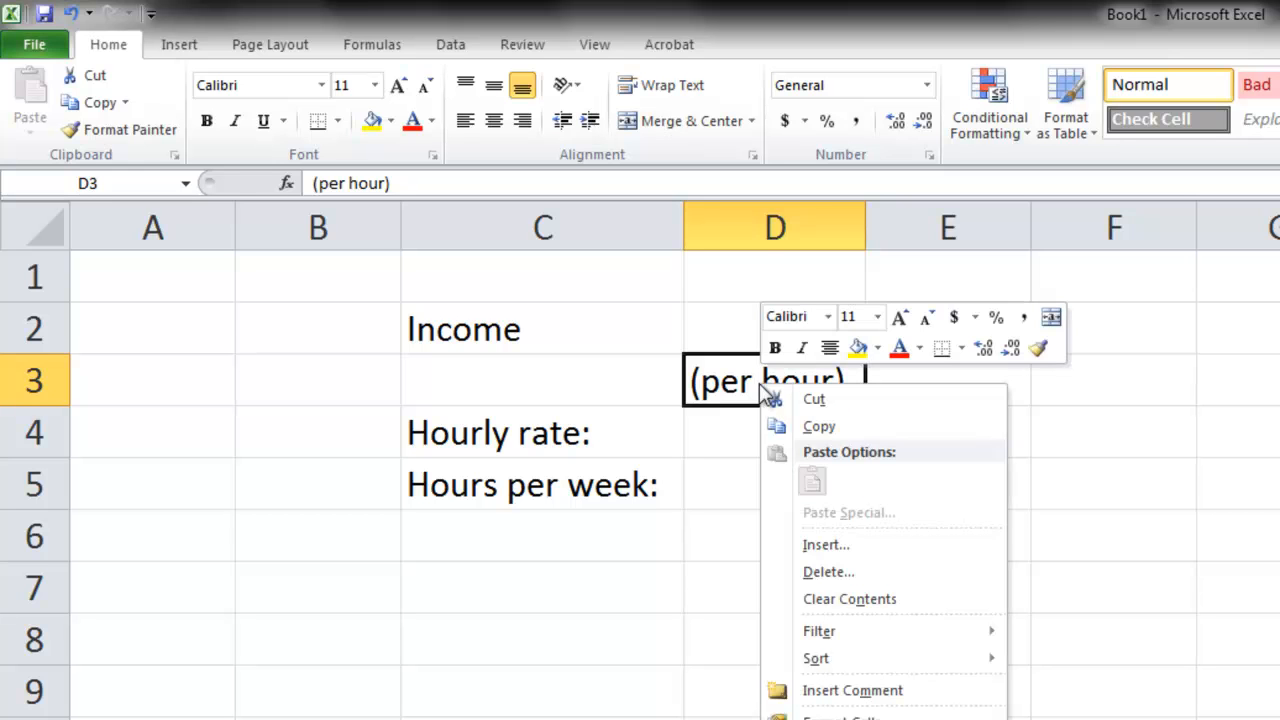
pyautogui.click(817, 400)
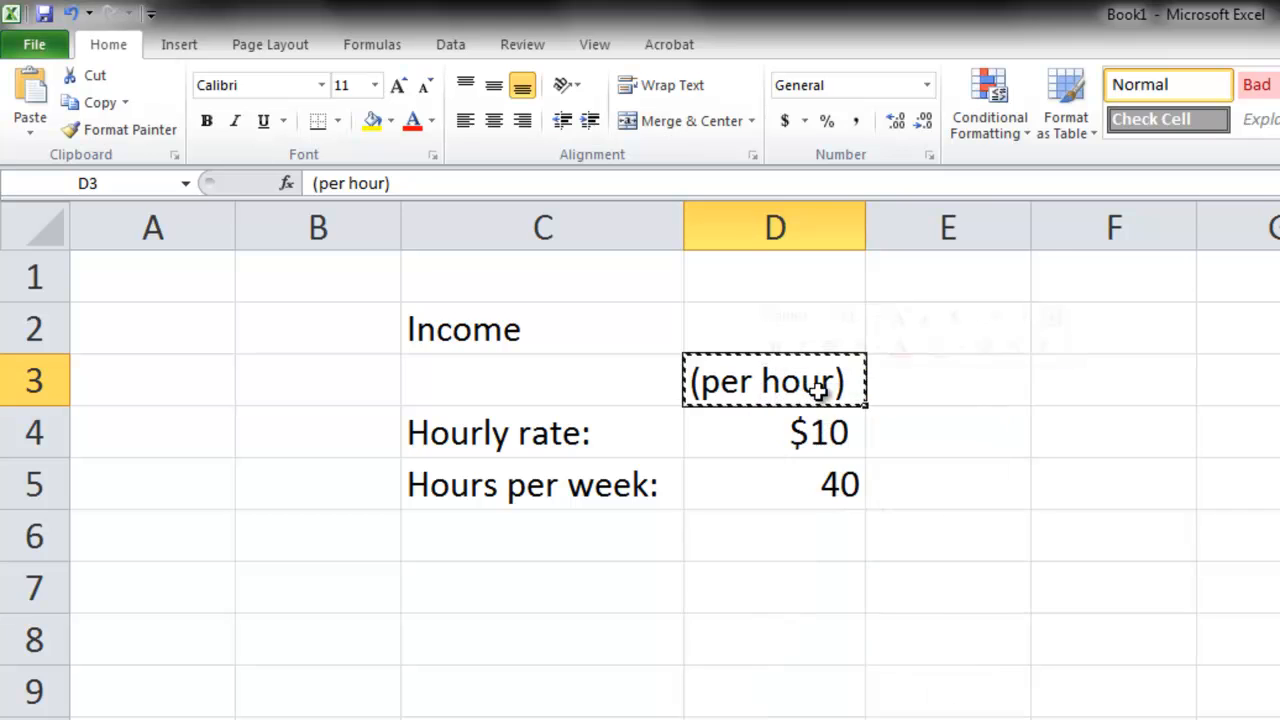
pyautogui.click(951, 440)
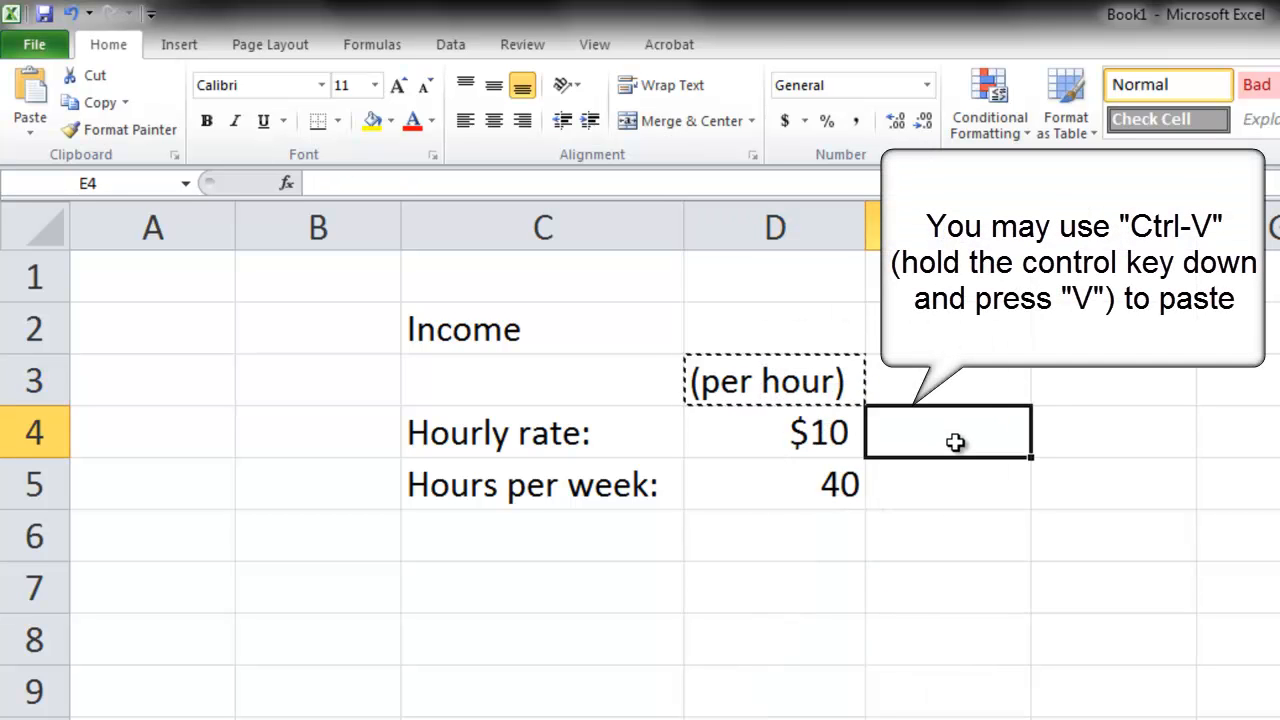
pyautogui.hotkey('ctrl', 'v')
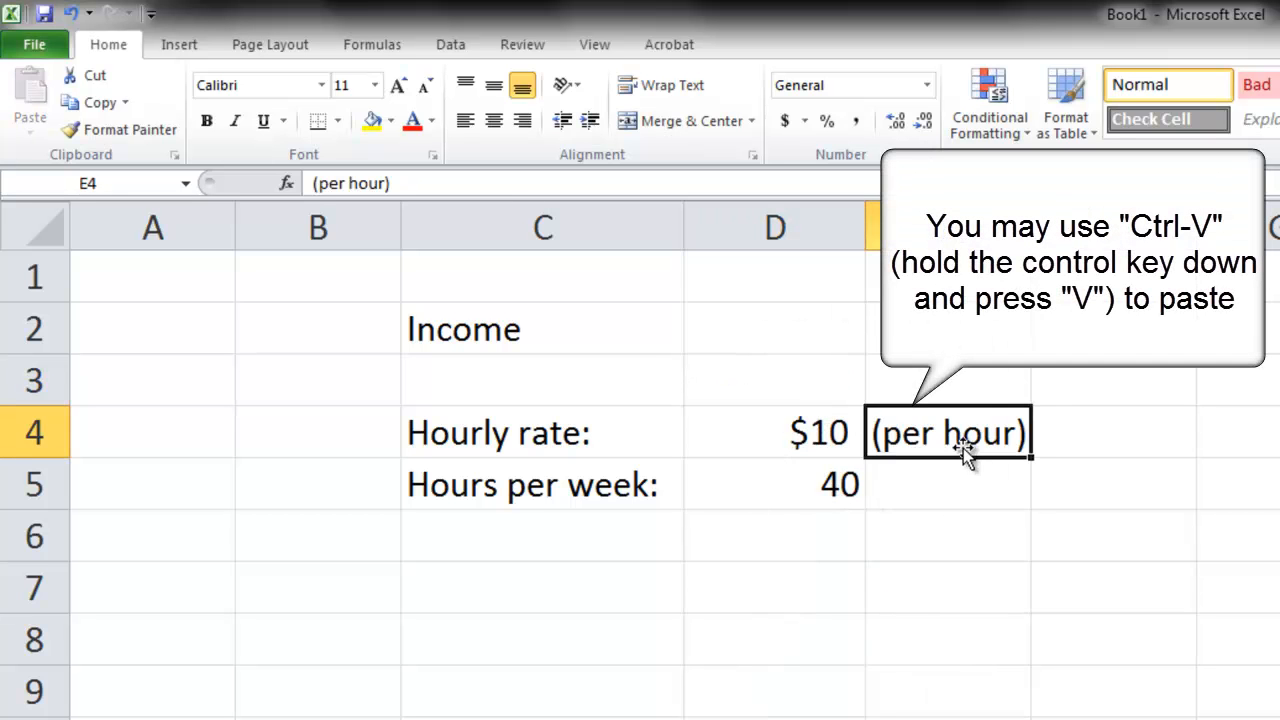
pyautogui.click(1177, 538)
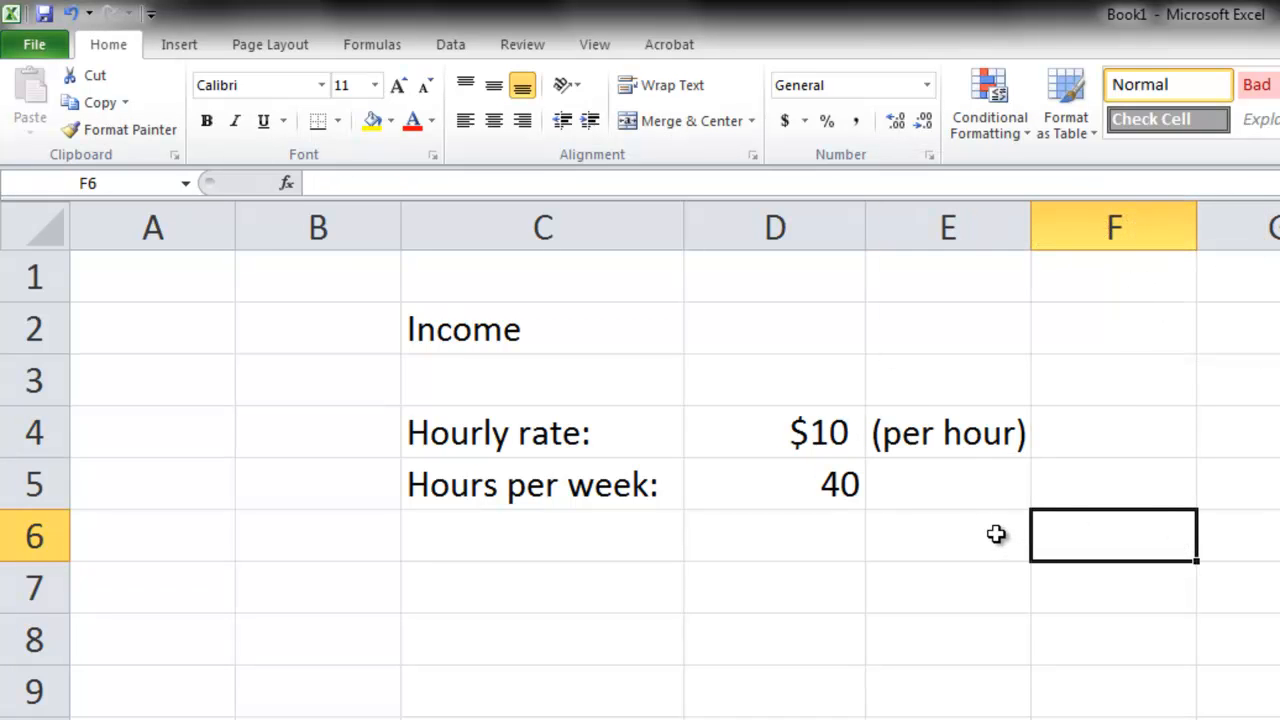
# - Enter the label "Gross pay per week:" in cell C6 below the weekly hours label
pyautogui.click(601, 543)
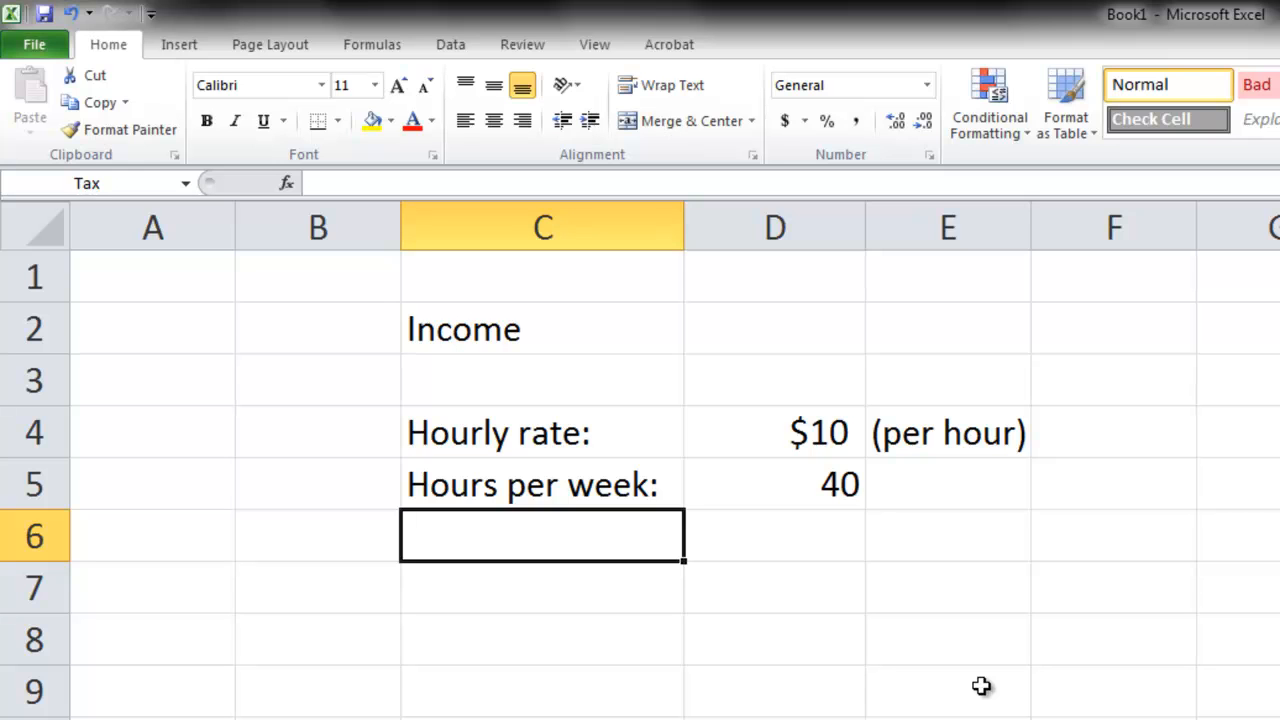
pyautogui.write('Groo')
pyautogui.press('BackSpace')
pyautogui.write('ss')
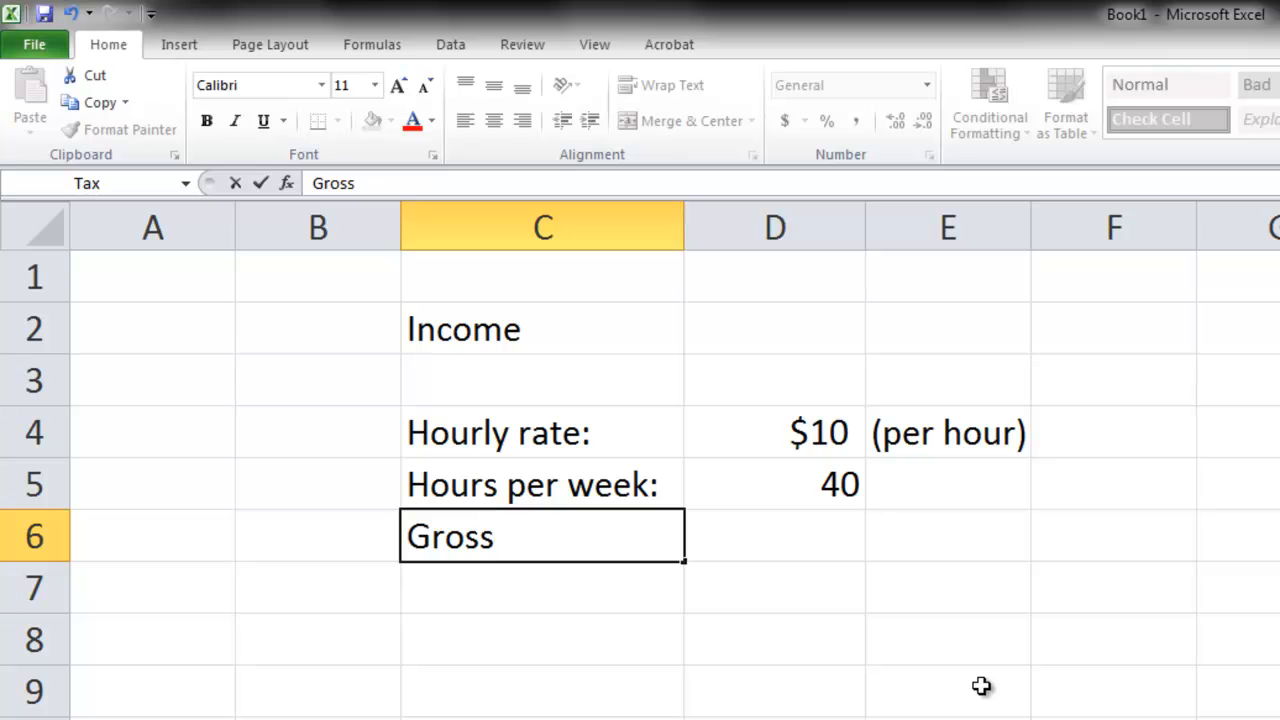
pyautogui.write(' pay per week')
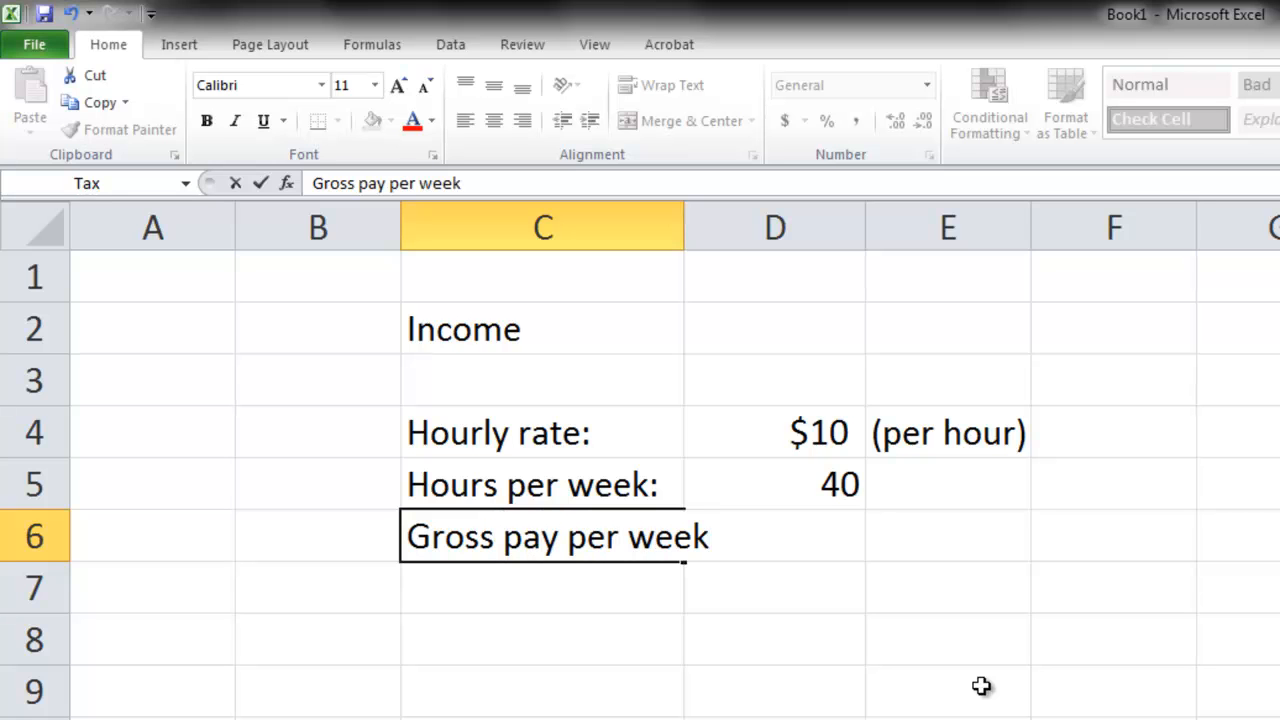
pyautogui.write(':')
pyautogui.press('Tab')
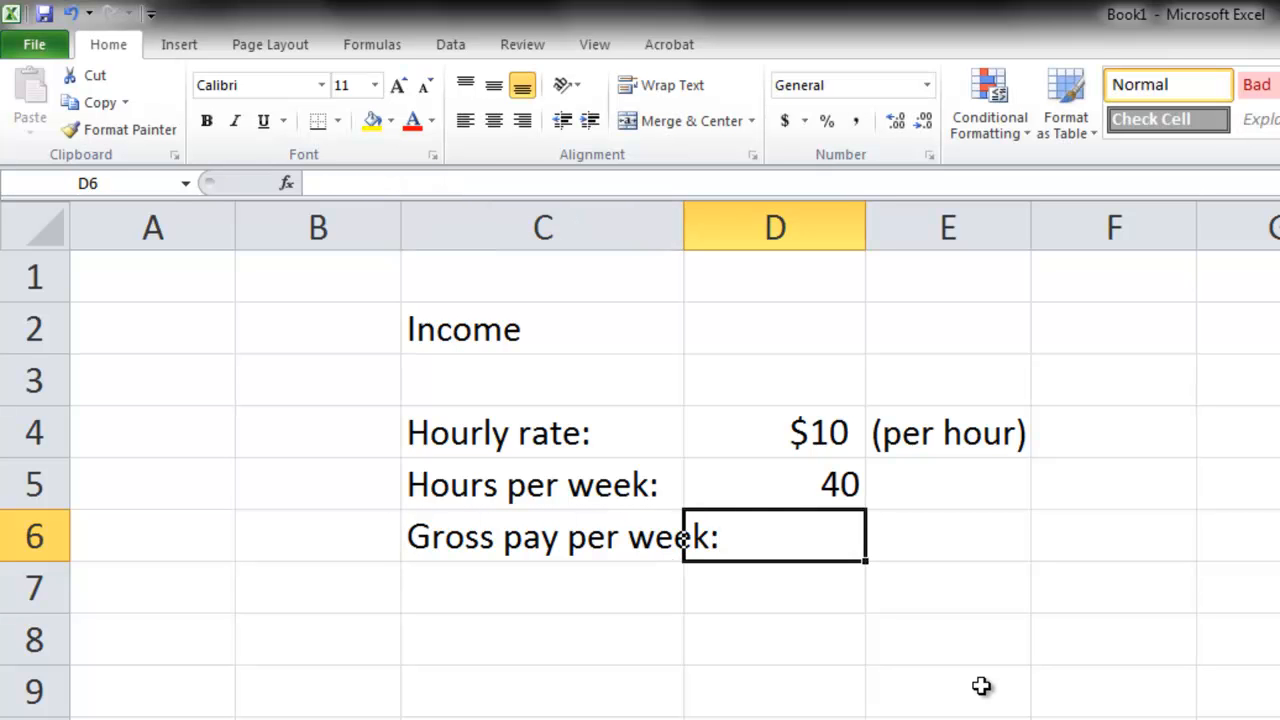
# - Calculate the weekly gross pay in cell D6 with the formula =D4*D5
pyautogui.write('=')
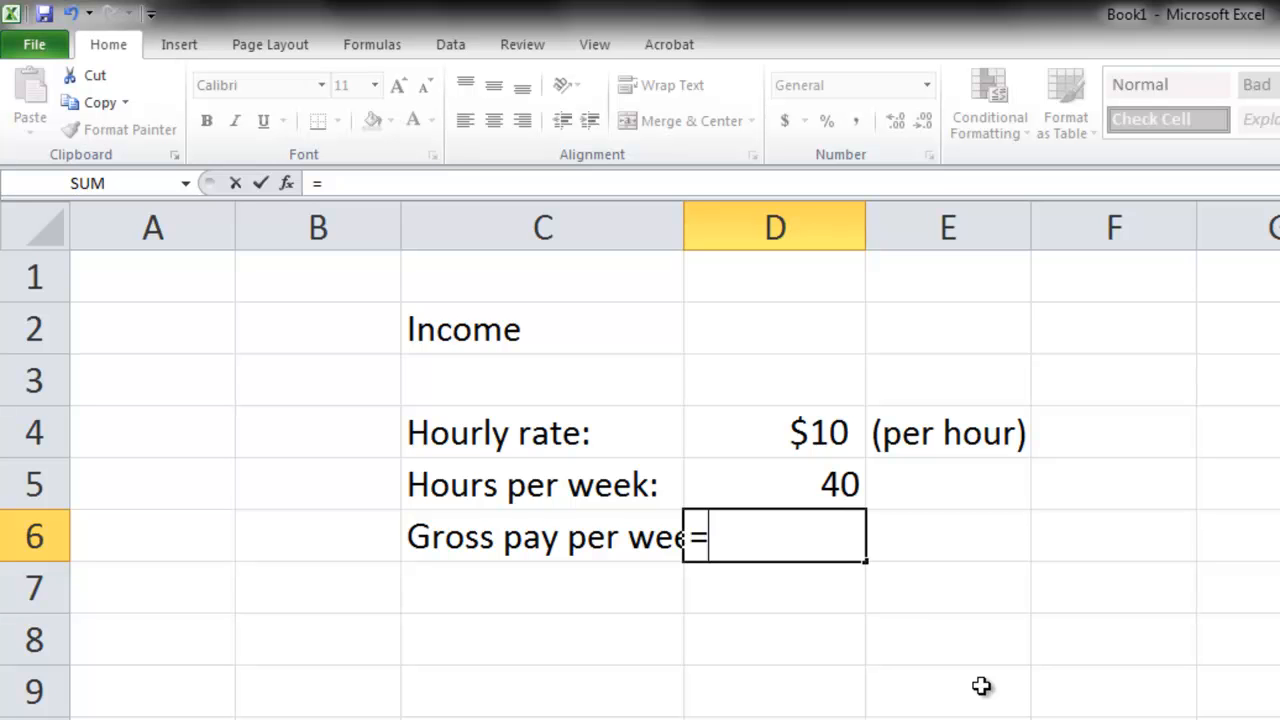
pyautogui.click(806, 432)
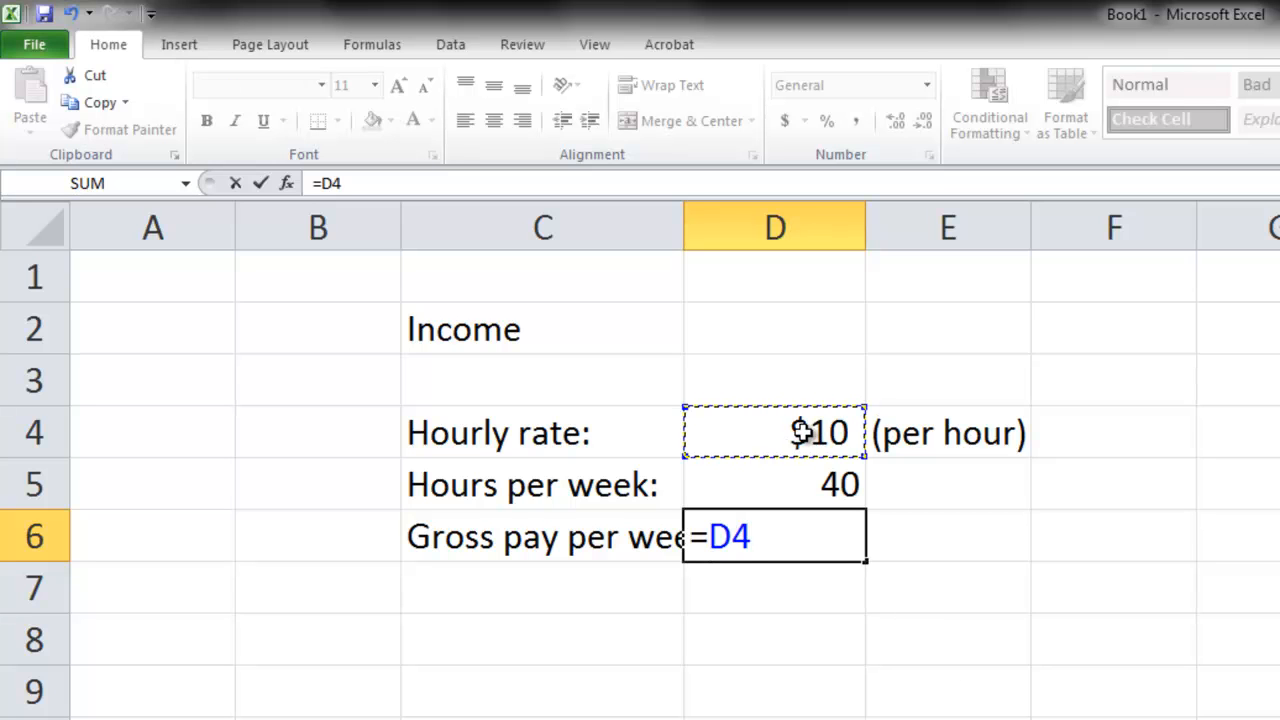
pyautogui.write('*')
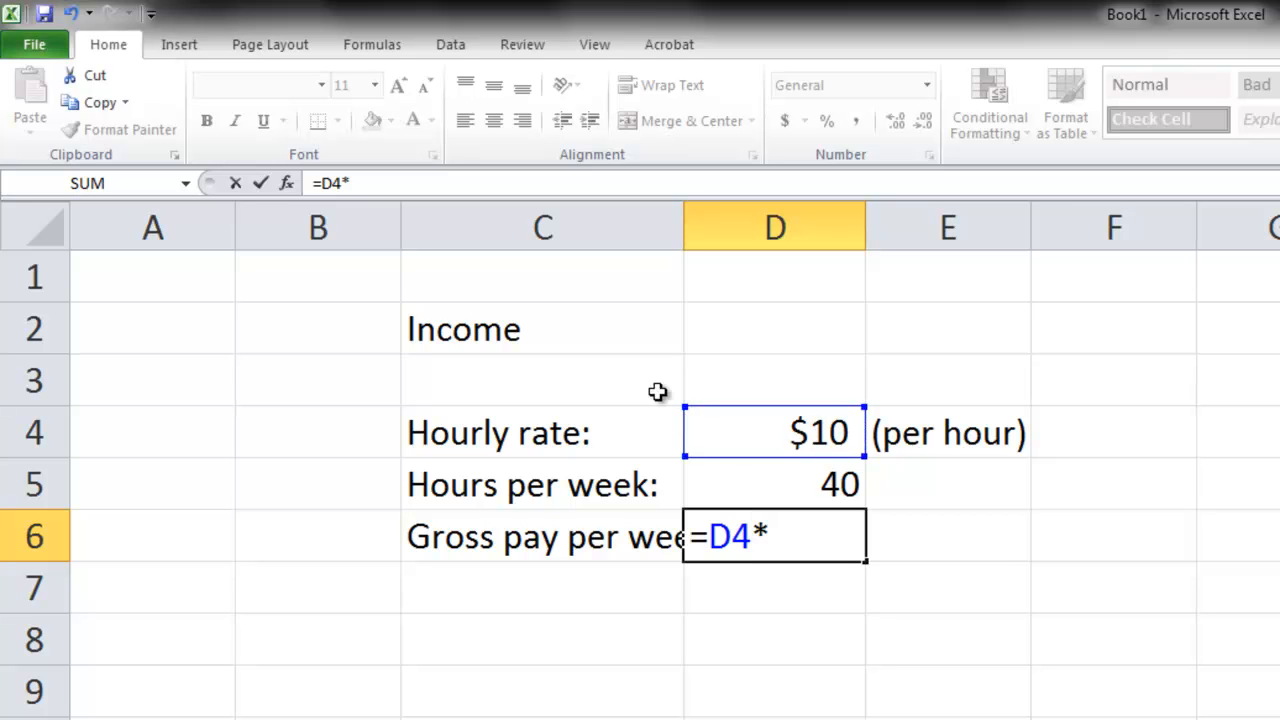
pyautogui.click(738, 483)
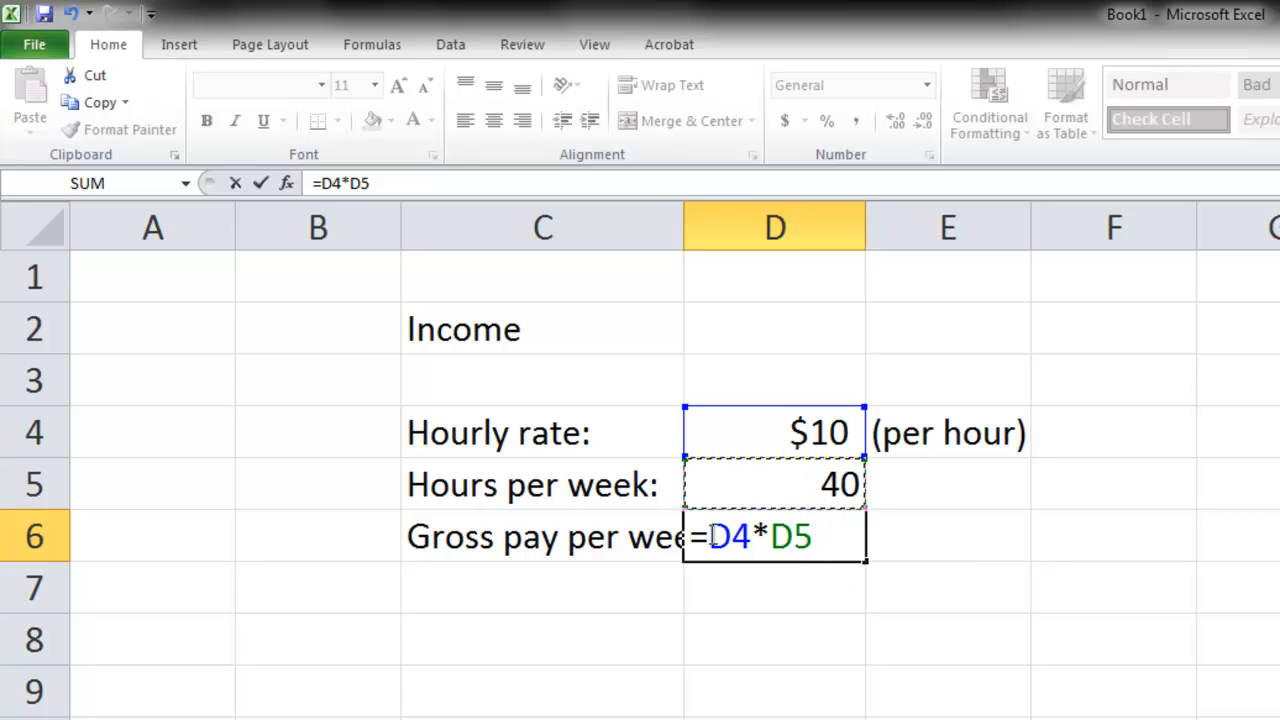
pyautogui.moveTo(709, 537); pyautogui.dragTo(752, 540)
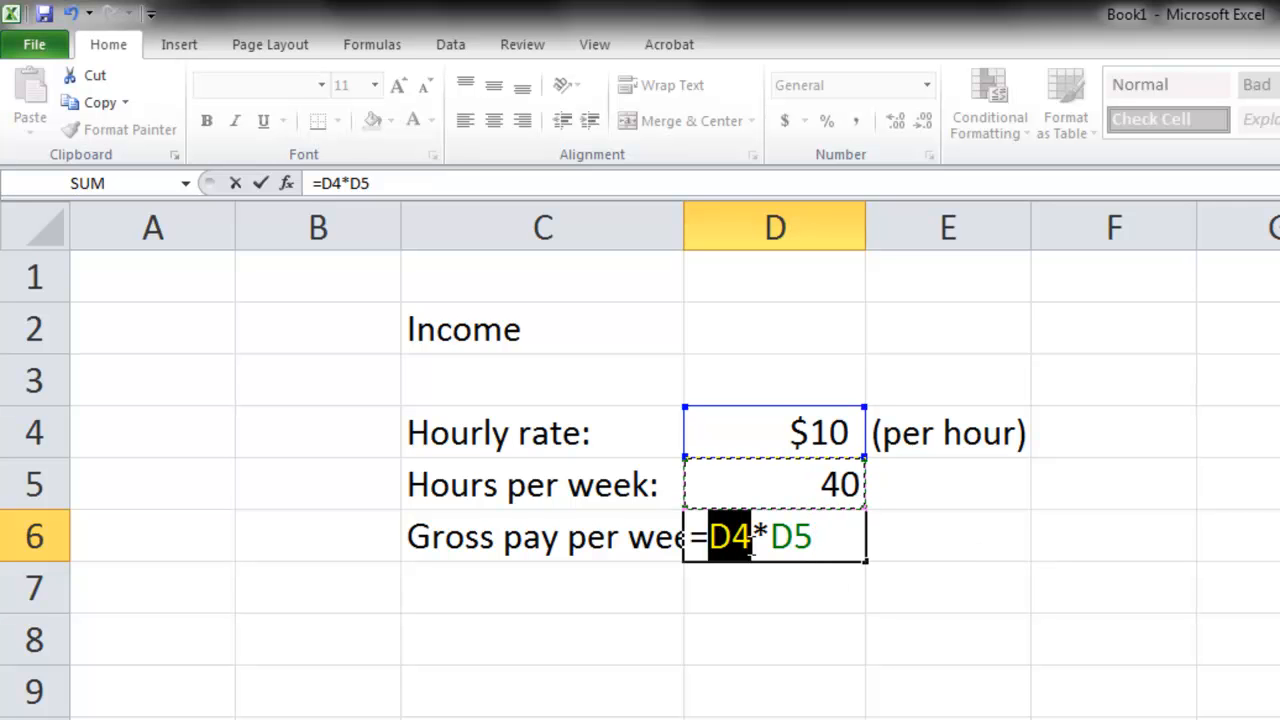
pyautogui.doubleClick(781, 541)
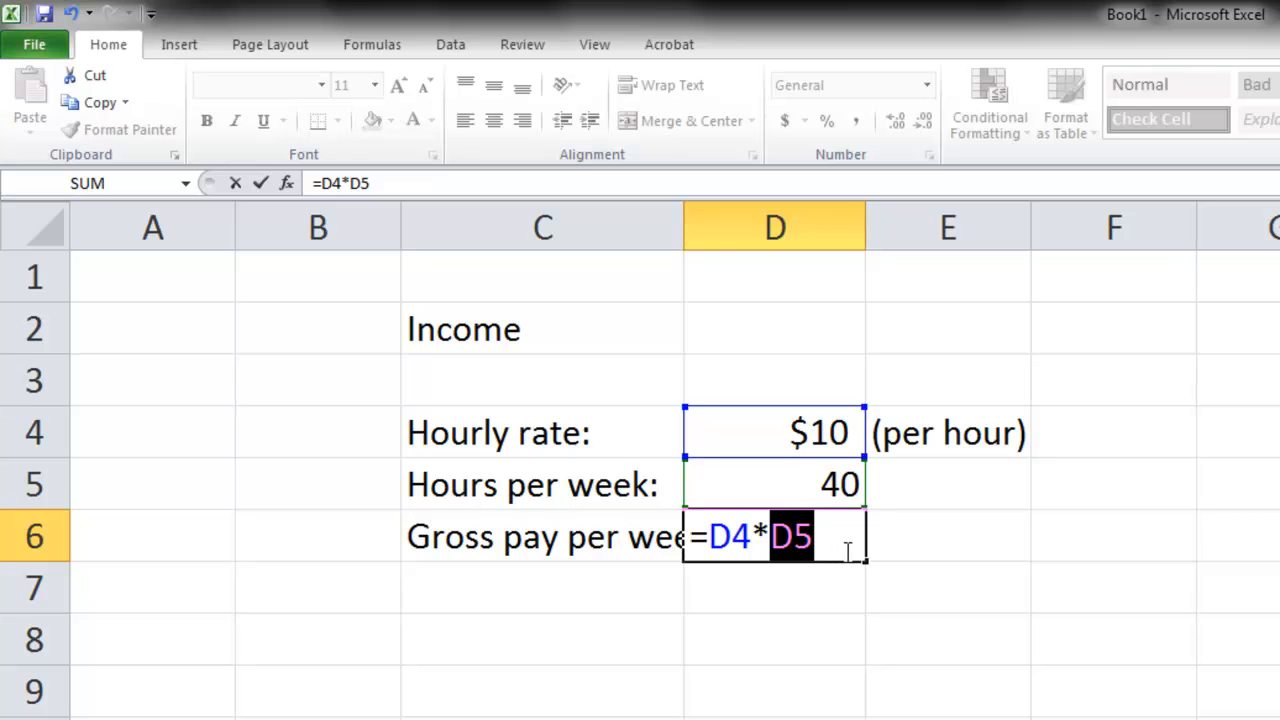
pyautogui.press('Return')
# - Change the hourly rate in cell D4 to 10.50 and autofit column C to fit the gross pay label
pyautogui.click(820, 434)
pyautogui.write('10.50')
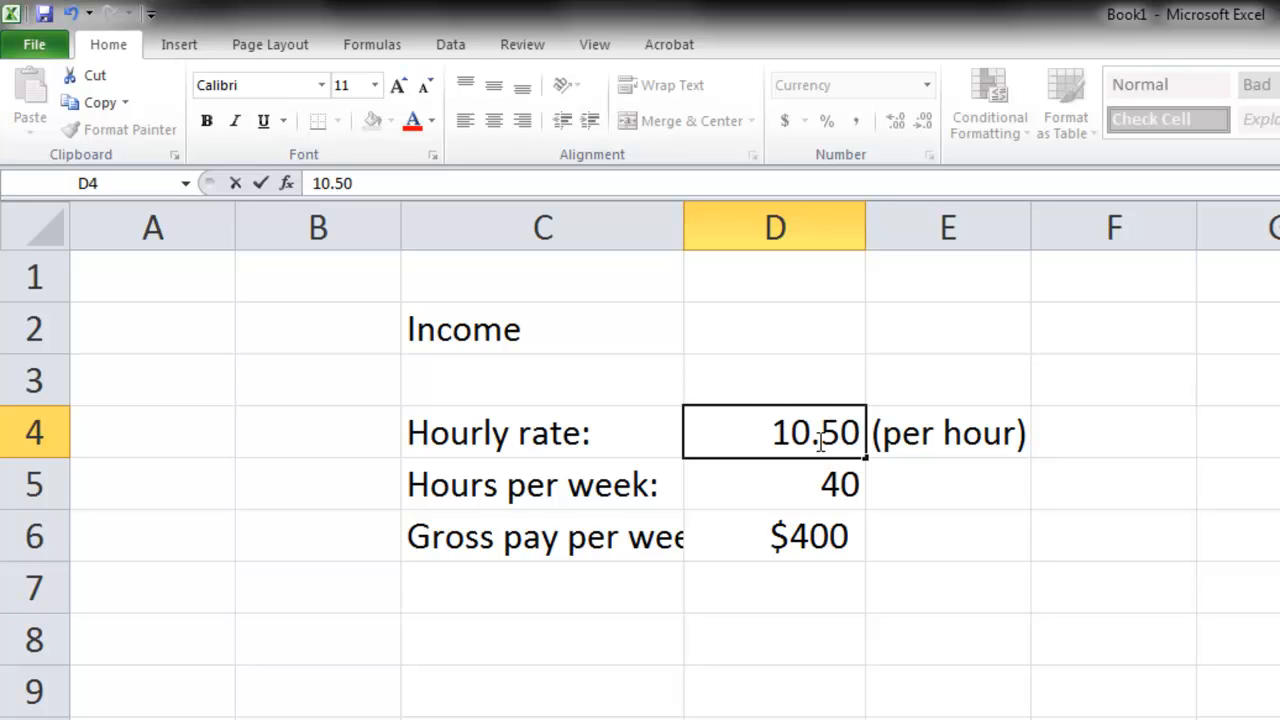
pyautogui.press('Return')
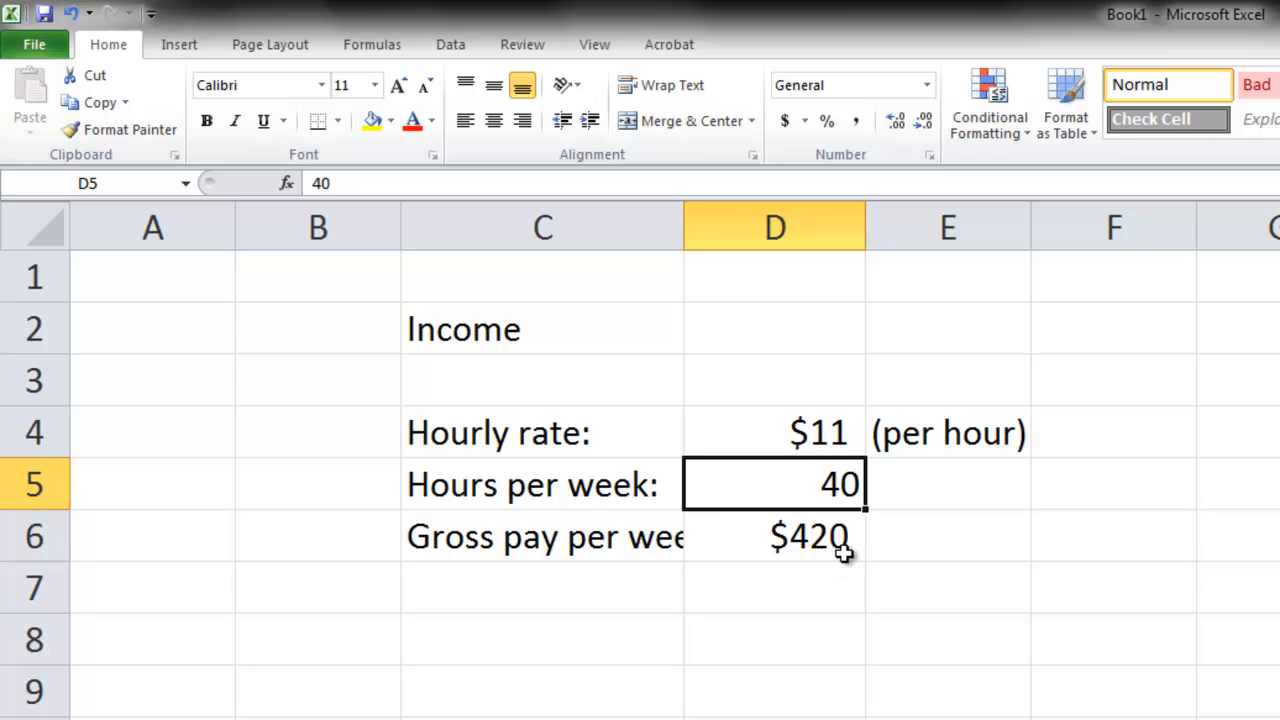
pyautogui.doubleClick(682, 214)
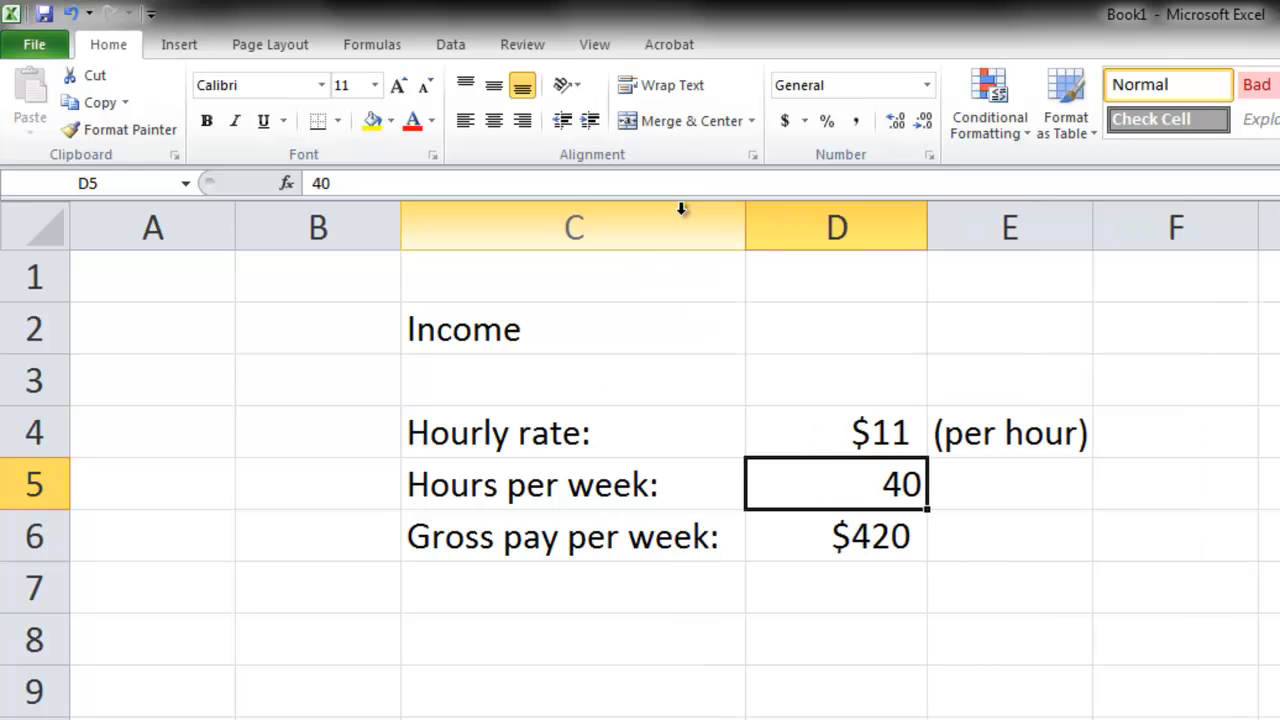
# - Format the hourly rate in cell D4 to show two decimal places, trying both increasing and decreasing the decimals
pyautogui.click(866, 434)
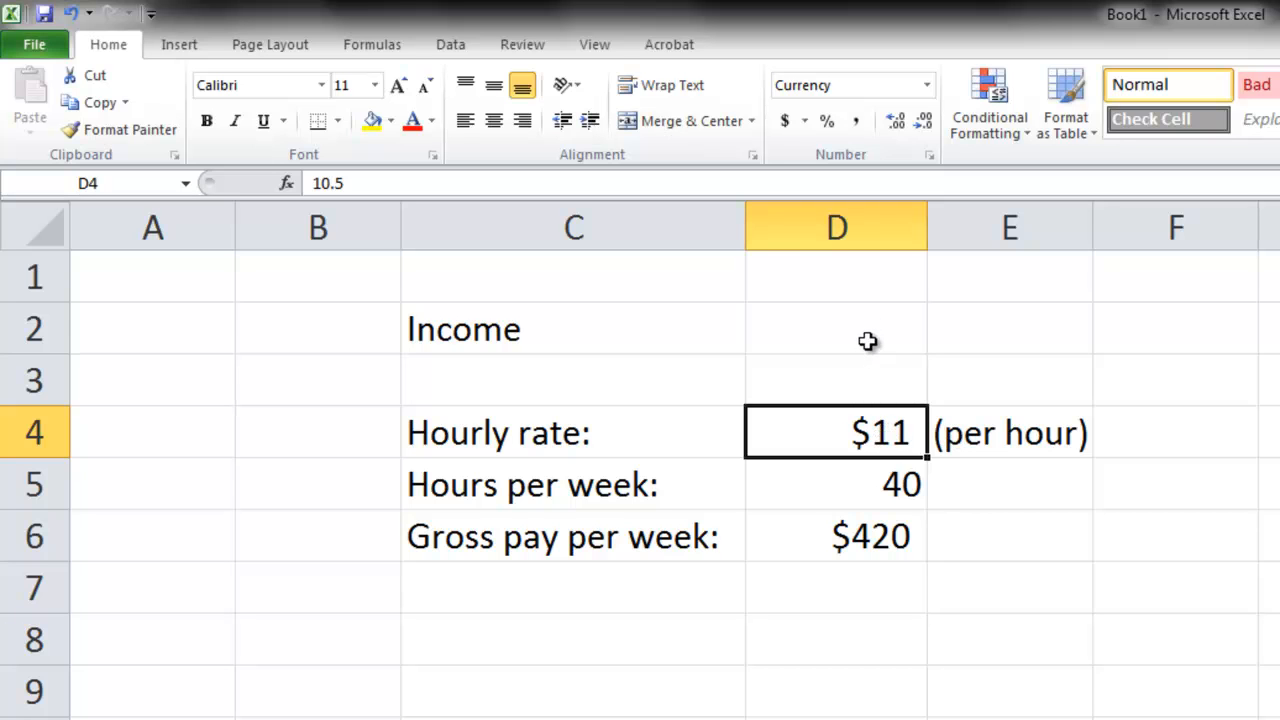
pyautogui.click(891, 126)
pyautogui.click(891, 126)
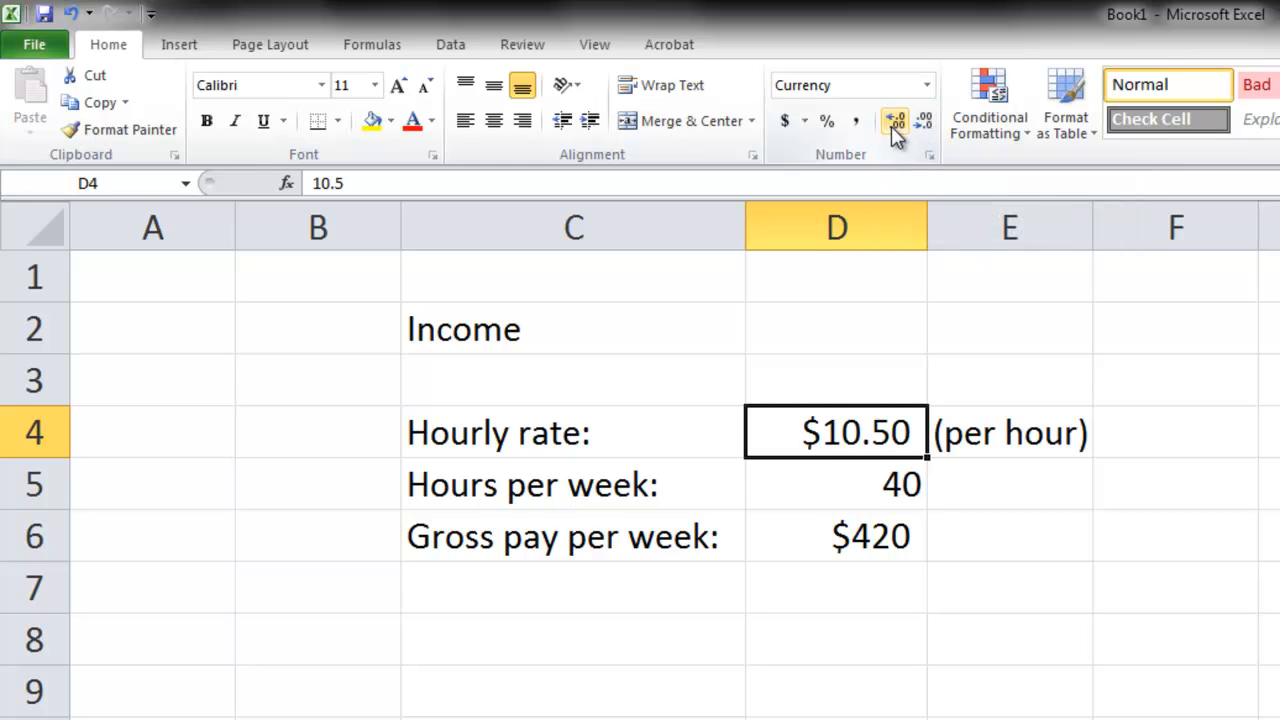
pyautogui.click(921, 128)
pyautogui.click(921, 128)
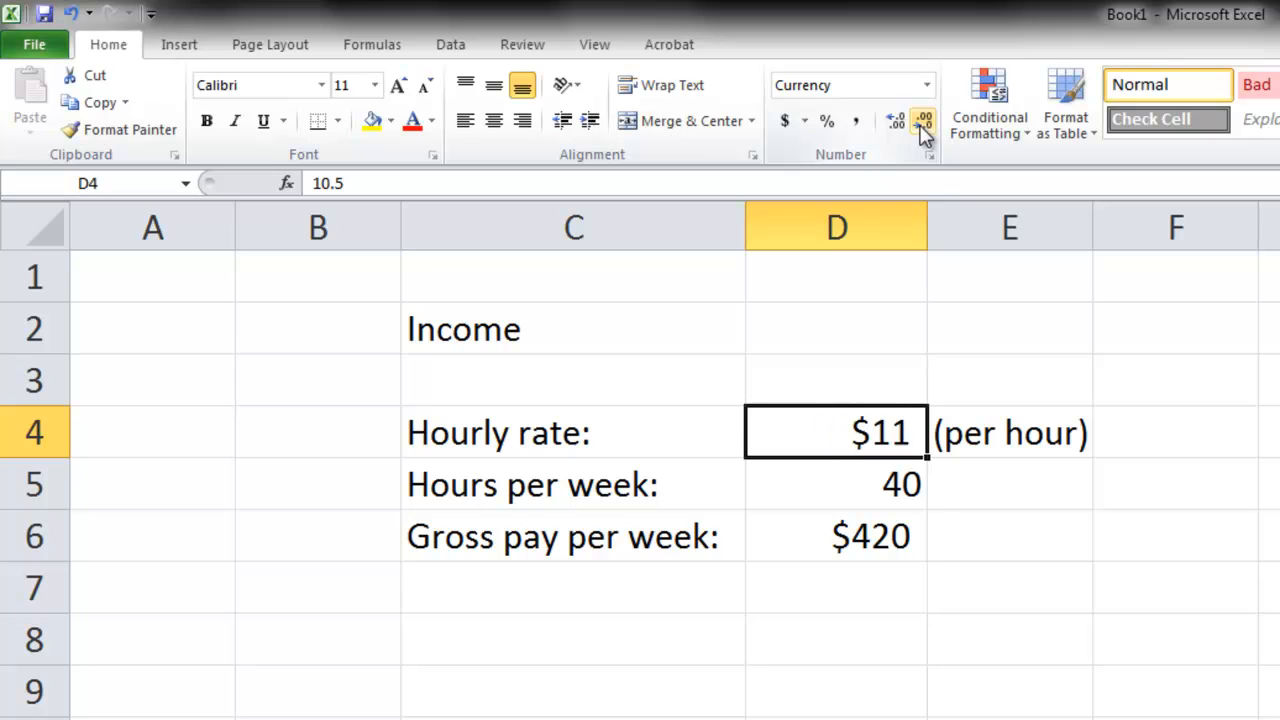
pyautogui.click(896, 124)
pyautogui.click(896, 124)
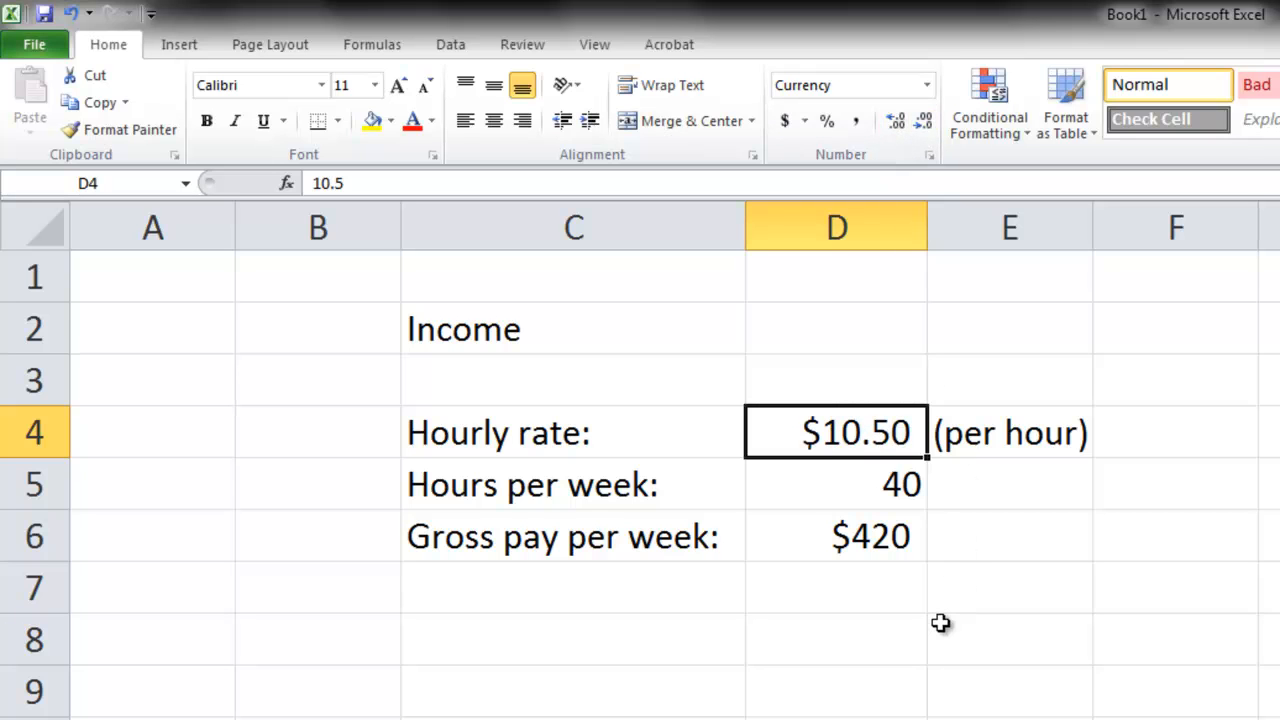
# - Apply the Accounting number format to the weekly gross pay in D6 and the hourly rate in D4, and view the available number formats
pyautogui.click(872, 541)
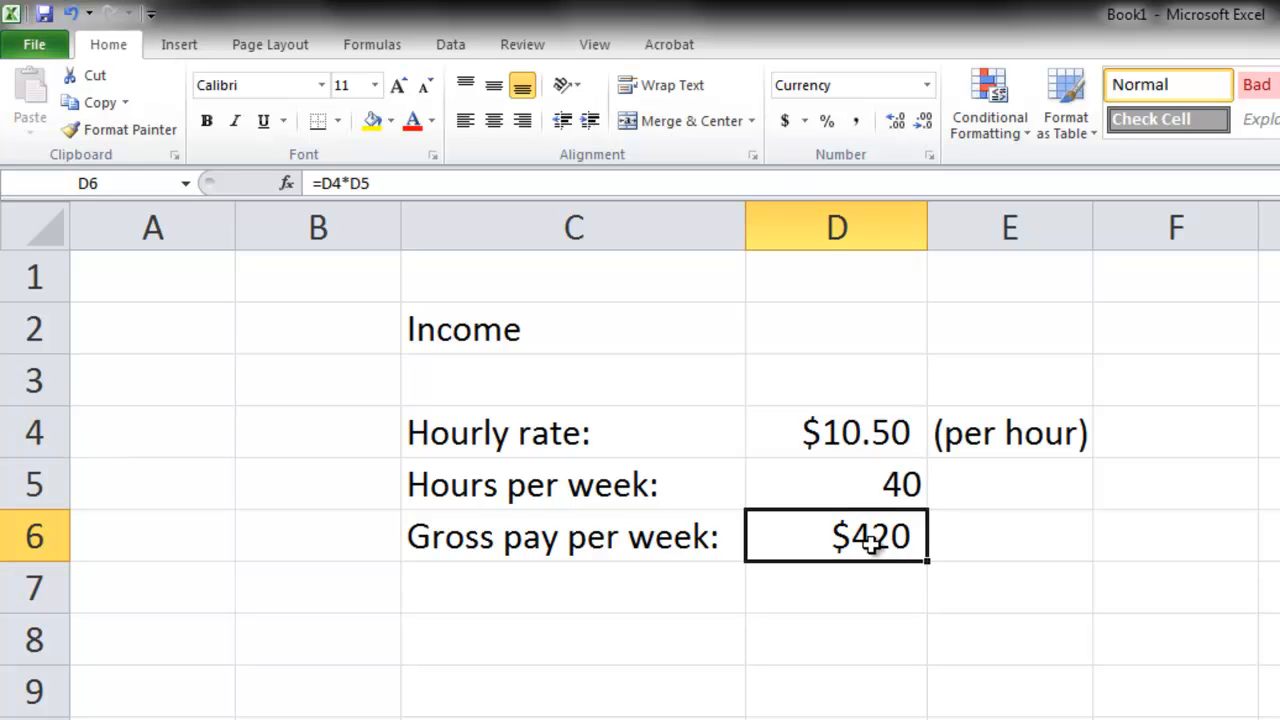
pyautogui.click(785, 121)
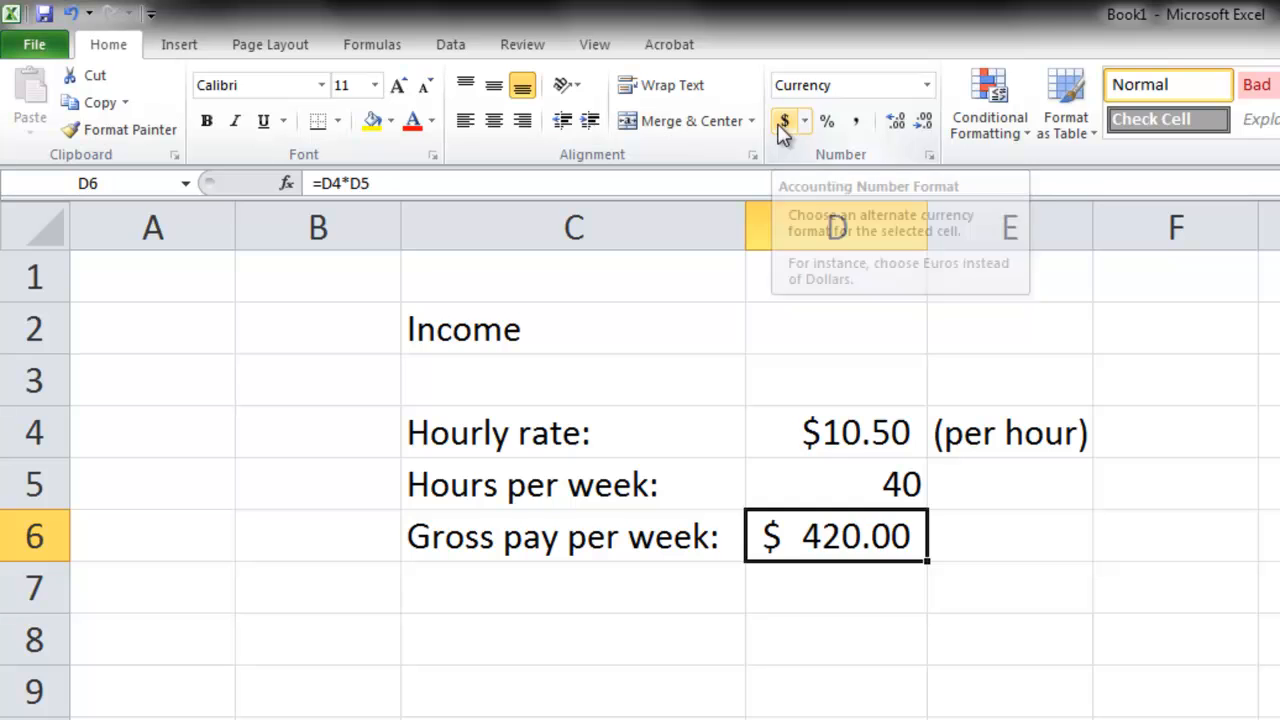
pyautogui.click(870, 435)
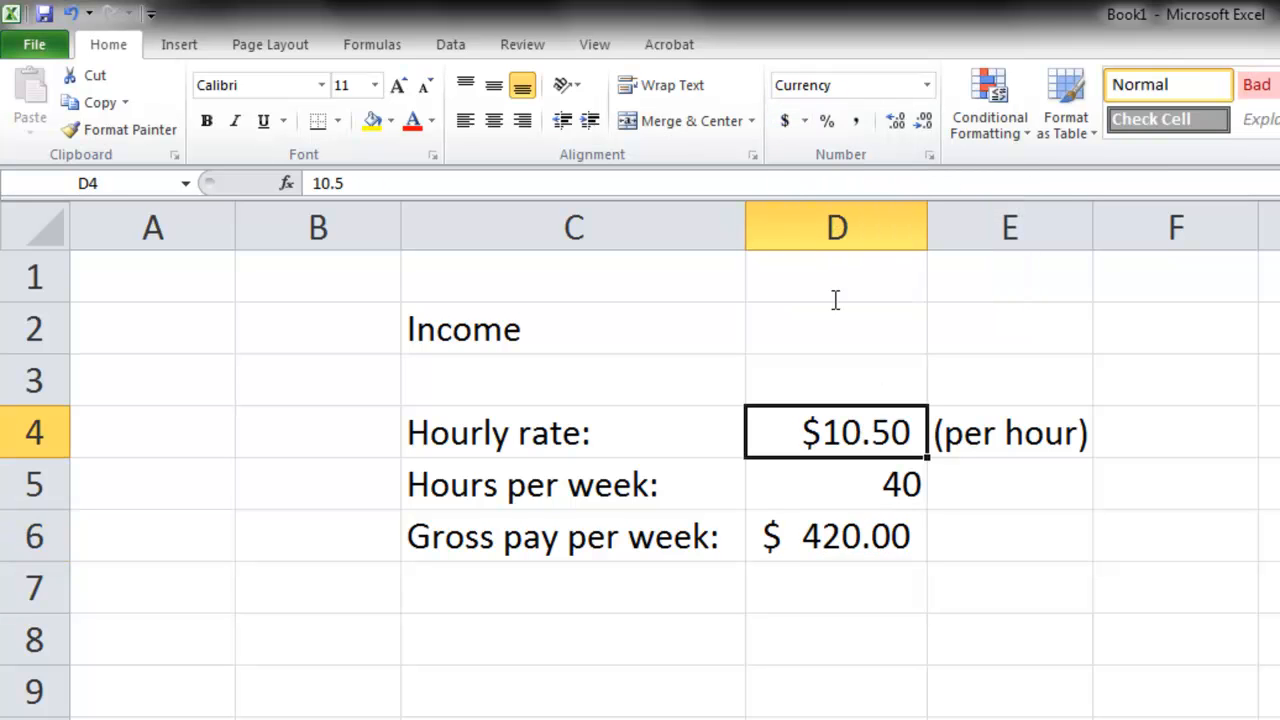
pyautogui.click(785, 121)
pyautogui.click(852, 634)
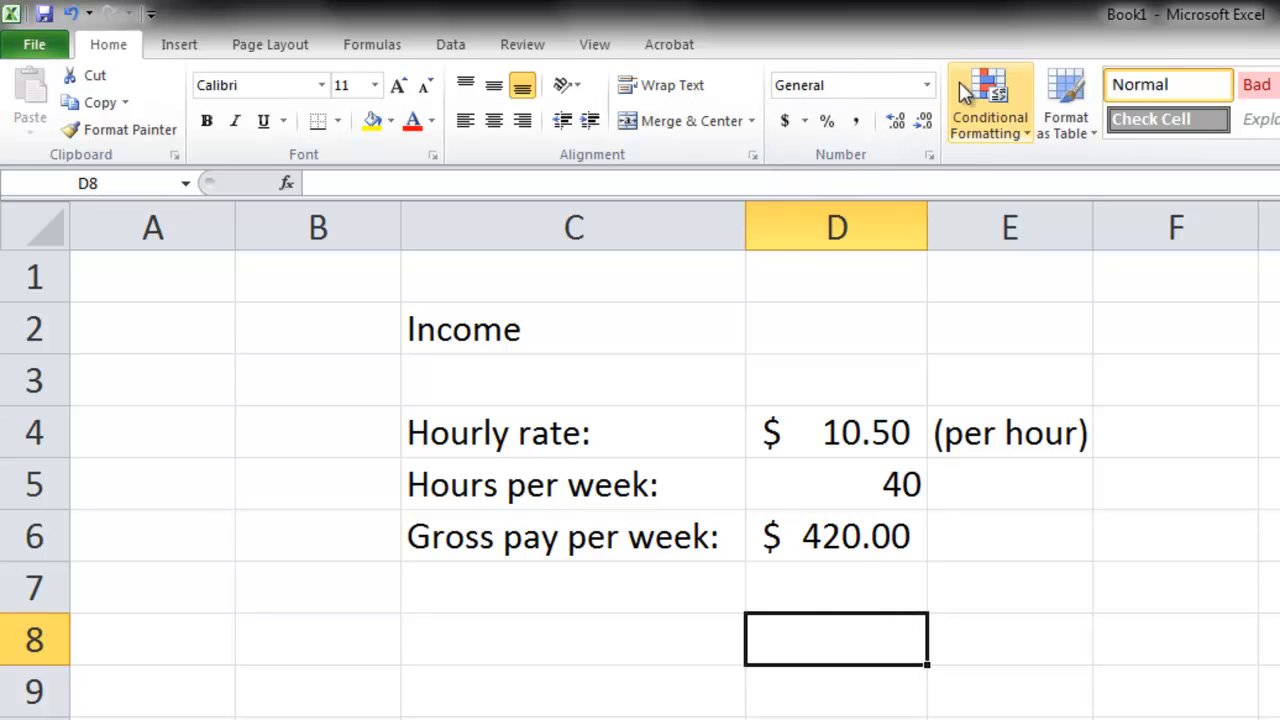
pyautogui.click(927, 86)
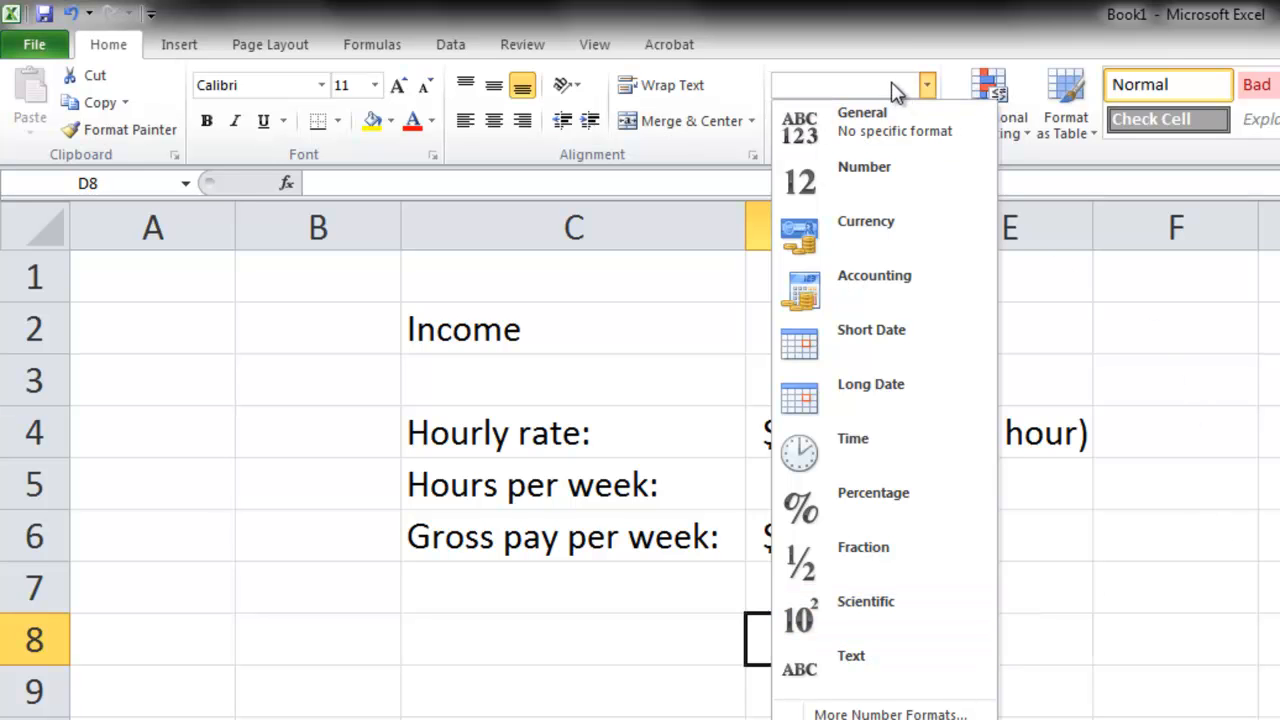
pyautogui.press('Escape')
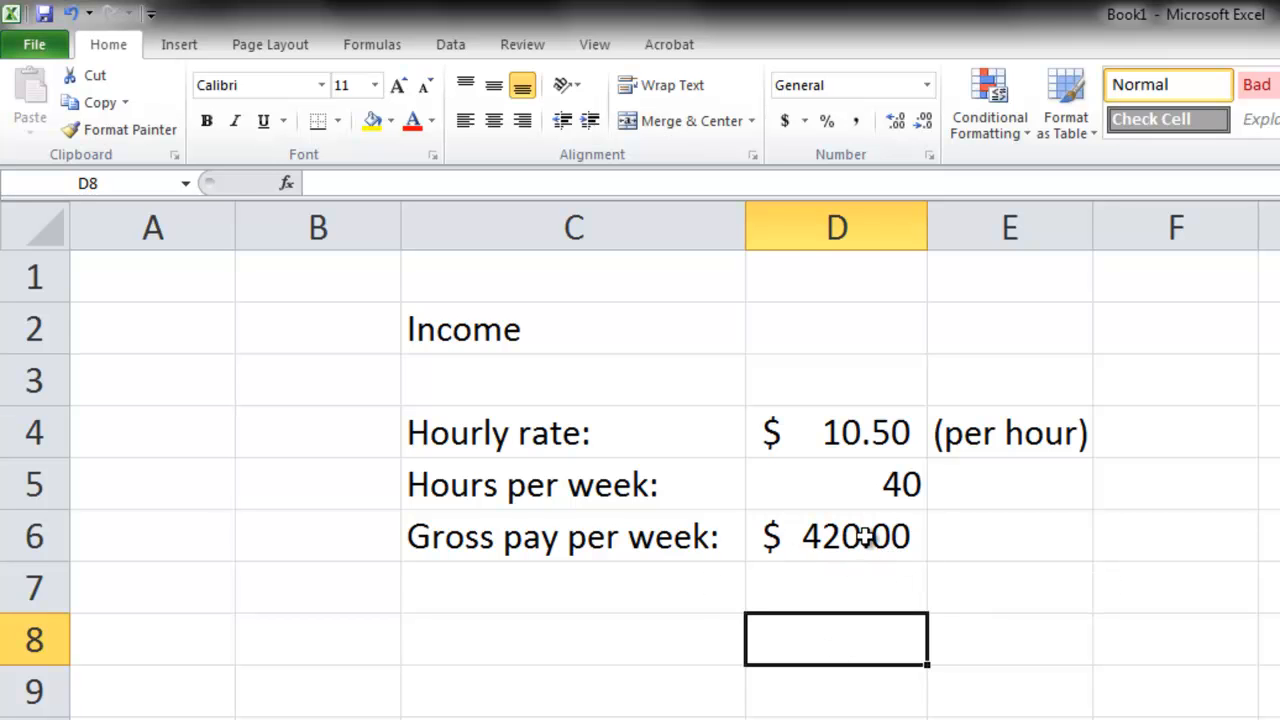
# - Enter the label "Gross Pay:" in cell C9 below the weekly pay calculation
pyautogui.click(640, 645)
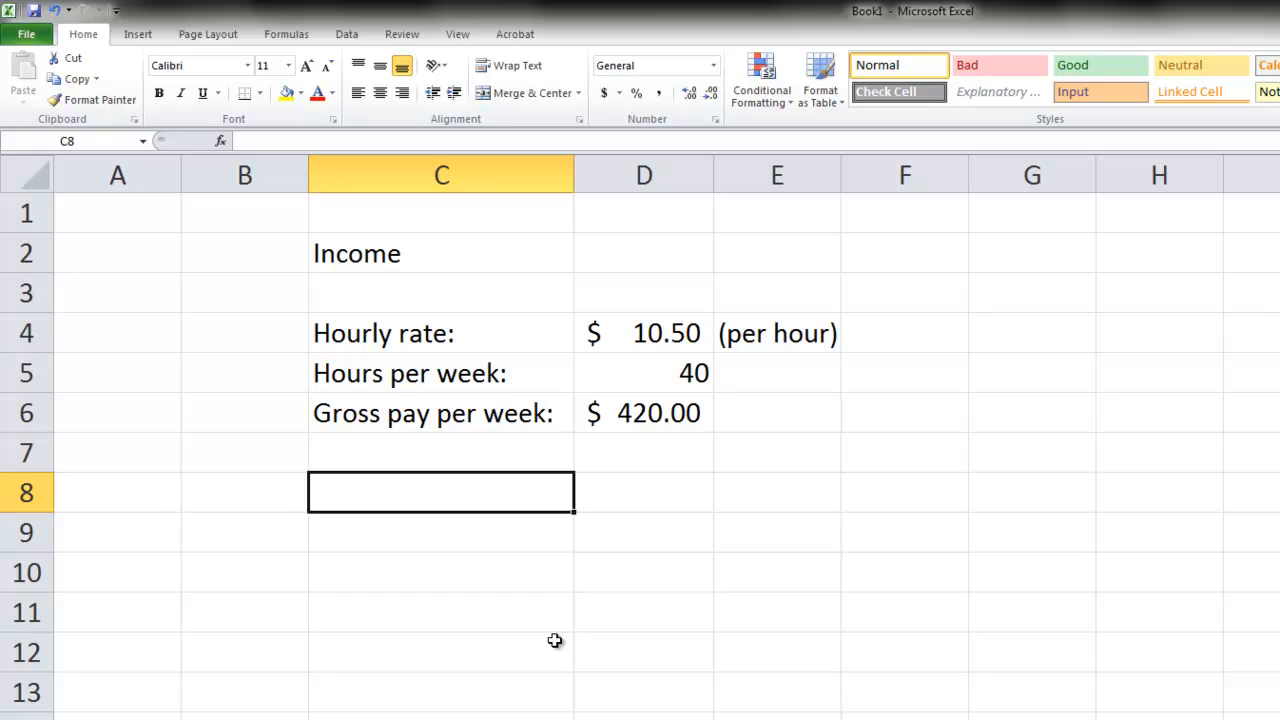
pyautogui.press('Down')
pyautogui.write('Gro')
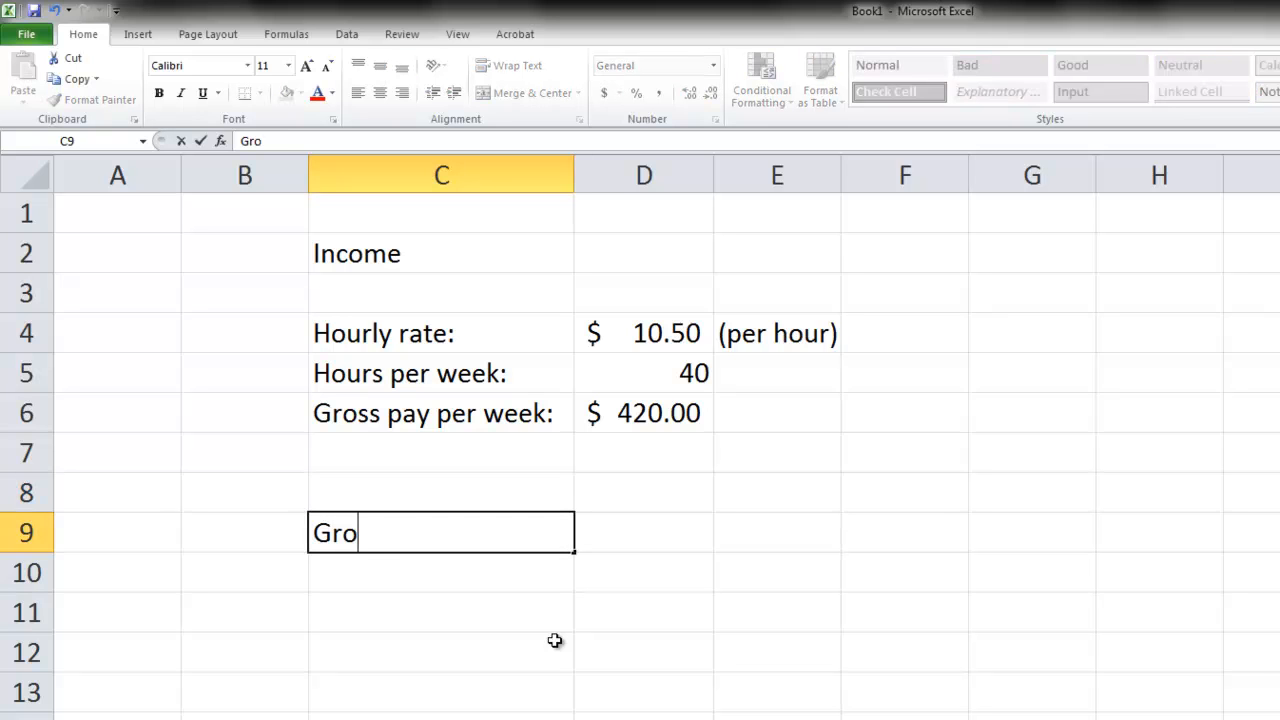
pyautogui.write('ss Pay')
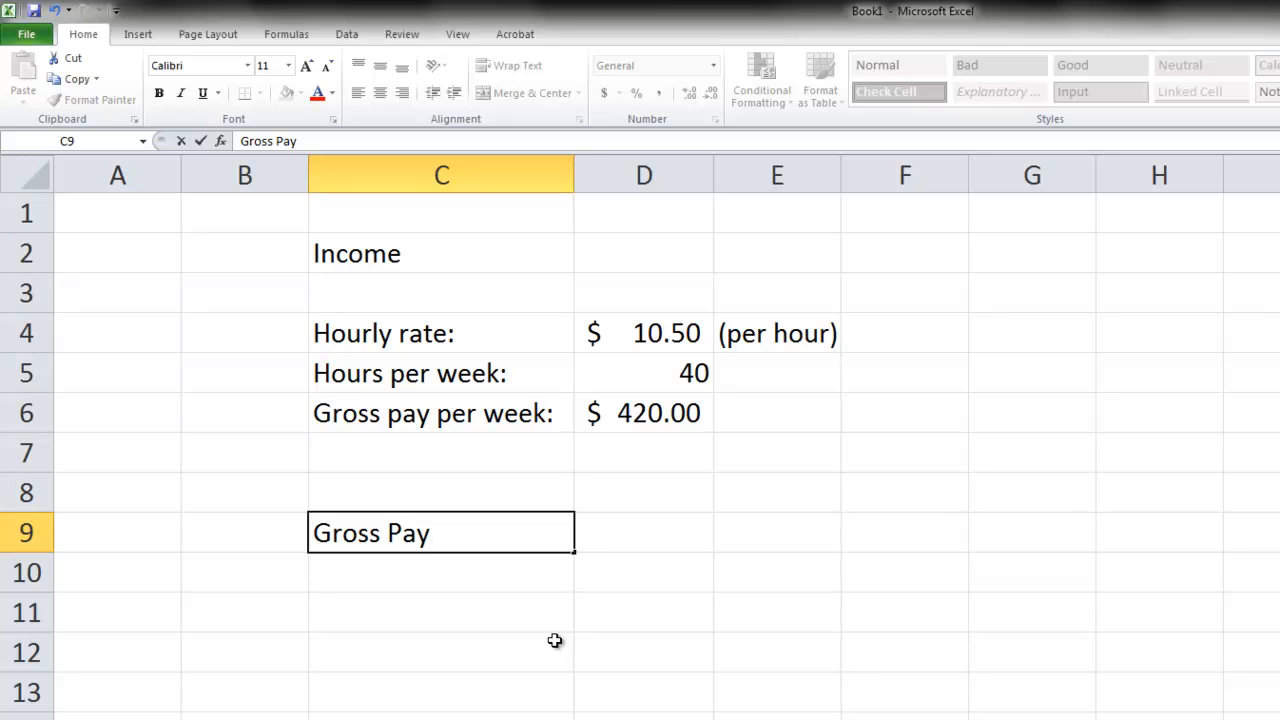
pyautogui.write(':')
pyautogui.press('Tab')
# - Enter the column headings "weekly", "biweekly", "monthly" and "annually" in cells D8 through G8
pyautogui.press('Up')
pyautogui.write('weekly')
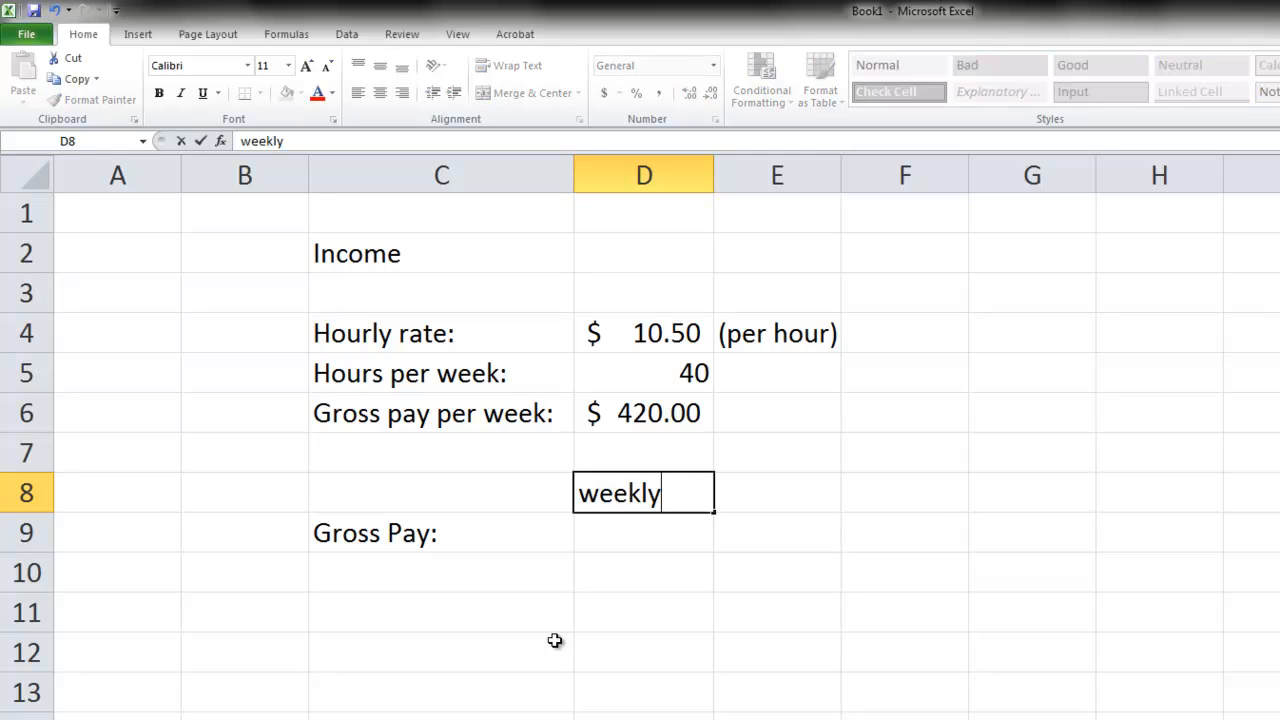
pyautogui.press('Tab')
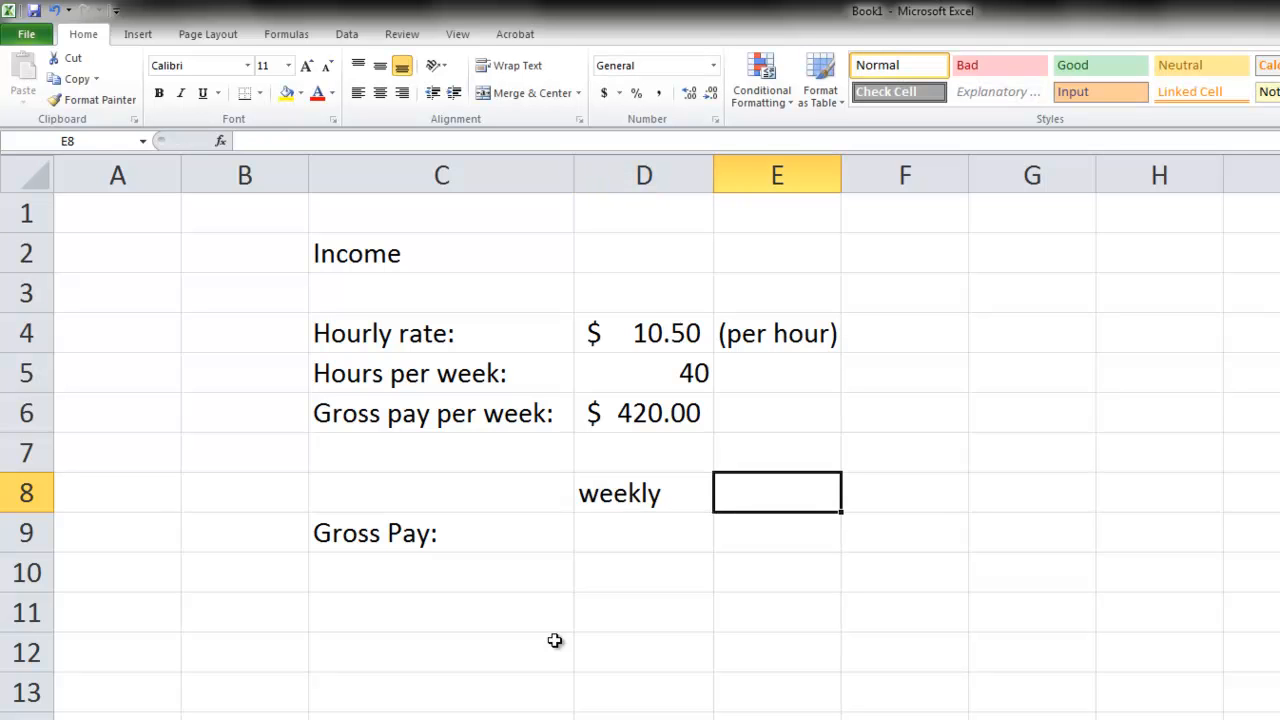
pyautogui.write('bi')
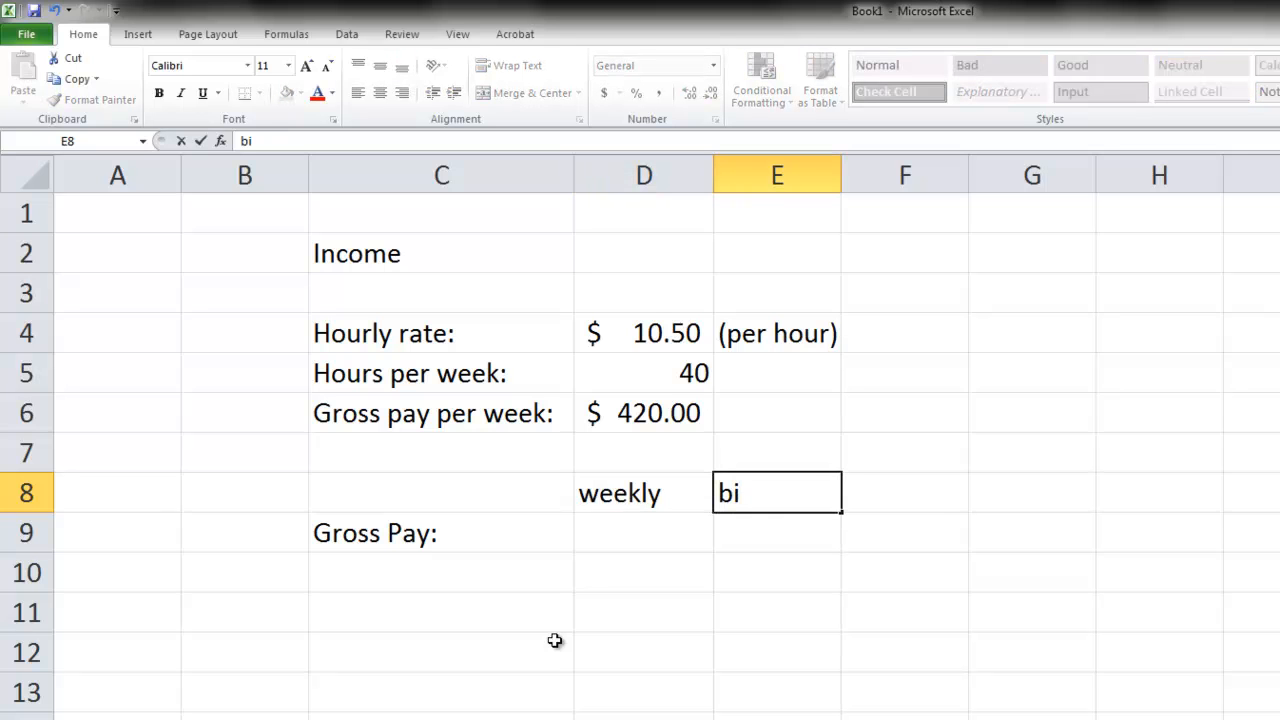
pyautogui.write('weekly')
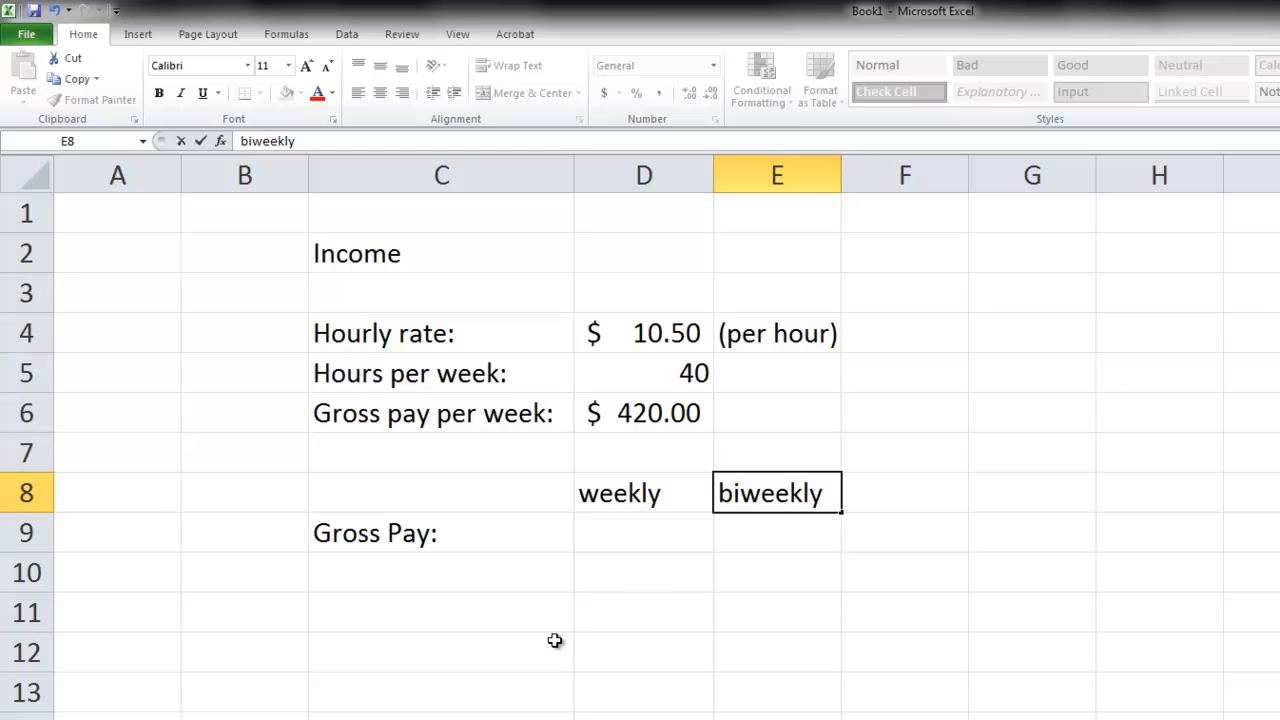
pyautogui.press('Tab')
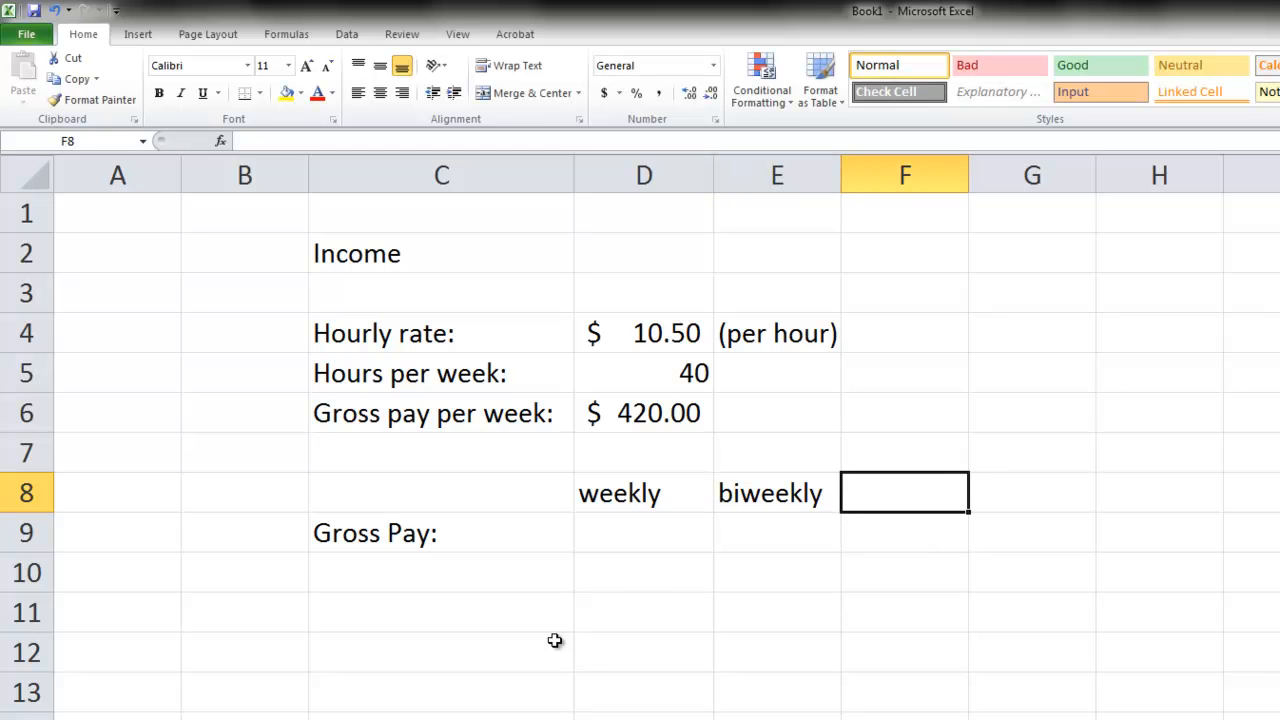
pyautogui.write('monthly')
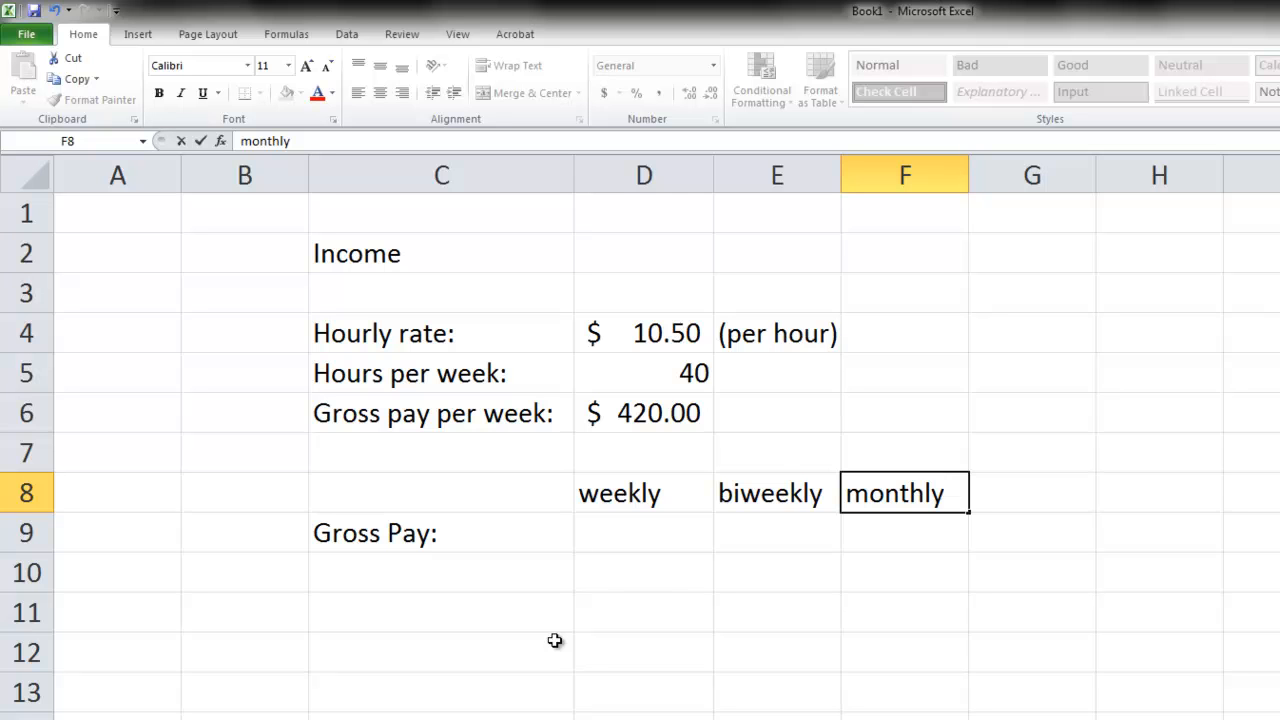
pyautogui.press('Tab')
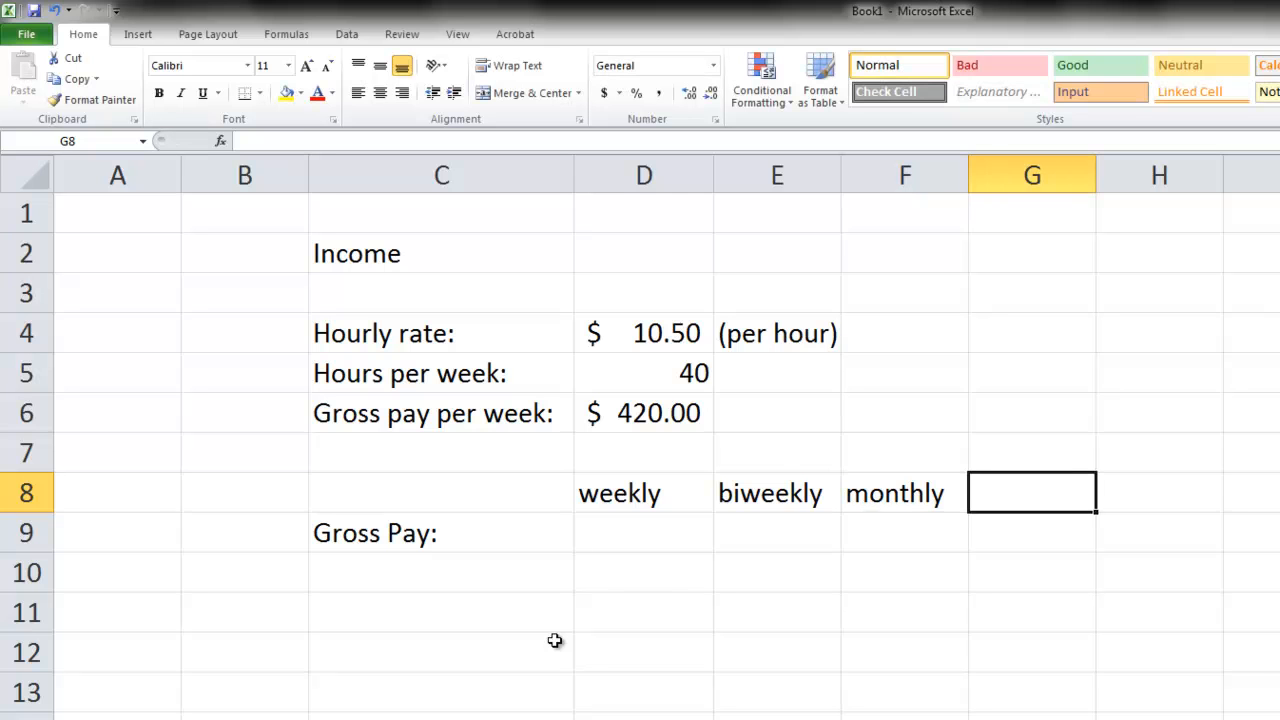
pyautogui.write('annually')
pyautogui.press('Return')
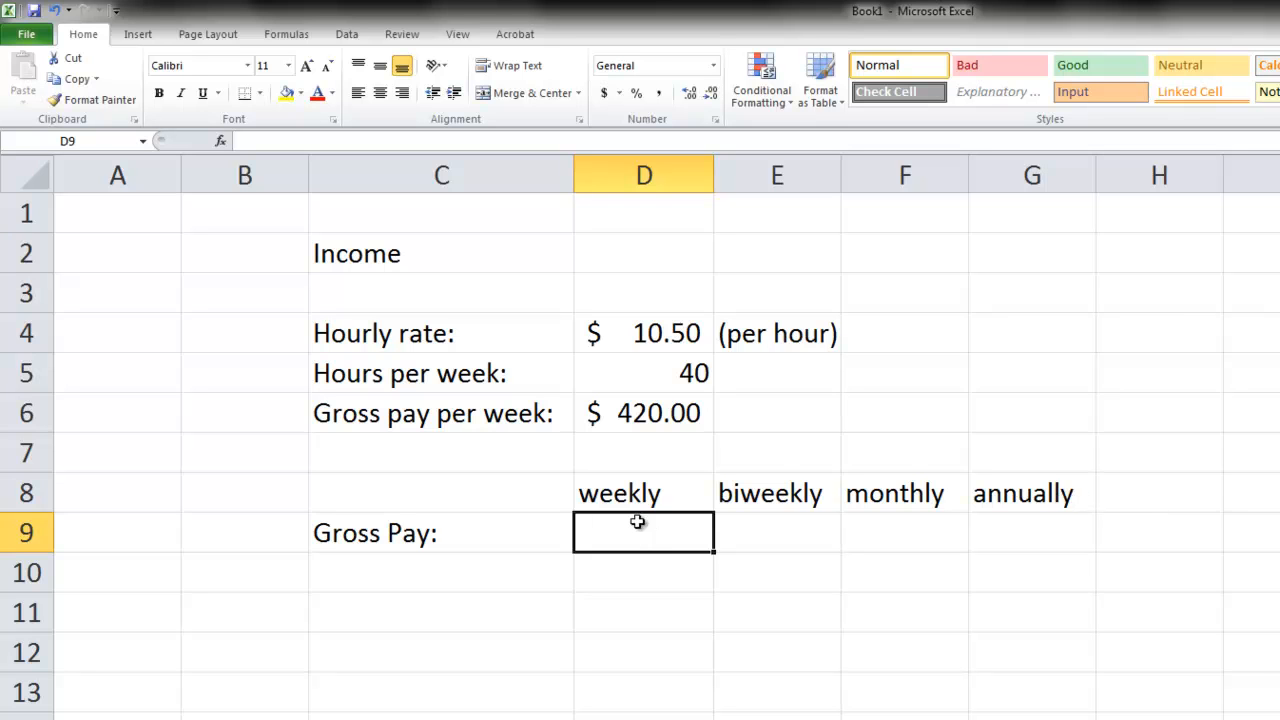
# - Link the weekly gross pay in cell D9 to the calculated weekly pay with the formula =D6
pyautogui.write('=')
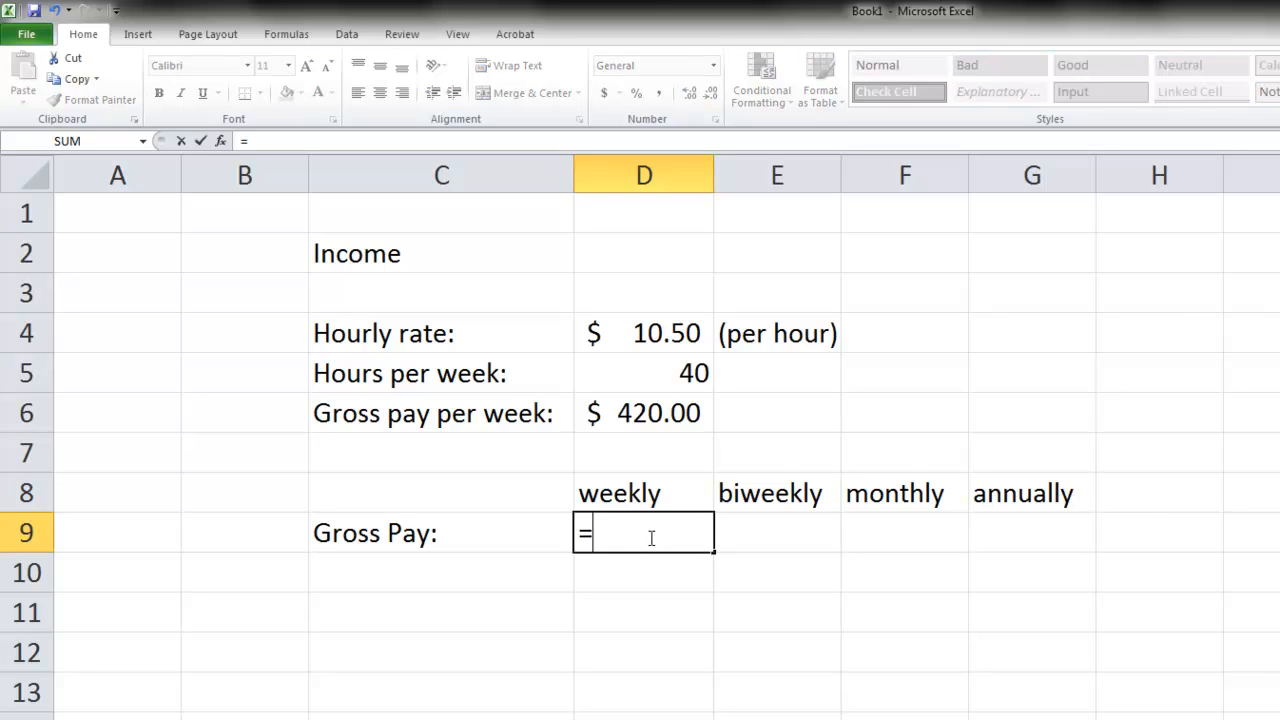
pyautogui.click(645, 414)
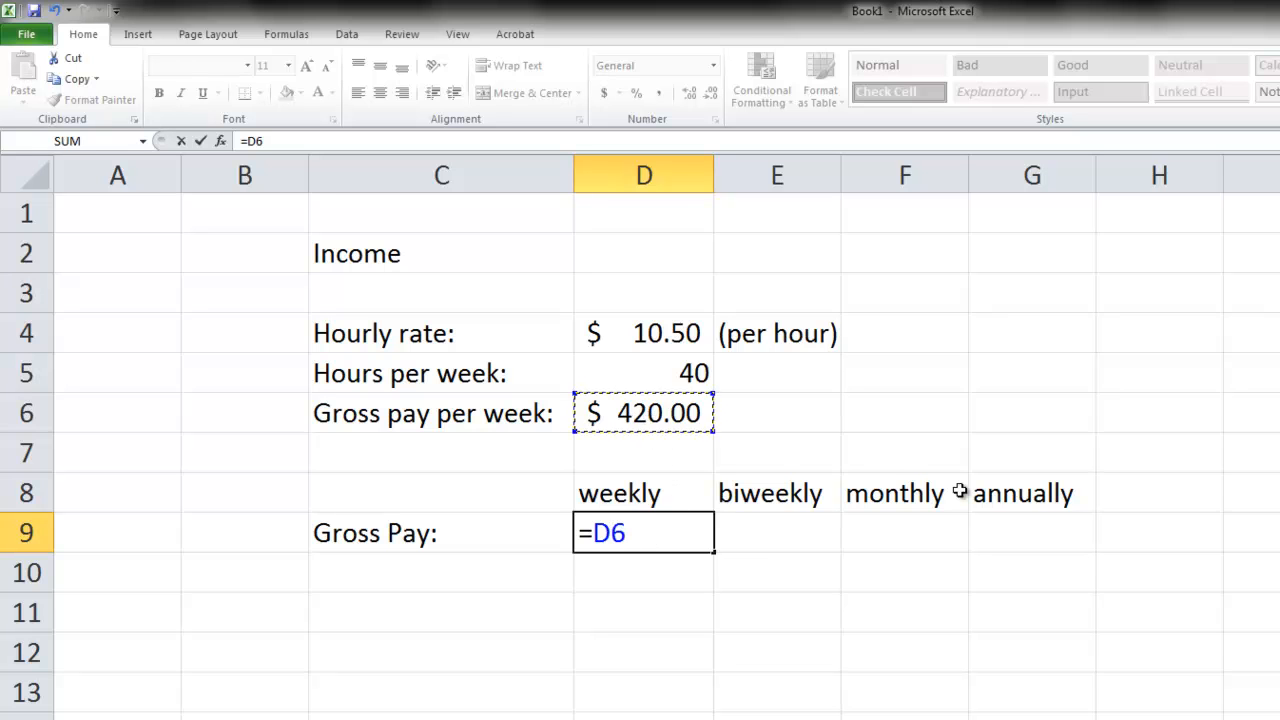
pyautogui.press('Return')
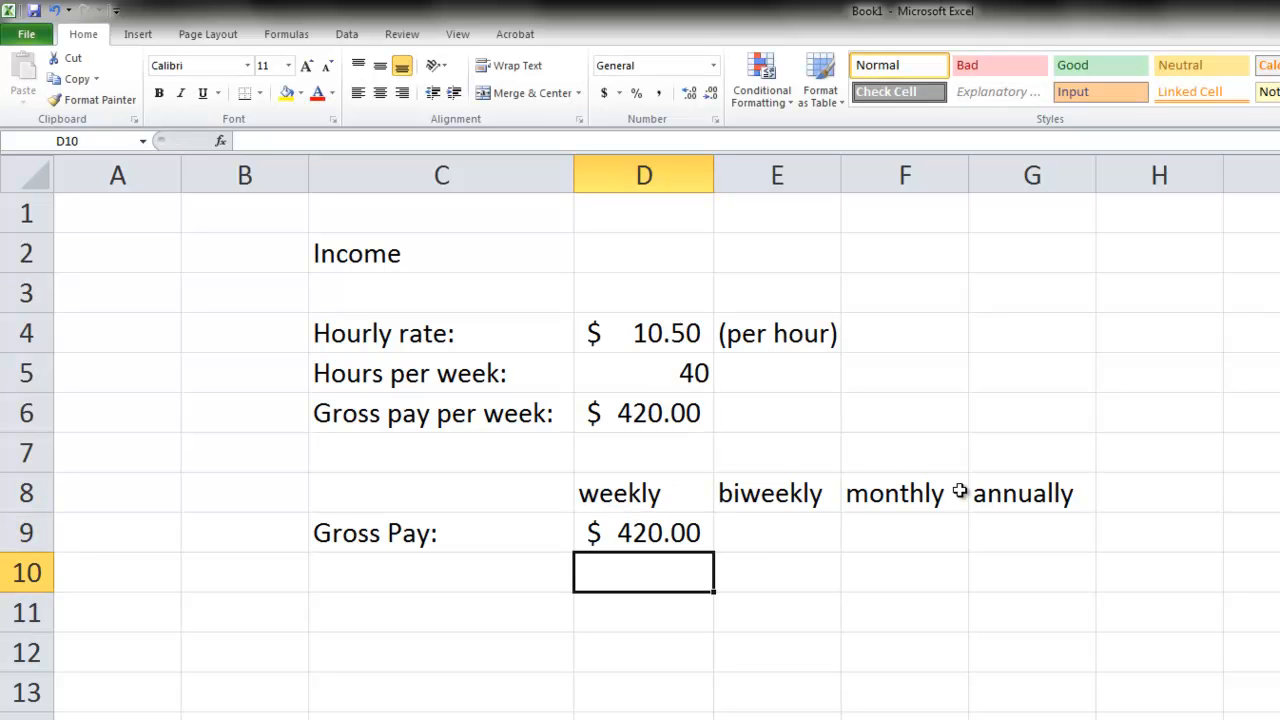
# - Calculate the biweekly gross pay in cell E9 with the formula =D9*2
pyautogui.press('Up')
pyautogui.press('Right')
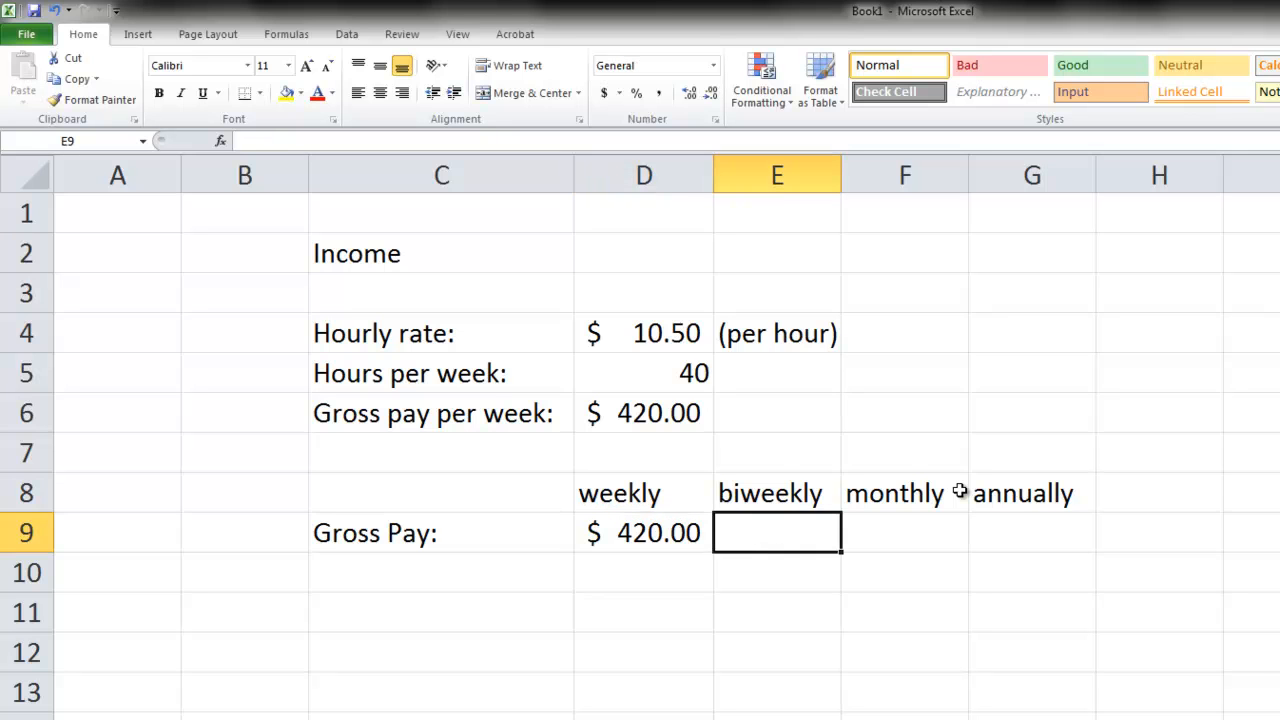
pyautogui.write('=')
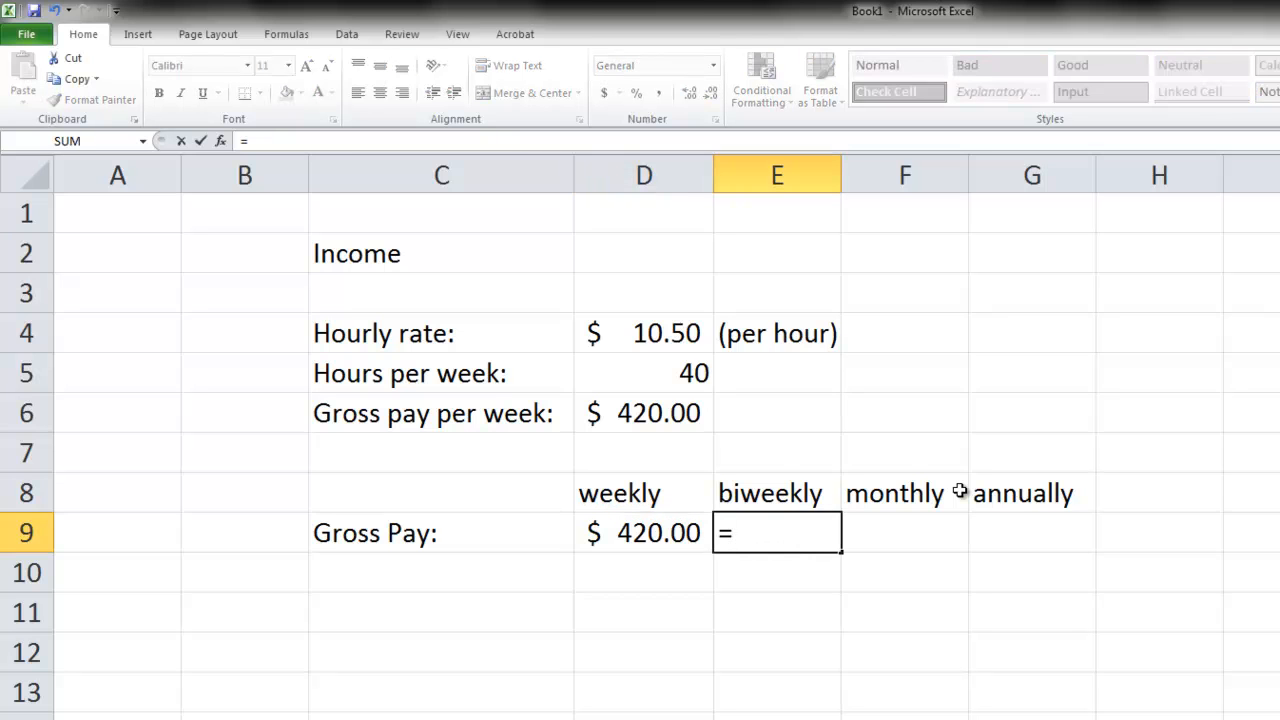
pyautogui.click(614, 535)
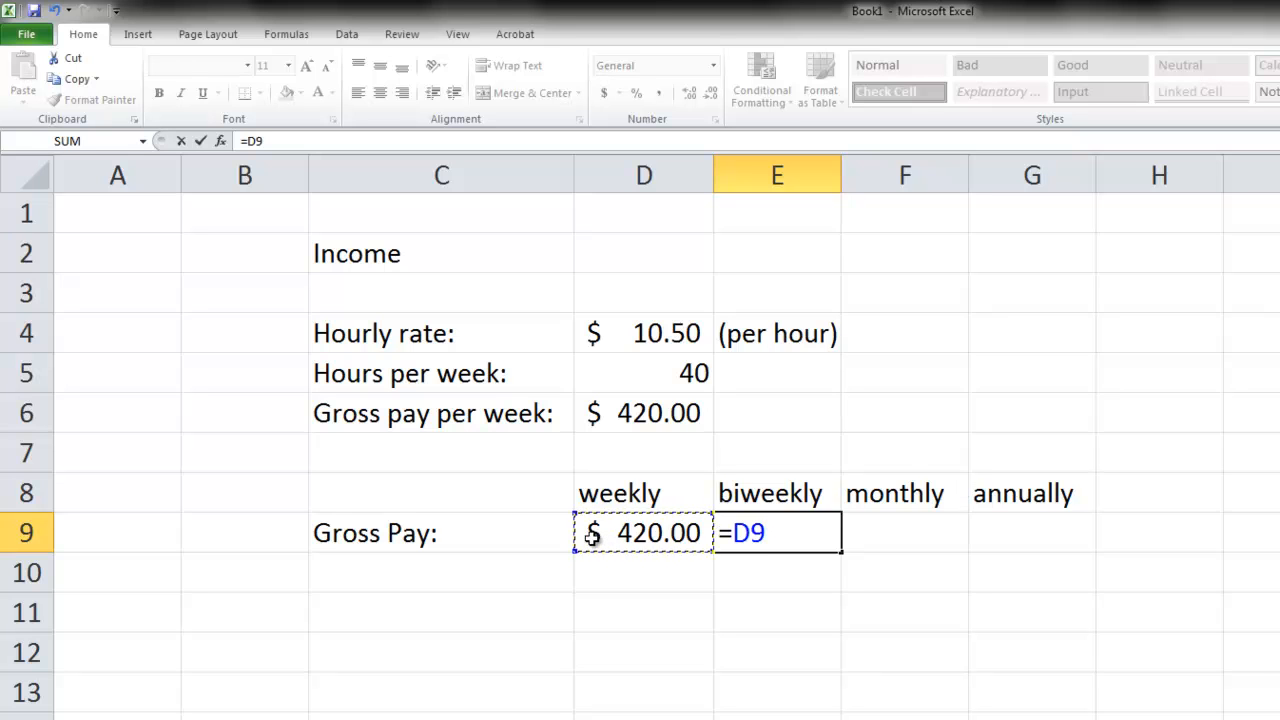
pyautogui.write('*2')
pyautogui.press('Return')
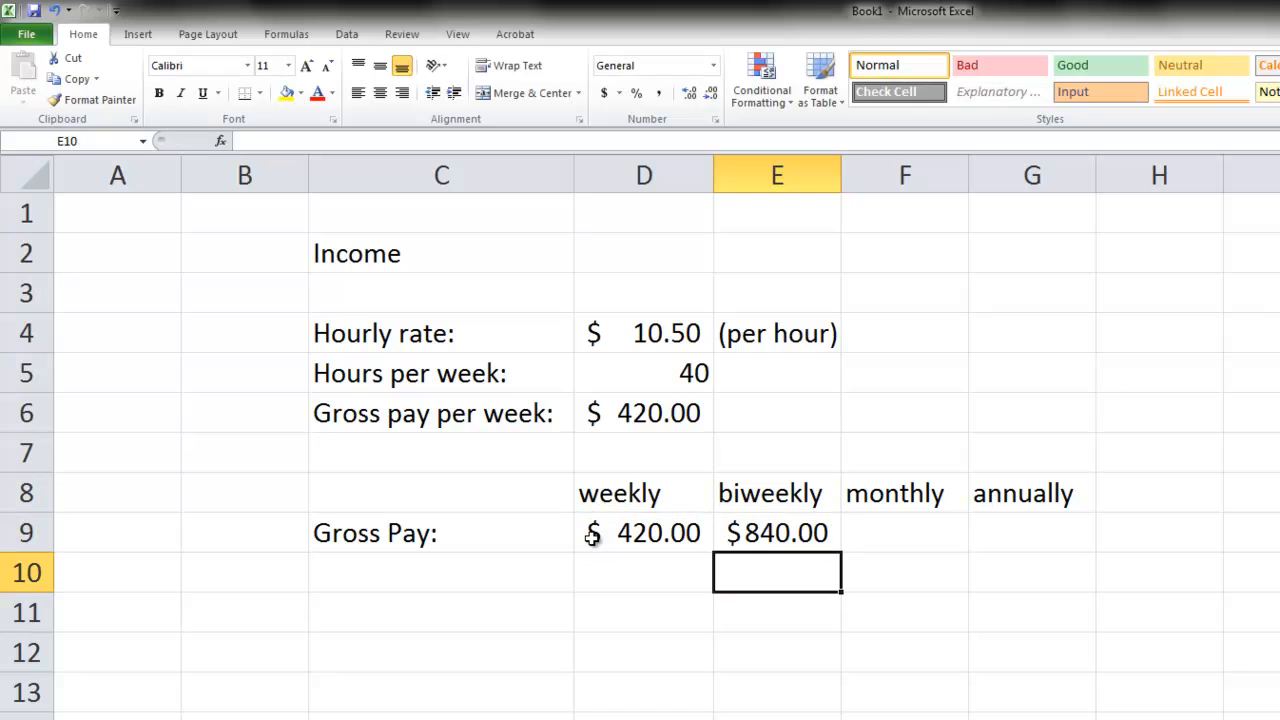
# - Calculate the annual gross pay in cell G9 from the daily pay with the formula =365.25*(D9/7)
pyautogui.press('Up')
pyautogui.press('Right')
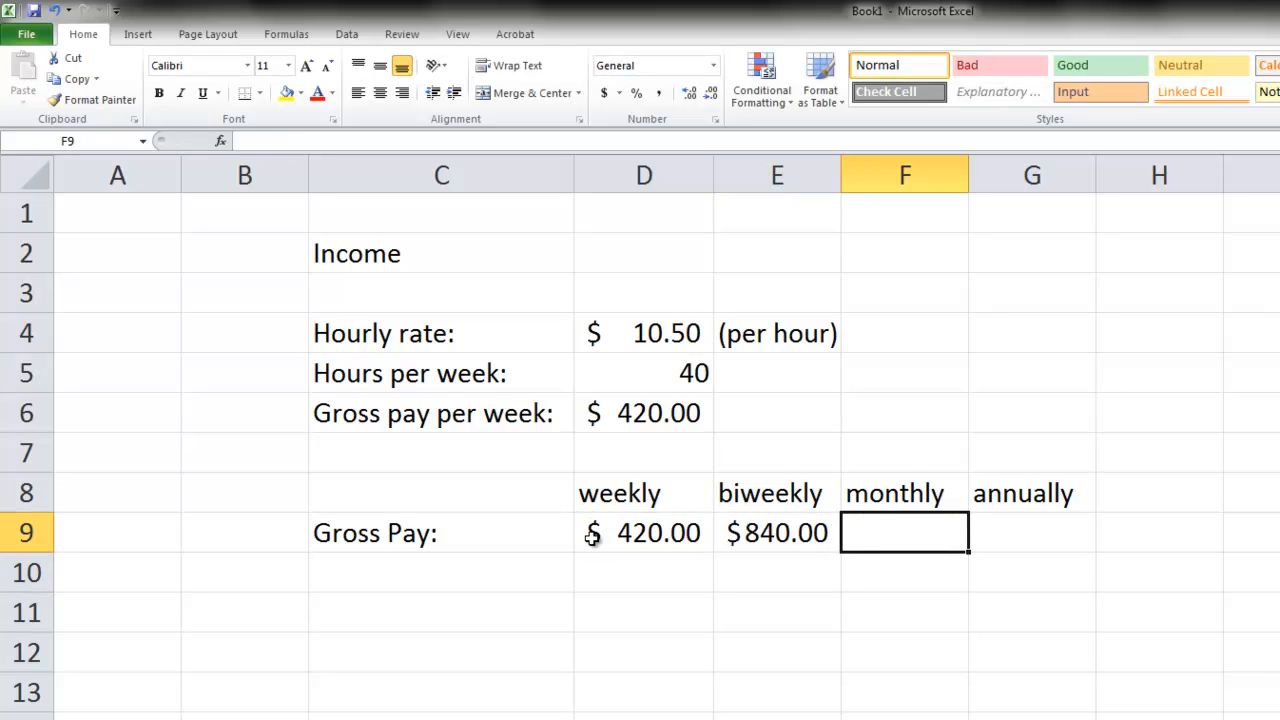
pyautogui.press('Right')
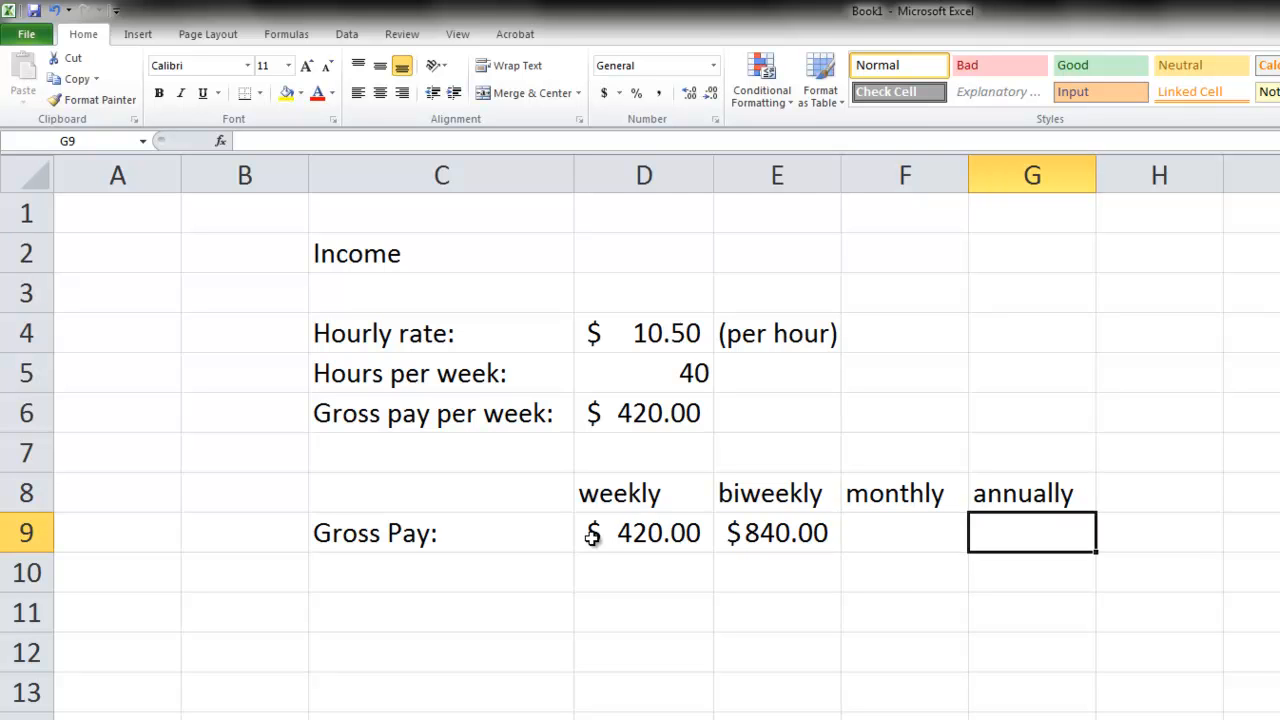
pyautogui.press('Left')
pyautogui.press('Left')
pyautogui.press('Left')
pyautogui.press('Right')
pyautogui.press('Right')
pyautogui.press('Right')
pyautogui.write('=')
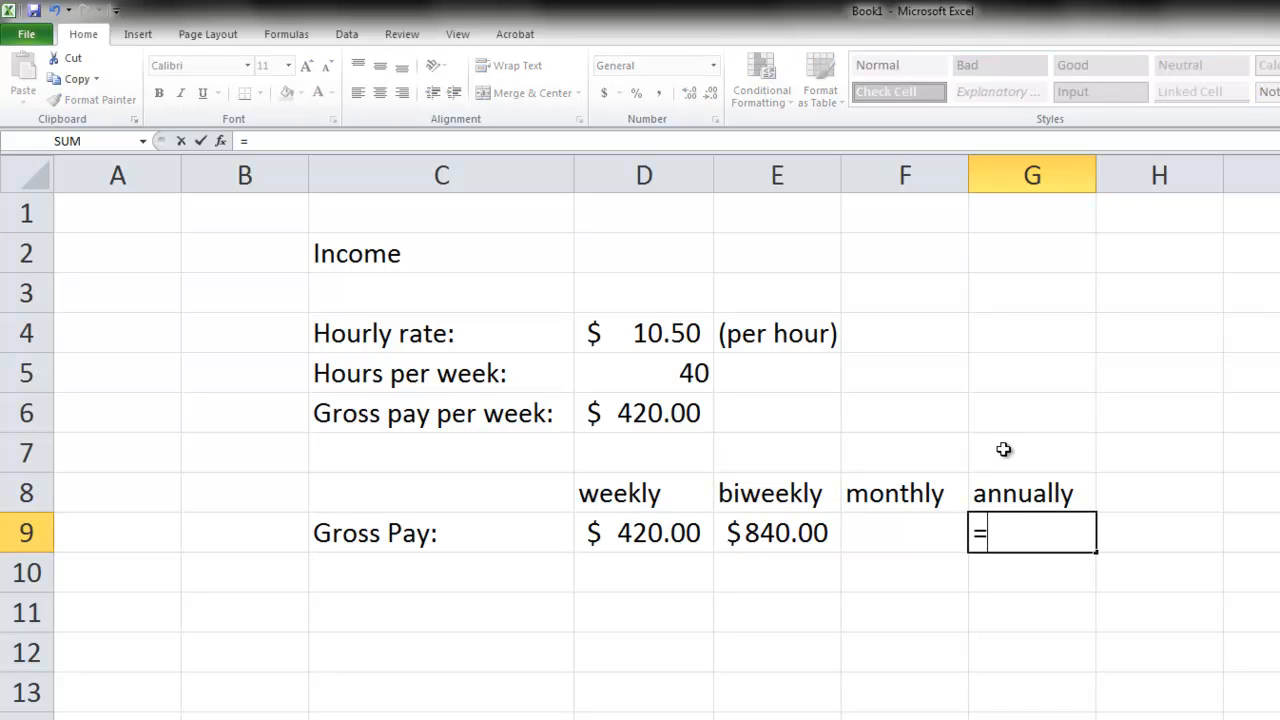
pyautogui.write('365.35')
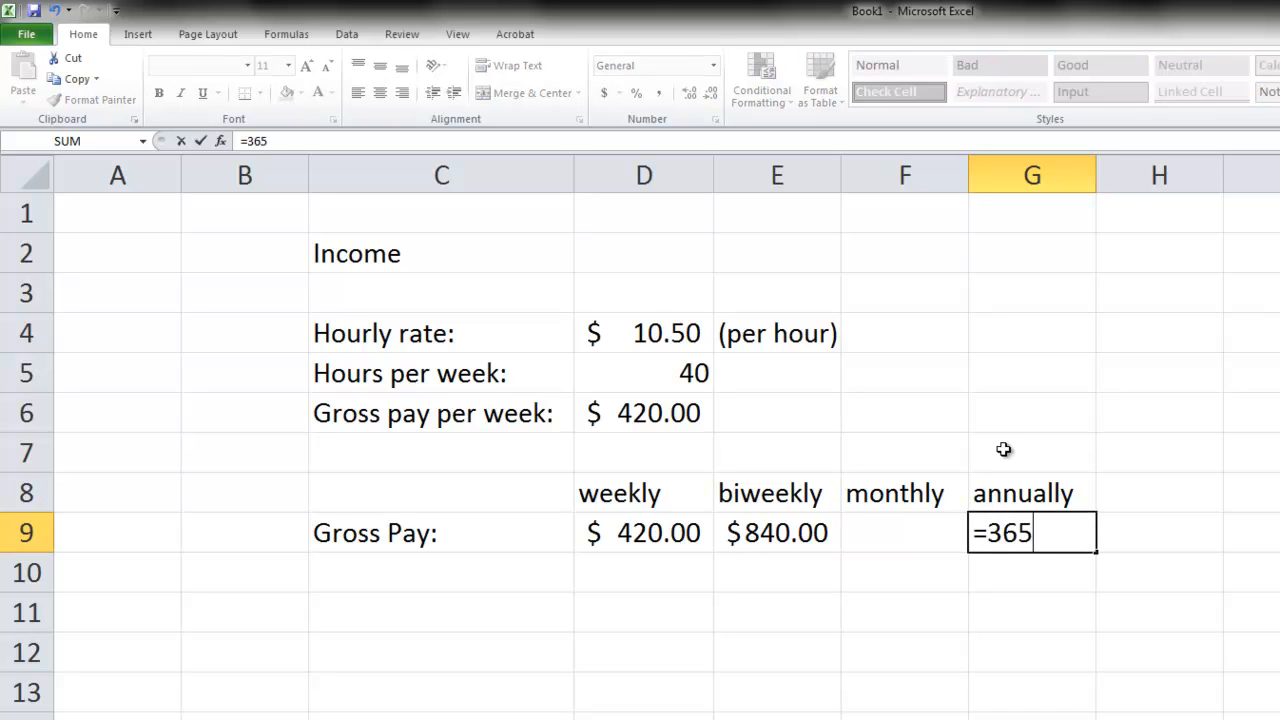
pyautogui.press('BackSpace')
pyautogui.press('BackSpace')
pyautogui.write('25*(')
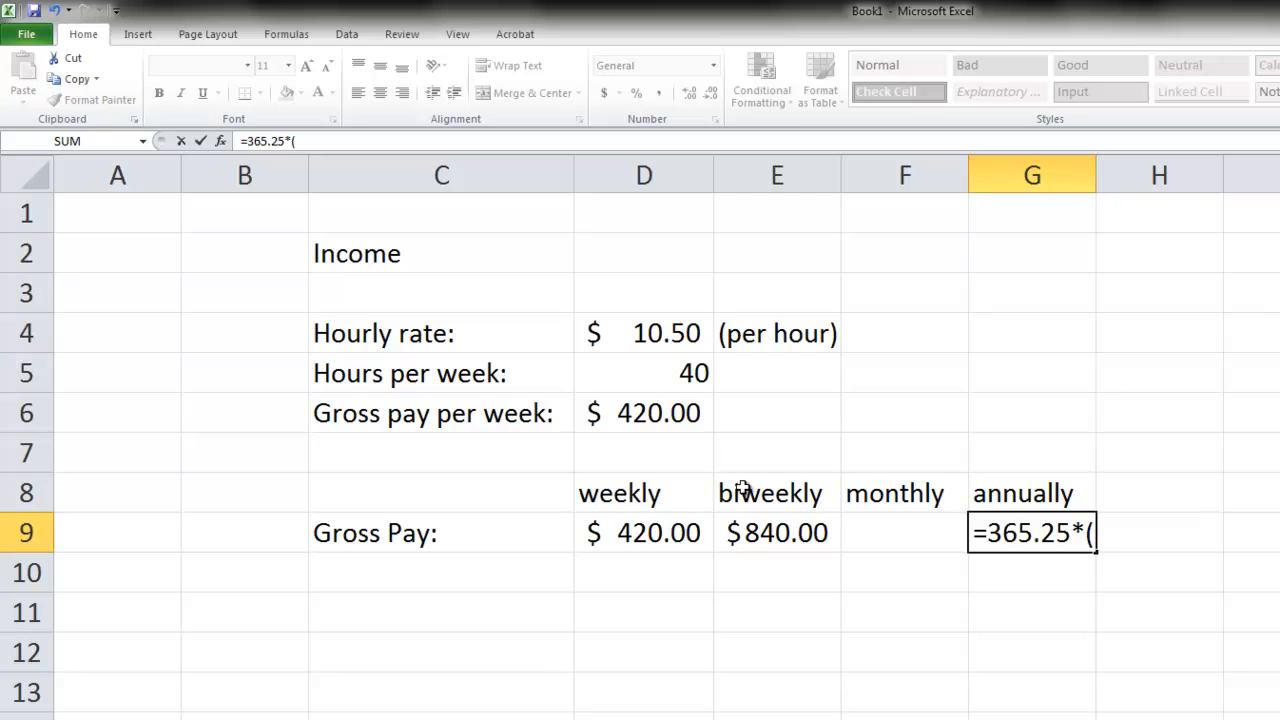
pyautogui.click(668, 533)
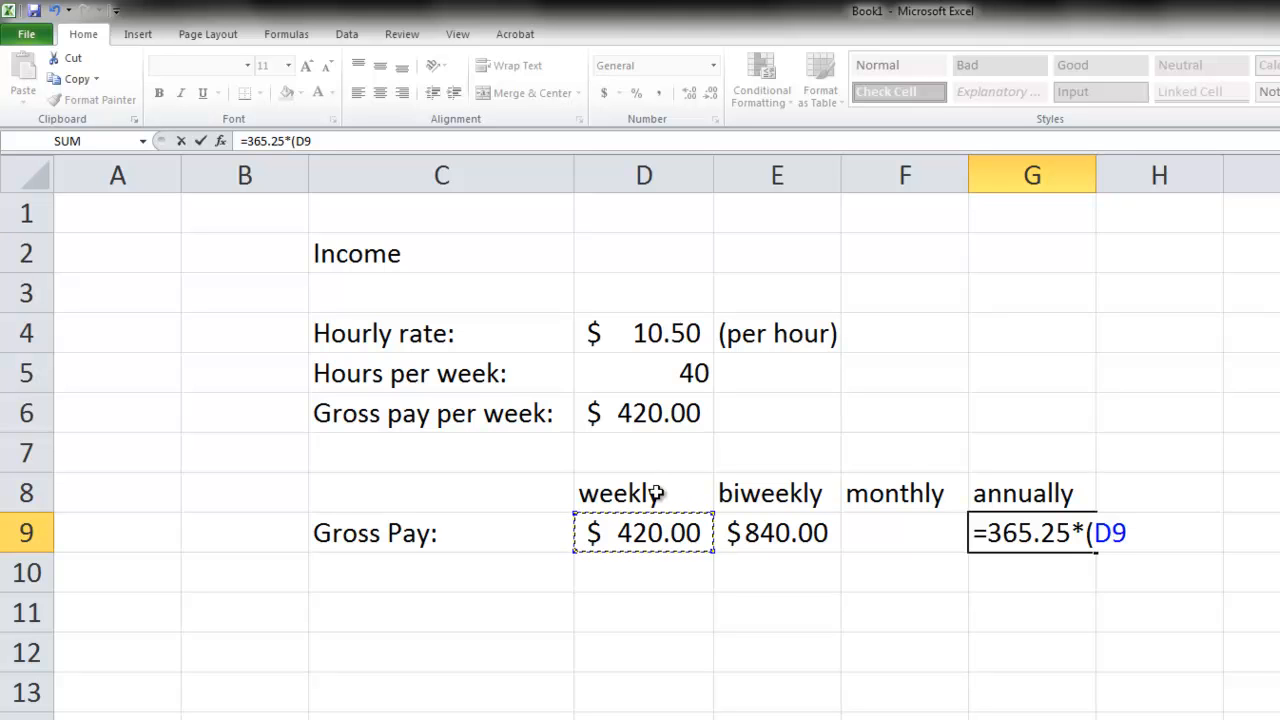
pyautogui.write('/7')
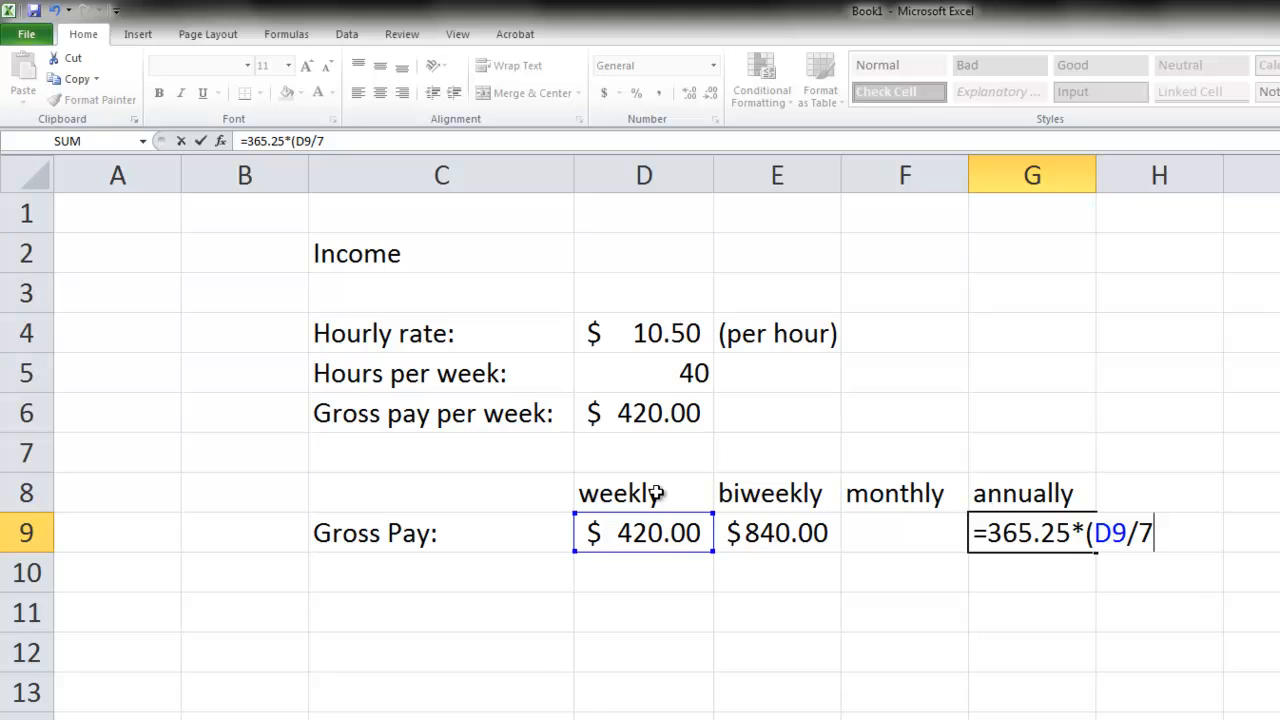
pyautogui.write(')')
pyautogui.press('Return')
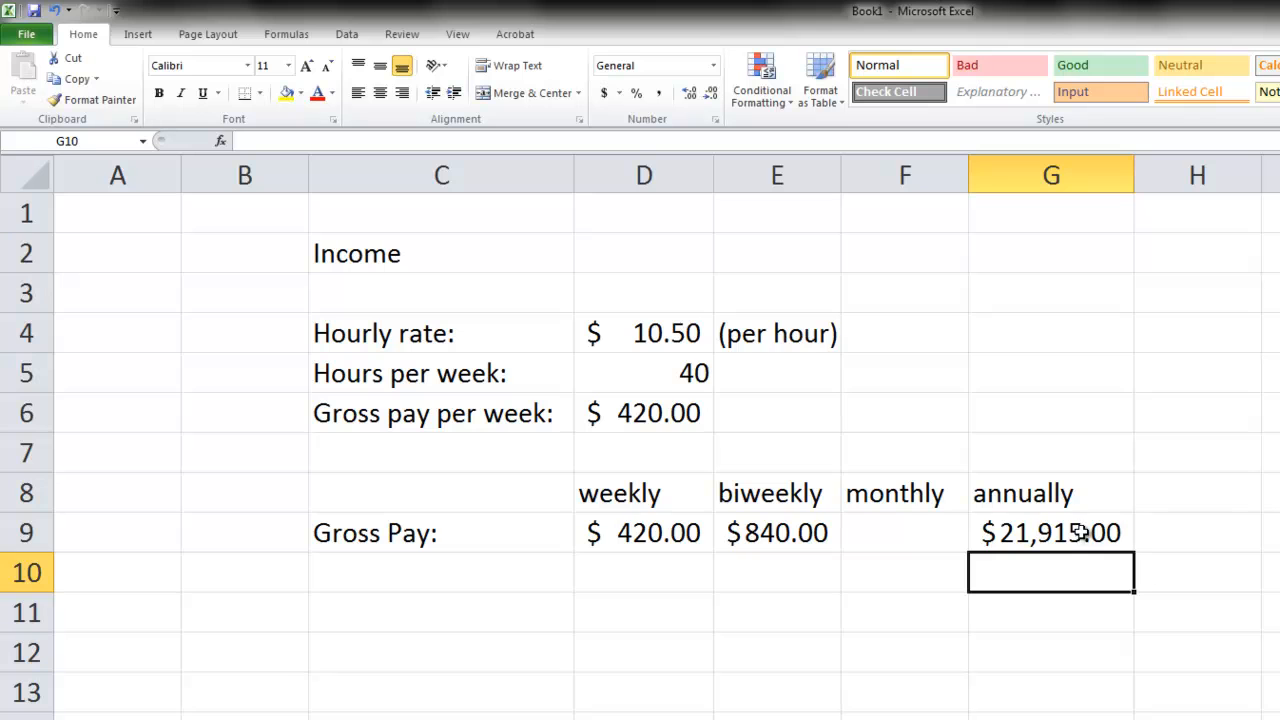
# - Calculate the monthly gross pay in cell F9 from the annual pay with the formula =G9/12
pyautogui.click(897, 530)
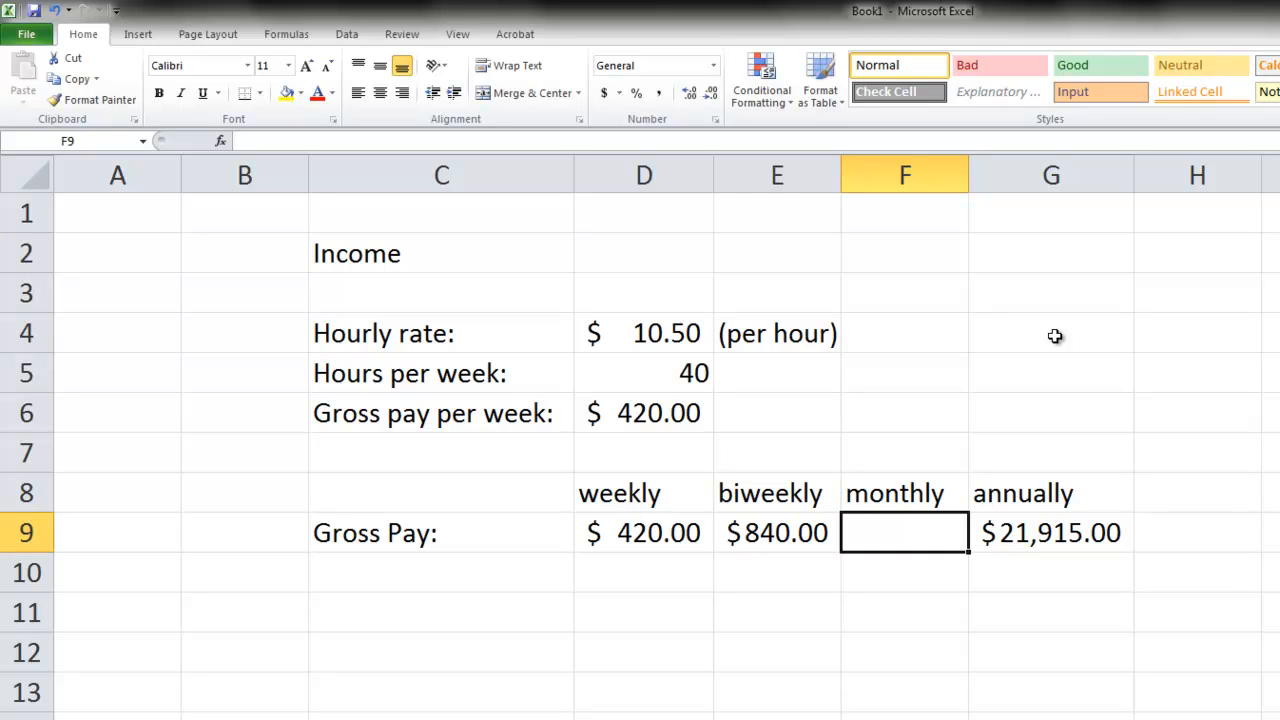
pyautogui.write('=')
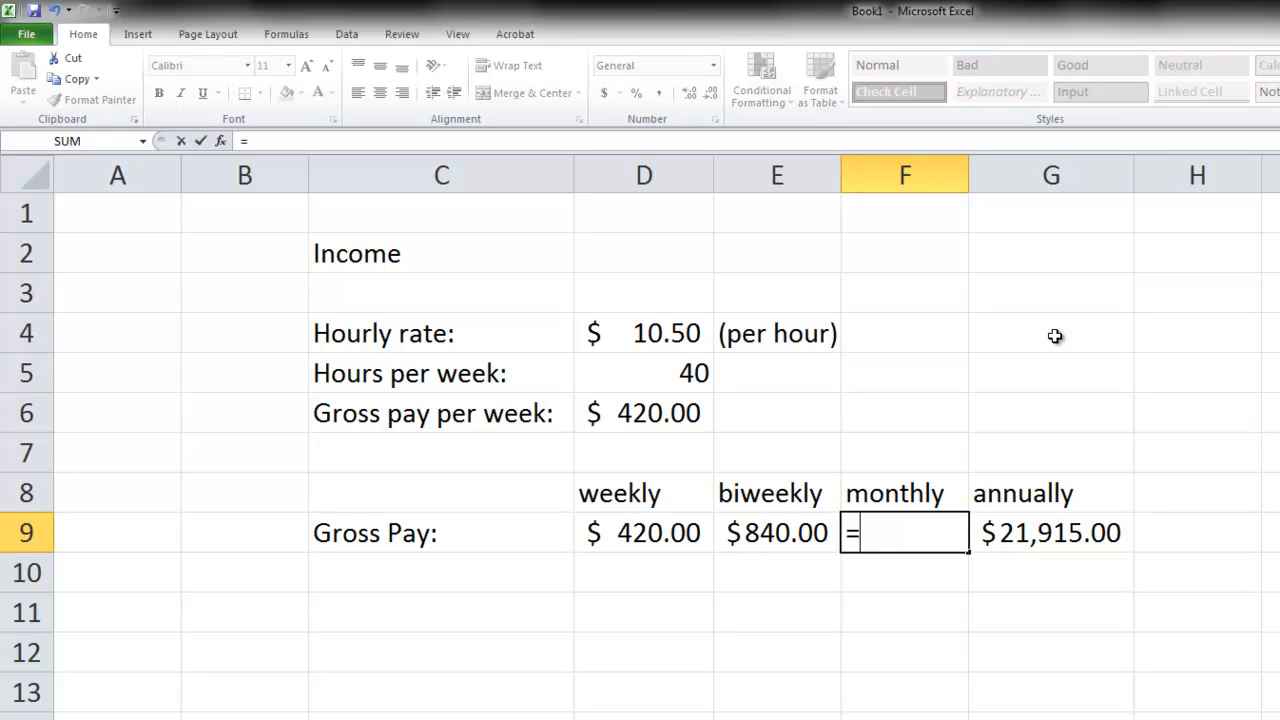
pyautogui.click(1020, 530)
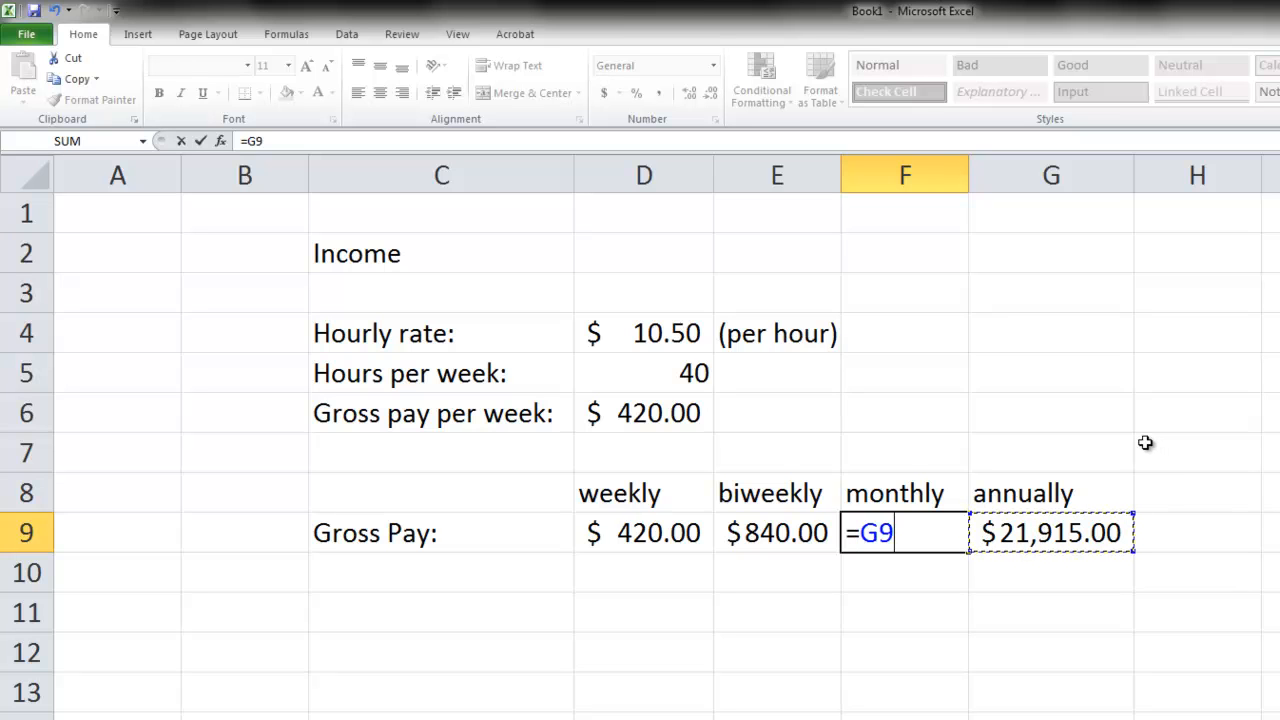
pyautogui.write('/12')
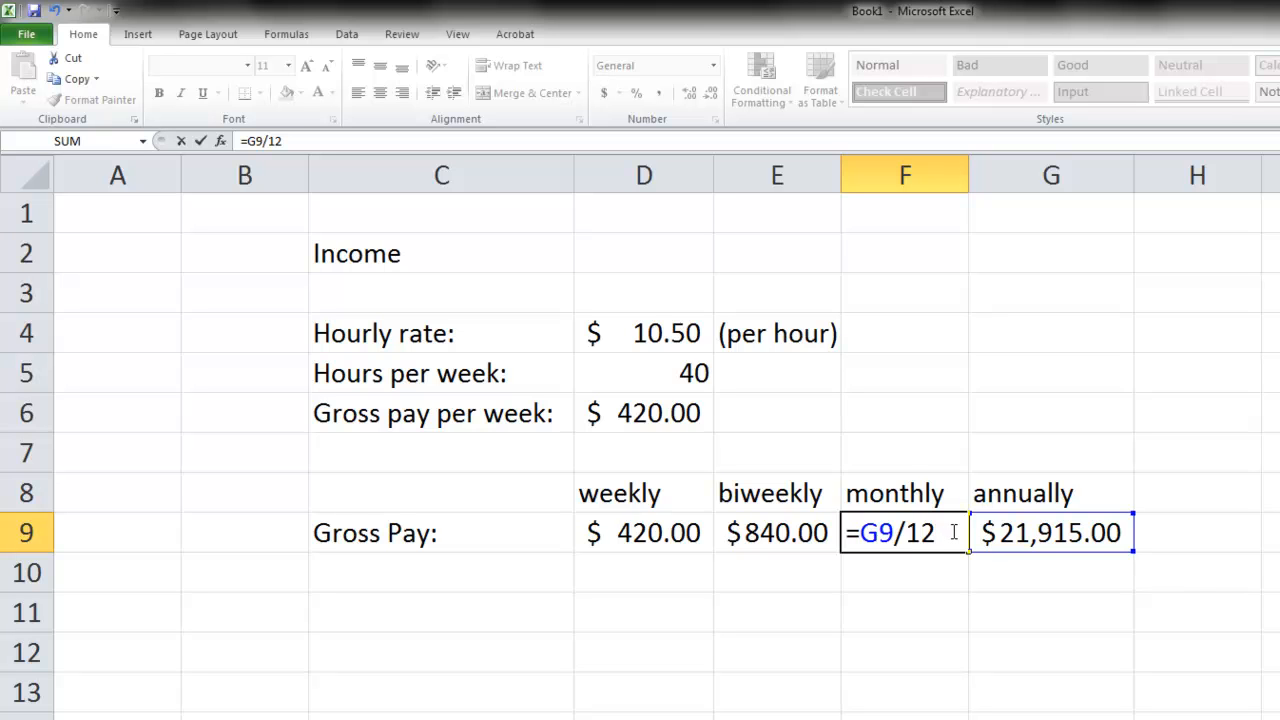
pyautogui.press('Return')
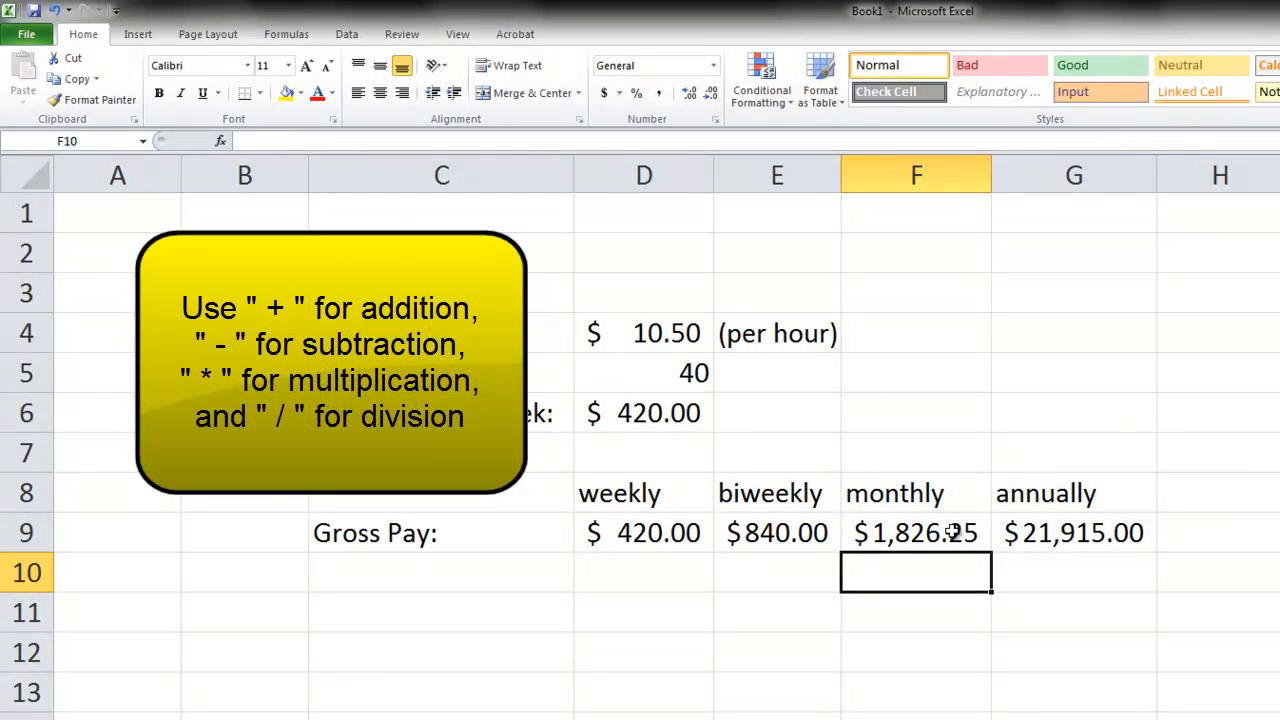
# - Enter the section label "Pay stub deductions:" in cell C11, leaving a blank row below Gross Pay
pyautogui.press('Left')
pyautogui.press('Left')
pyautogui.press('Left')
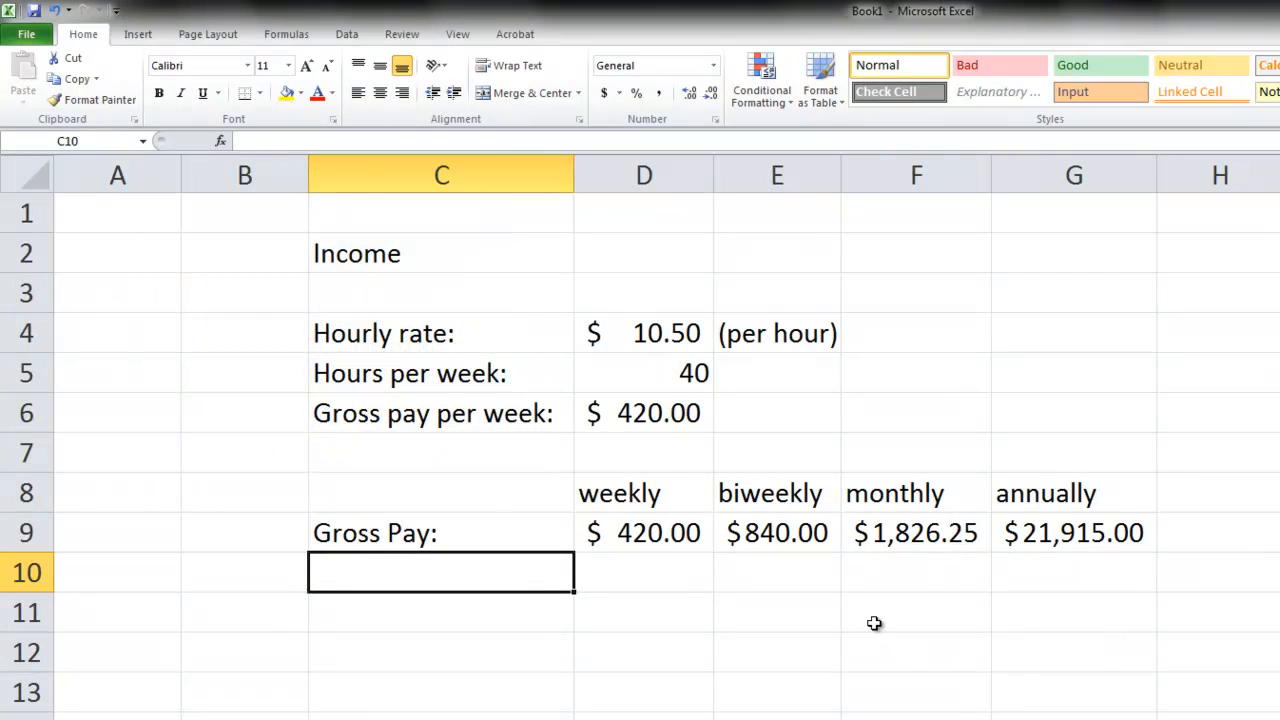
pyautogui.press('Down')
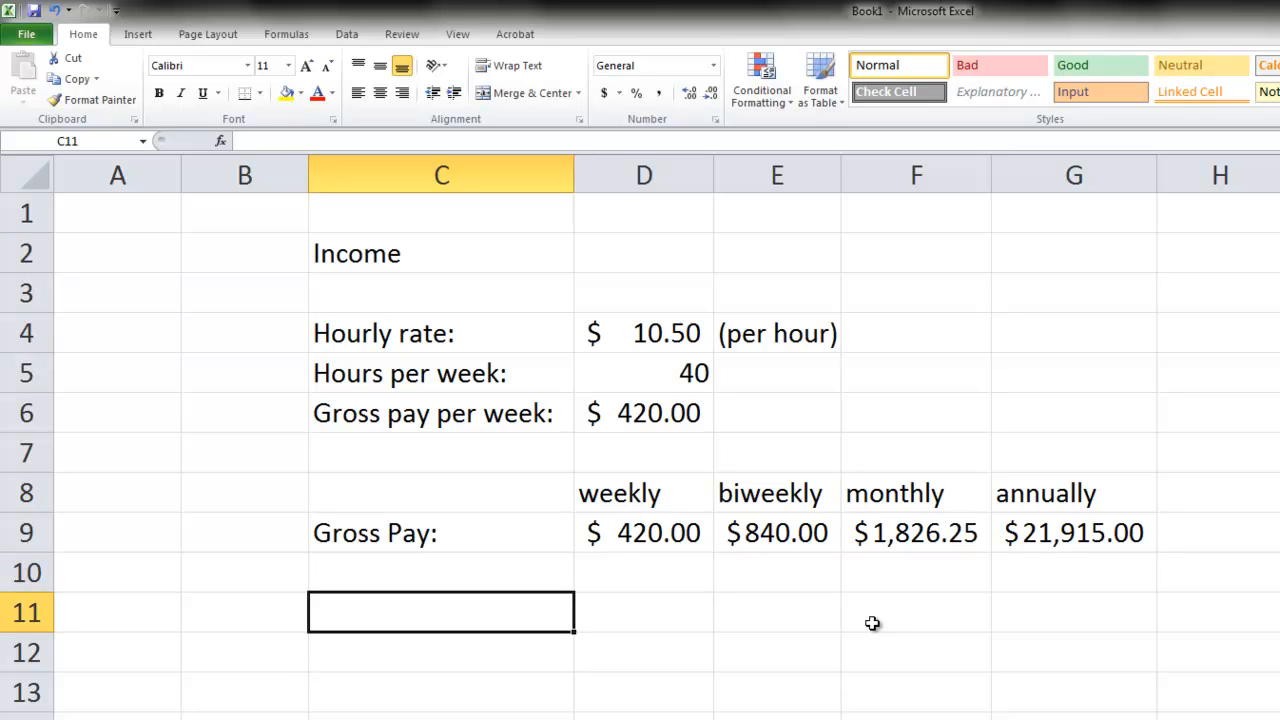
pyautogui.write('Pay')
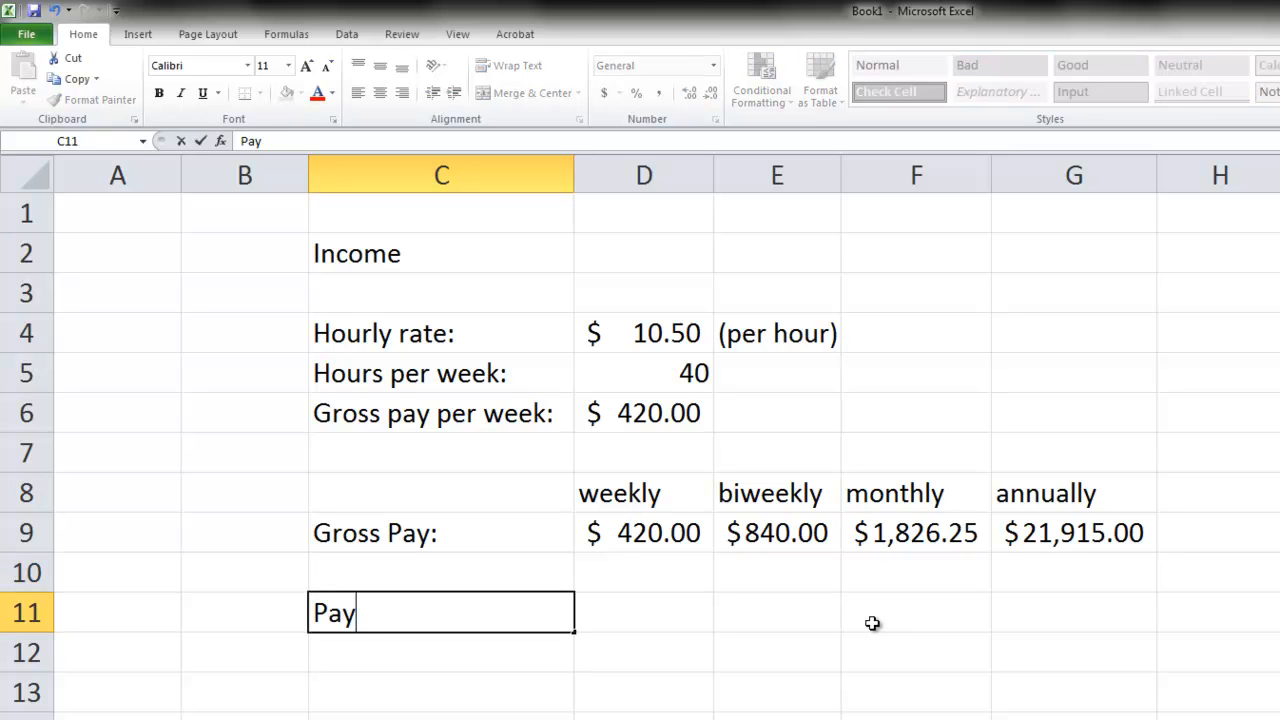
pyautogui.write(' stub')
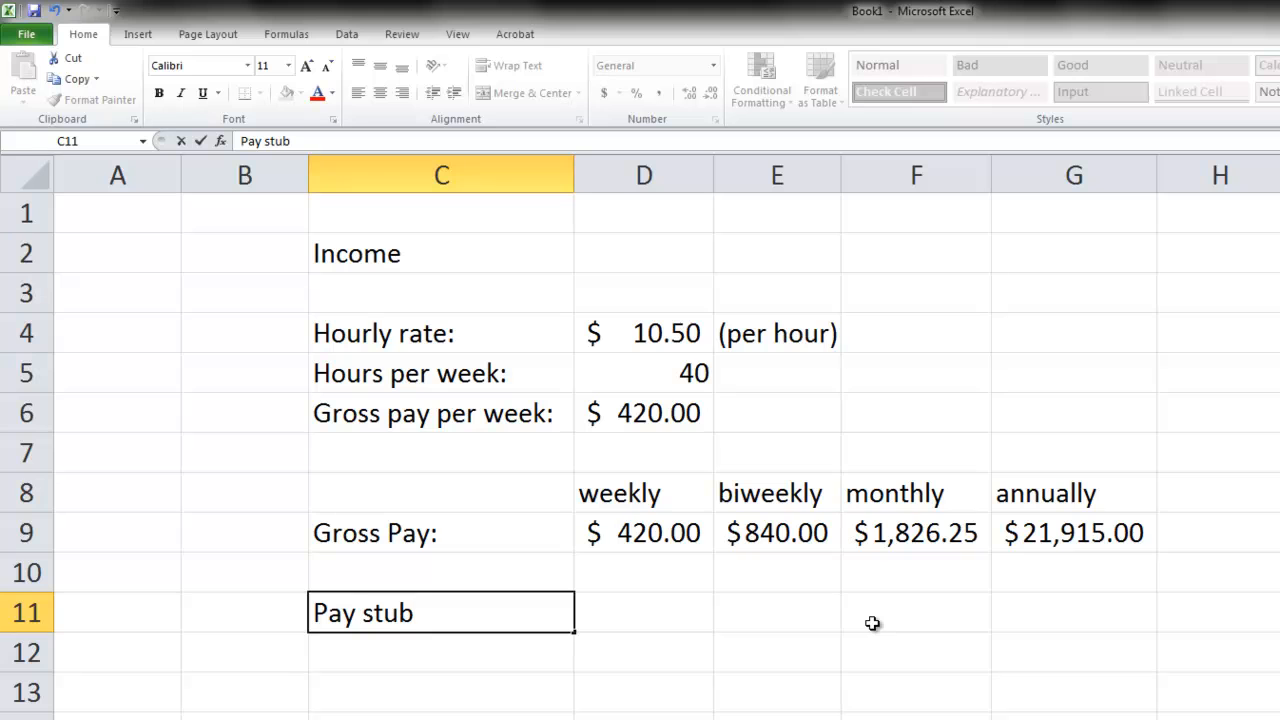
pyautogui.write(' deductions')
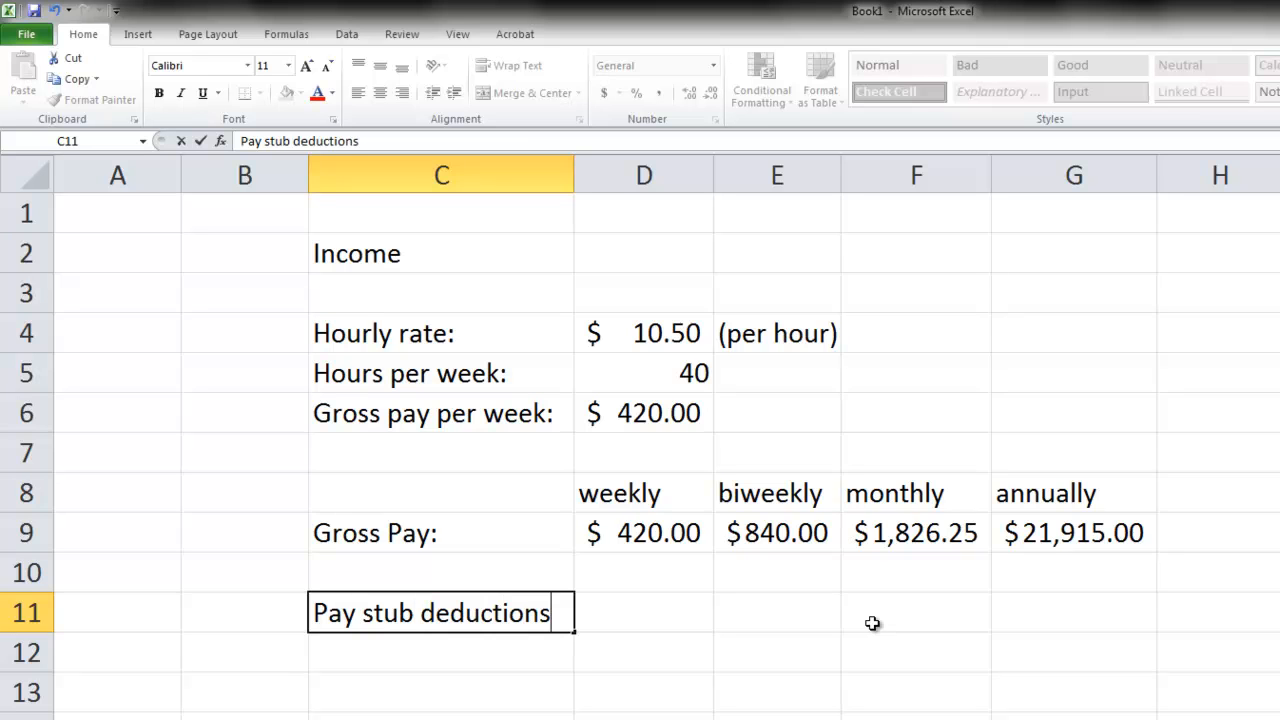
pyautogui.write(':')
pyautogui.press('Tab')
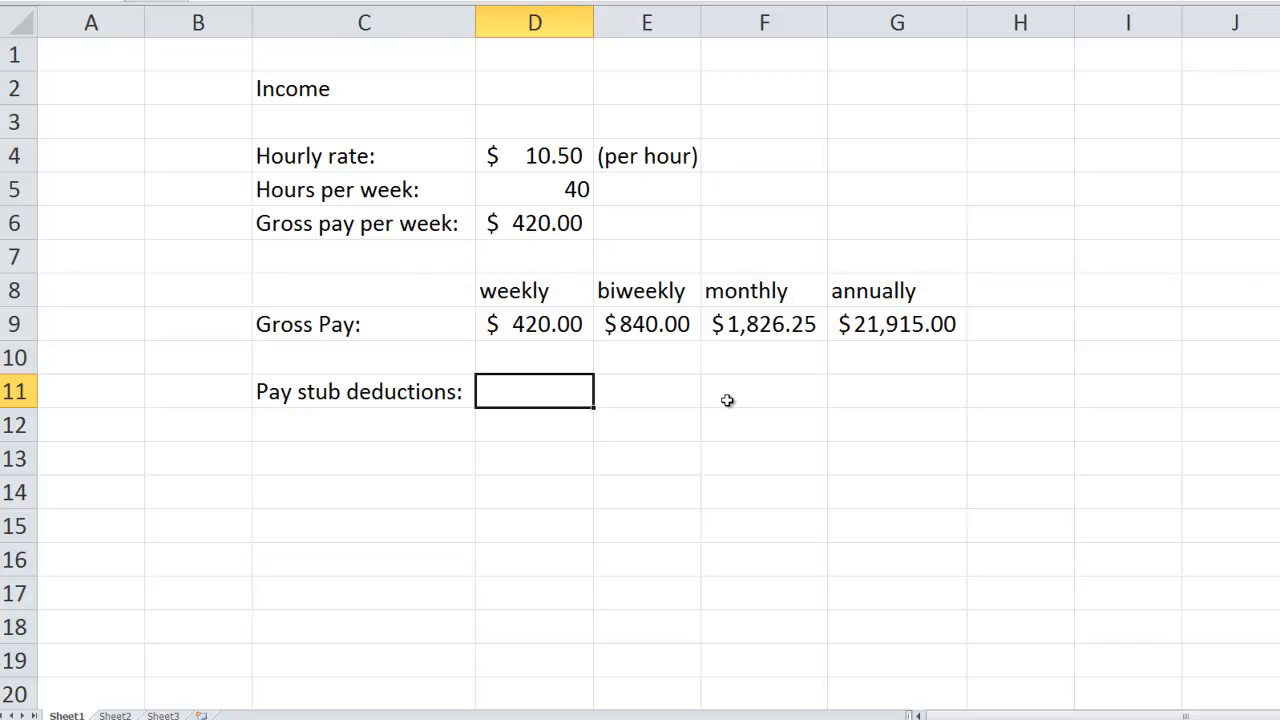
# - Add the deduction "Federal income tax" in cell C12 with a biweekly amount of $20 in cell E12
pyautogui.press('Tab')
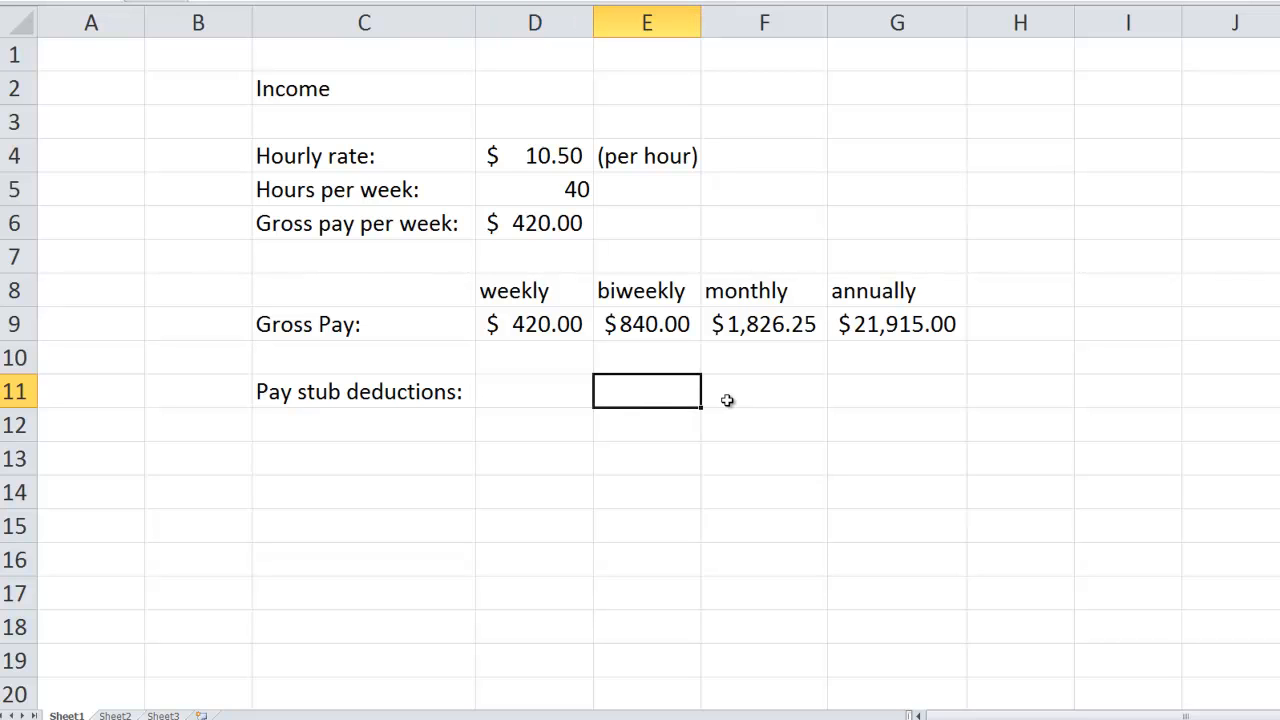
pyautogui.press('Down')
pyautogui.press('Left')
pyautogui.press('Left')
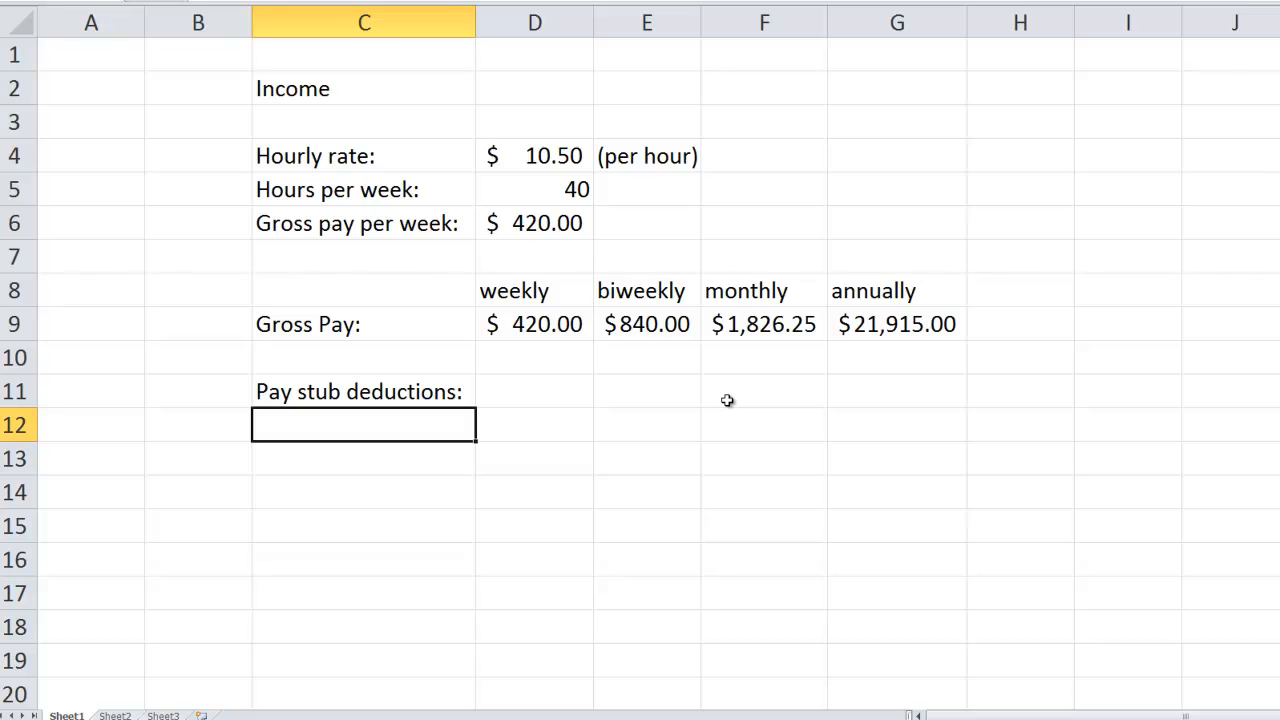
pyautogui.write('Fed')
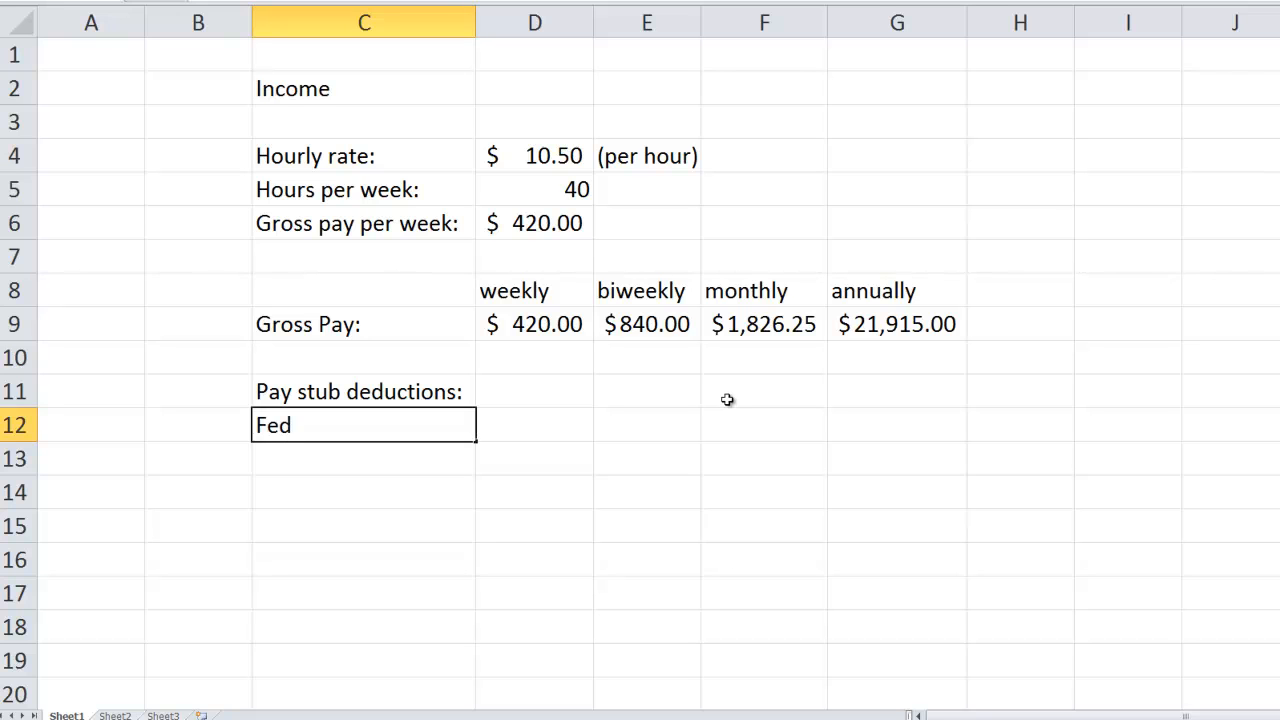
pyautogui.write('eral incom')
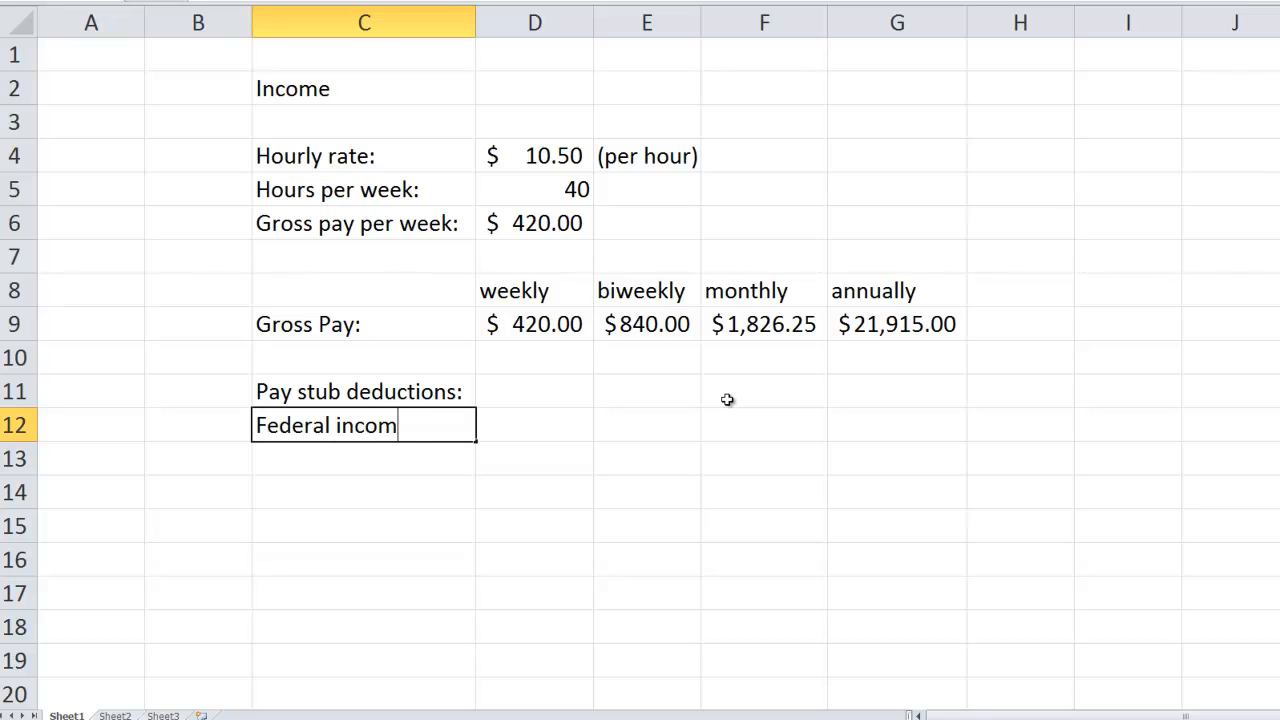
pyautogui.write('e tax')
pyautogui.press('Tab')
pyautogui.press('Tab')
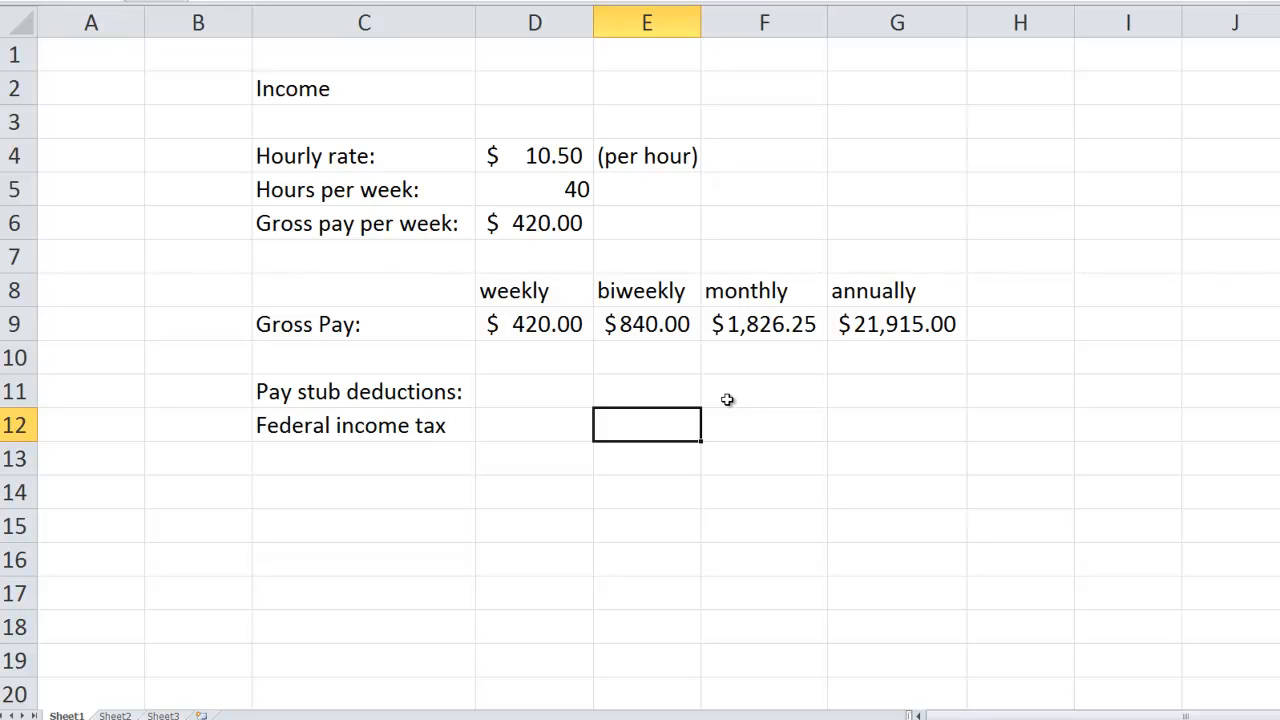
pyautogui.write('$20')
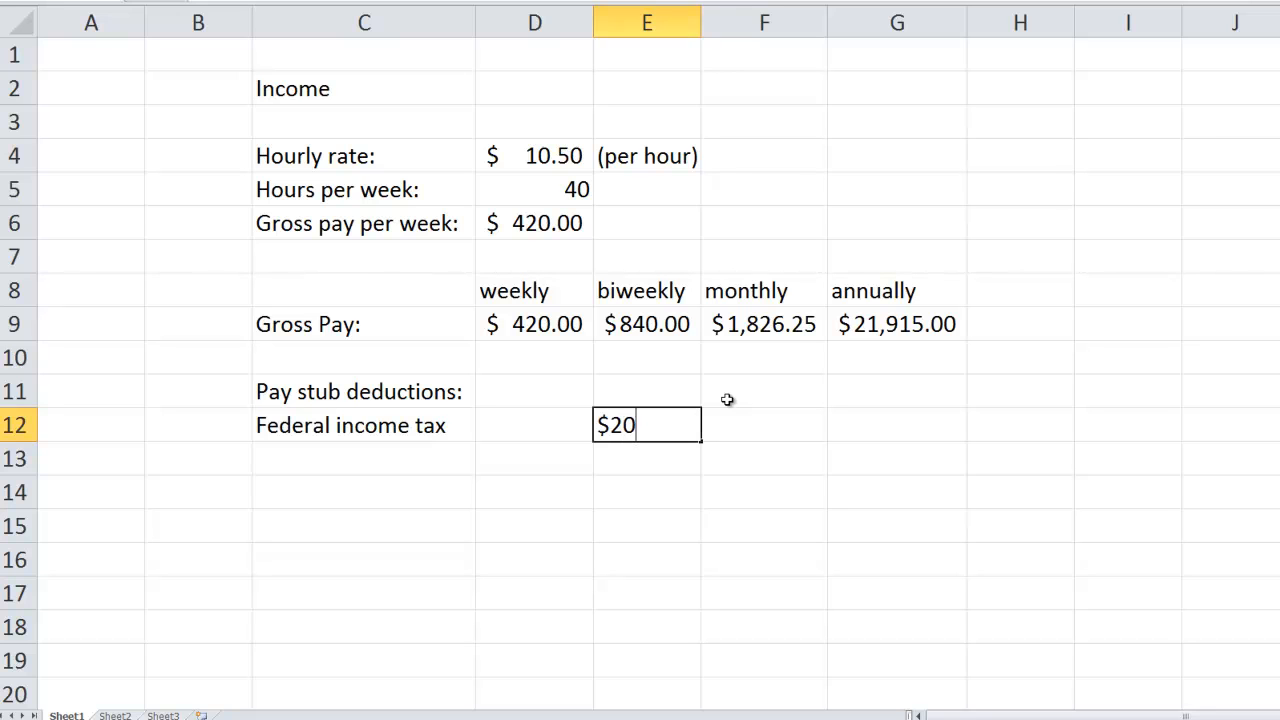
pyautogui.press('Return')
# - Add the deduction "FICA" in cell C13 with a biweekly amount of $10 in cell E13
pyautogui.press('Left')
pyautogui.press('Left')
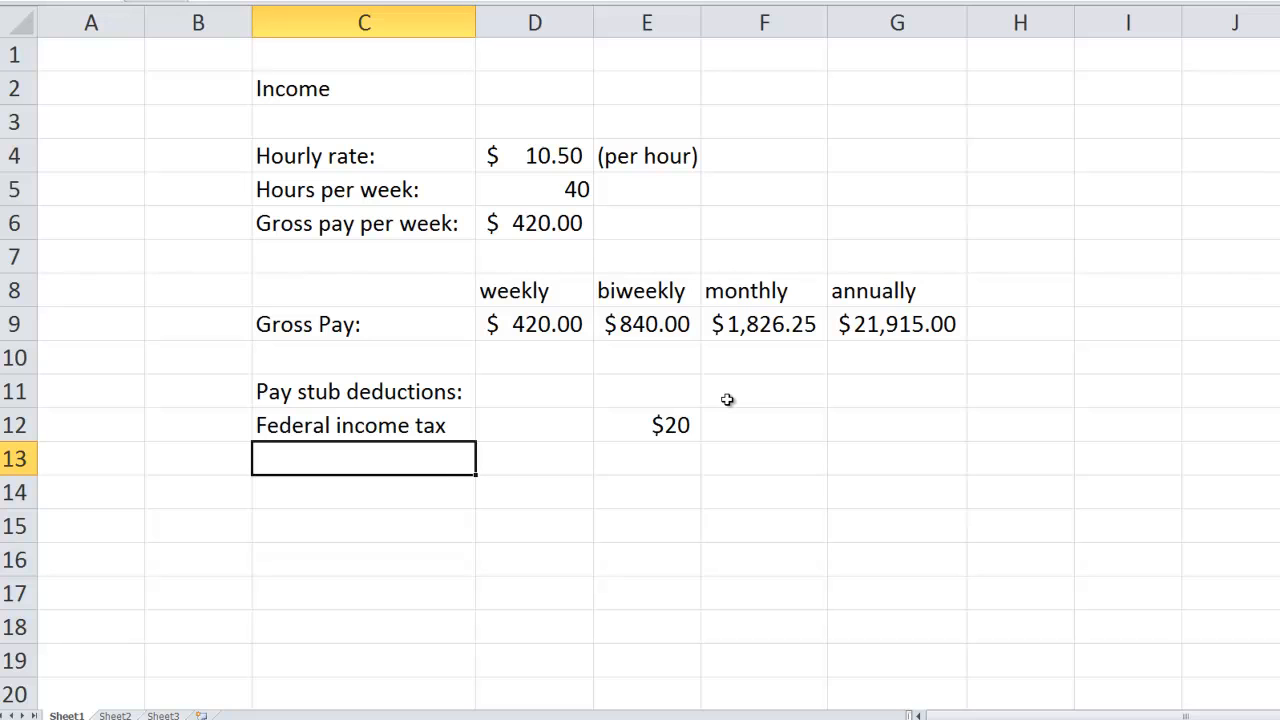
pyautogui.write('FICA')
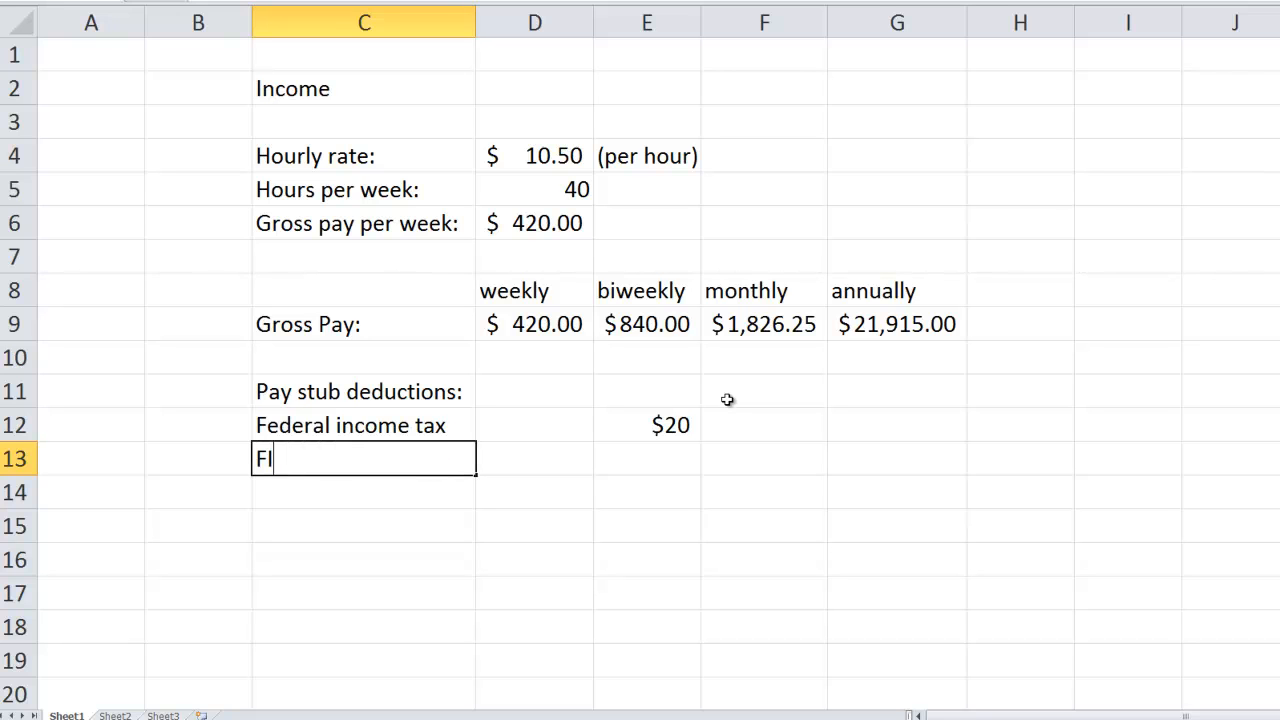
pyautogui.press('Tab')
pyautogui.press('Tab')
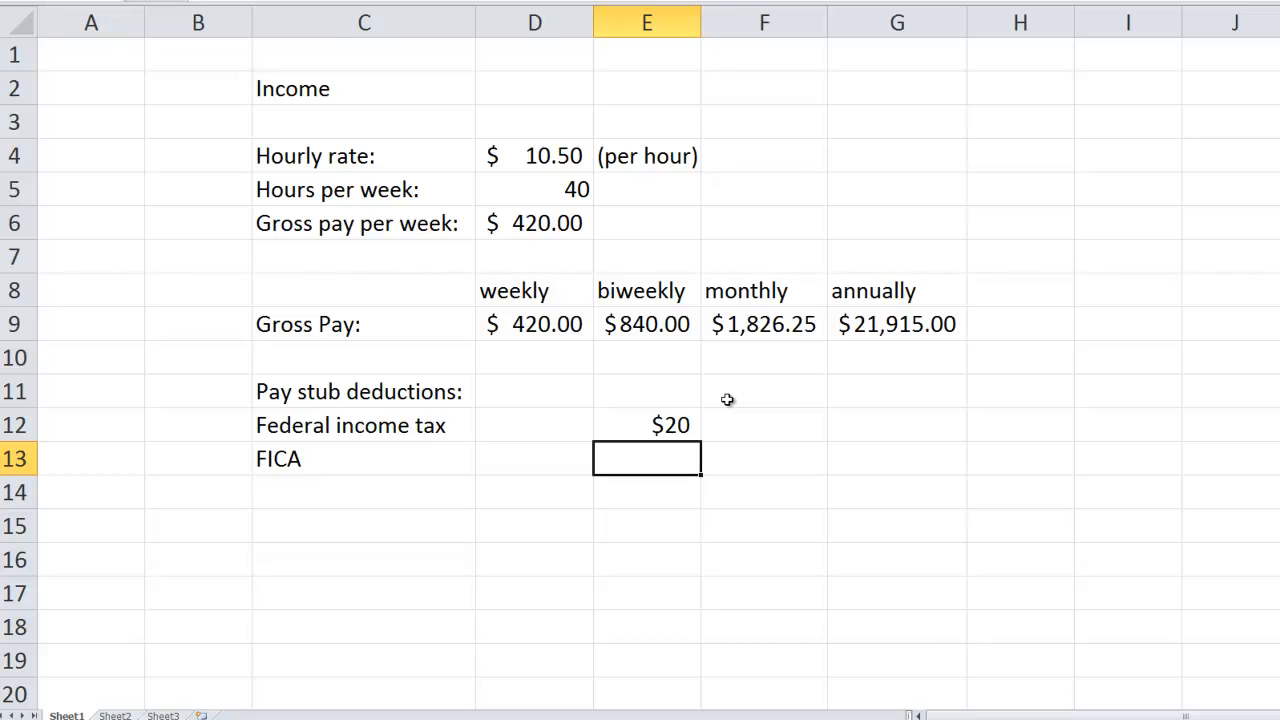
pyautogui.write('$10')
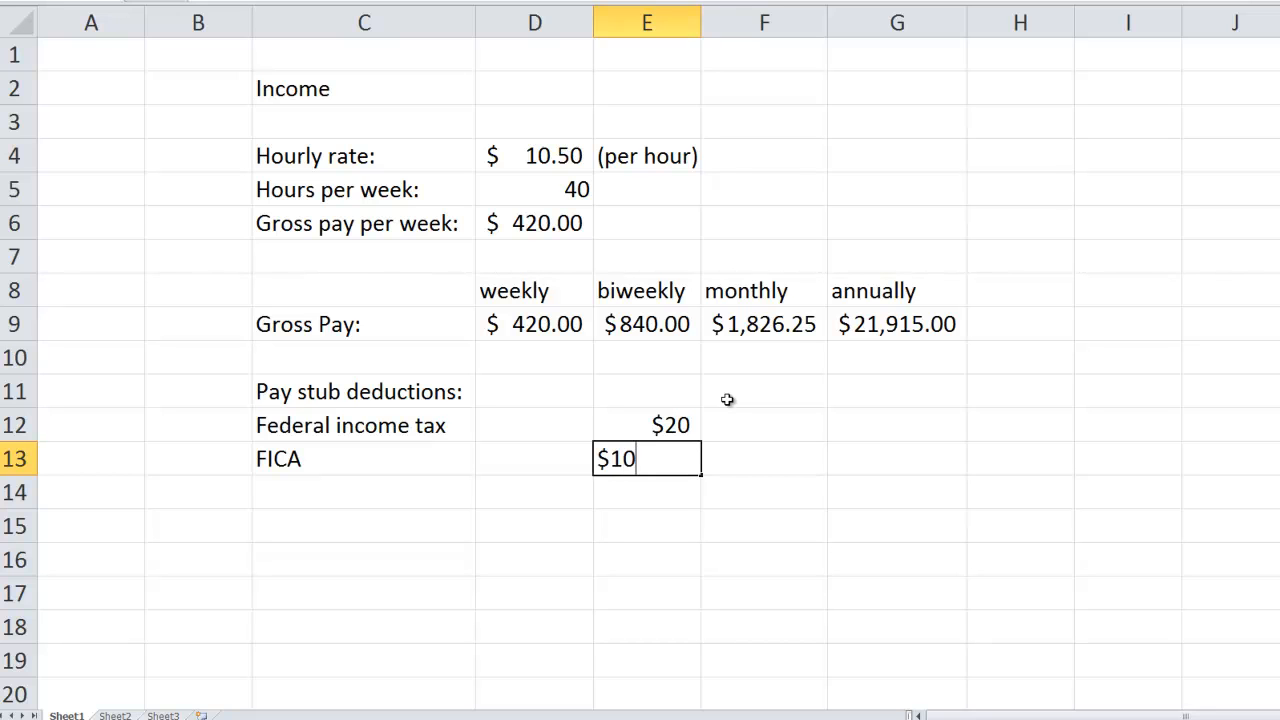
pyautogui.press('Return')
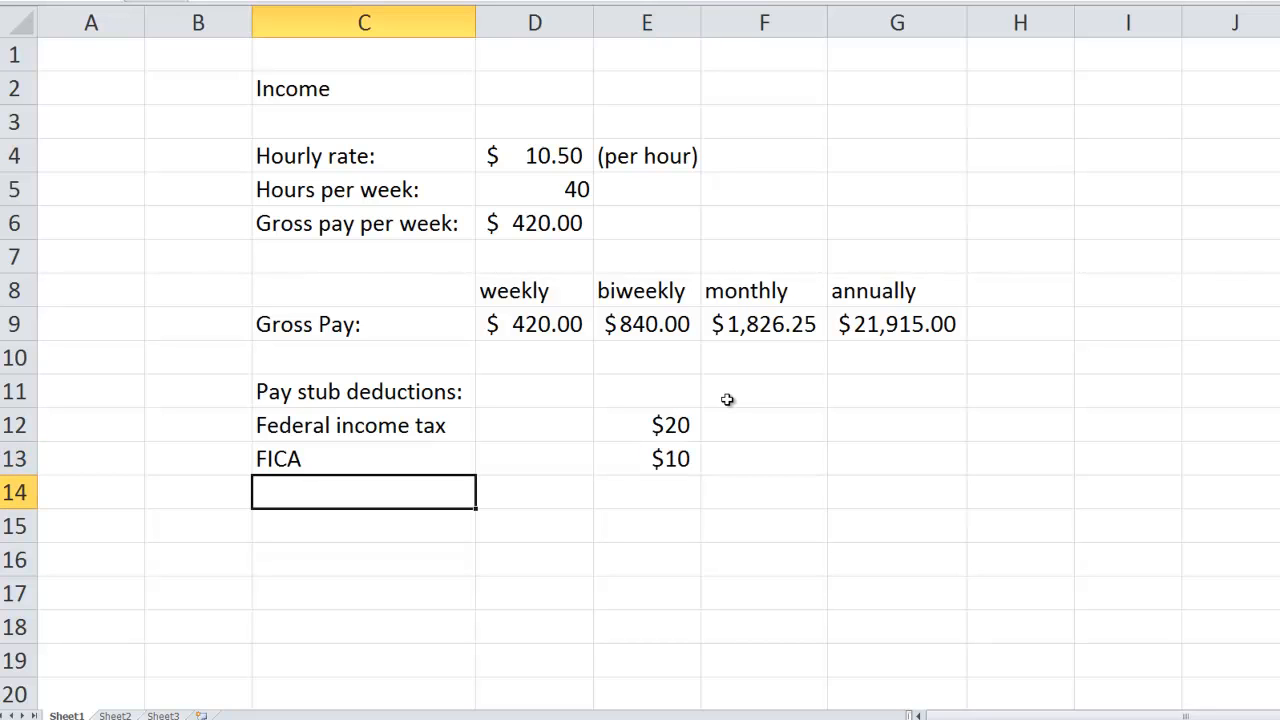
# - Add the deduction "State income tax" in cell C14 with a biweekly amount of $5 in cell E14
pyautogui.write('Stat')
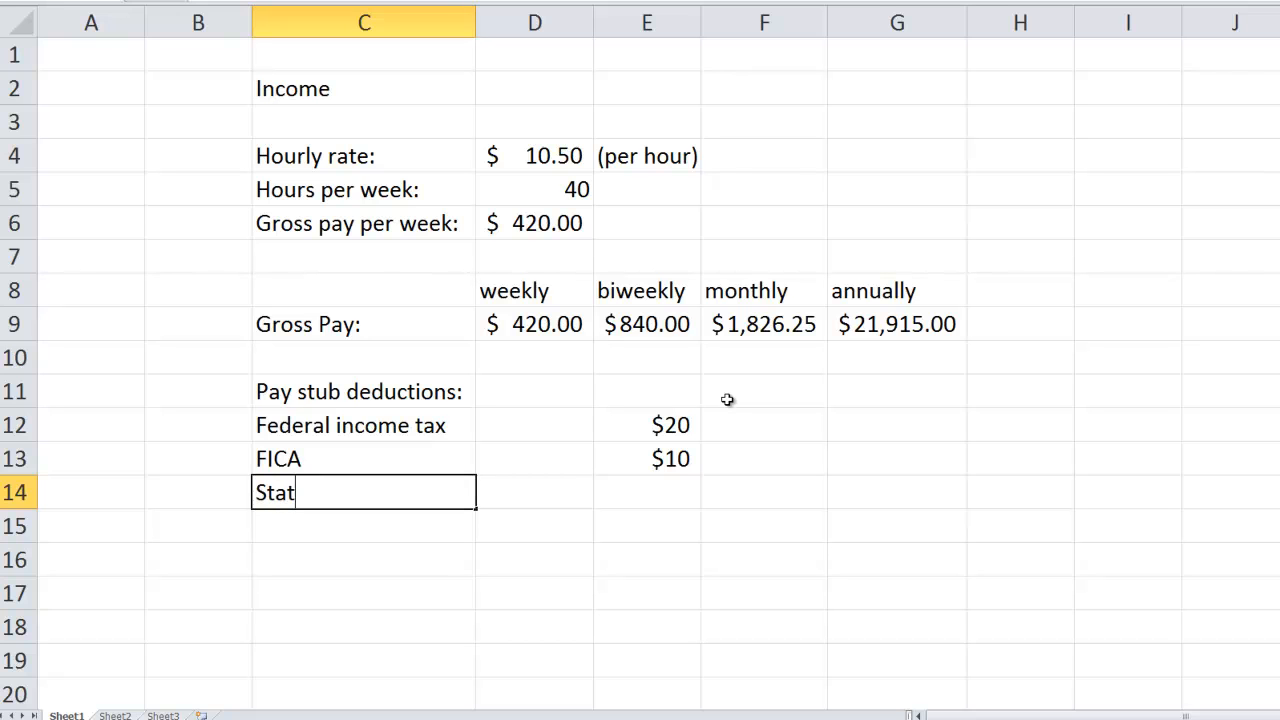
pyautogui.write('e income tax')
pyautogui.press('Tab')
pyautogui.press('Tab')
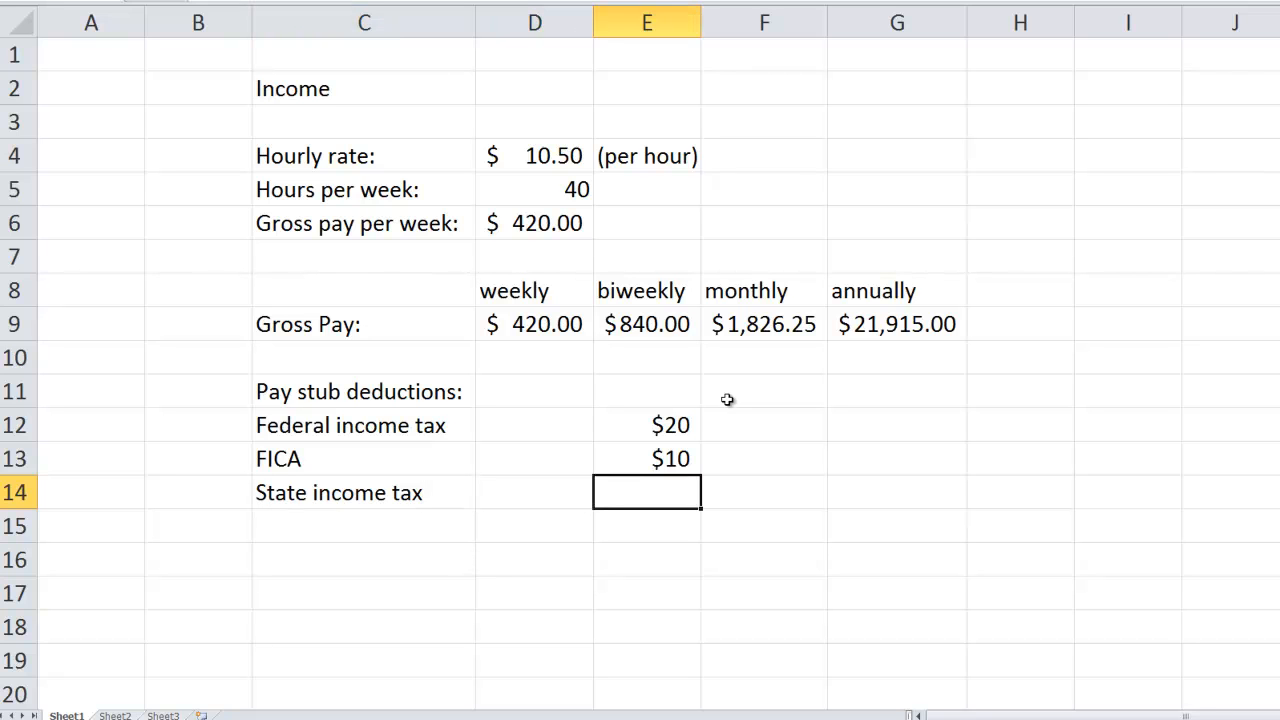
pyautogui.write('$5')
pyautogui.press('Return')
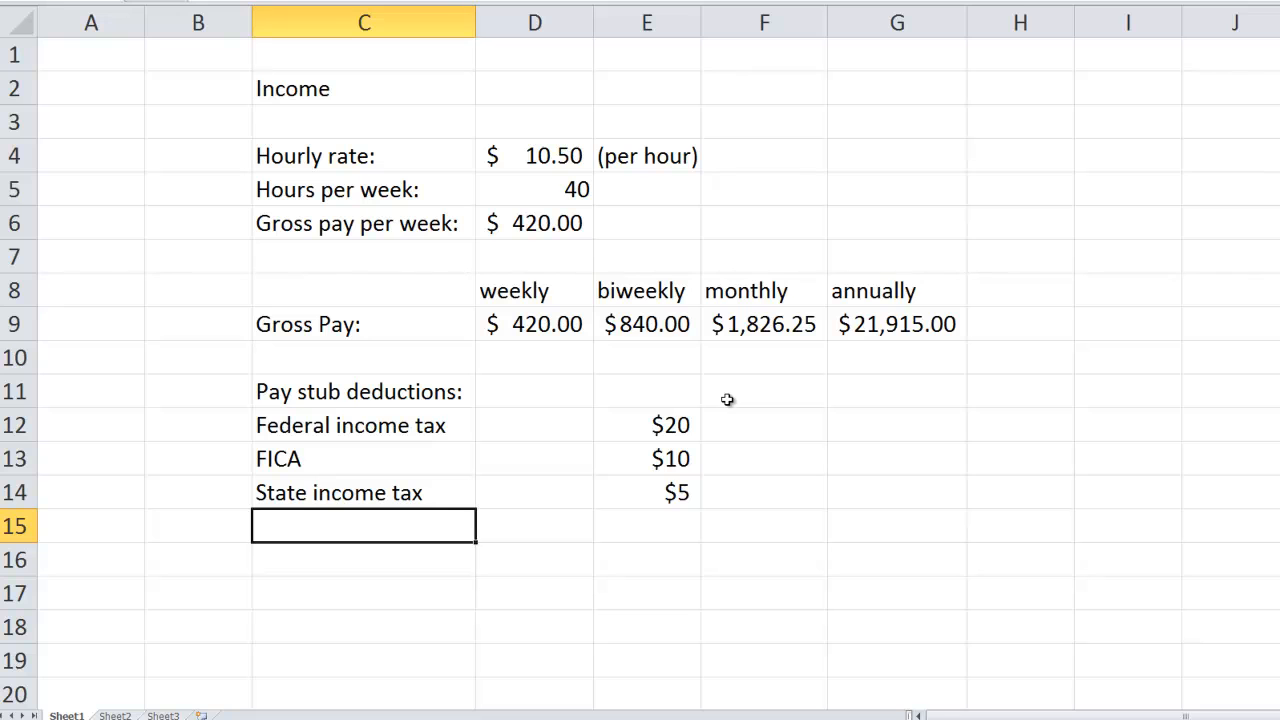
# - Add the deduction "Health benefits" in cell C15 with a biweekly amount of $25 in cell E15
pyautogui.write('Helath')
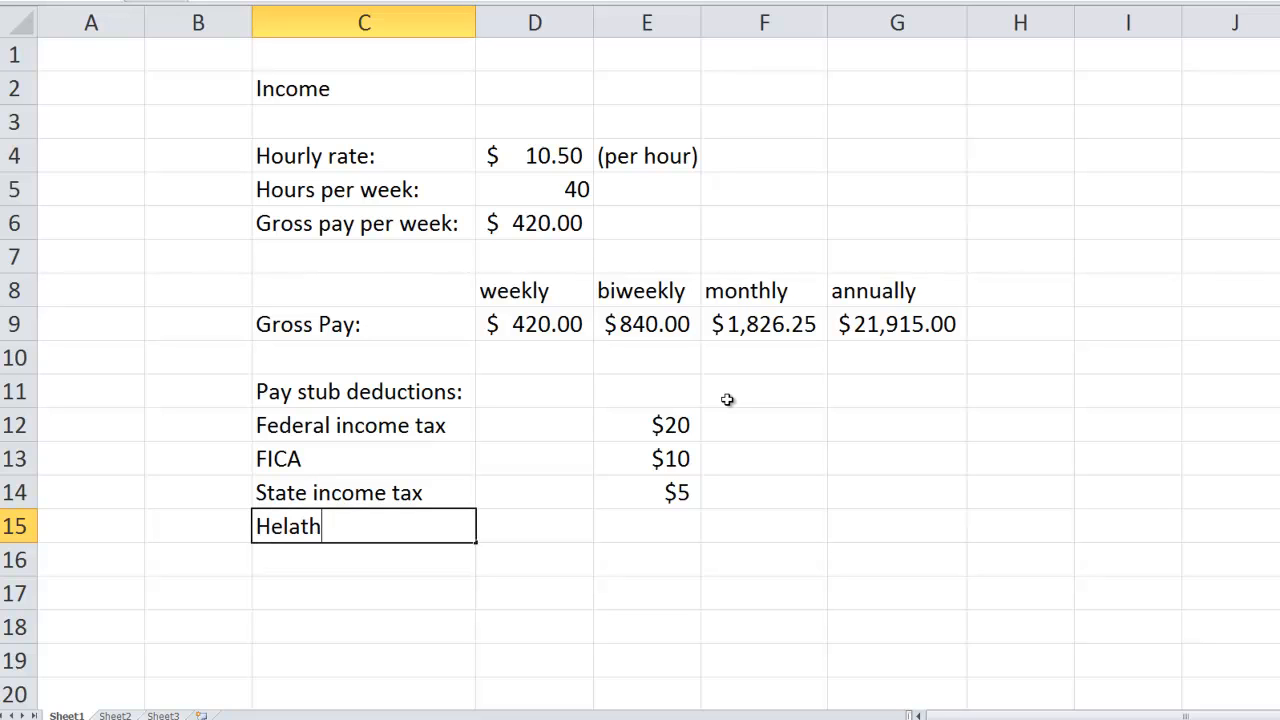
pyautogui.press('BackSpace')
pyautogui.press('BackSpace')
pyautogui.press('BackSpace')
pyautogui.press('BackSpace')
pyautogui.write('alth benefits')
pyautogui.press('Tab')
pyautogui.press('Tab')
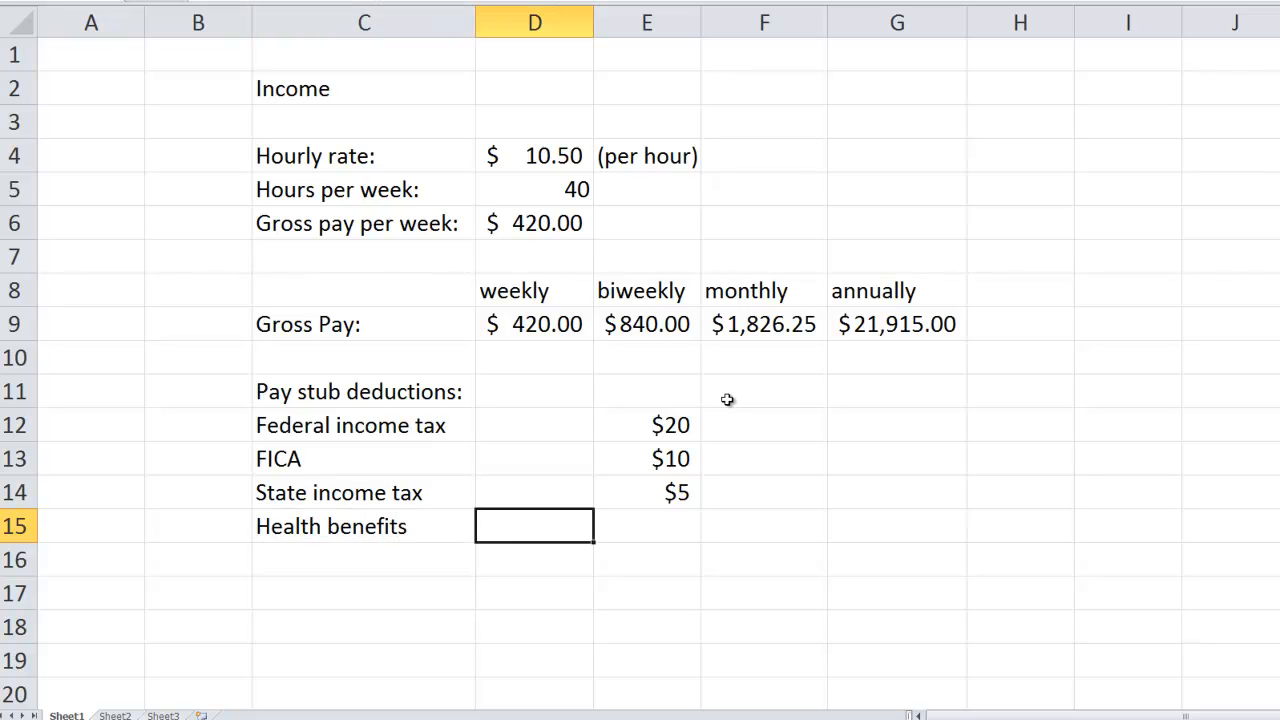
pyautogui.write('$25')
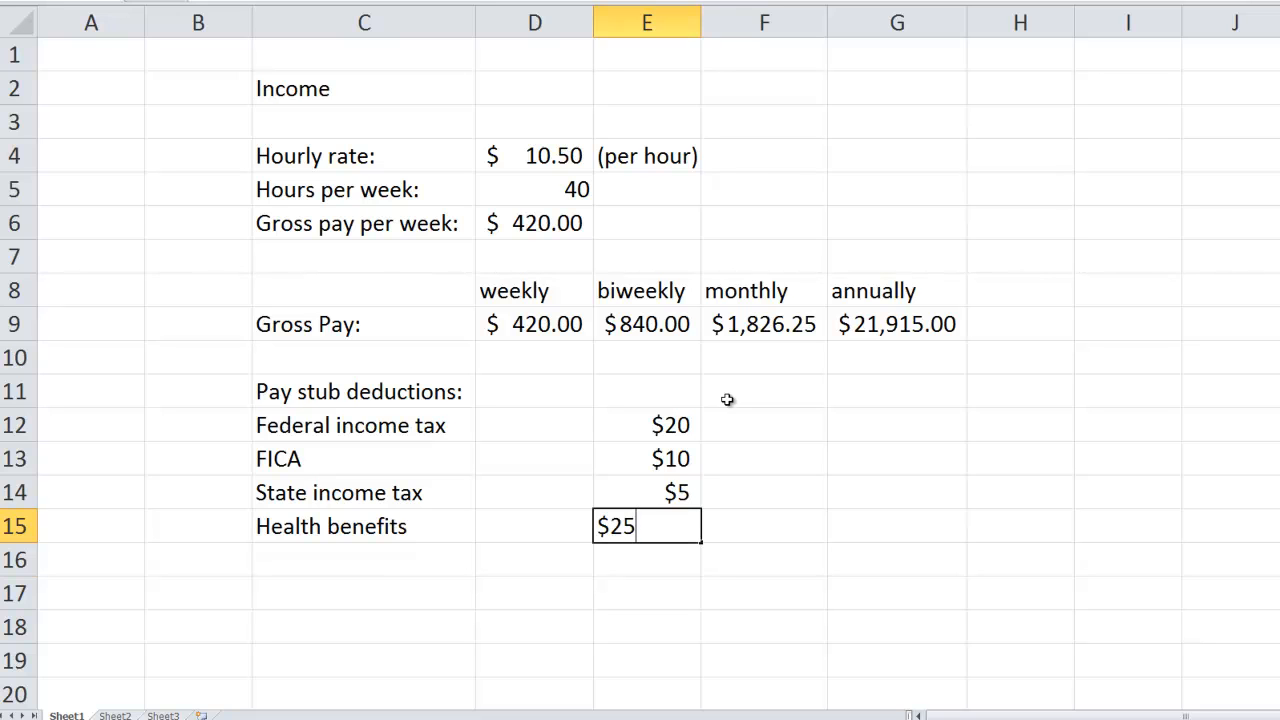
pyautogui.press('Return')
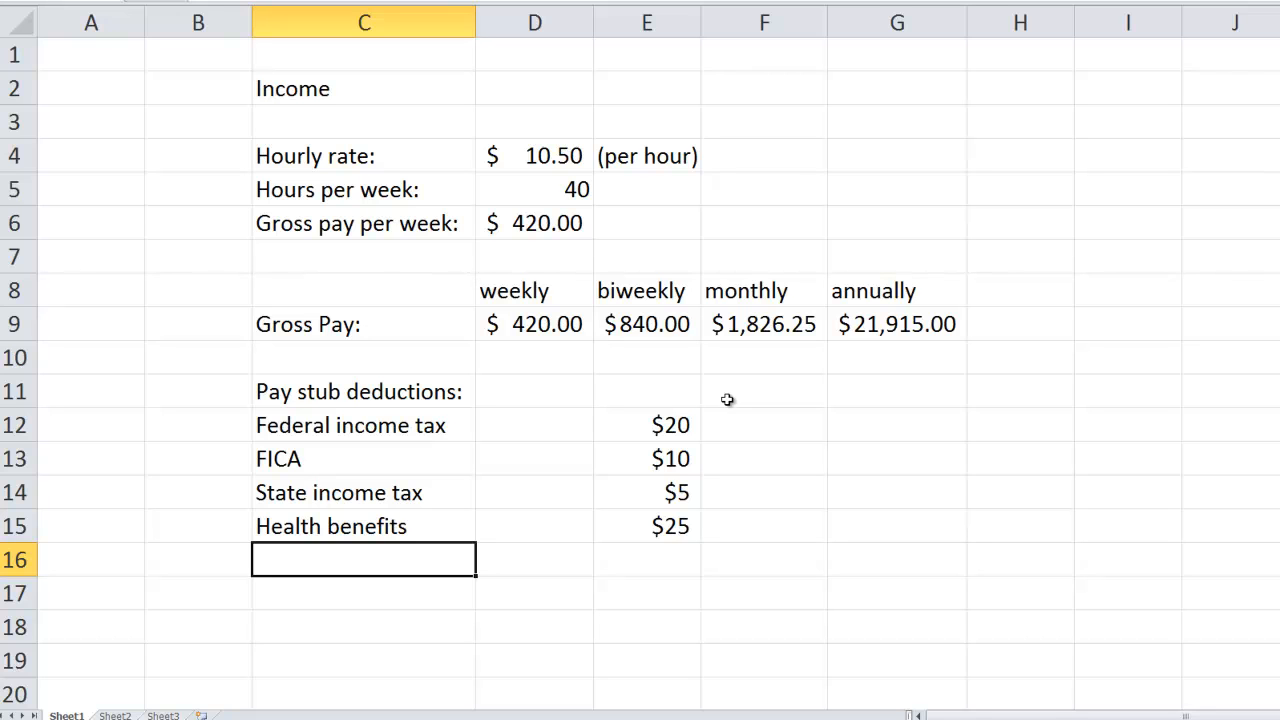
# - Add the deduction "Union dues" in cell C16 with a biweekly amount of $10 in cell E16
pyautogui.write('Union ')
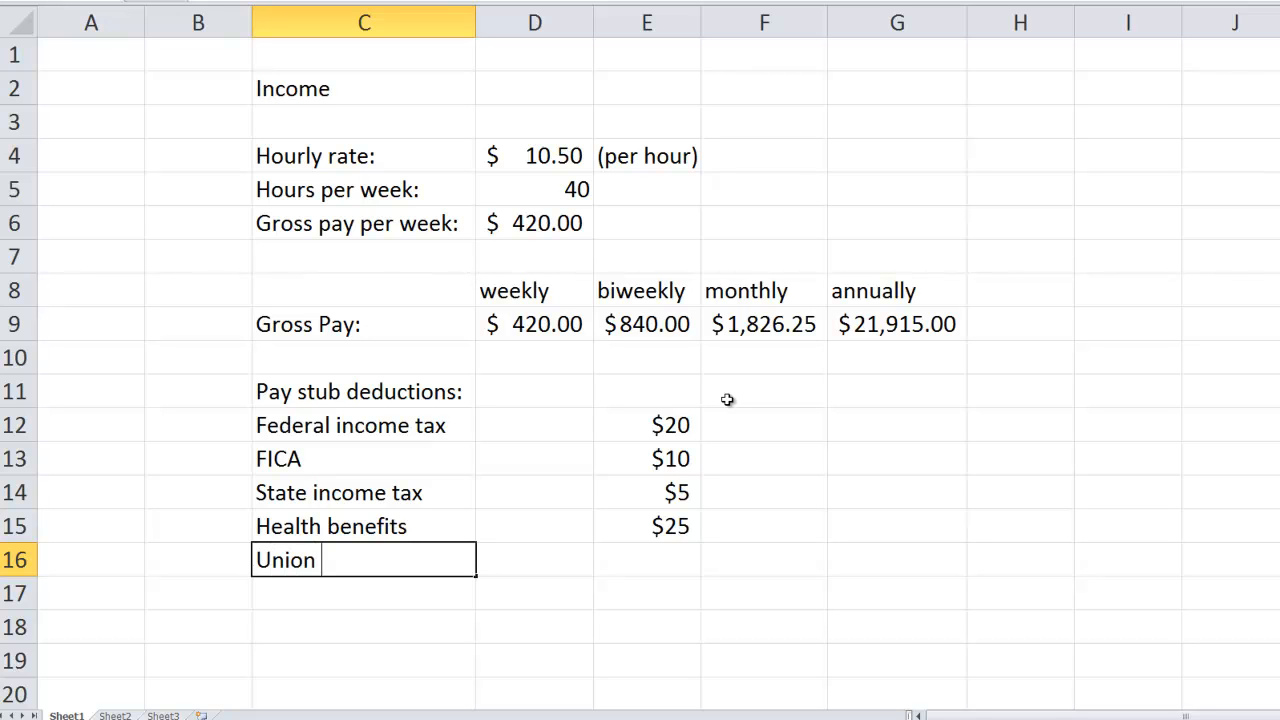
pyautogui.write('dues')
pyautogui.press('Tab')
pyautogui.press('Tab')
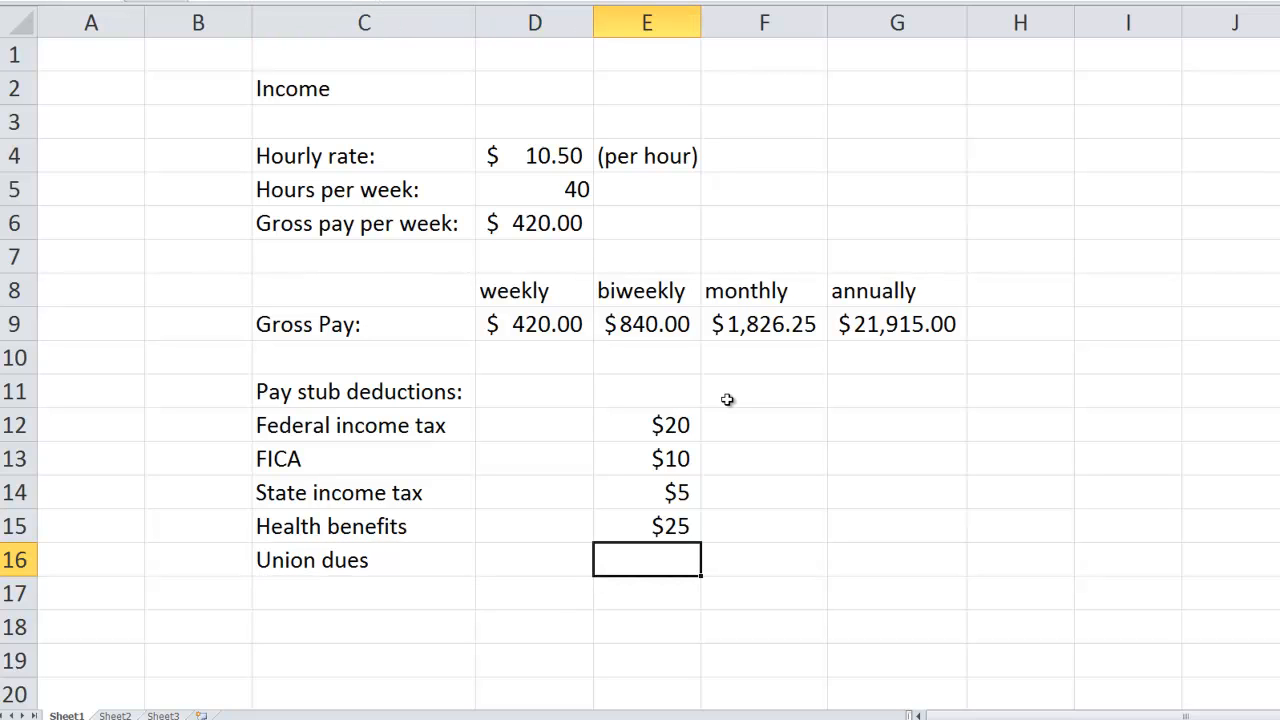
pyautogui.write('$10')
pyautogui.click(690, 418)
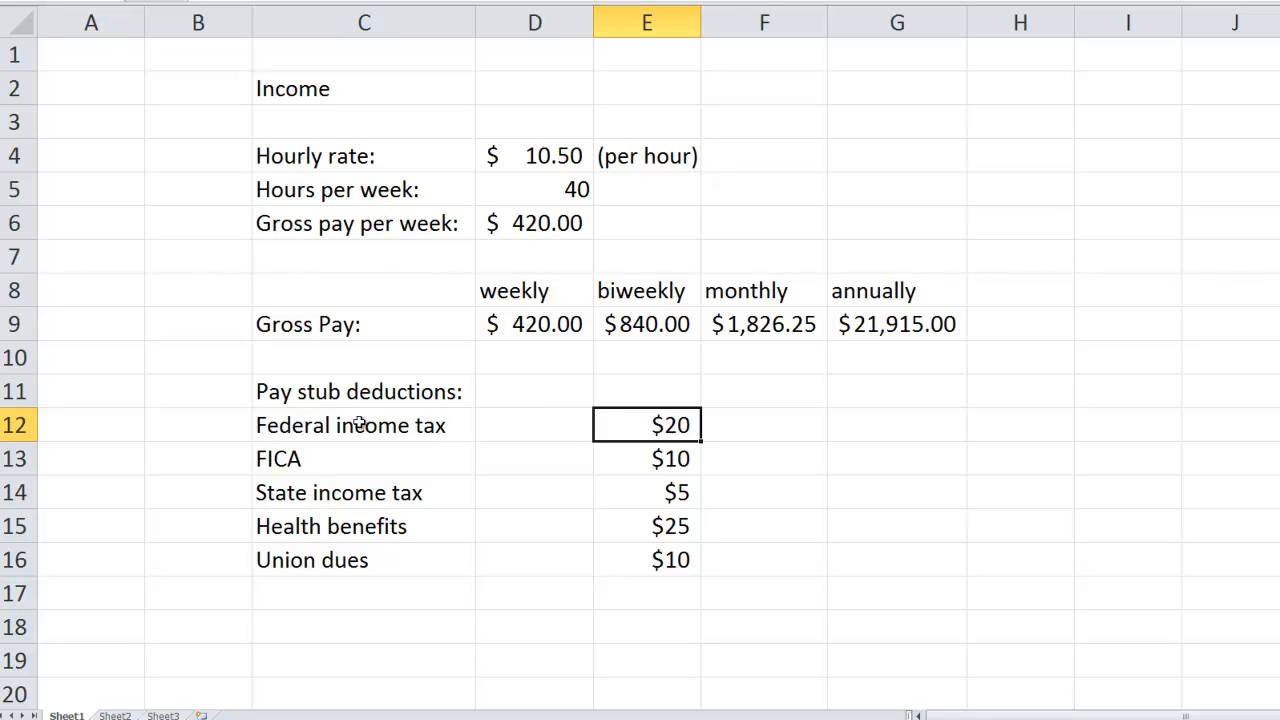
# - Enter the rate 3% in cell B12, beside the Federal income tax label
pyautogui.click(213, 425)
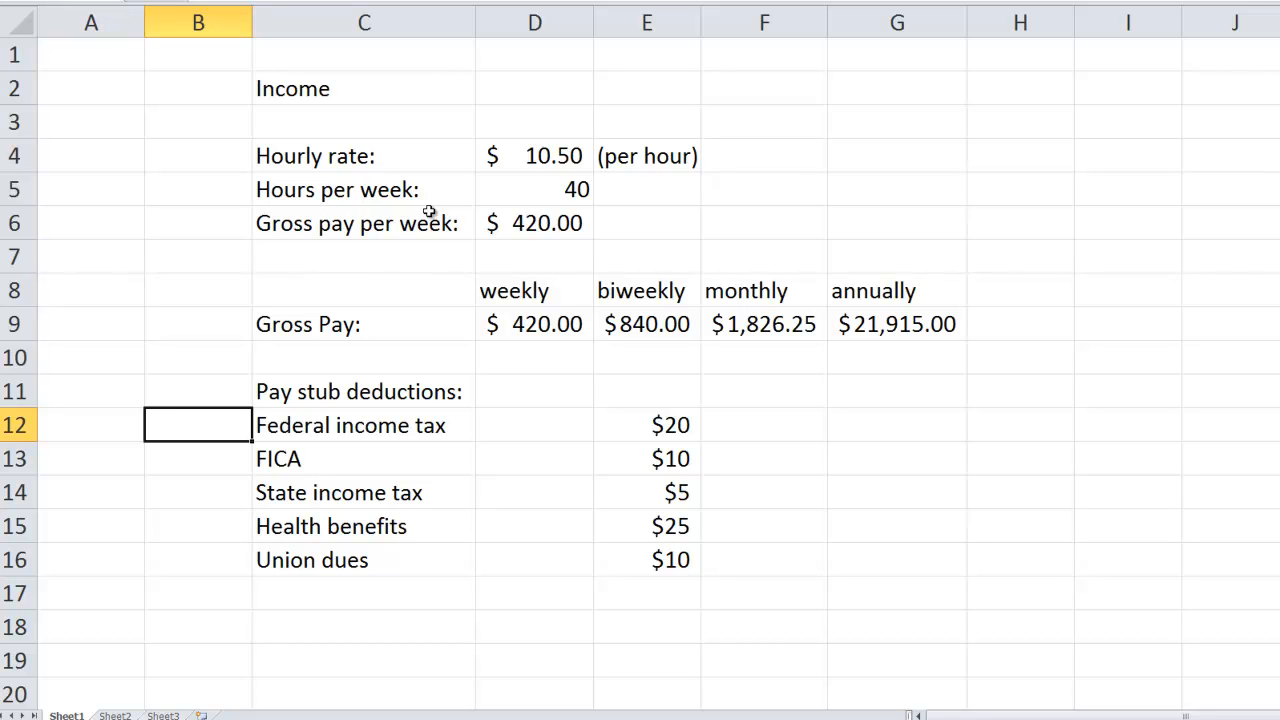
pyautogui.write('3%')
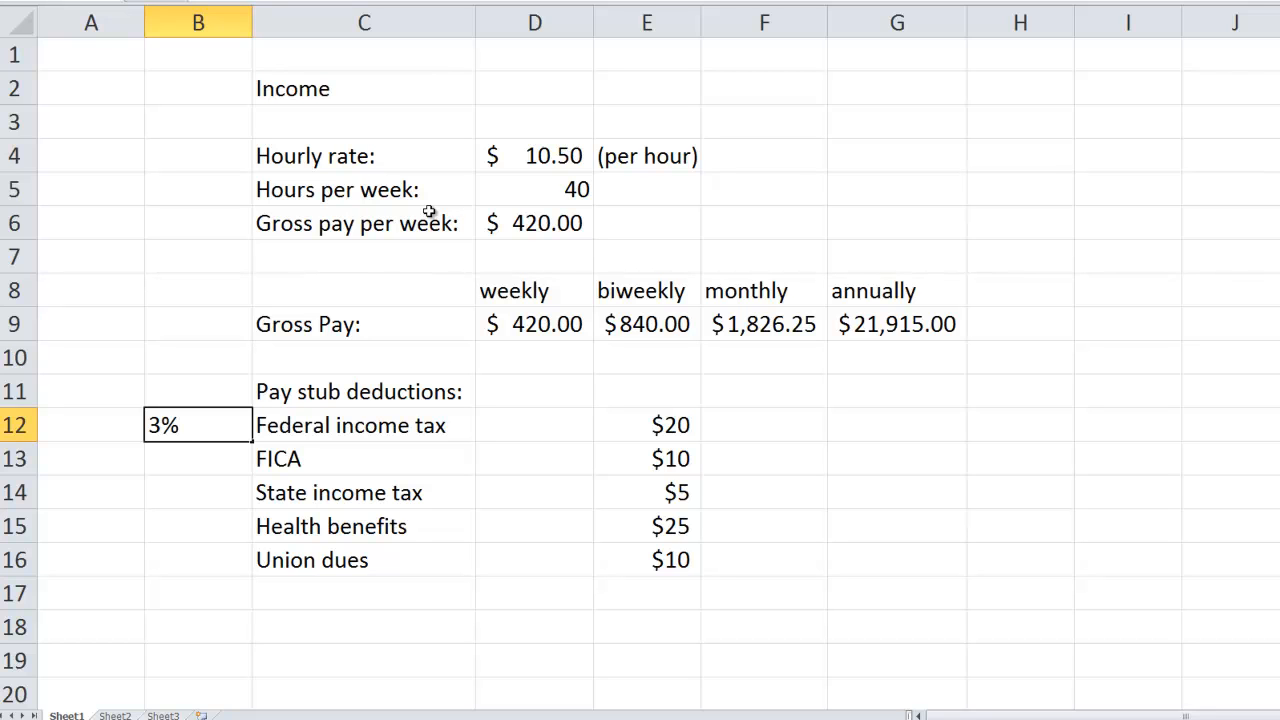
pyautogui.press('Return')
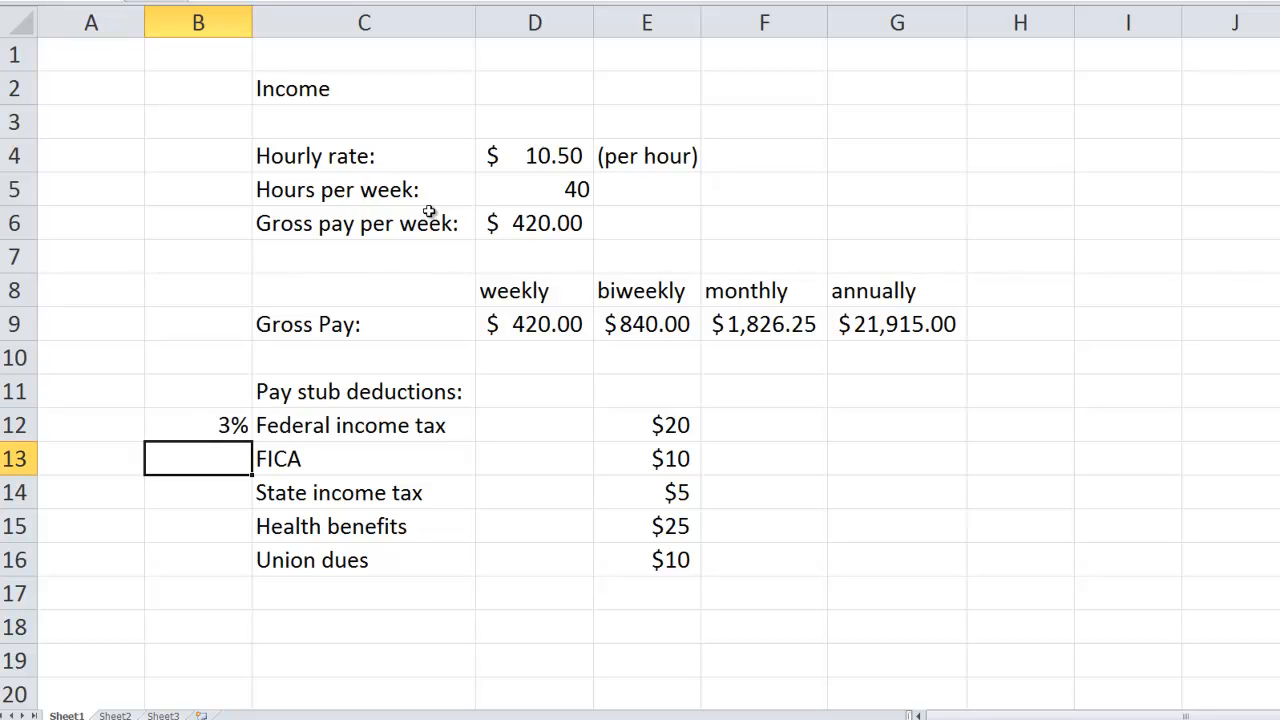
# - Enter the remaining deduction rates in column B: 2% in B13, 1% in B14, 4% in B15 and 2% in B16
pyautogui.write('2%')
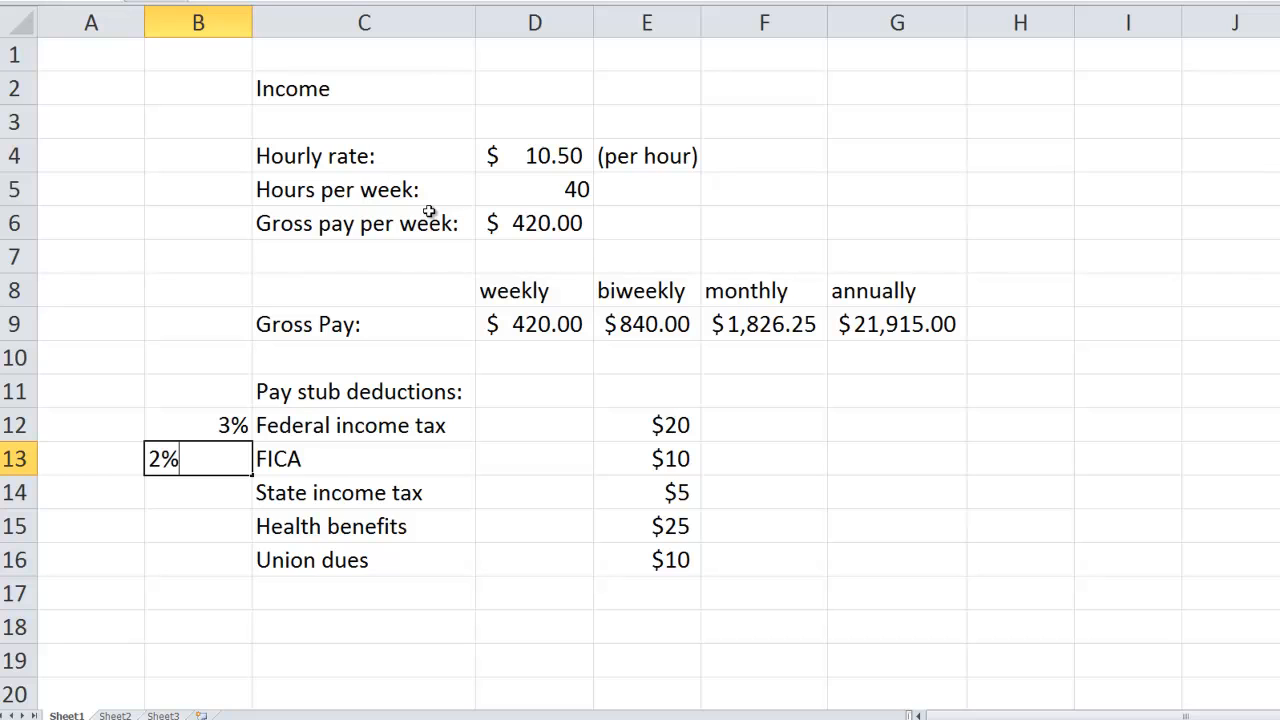
pyautogui.press('Return')
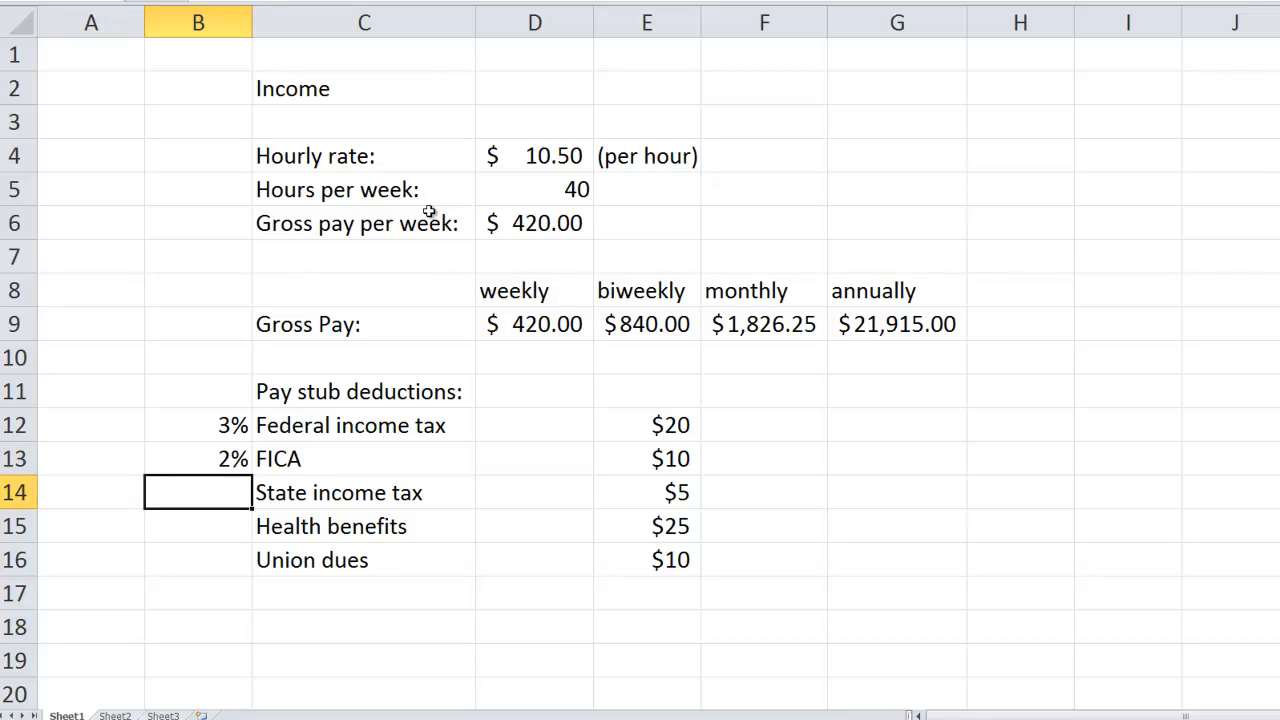
pyautogui.write('1%')
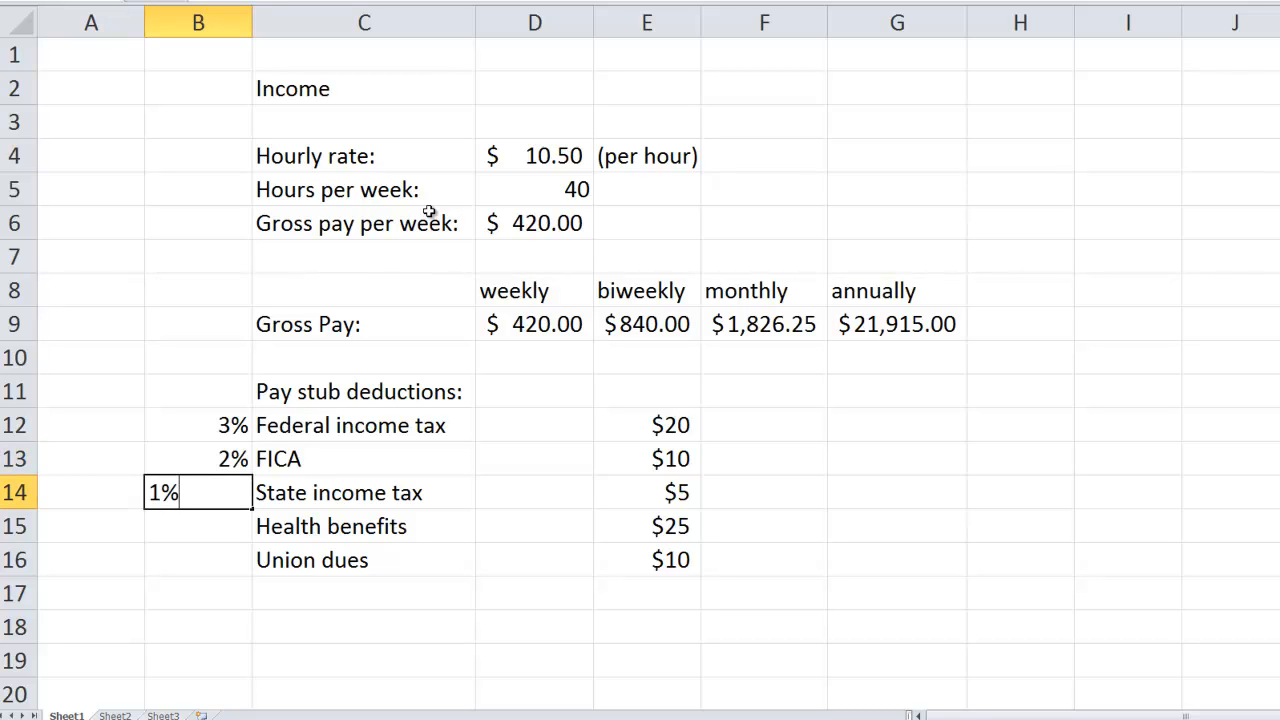
pyautogui.press('Return')
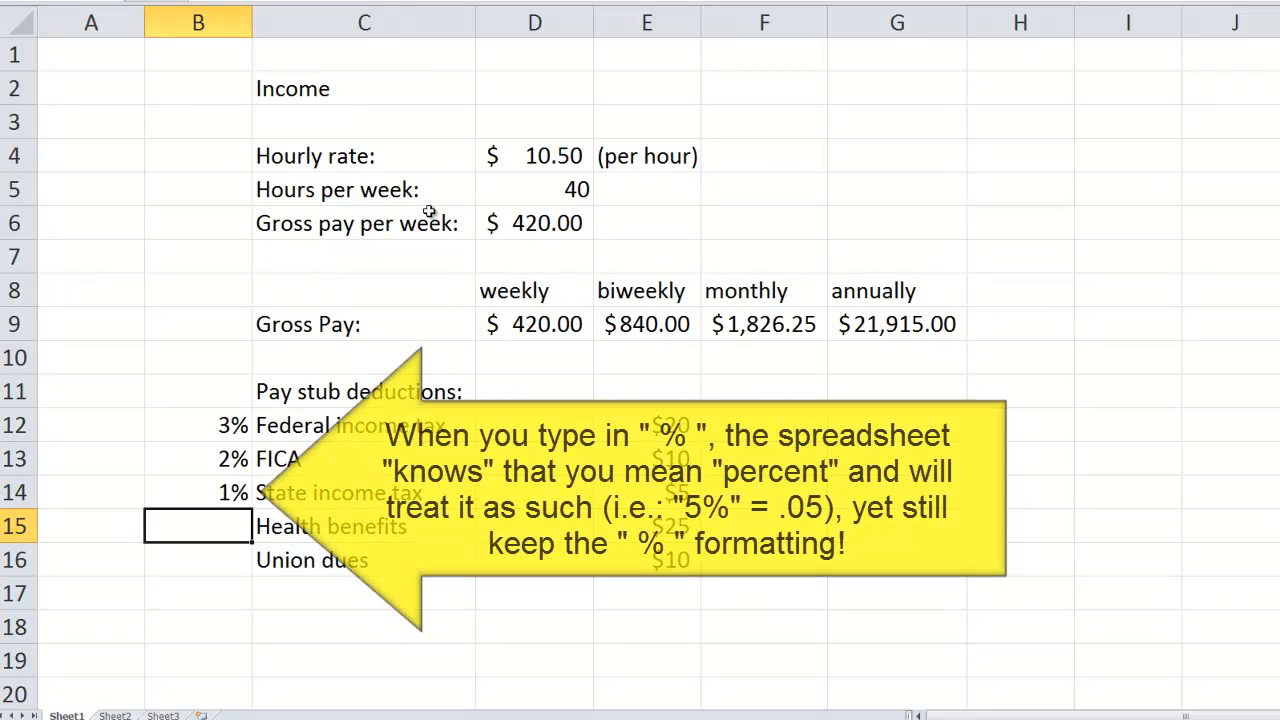
pyautogui.write('4%')
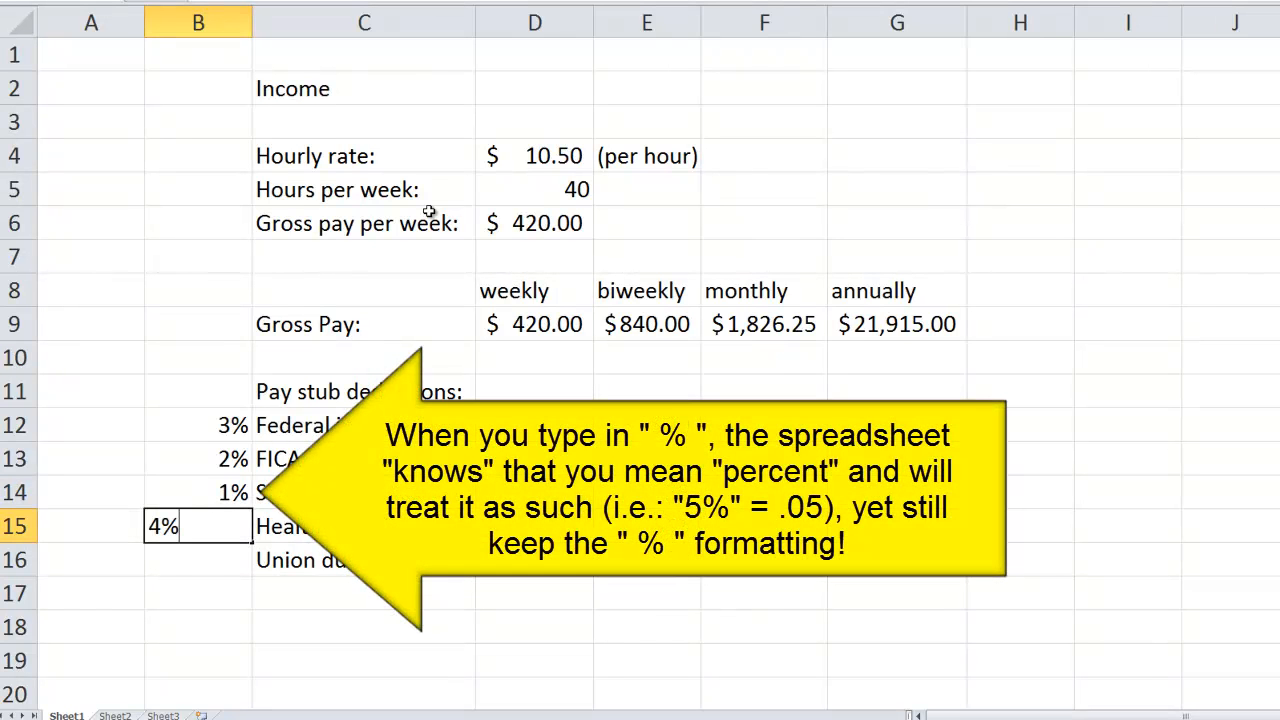
pyautogui.press('Return')
pyautogui.write('2%')
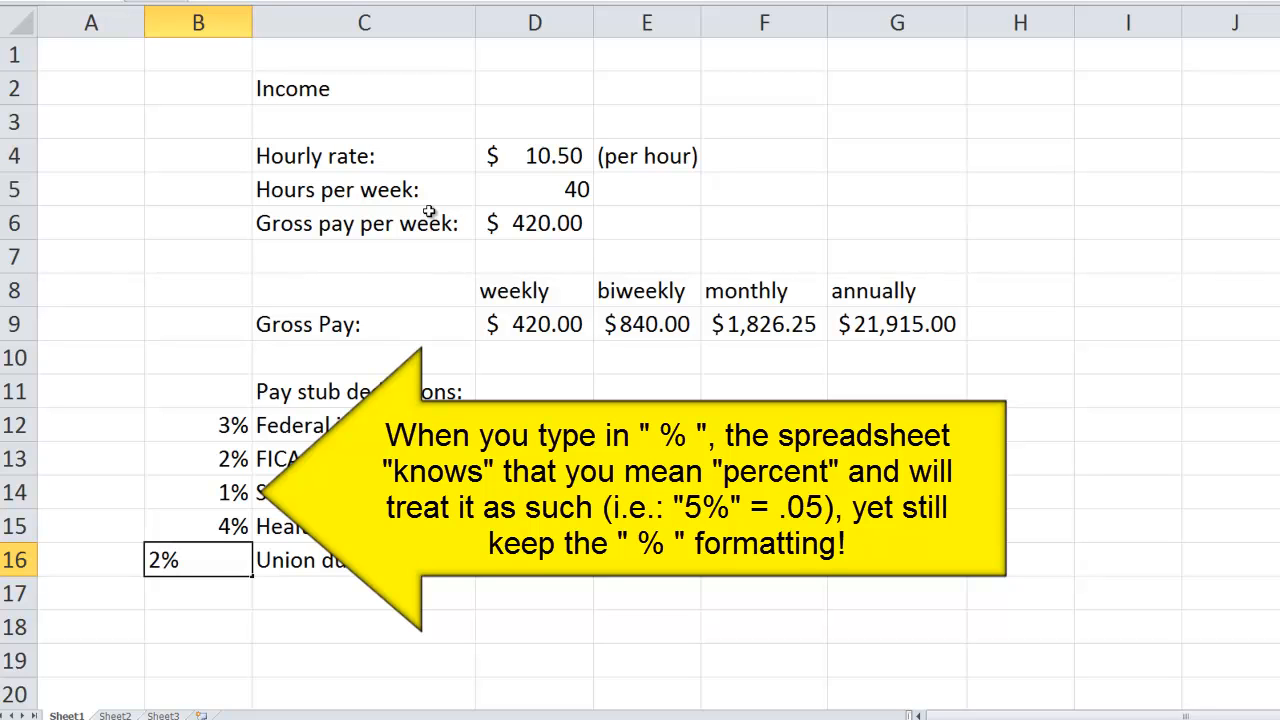
pyautogui.press('Tab')
pyautogui.press('Tab')
pyautogui.press('Tab')
# - Calculate the biweekly Federal income tax in cell E12 with the formula =E9*B12
pyautogui.press('Up')
pyautogui.press('Up')
pyautogui.press('Up')
pyautogui.press('Up')
pyautogui.press('Up')
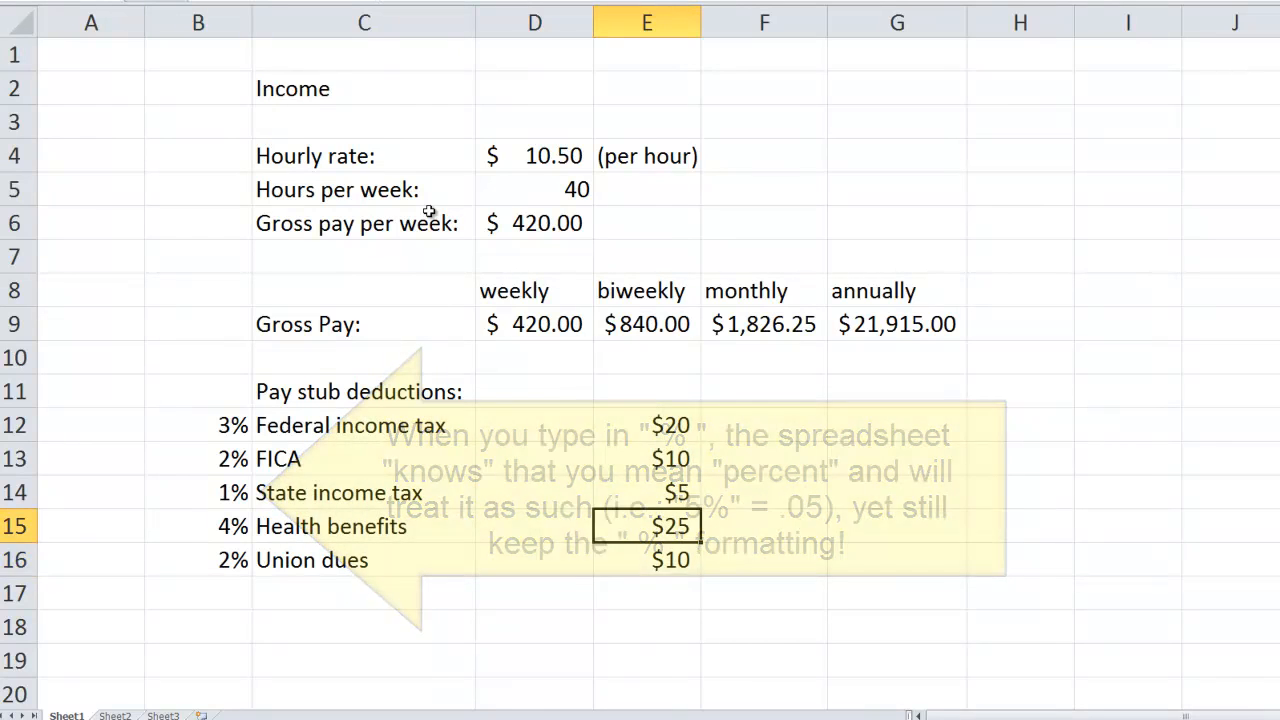
pyautogui.press('Down')
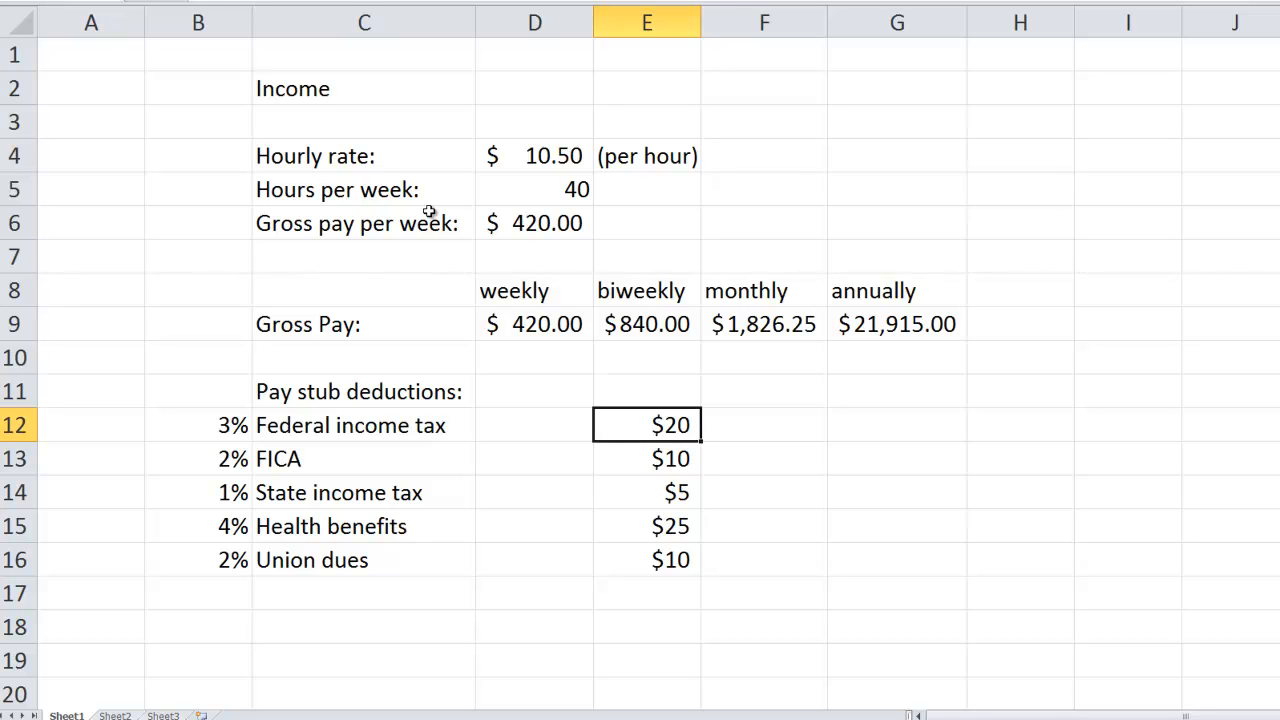
pyautogui.write('=')
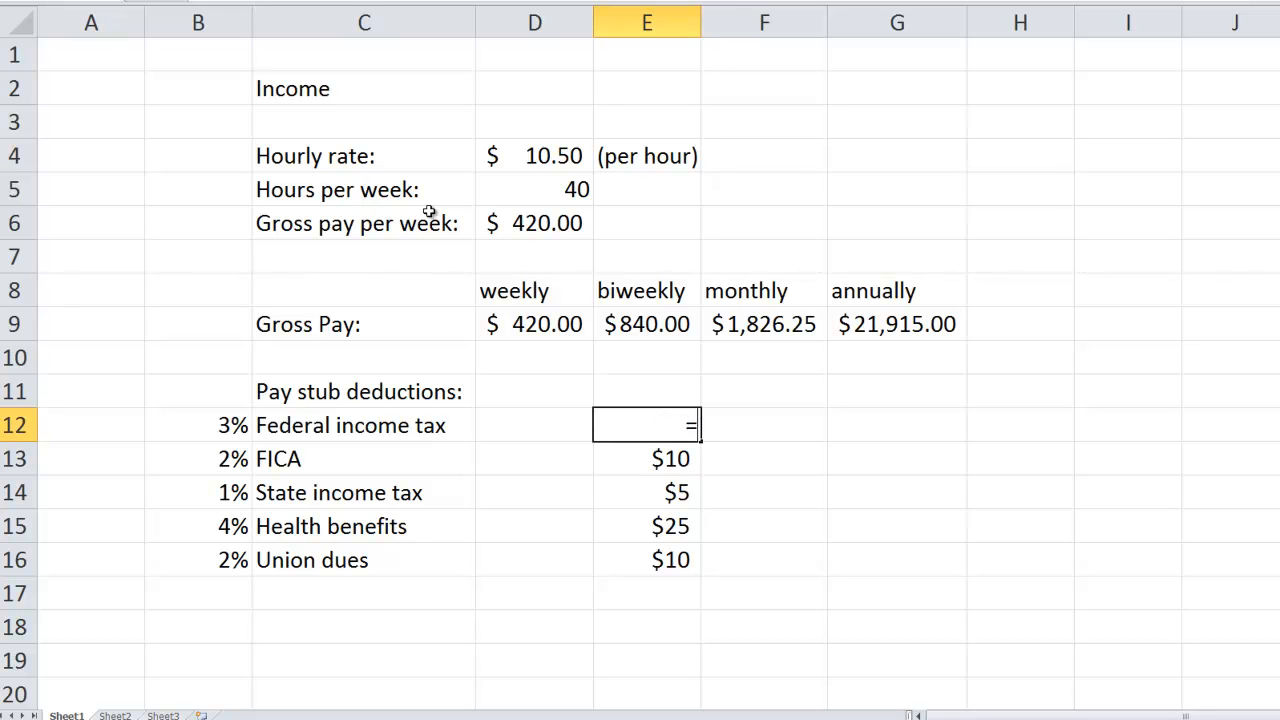
pyautogui.click(641, 324)
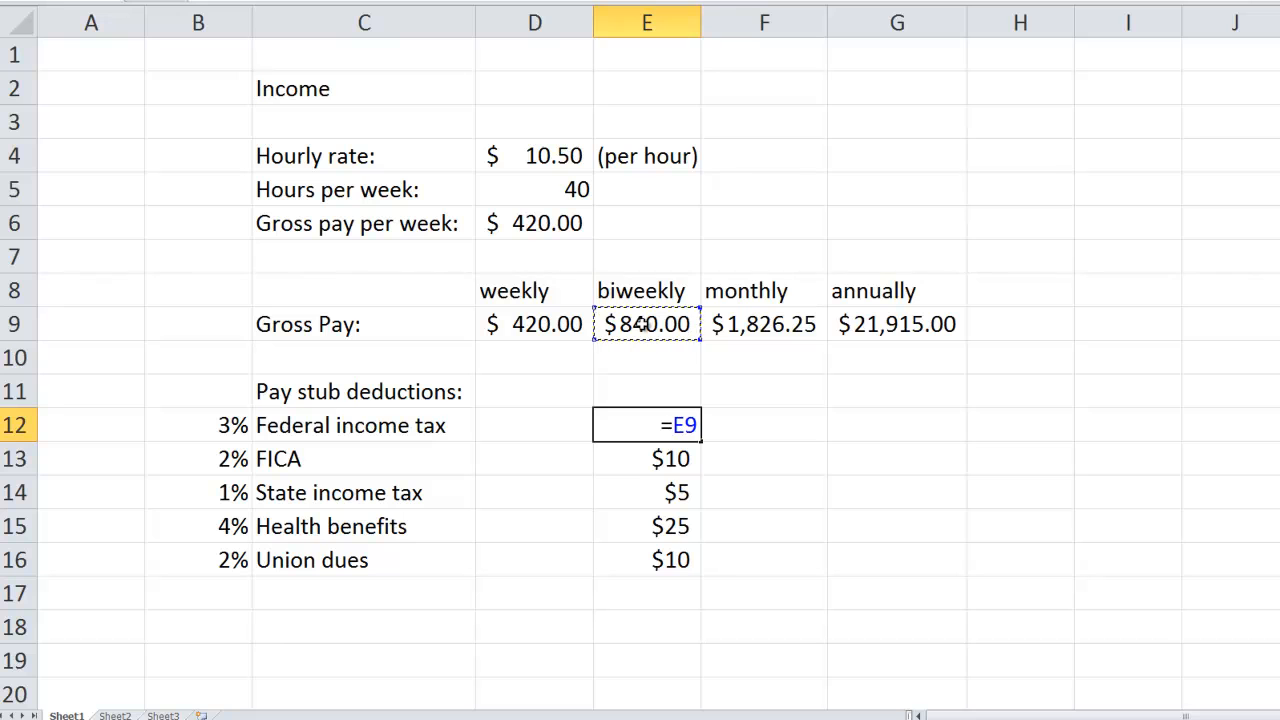
pyautogui.write('*')
pyautogui.click(207, 424)
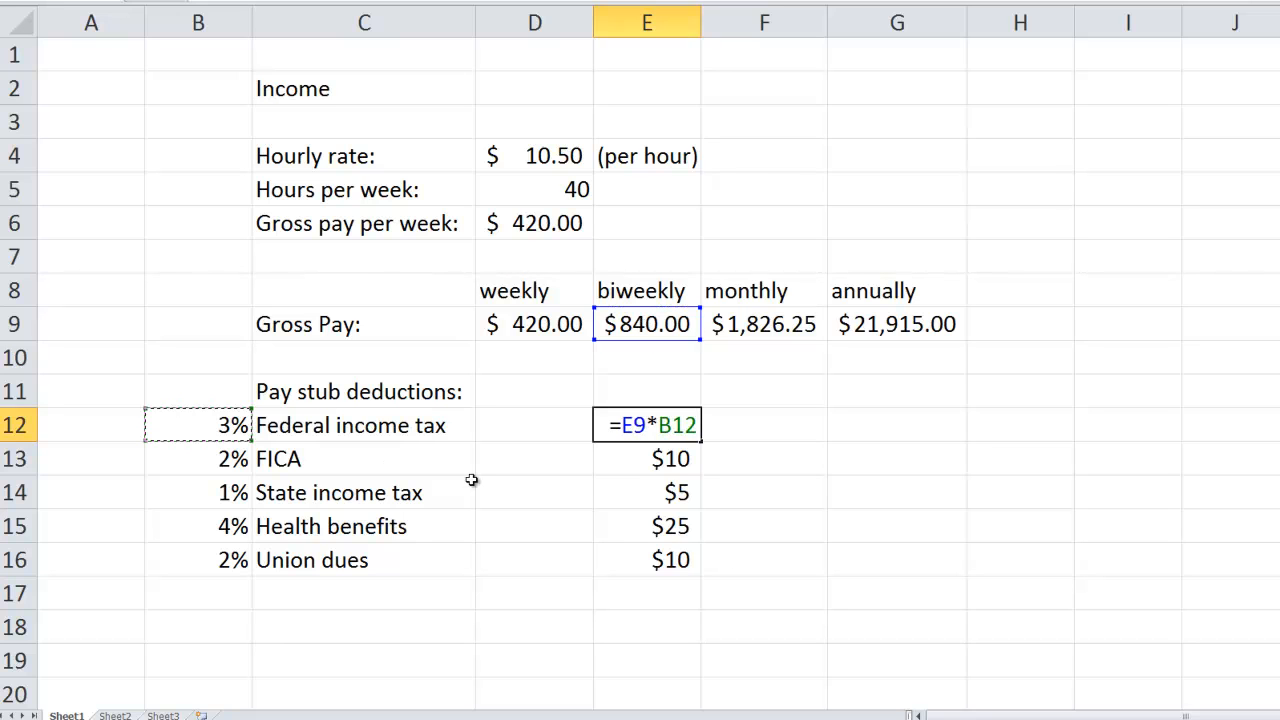
pyautogui.press('Return')
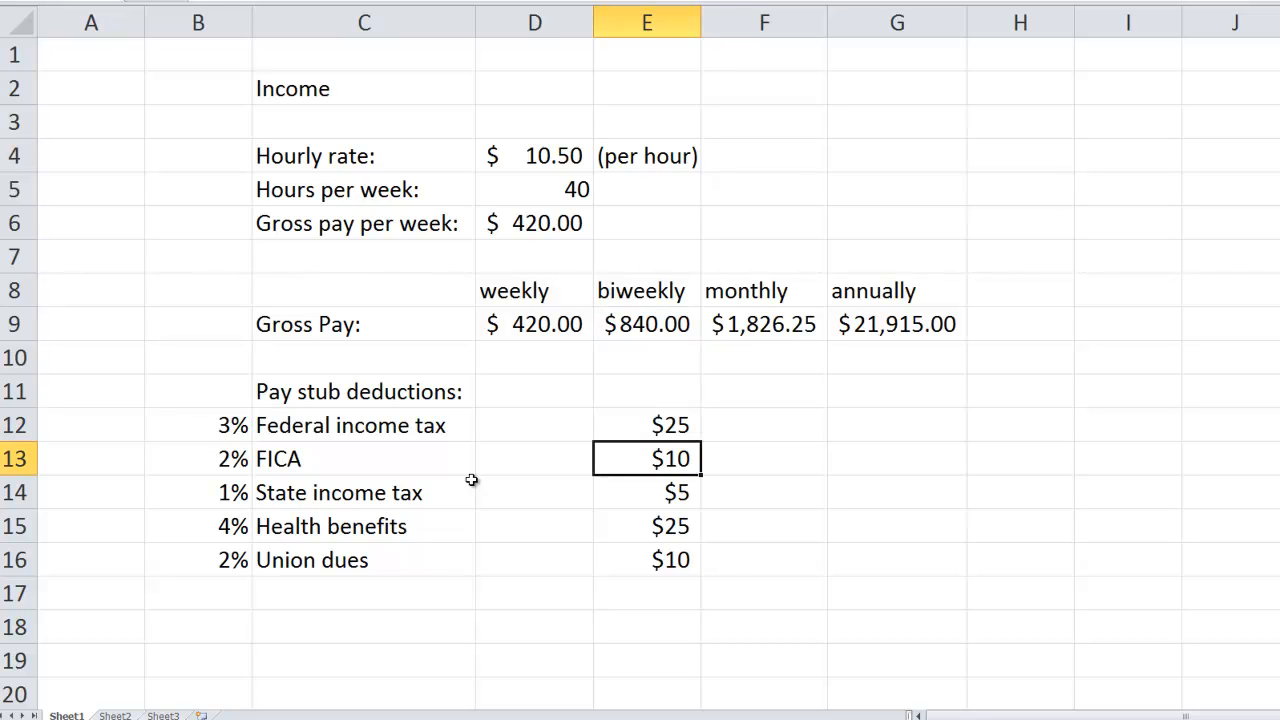
# - Calculate the biweekly FICA deduction in cell E13 with the formula =E9*B13
pyautogui.write('=')
pyautogui.click(667, 324)
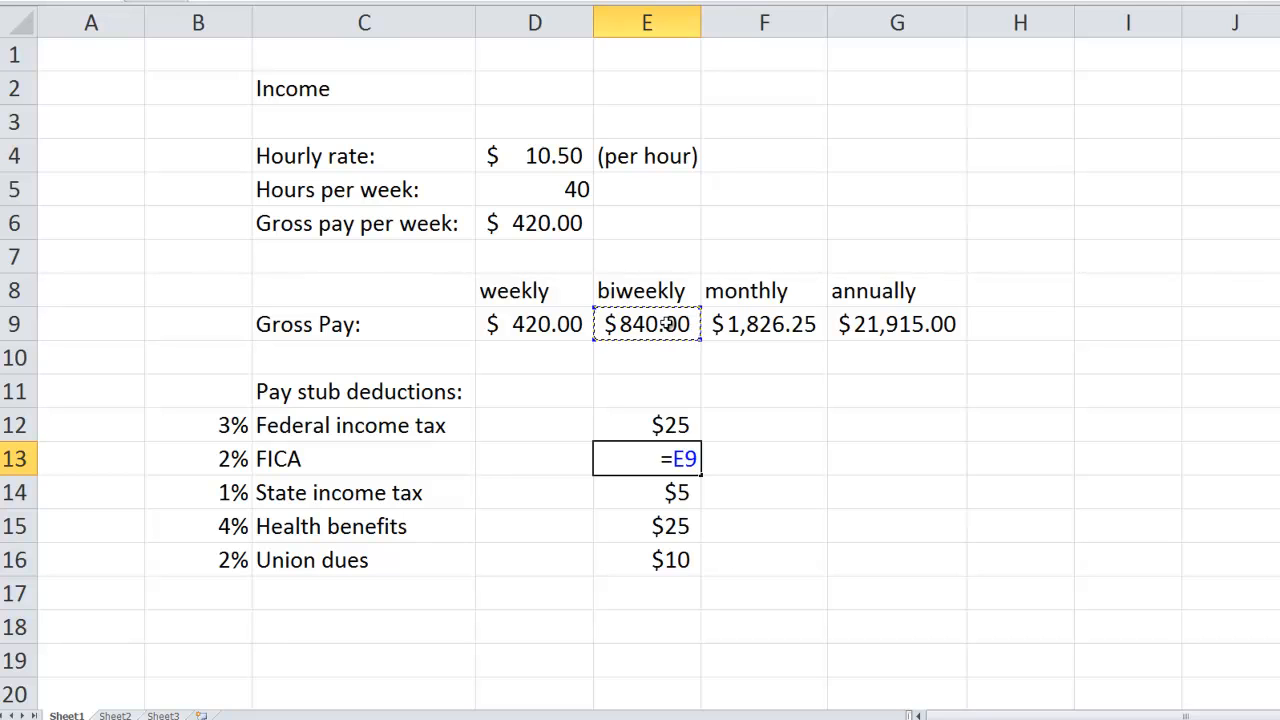
pyautogui.write('*')
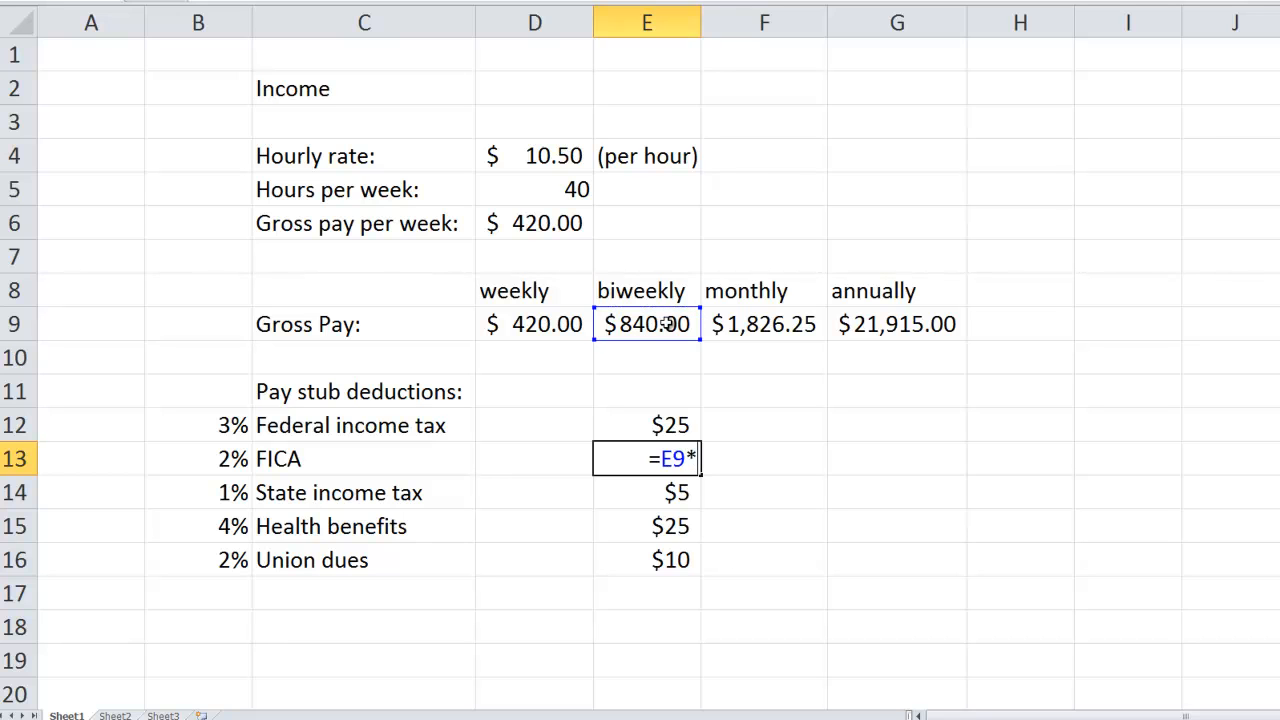
pyautogui.click(230, 455)
pyautogui.press('Return')
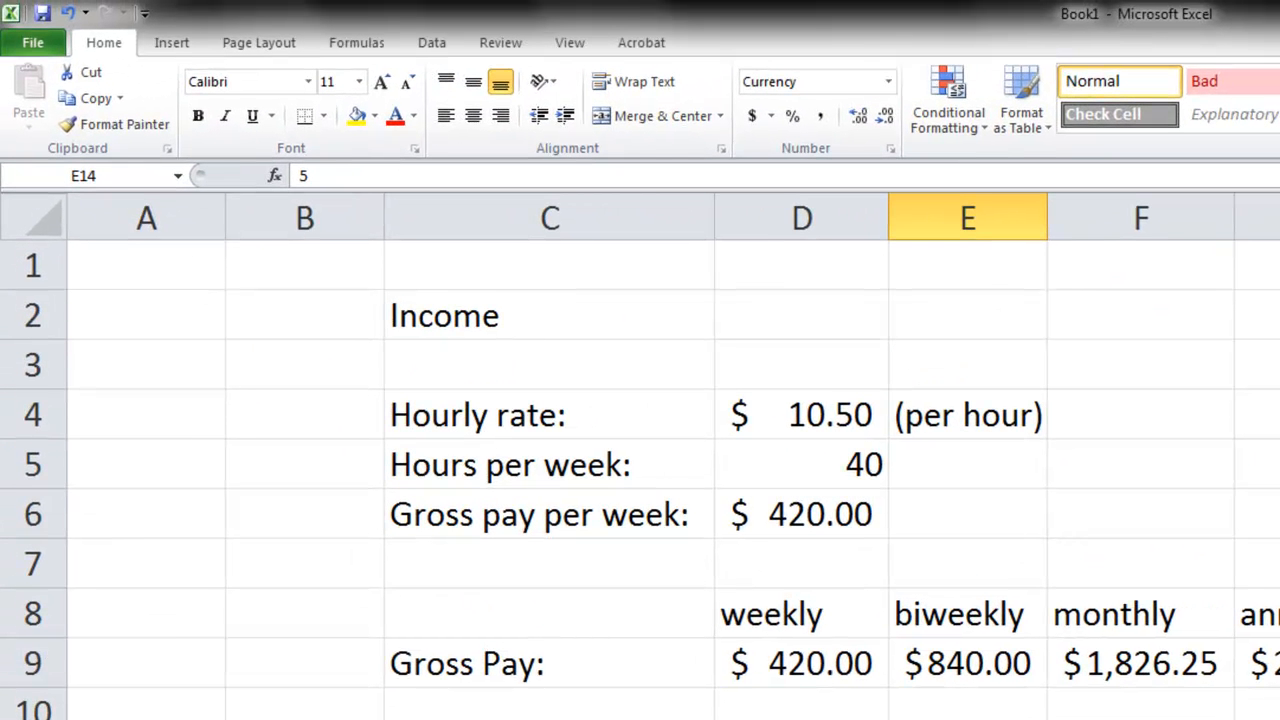
# - Try to name the biweekly gross pay cell E9 "Biweekly Gross", with a space between the words
pyautogui.press('Up')
pyautogui.press('Up')
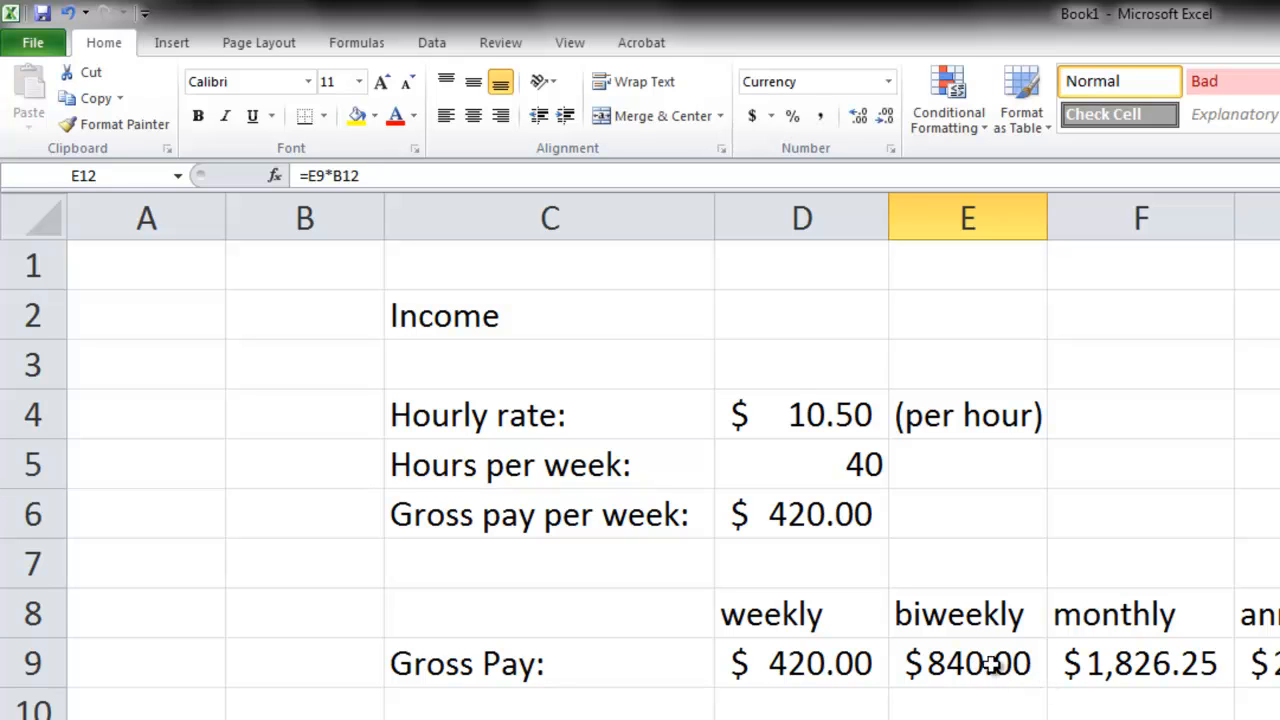
pyautogui.click(985, 664)
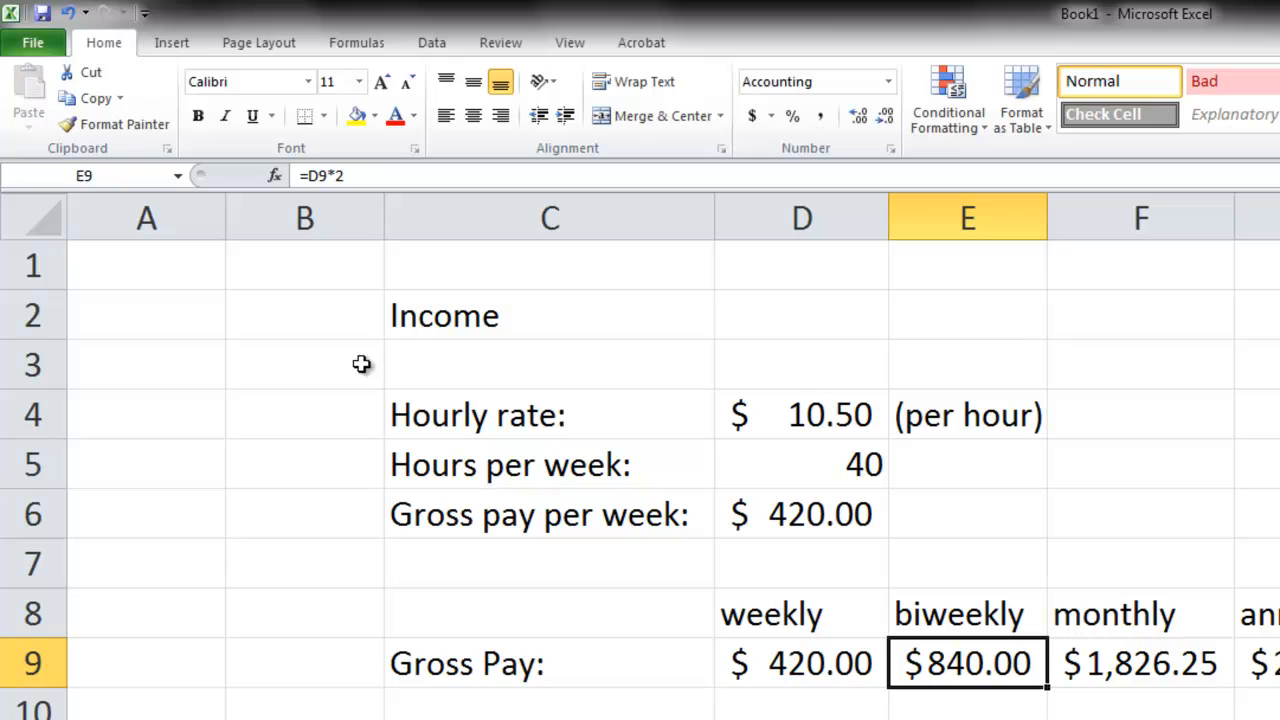
pyautogui.click(92, 175)
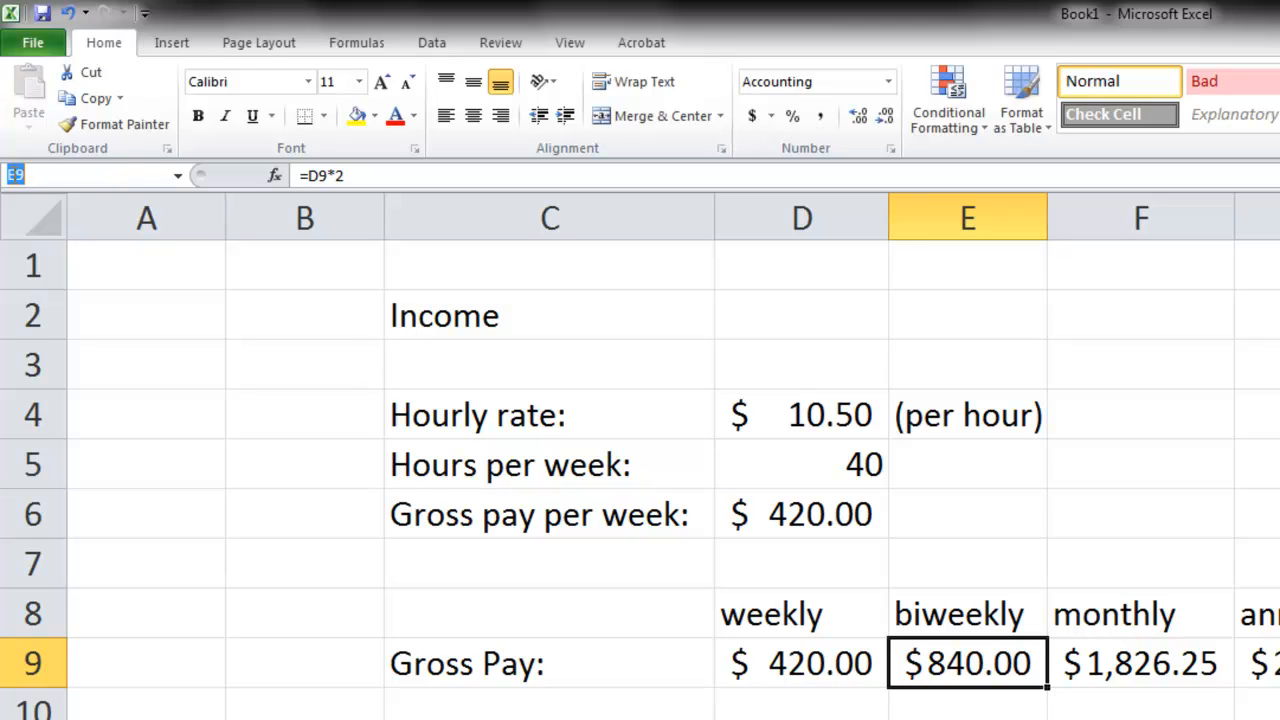
pyautogui.write('Biweekly Gross')
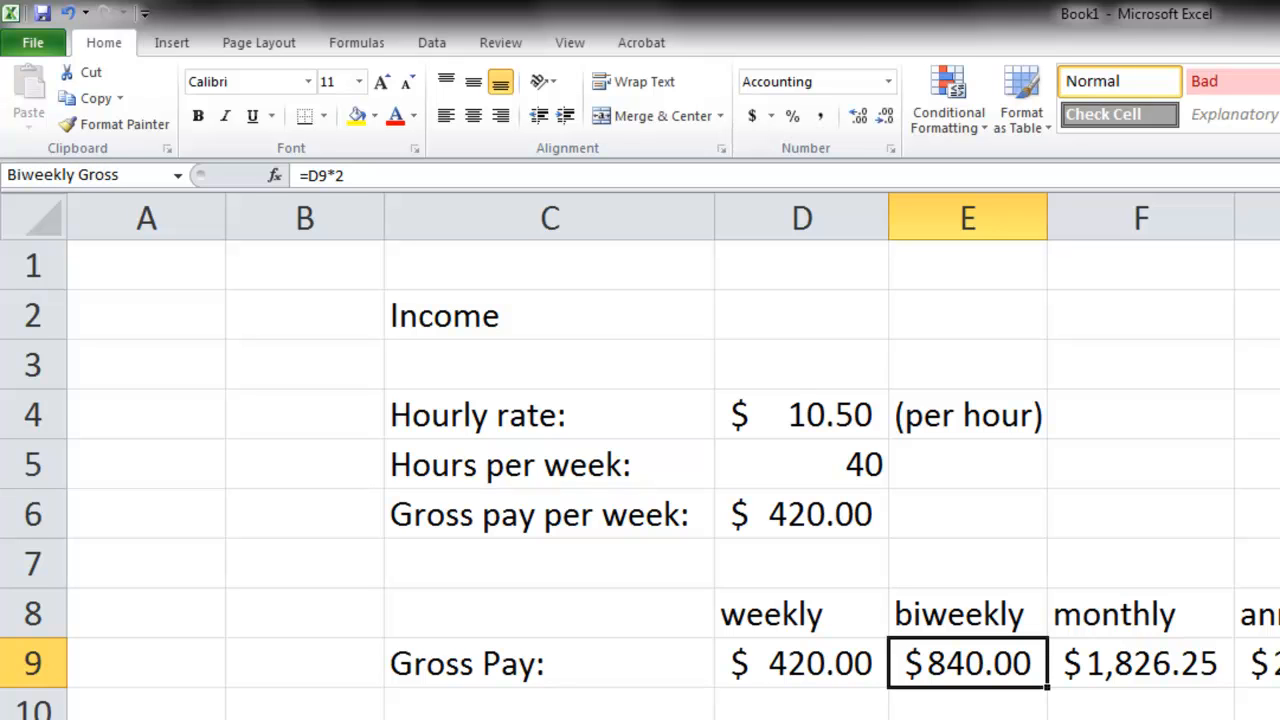
pyautogui.press('Return')
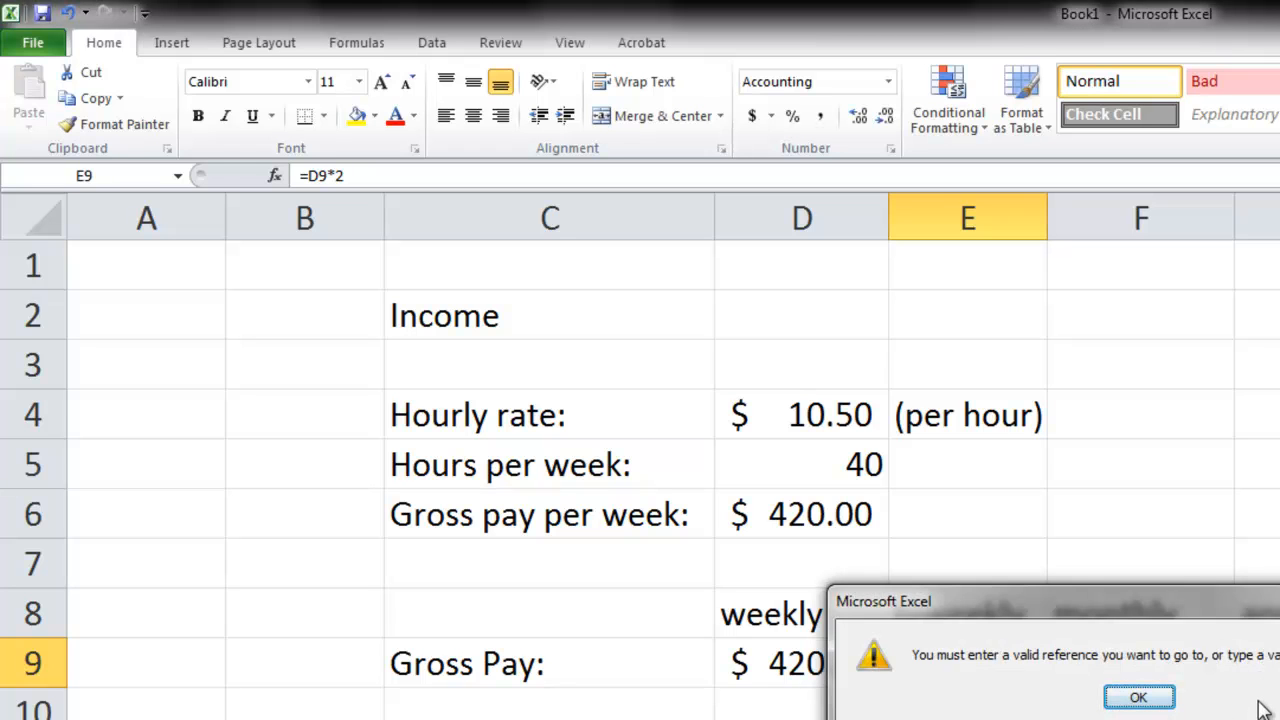
pyautogui.press('Return')
# - Name the biweekly gross pay cell E9 "BiweeklyGross", without a space
pyautogui.click(55, 175)
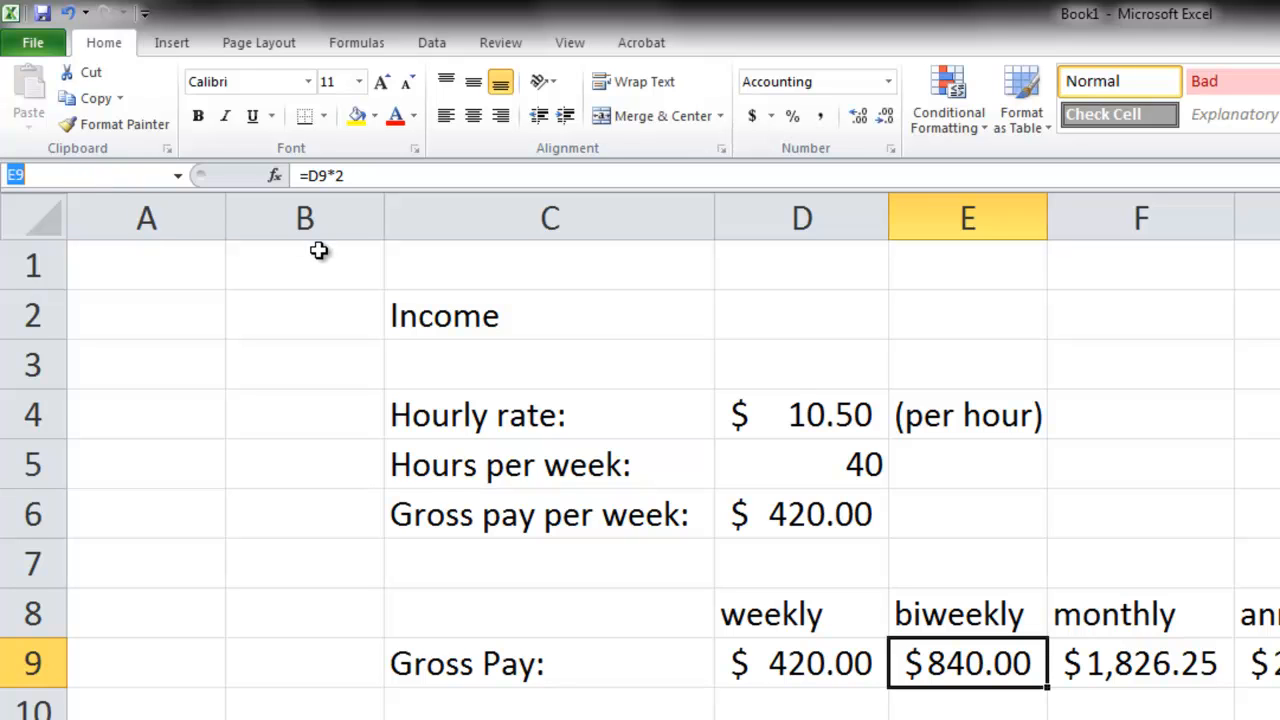
pyautogui.write('BiweeklyGross')
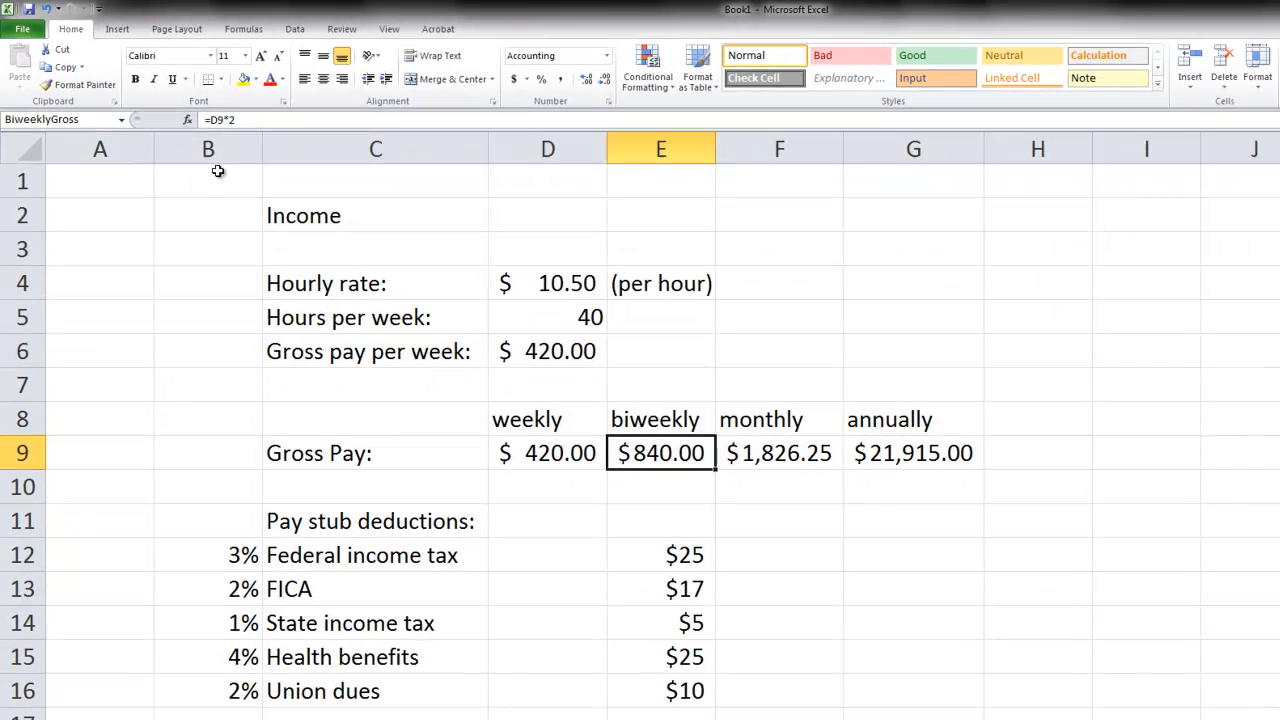
pyautogui.press('Return')
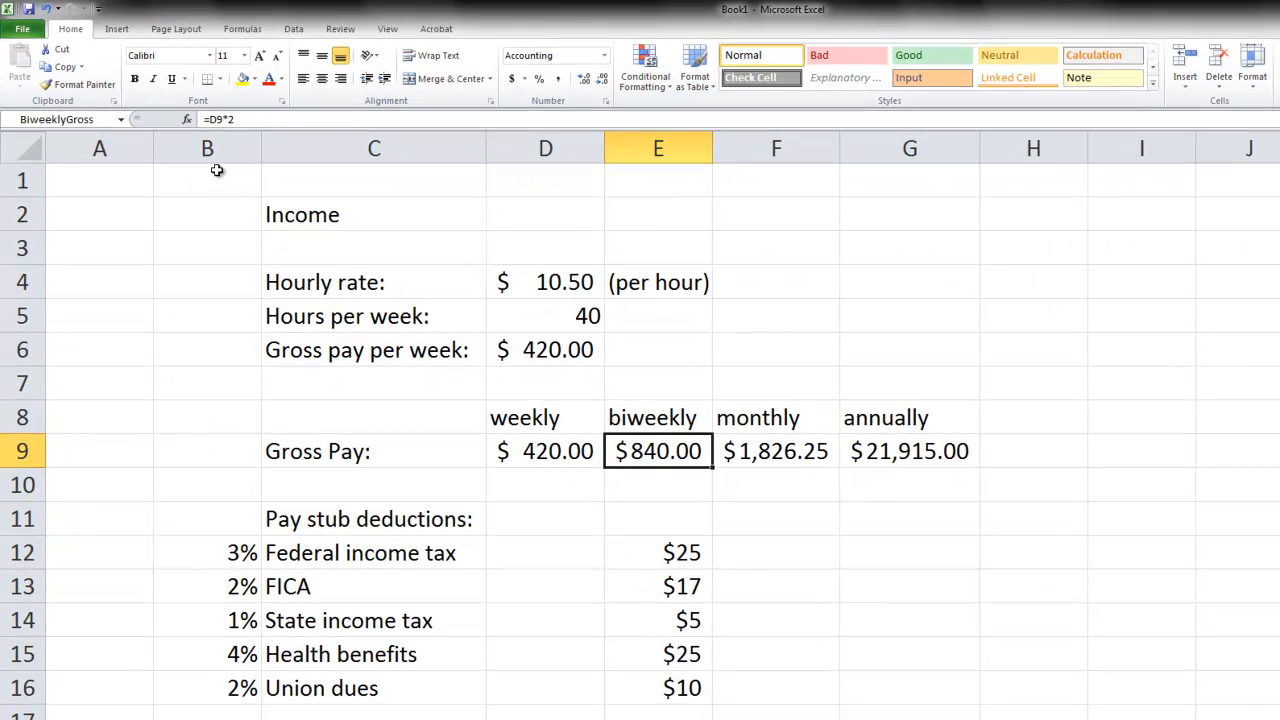
# - Replace the B12 reference in the Federal income tax formula in E12 with the named cell BiweeklyGross
pyautogui.click(671, 560)
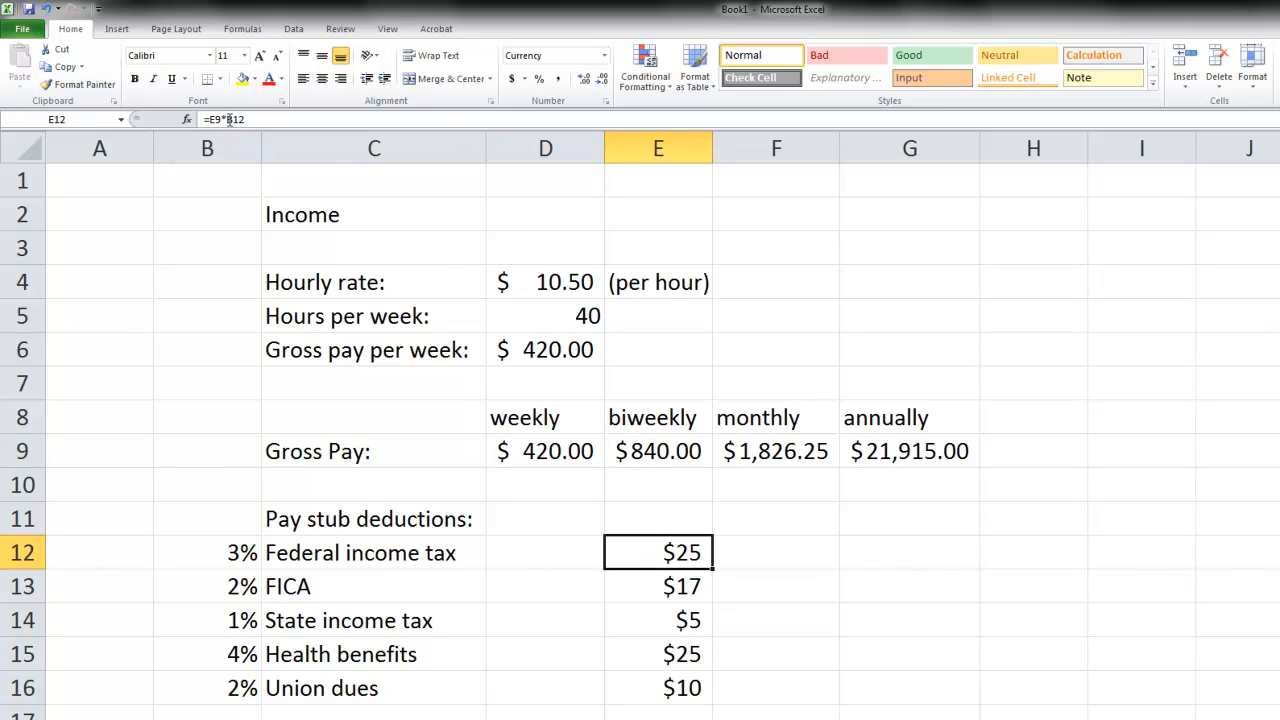
pyautogui.moveTo(229, 119); pyautogui.dragTo(339, 127)
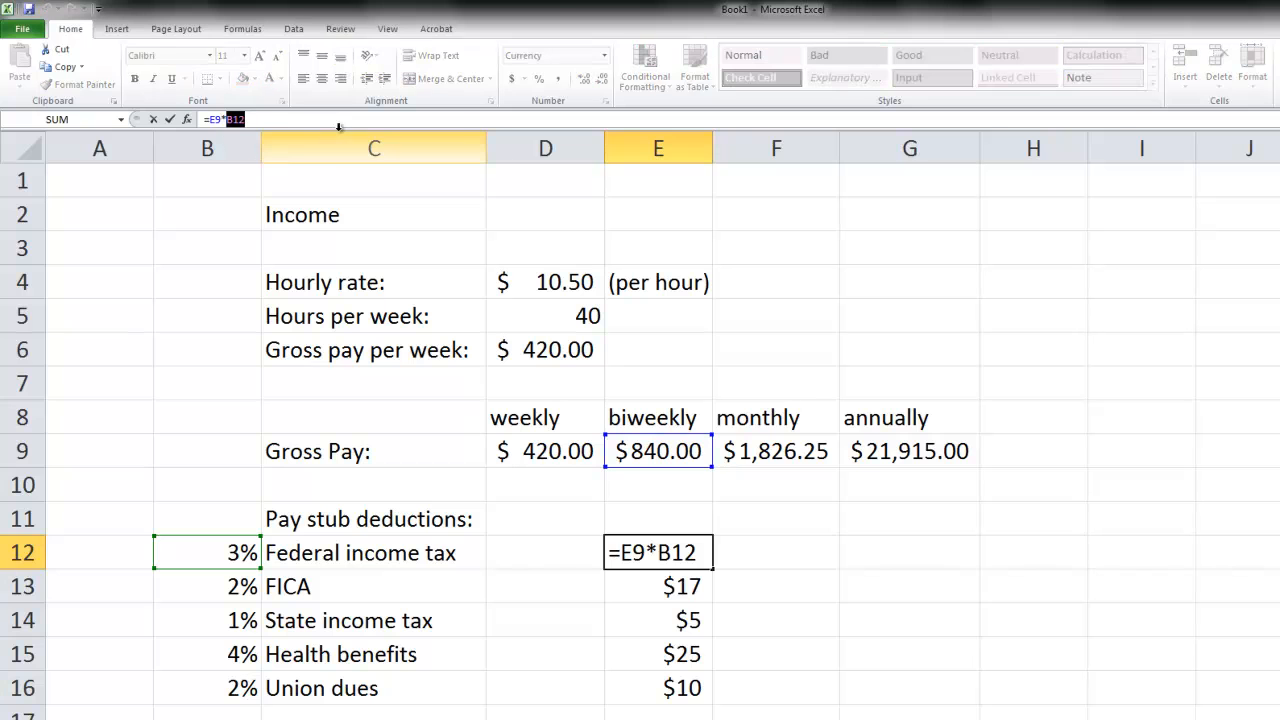
pyautogui.write('B')
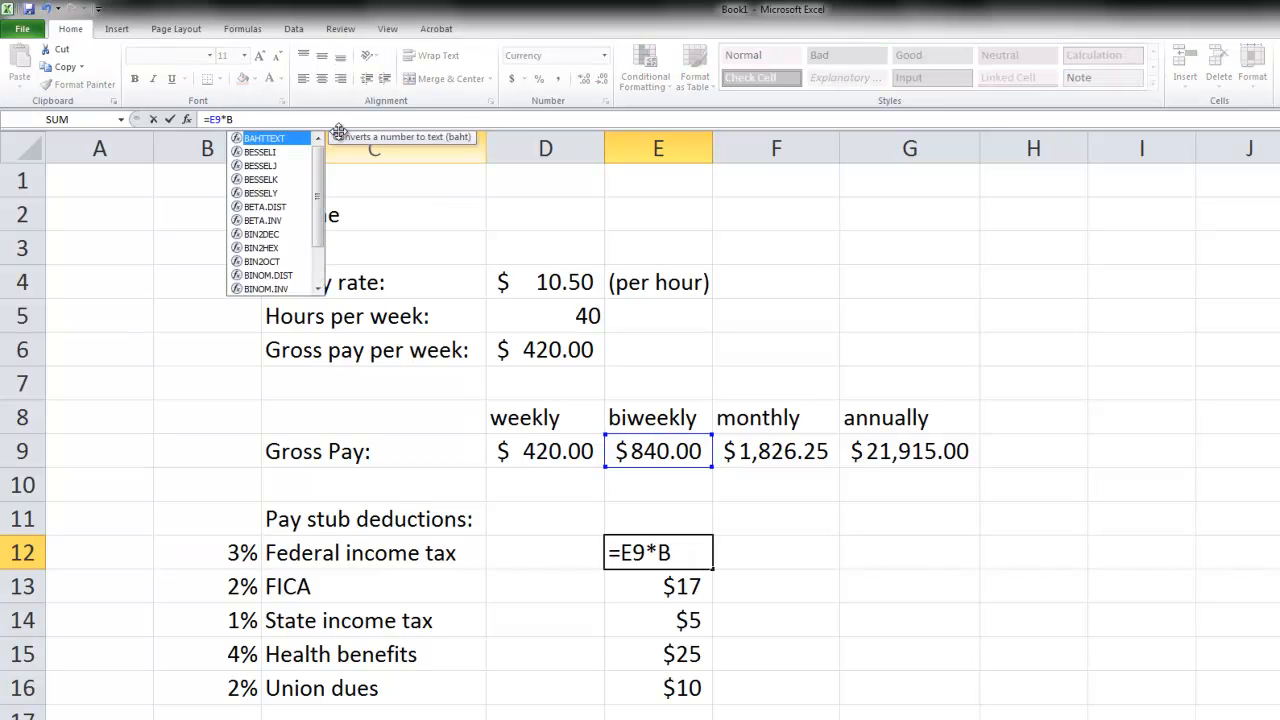
pyautogui.write('iweekl')
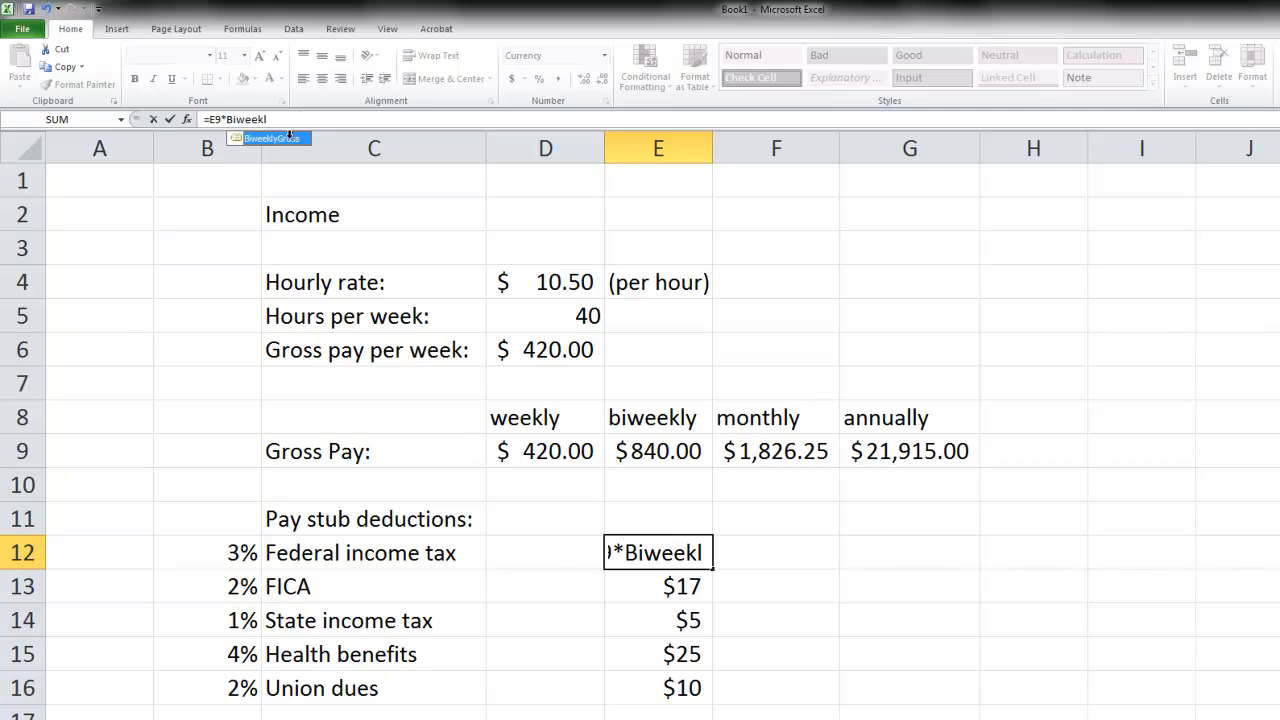
pyautogui.doubleClick(289, 137)
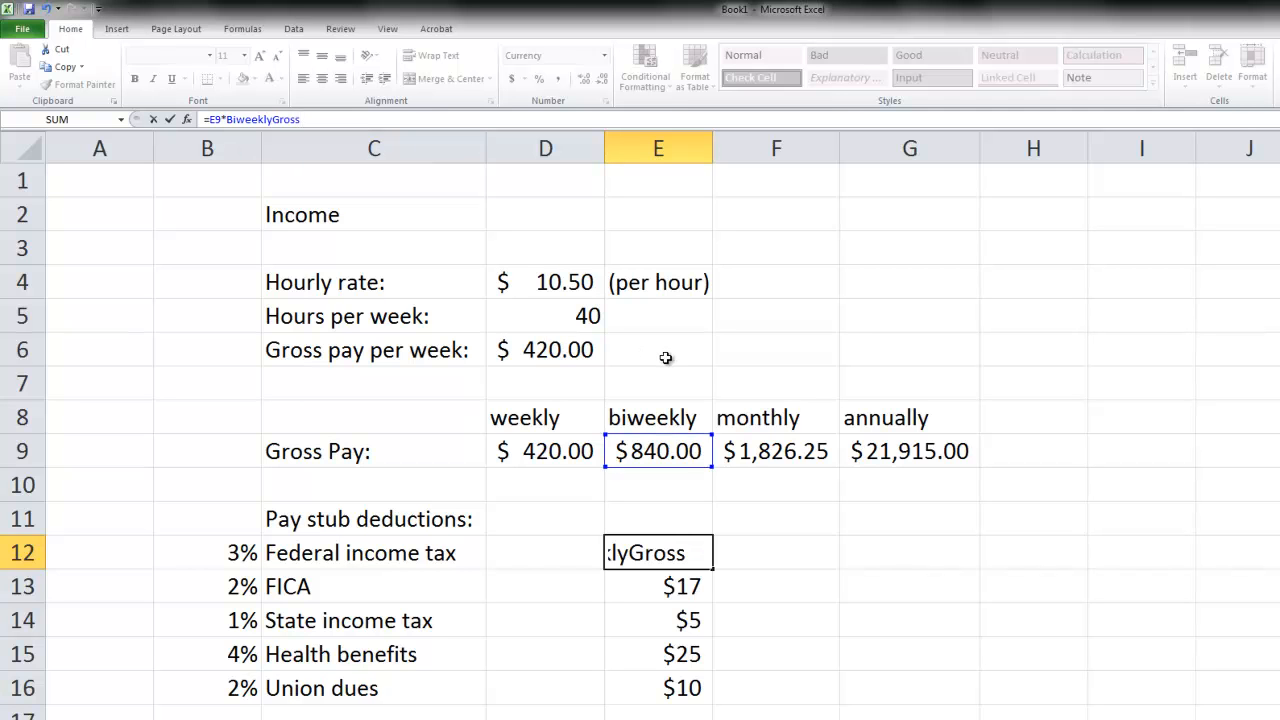
pyautogui.press('Return')
pyautogui.press('Up')
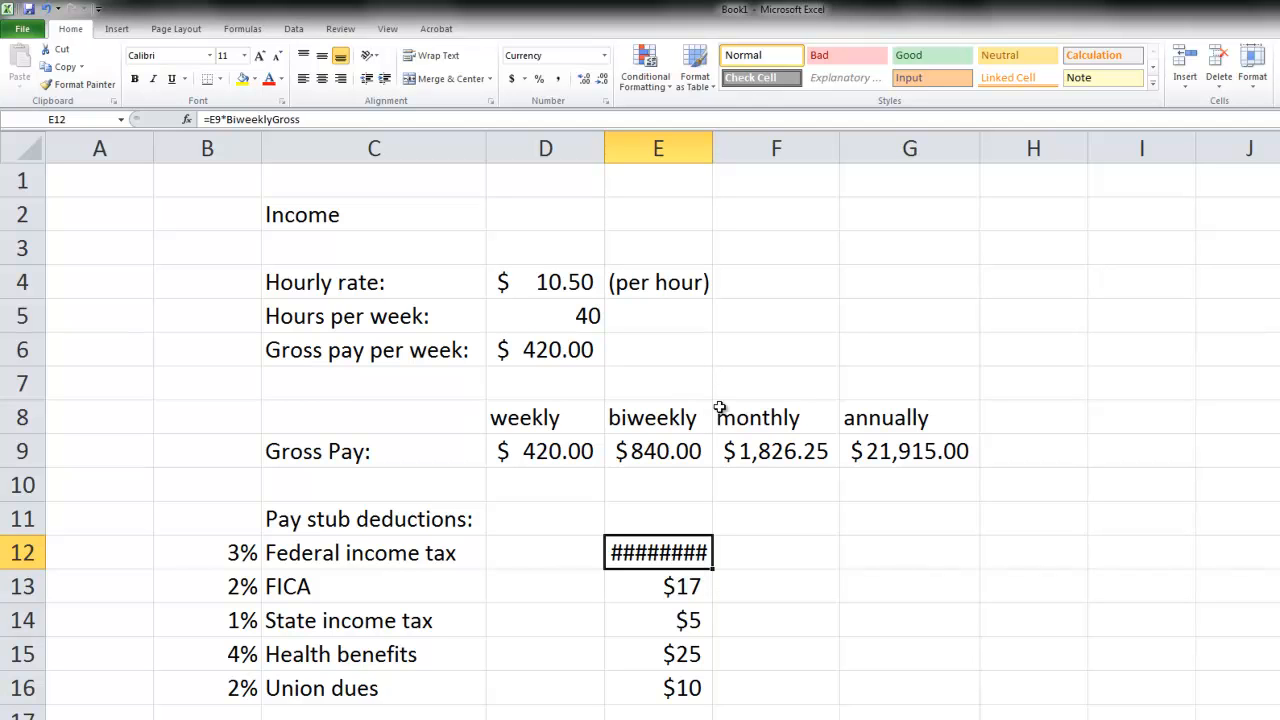
# - Replace the E9 reference in cell E12's formula with the rate cell B12, giving =B12*BiweeklyGross
pyautogui.click(212, 119)
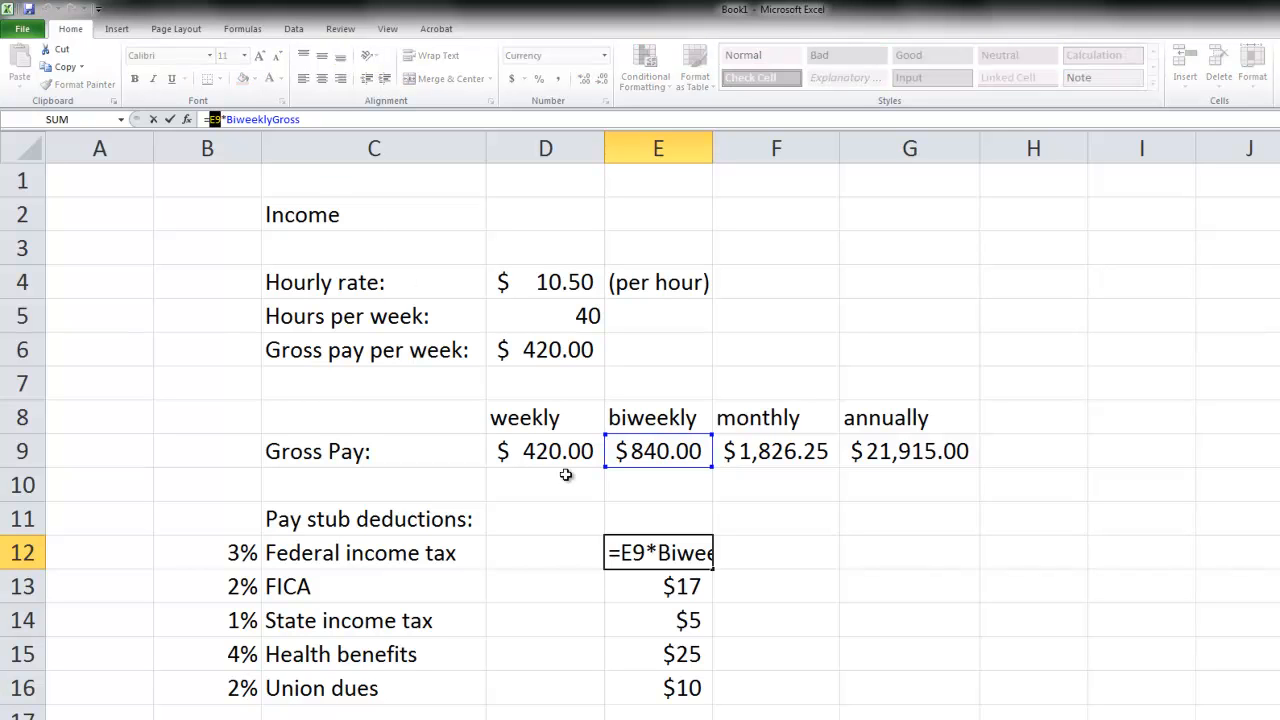
pyautogui.click(232, 553)
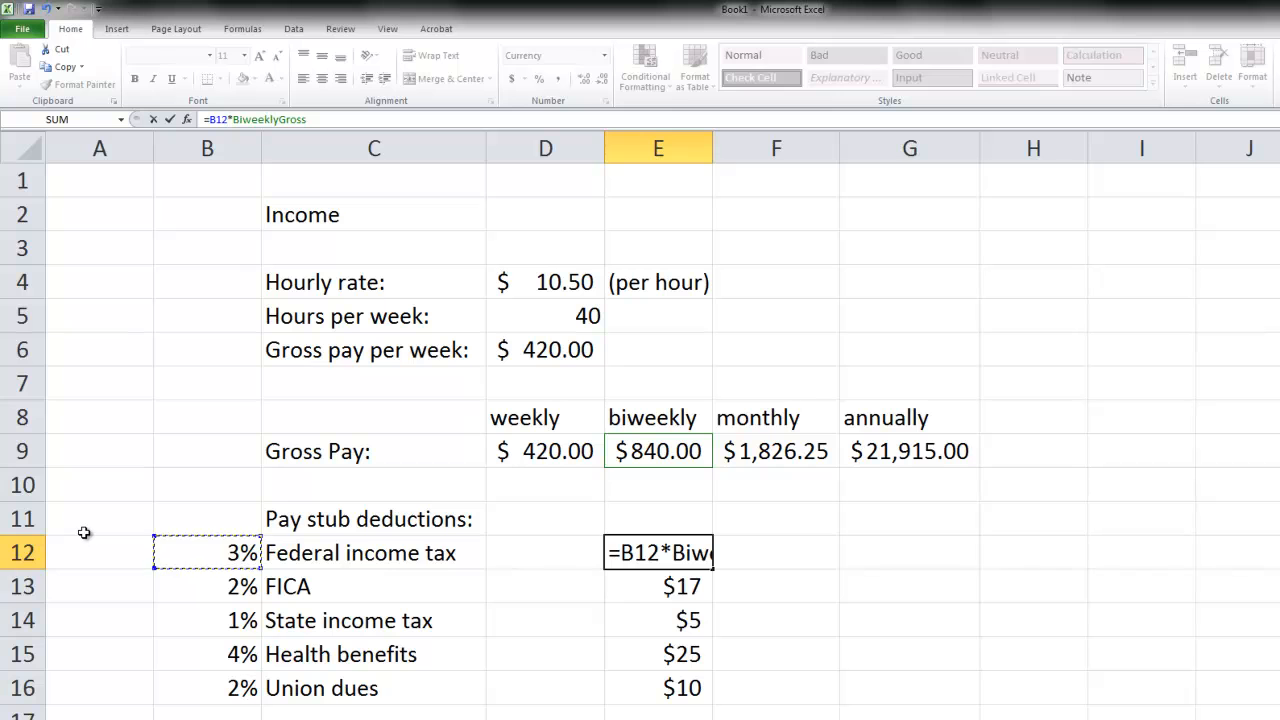
pyautogui.press('Return')
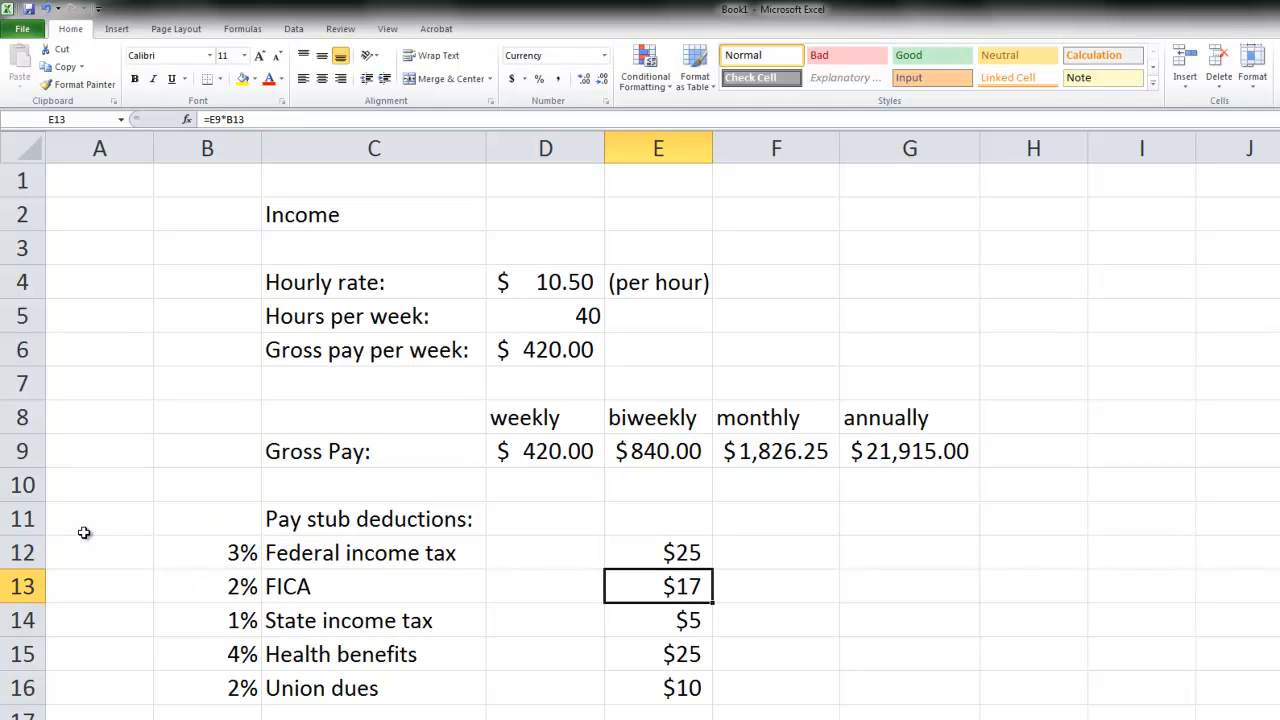
# - Review the Federal income tax formula in cell E12, leaving that cell selected
pyautogui.click(665, 552)
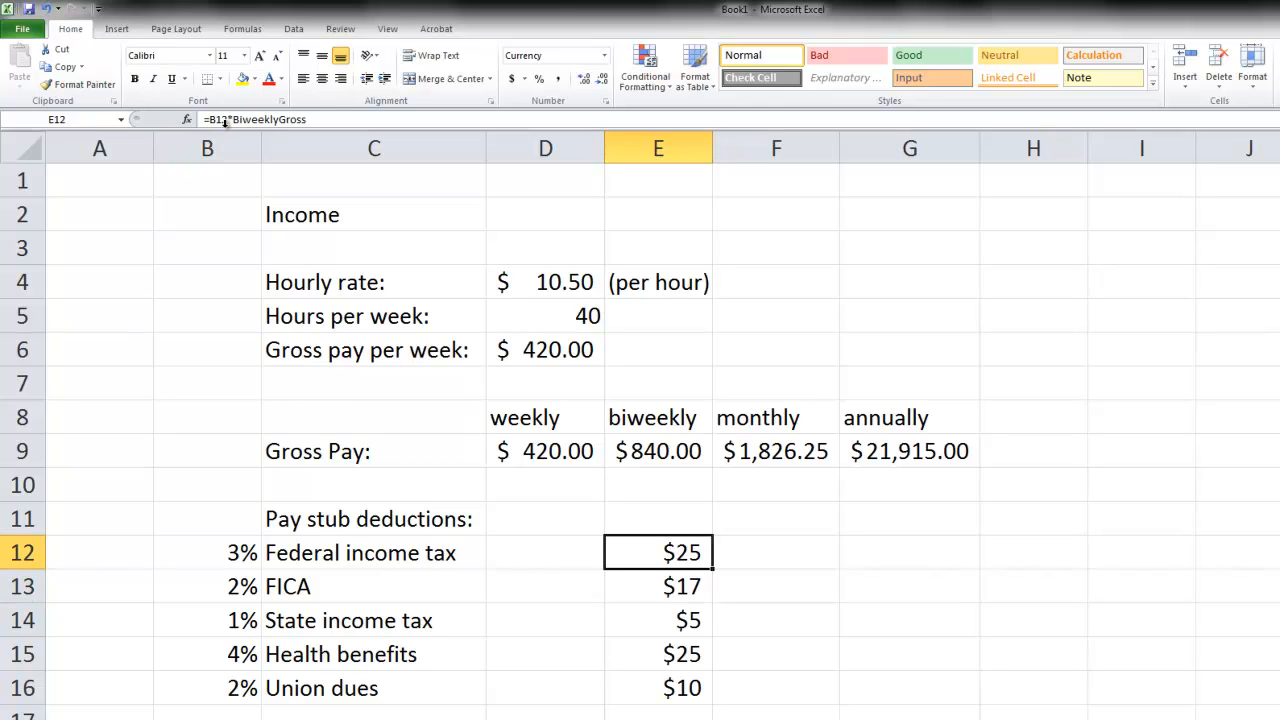
pyautogui.click(310, 120)
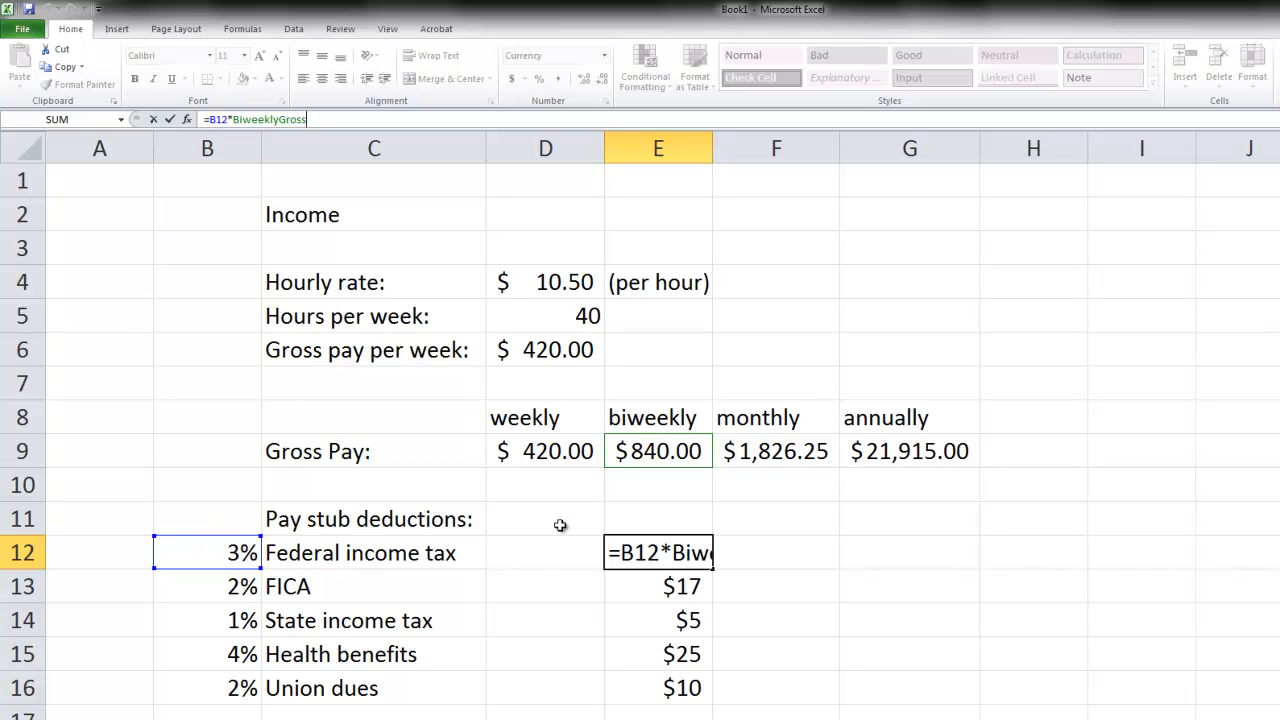
pyautogui.press('Return')
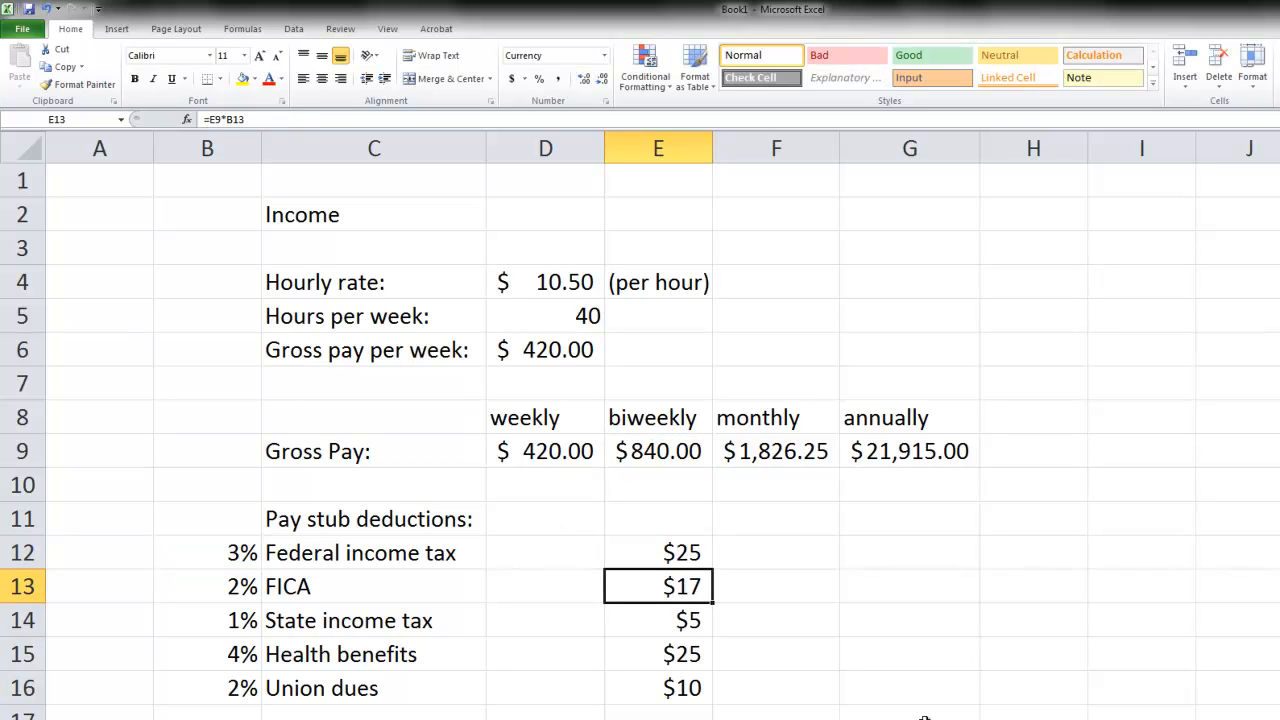
pyautogui.click(662, 550)
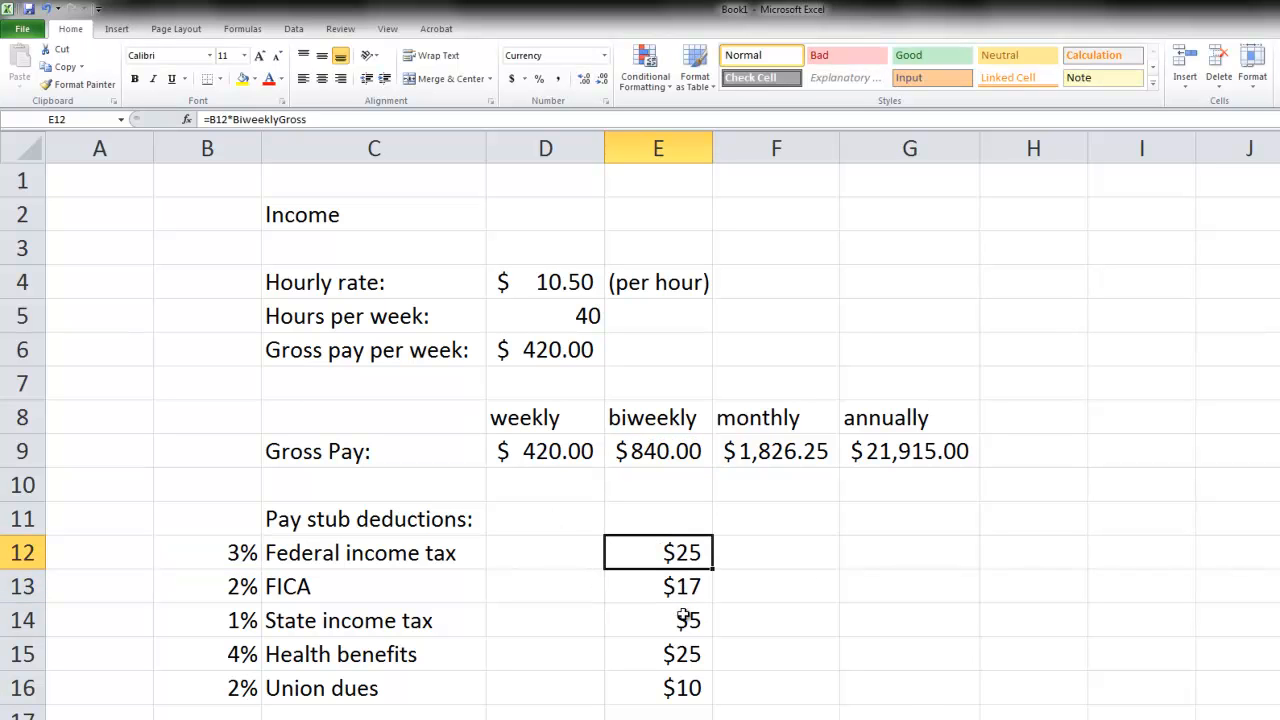
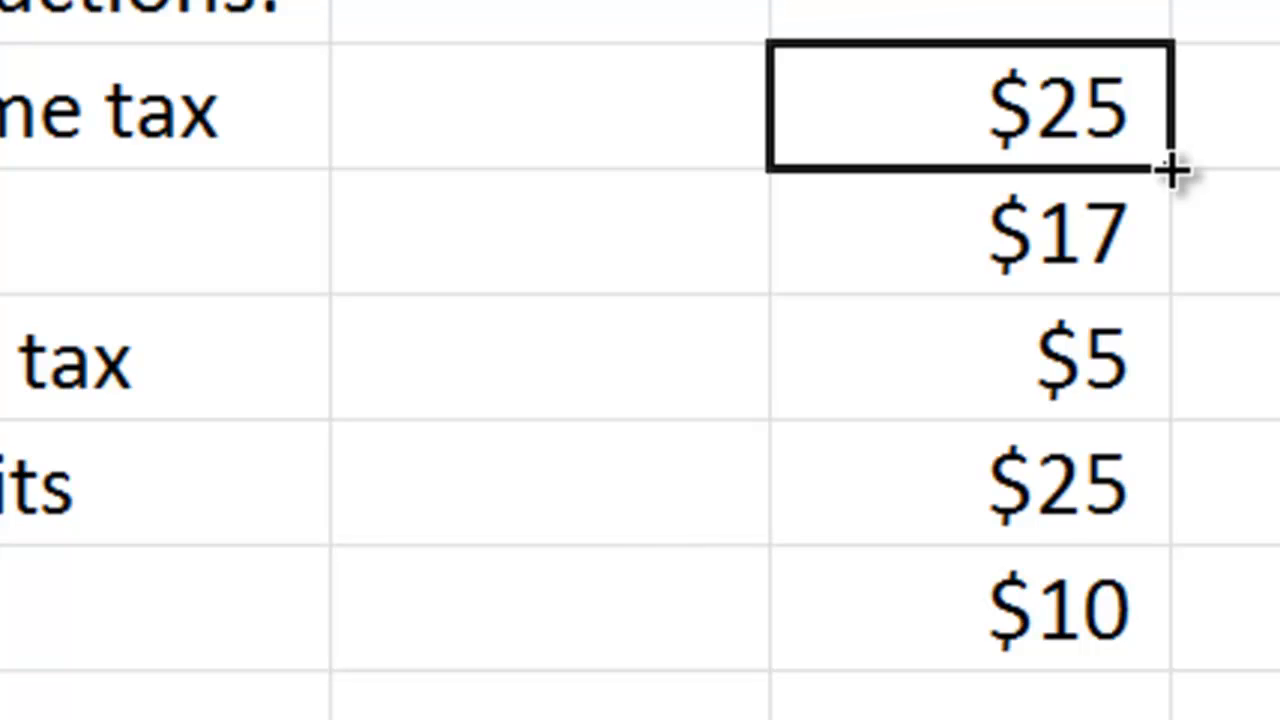
# - Fill the Federal income tax formula from E12 down through Union dues in E16 and check each copied formula
pyautogui.moveTo(1170, 170); pyautogui.dragTo(1128, 620)
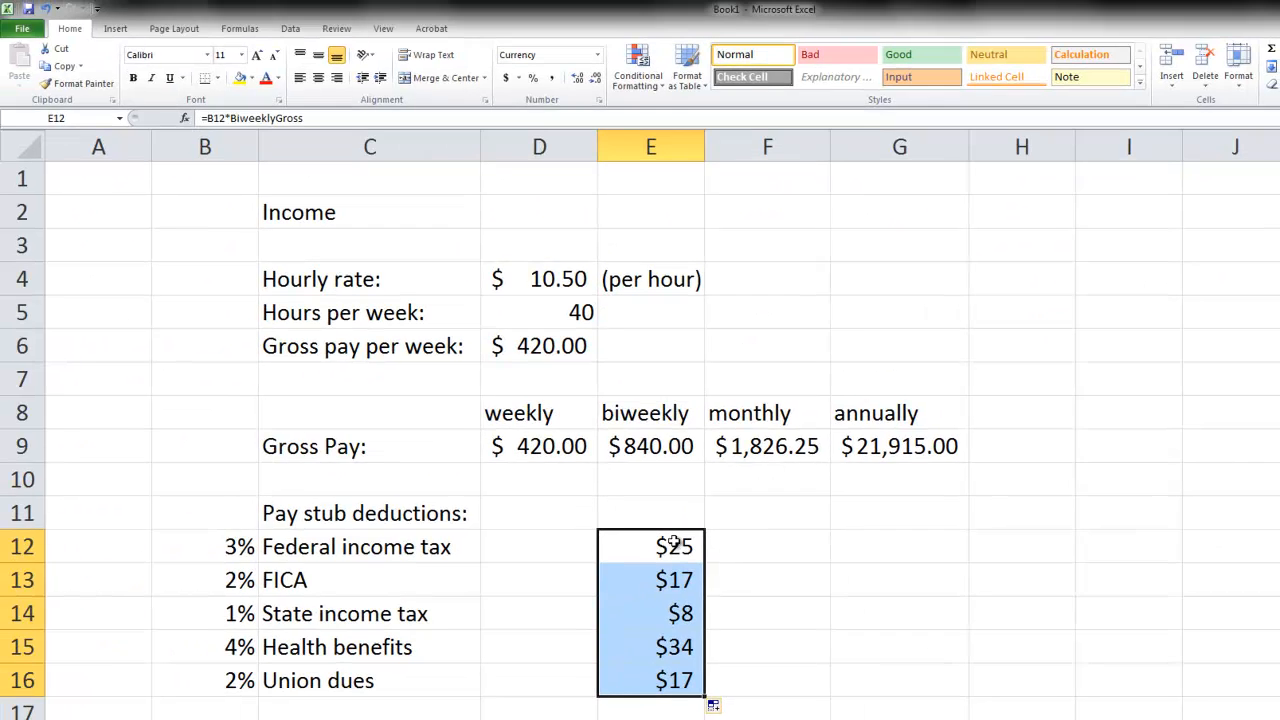
pyautogui.click(959, 209)
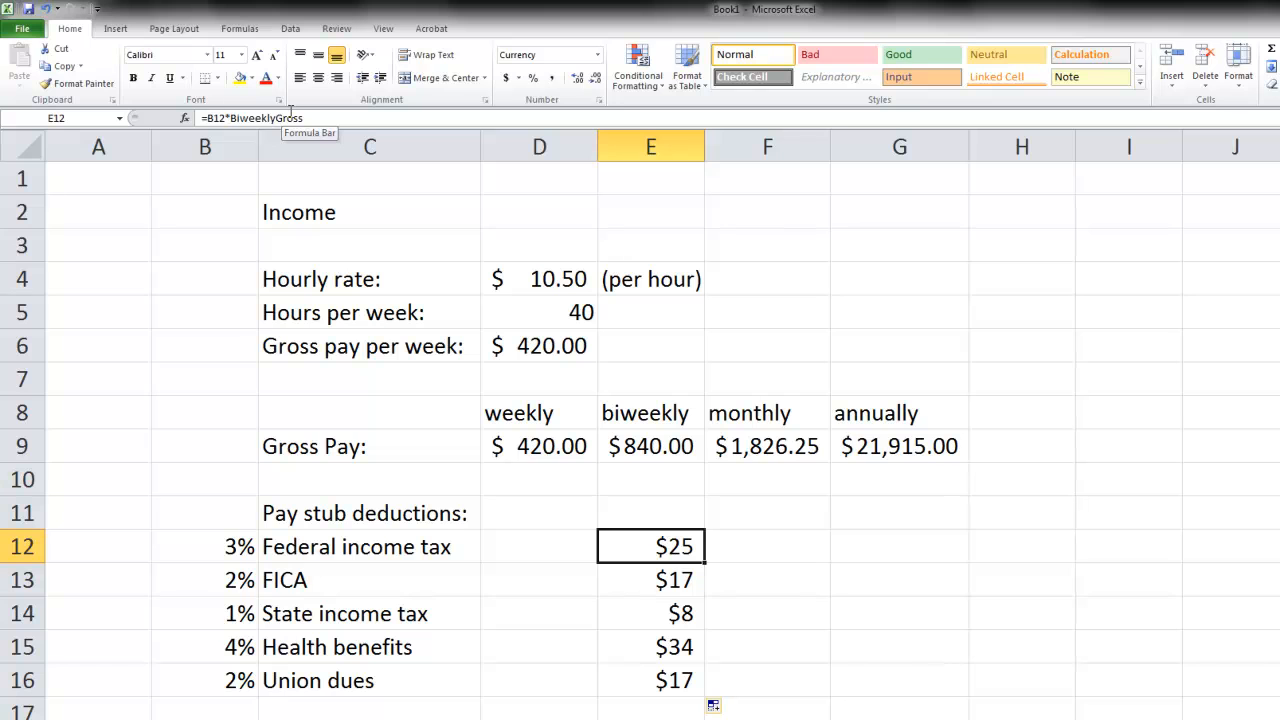
pyautogui.press('Down')
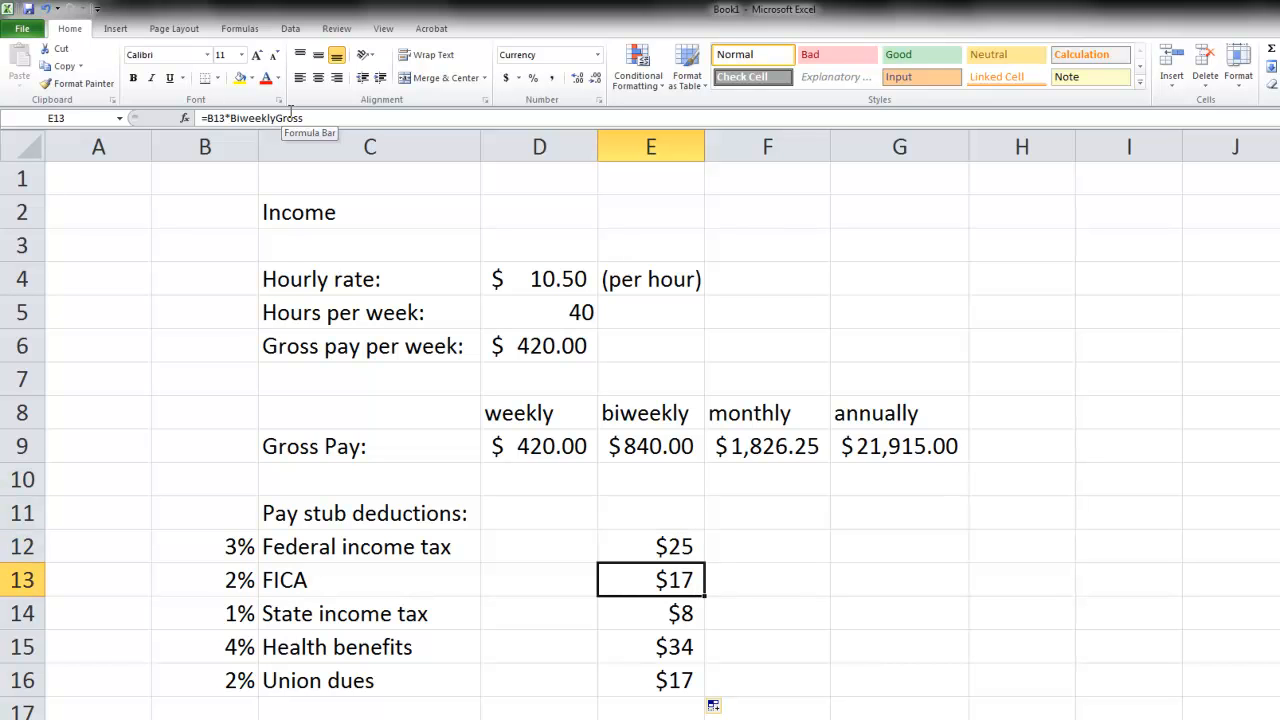
pyautogui.press('Down')
pyautogui.press('Down')
pyautogui.press('Down')
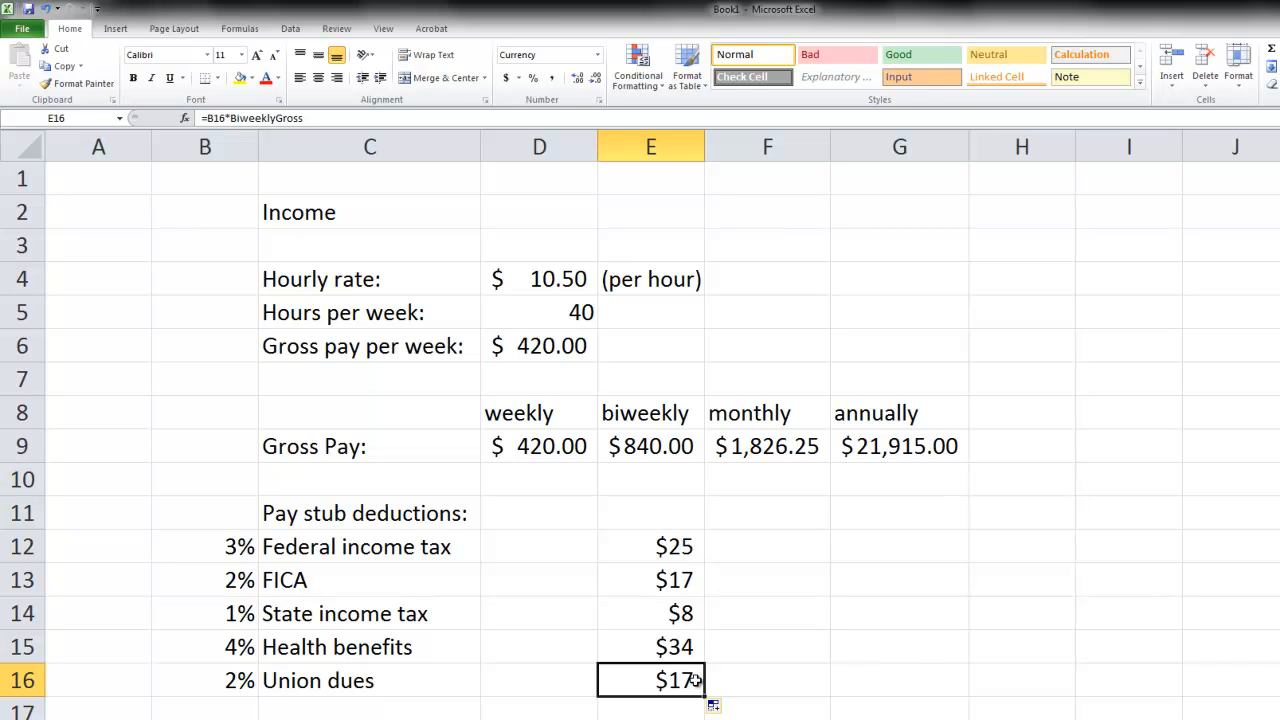
pyautogui.doubleClick(216, 118)
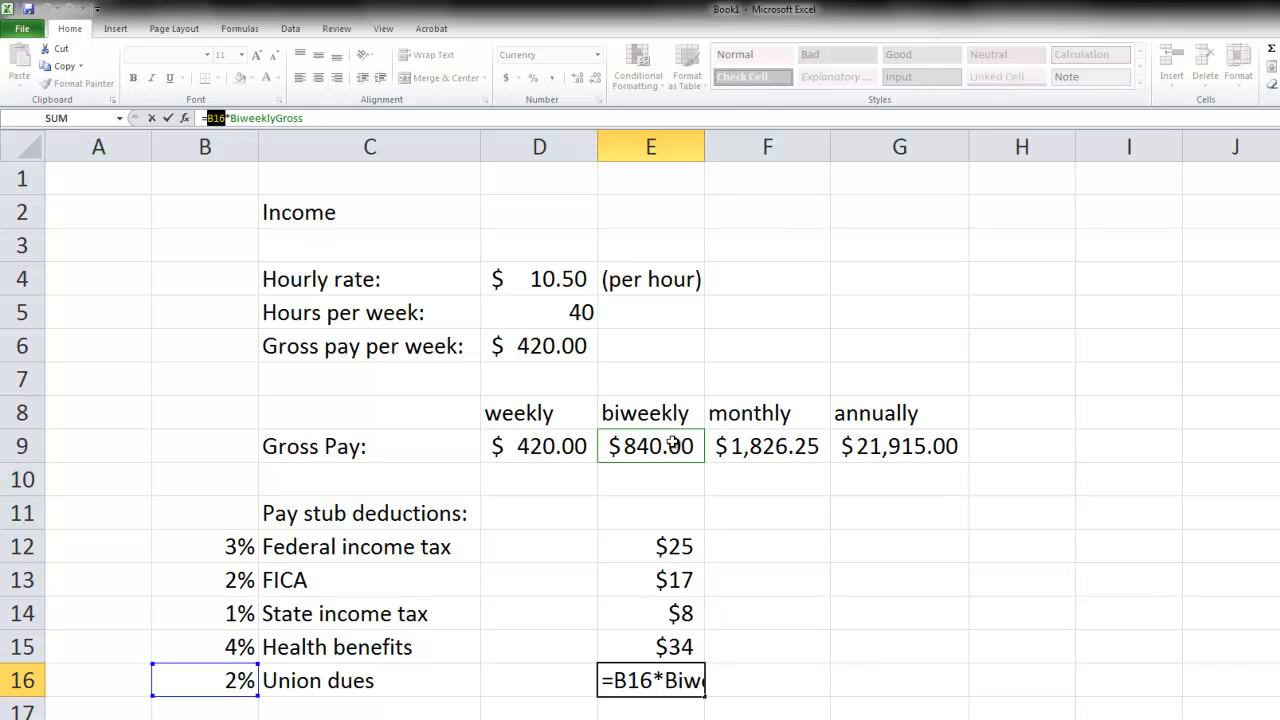
pyautogui.click(688, 450)
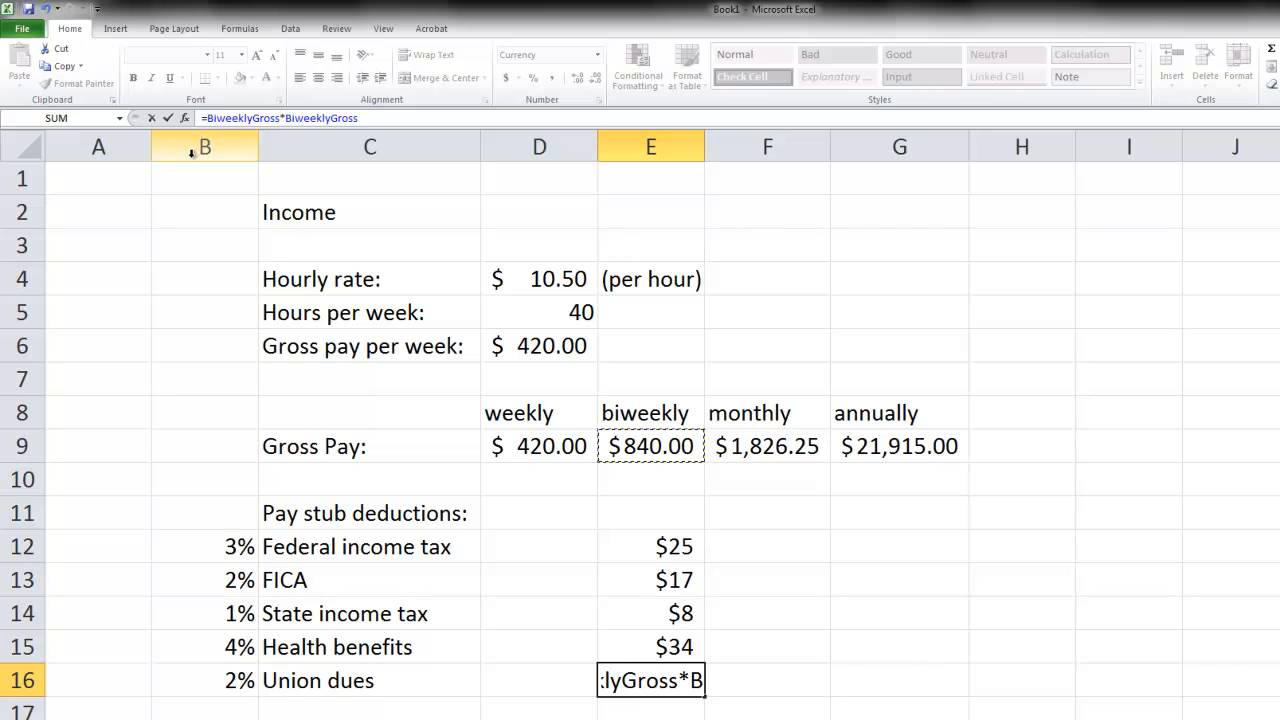
pyautogui.press('Escape')
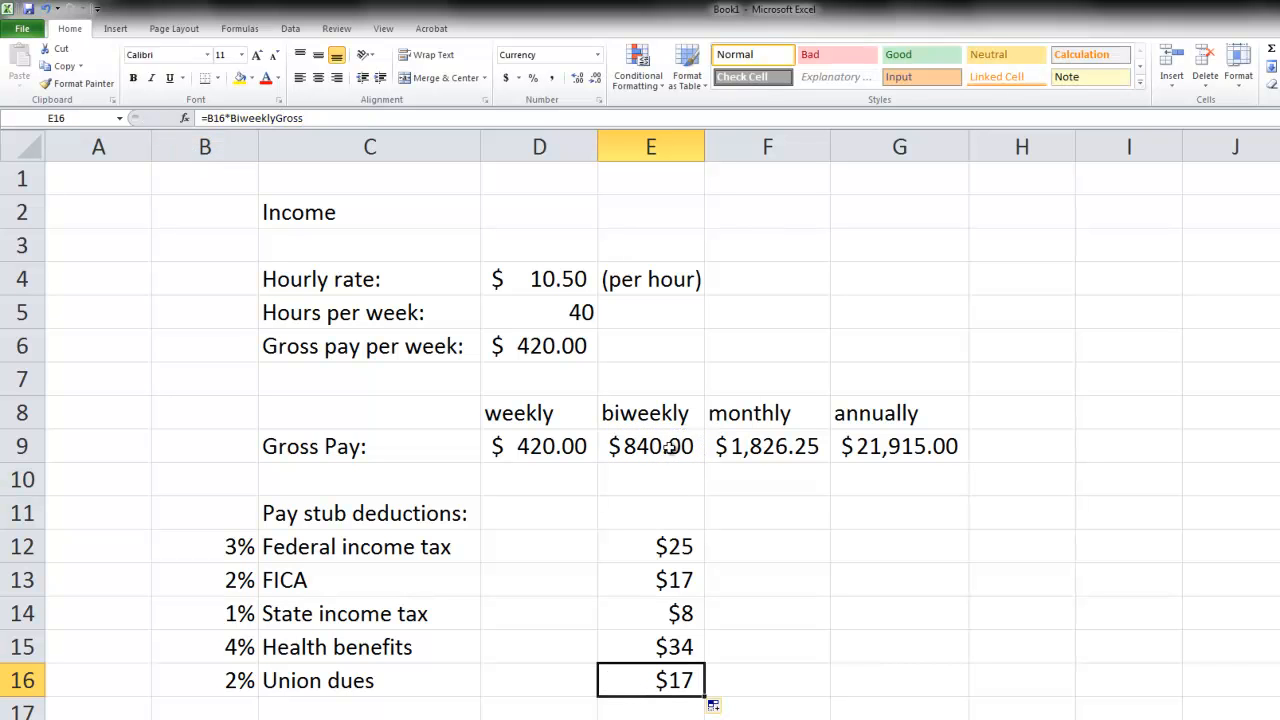
# - Check the name of the biweekly gross pay cell, and replace BiweeklyGross in E12's formula with the direct reference E9
pyautogui.click(668, 447)
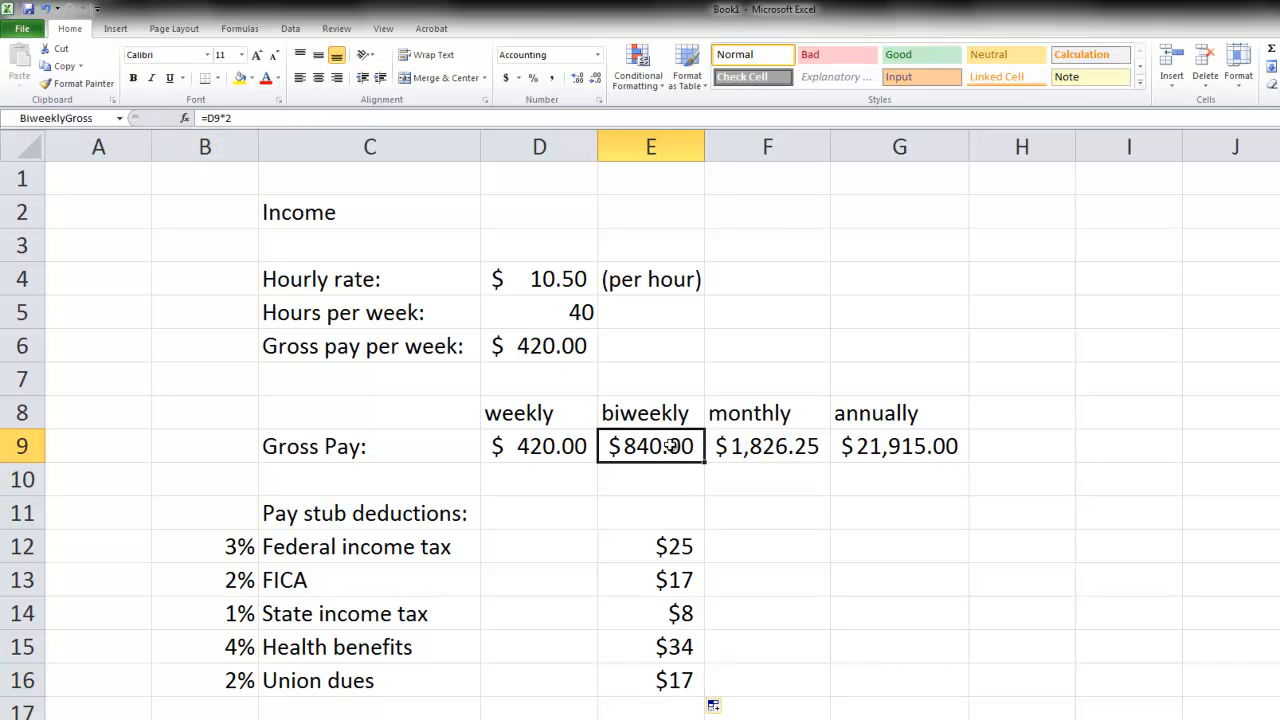
pyautogui.click(85, 116)
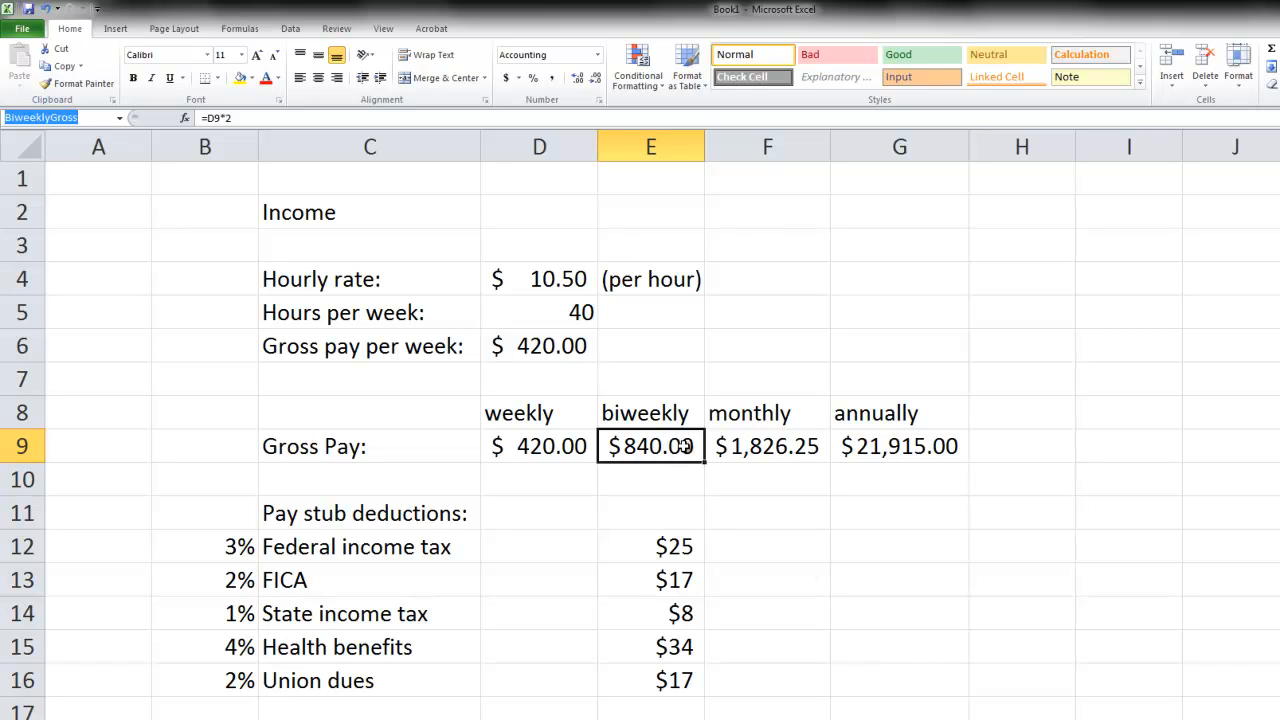
pyautogui.click(688, 550)
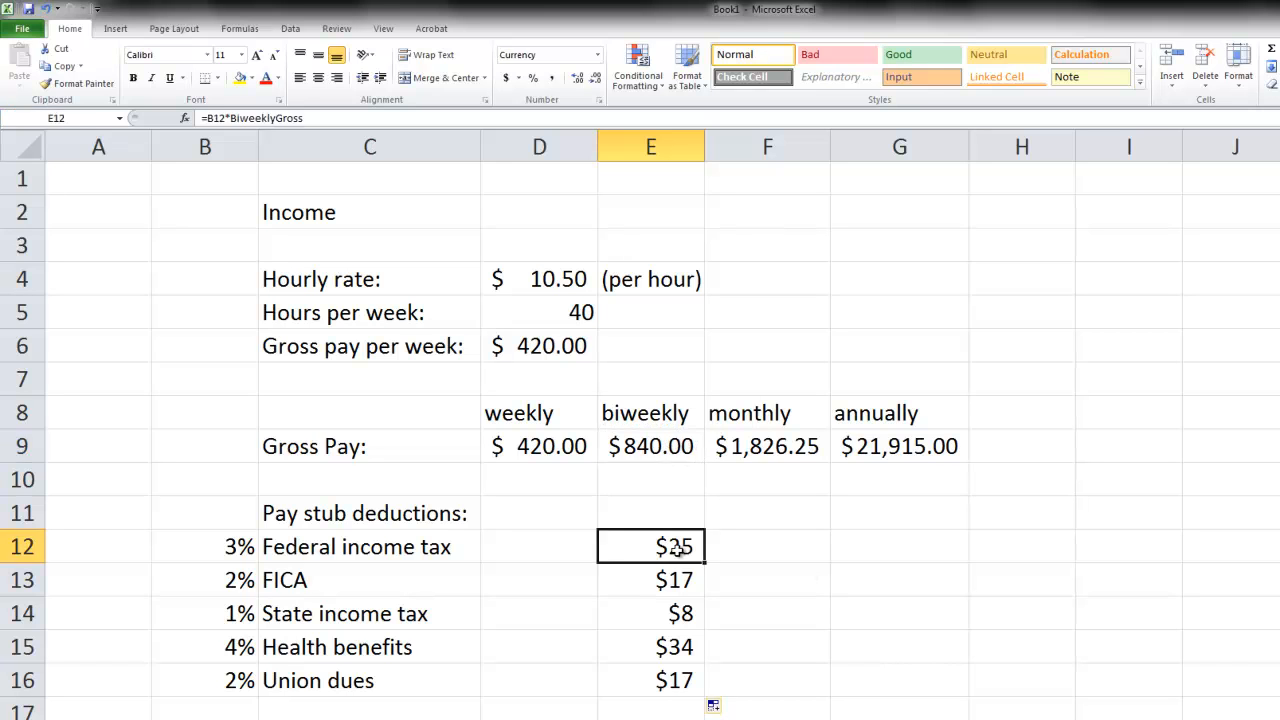
pyautogui.click(233, 118)
pyautogui.moveTo(233, 118); pyautogui.dragTo(383, 120)
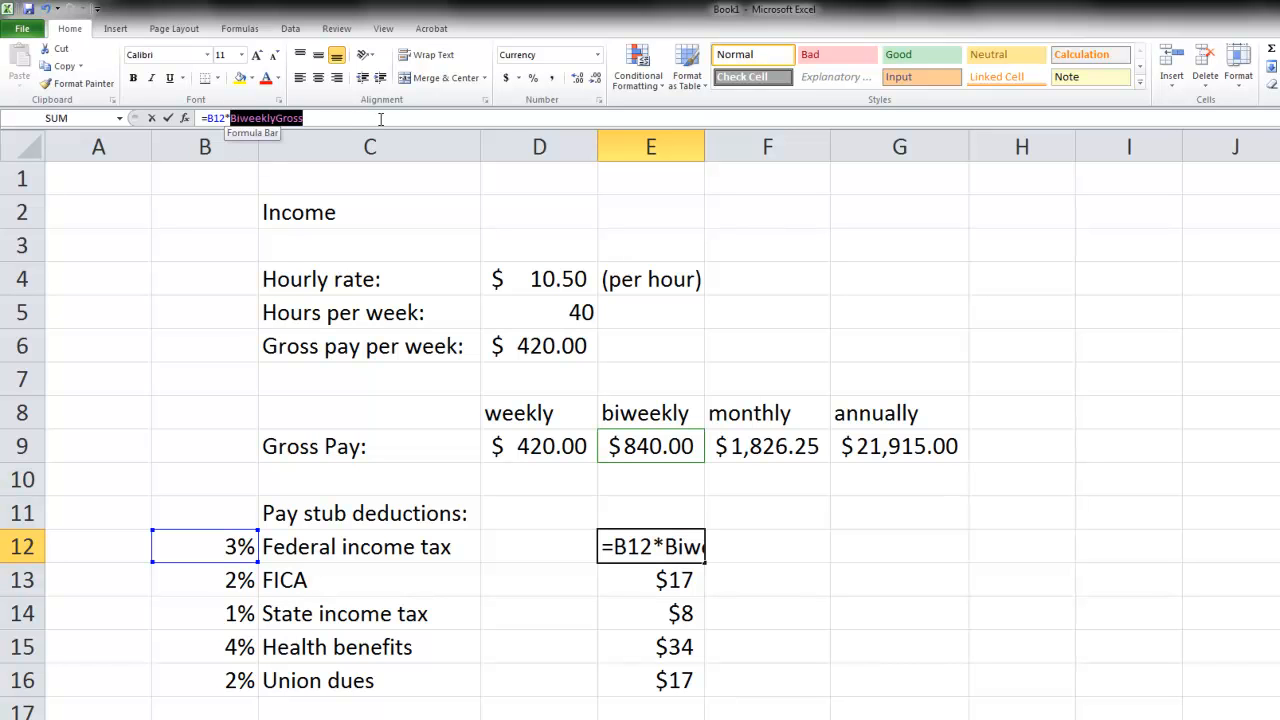
pyautogui.write('E9')
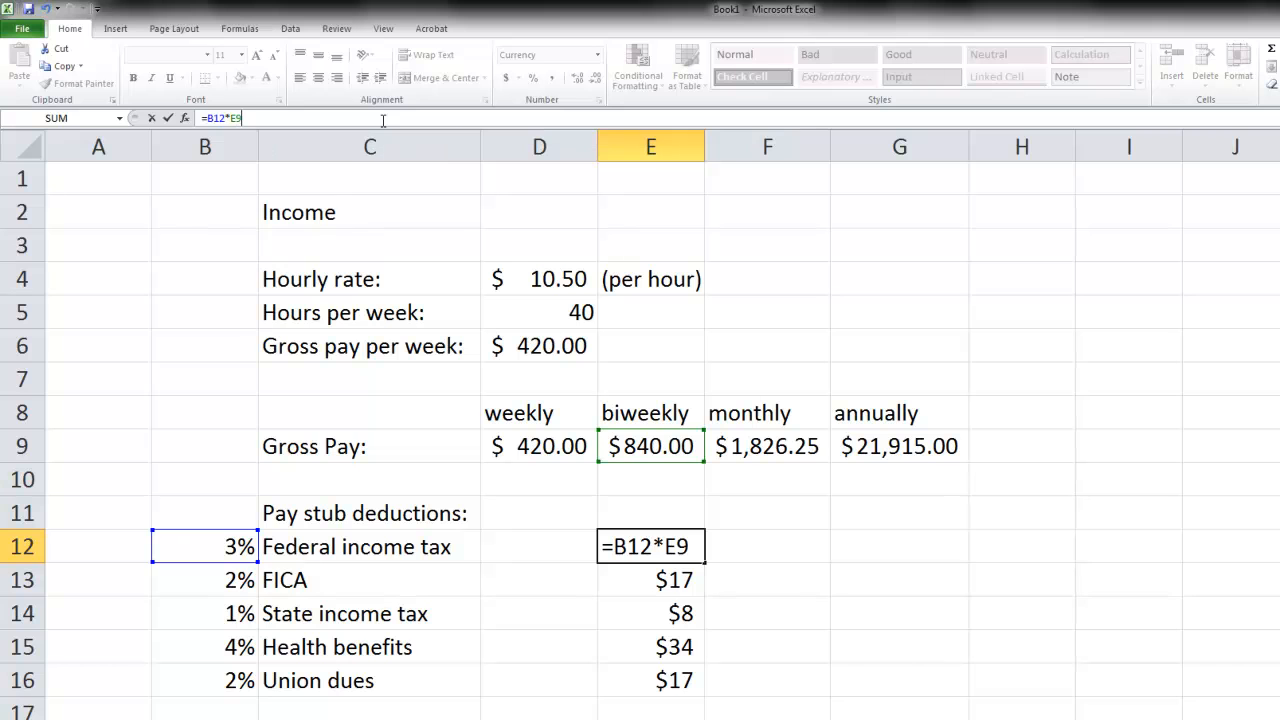
pyautogui.press('Return')
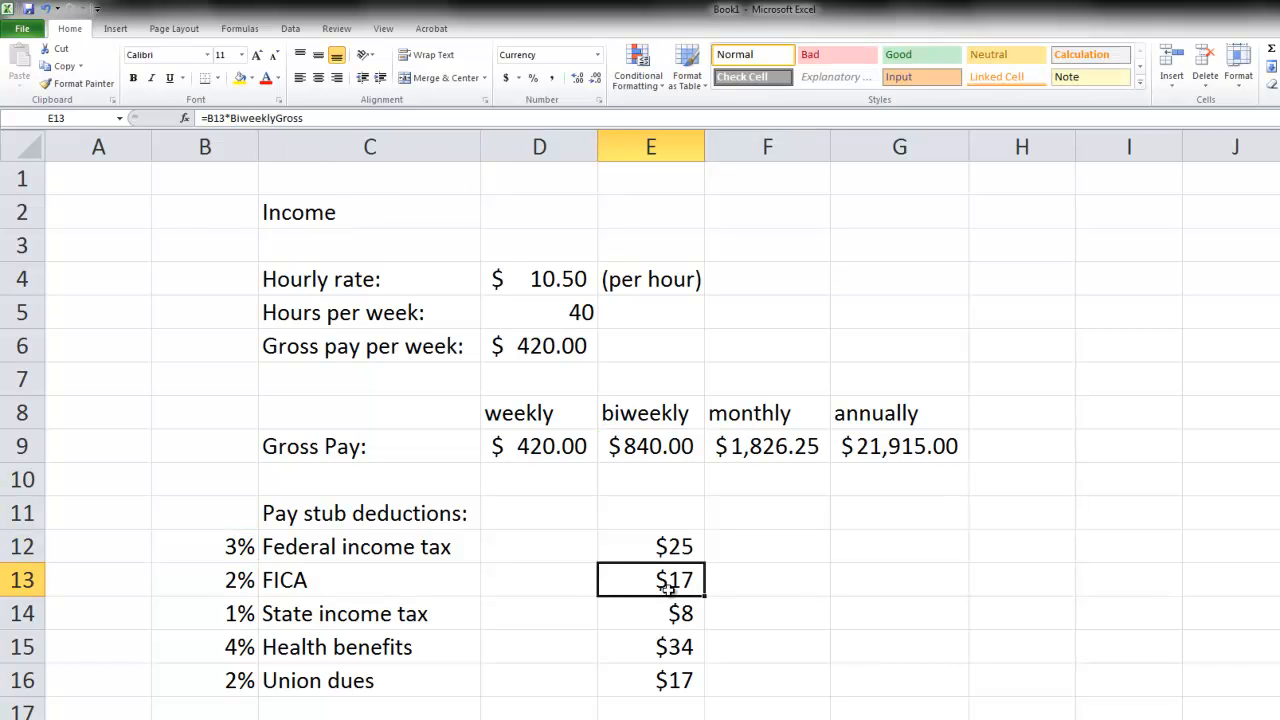
# - Fill the formula =B12*E9 from E12 down through E16, leaving E12 selected
pyautogui.click(702, 550)
pyautogui.moveTo(702, 563); pyautogui.dragTo(700, 697)
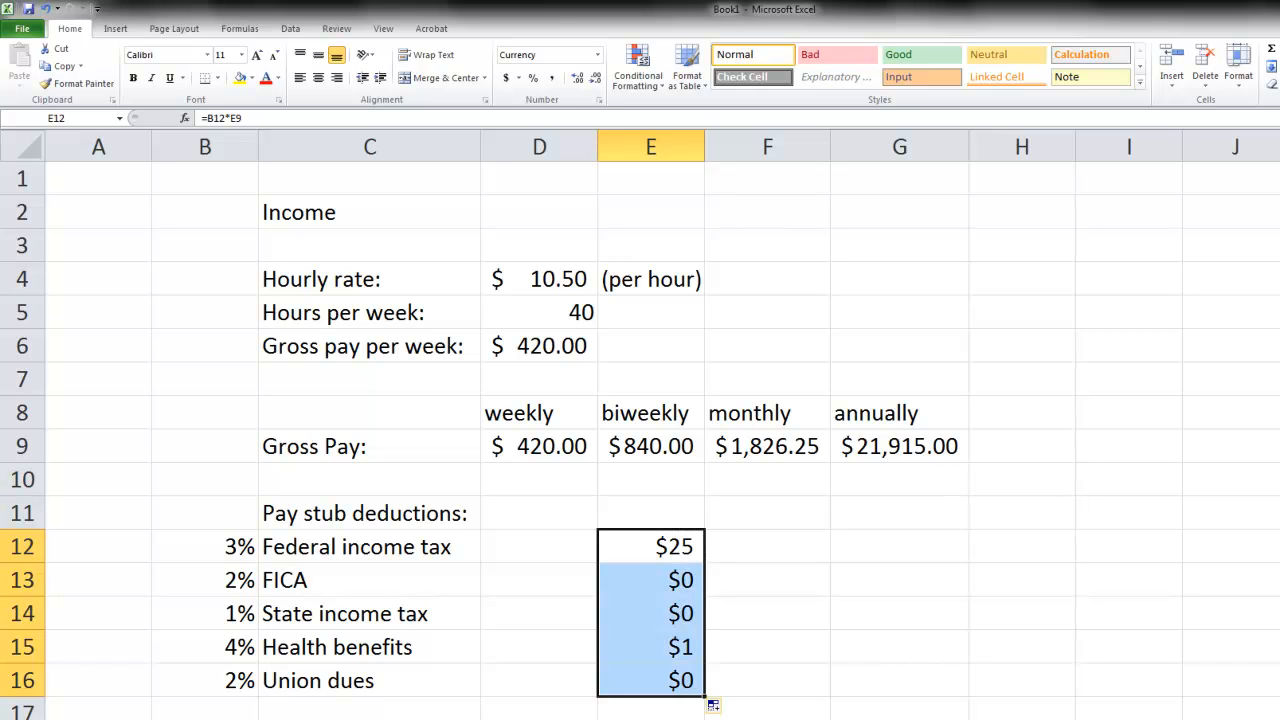
pyautogui.click(667, 543)
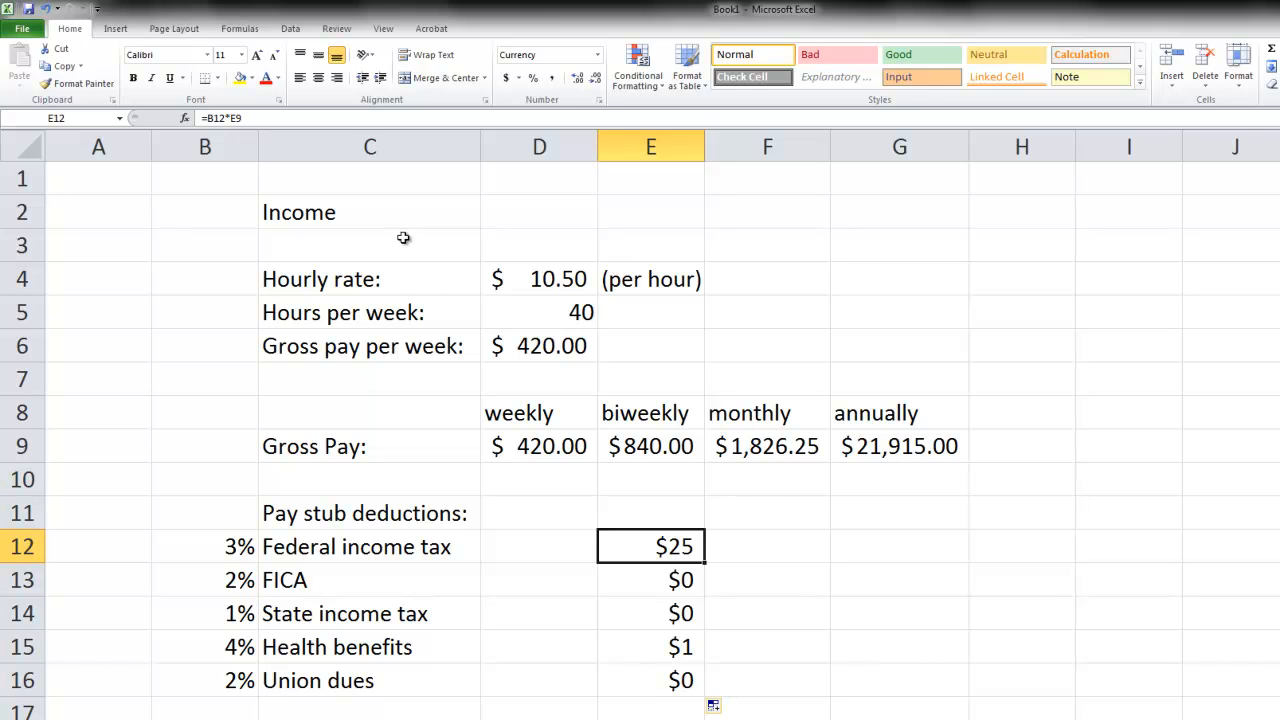
# - Examine the cell references in the copied deduction formulas from E13 to E15, opening the Health benefits formula for a closer look
pyautogui.press('Down')
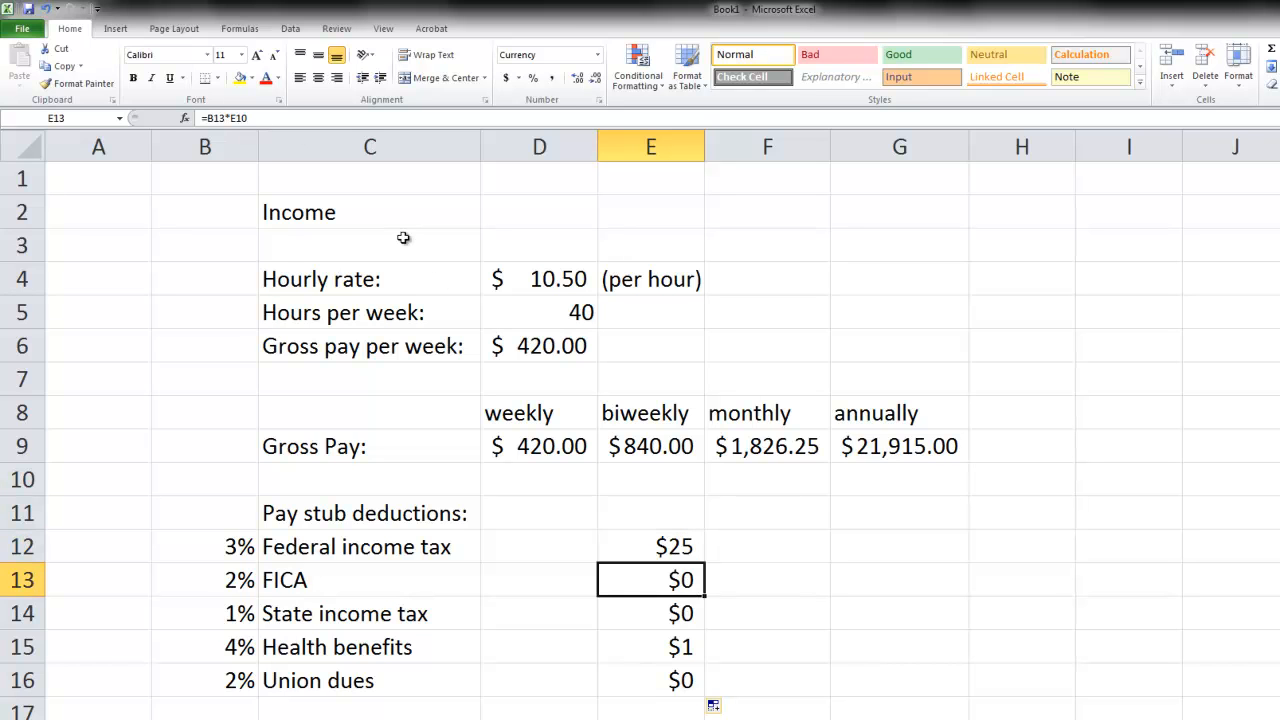
pyautogui.press('Down')
pyautogui.press('Down')
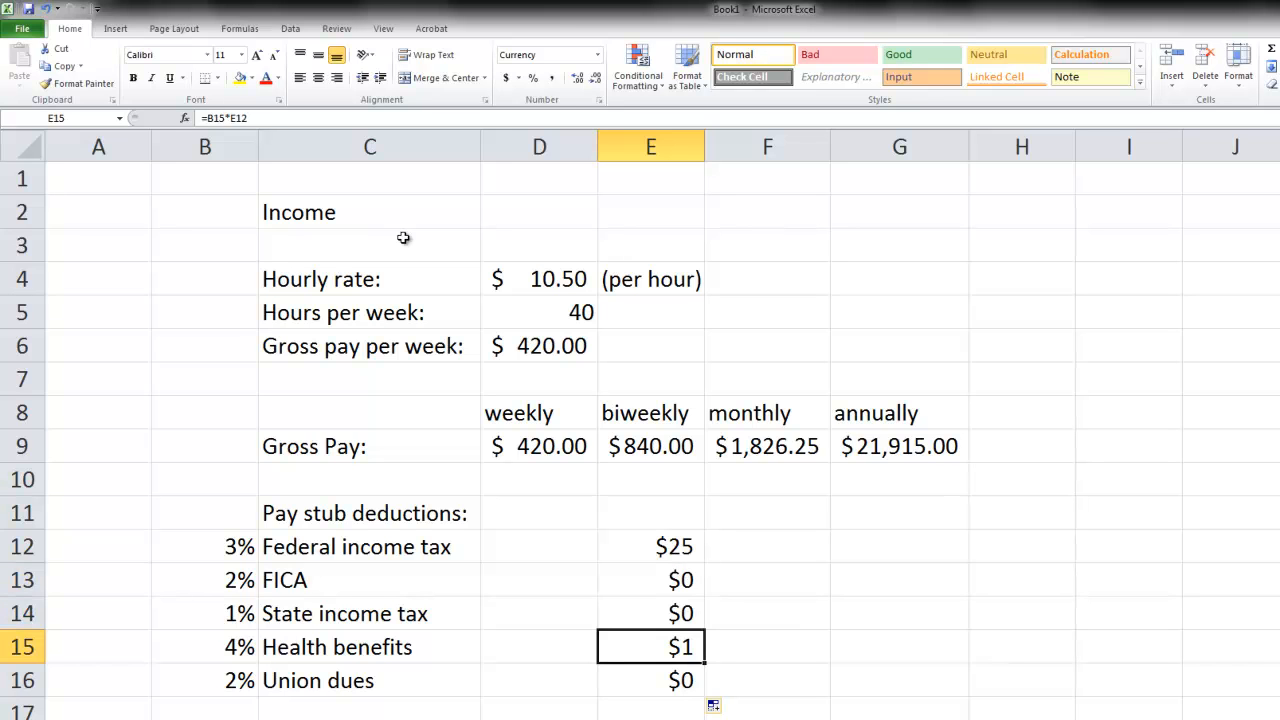
pyautogui.doubleClick(679, 645)
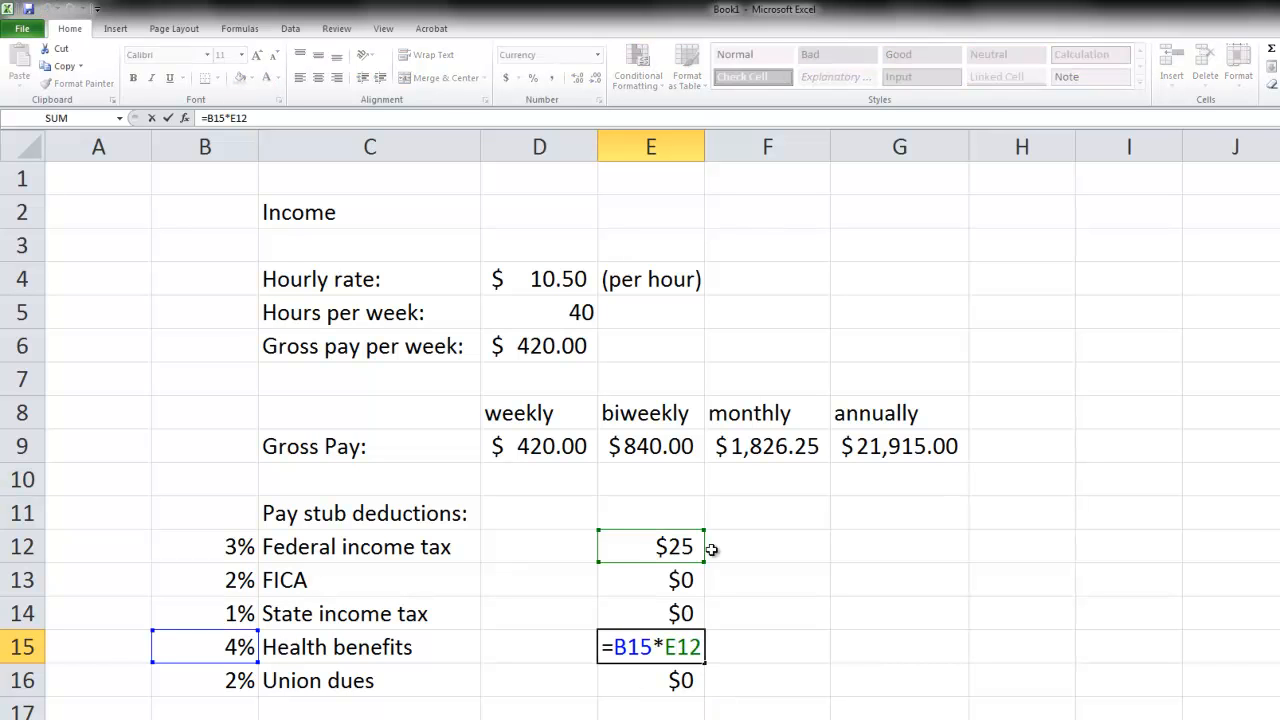
pyautogui.moveTo(663, 647); pyautogui.dragTo(703, 647)
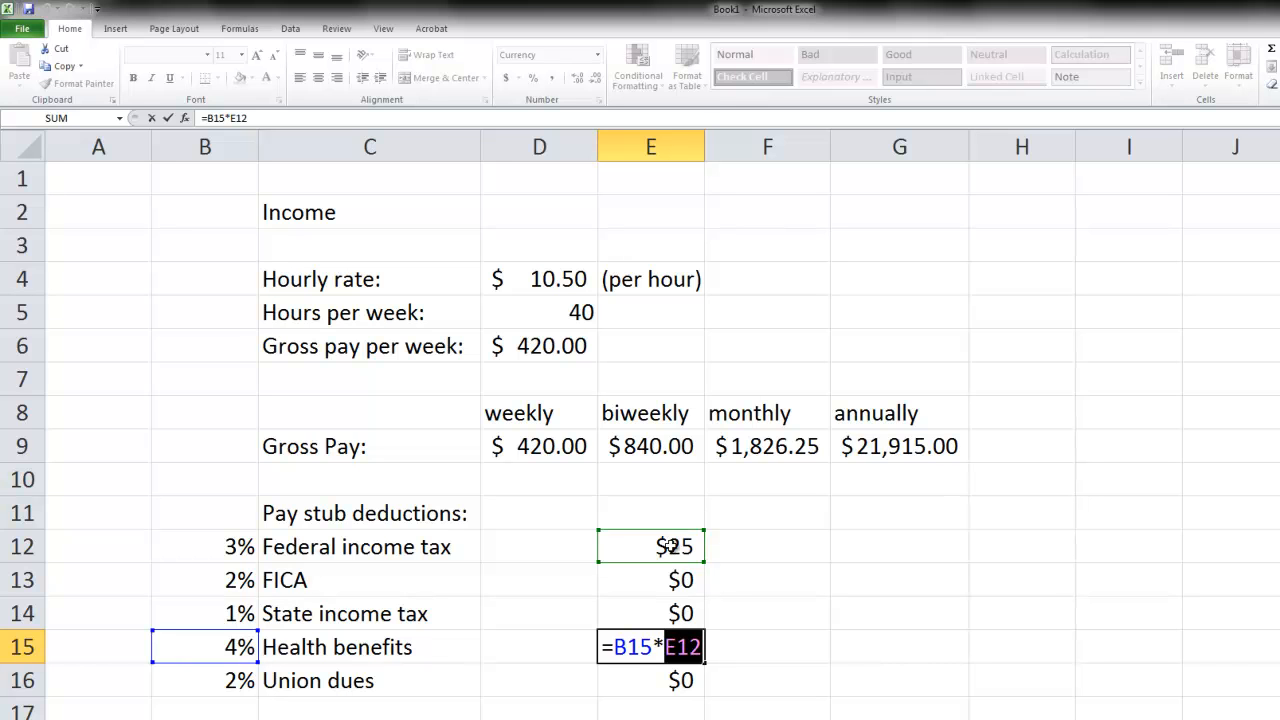
pyautogui.moveTo(613, 647); pyautogui.dragTo(652, 647)
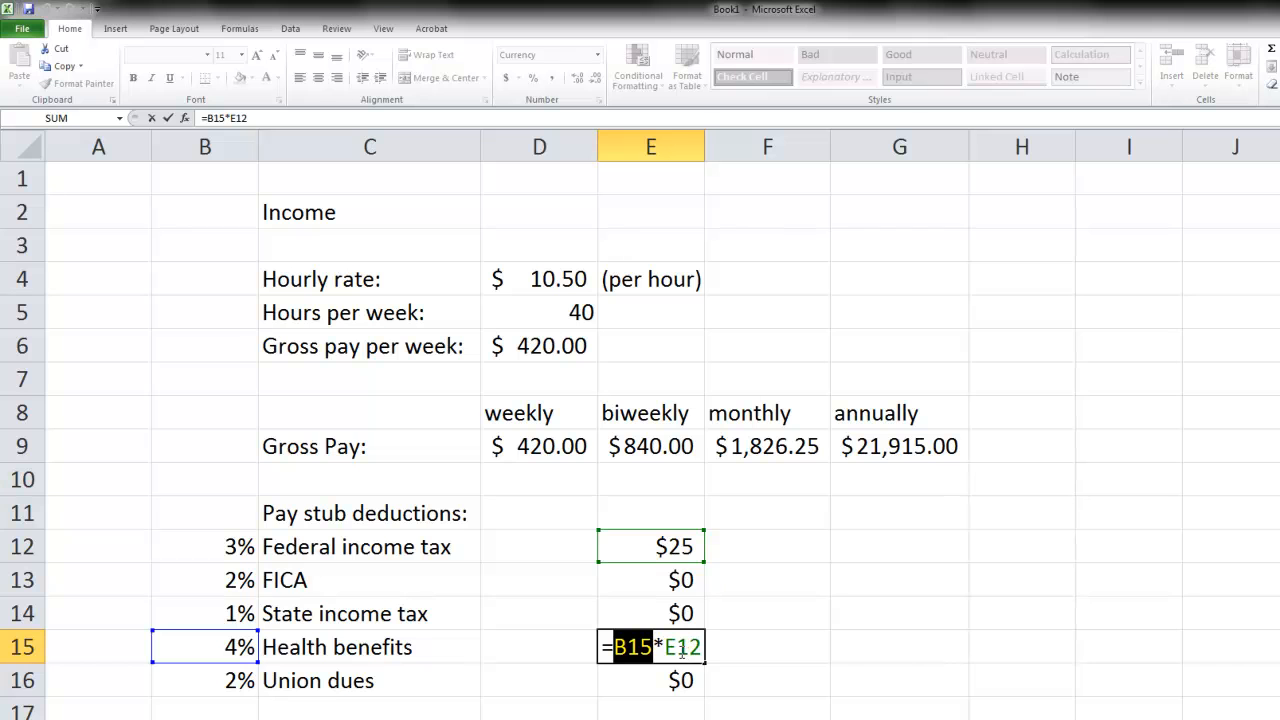
pyautogui.press('Return')
# - Replace the E9 reference in the Federal income tax formula with the named cell, giving =B12*BiweeklyGross in E12
pyautogui.click(668, 546)
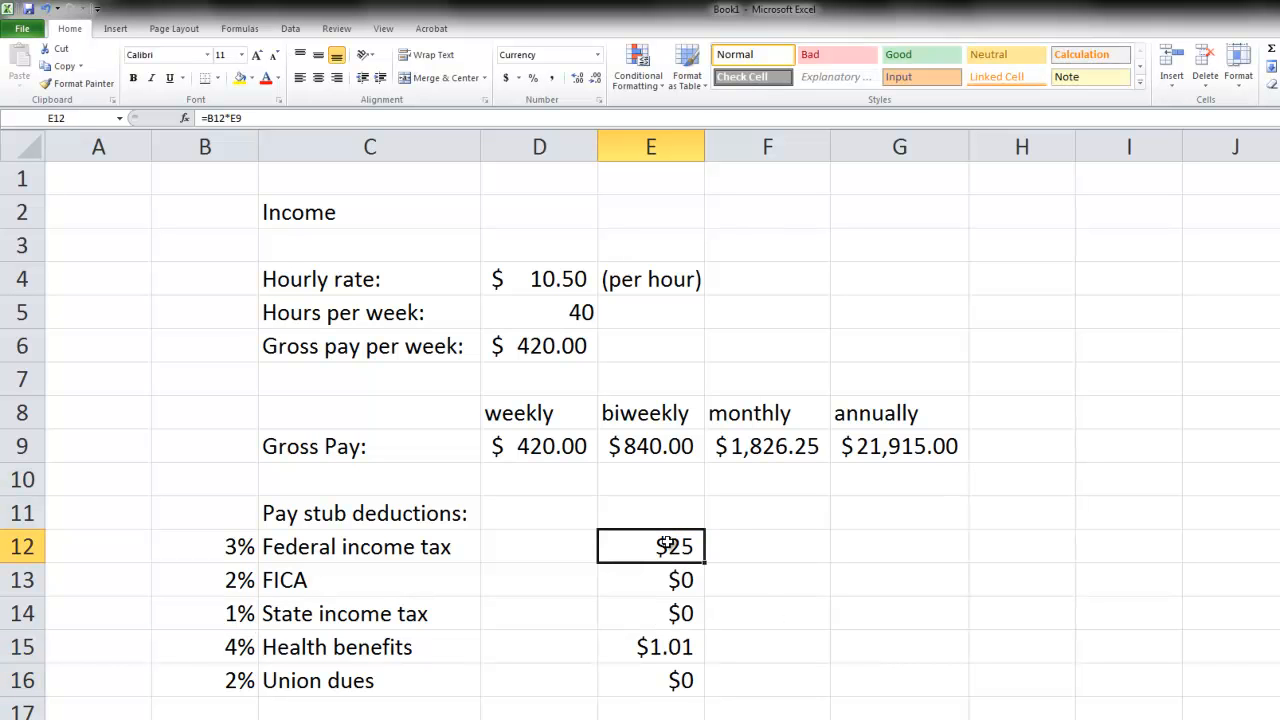
pyautogui.click(234, 117)
pyautogui.press('BackSpace')
pyautogui.press('BackSpace')
pyautogui.write('B')
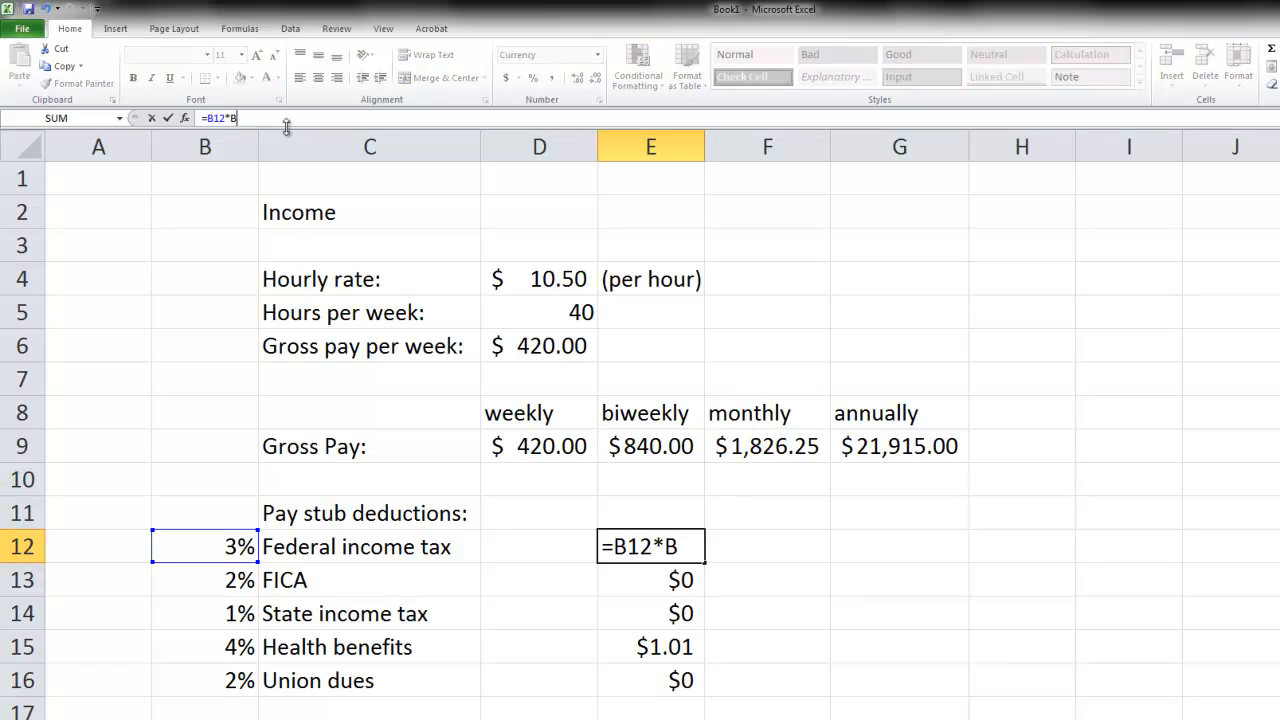
pyautogui.write('iwe')
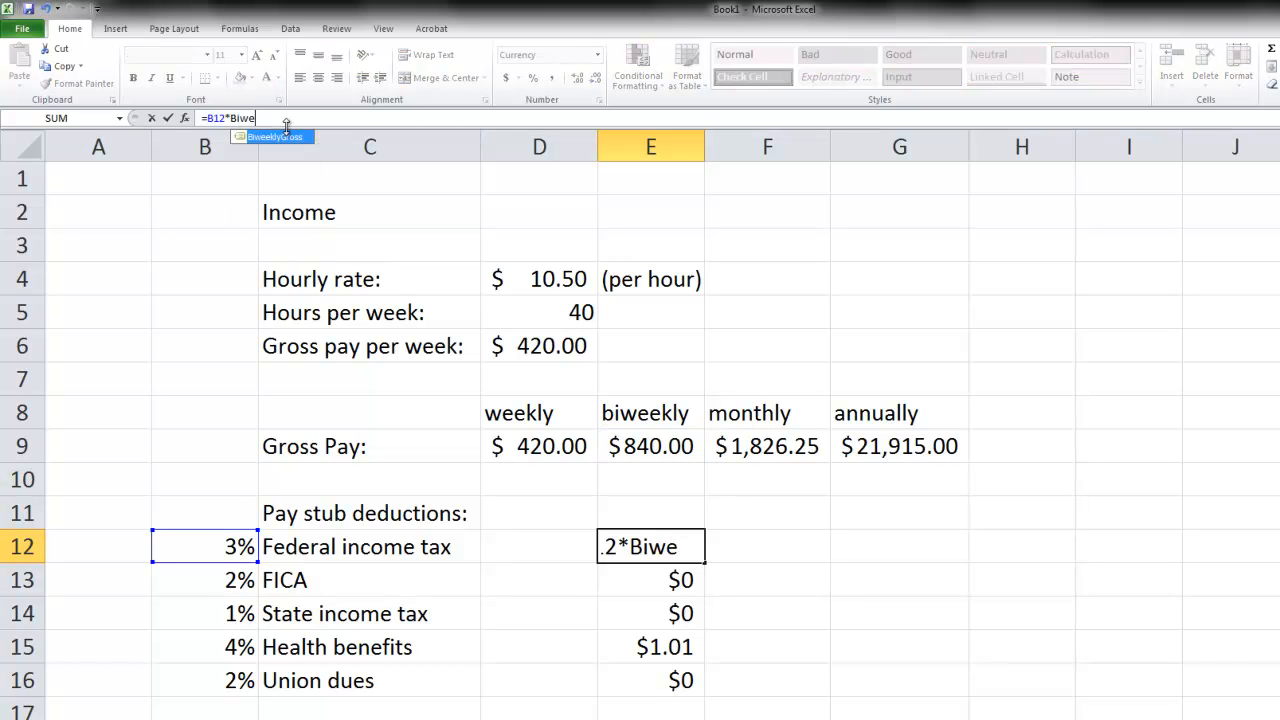
pyautogui.doubleClick(282, 136)
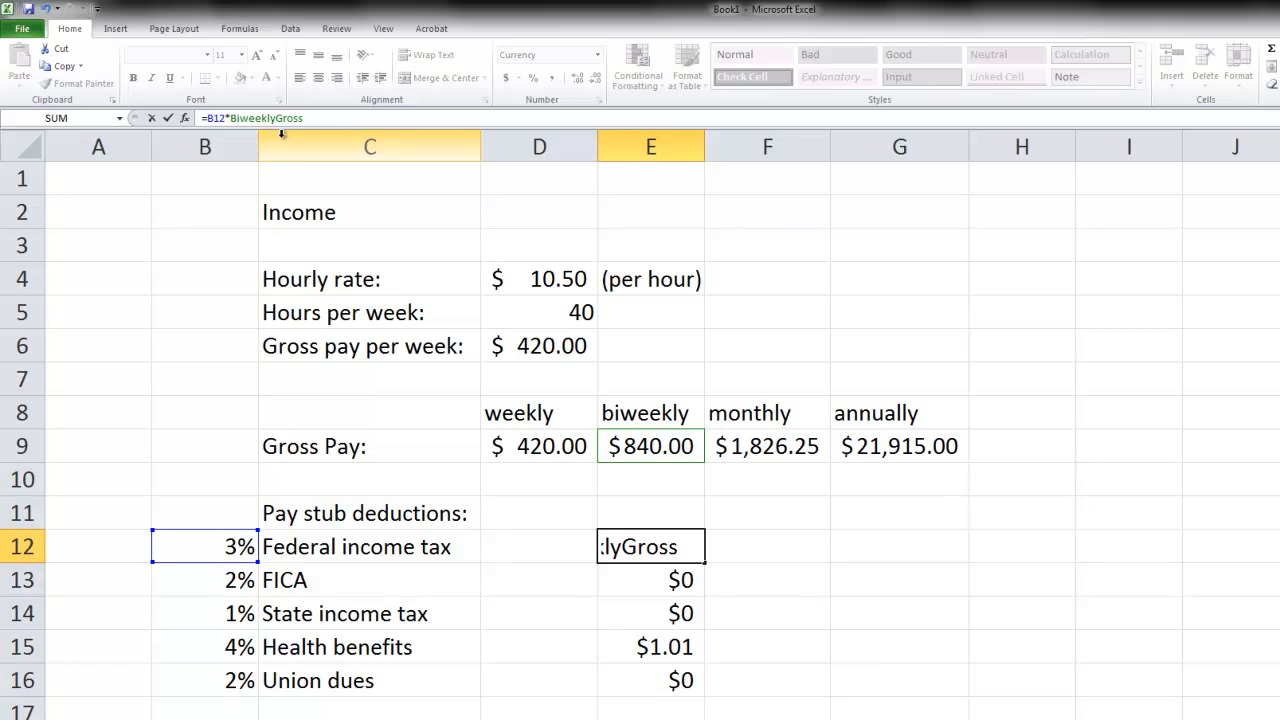
pyautogui.press('Return')
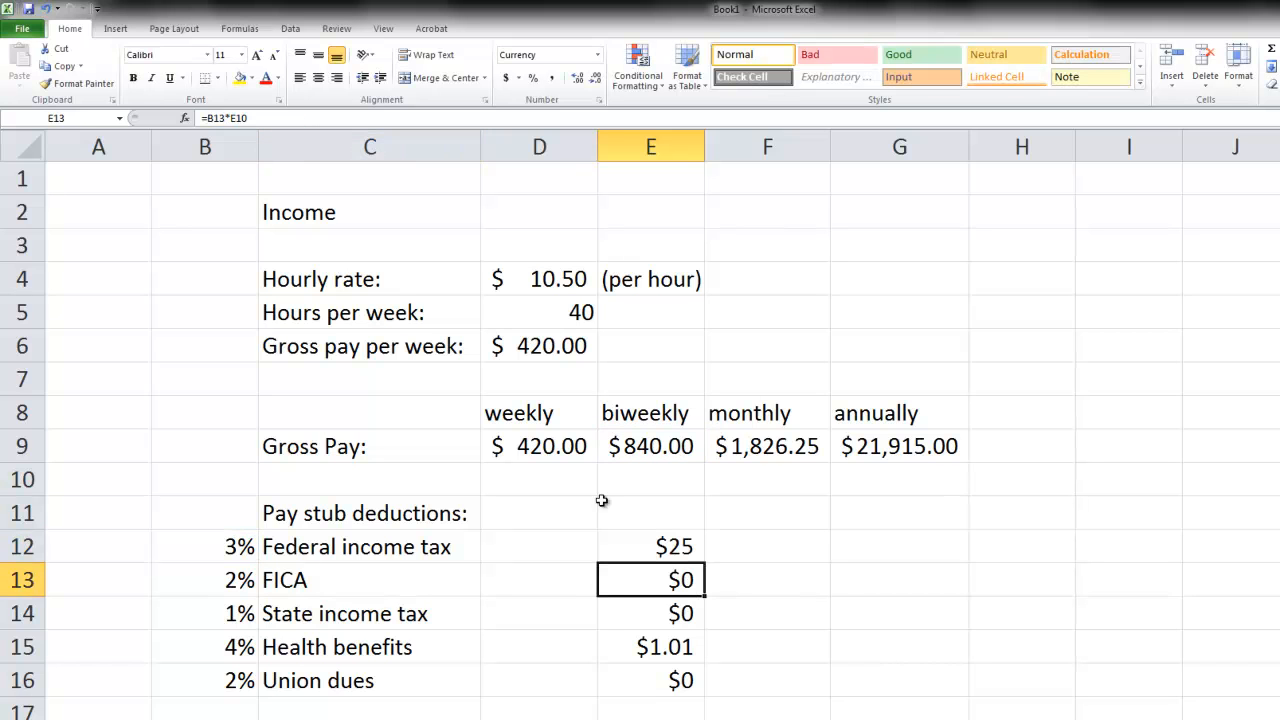
# - Fill the BiweeklyGross formula from E12 down to the other pay stub deductions, through E16
pyautogui.click(670, 551)
pyautogui.moveTo(705, 563); pyautogui.dragTo(693, 687)
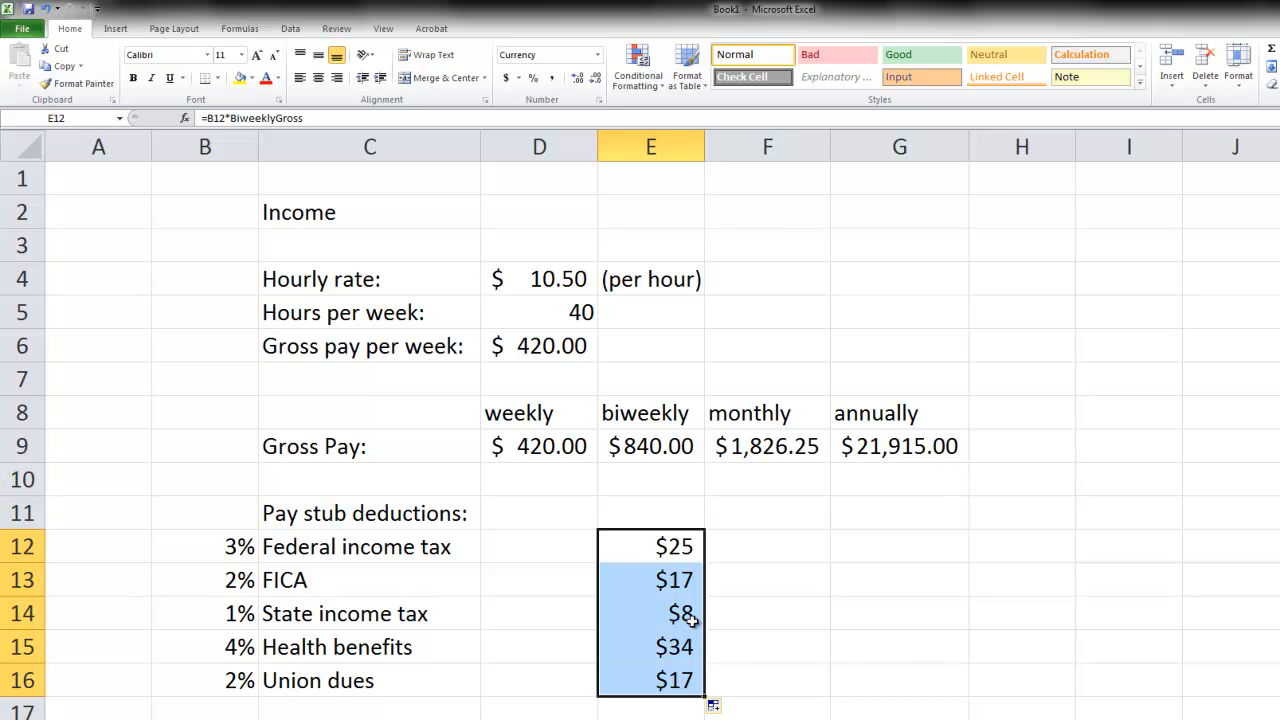
pyautogui.click(686, 542)
pyautogui.moveTo(668, 570); pyautogui.dragTo(657, 676)
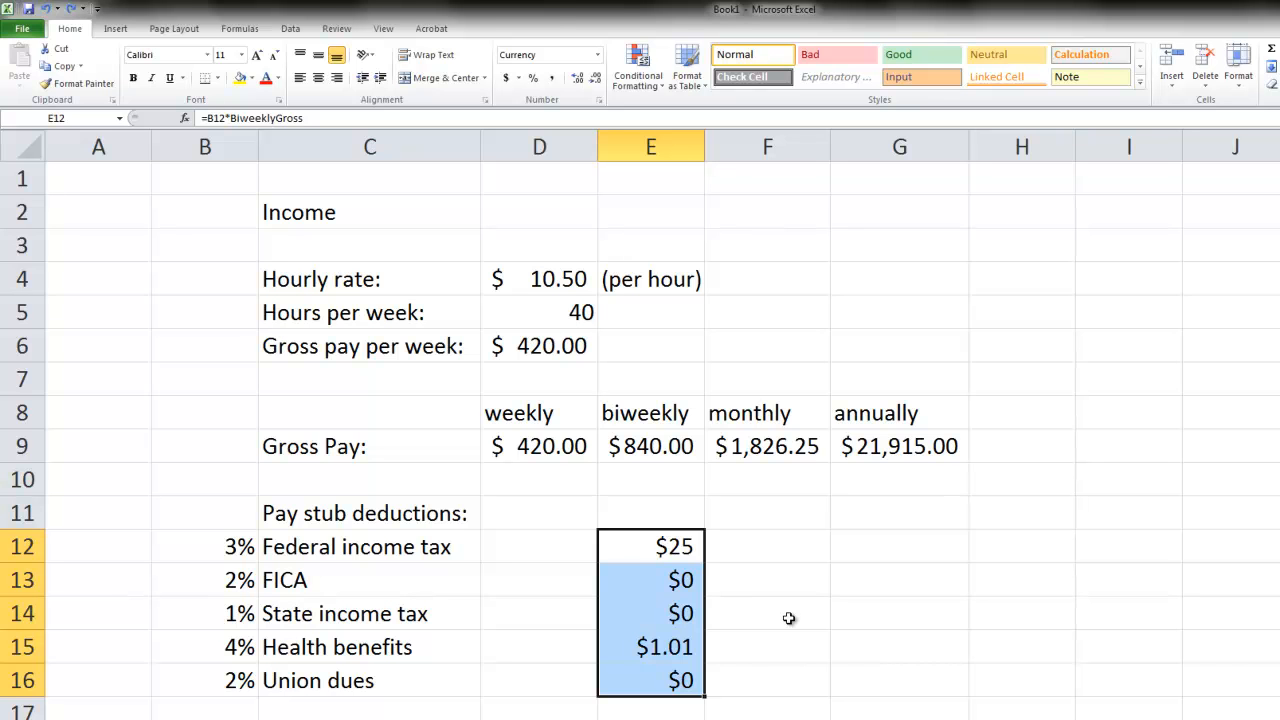
pyautogui.hotkey('ctrl', 'd')
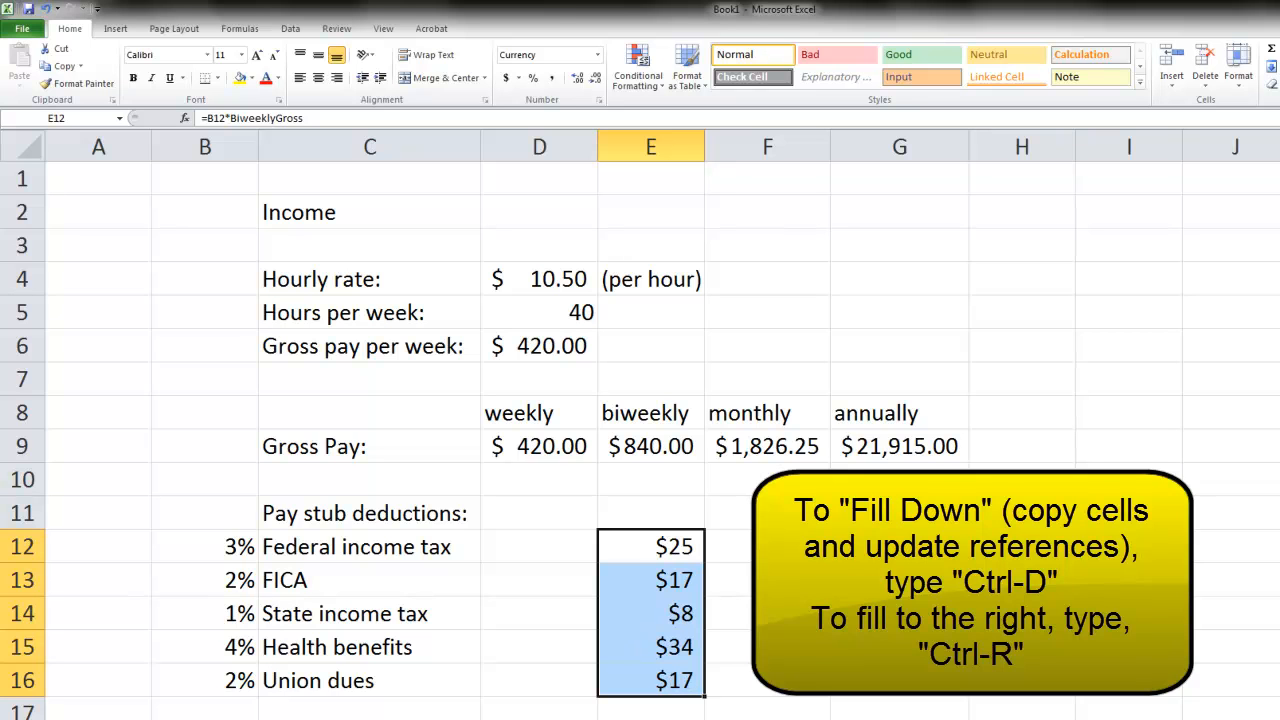
pyautogui.click(767, 613)
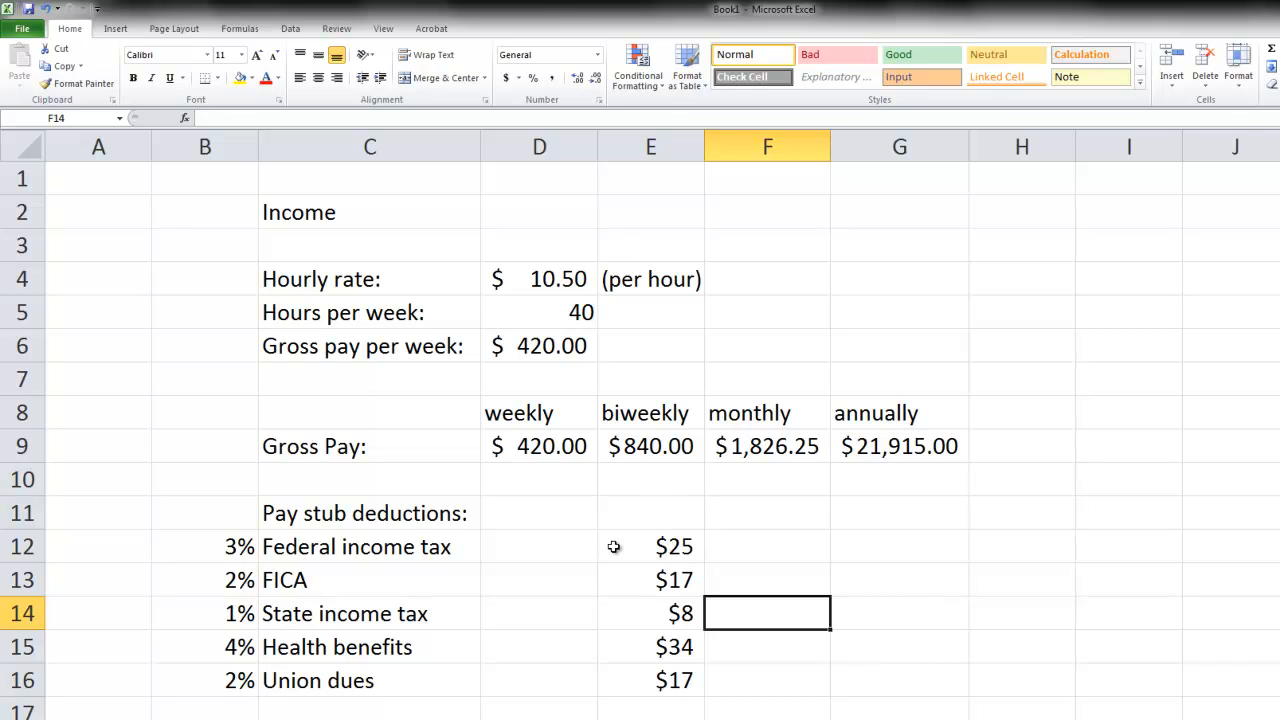
# - Calculate the weekly Federal income tax in D12 as half the biweekly amount, using =E12/2
pyautogui.click(580, 547)
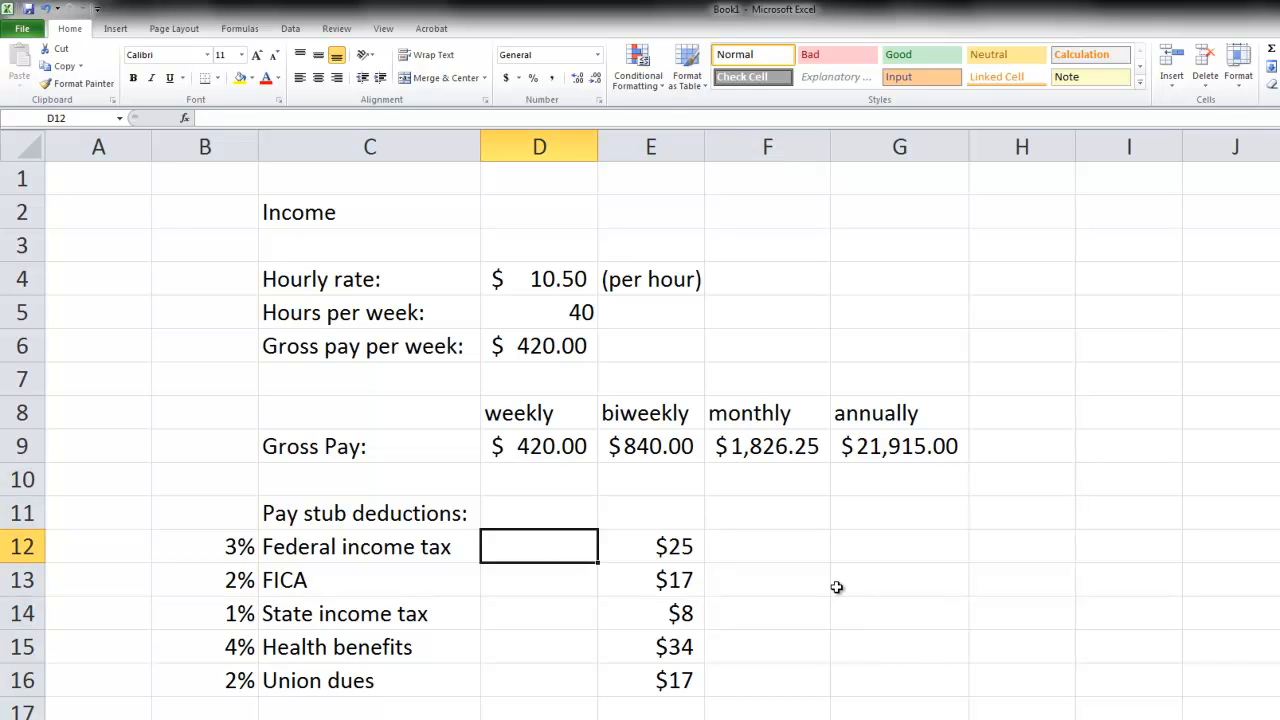
pyautogui.write('=')
pyautogui.press('Right')
pyautogui.write('/2')
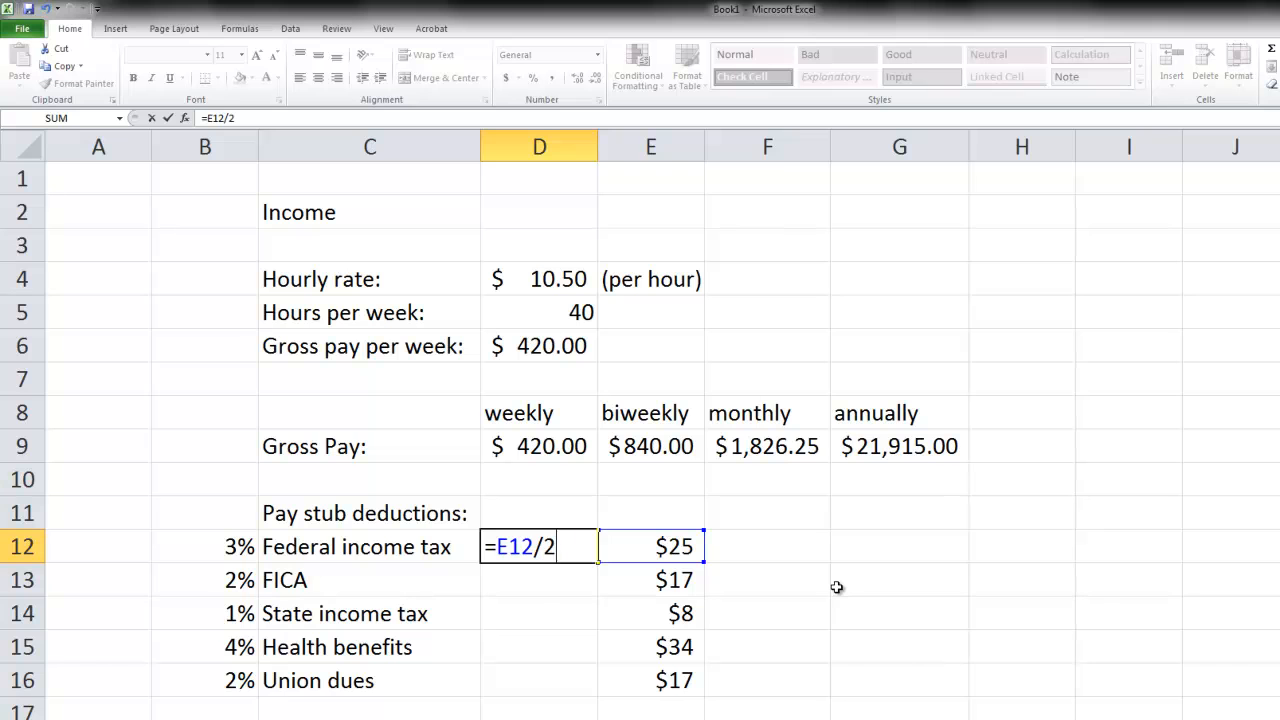
pyautogui.press('Return')
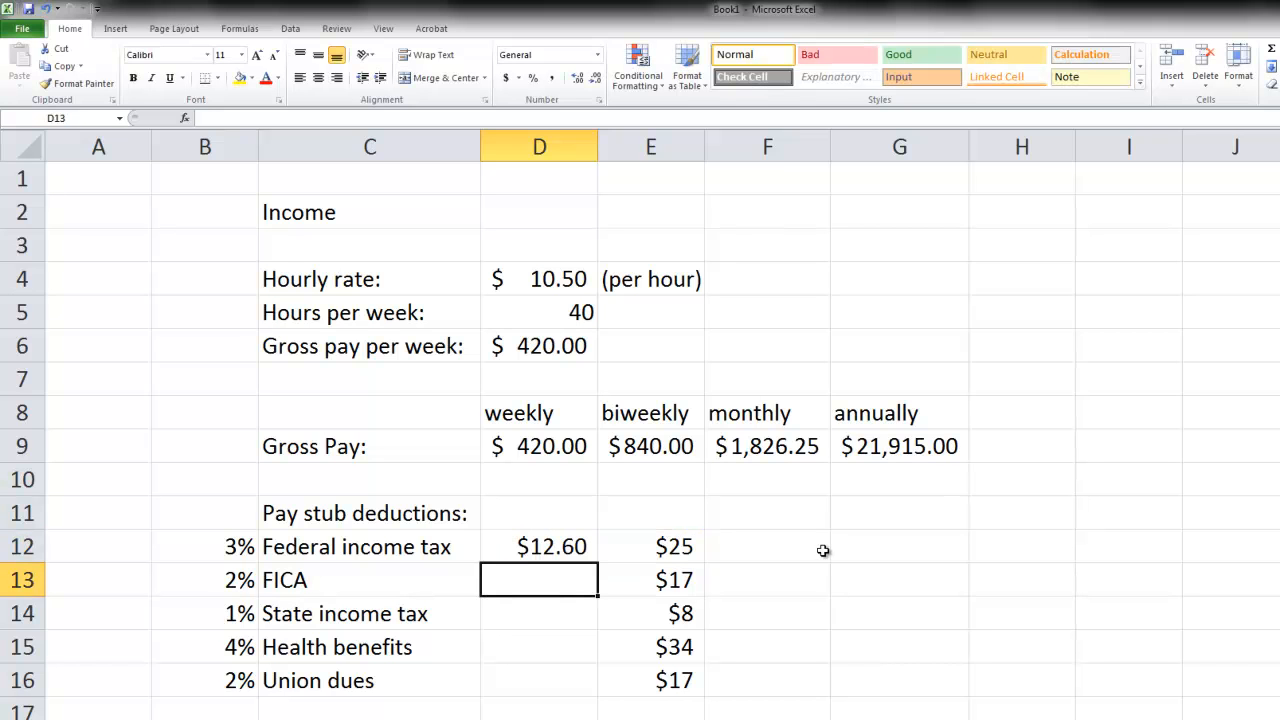
# - Review the annual gross pay formula in G9, leaving that cell selected
pyautogui.click(884, 449)
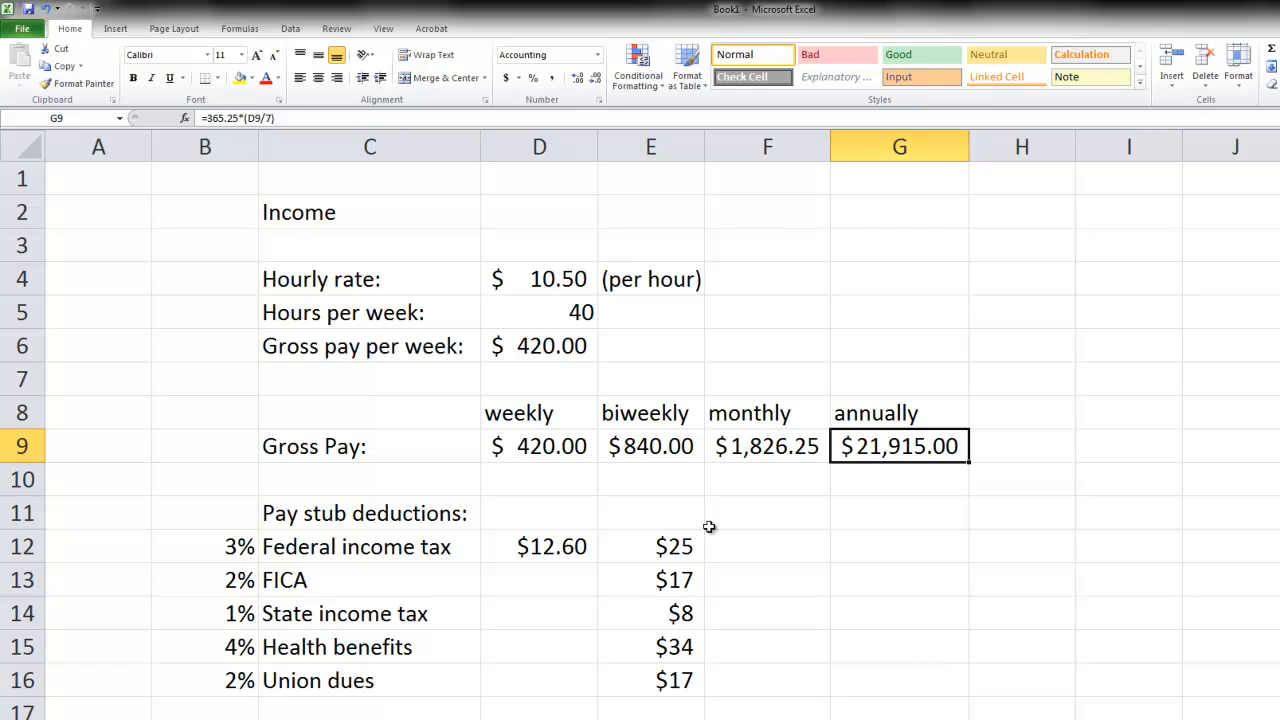
pyautogui.doubleClick(855, 447)
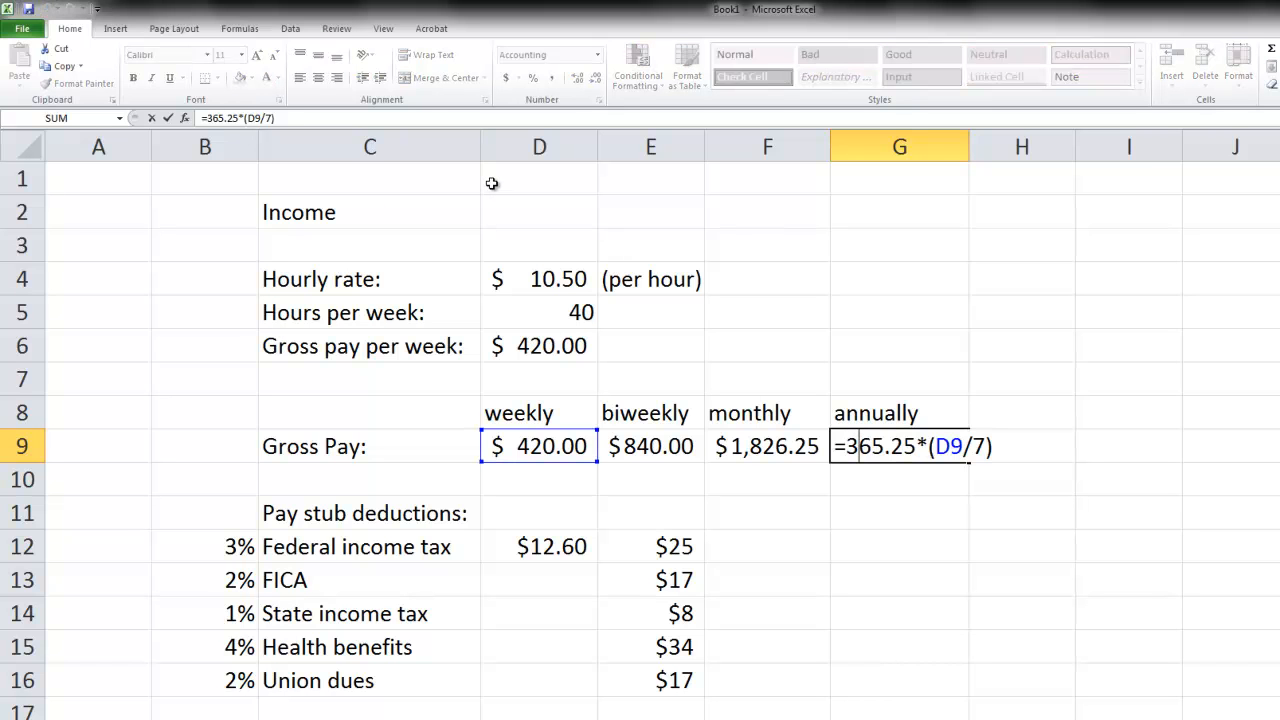
pyautogui.press('Return')
pyautogui.click(866, 445)
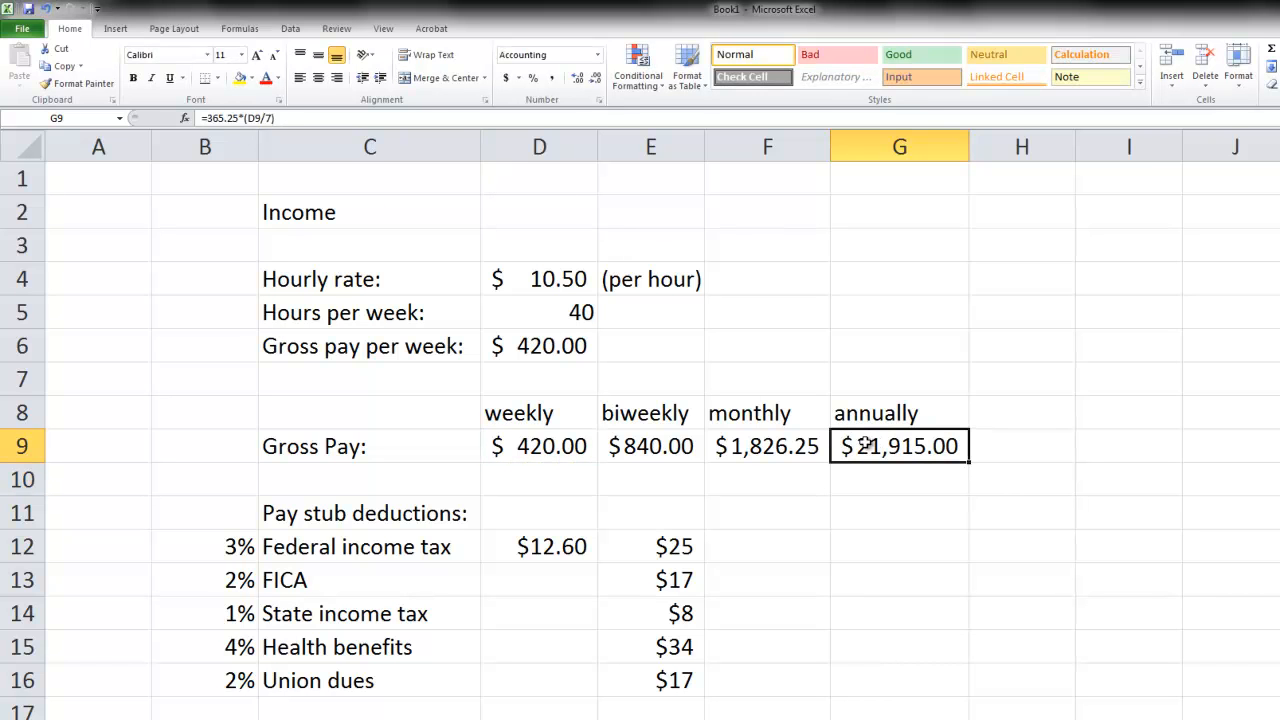
# - Copy the annual gross pay formula from G9 into G12 for the annual Federal income tax
pyautogui.hotkey('ctrl', 'c')
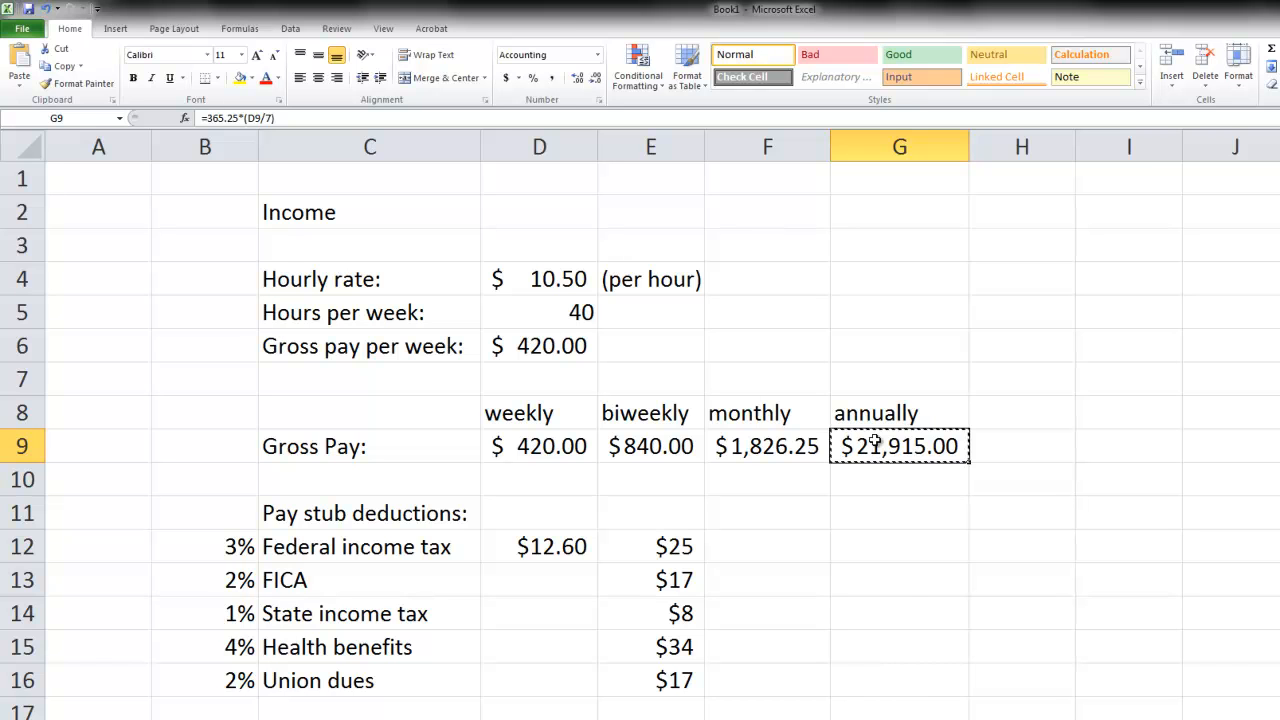
pyautogui.rightClick(875, 440)
pyautogui.click(915, 468)
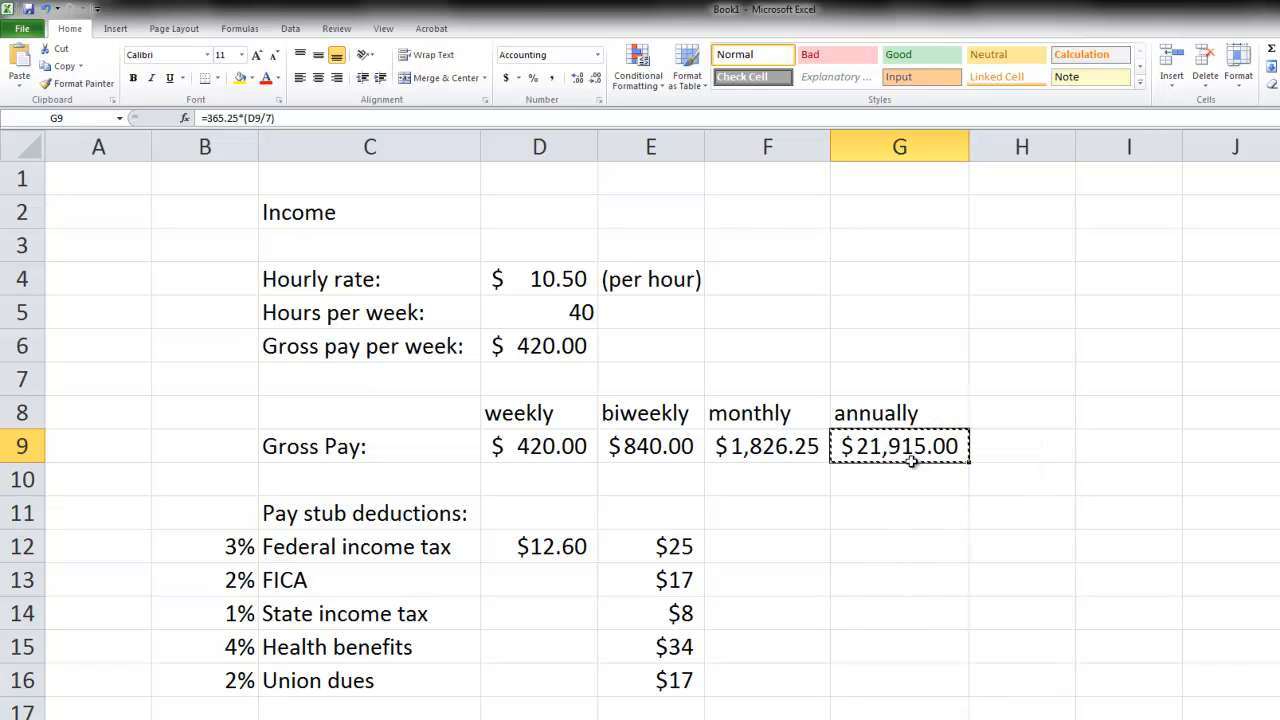
pyautogui.rightClick(868, 557)
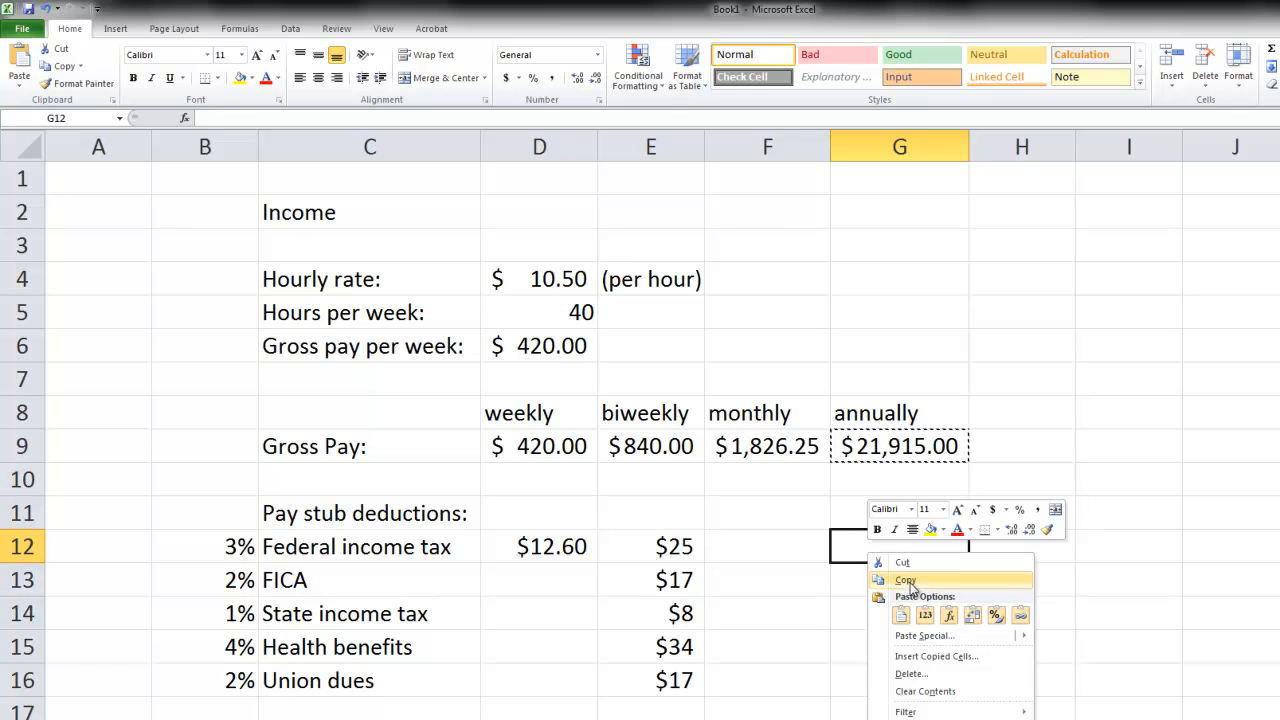
pyautogui.click(901, 615)
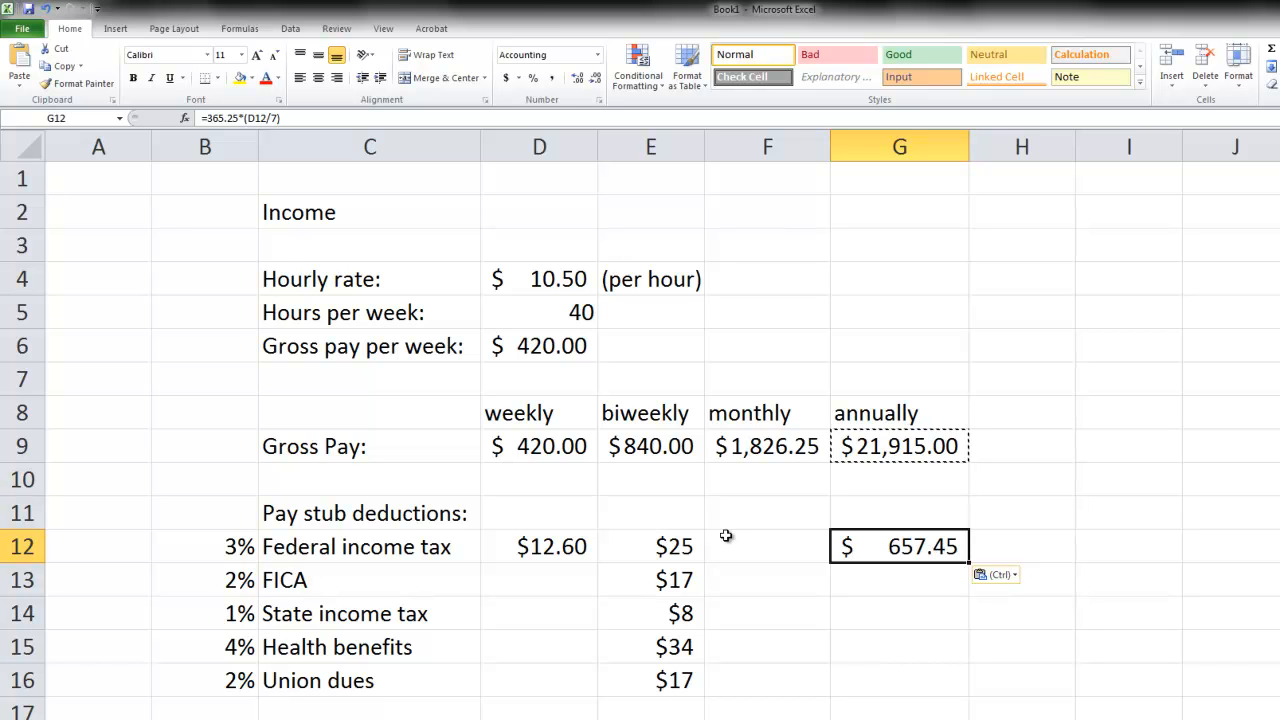
# - Copy the monthly gross pay formula from F9 into F12 for the monthly Federal income tax
pyautogui.click(769, 450)
pyautogui.hotkey('ctrl', 'c')
pyautogui.click(767, 543)
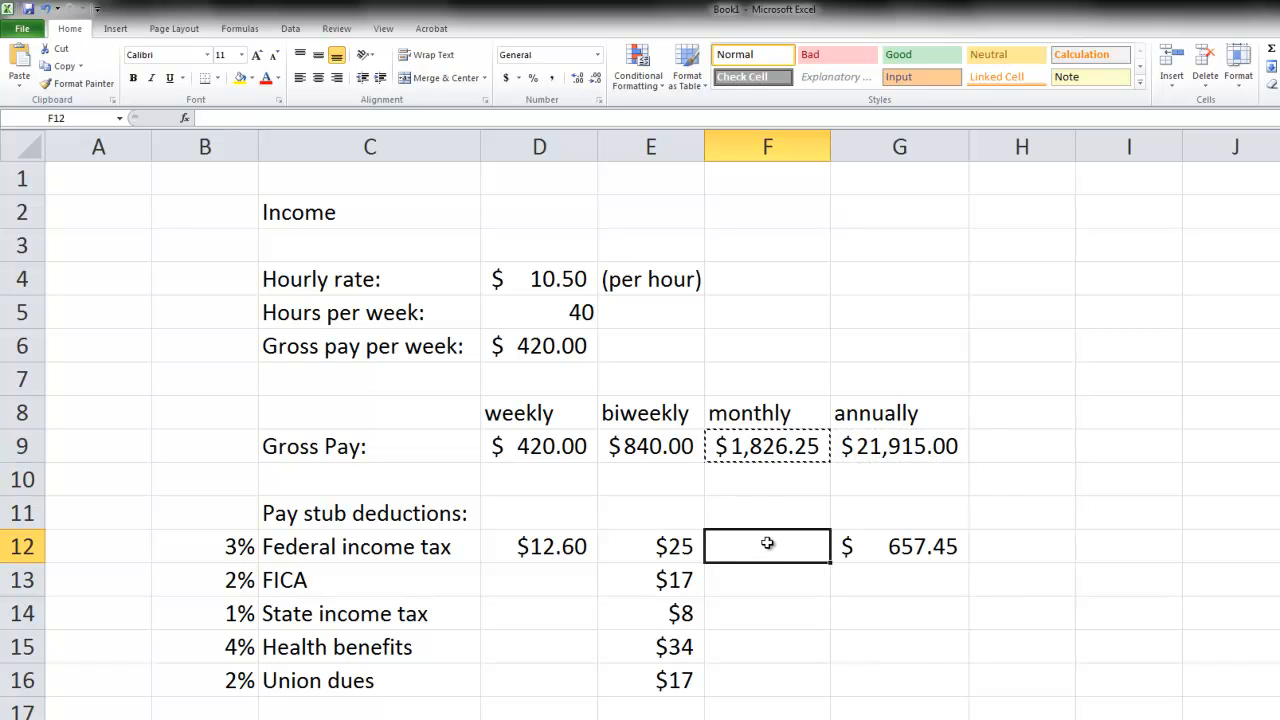
pyautogui.hotkey('ctrl', 'v')
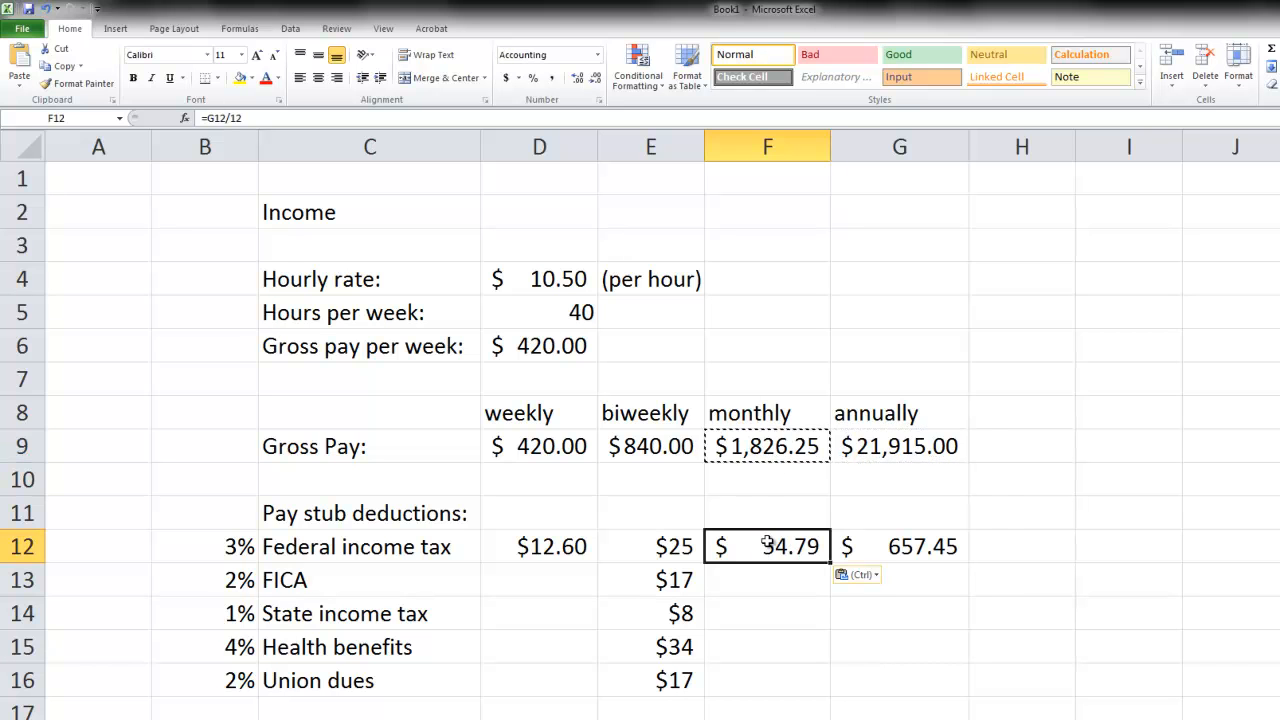
# - Fill the Federal income tax formulas in D12:G12 down to the other pay stub deductions, through row 16
pyautogui.click(820, 649)
pyautogui.moveTo(550, 542); pyautogui.dragTo(925, 556)
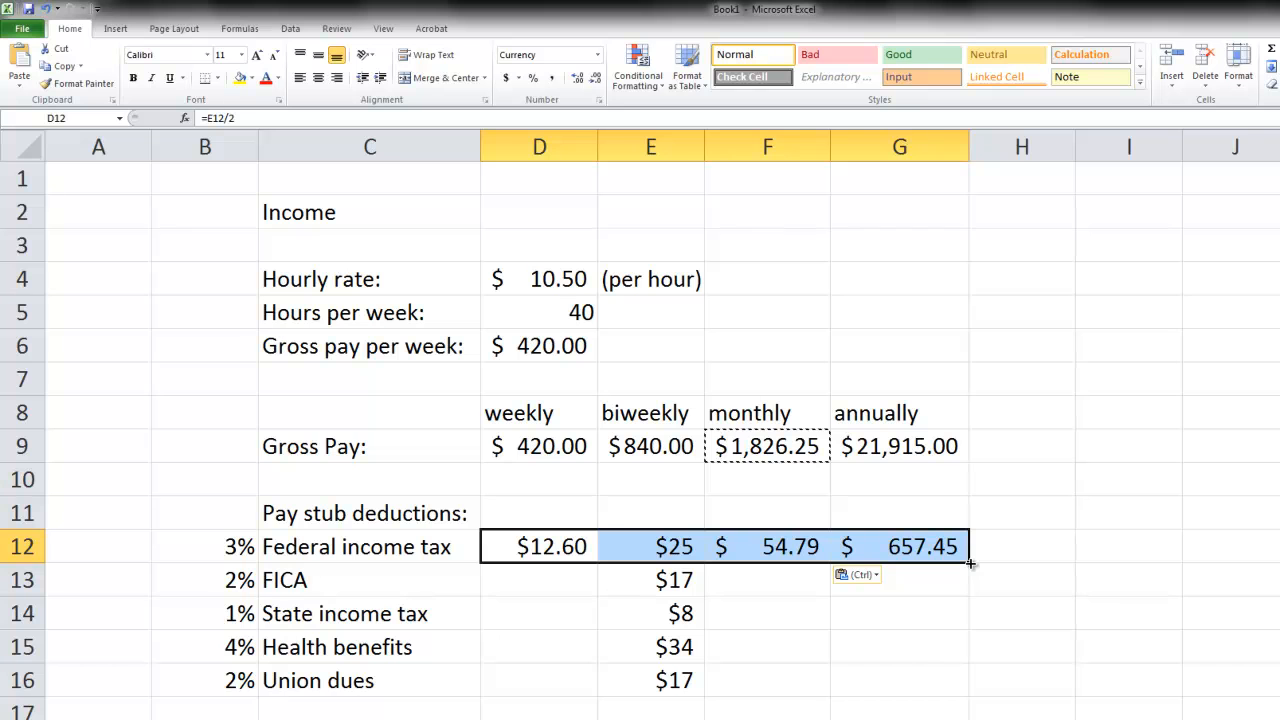
pyautogui.moveTo(969, 566); pyautogui.dragTo(955, 703)
pyautogui.click(1068, 652)
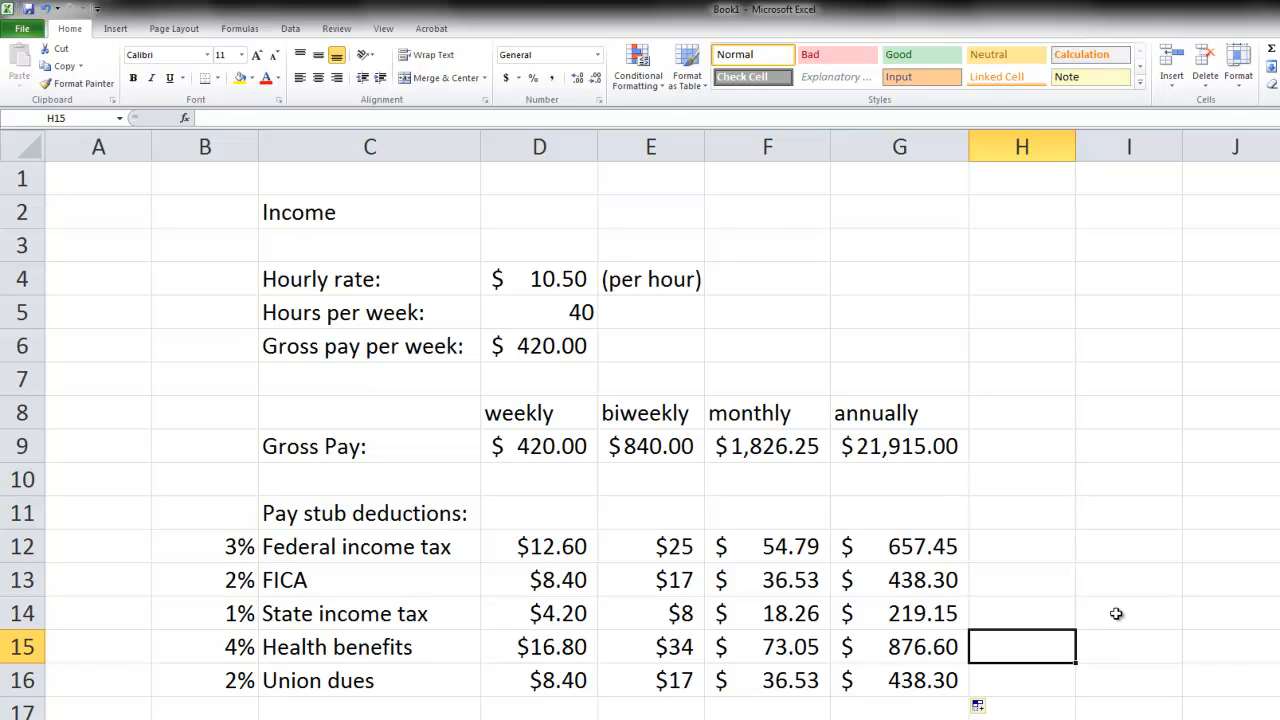
# - Set the hourly rate in D4 to 10.75
pyautogui.click(562, 281)
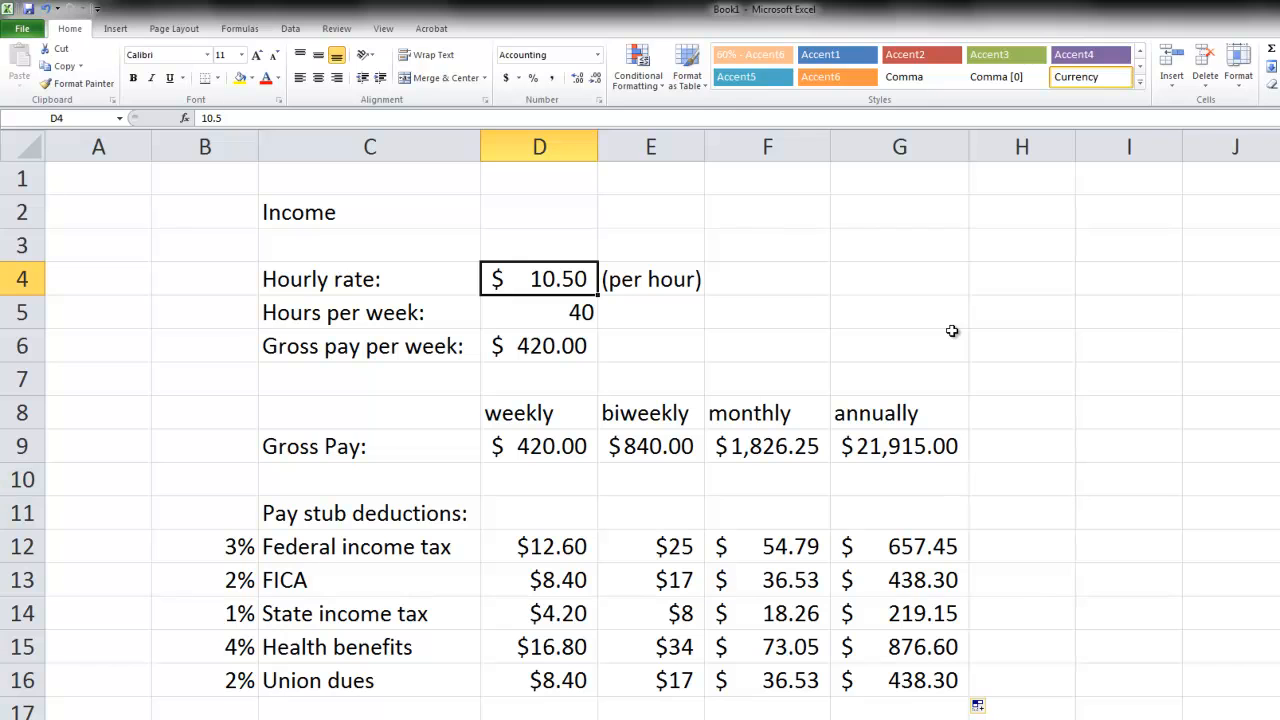
pyautogui.write('10.75')
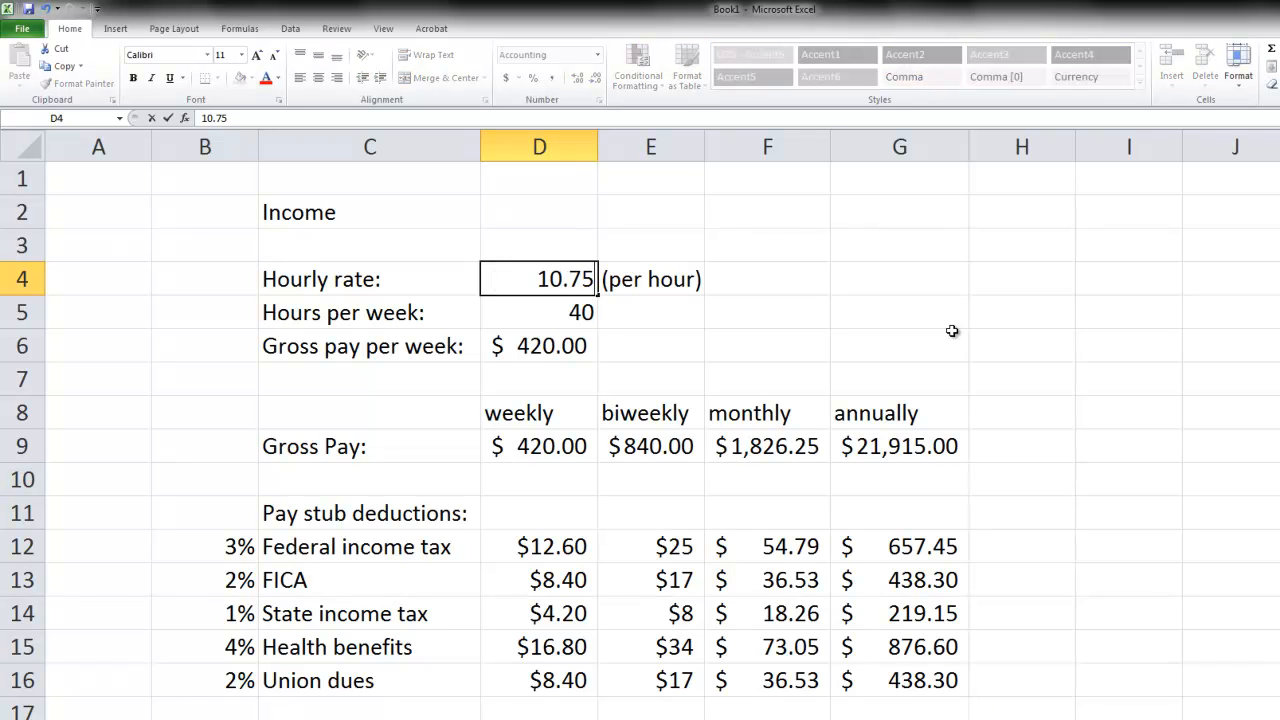
pyautogui.press('Return')
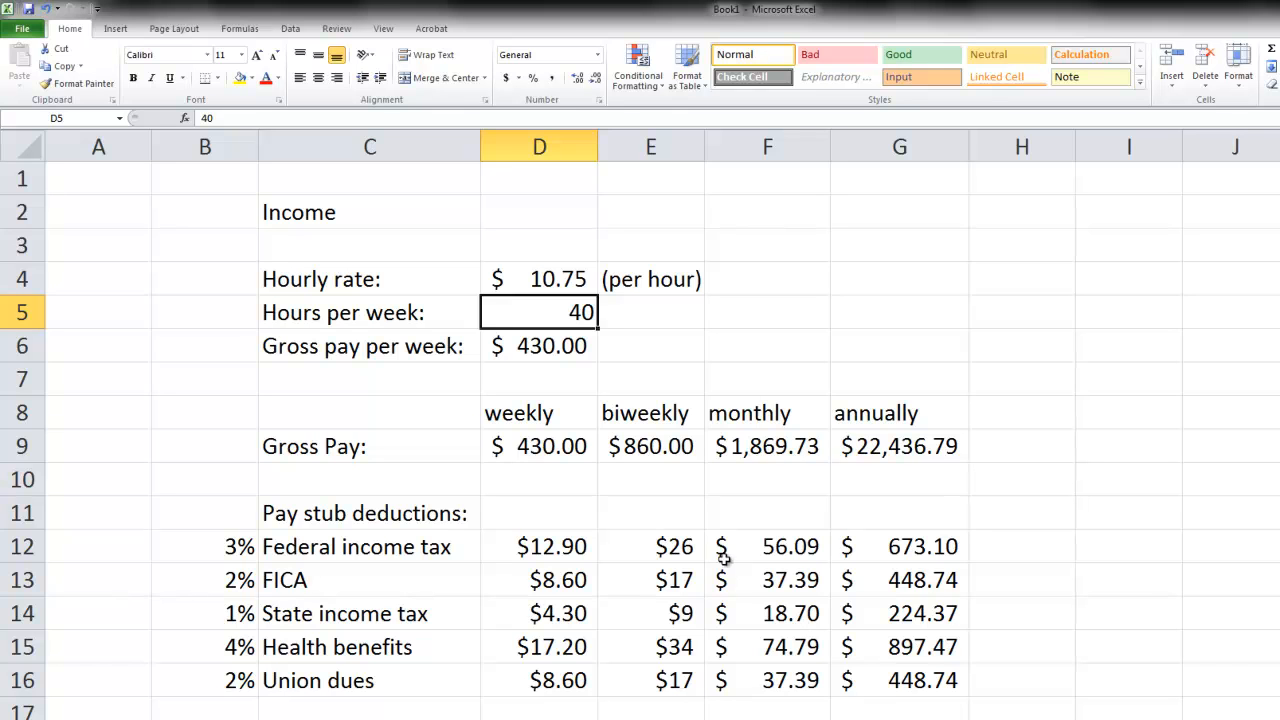
# - Apply the Accounting number format to all the deduction amounts in D12:G16
pyautogui.moveTo(678, 545); pyautogui.dragTo(676, 676)
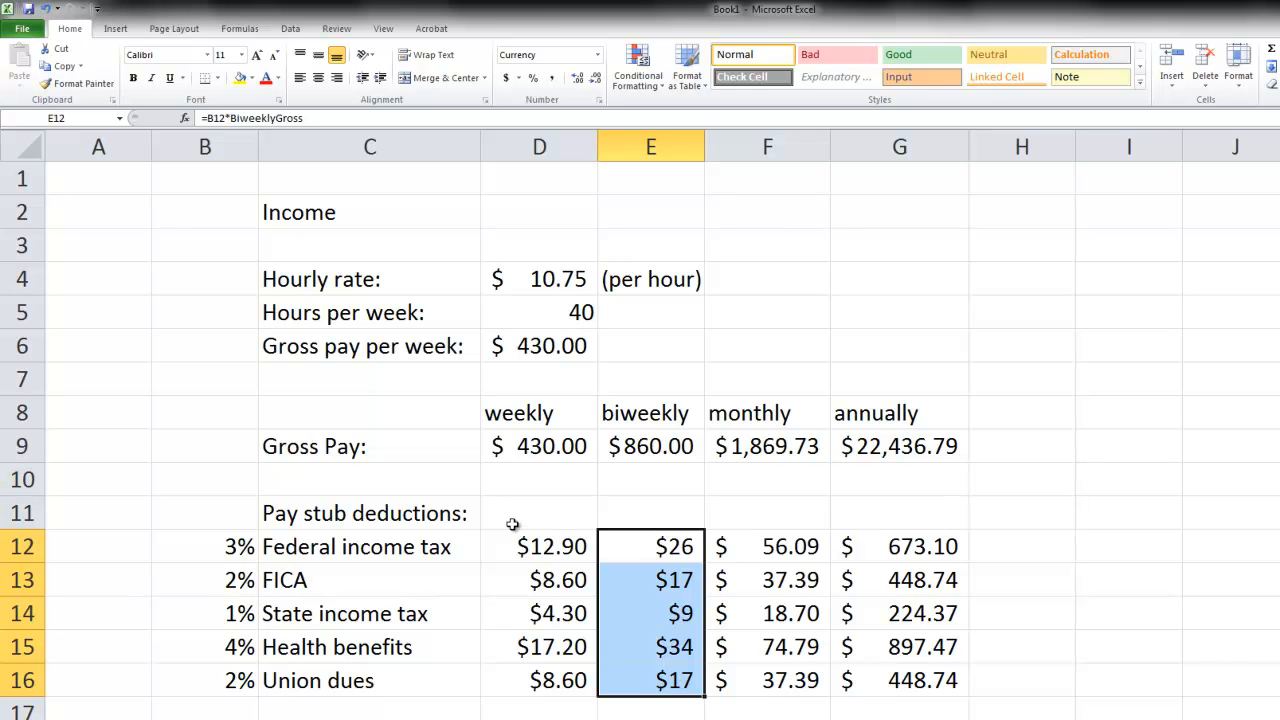
pyautogui.moveTo(508, 543); pyautogui.dragTo(920, 678)
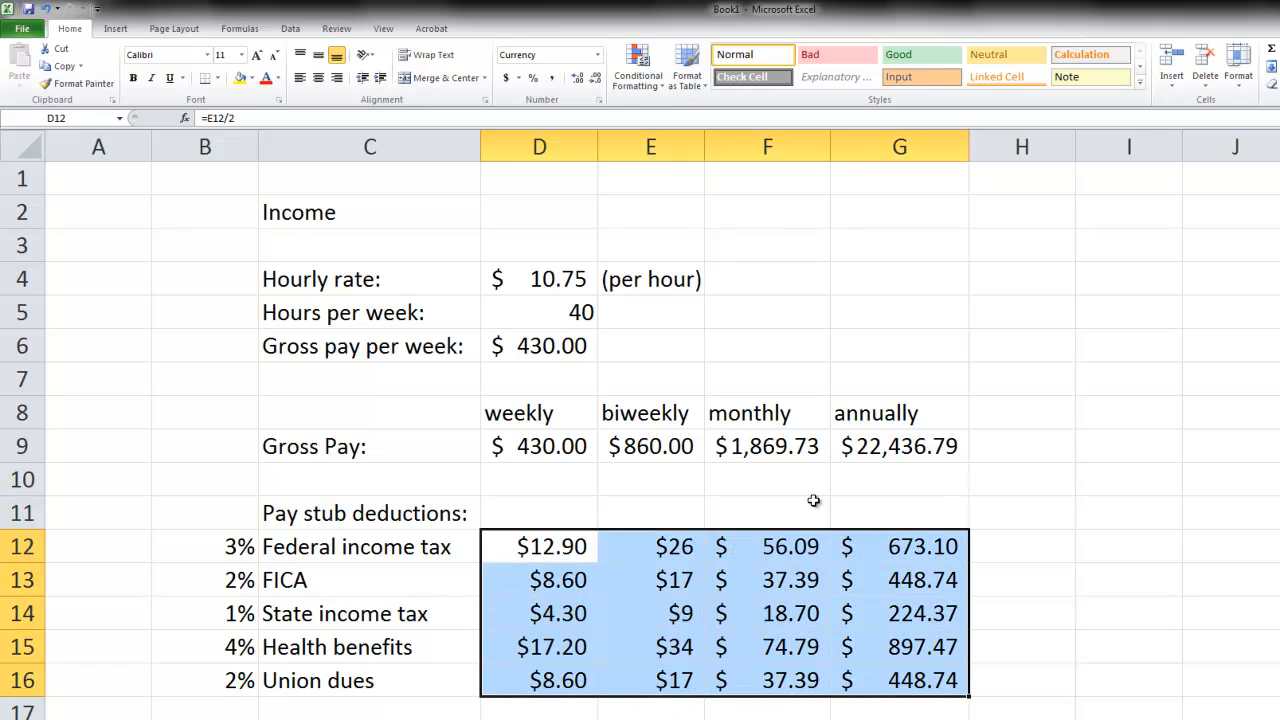
pyautogui.click(507, 79)
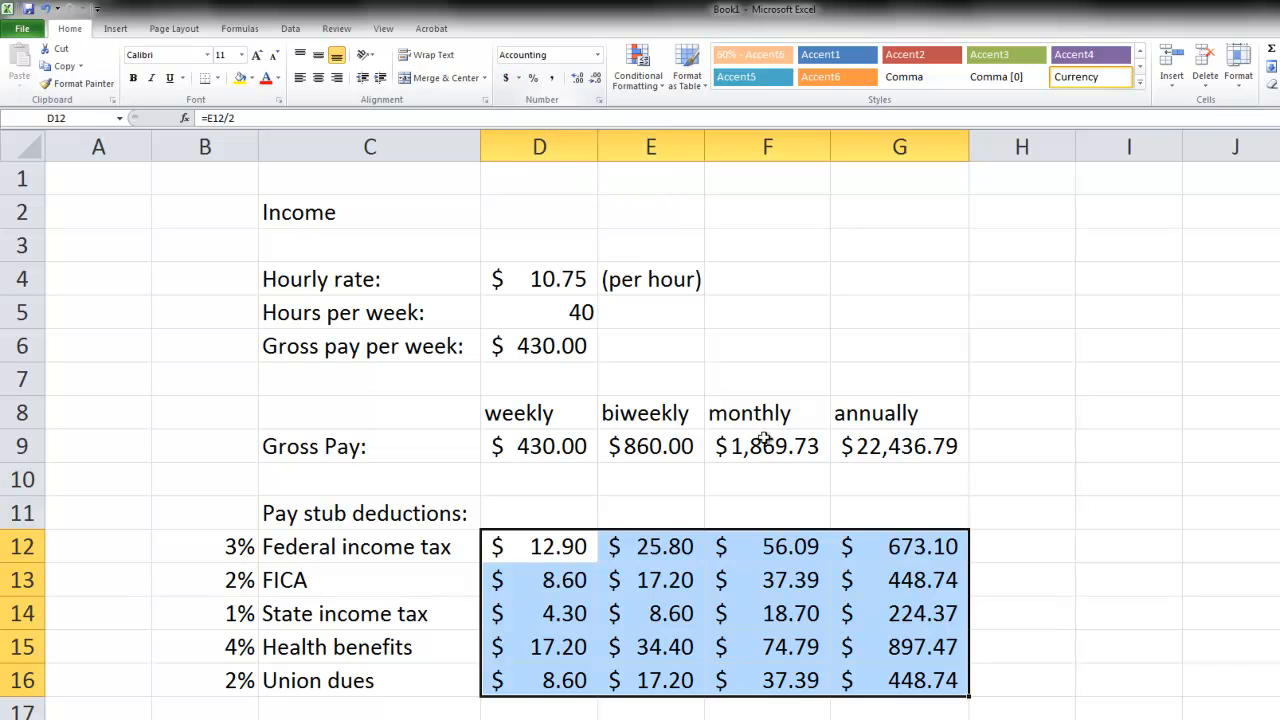
pyautogui.click(826, 676)
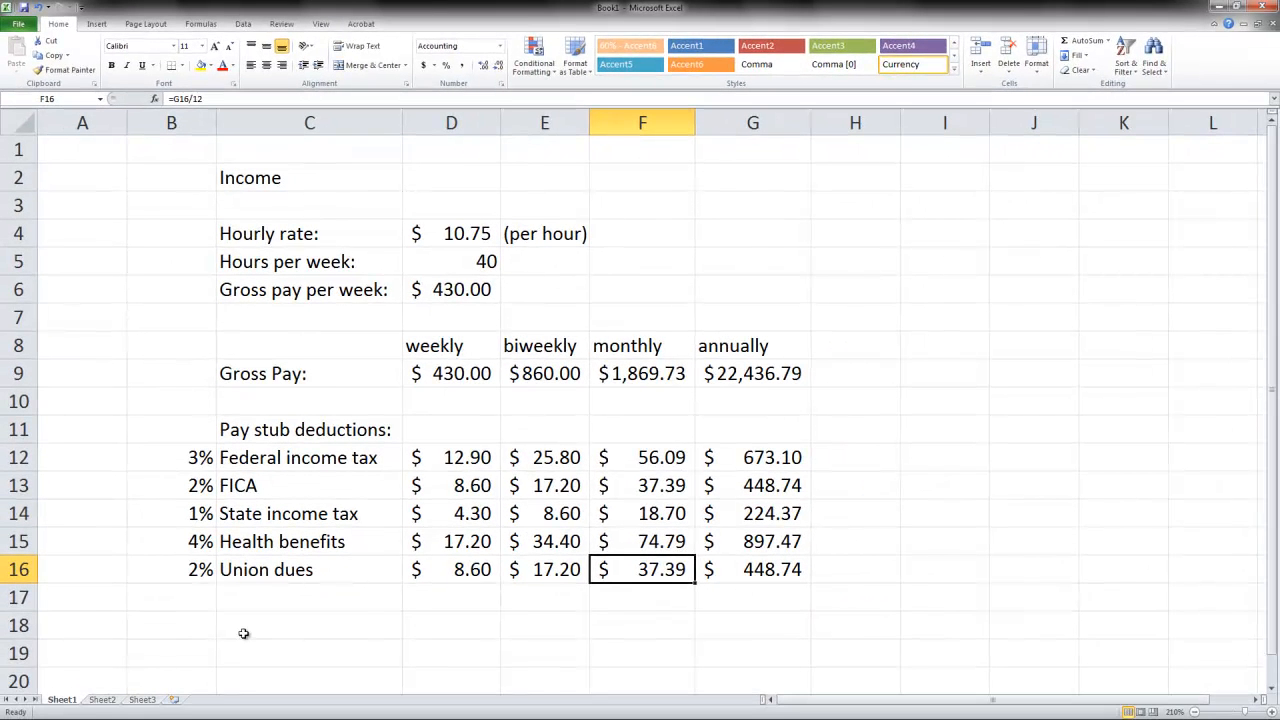
# - Label cell C18 as "Take-home pay:" below the pay stub deductions
pyautogui.click(276, 637)
pyautogui.write('T')
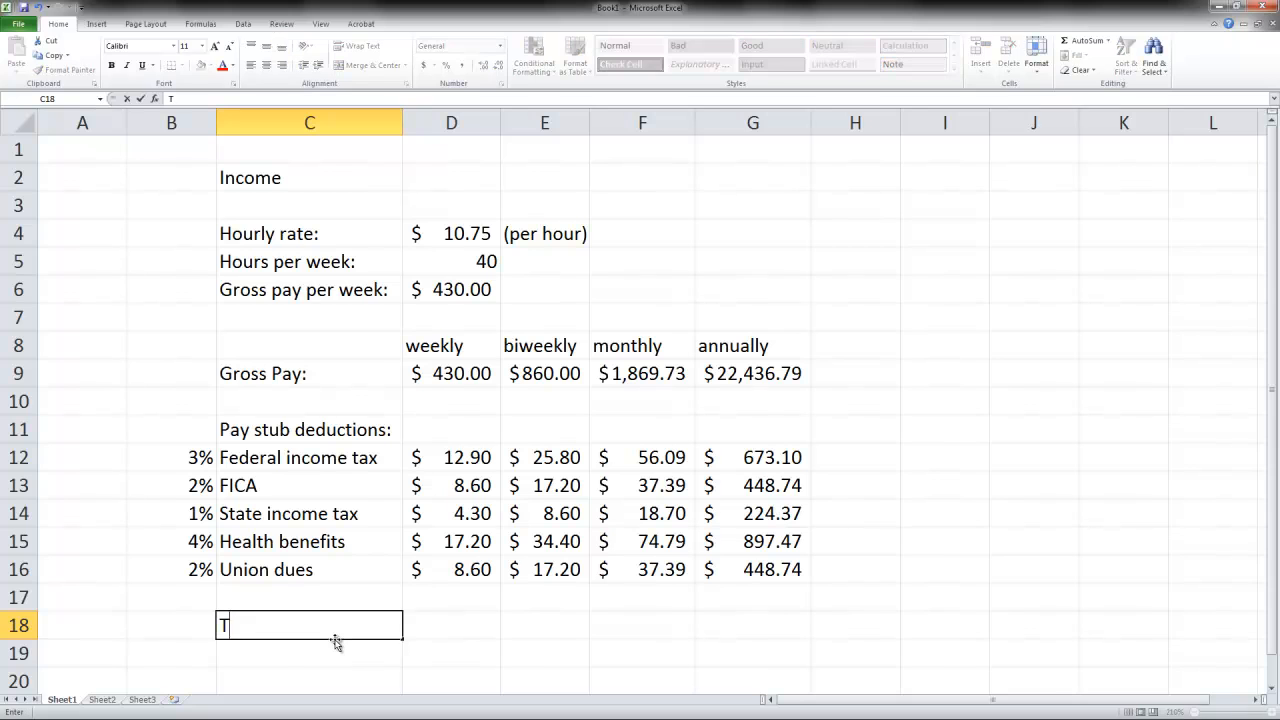
pyautogui.write('ake-home ')
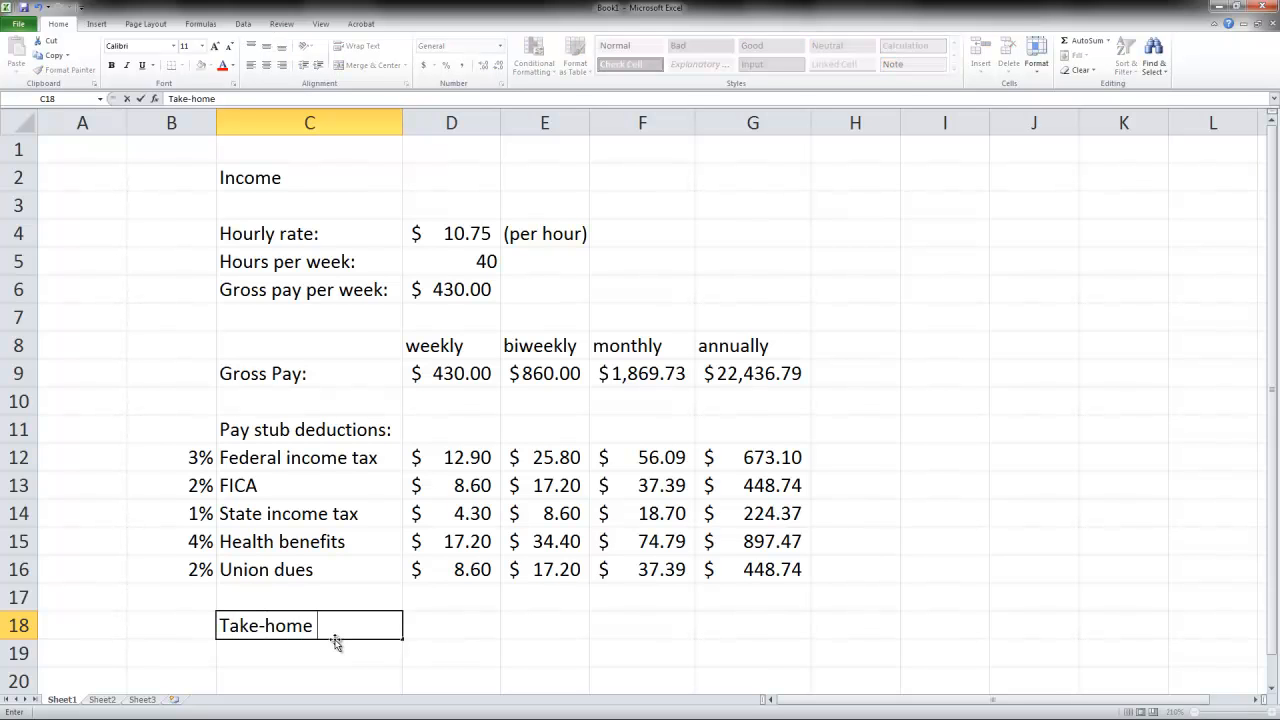
pyautogui.write('pay:')
pyautogui.press('Tab')
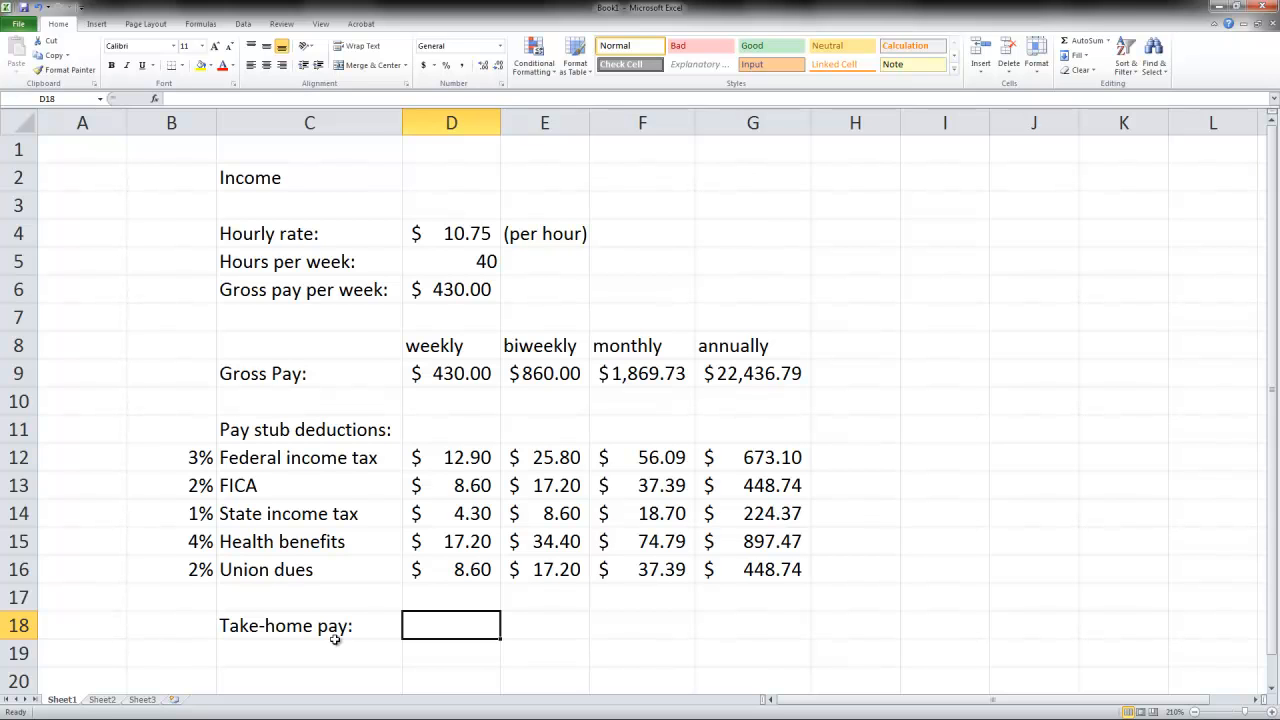
# - Calculate the weekly take-home pay in D18 by subtracting the summed deductions from gross pay, using =D9-SUM(D12:D16)
pyautogui.write('=')
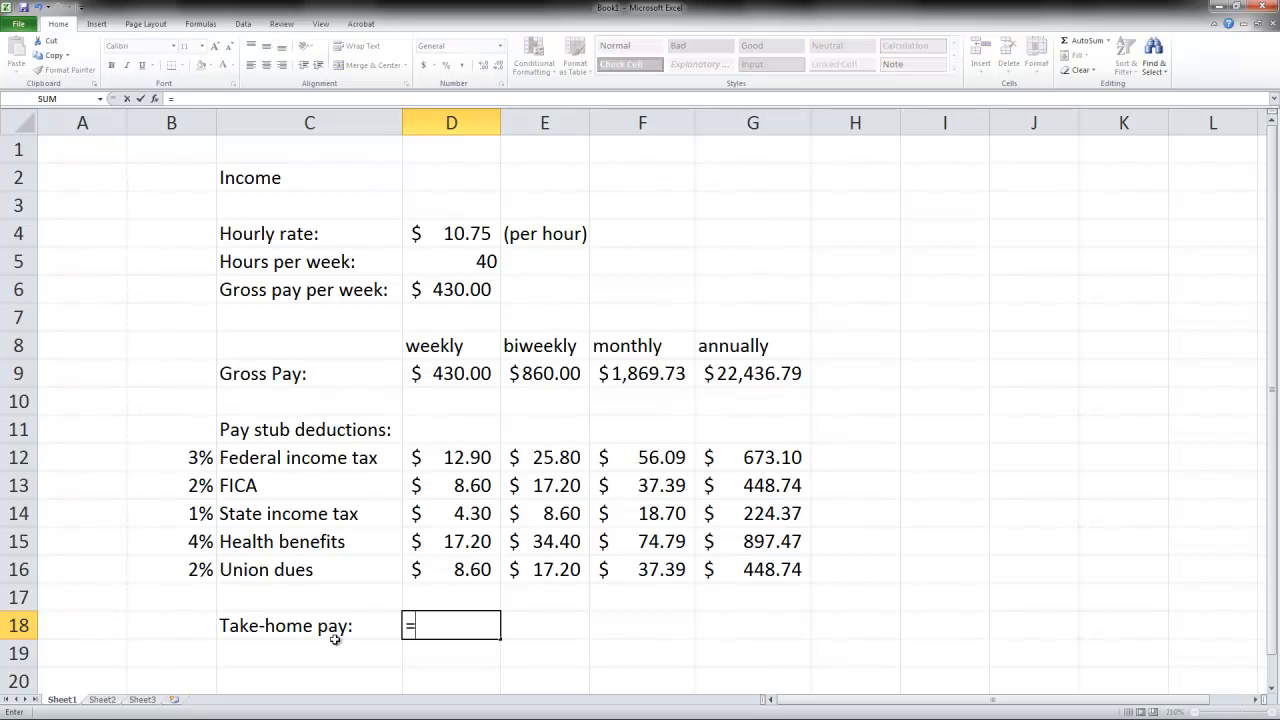
pyautogui.click(463, 372)
pyautogui.write('-')
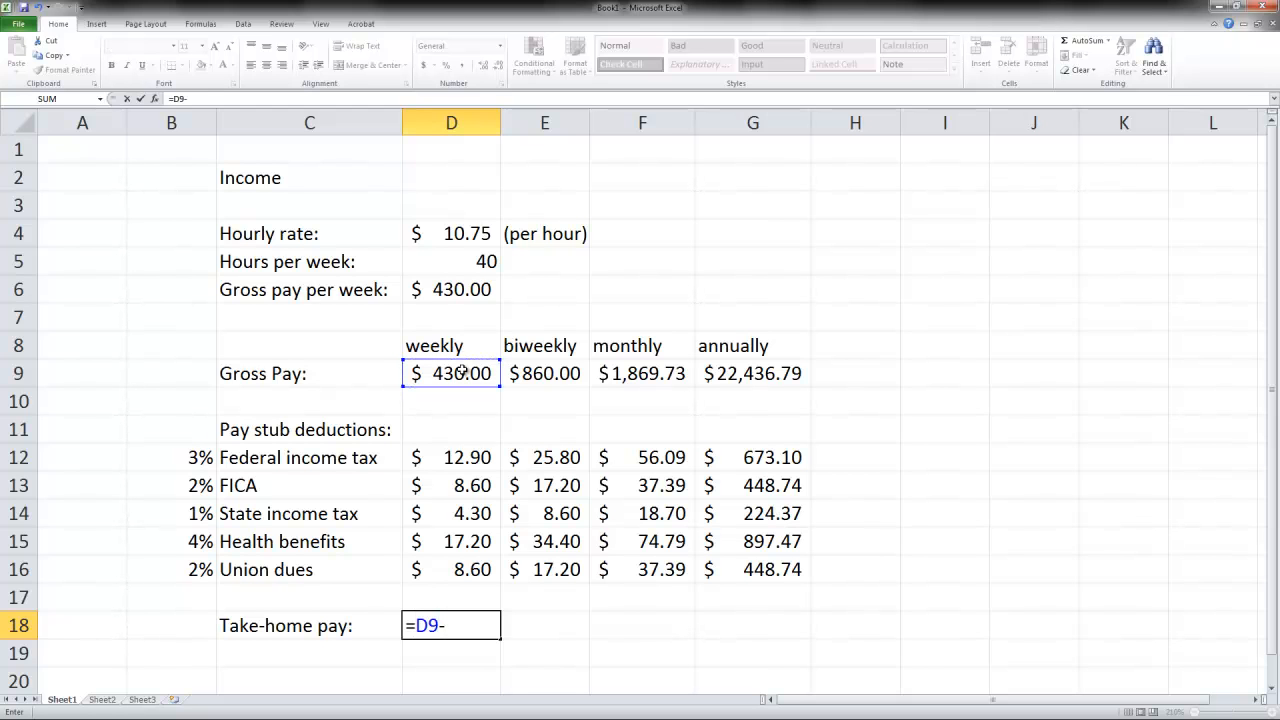
pyautogui.write('sum')
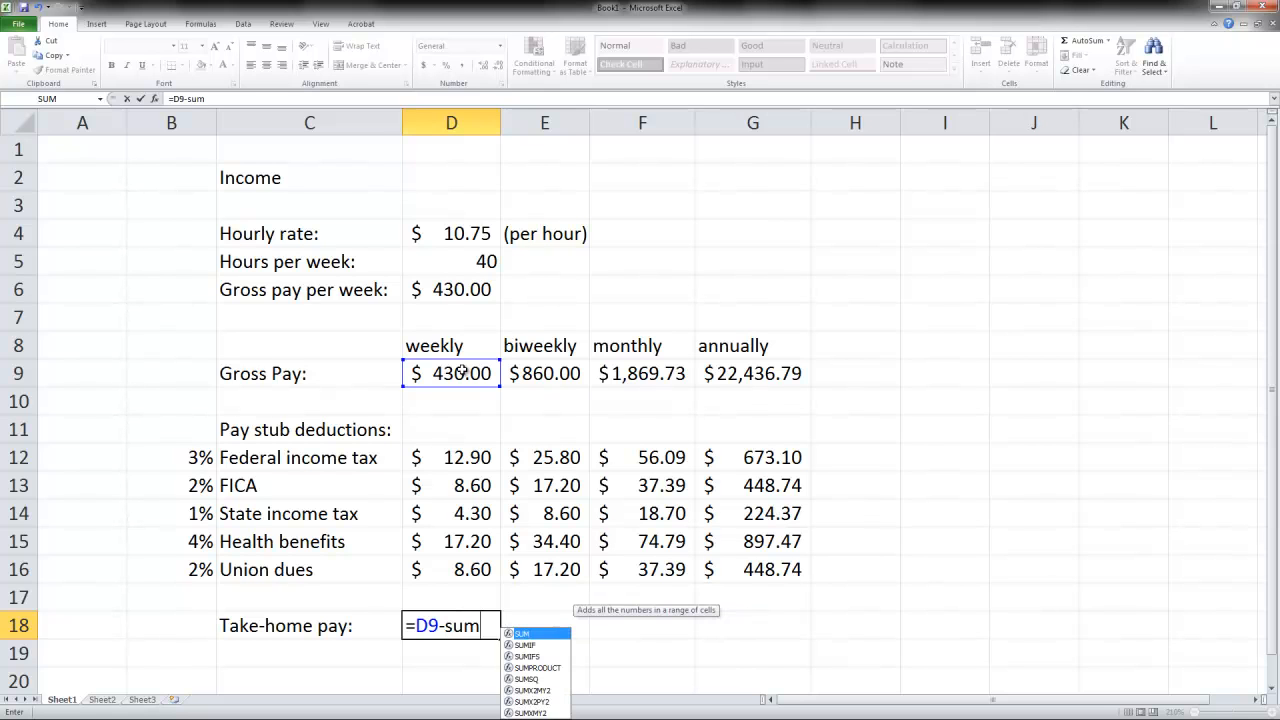
pyautogui.write('(')
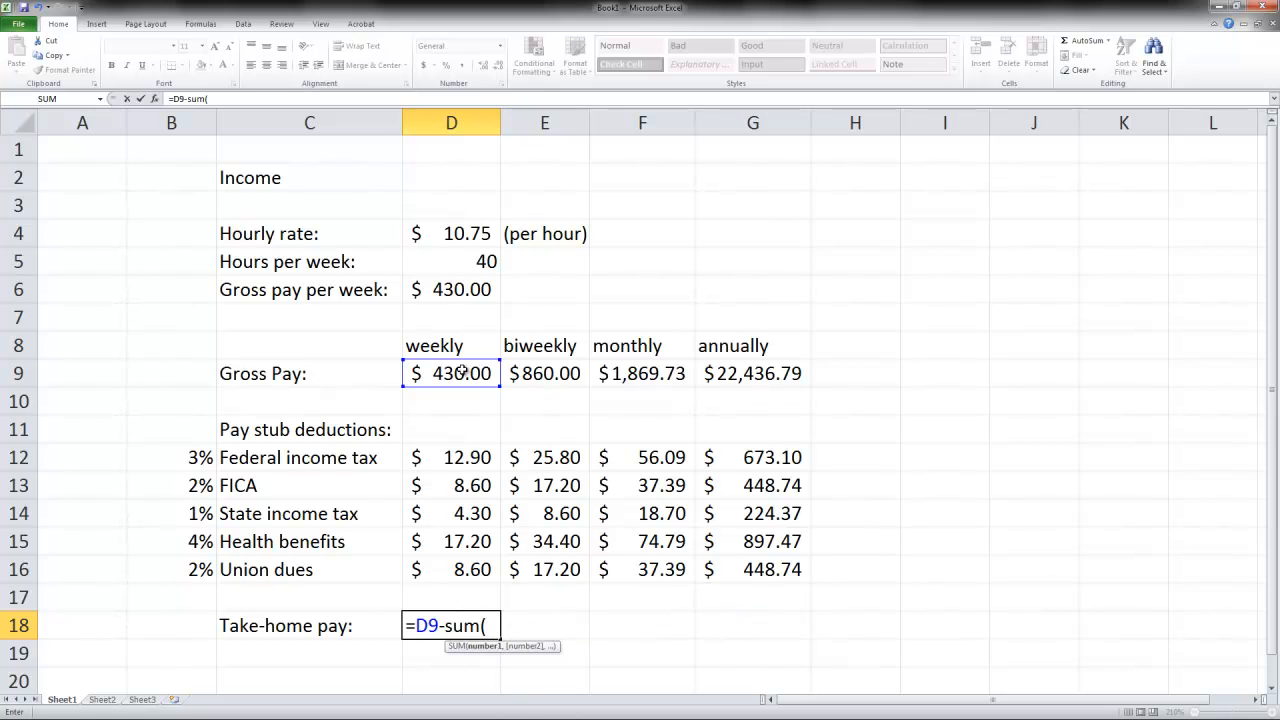
pyautogui.click(461, 456)
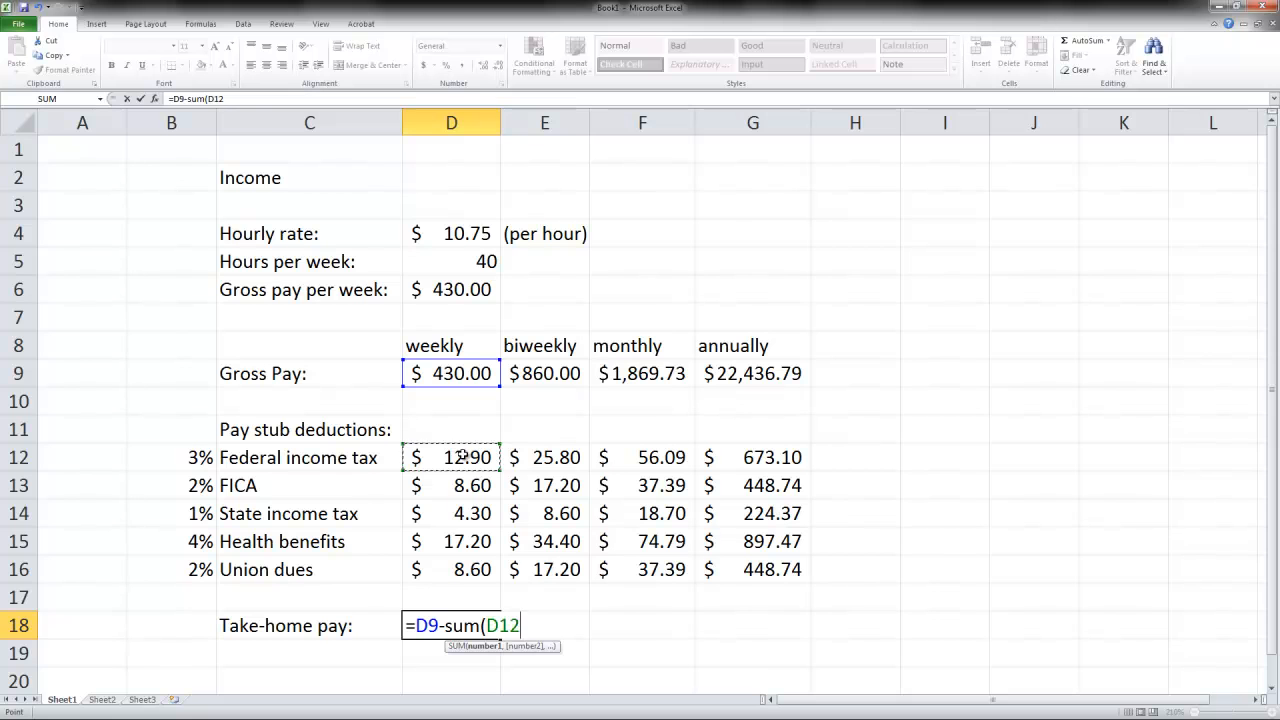
pyautogui.moveTo(461, 456); pyautogui.dragTo(460, 569)
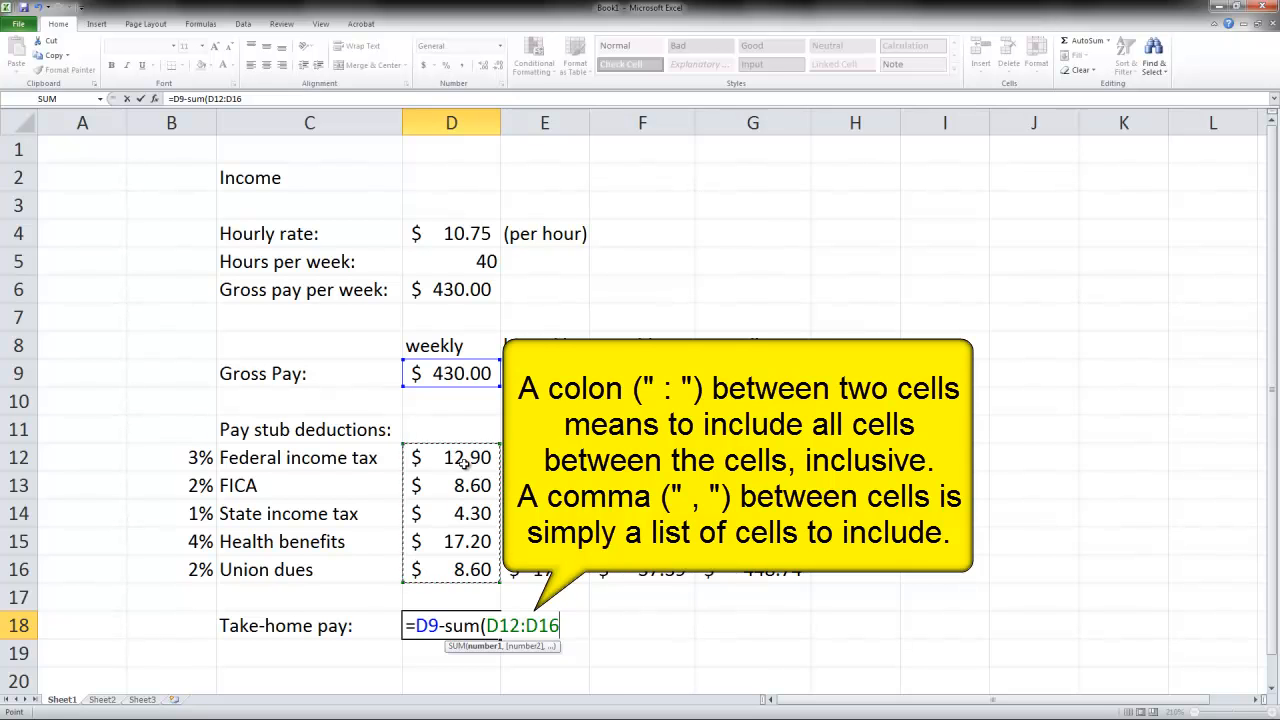
pyautogui.moveTo(465, 458); pyautogui.dragTo(485, 562)
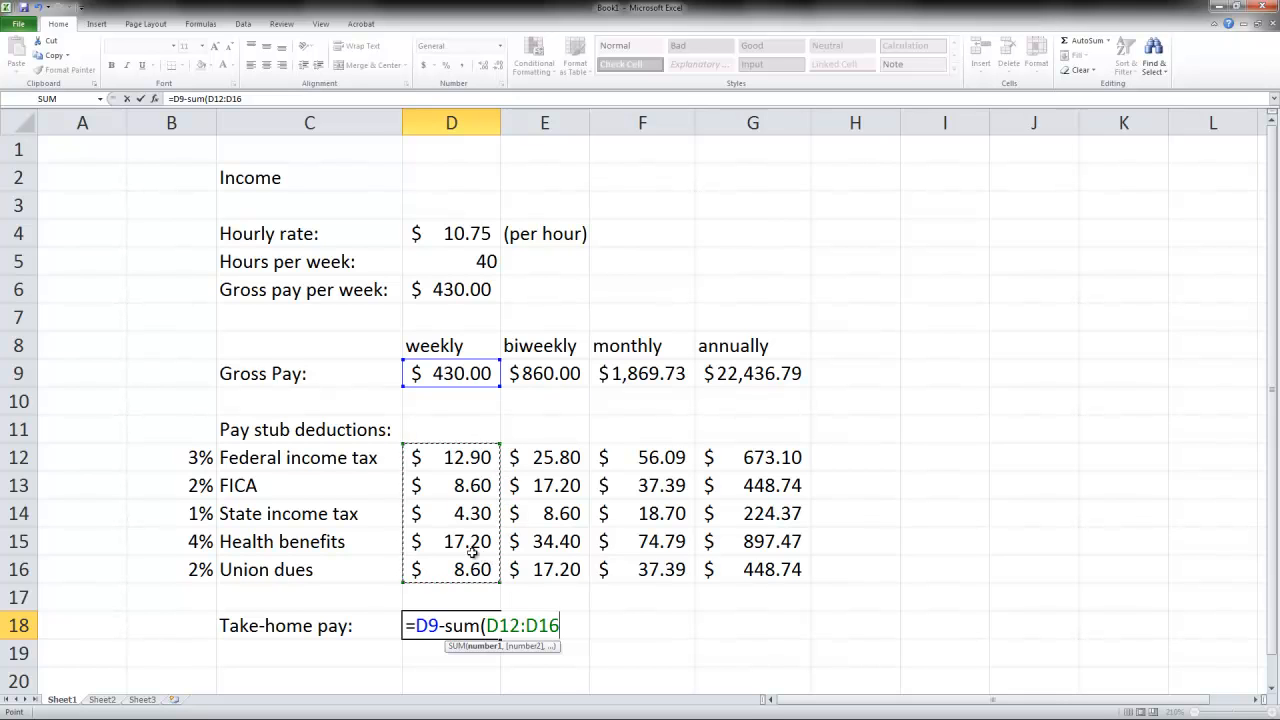
pyautogui.write(')')
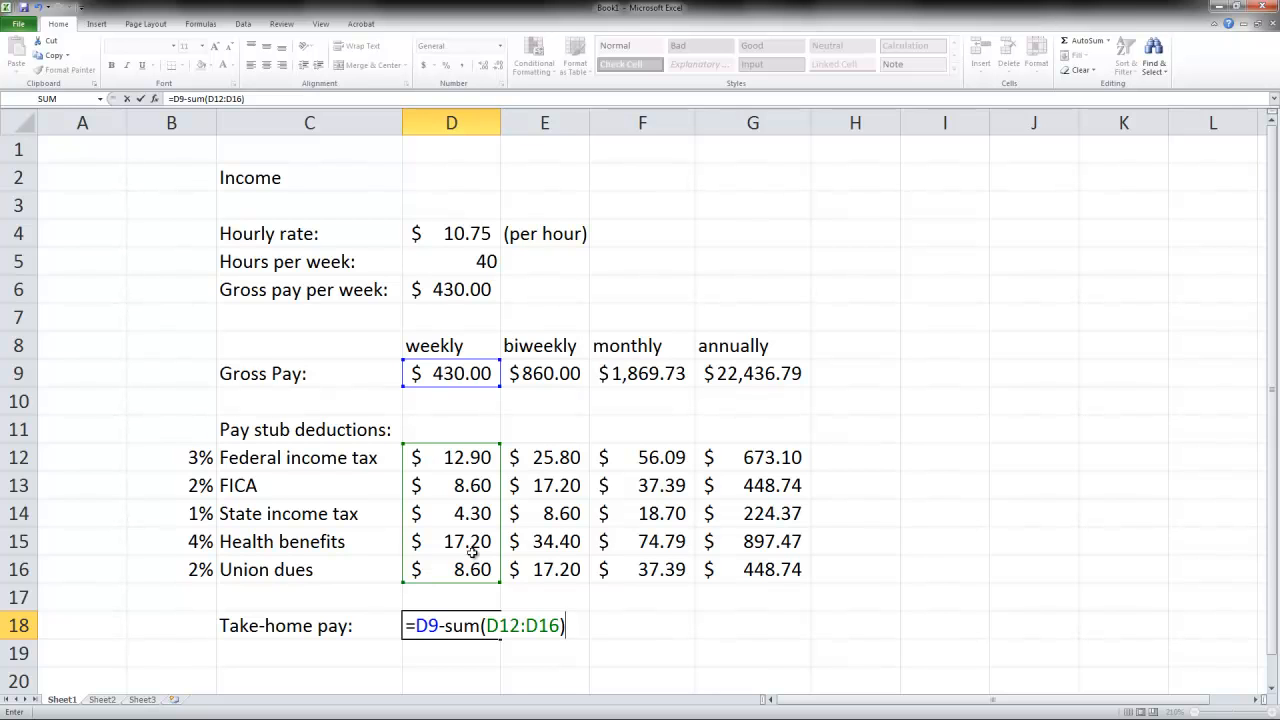
pyautogui.press('Return')
# - Fill the take-home pay formula from D18 across to G18 and check the formula in the annual cell
pyautogui.press('Up')
pyautogui.press('Right')
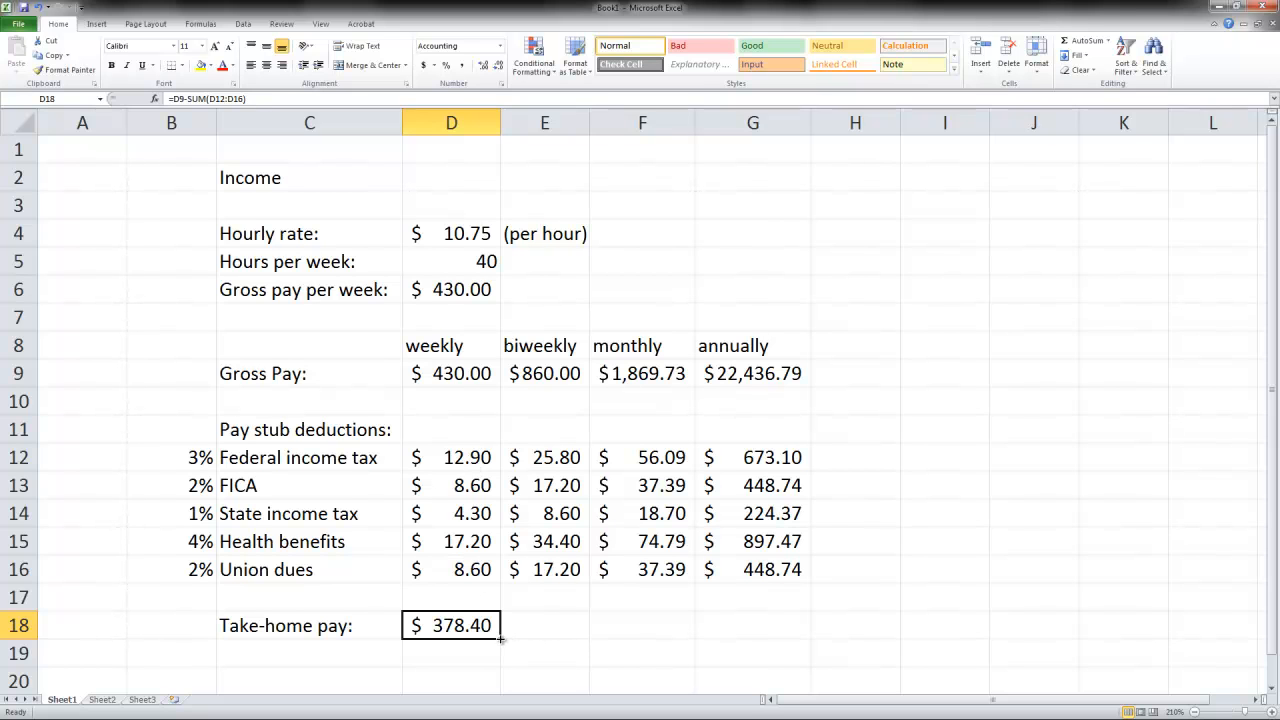
pyautogui.moveTo(501, 639); pyautogui.dragTo(760, 637)
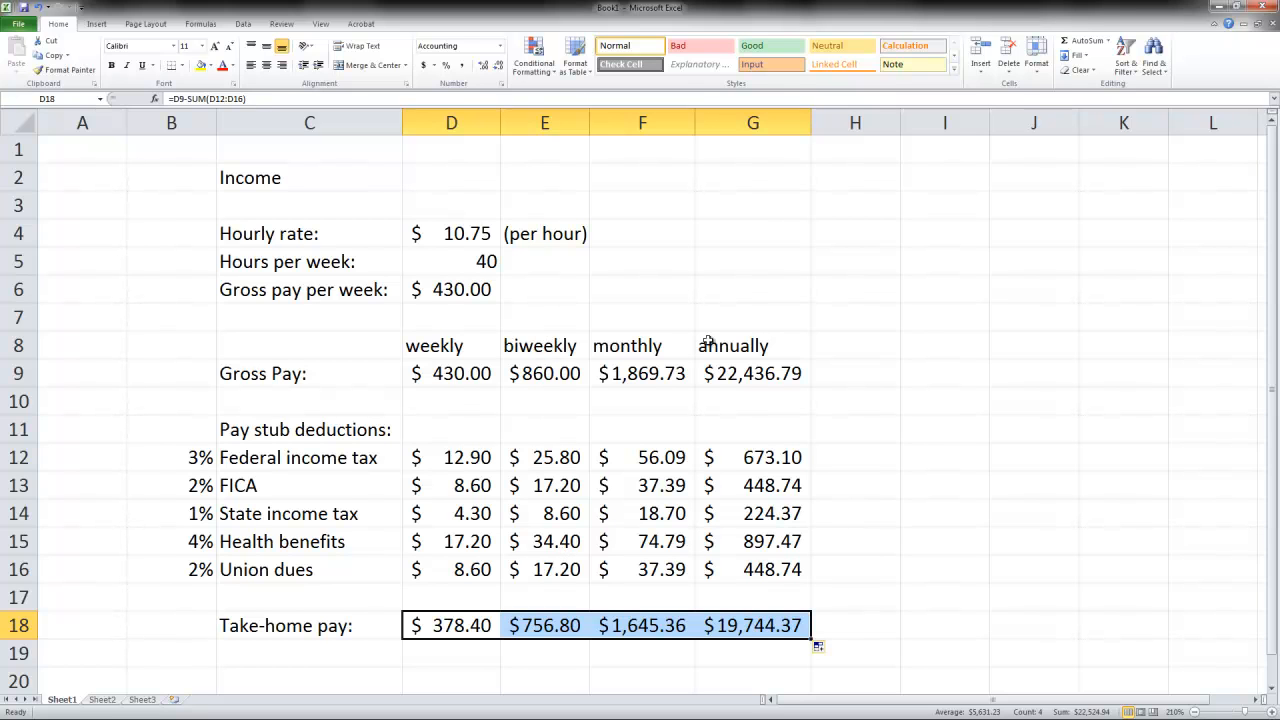
pyautogui.click(778, 624)
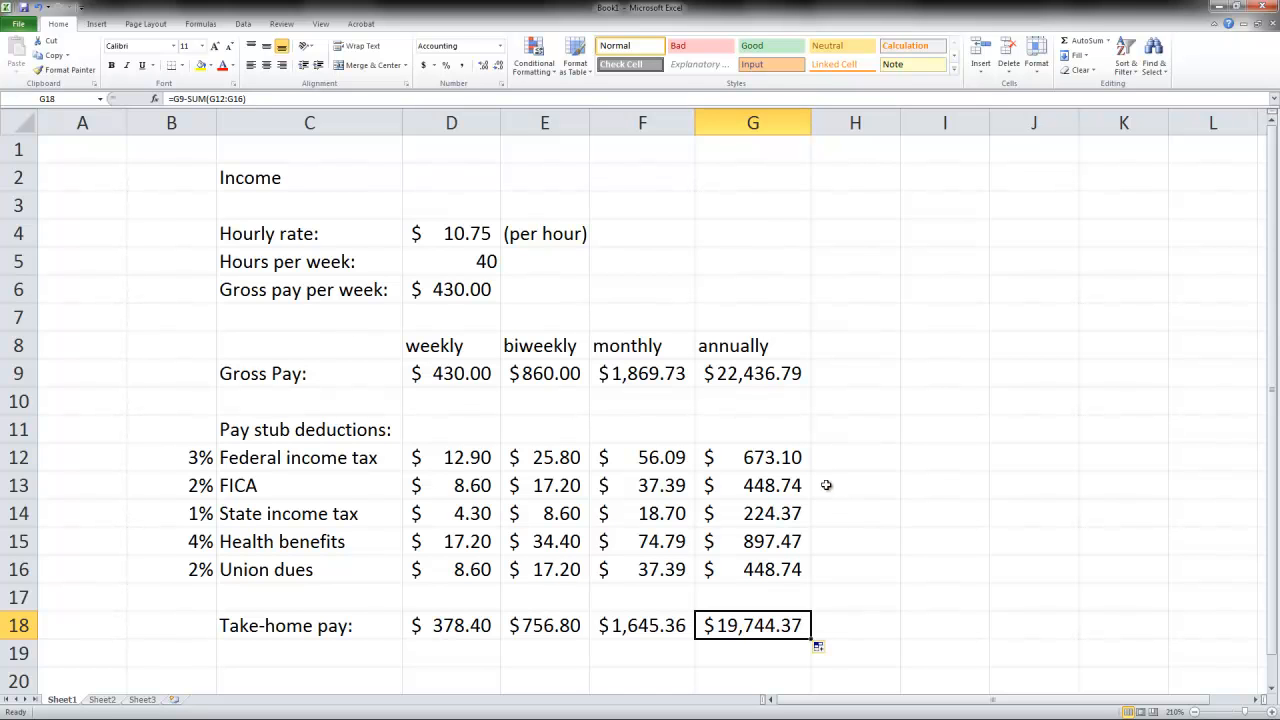
# - Enter the section heading "Spending" in cell I2
pyautogui.click(916, 178)
pyautogui.write('Spending')
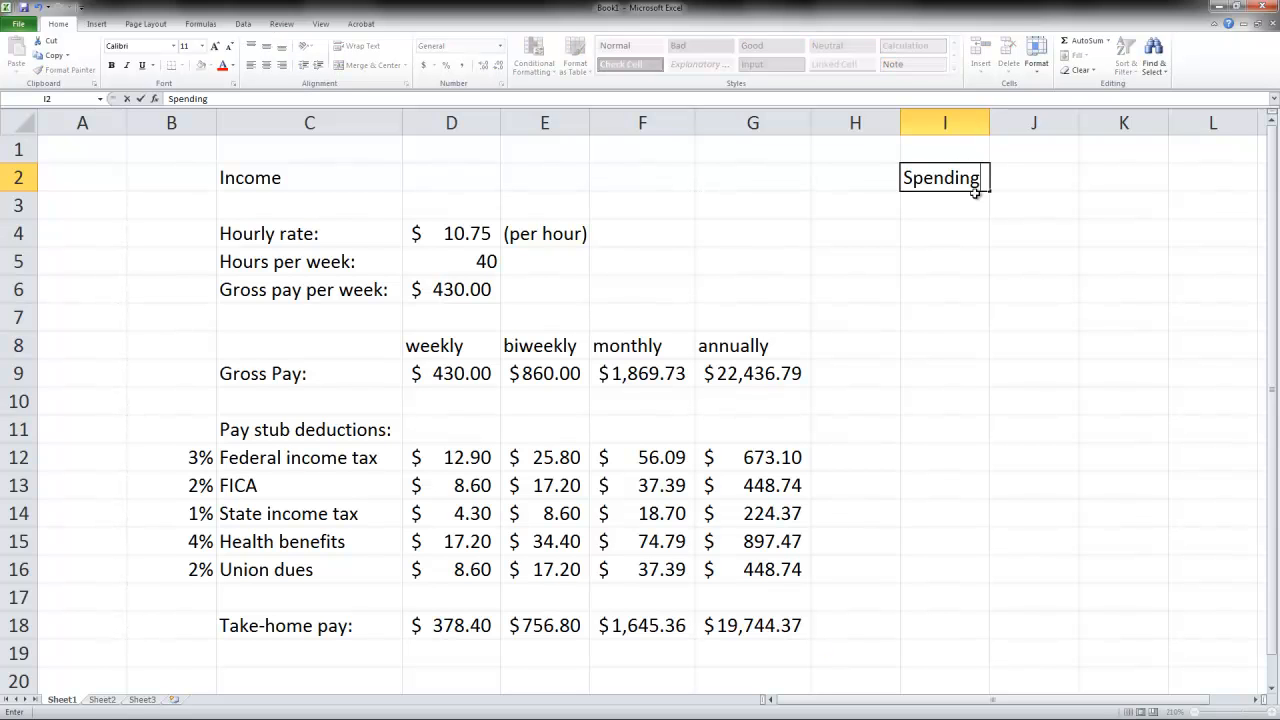
pyautogui.press('Return')
pyautogui.press('Return')
# - Copy the weekly, biweekly, monthly and annually headings from D8:G8 to J4:M4 in the Spending section, leaving I5 selected
pyautogui.moveTo(457, 345); pyautogui.dragTo(744, 355)
pyautogui.hotkey('ctrl', 'c')
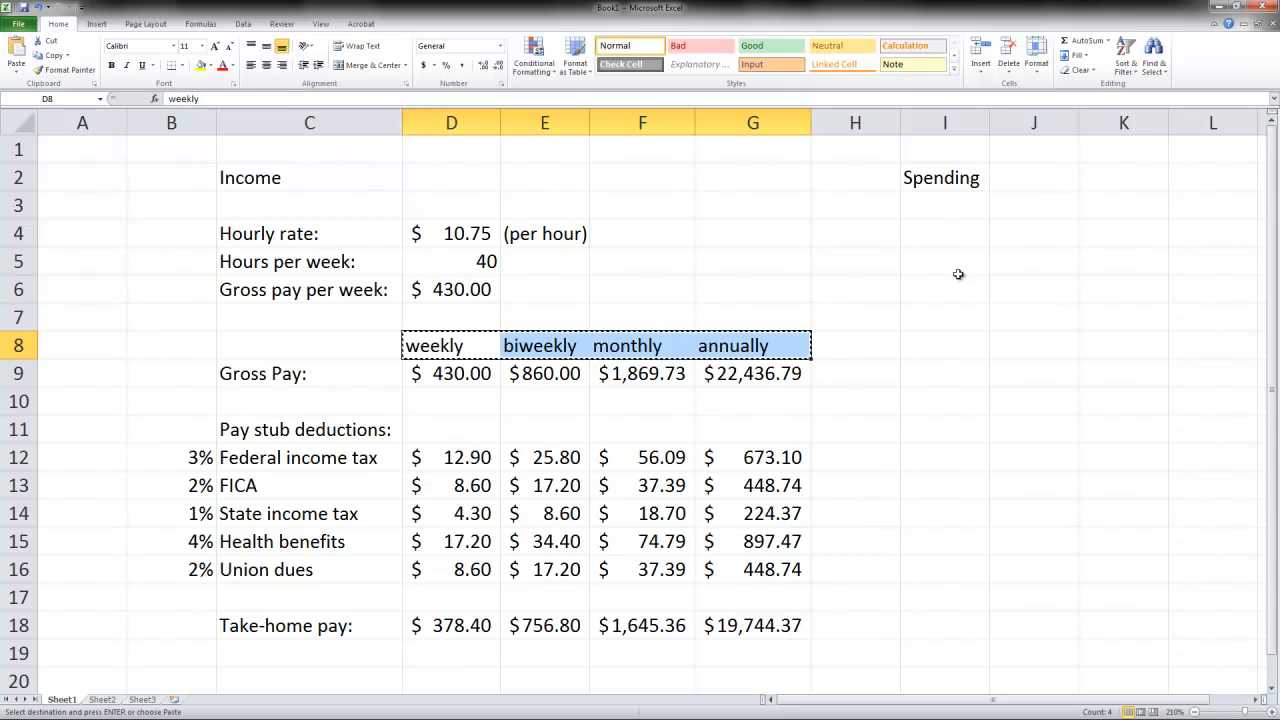
pyautogui.rightClick(1008, 243)
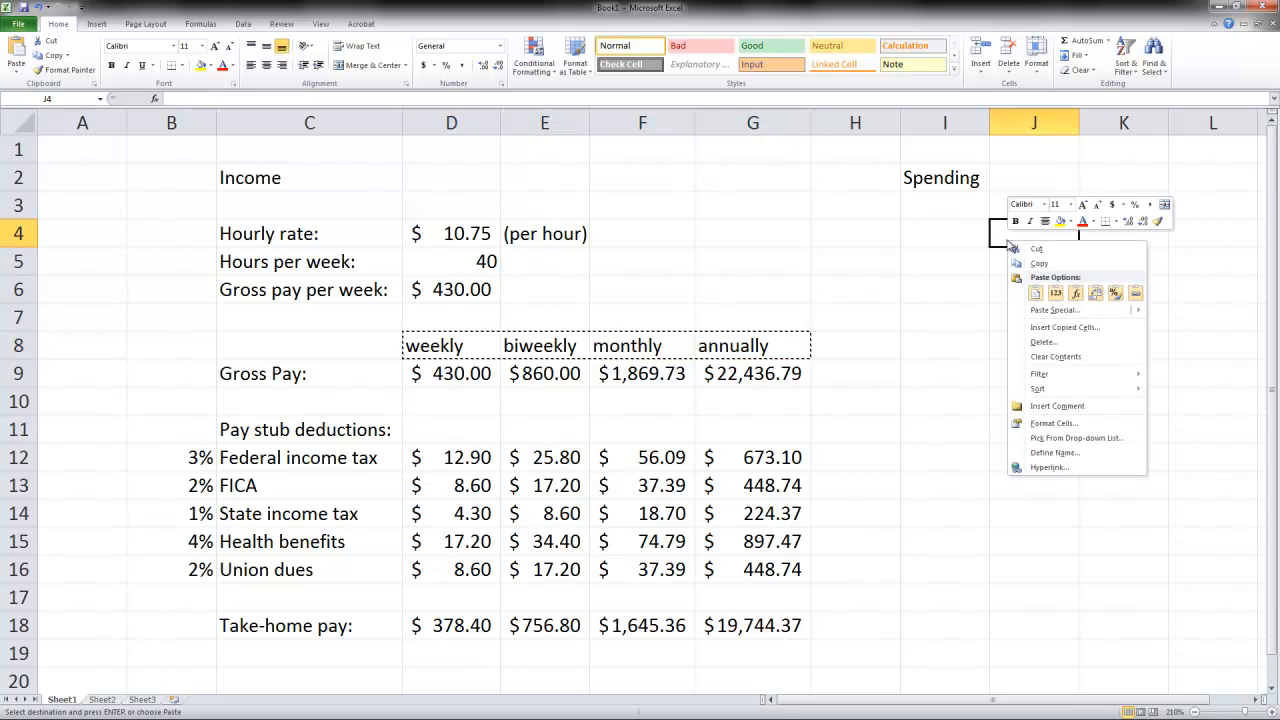
pyautogui.click(1034, 292)
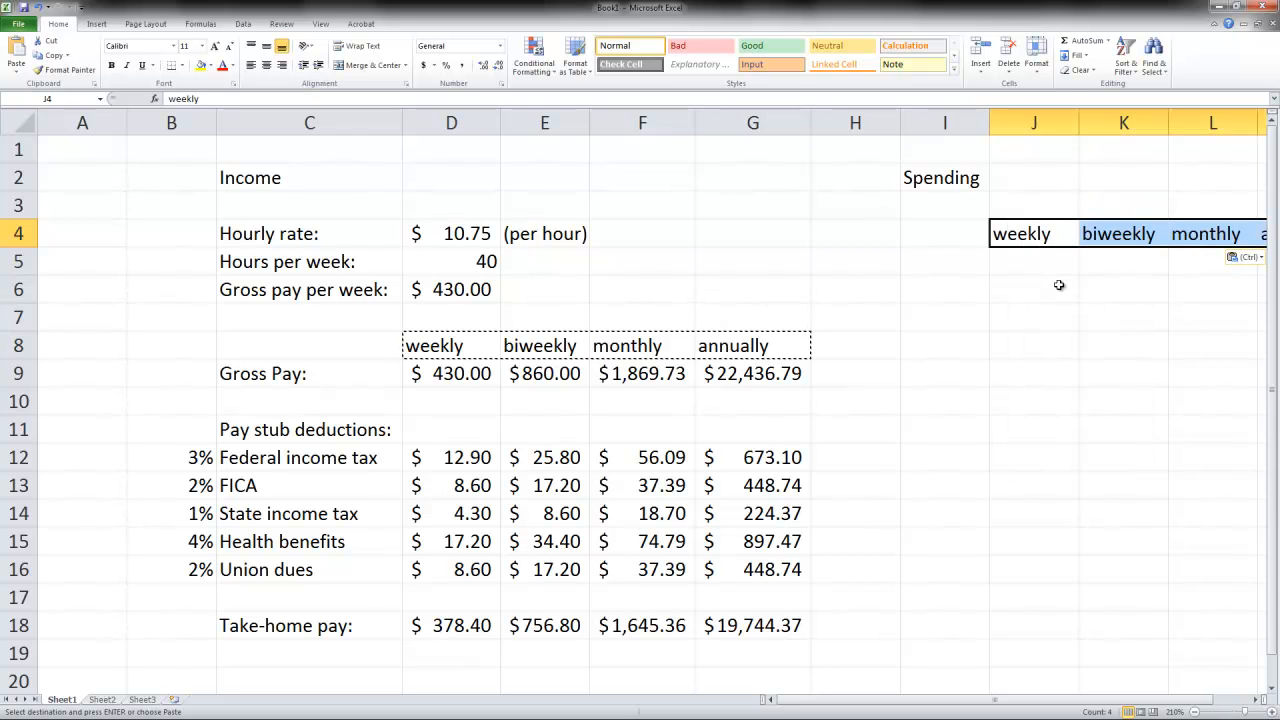
pyautogui.click(1194, 711)
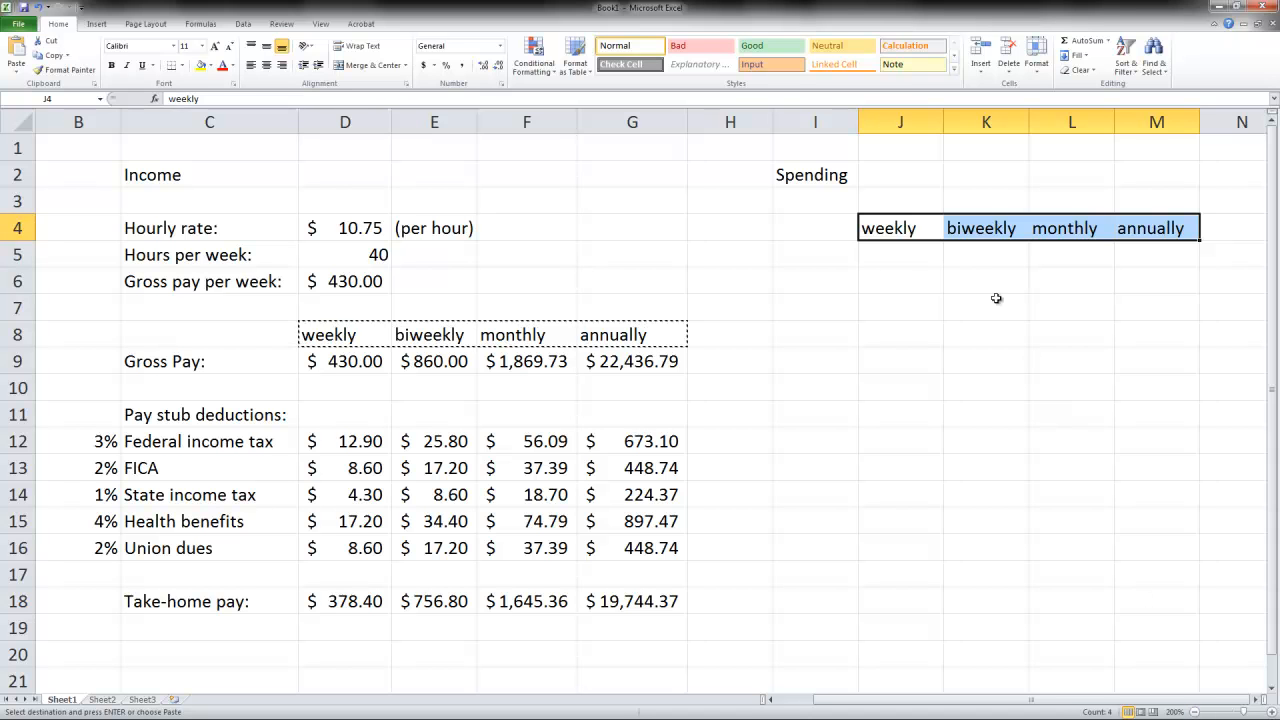
pyautogui.click(812, 256)
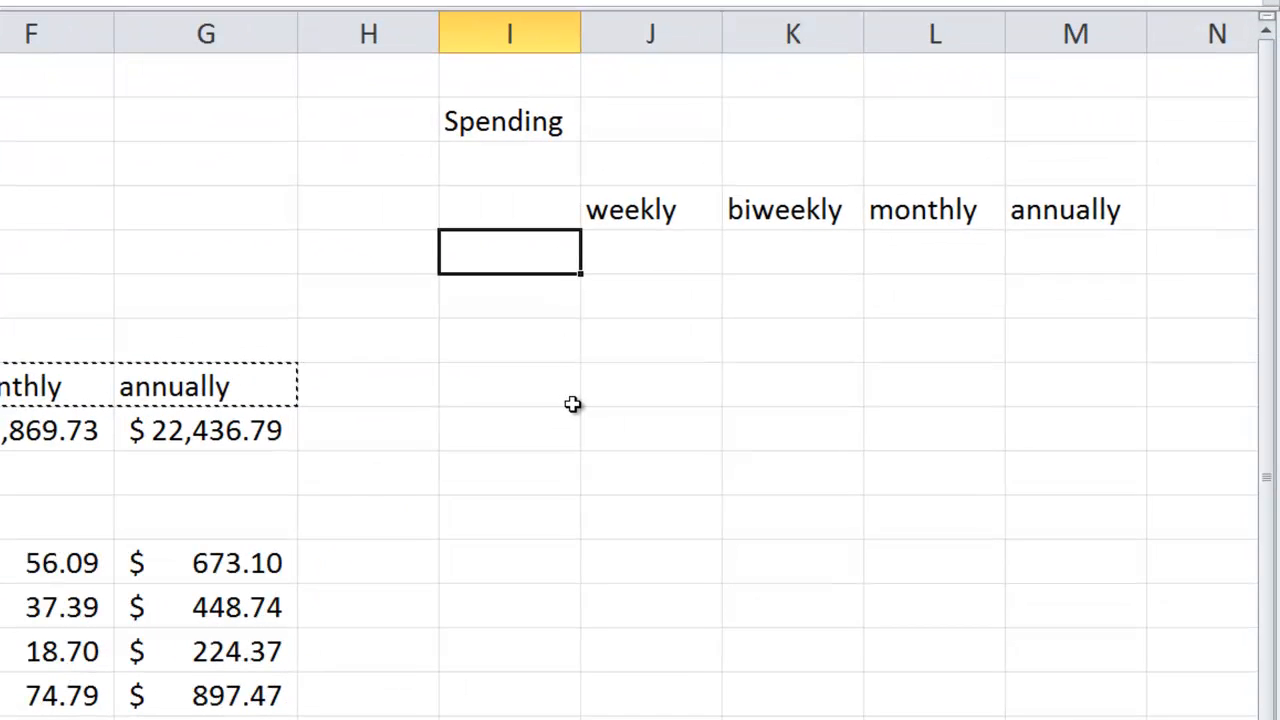
# - Enter the spending categories Rent, Utilities and Car in cells I5 to I7
pyautogui.write('Rent')
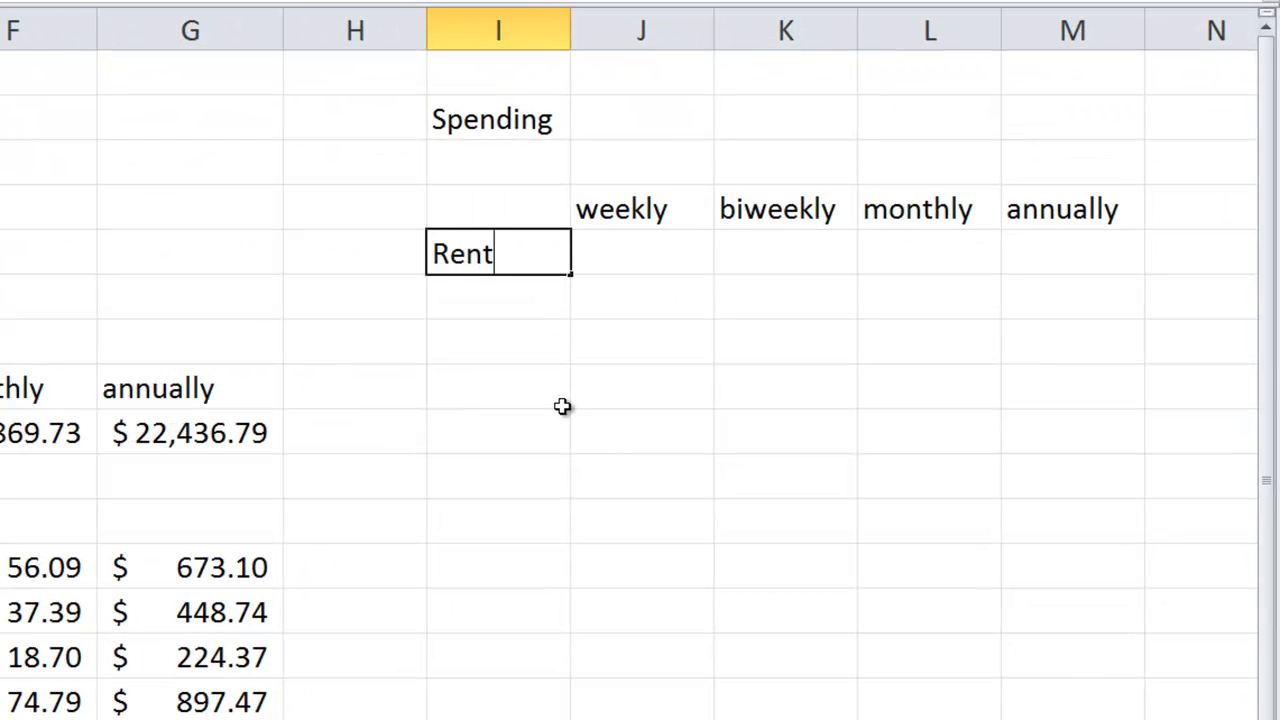
pyautogui.press('Return')
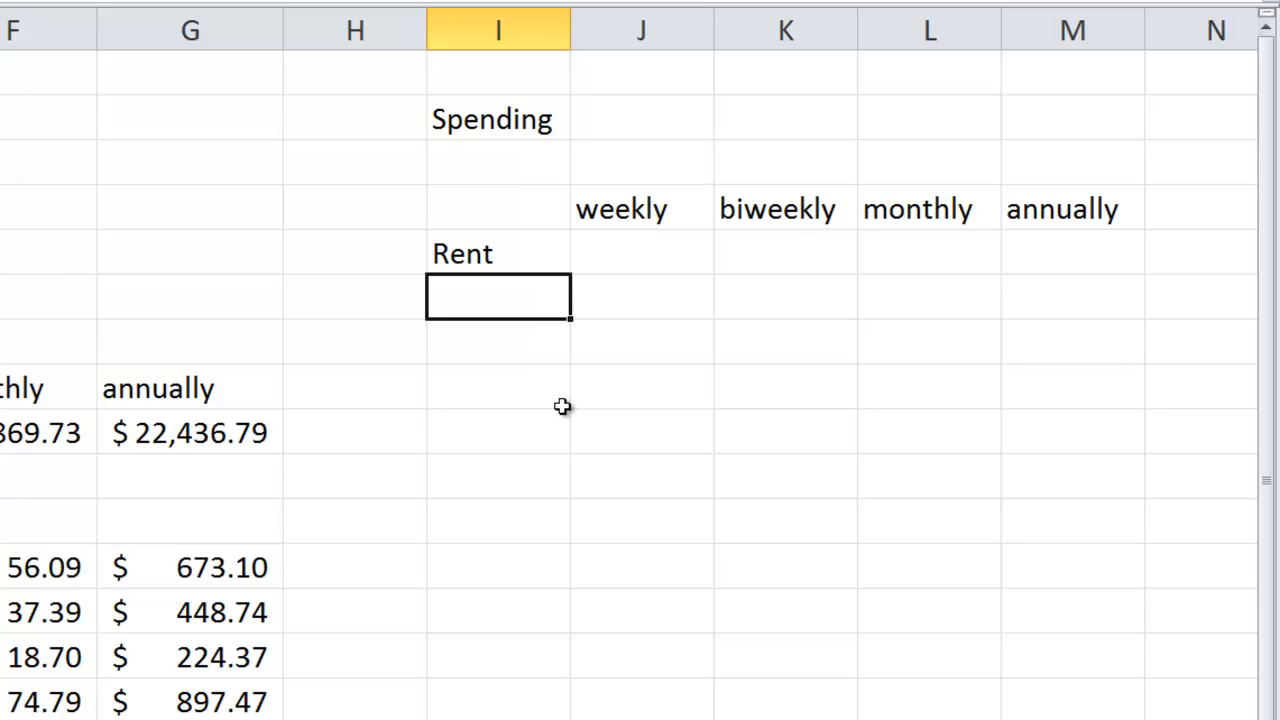
pyautogui.write('Utilit')
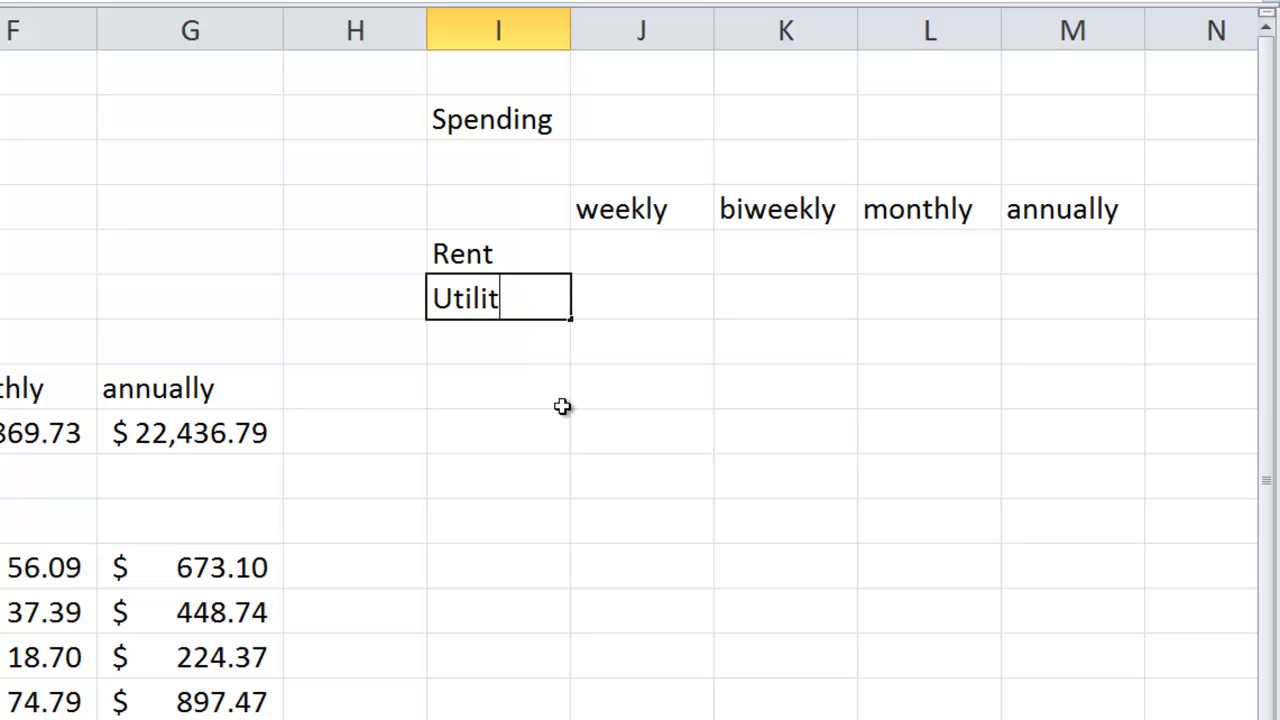
pyautogui.write('ies')
pyautogui.press('Return')
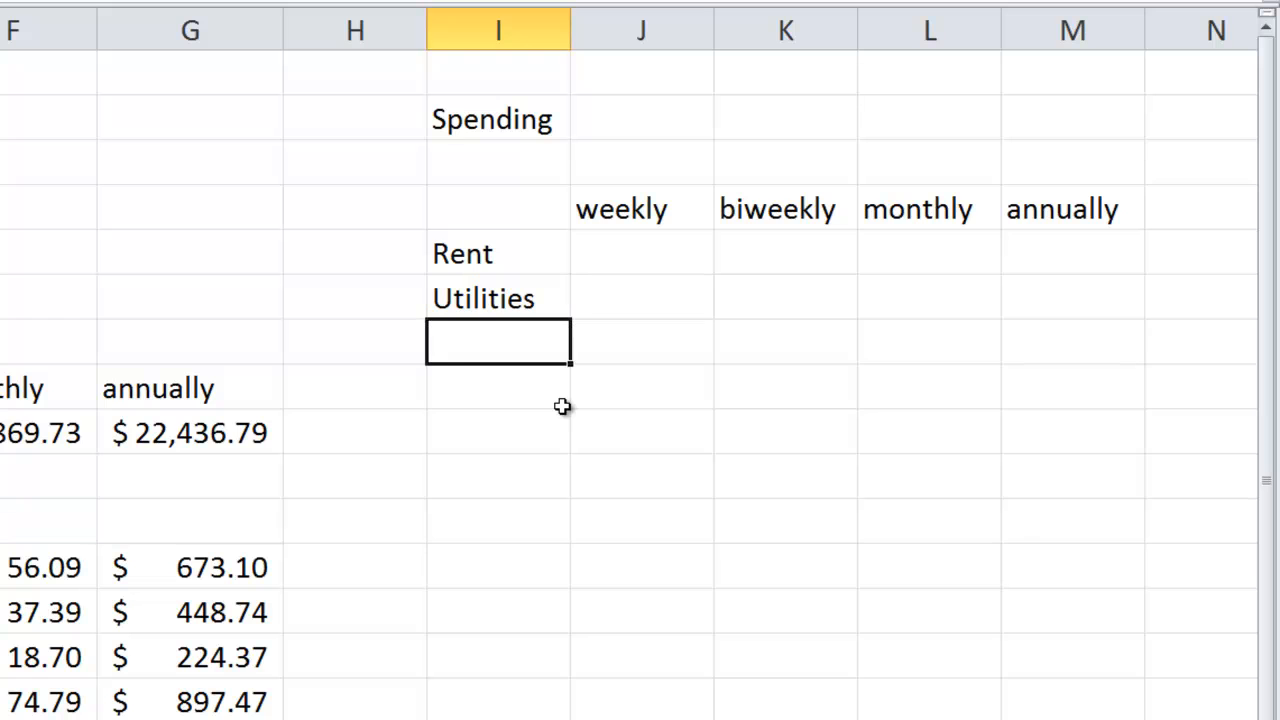
pyautogui.write('Trans')
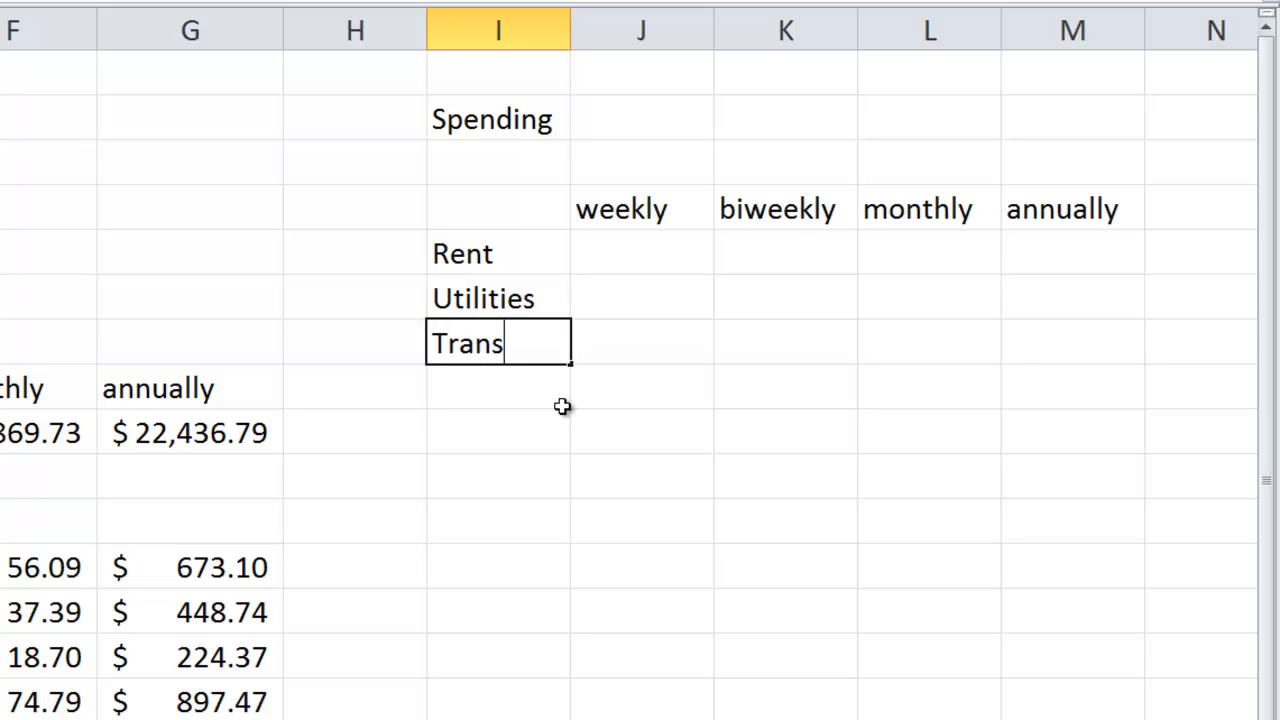
pyautogui.press('BackSpace')
pyautogui.press('BackSpace')
pyautogui.press('BackSpace')
pyautogui.press('BackSpace')
pyautogui.press('BackSpace')
pyautogui.write('Car')
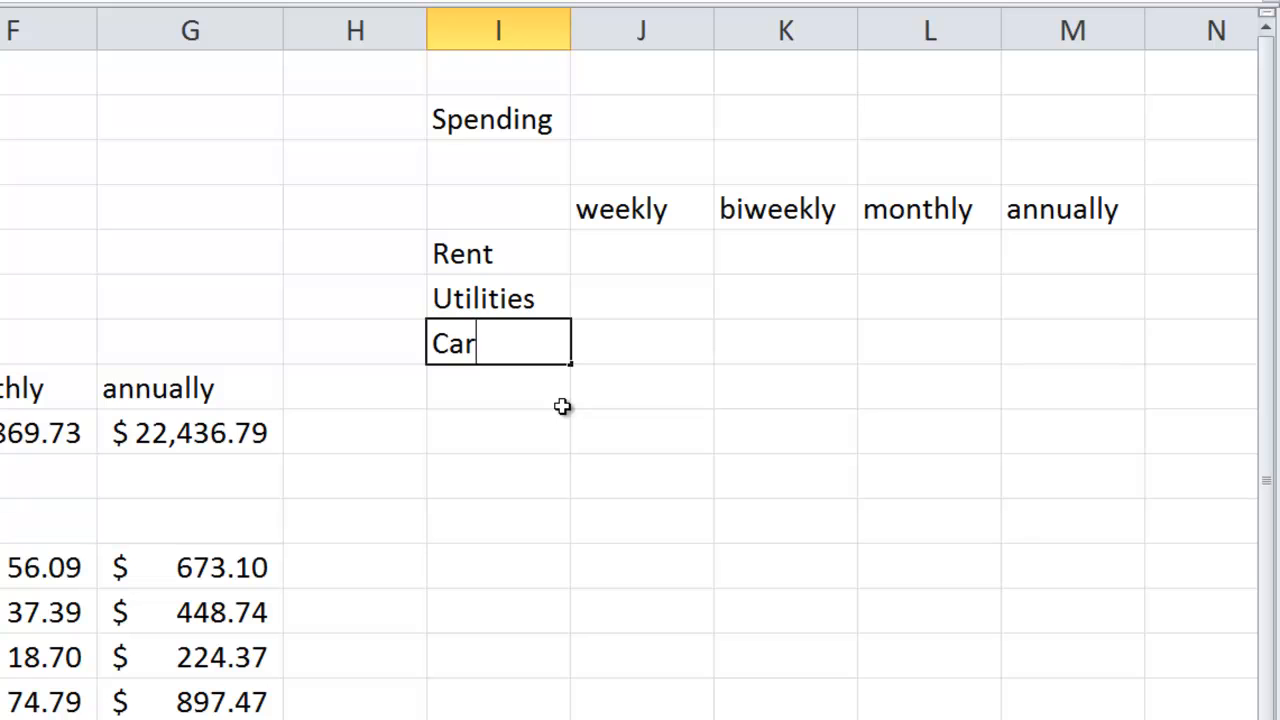
pyautogui.press('Return')
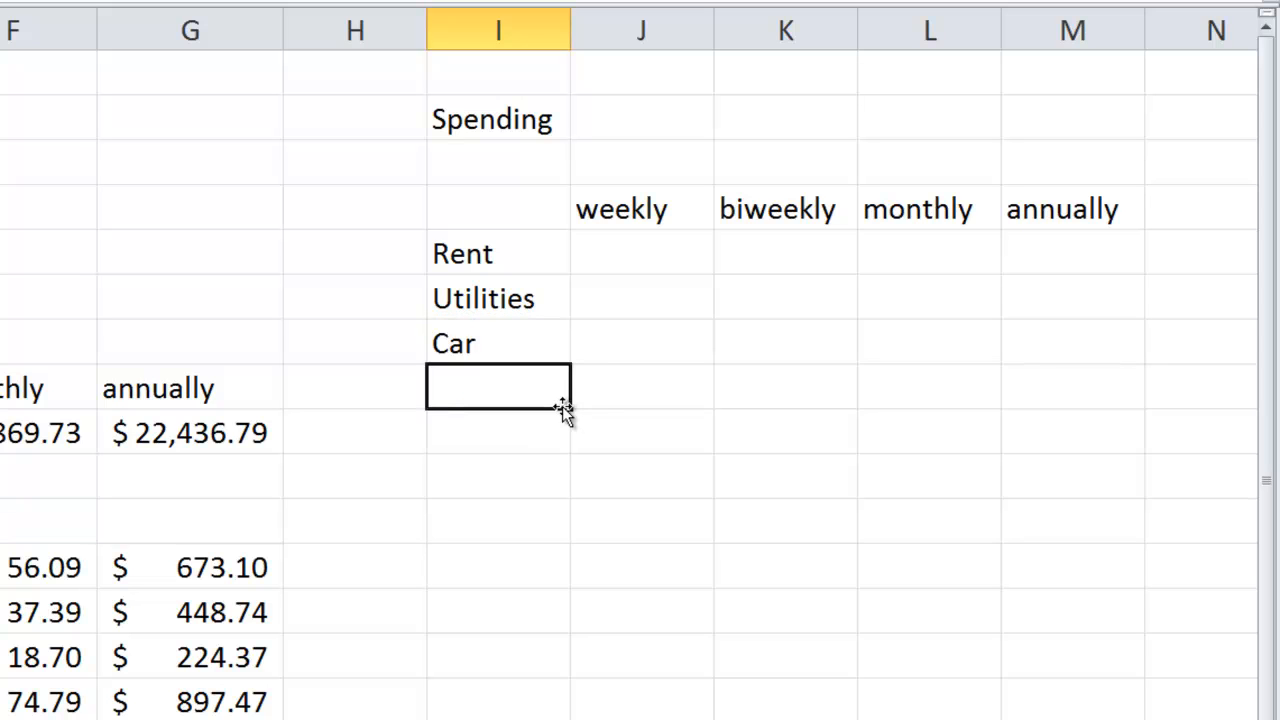
# - Add the spending categories Food, Media and Entertainment in cells I8 to I10
pyautogui.write('Food')
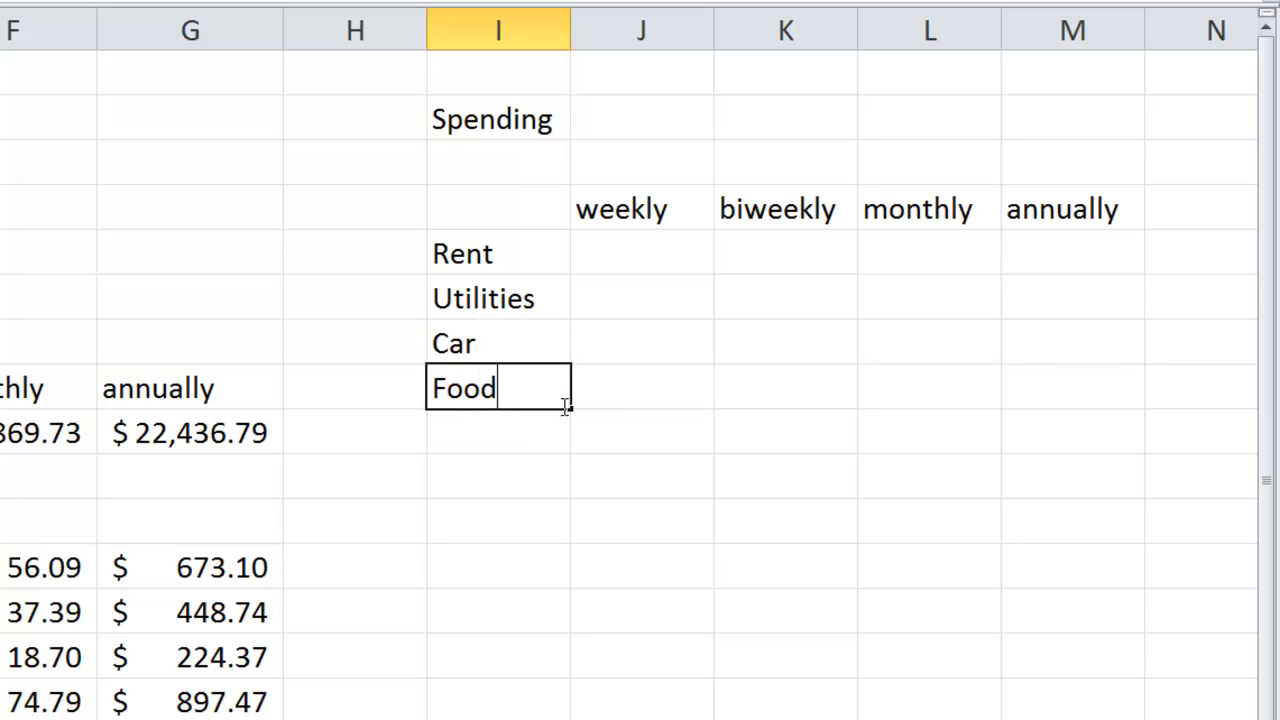
pyautogui.press('Return')
pyautogui.write('Media')
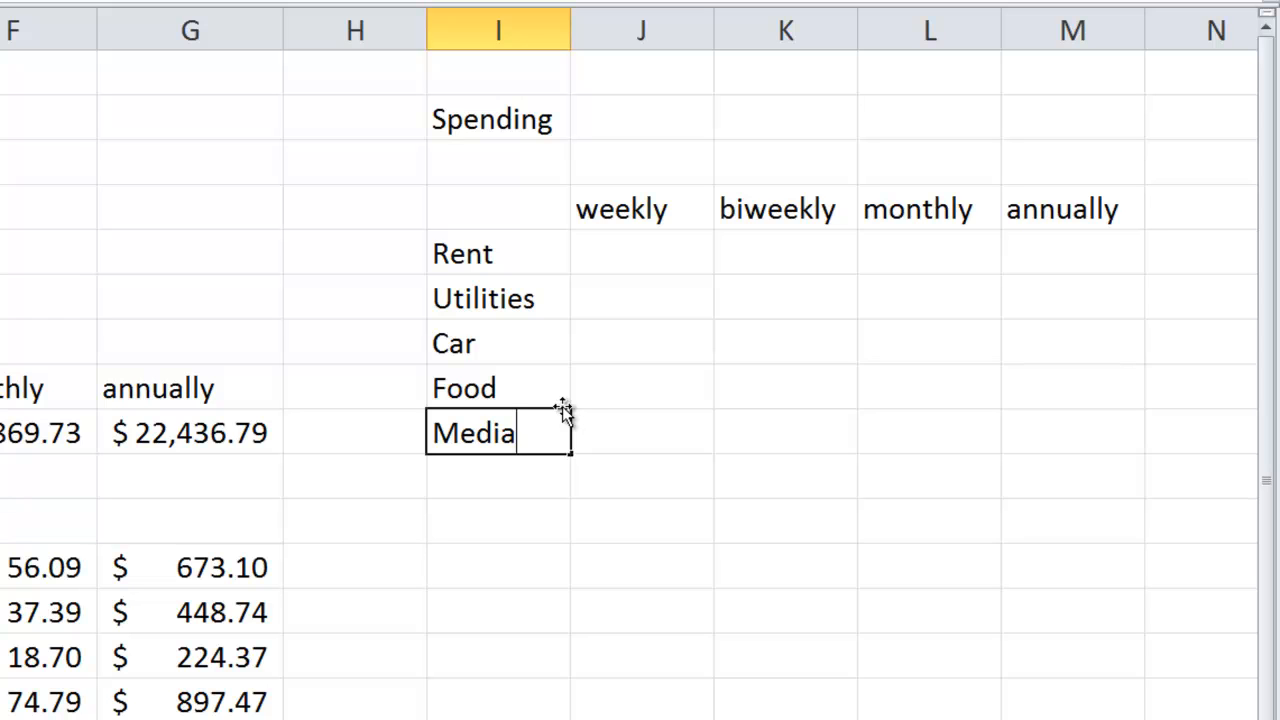
pyautogui.press('Return')
pyautogui.write('En')
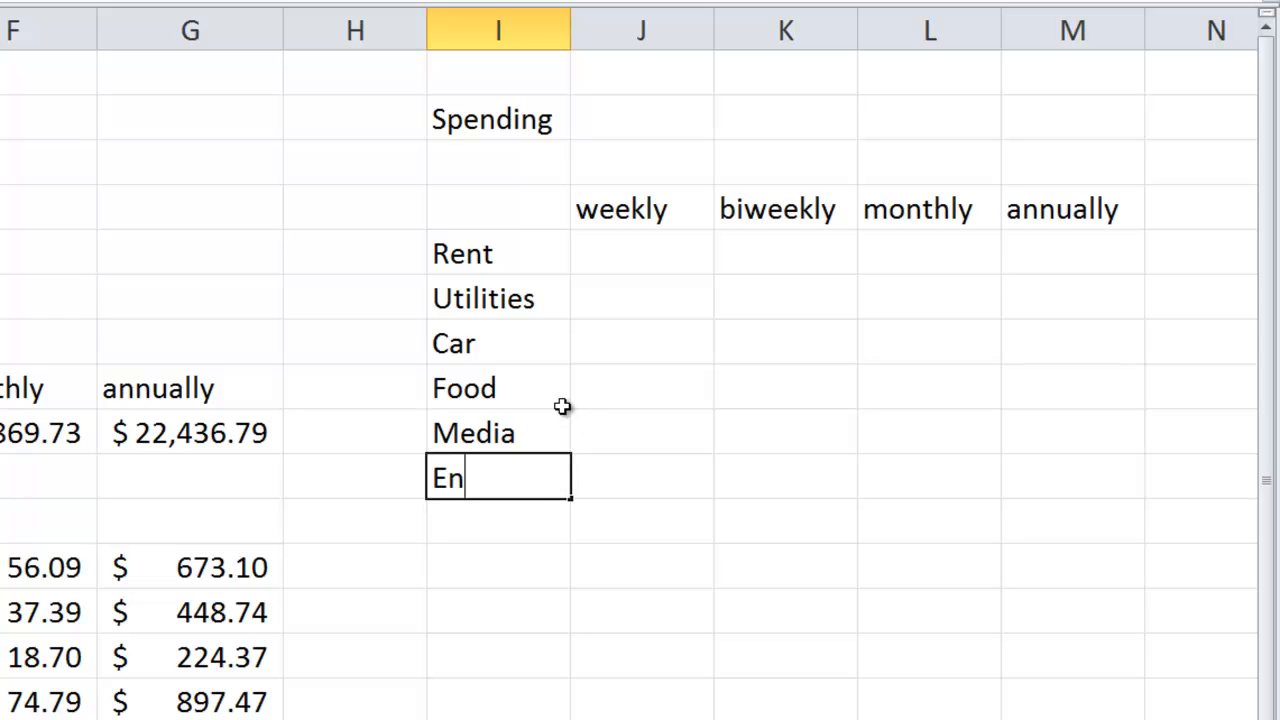
pyautogui.write('tertainment')
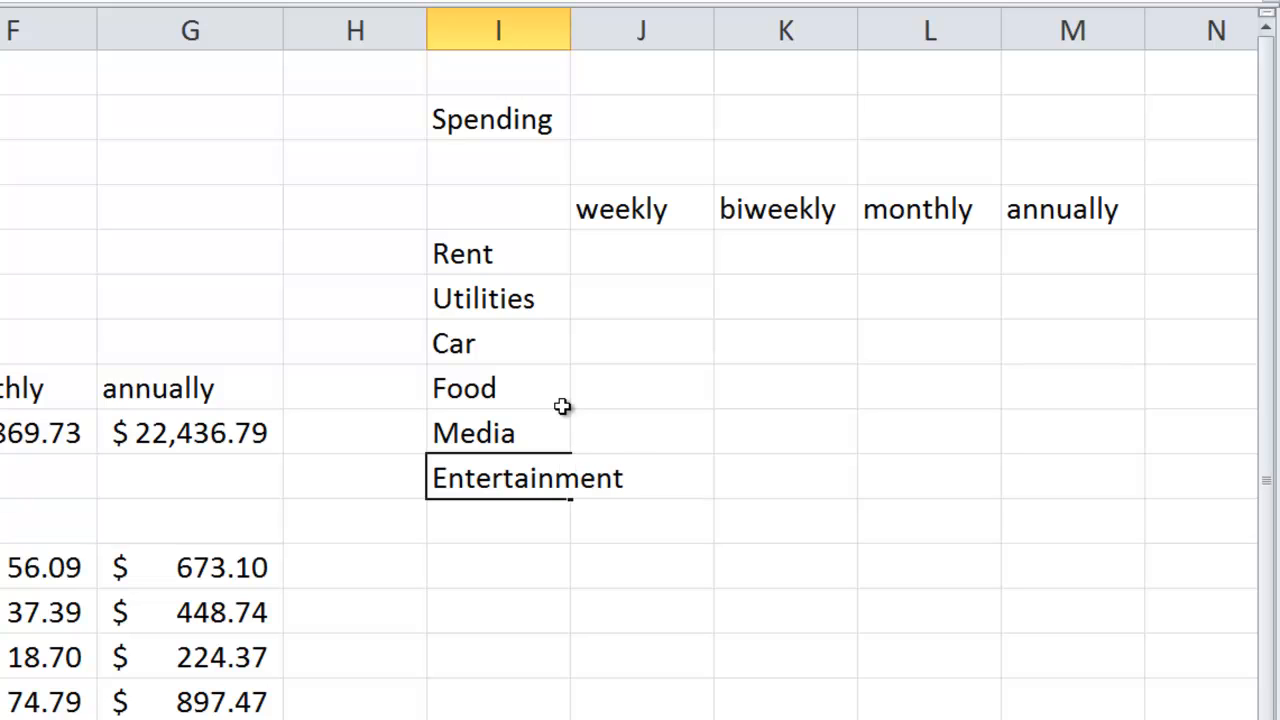
pyautogui.press('Return')
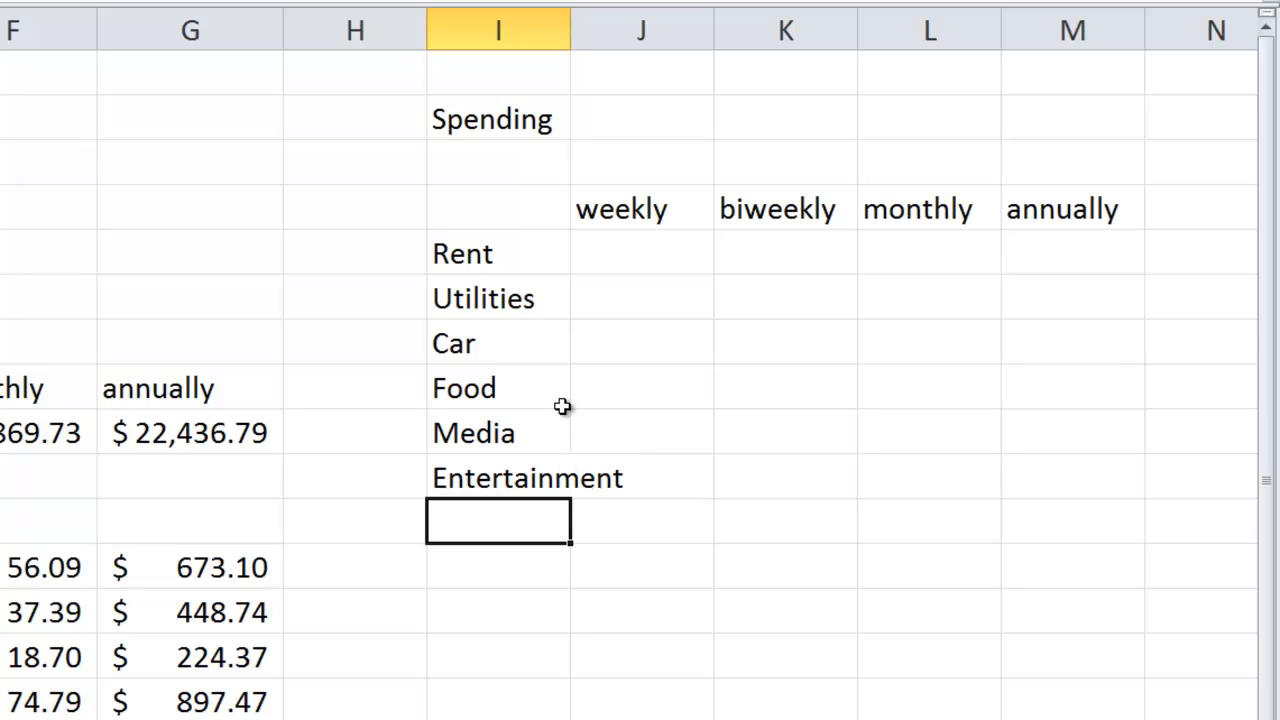
# - Add the spending categories Gas, Repairs and Maint in cells I11 to I13
pyautogui.write('Gas')
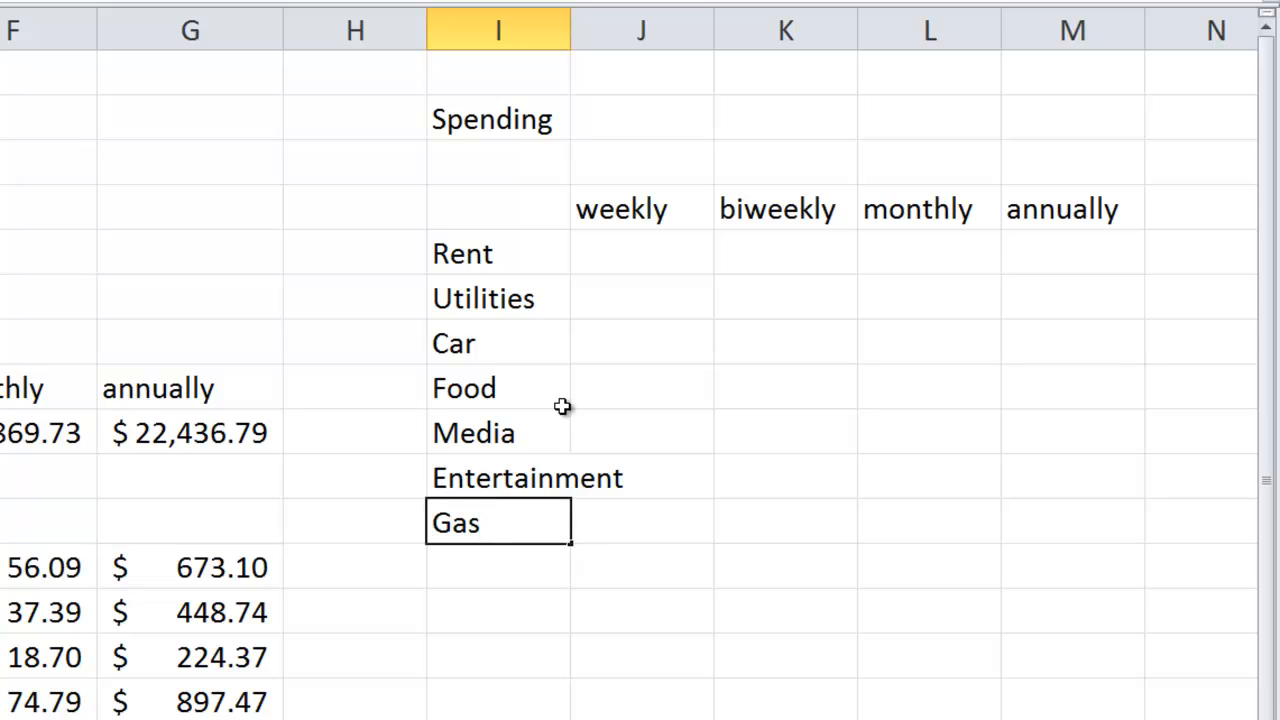
pyautogui.press('Return')
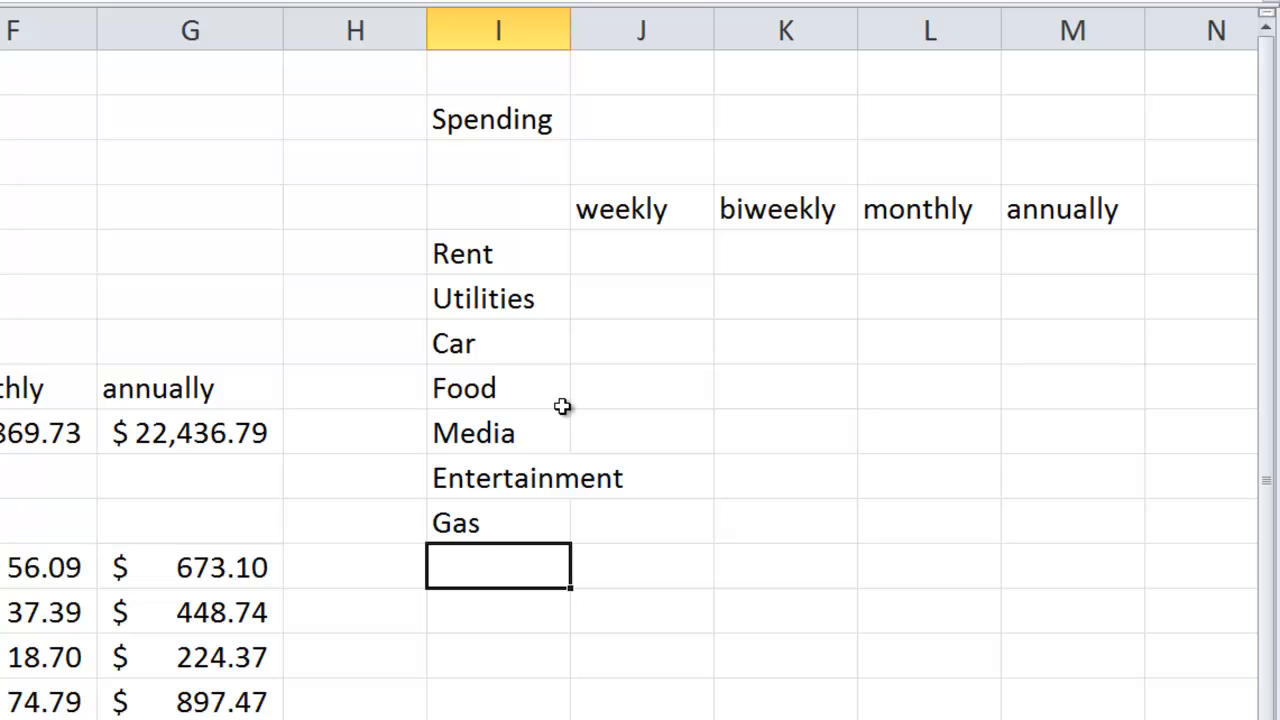
pyautogui.write('Rep')
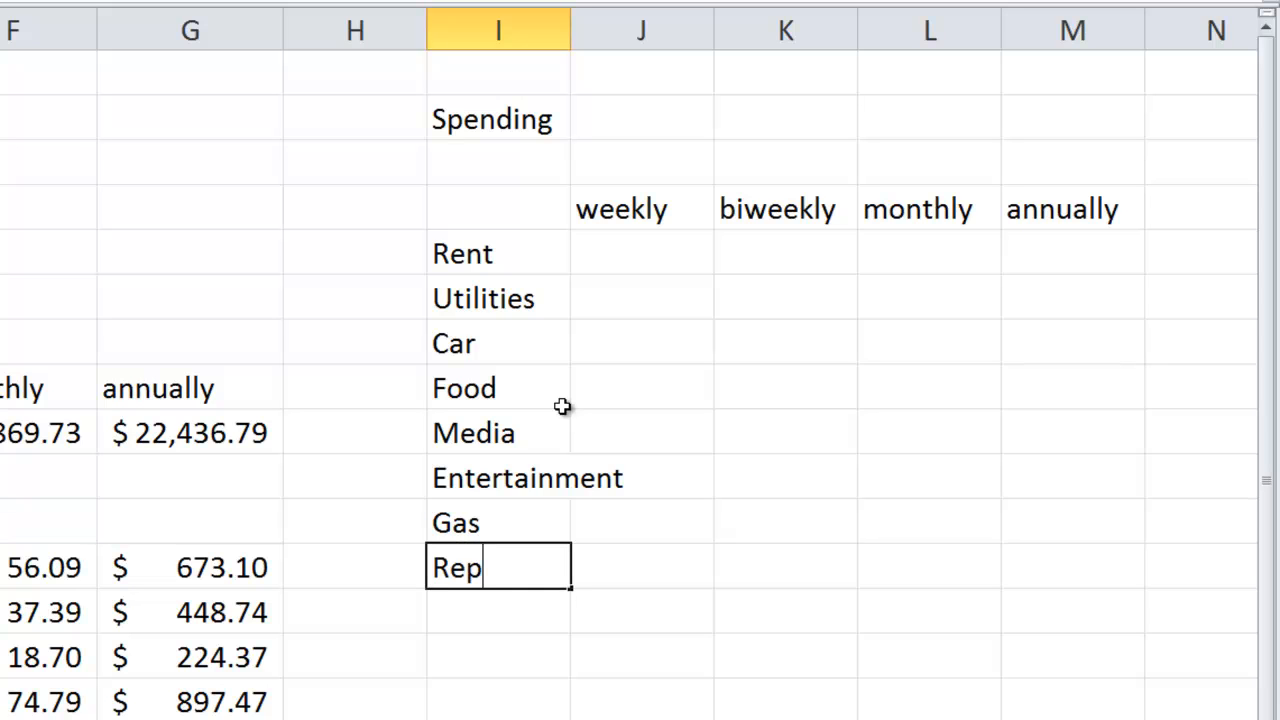
pyautogui.write('ir')
pyautogui.press('BackSpace')
pyautogui.press('BackSpace')
pyautogui.write('airs')
pyautogui.press('Return')
pyautogui.write('Maint')
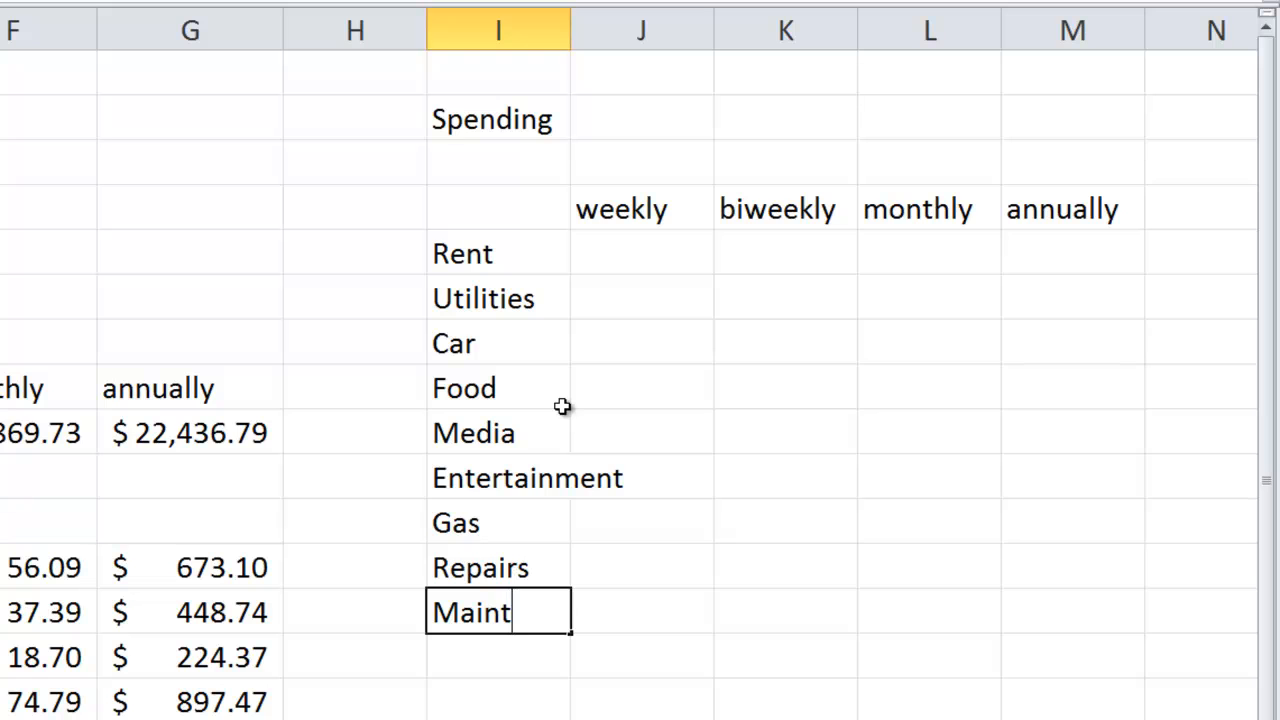
pyautogui.press('Return')
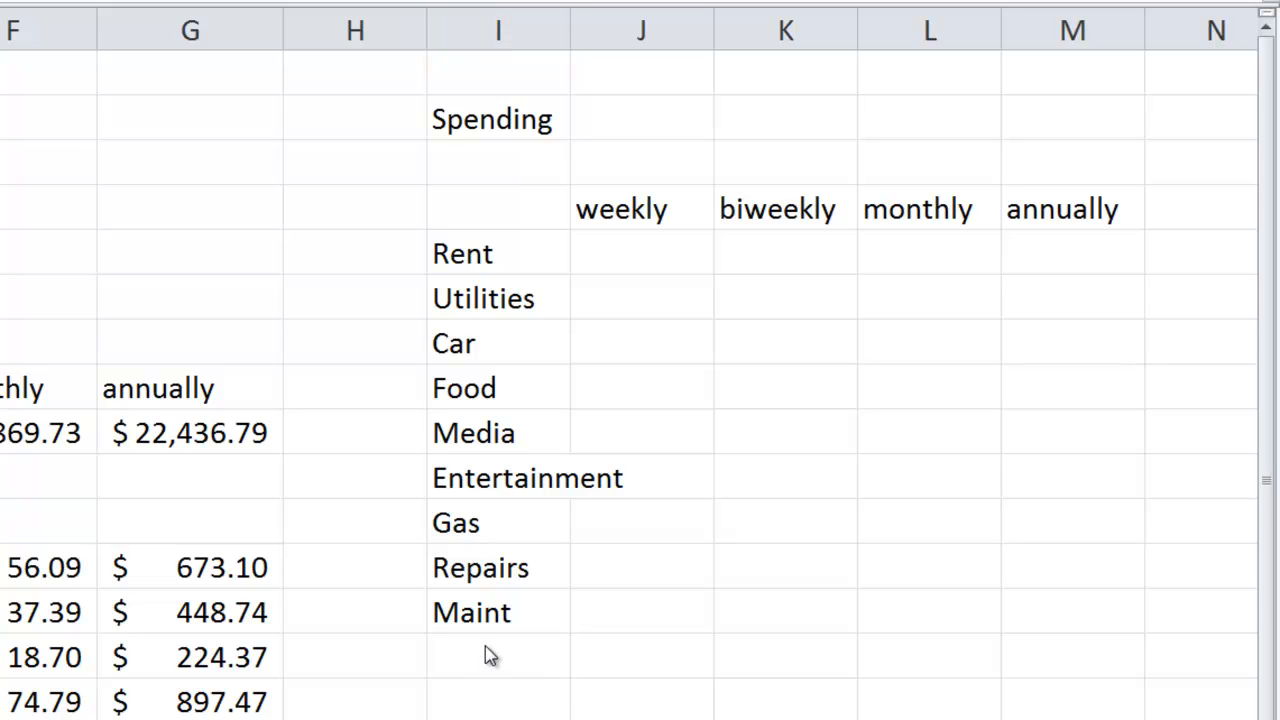
# - Enter the category Savings in I14 and autofit column I to its longest label
pyautogui.click(509, 657)
pyautogui.write('Sab')
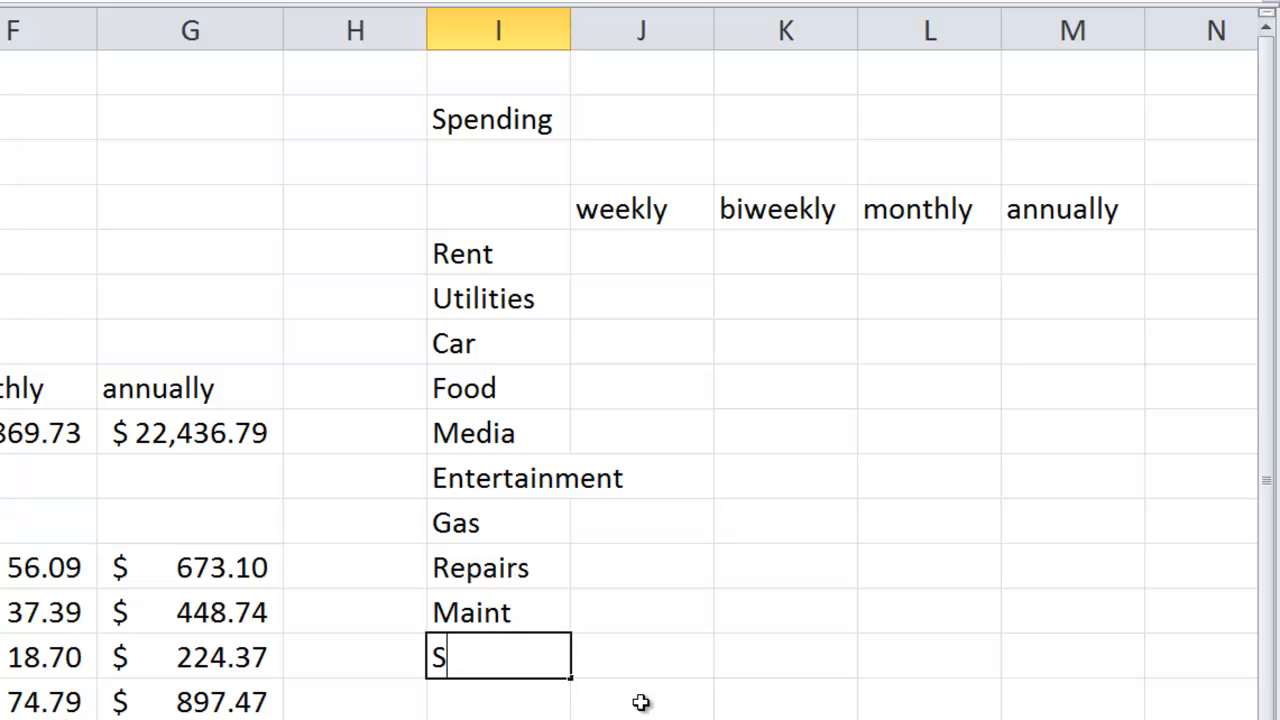
pyautogui.press('BackSpace')
pyautogui.write('vn')
pyautogui.press('BackSpace')
pyautogui.write('ings')
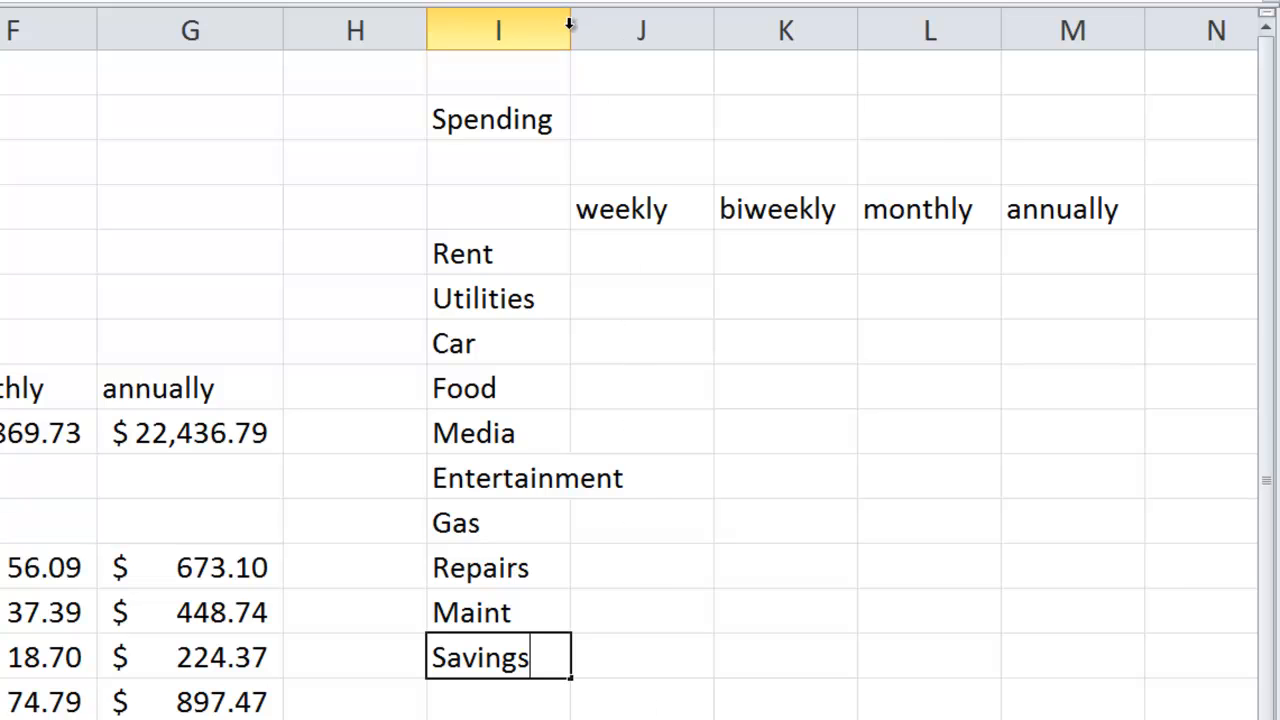
pyautogui.doubleClick(570, 24)
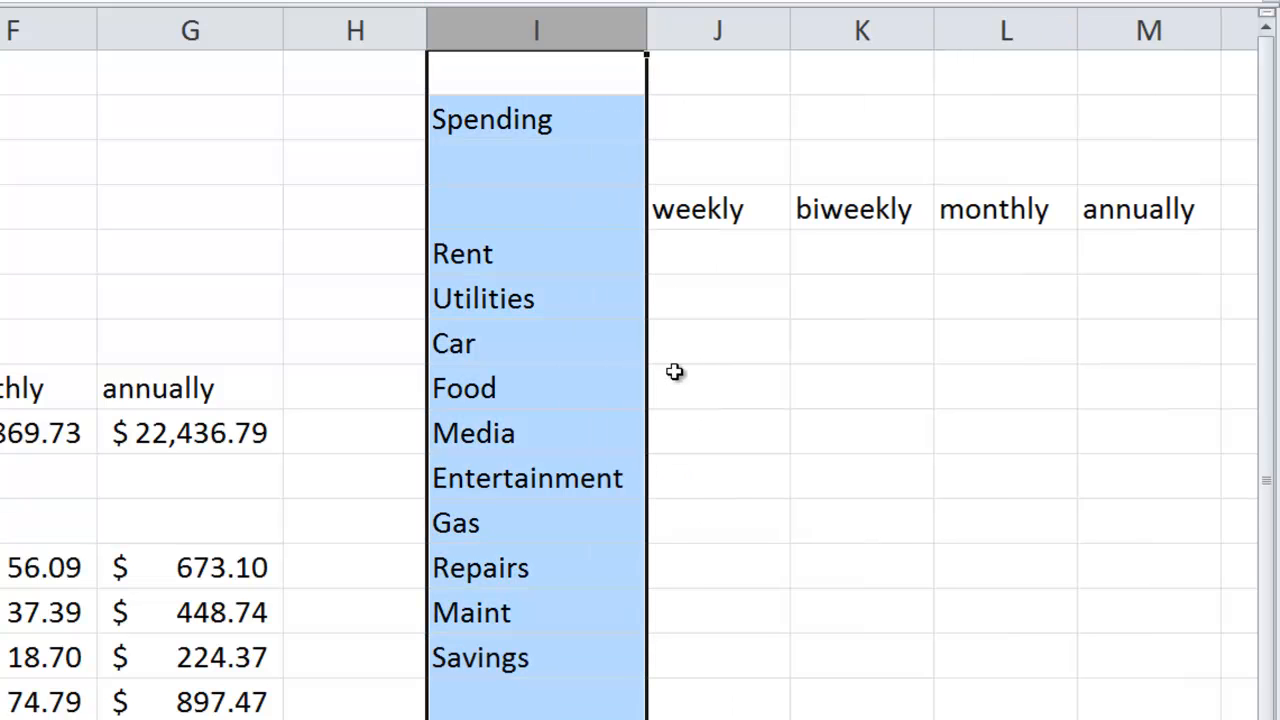
# - Enter the monthly spending amounts in L5 to L7: $600 for Rent, $100 for Utilities and $300 for Car
pyautogui.click(664, 284)
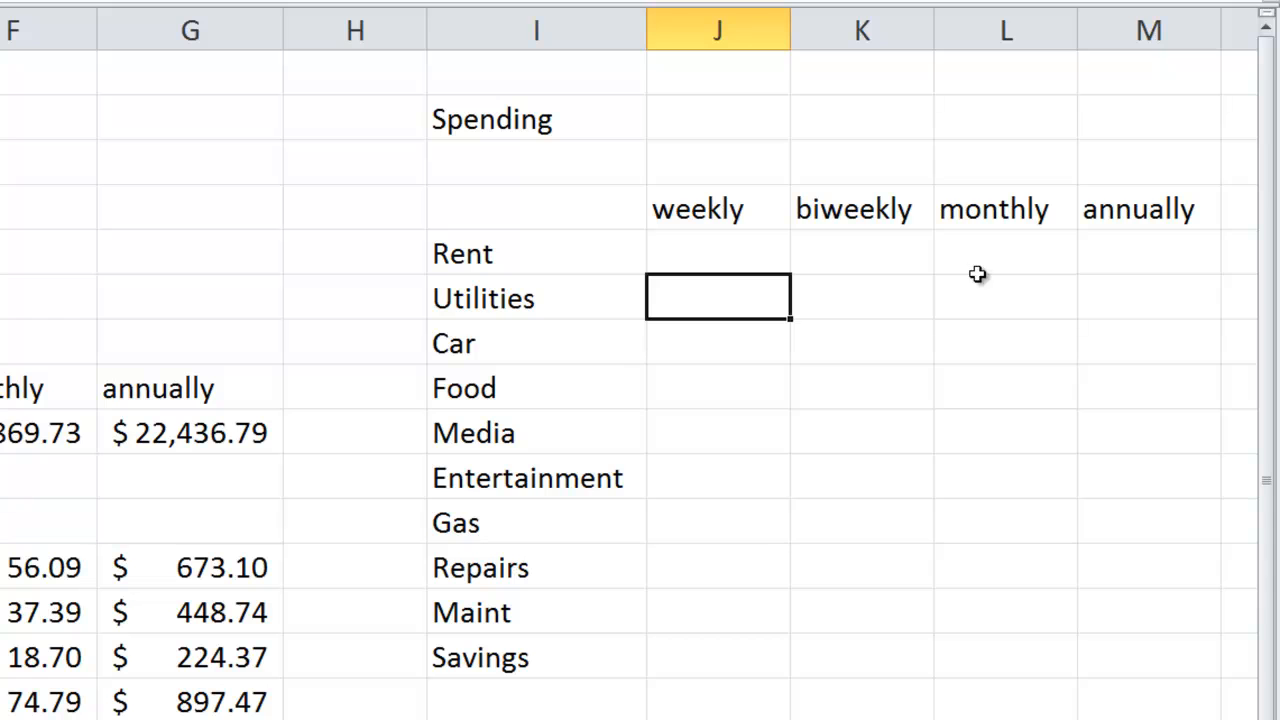
pyautogui.click(1006, 257)
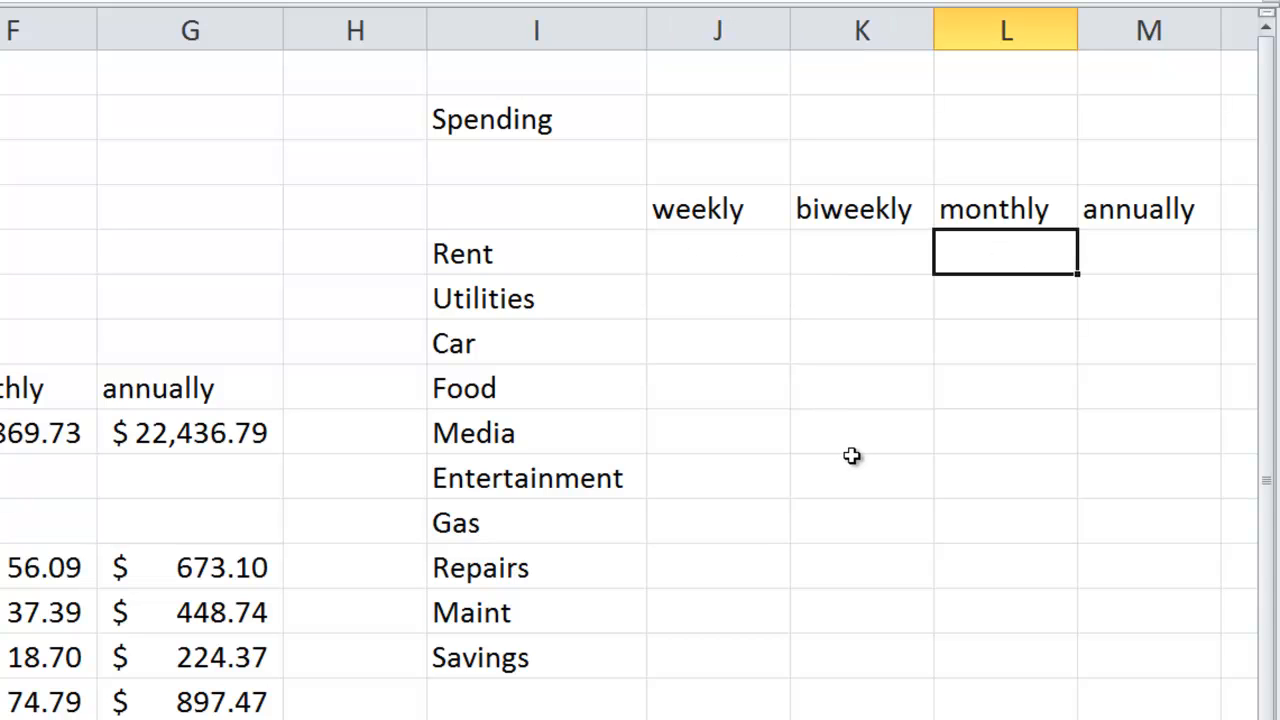
pyautogui.write('$600')
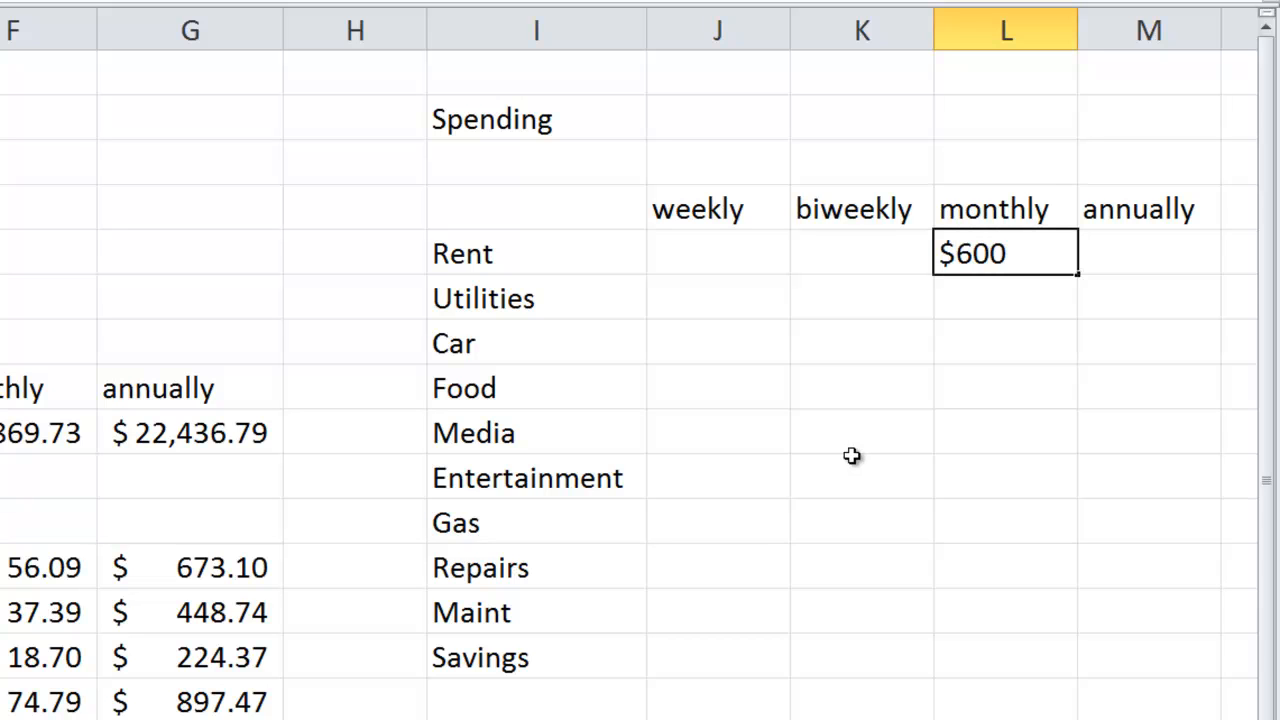
pyautogui.press('Return')
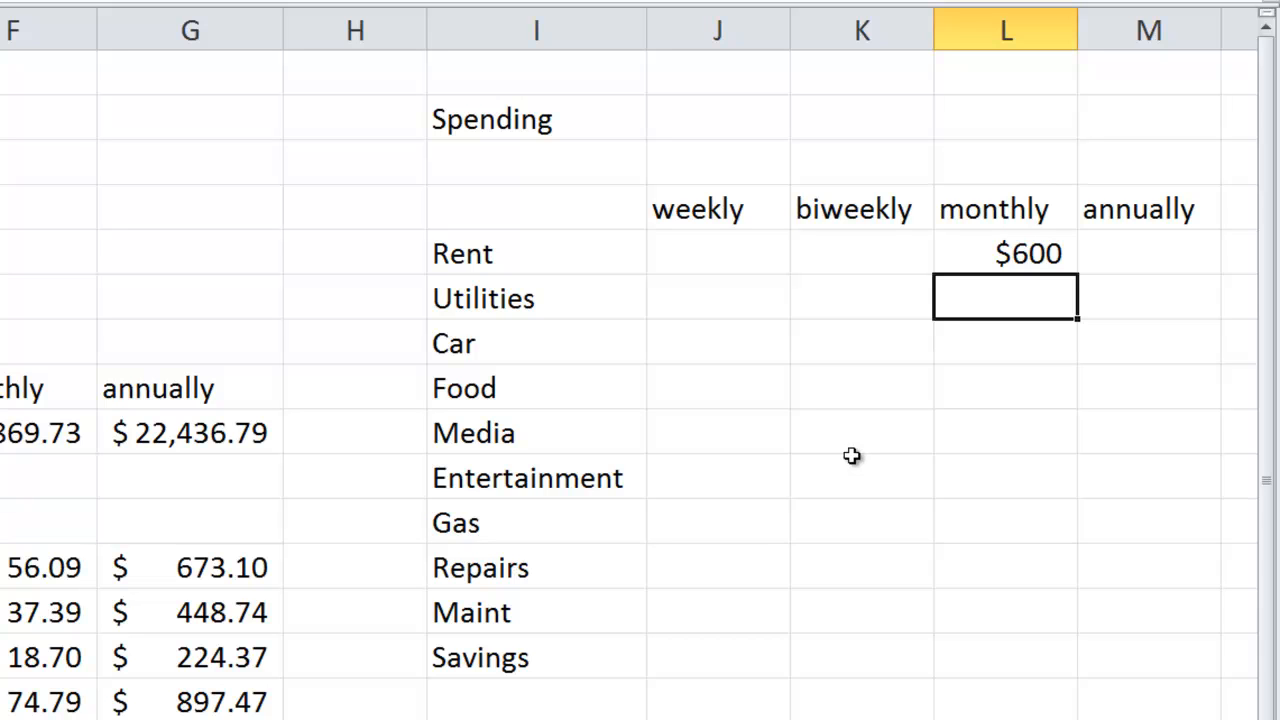
pyautogui.write('$100')
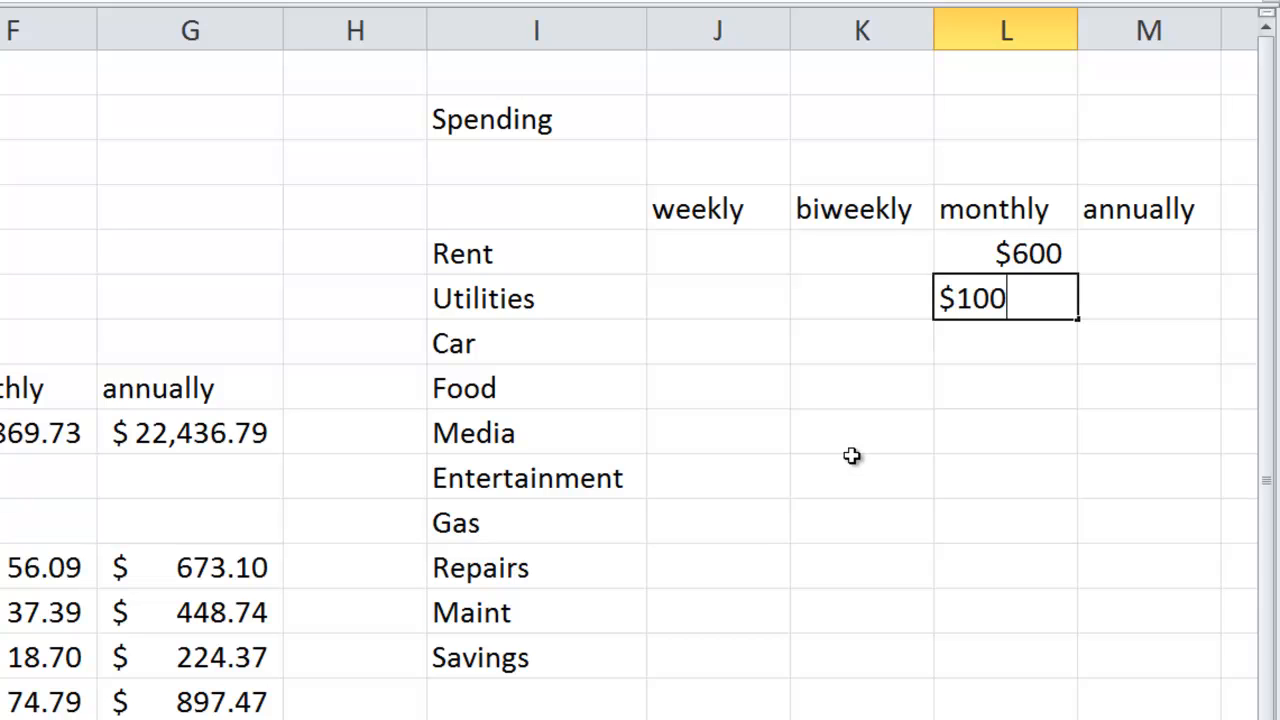
pyautogui.press('Return')
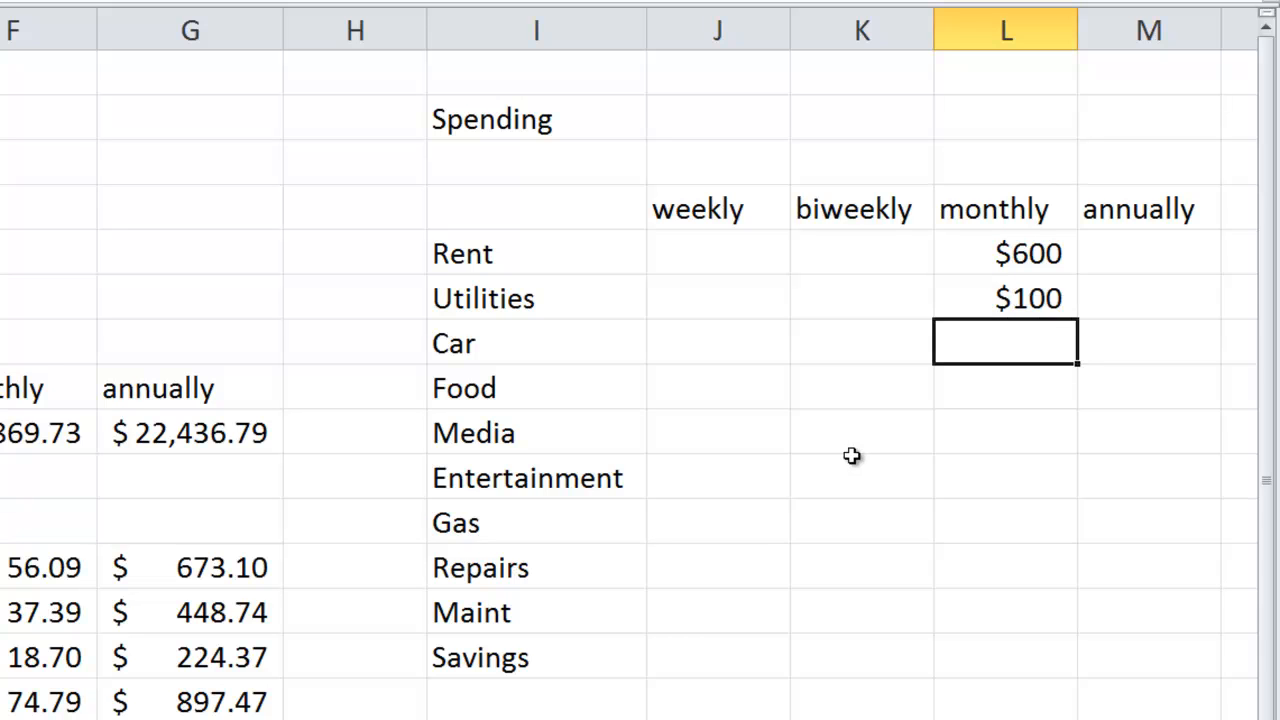
pyautogui.write('$300')
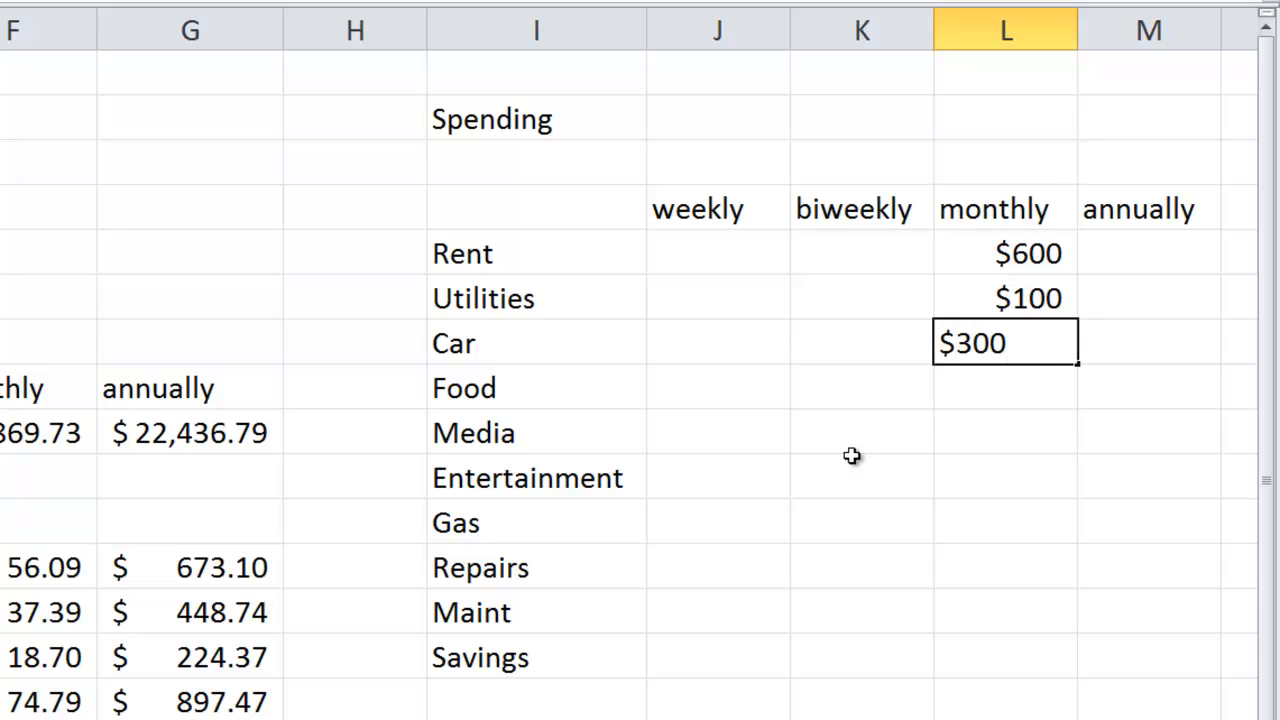
pyautogui.press('Return')
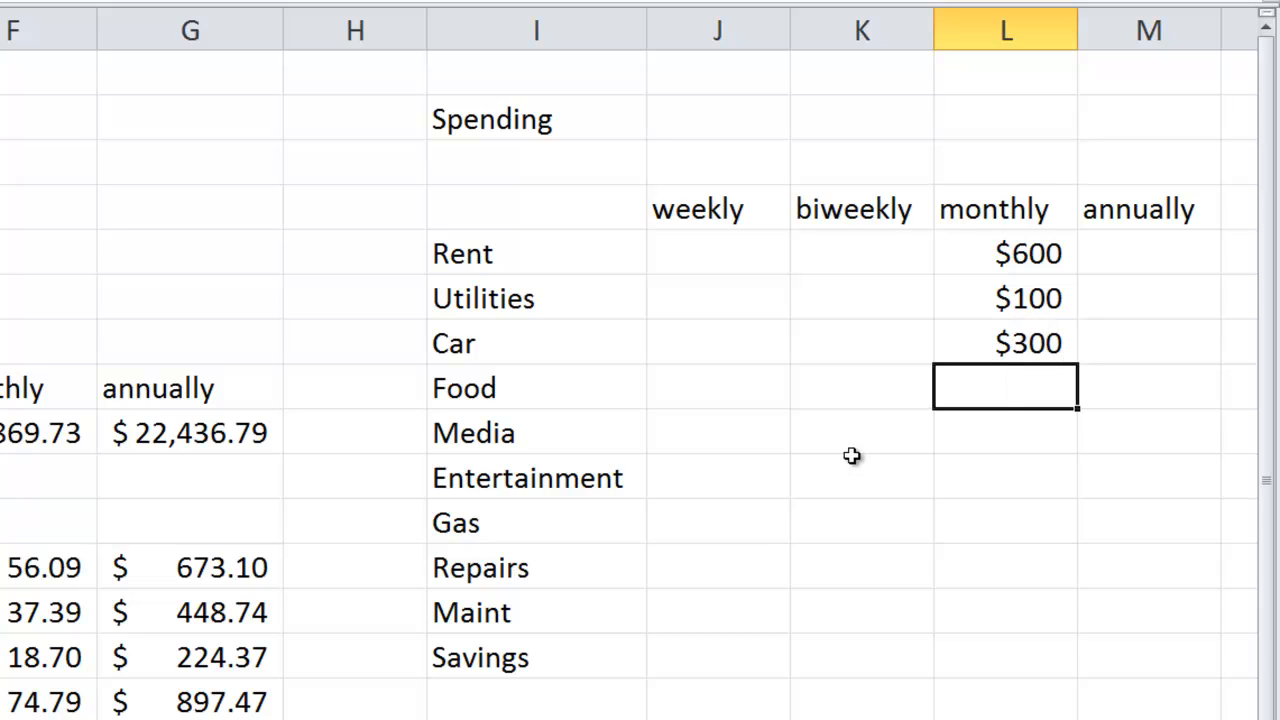
pyautogui.write('$200')
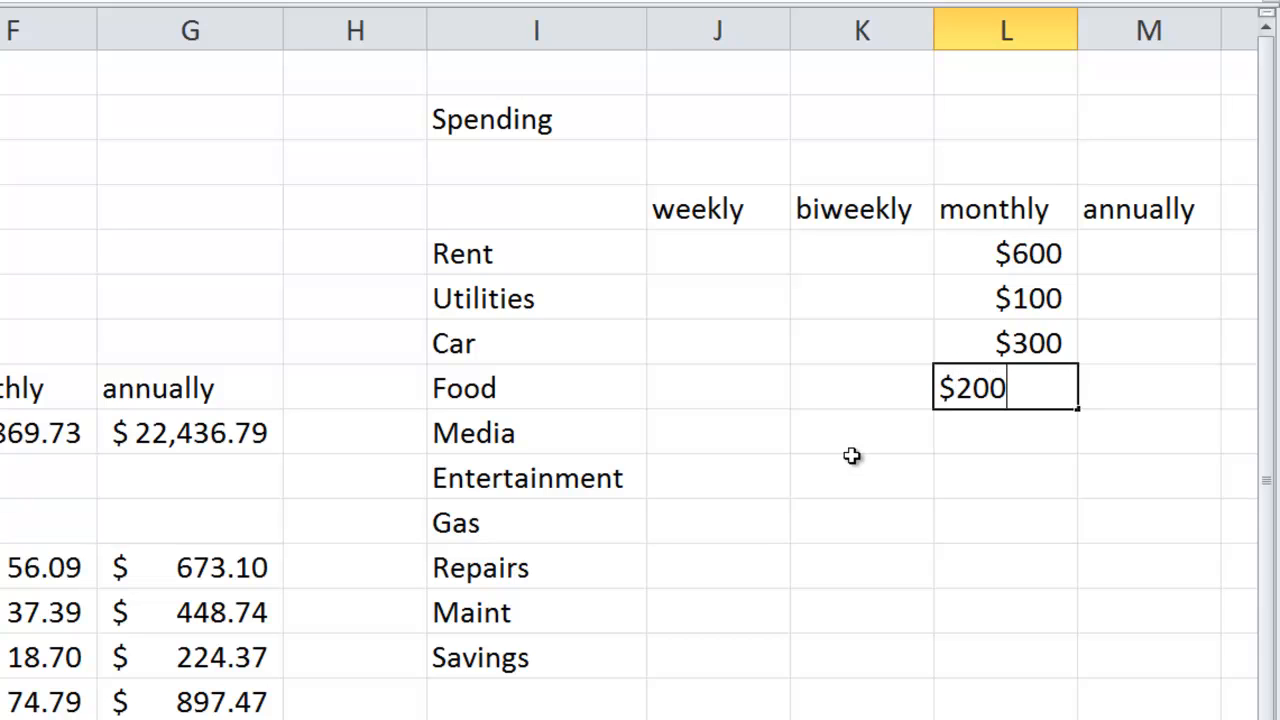
pyautogui.press('Return')
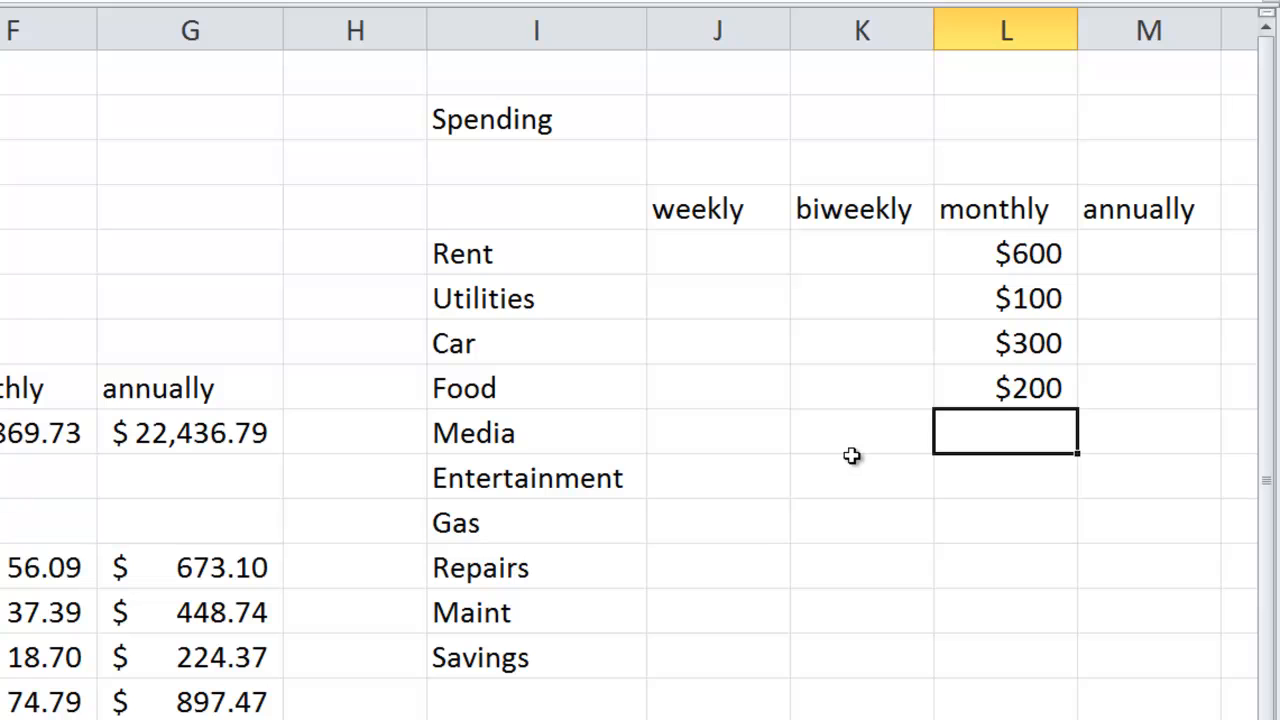
pyautogui.press('Up')
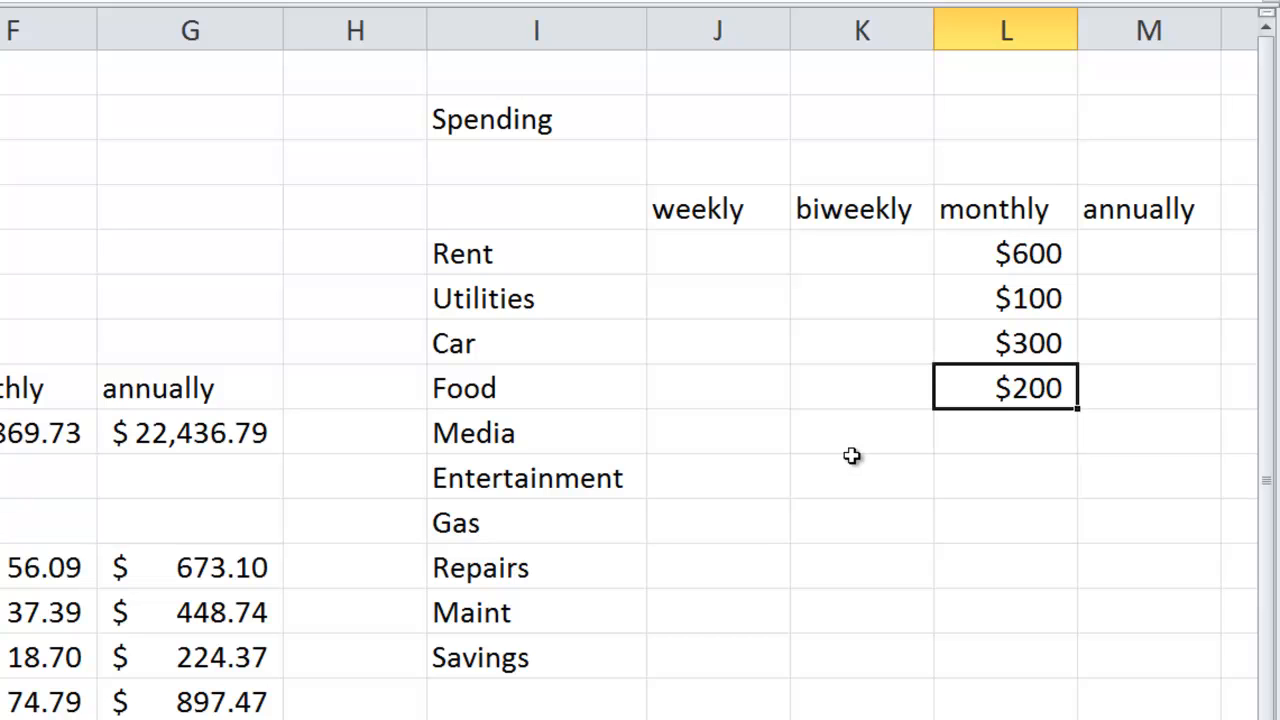
pyautogui.press('Delete')
# - Enter $50 as the weekly Food spending in J8, then select the monthly Media cell L9
pyautogui.press('Left')
pyautogui.press('Left')
pyautogui.press('Left')
pyautogui.press('Right')
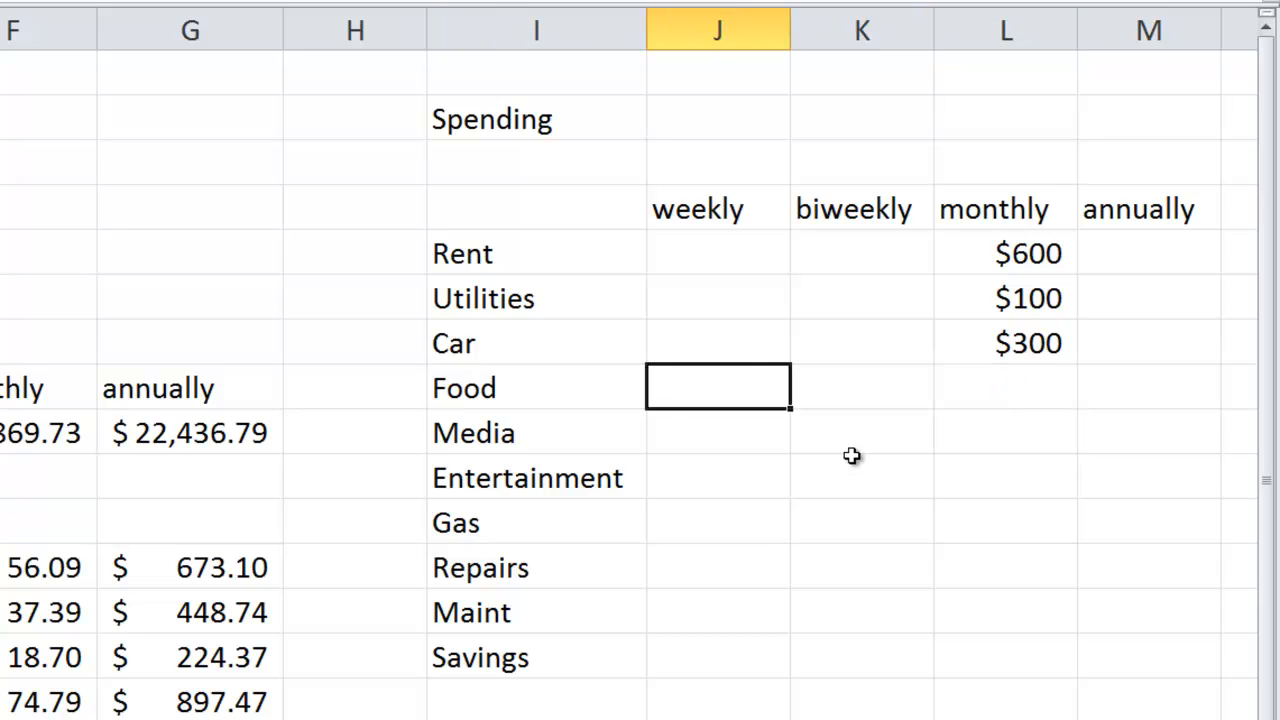
pyautogui.write('$50')
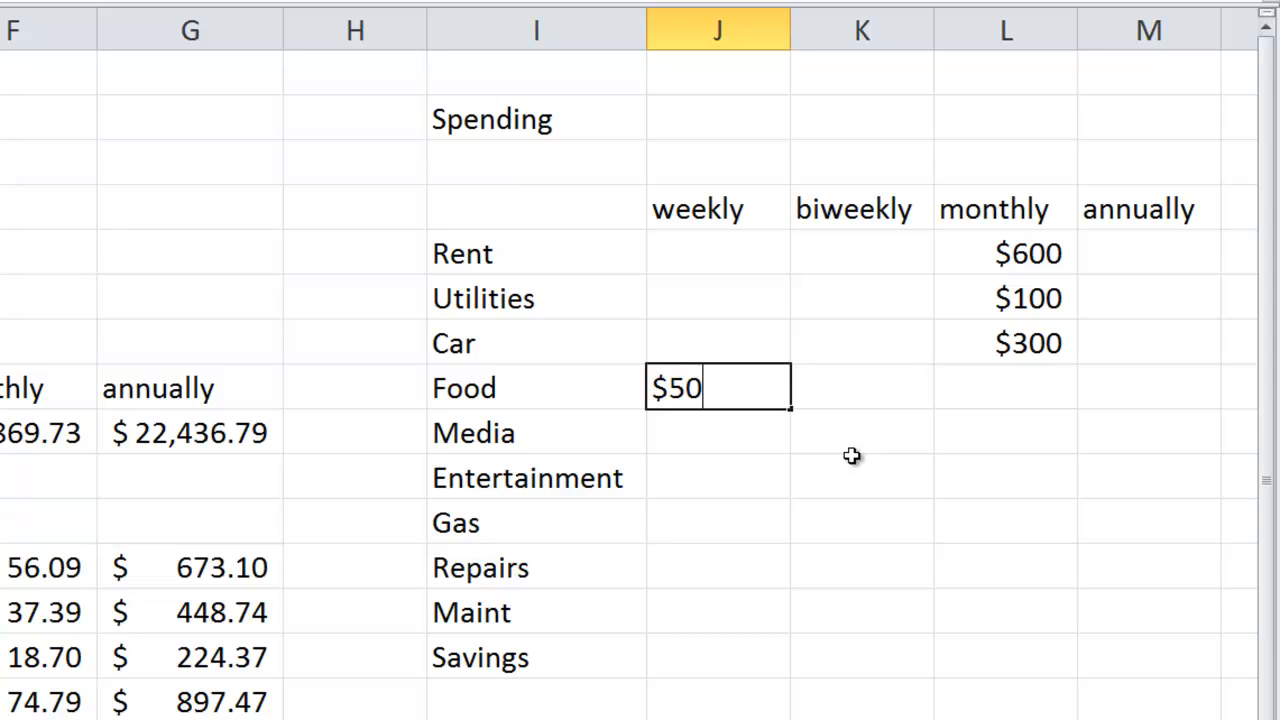
pyautogui.press('Return')
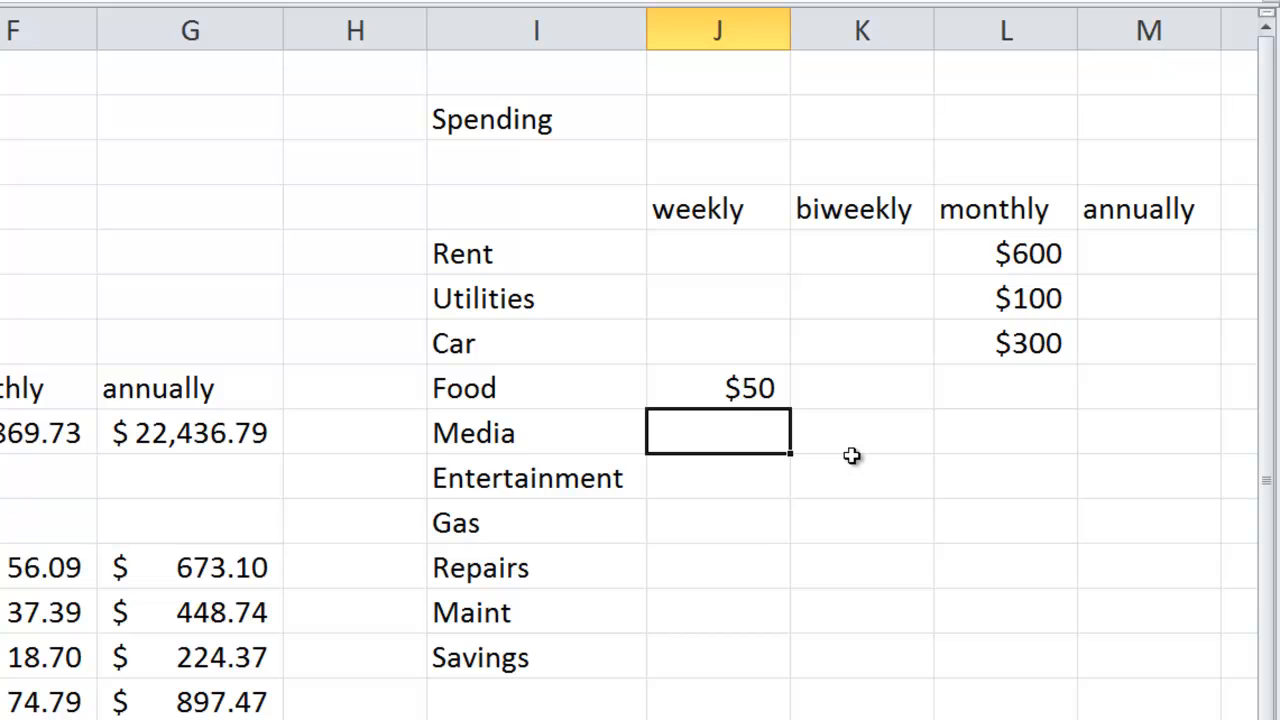
pyautogui.press('Right')
pyautogui.press('Right')
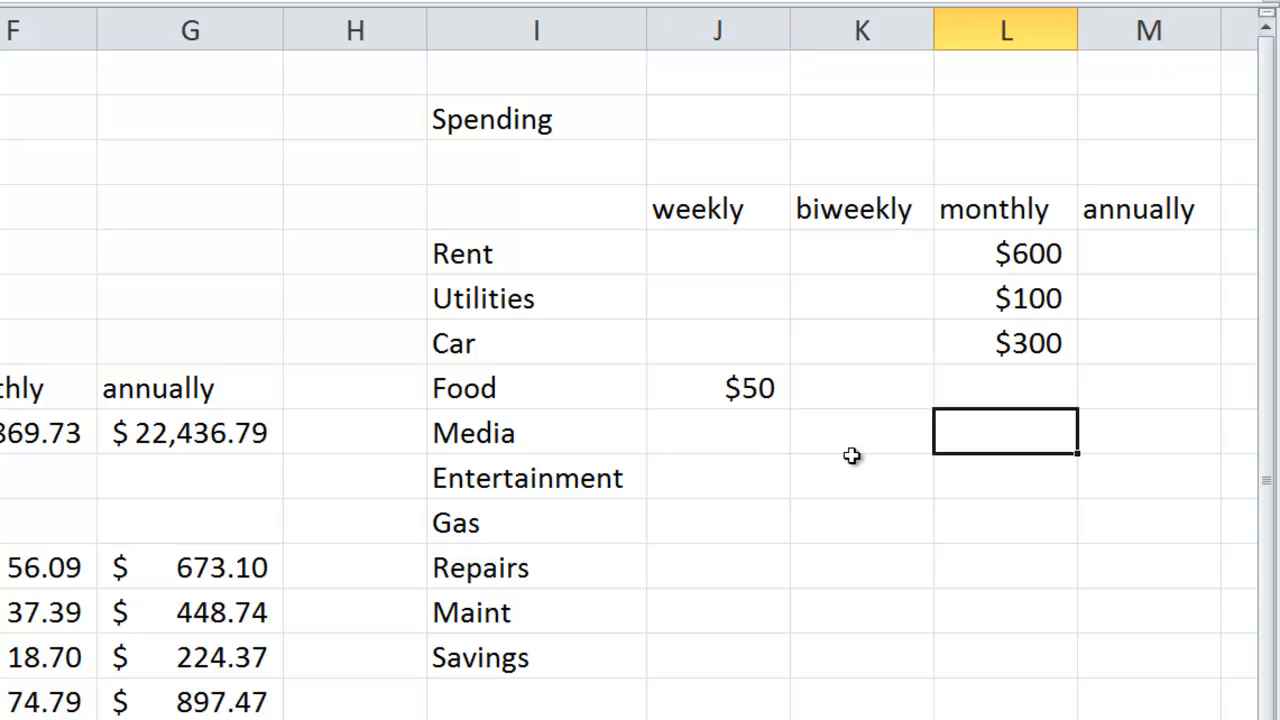
# - Enter $20 as the monthly Media spending in L9
pyautogui.write('$20')
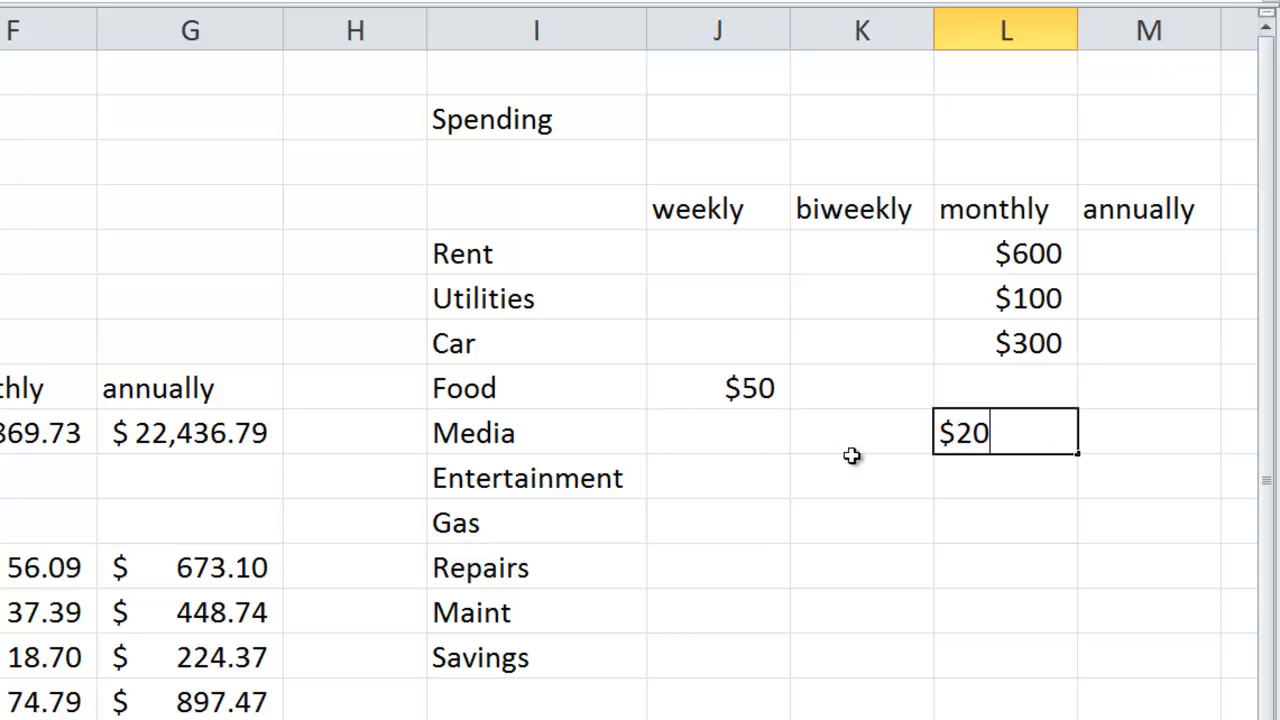
pyautogui.press('Return')
pyautogui.press('Up')
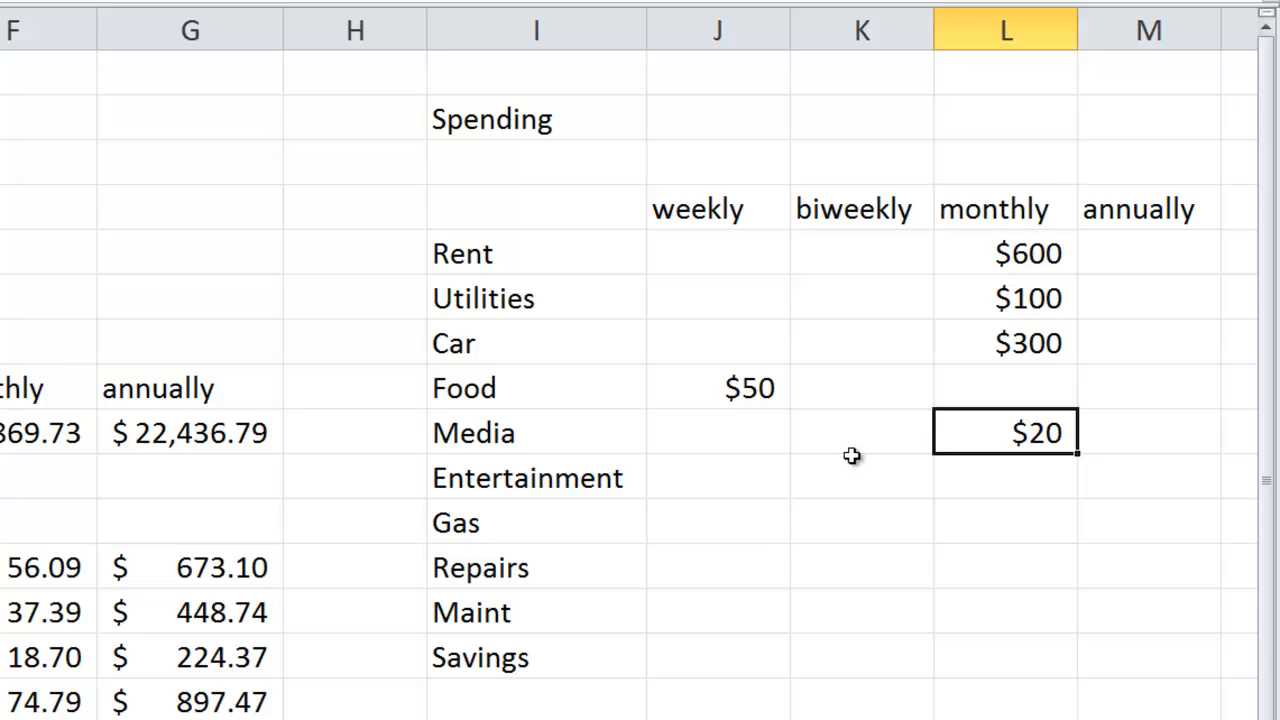
pyautogui.press('Up')
pyautogui.press('Up')
pyautogui.press('Up')
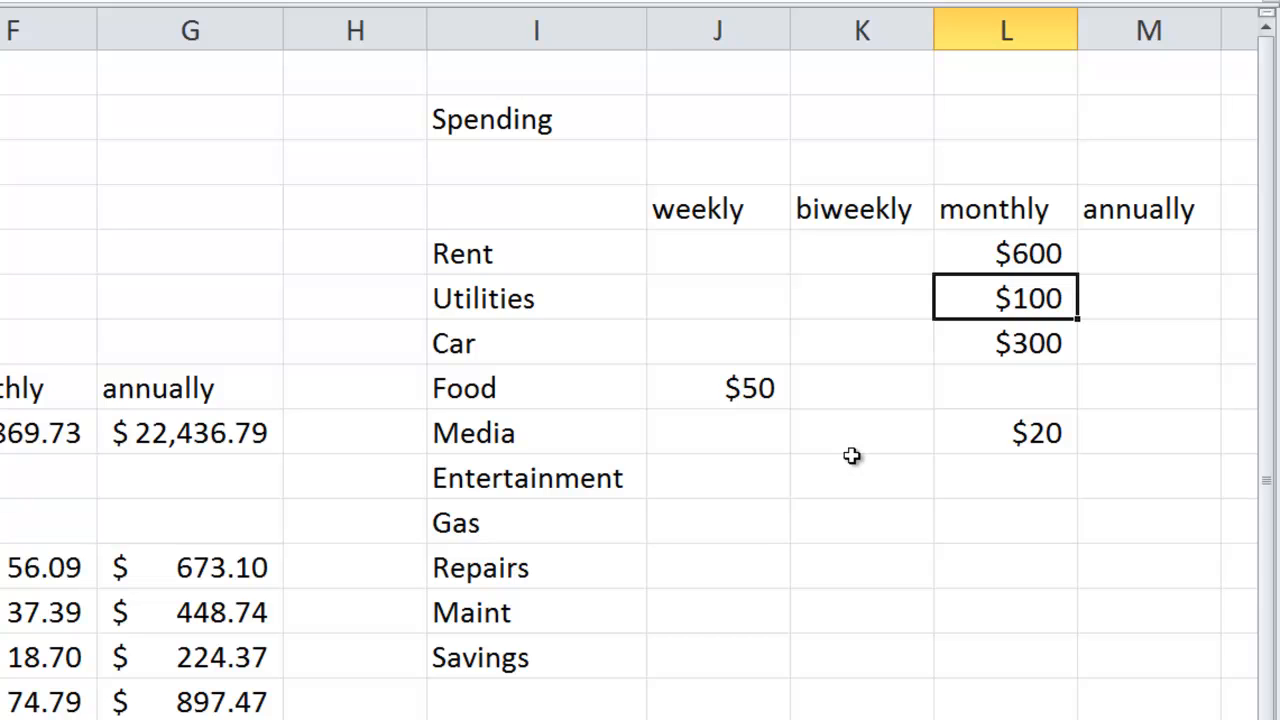
pyautogui.press('Down')
pyautogui.press('Down')
pyautogui.press('Down')
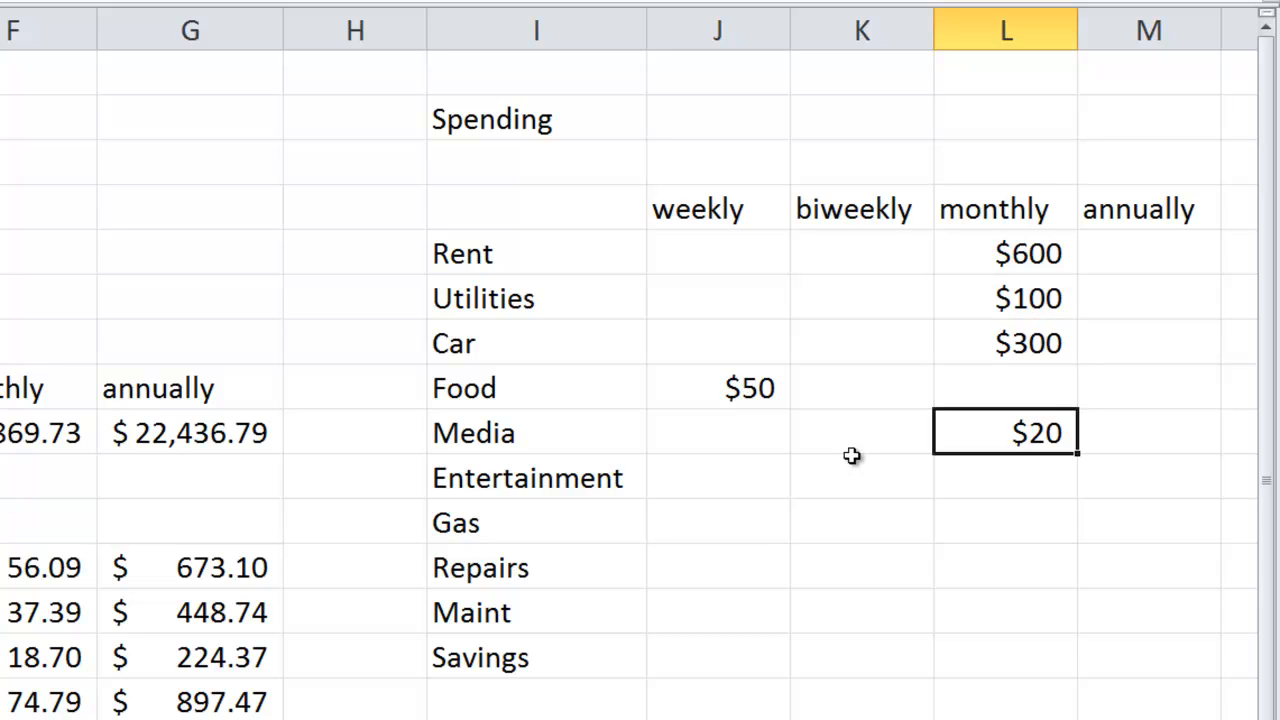
# - Set the monthly Media spending in L9 to $100
pyautogui.write('$50')
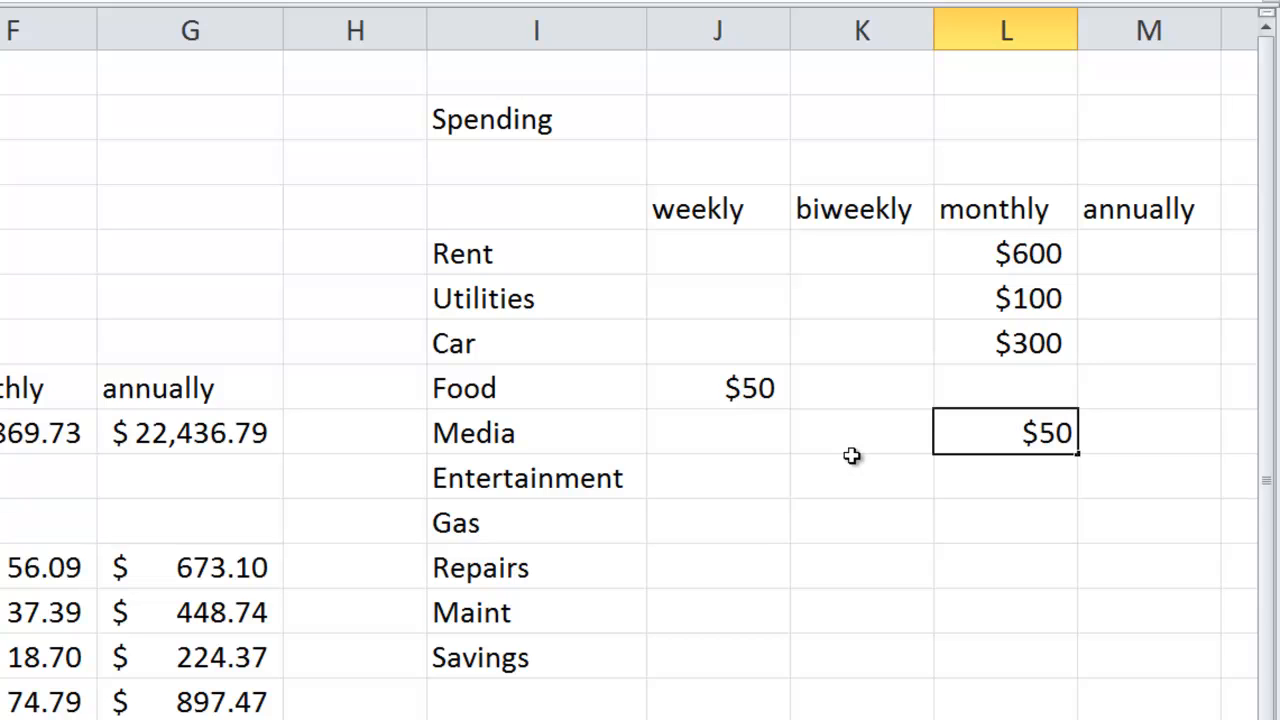
pyautogui.press('BackSpace')
pyautogui.press('BackSpace')
pyautogui.write('100')
pyautogui.click(580, 433)
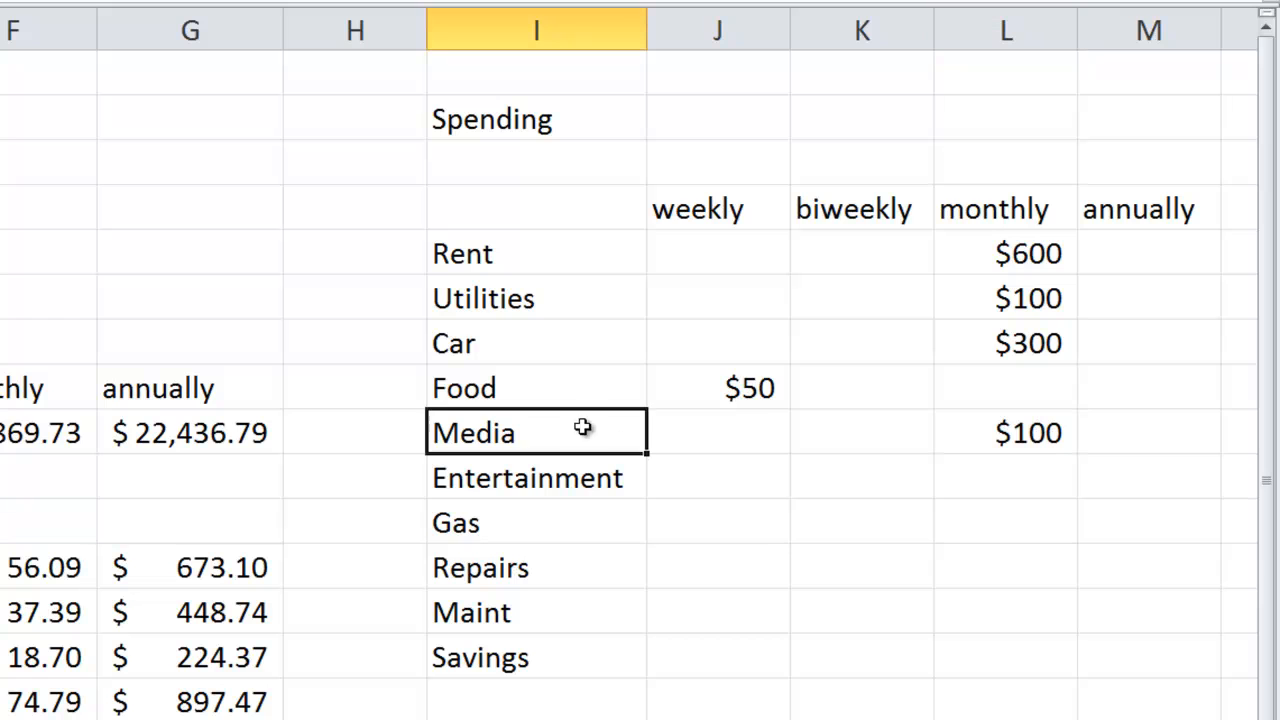
# - Extend the Media category label in I9 to read Media/Phone
pyautogui.doubleClick(580, 433)
pyautogui.write('/P')
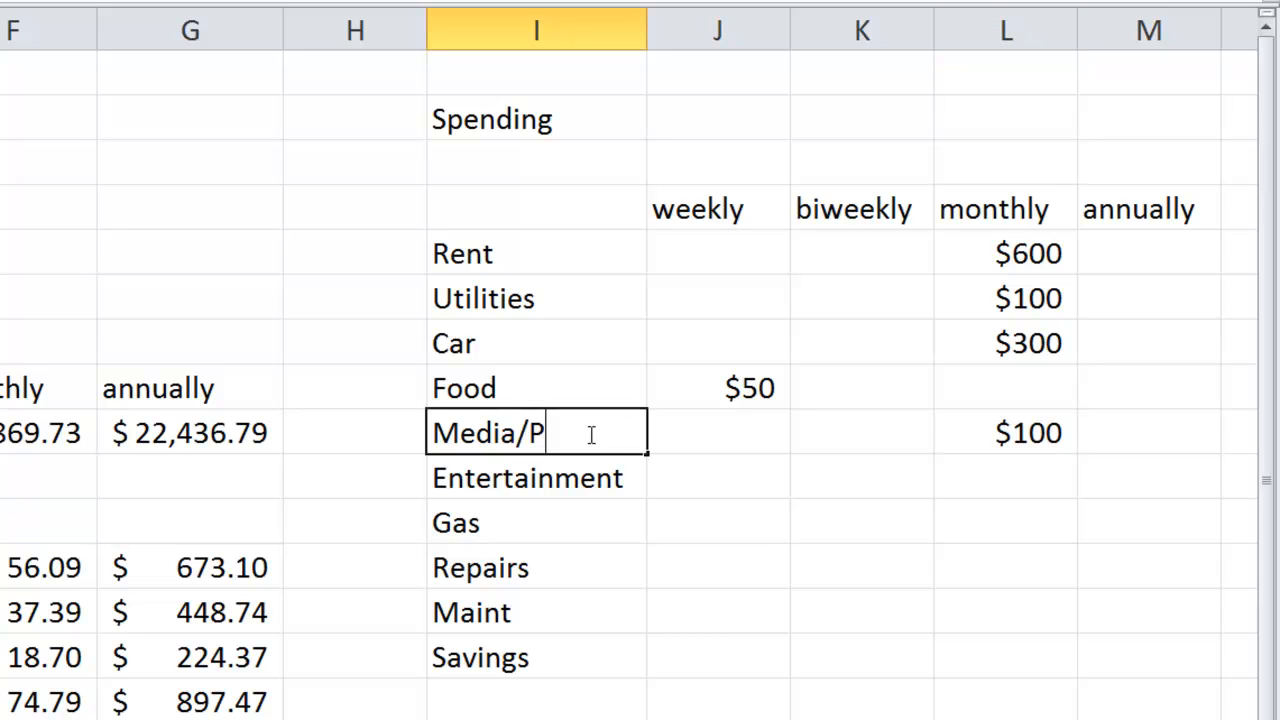
pyautogui.write('hone')
pyautogui.press('Return')
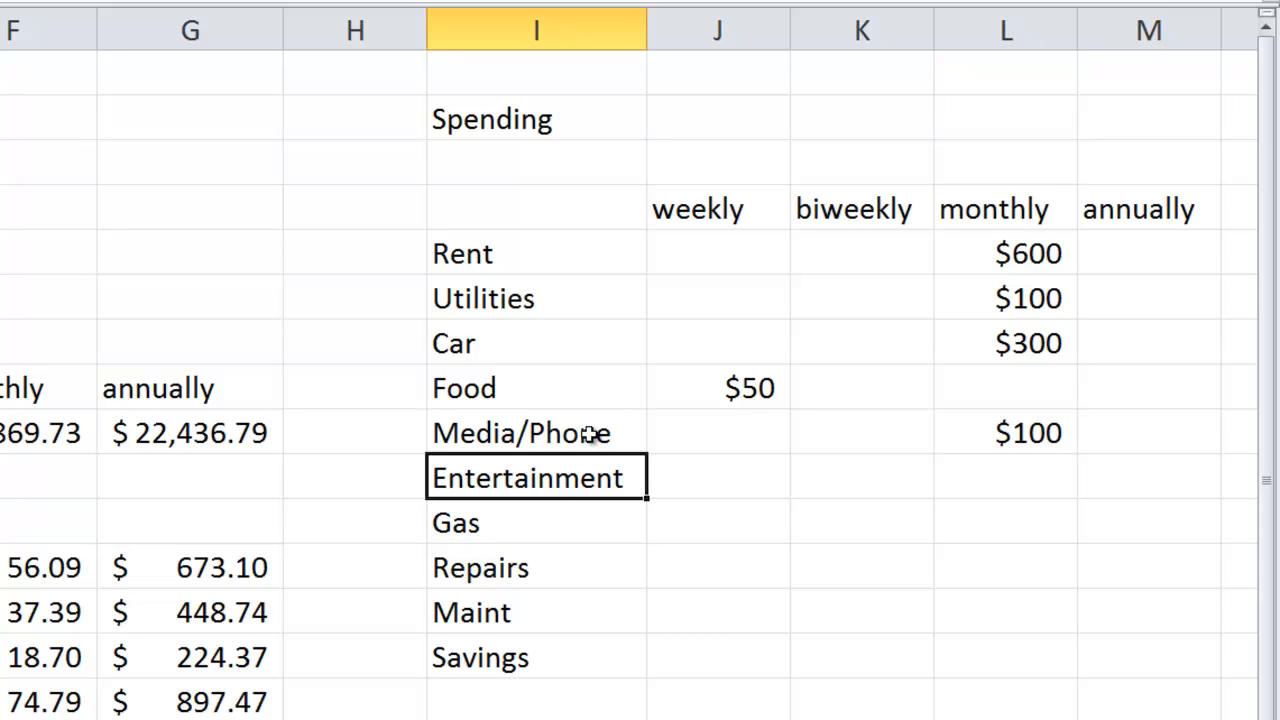
# - Enter the weekly spending amounts $30 for Entertainment in J10 and $50 for Gas in J11
pyautogui.press('Right')
pyautogui.press('Right')
pyautogui.press('Left')
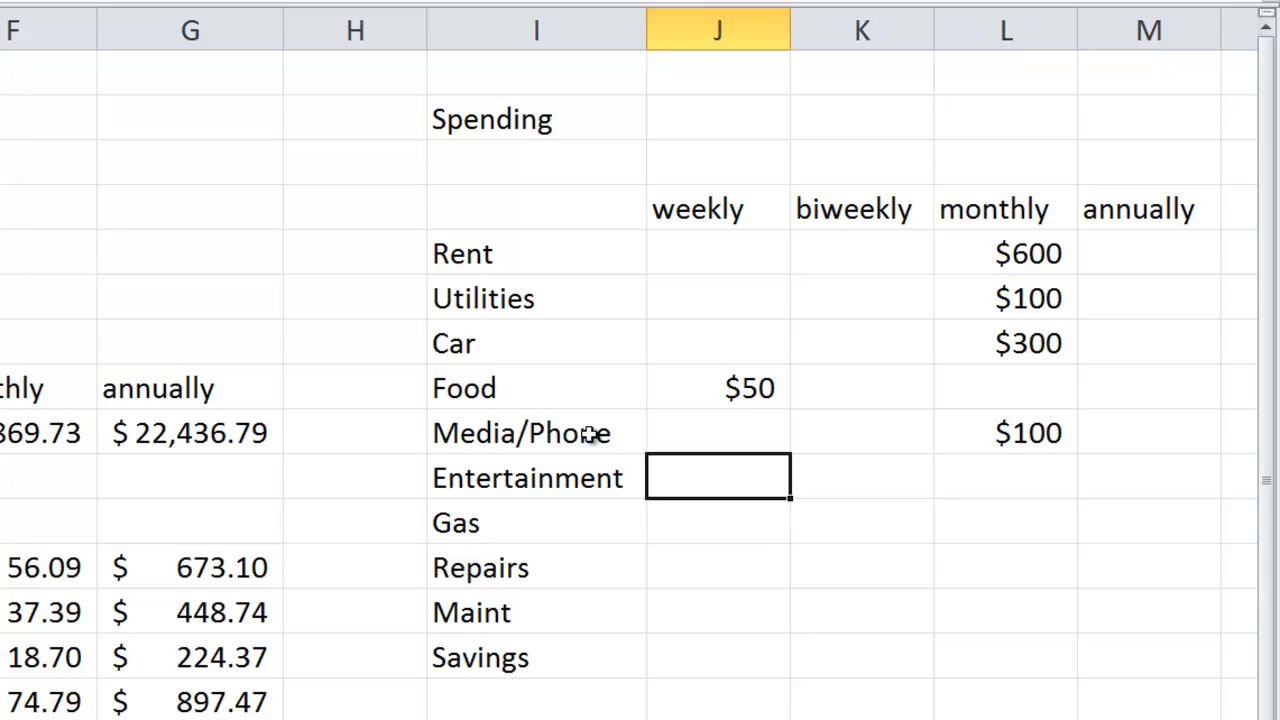
pyautogui.write('$30')
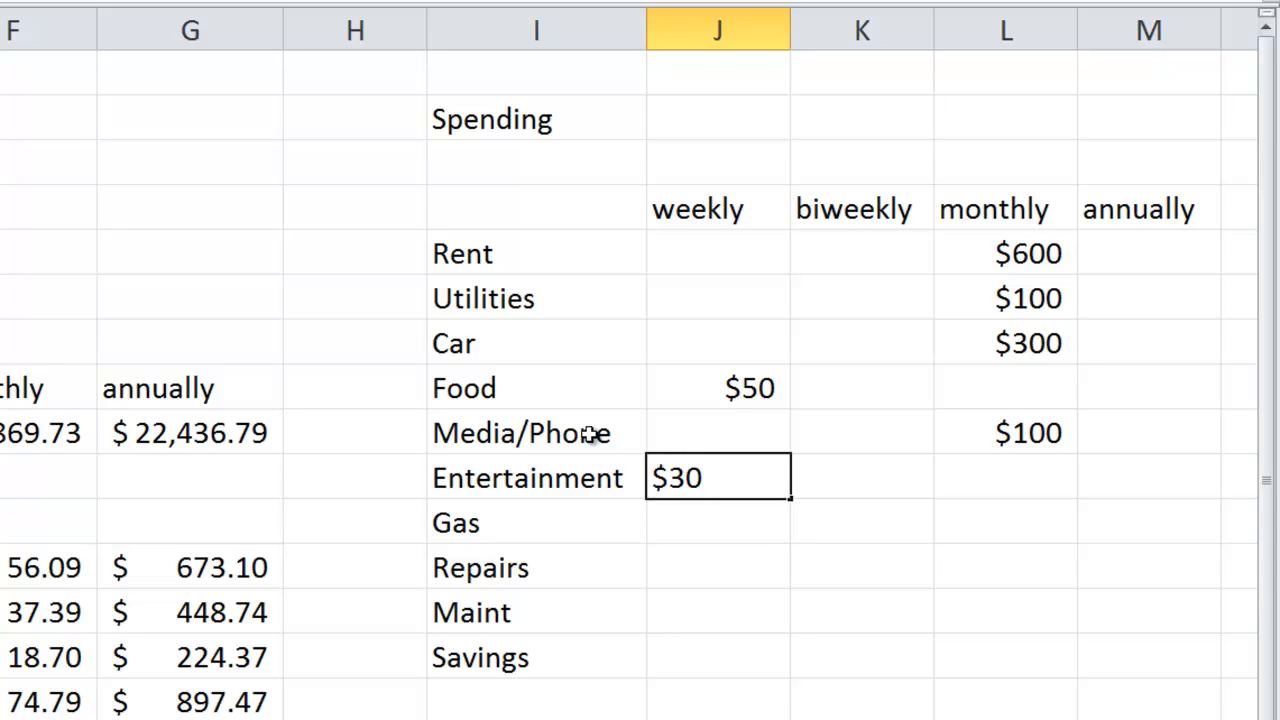
pyautogui.press('Return')
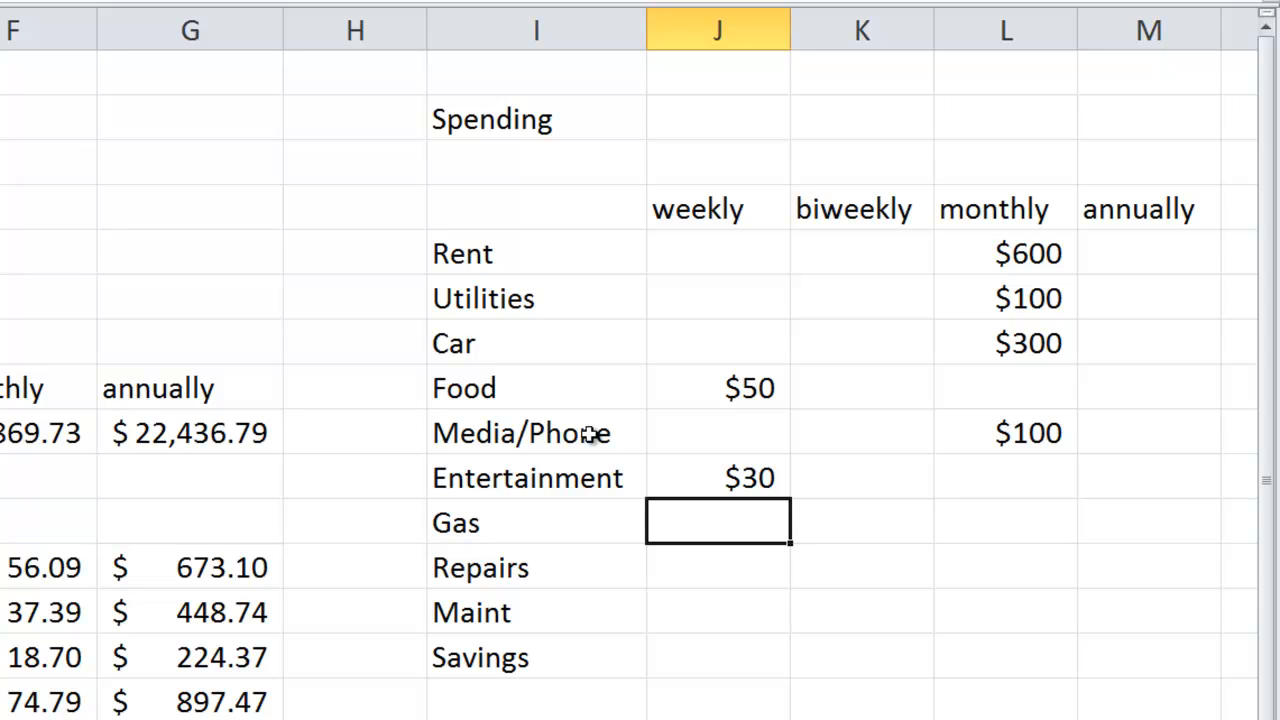
pyautogui.write('$50')
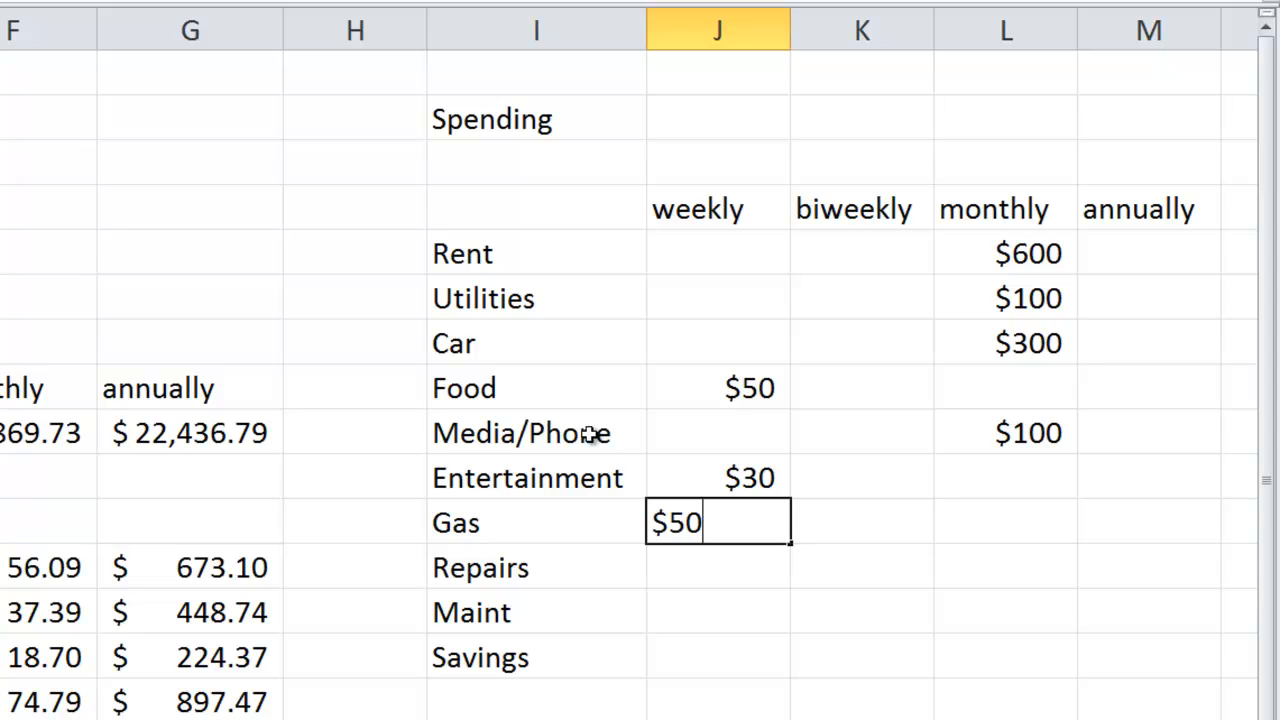
pyautogui.press('Return')
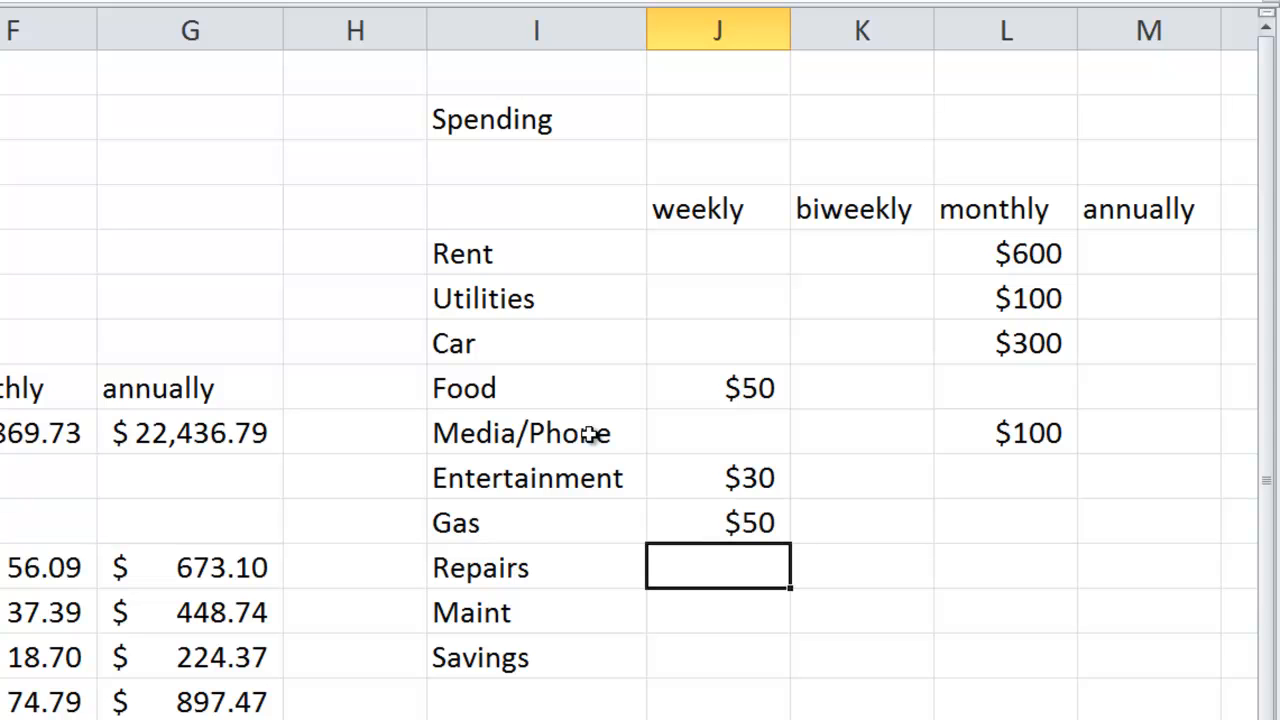
# - Enter the annual spending amounts $250 for Repairs in M12 and $100 for Maint in M13
pyautogui.press('Right')
pyautogui.press('Right')
pyautogui.press('Right')
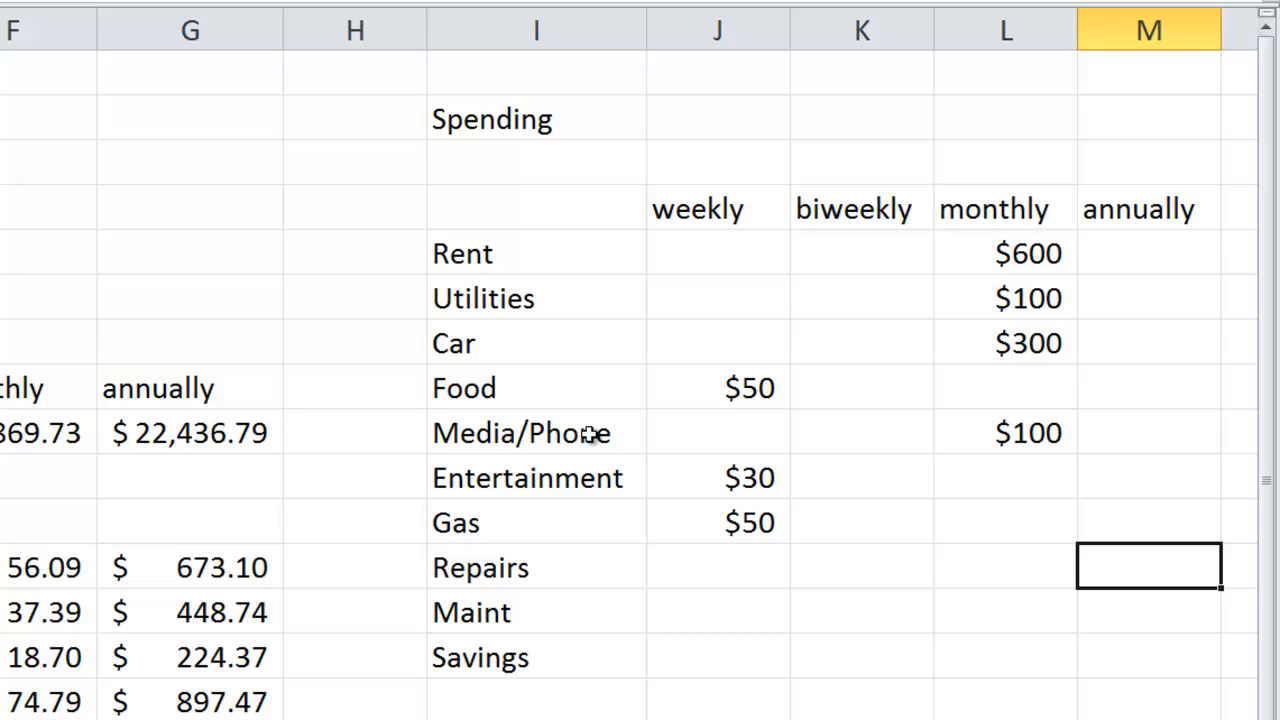
pyautogui.write('$250')
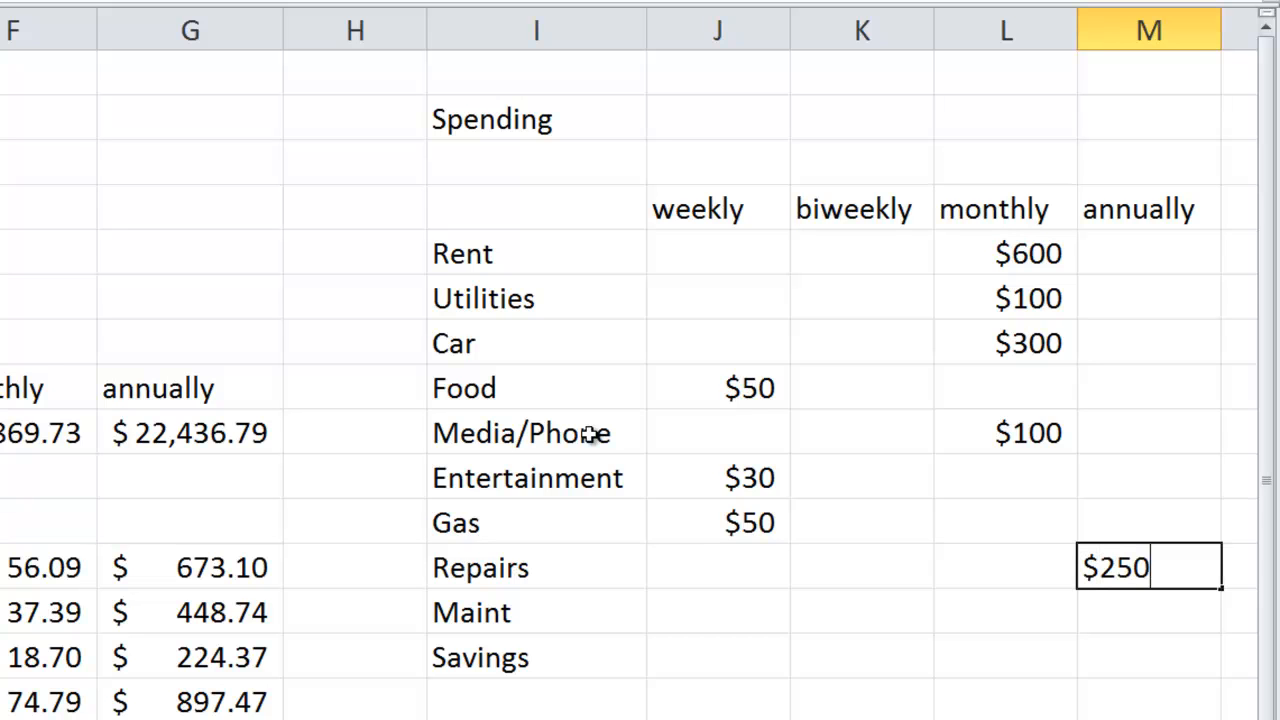
pyautogui.press('Return')
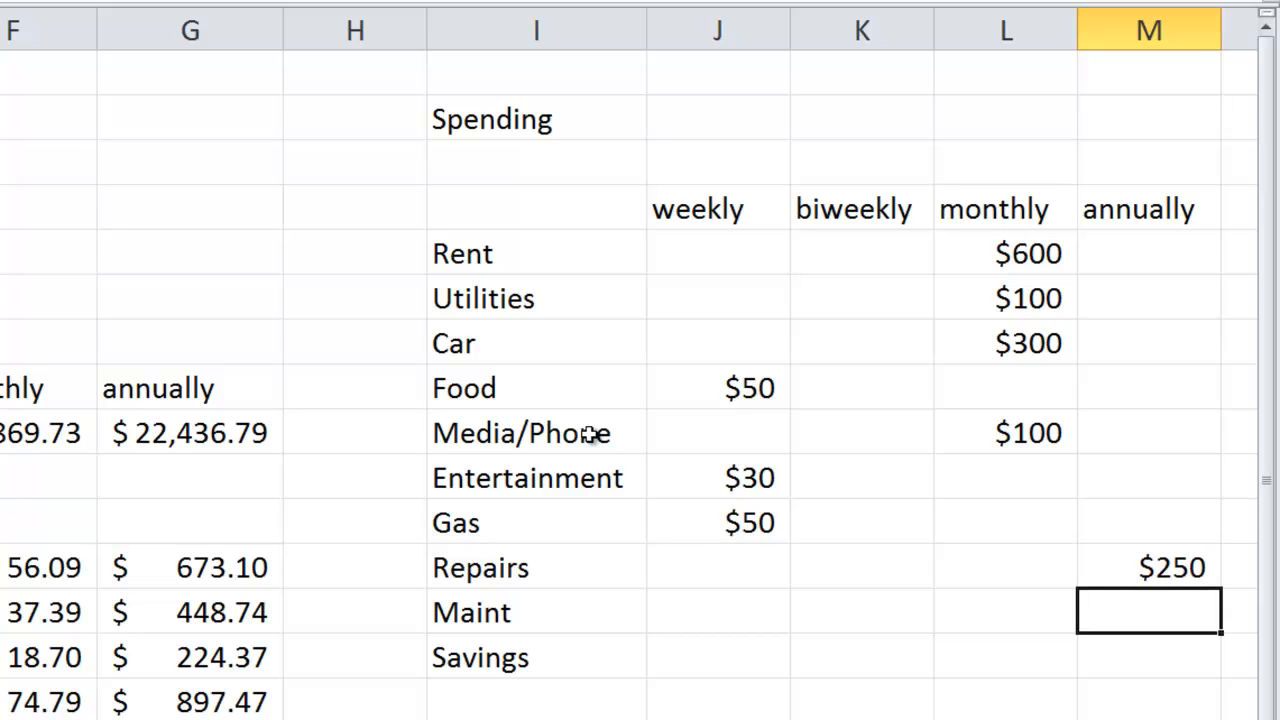
pyautogui.write('$100')
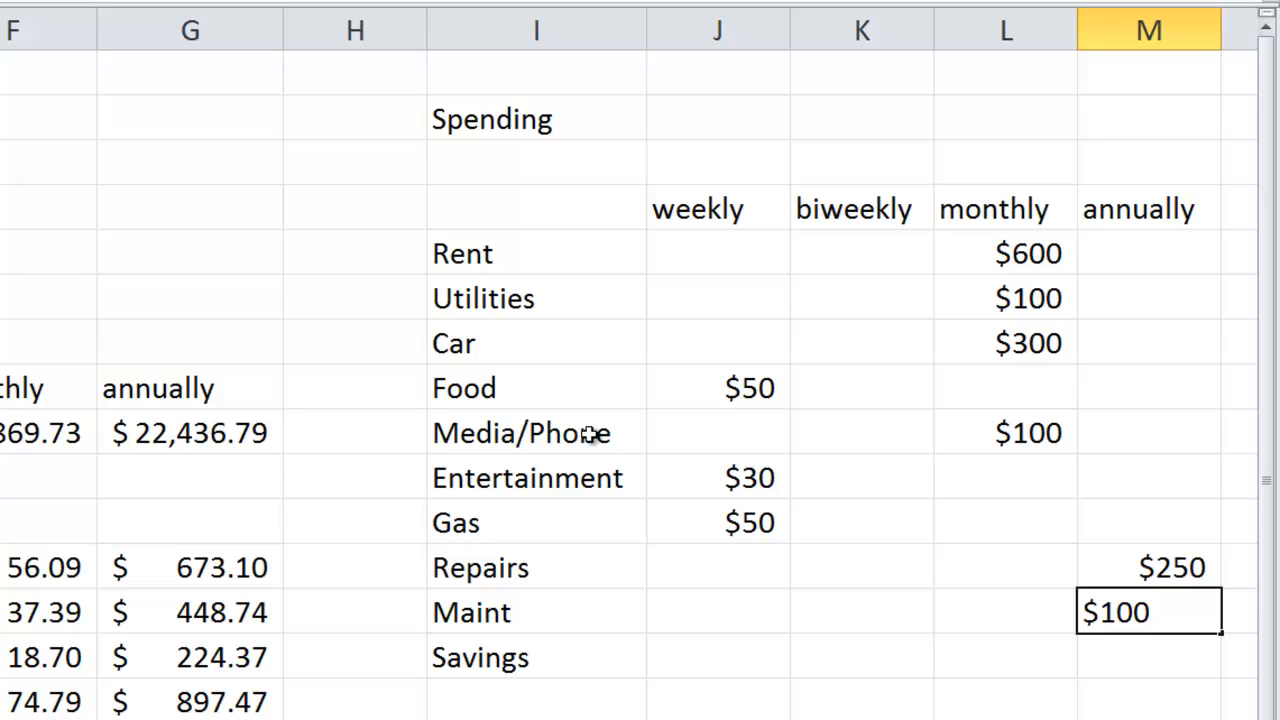
pyautogui.press('Return')
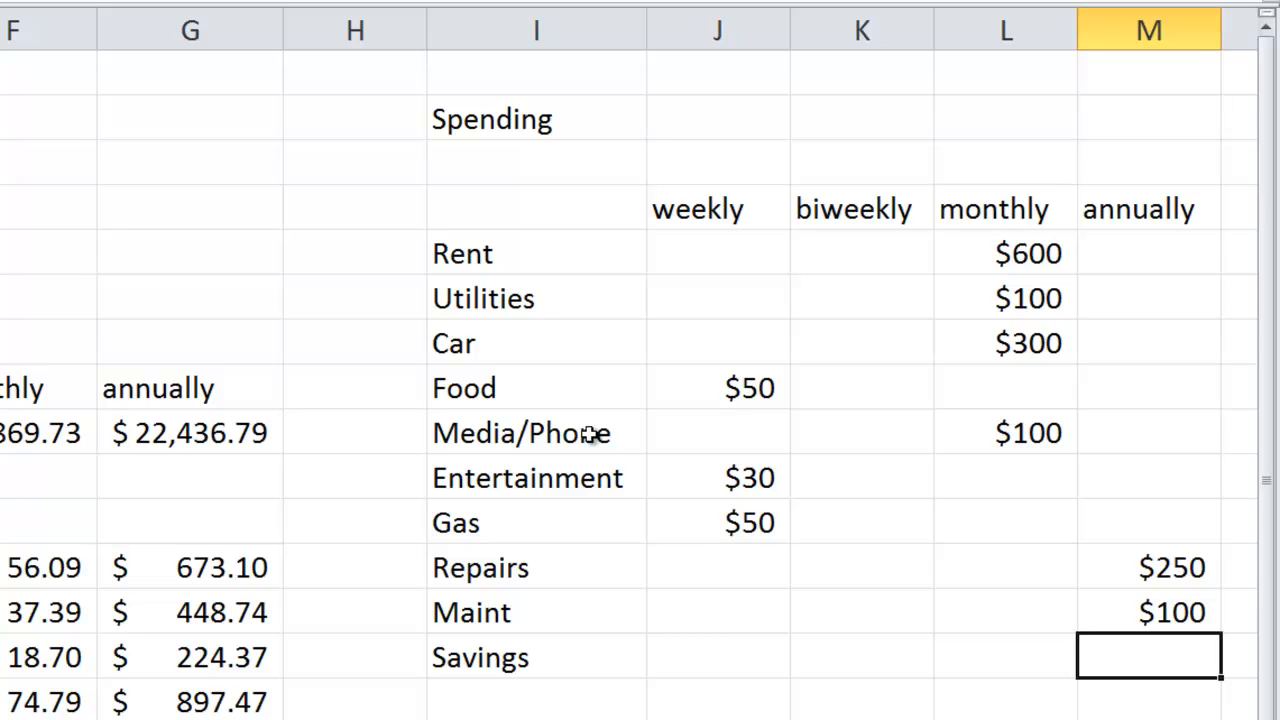
# - Enter $50 as the monthly Savings amount in L14
pyautogui.press('Left')
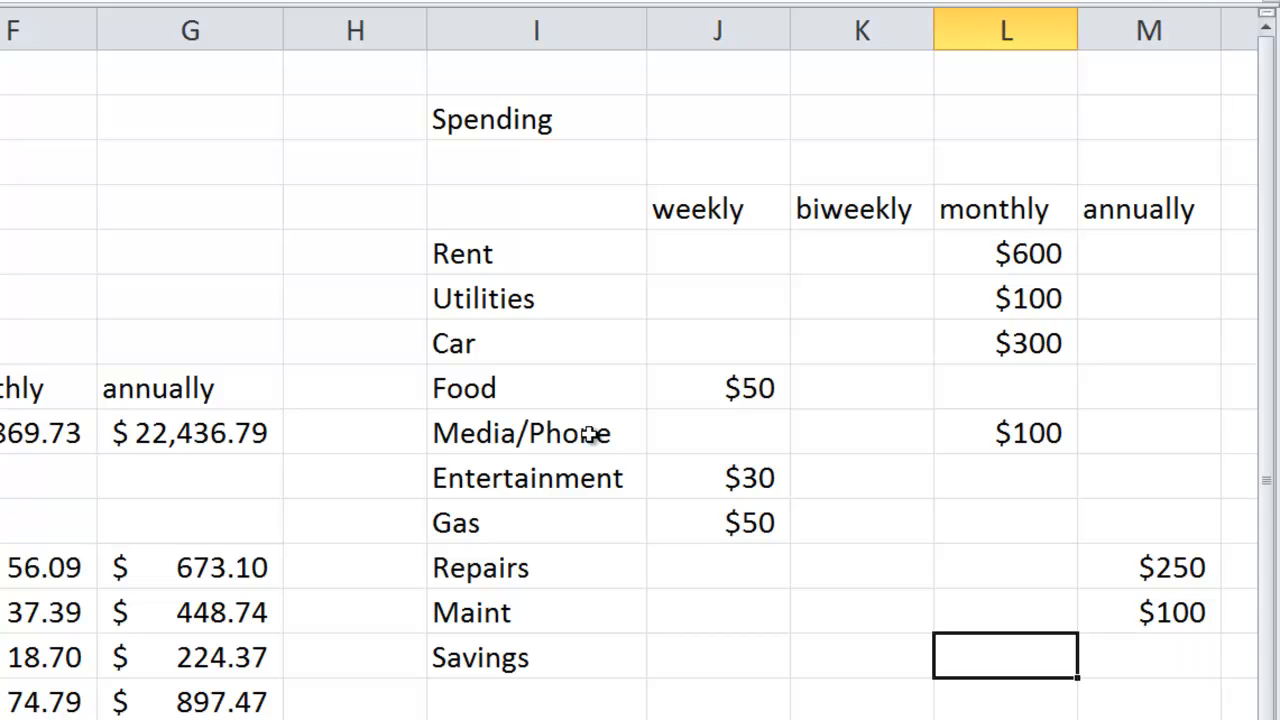
pyautogui.write('$50')
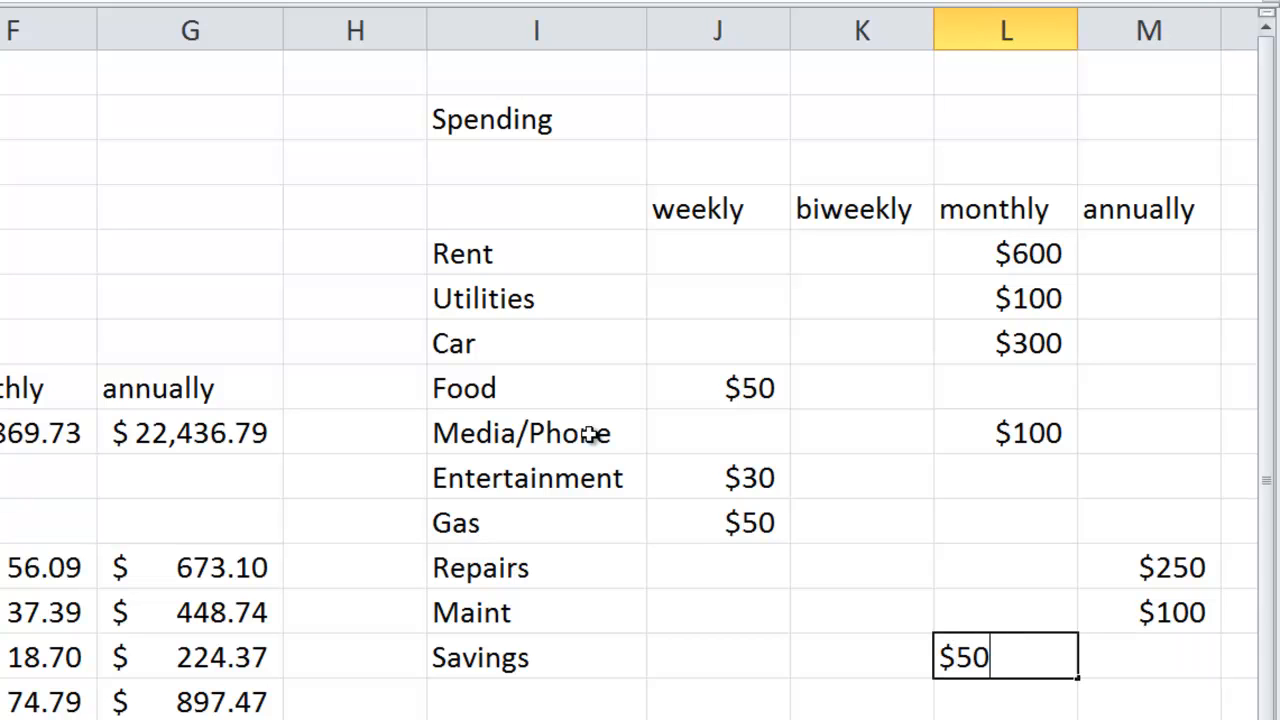
pyautogui.press('Return')
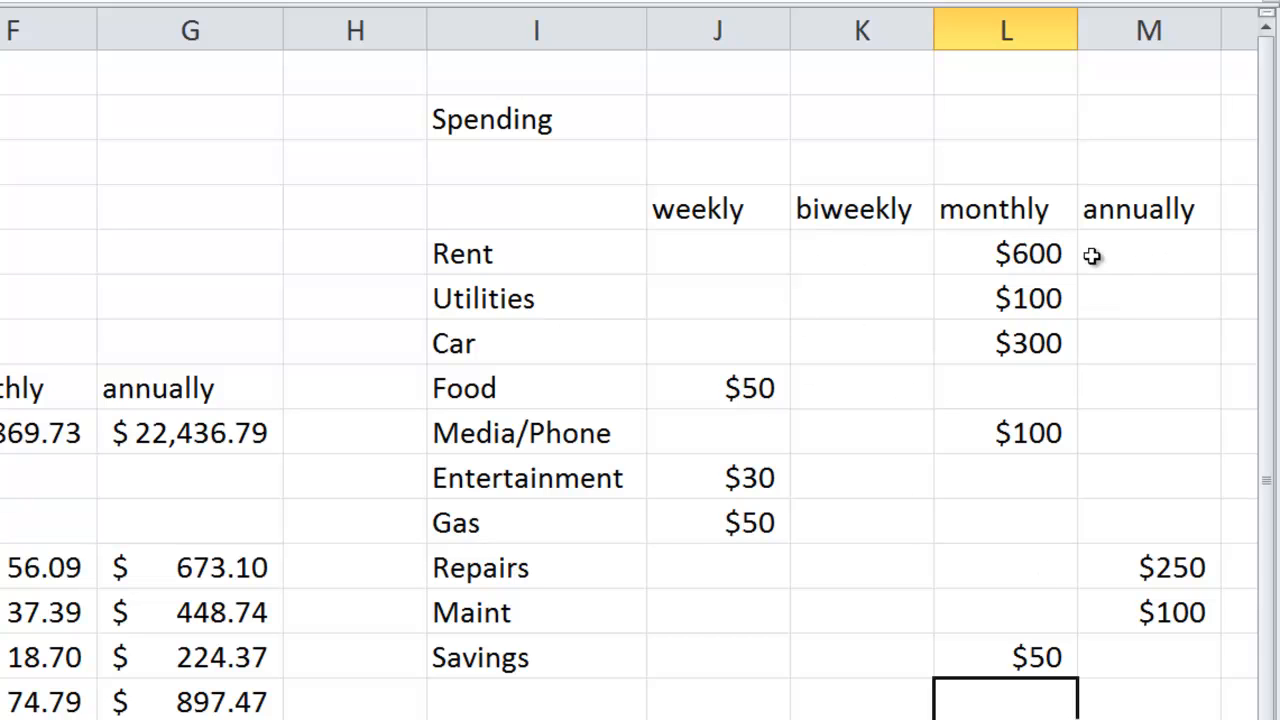
# - Calculate the annual Rent in M5 with =L5*12 and fill the formula down to M7 for Utilities and Car
pyautogui.click(1157, 261)
pyautogui.write('=')
pyautogui.click(1012, 259)
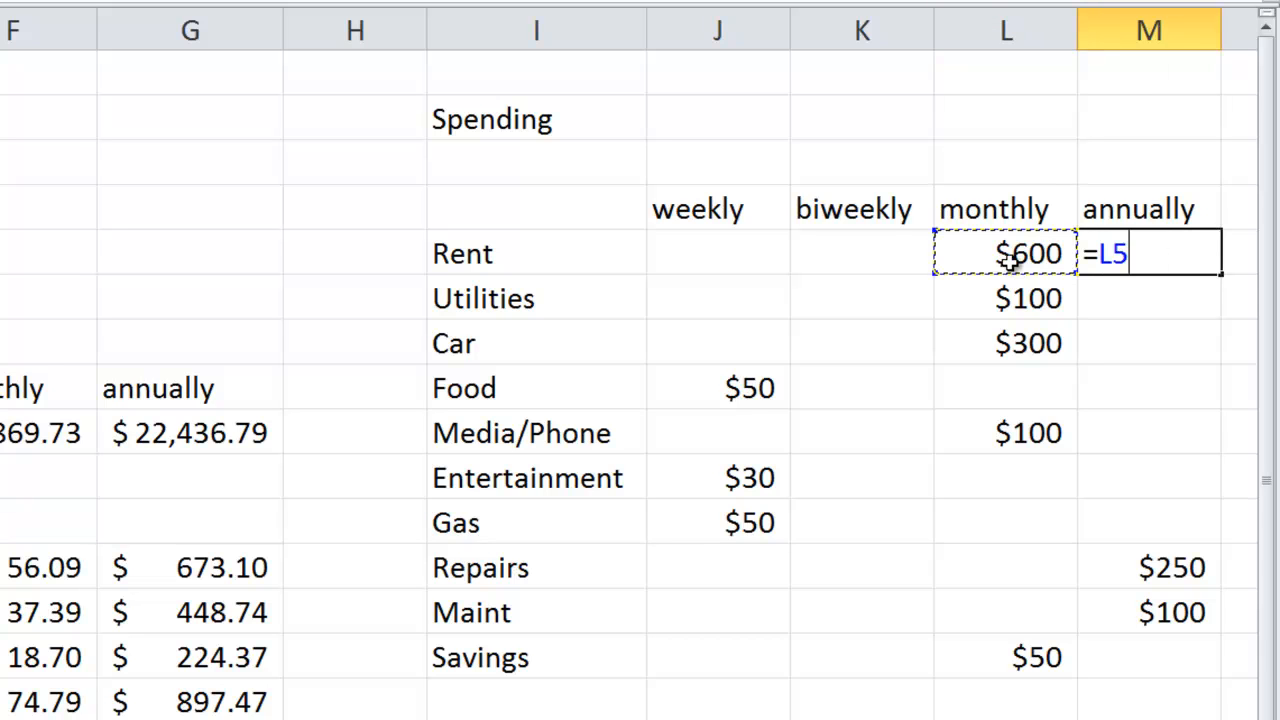
pyautogui.write('*12')
pyautogui.press('Return')
pyautogui.click(1140, 252)
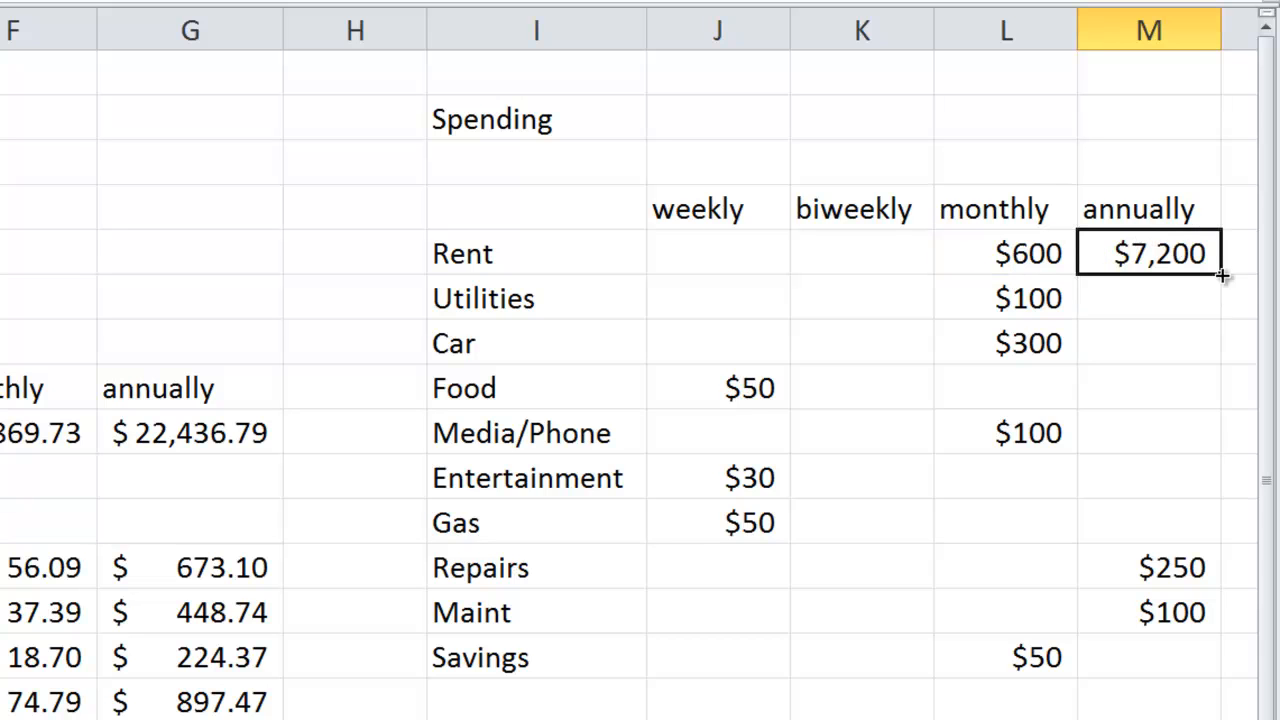
pyautogui.moveTo(1219, 272); pyautogui.dragTo(1200, 365)
# - Copy the annual Car formula from M7 into the annual Media/Phone cell M9
pyautogui.click(1163, 347)
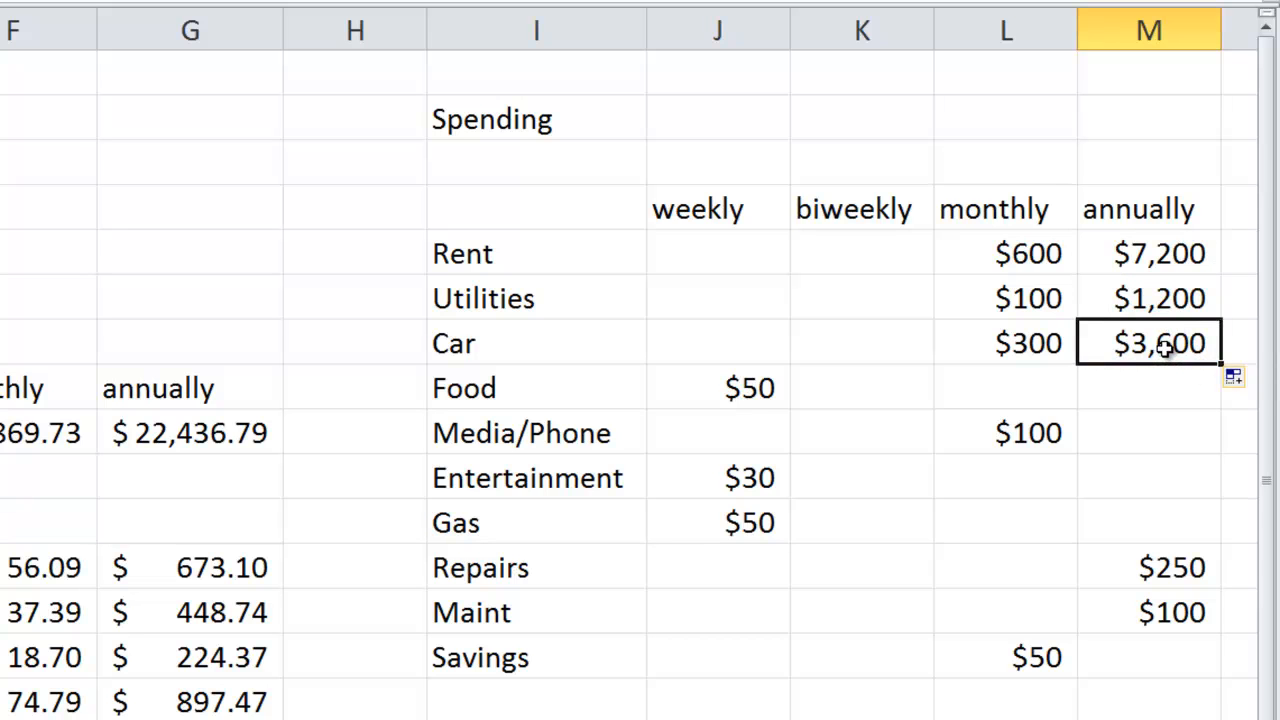
pyautogui.hotkey('ctrl', 'c')
pyautogui.click(1126, 438)
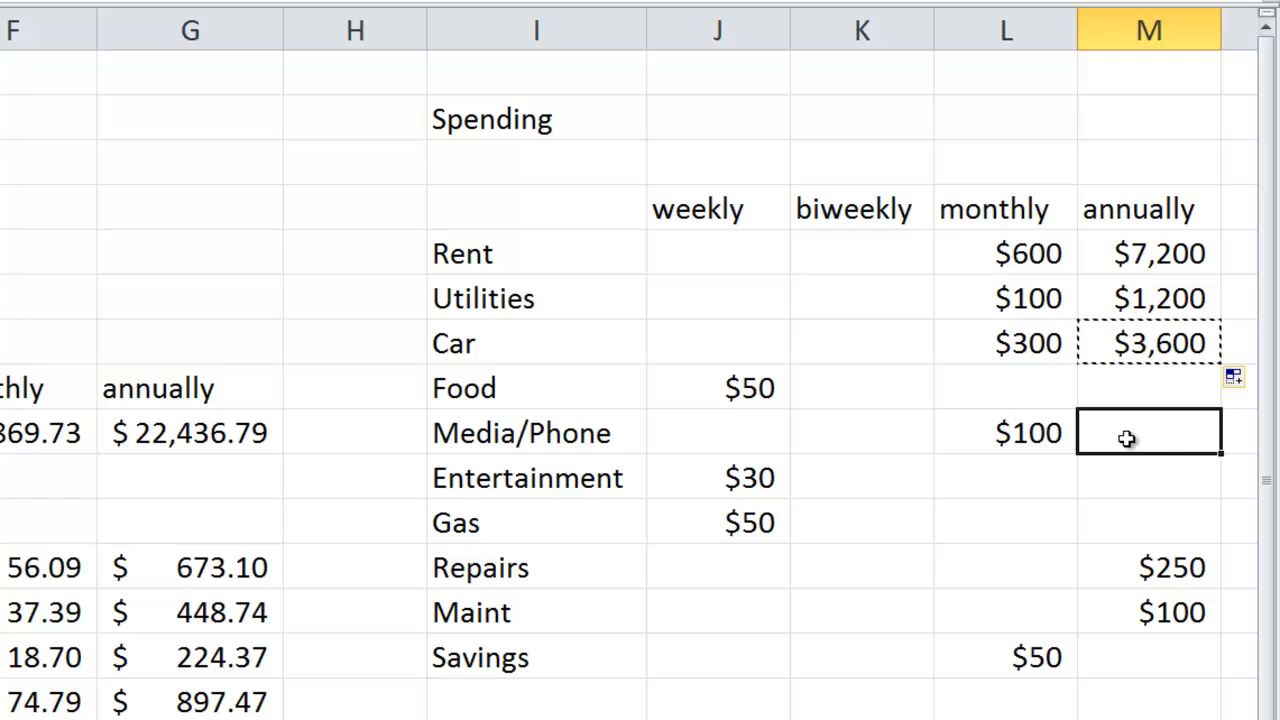
pyautogui.hotkey('ctrl', 'v')
# - Copy the M7 formula once more and paste it over the annual Media/Phone amount in M9
pyautogui.click(1130, 350)
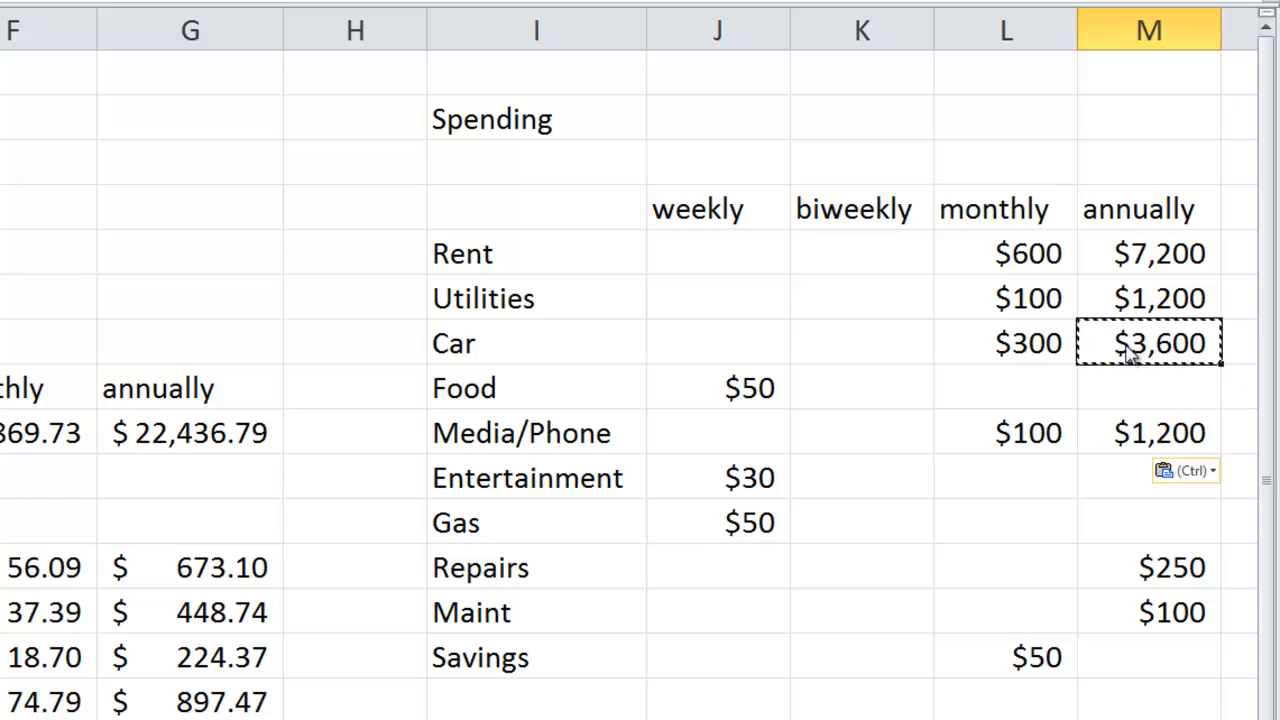
pyautogui.rightClick(1130, 350)
pyautogui.click(1017, 389)
pyautogui.rightClick(1163, 452)
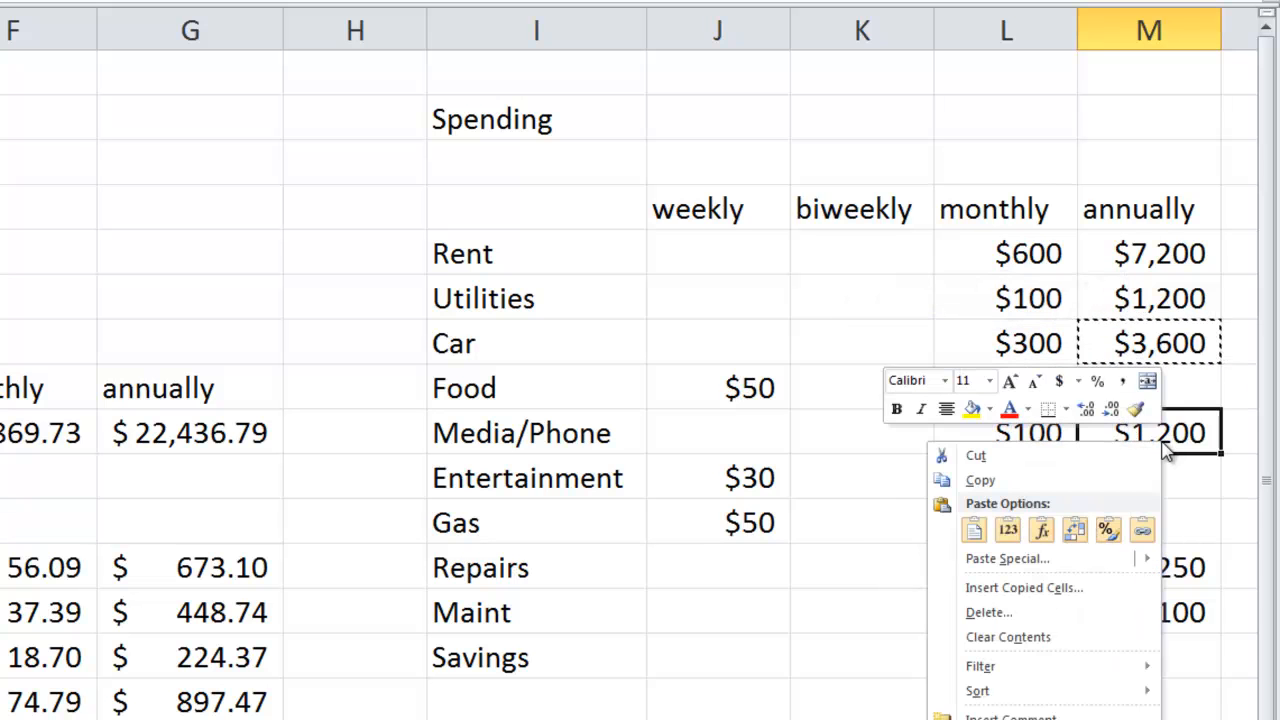
pyautogui.click(976, 530)
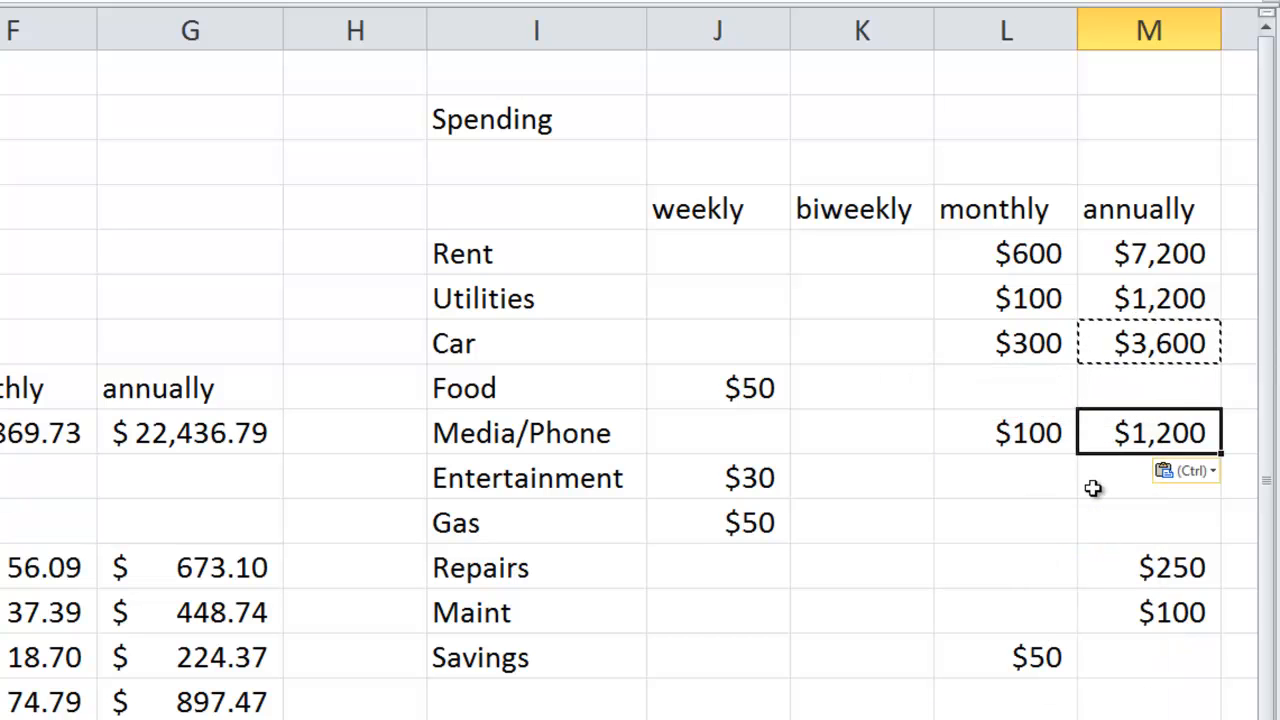
# - Calculate the monthly Repairs and Maint spending with =M12/12 in L12 and =M13/12 in L13
pyautogui.click(1031, 568)
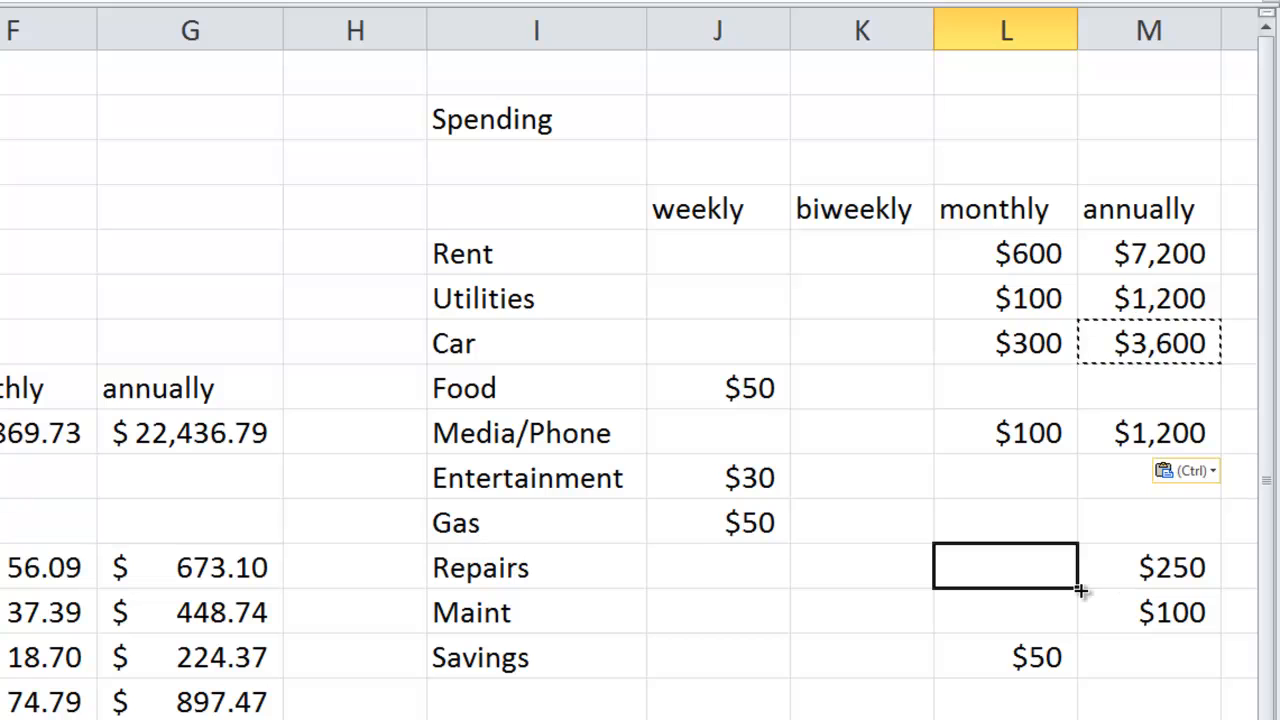
pyautogui.write('=')
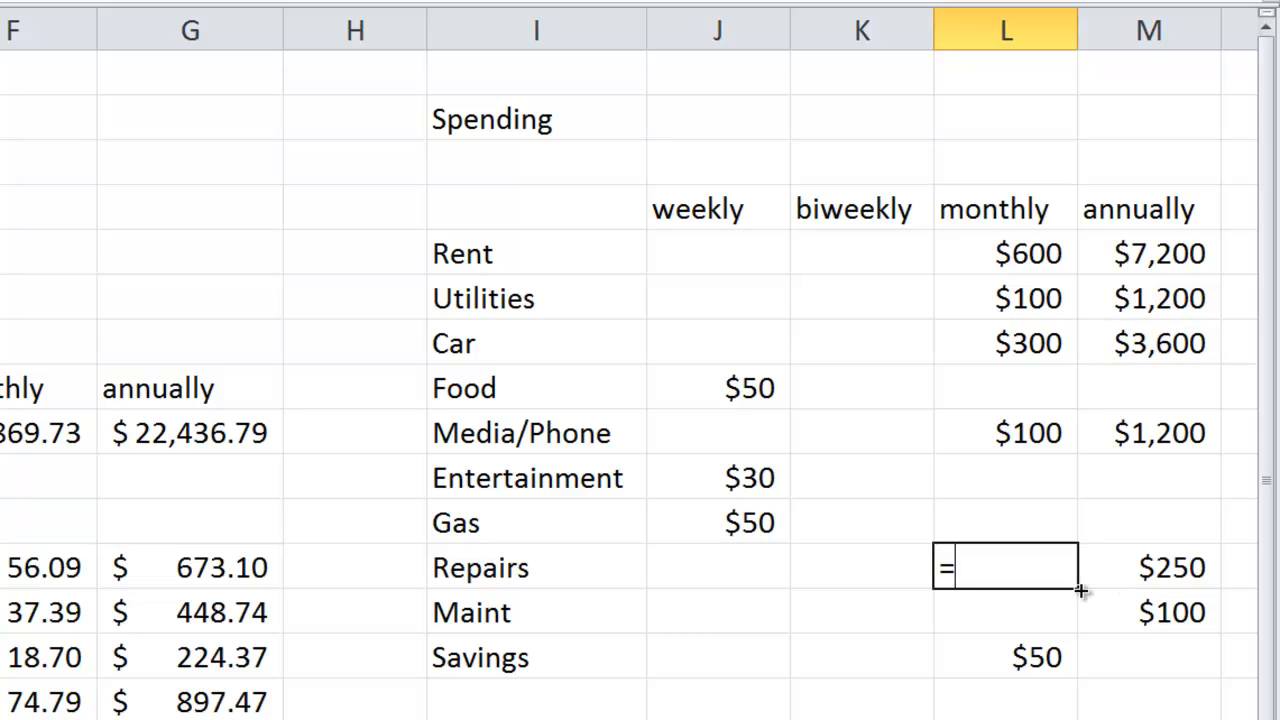
pyautogui.click(1130, 570)
pyautogui.write('/12')
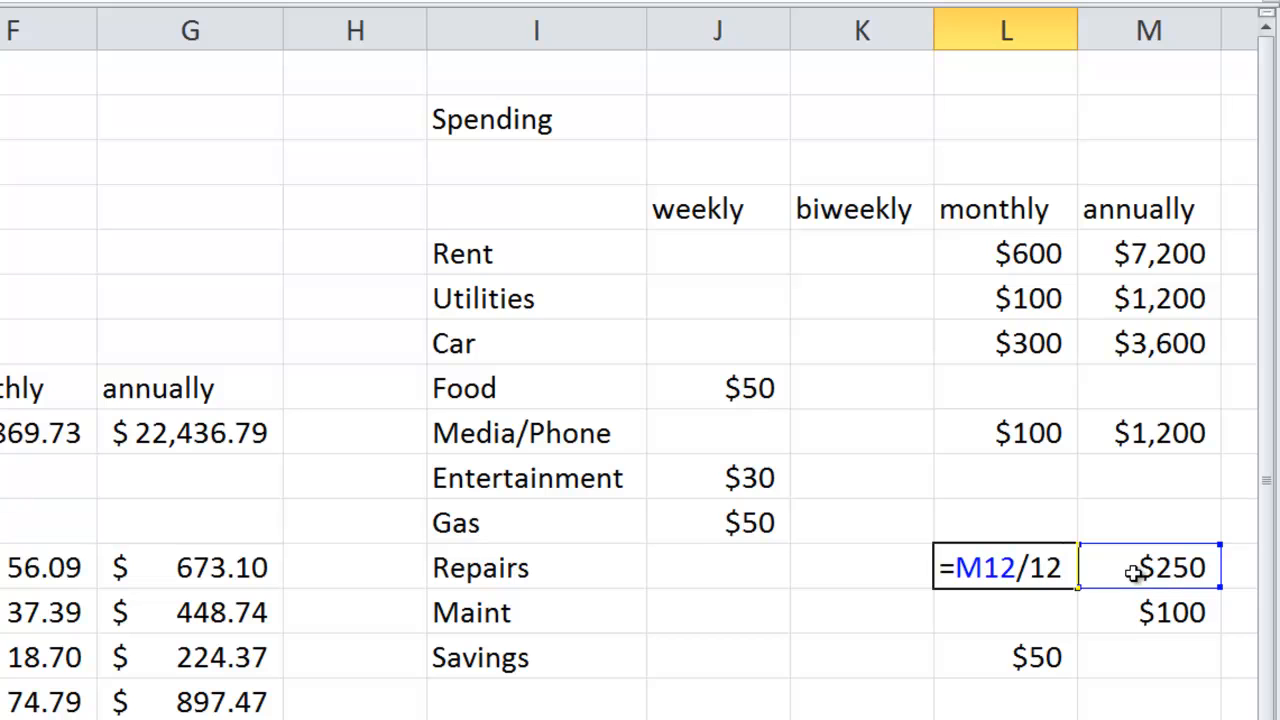
pyautogui.press('Return')
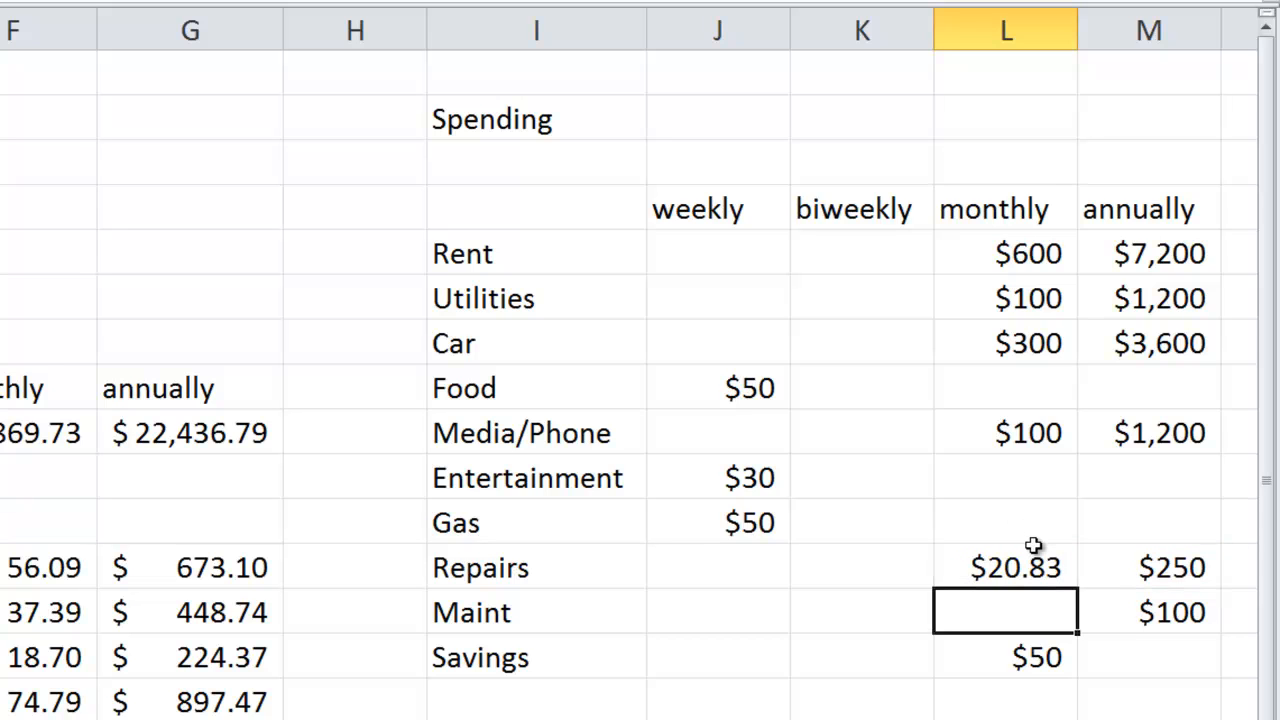
pyautogui.write('=')
pyautogui.click(1111, 611)
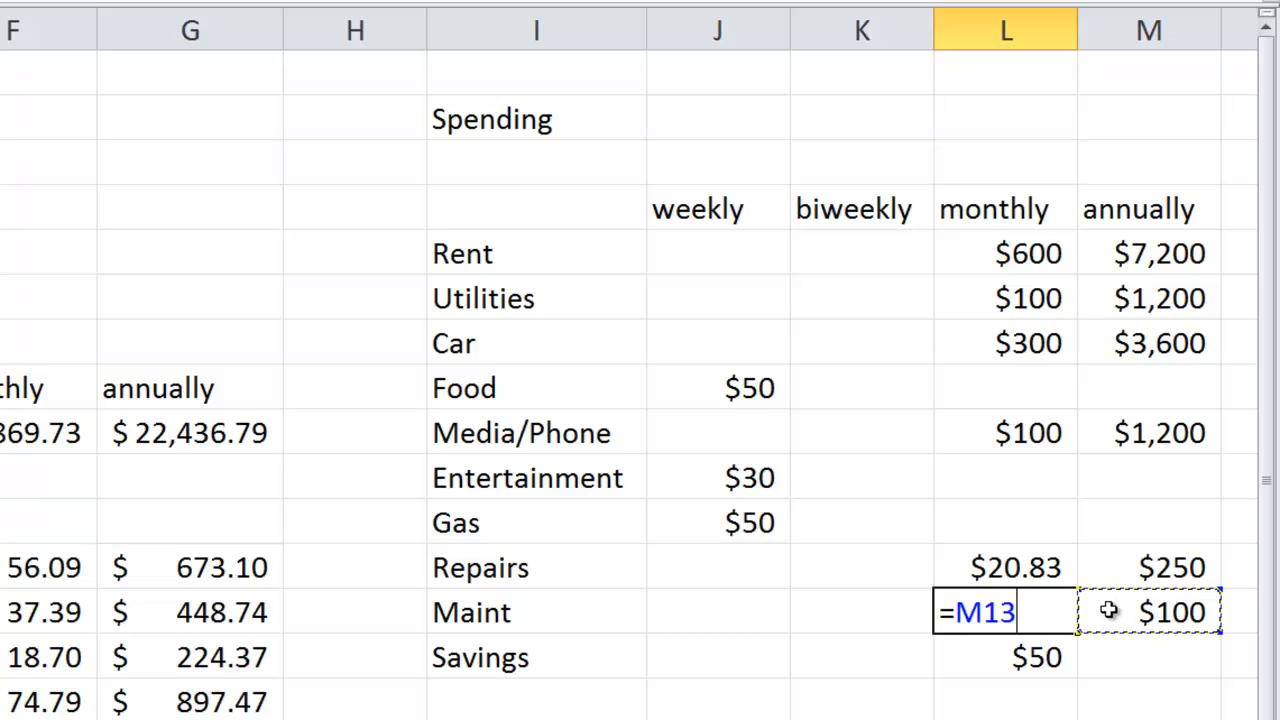
pyautogui.write('/12')
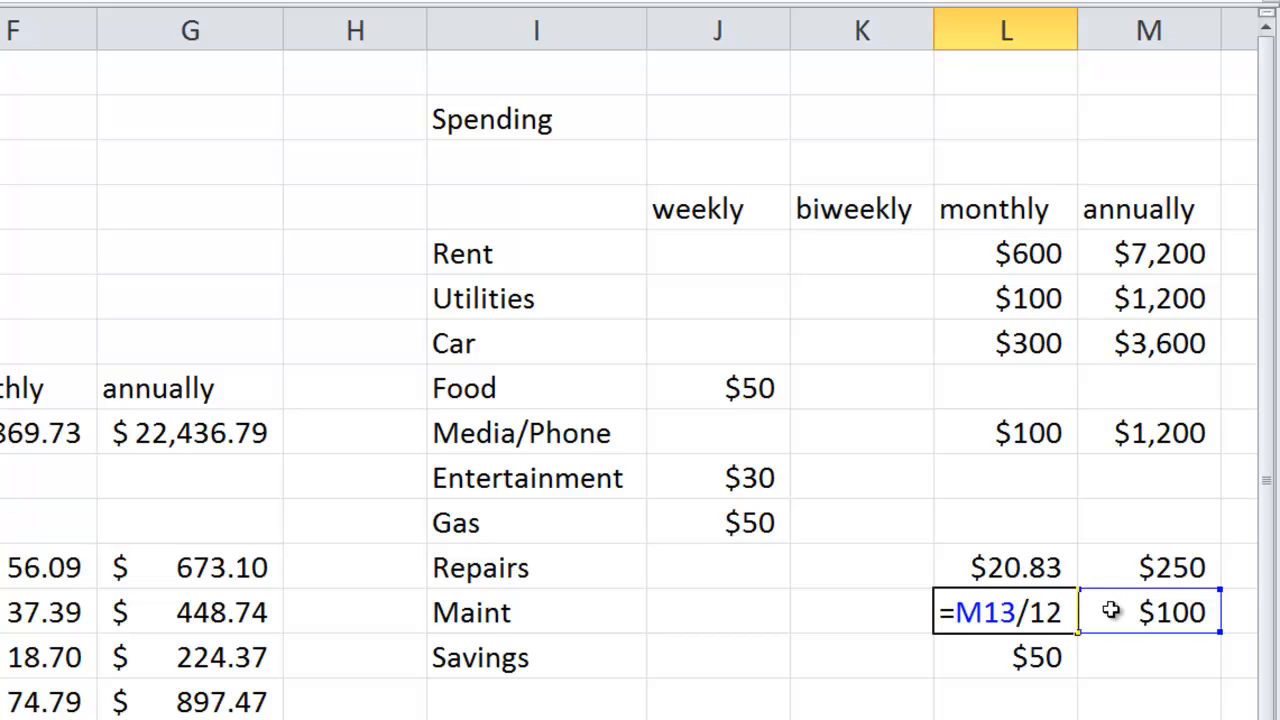
pyautogui.press('Return')
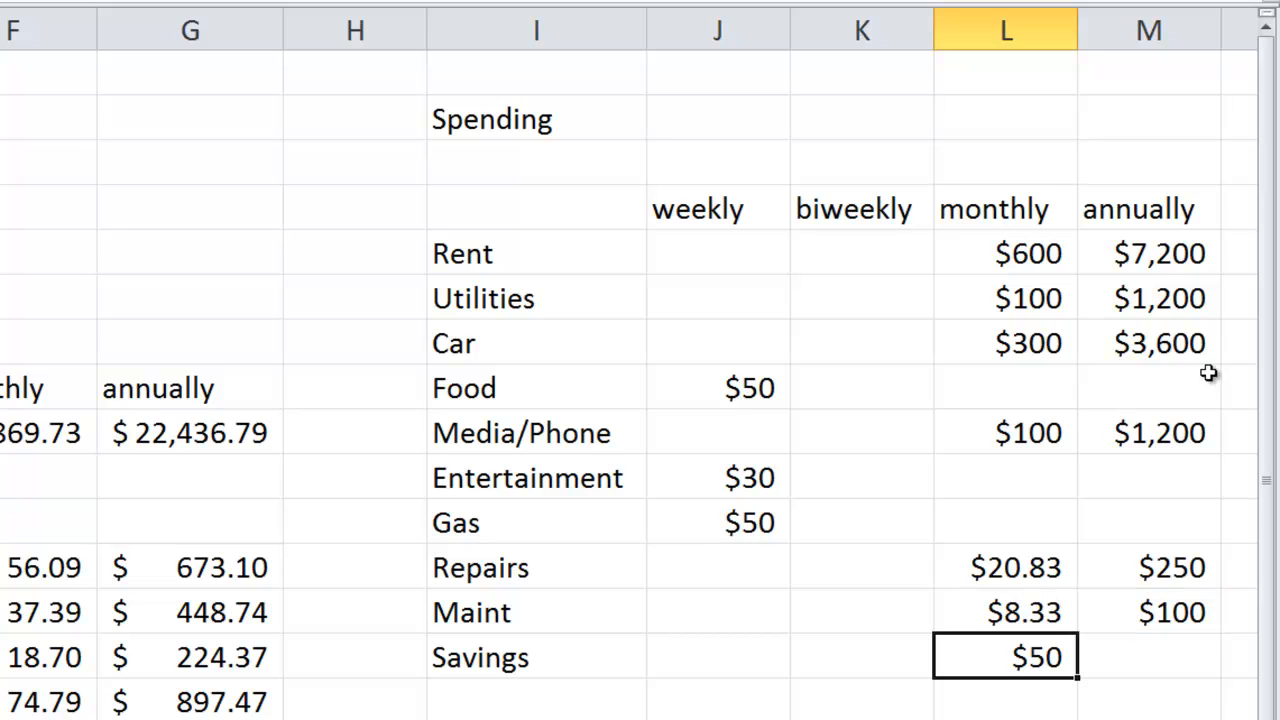
# - Copy the annual Car formula from M7 into the annual Savings cell M14
pyautogui.click(1163, 343)
pyautogui.hotkey('ctrl', 'c')
pyautogui.click(1138, 662)
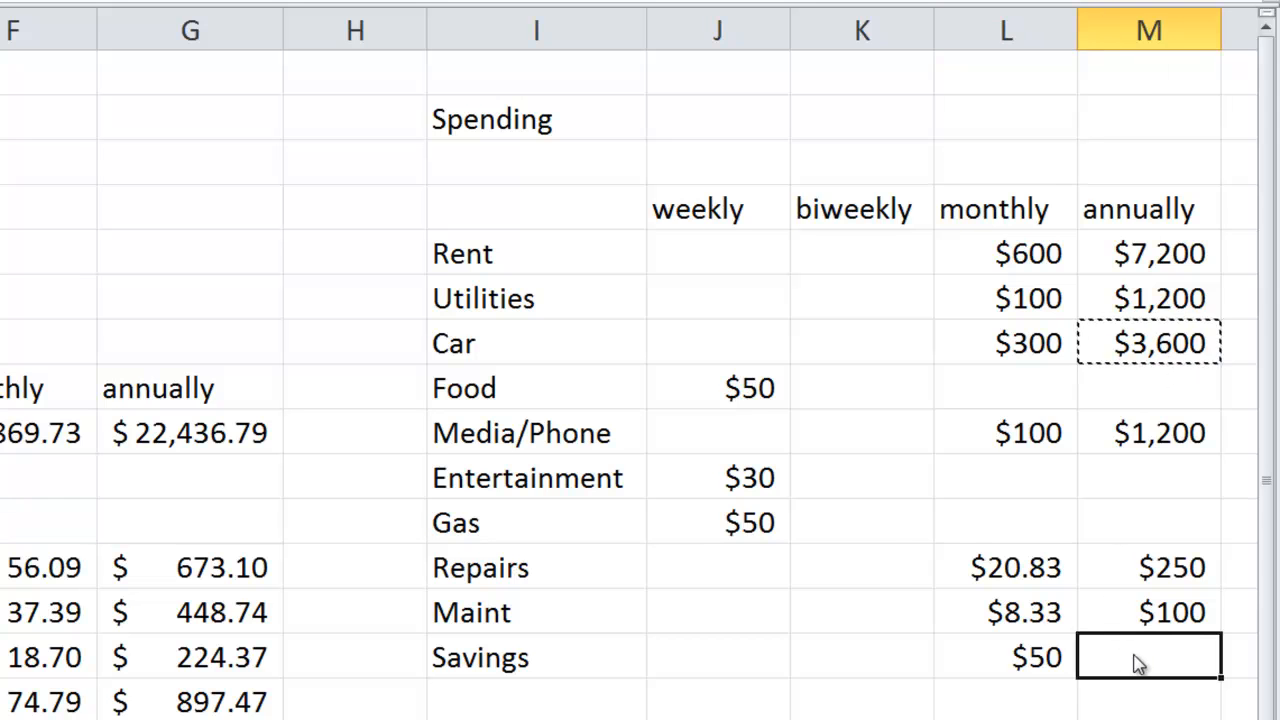
pyautogui.rightClick(1138, 662)
pyautogui.click(937, 350)
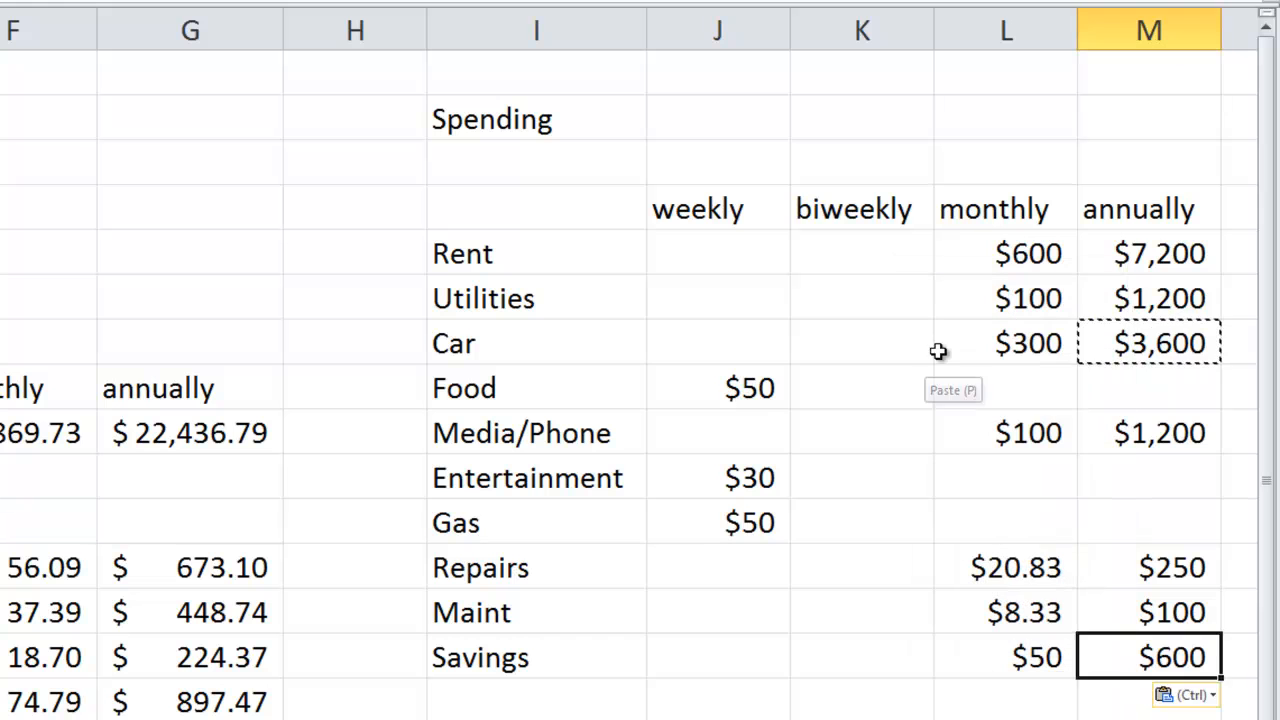
pyautogui.click(1148, 718)
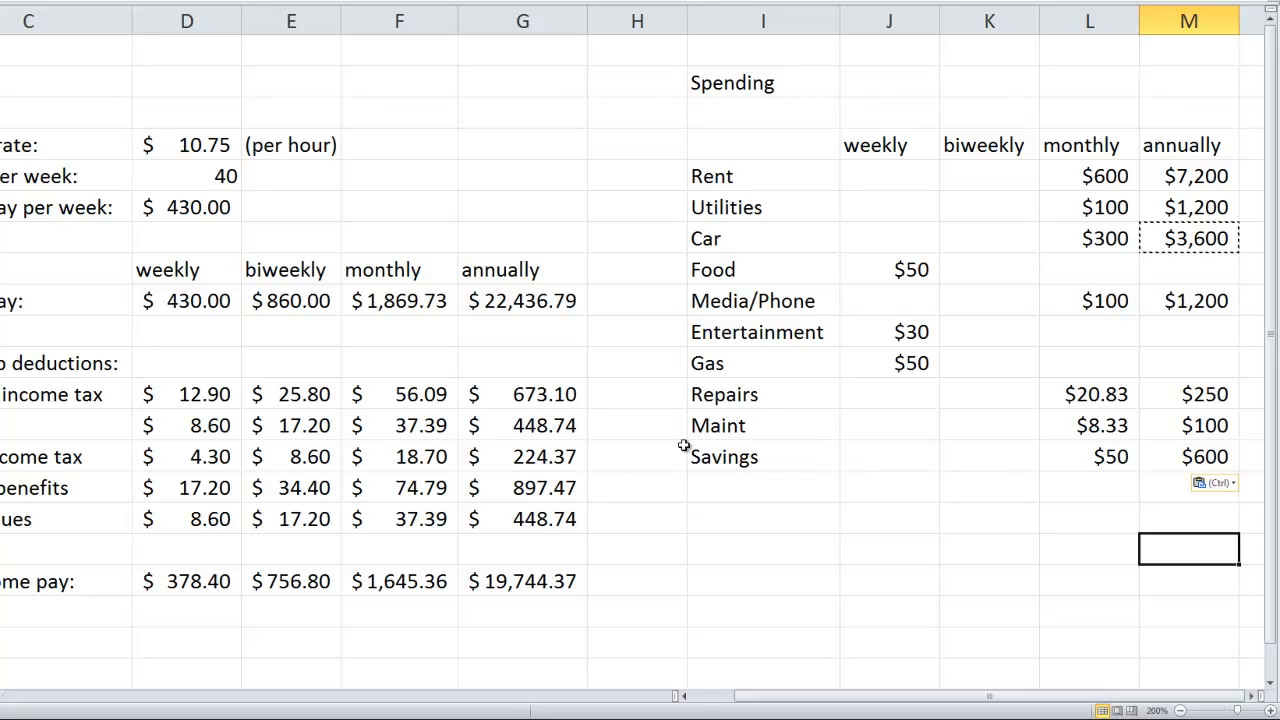
# - Copy the biweekly, monthly and annual pay formulas from E9:G9 into the Food row, starting at K8
pyautogui.click(272, 301)
pyautogui.click(356, 302)
pyautogui.click(515, 301)
pyautogui.click(300, 301)
pyautogui.keyDown('shift'); pyautogui.click(493, 301); pyautogui.keyUp('shift')
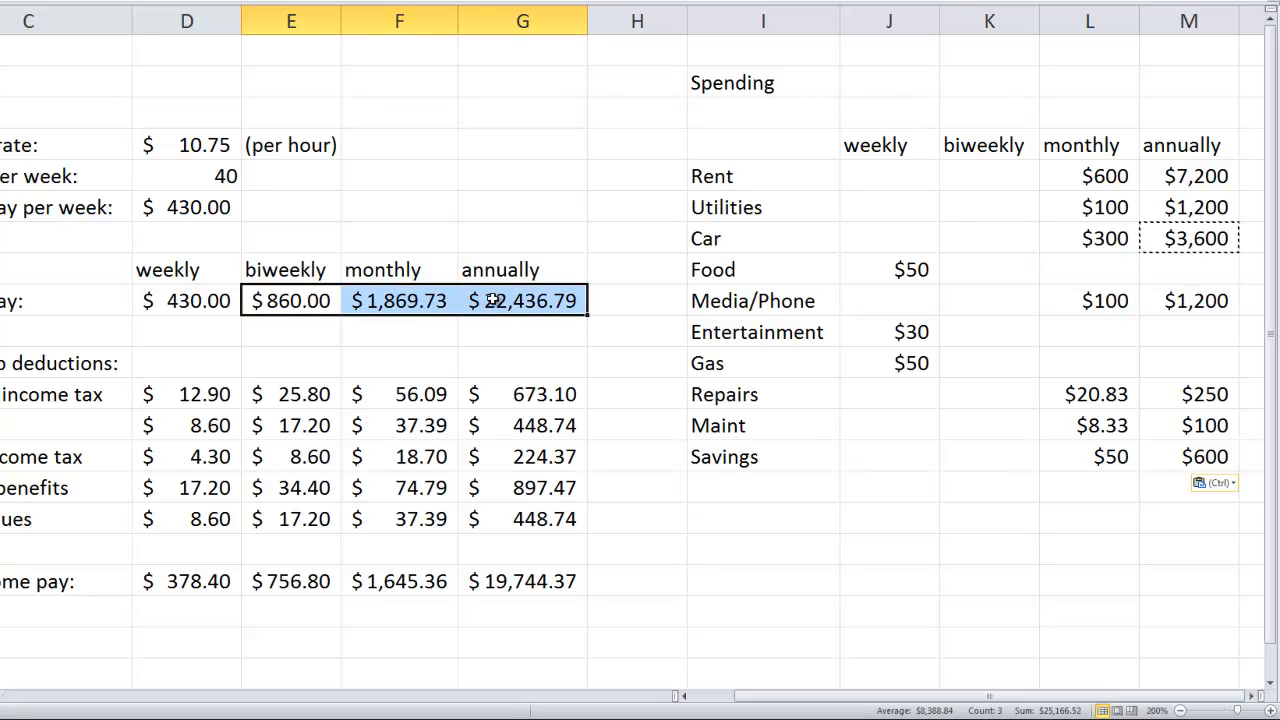
pyautogui.hotkey('ctrl', 'c')
pyautogui.click(1005, 277)
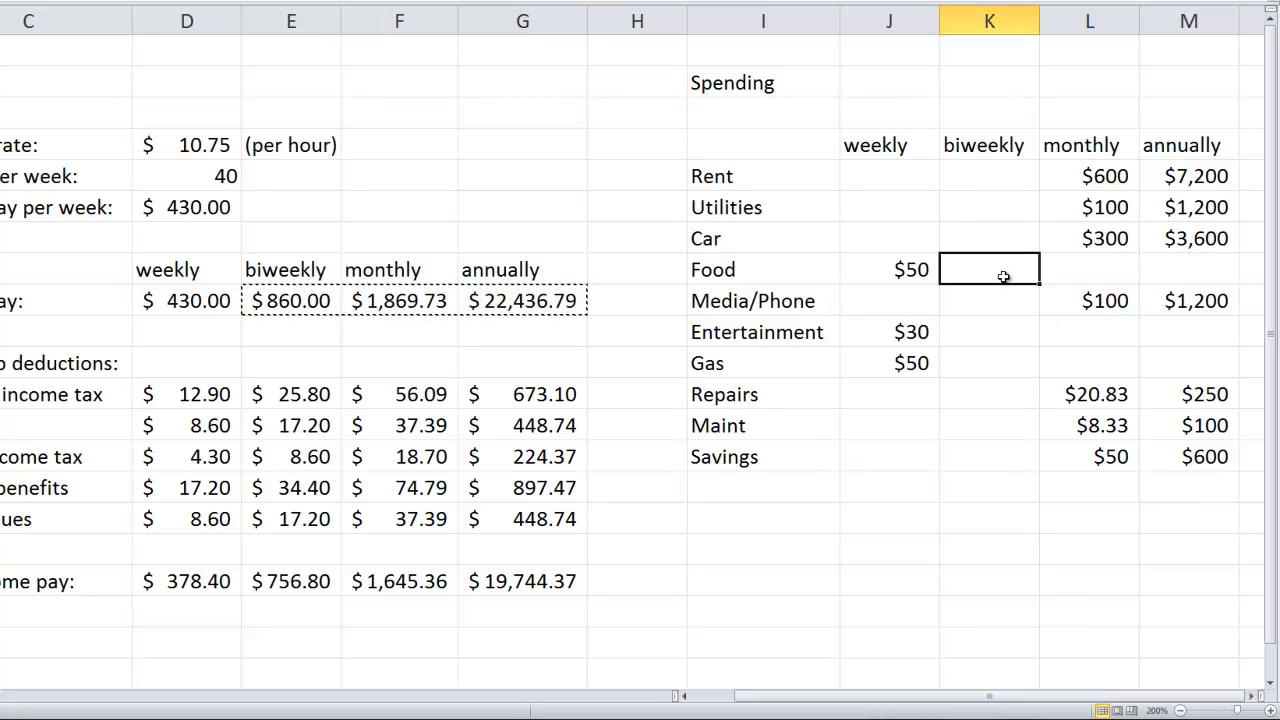
pyautogui.hotkey('ctrl', 'v')
# - Paste the copied pay formulas into the Entertainment and Gas rows at K10 and K11, and auto-fit column M's width
pyautogui.click(988, 336)
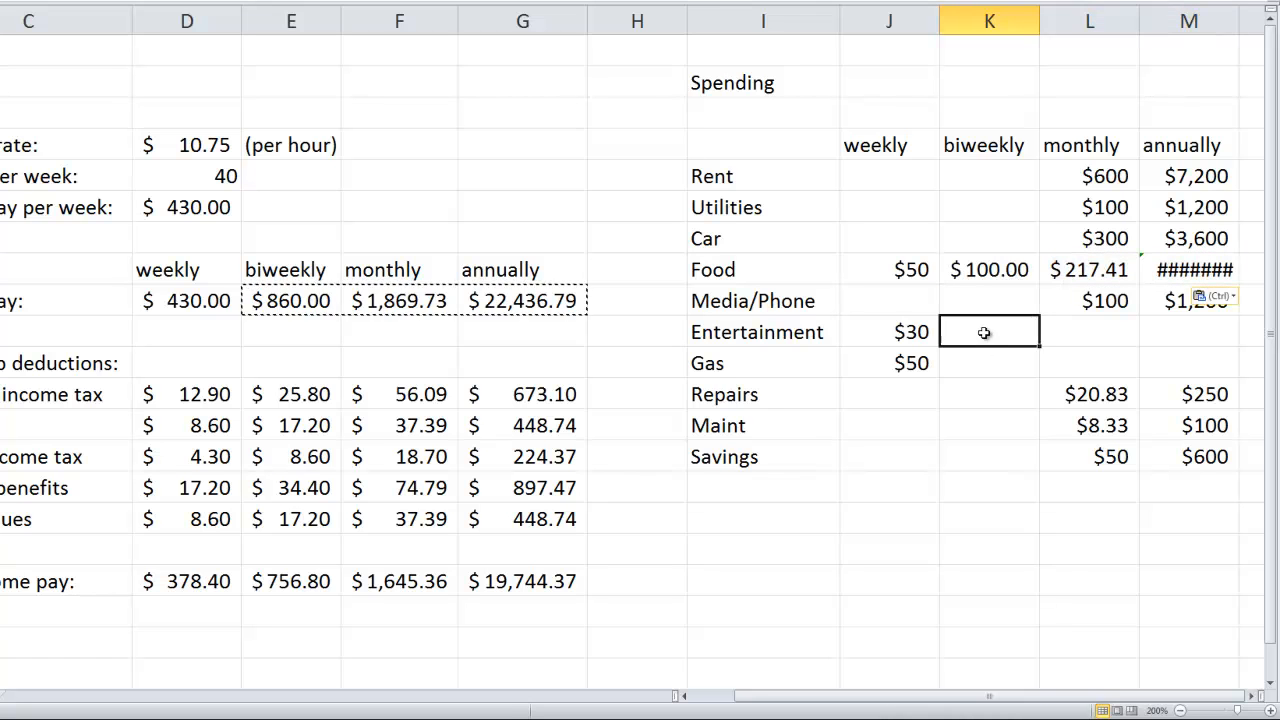
pyautogui.hotkey('ctrl', 'v')
pyautogui.click(988, 364)
pyautogui.hotkey('ctrl', 'v')
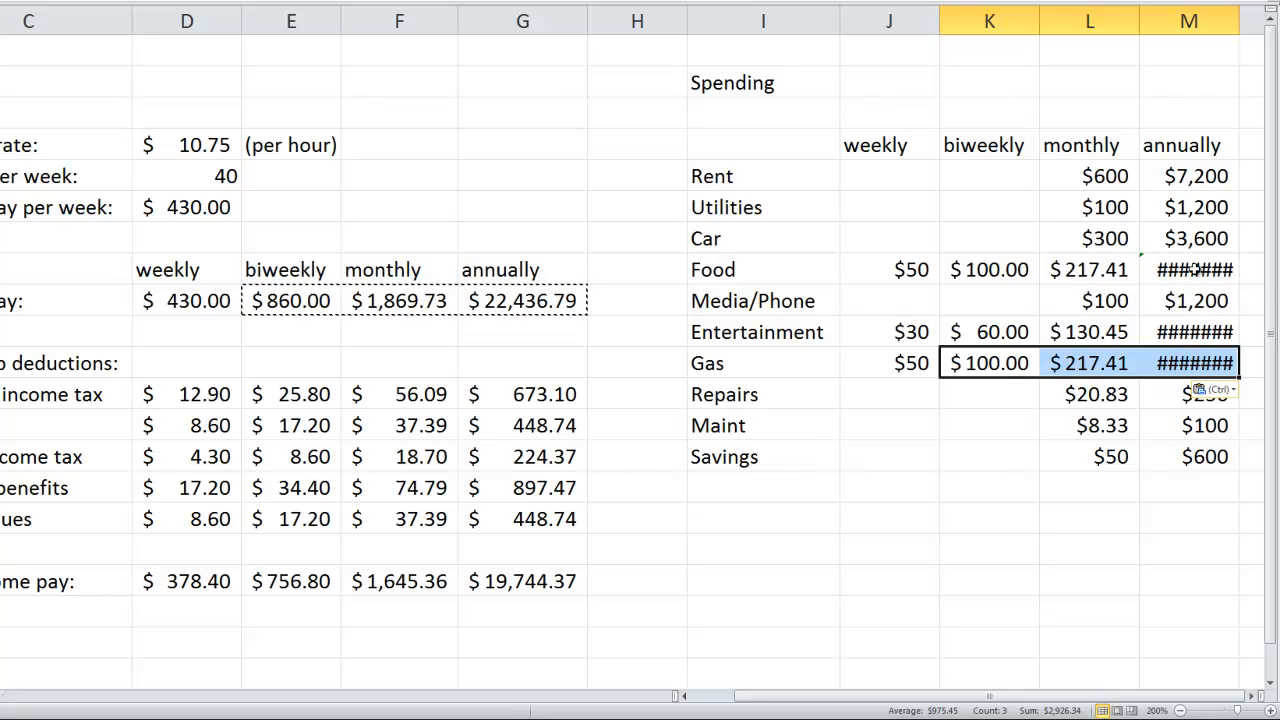
pyautogui.doubleClick(1240, 20)
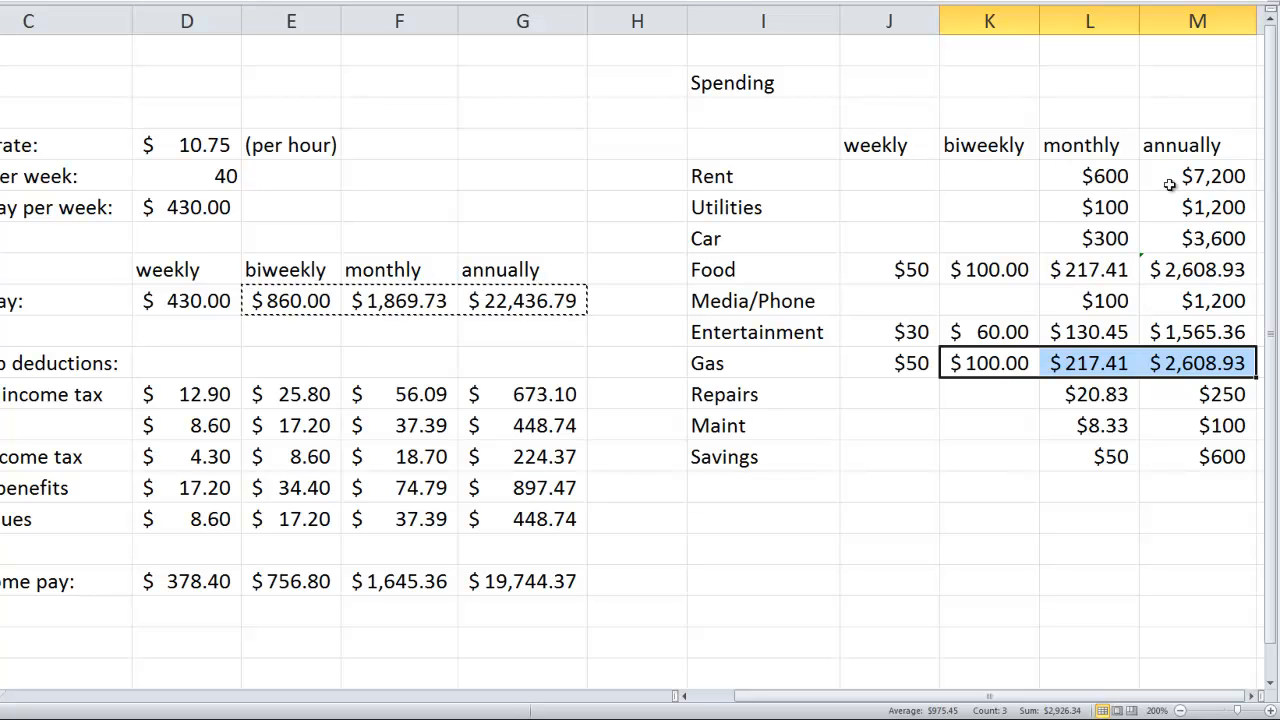
# - Calculate the weekly Rent in J5 with =7*(M5/365.25) and fill the formula down to J7
pyautogui.click(879, 170)
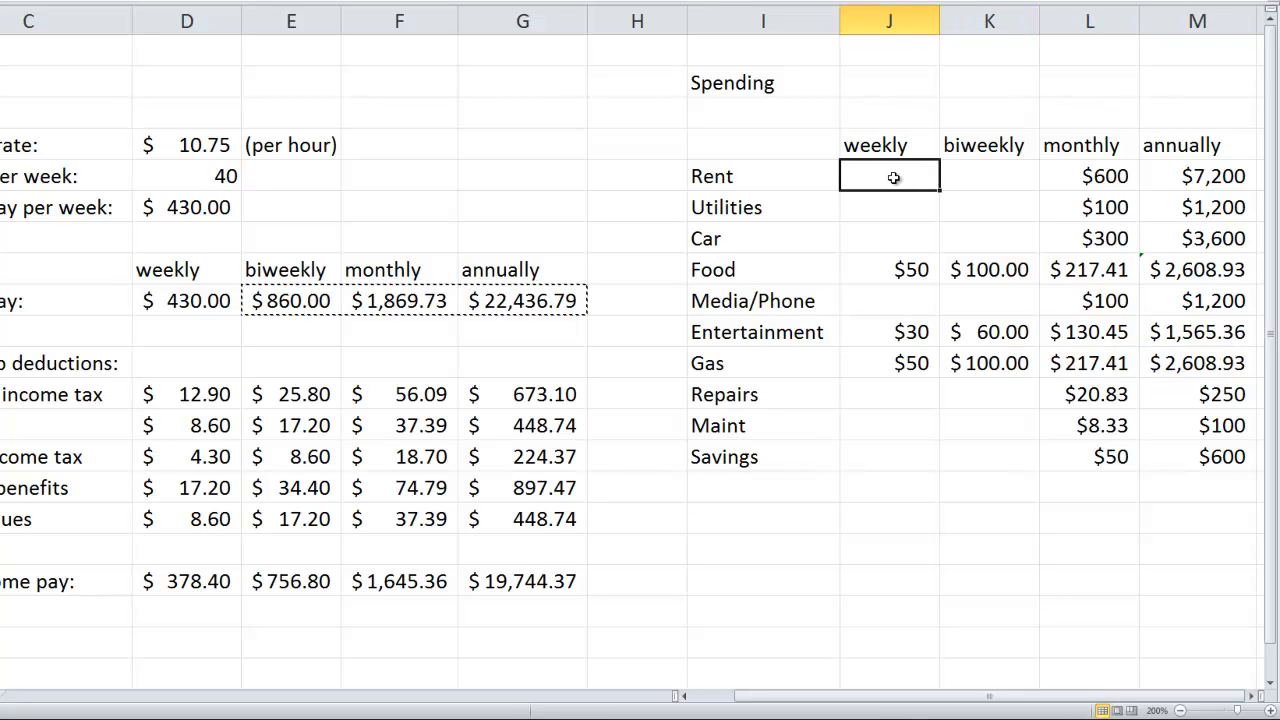
pyautogui.write('=7*(')
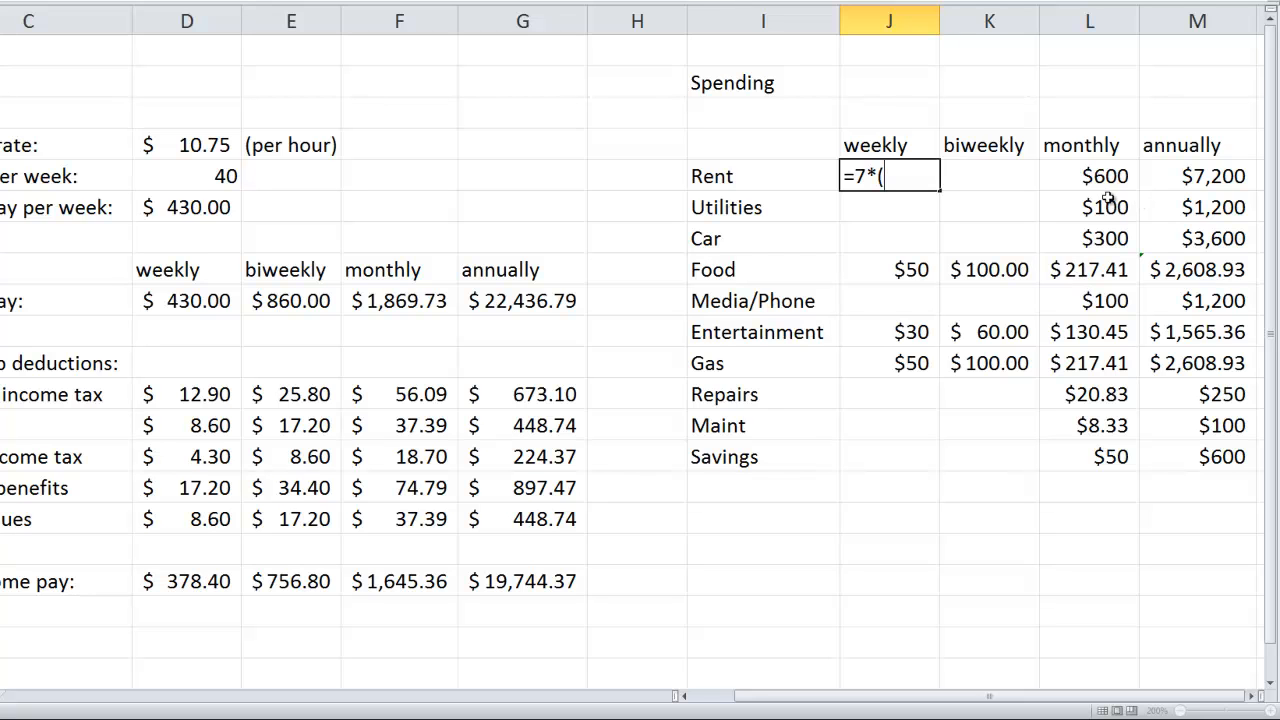
pyautogui.click(1206, 176)
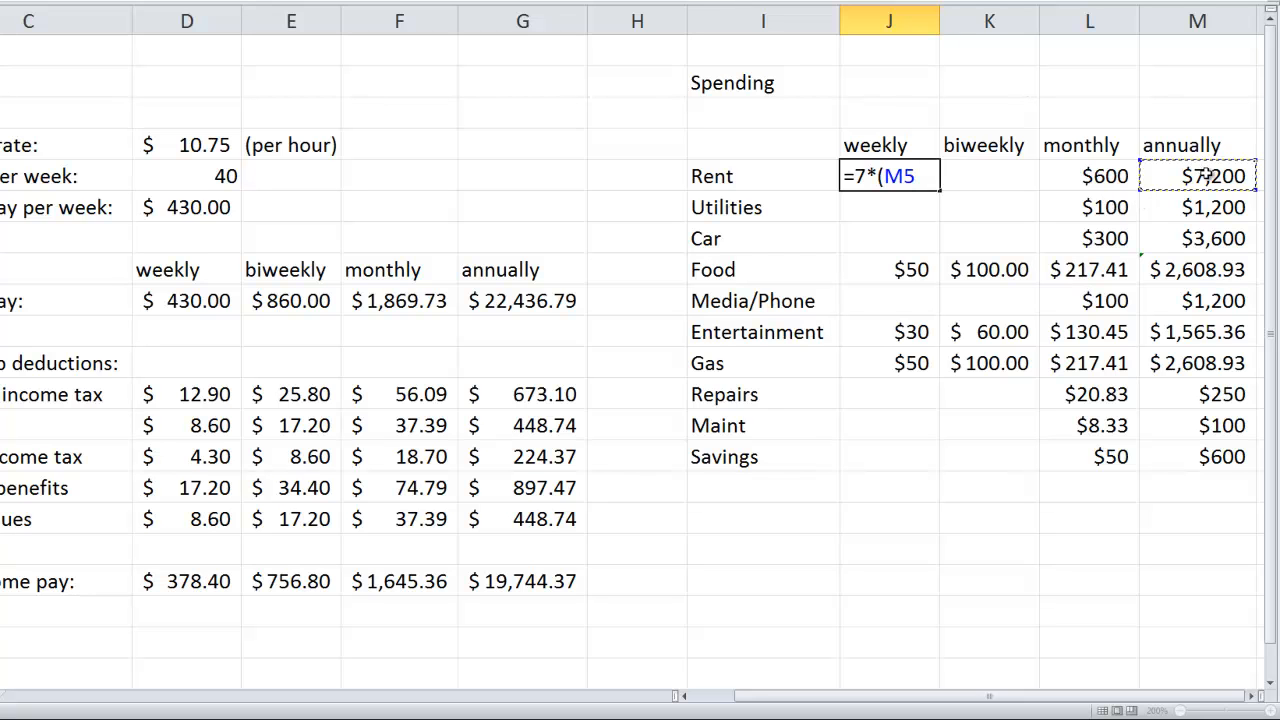
pyautogui.write('/365.25')
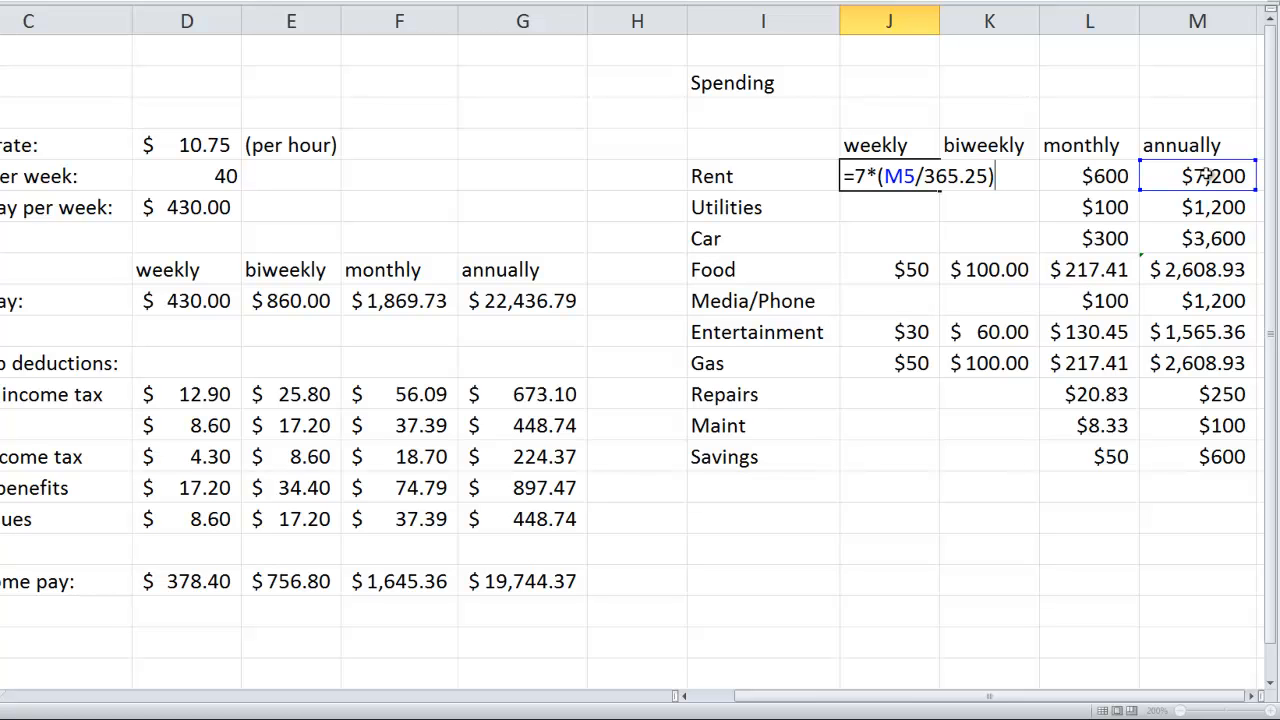
pyautogui.press('Return')
pyautogui.click(910, 172)
pyautogui.moveTo(940, 192); pyautogui.dragTo(943, 253)
# - Copy the weekly Car formula from J7 into Media/Phone J9 and Repairs J12, filling it down from J12 to Savings J14
pyautogui.click(918, 240)
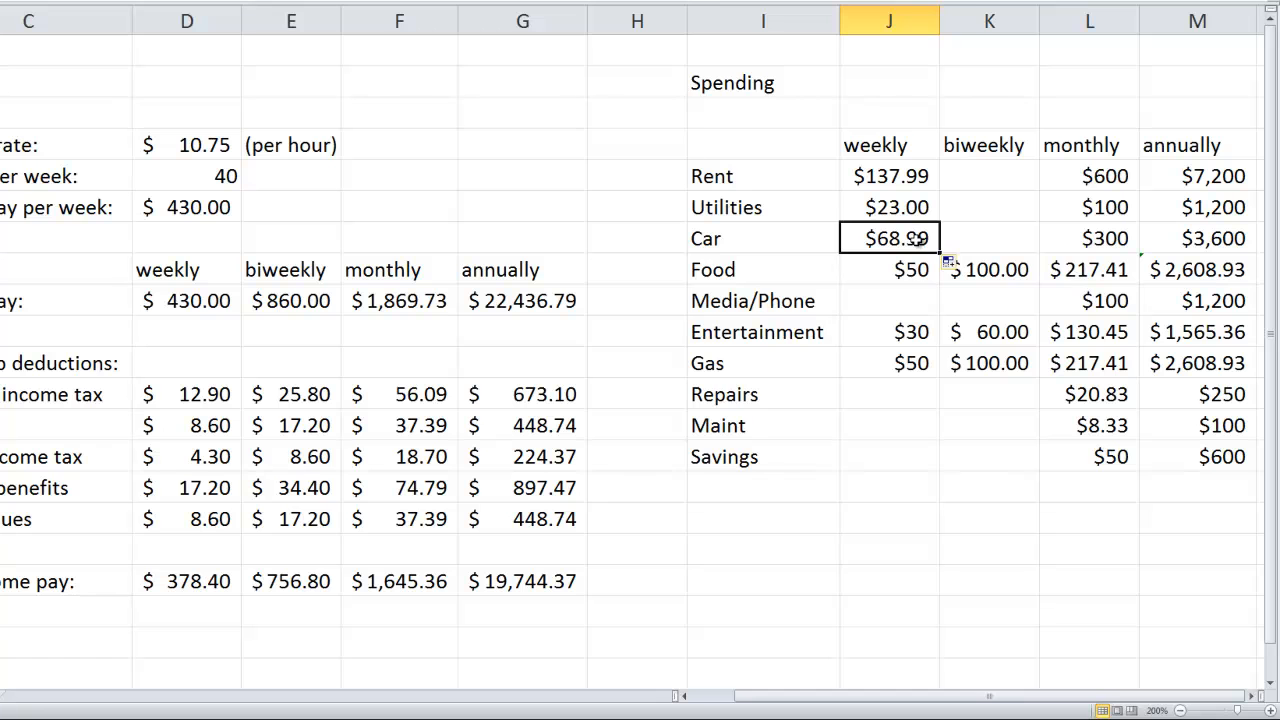
pyautogui.hotkey('ctrl', 'c')
pyautogui.rightClick(895, 300)
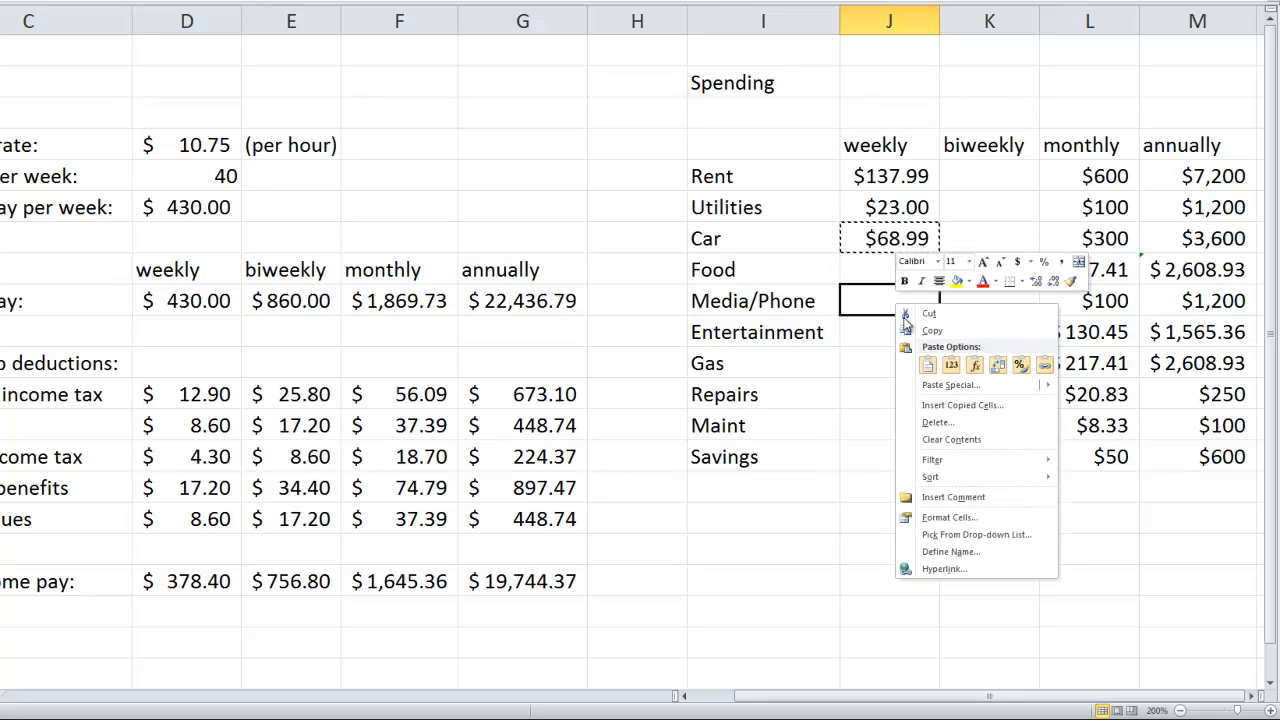
pyautogui.click(924, 370)
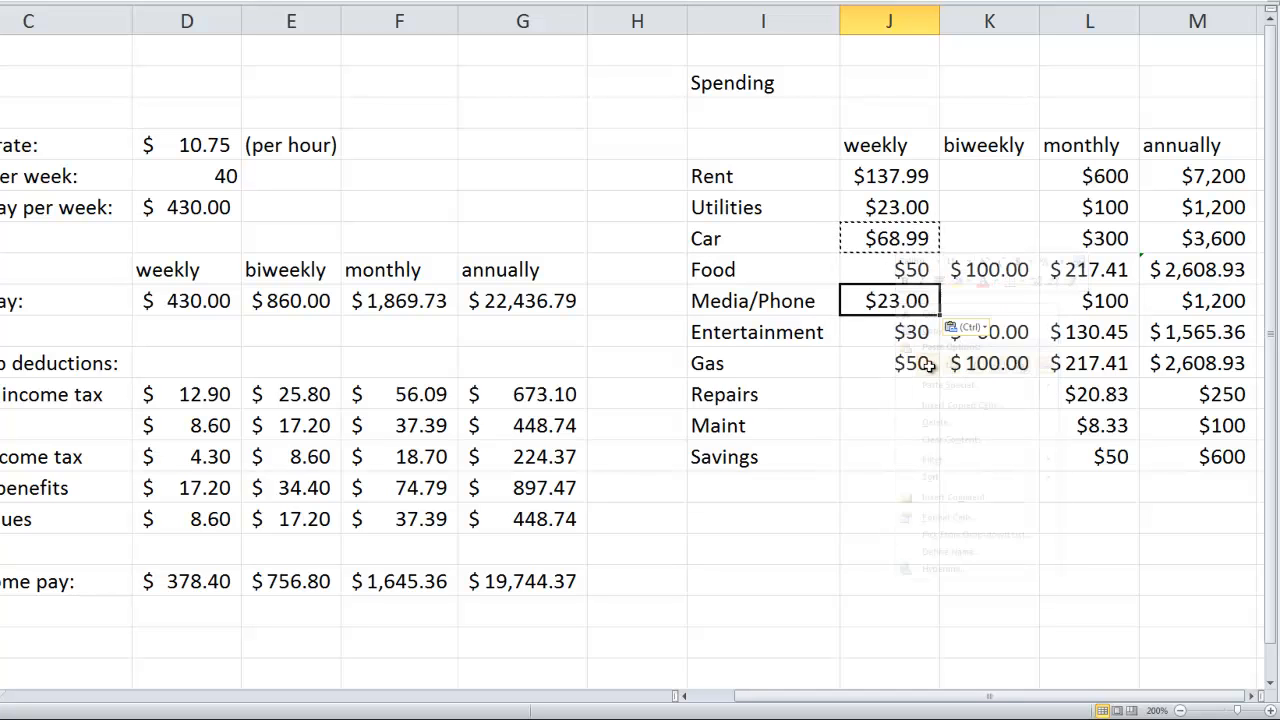
pyautogui.rightClick(884, 403)
pyautogui.click(910, 459)
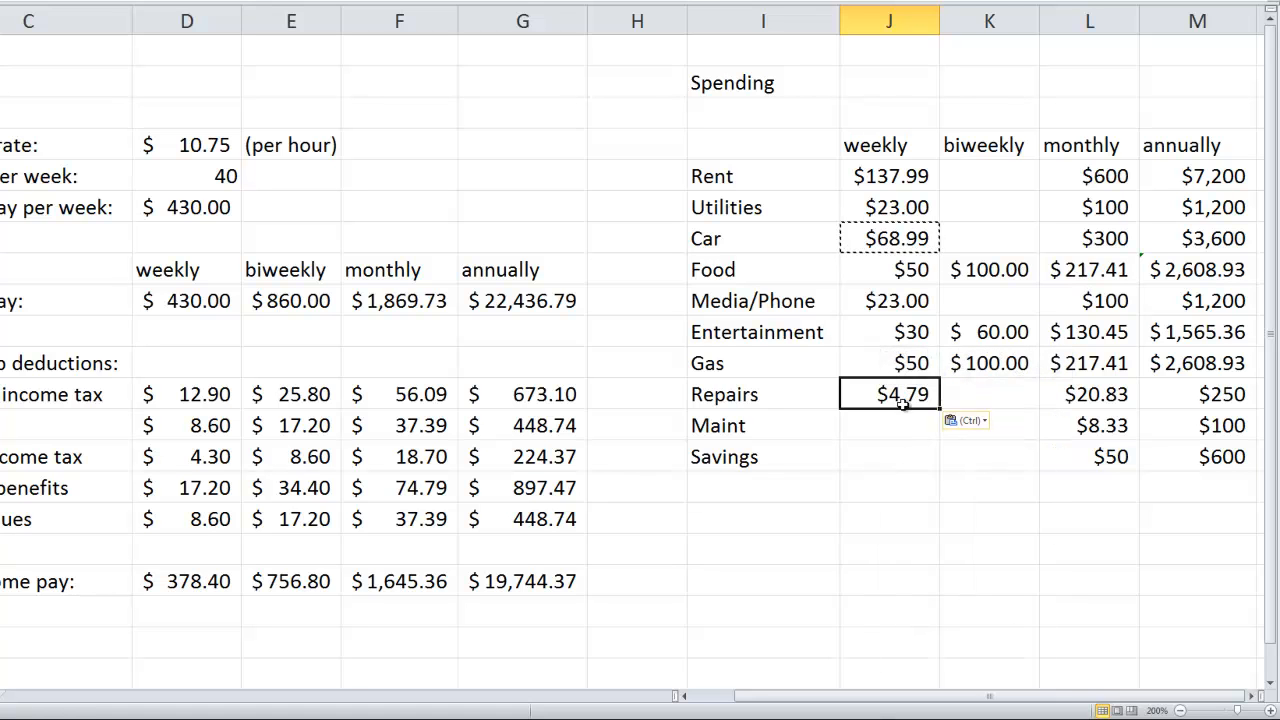
pyautogui.moveTo(940, 410); pyautogui.dragTo(940, 468)
pyautogui.click(952, 506)
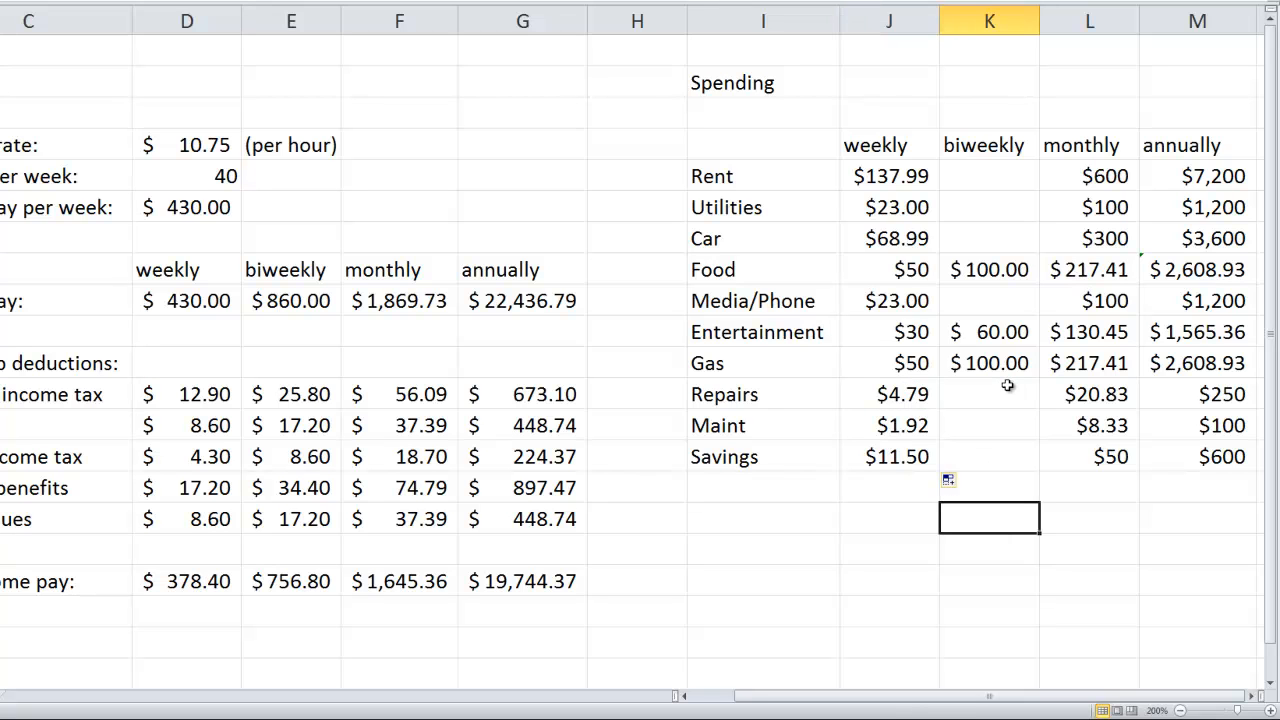
# - Calculate the biweekly Rent in K5 with =2*J5 and fill the formula down to K7
pyautogui.click(989, 178)
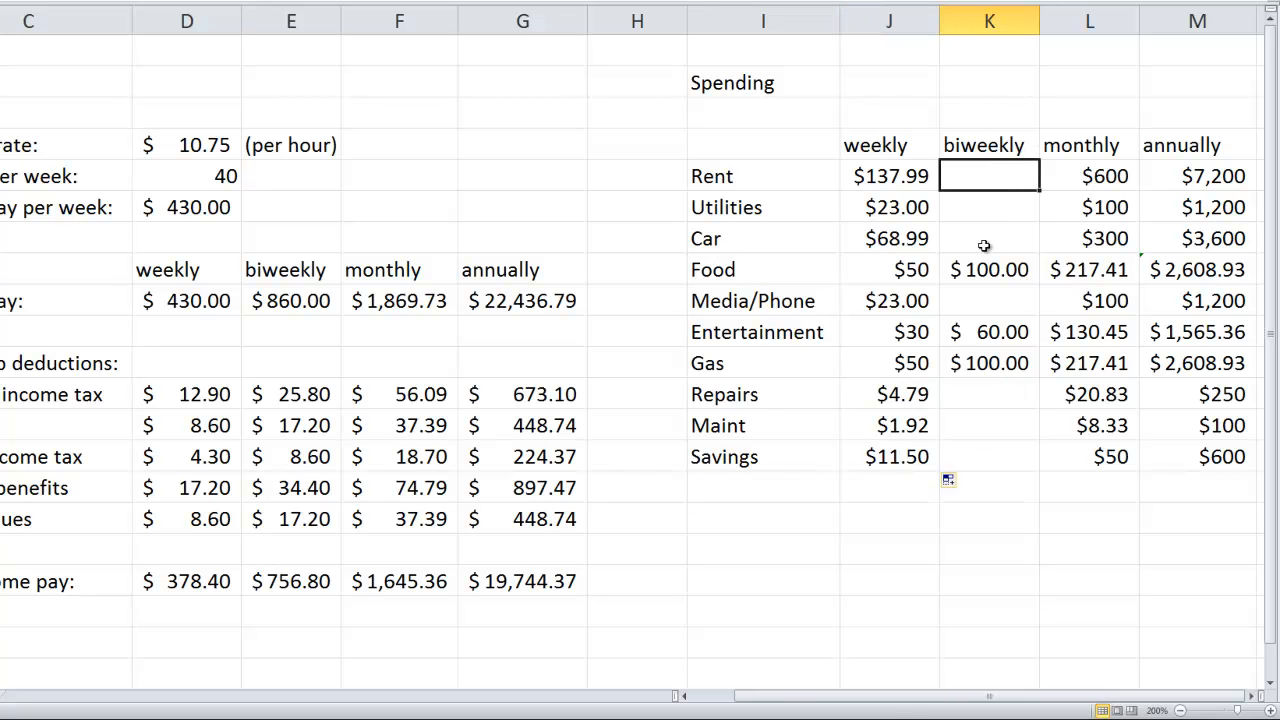
pyautogui.write('=')
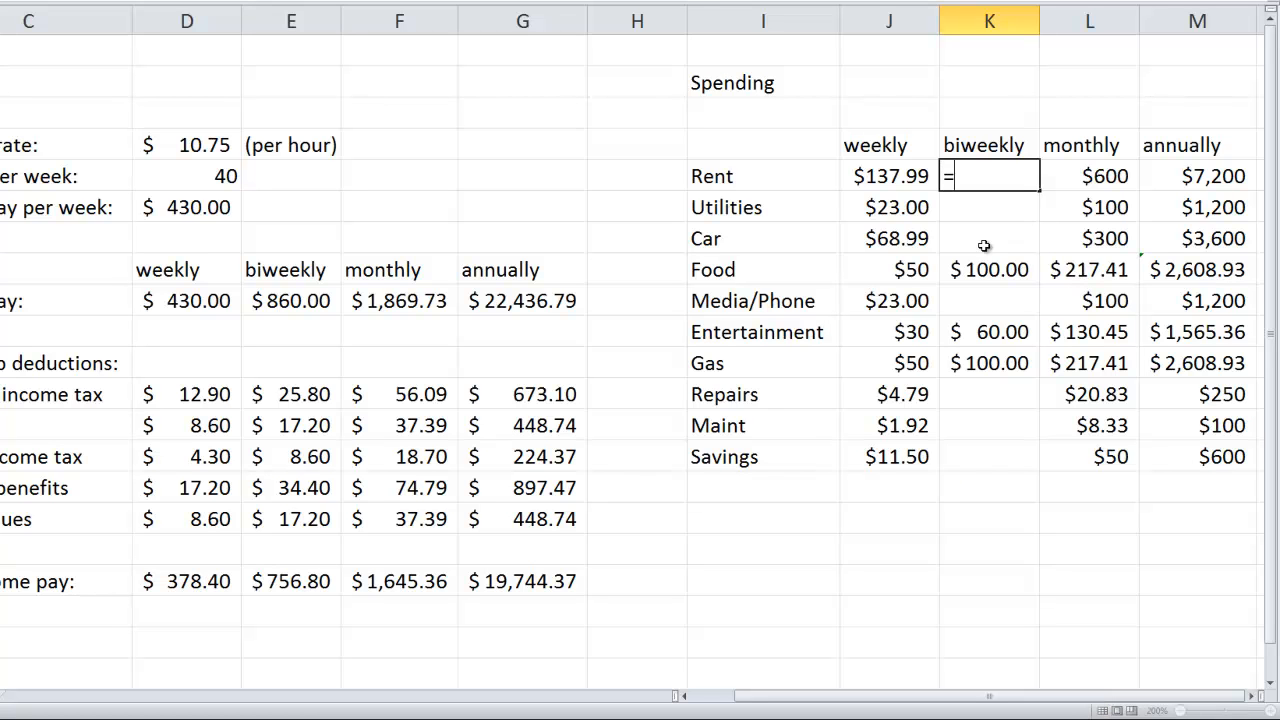
pyautogui.write('2')
pyautogui.click(896, 176)
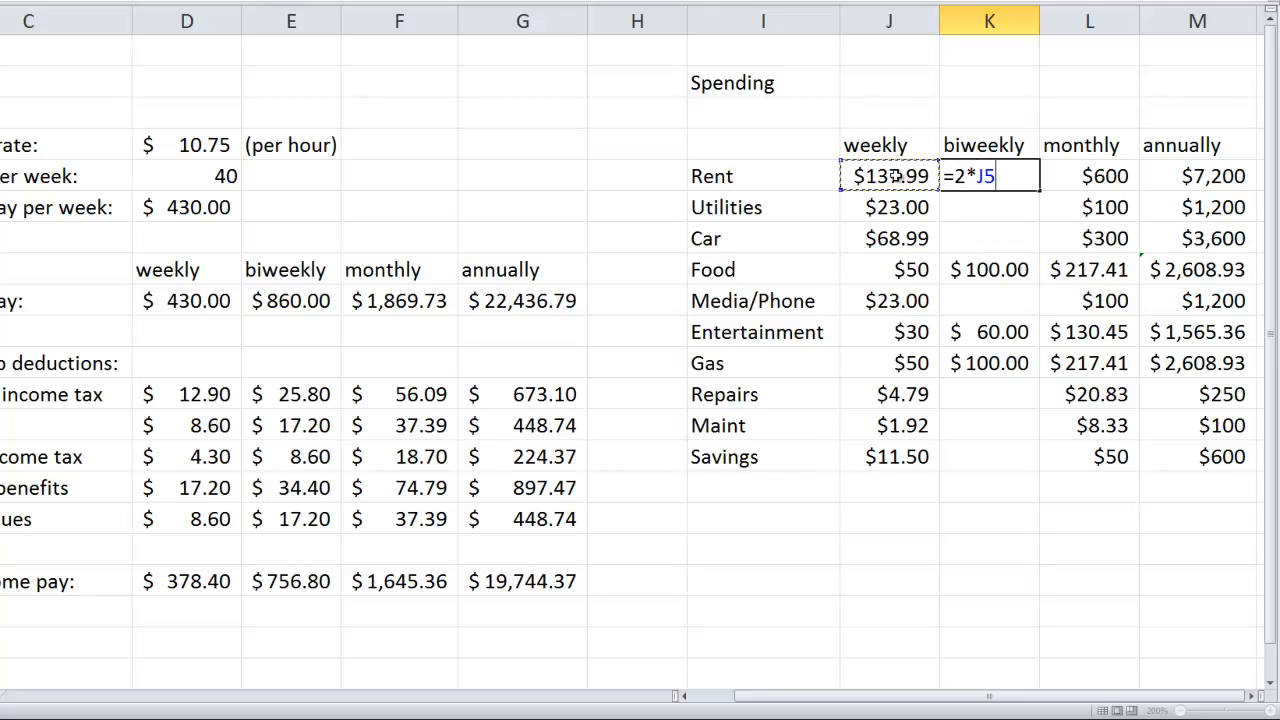
pyautogui.press('Return')
pyautogui.click(1005, 176)
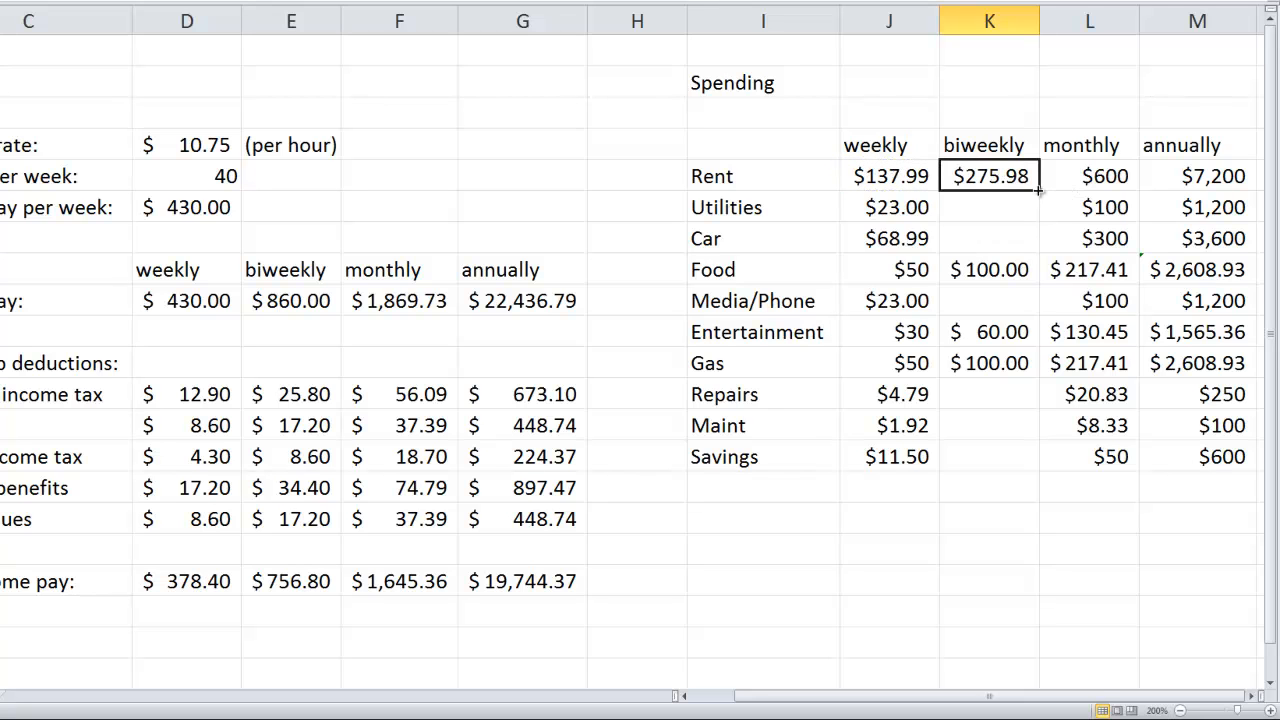
pyautogui.moveTo(1039, 186); pyautogui.dragTo(1020, 248)
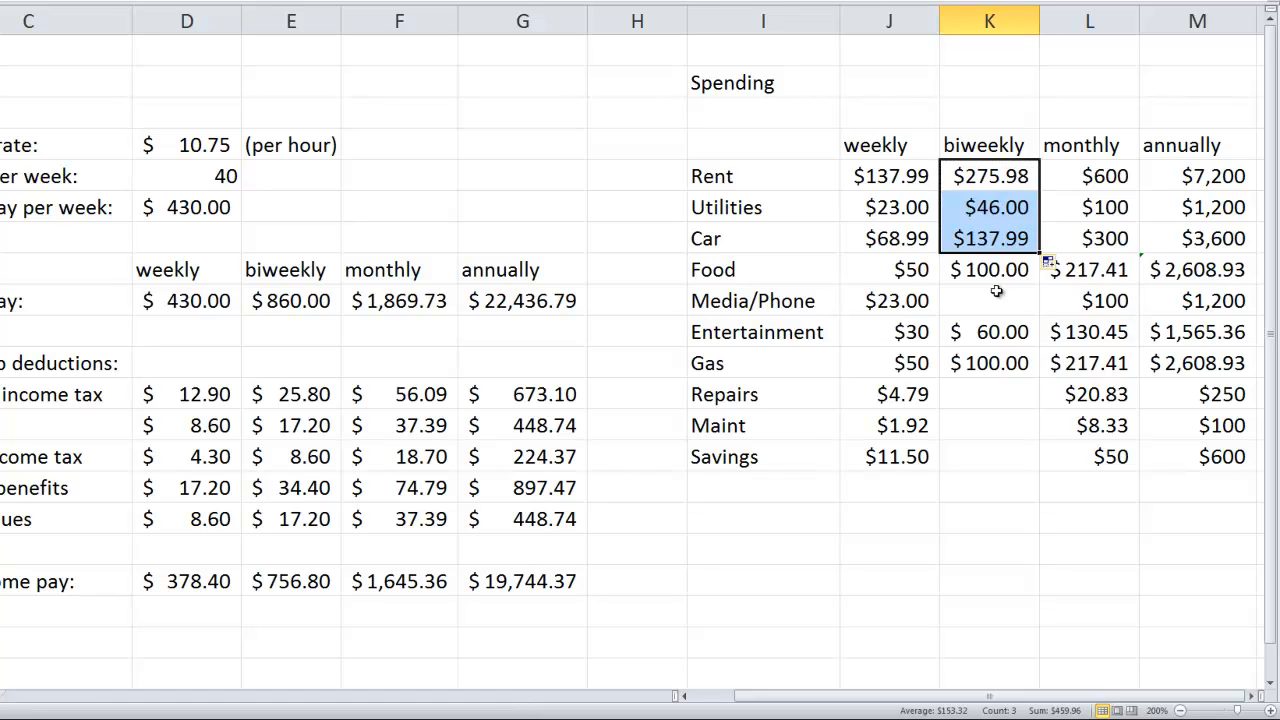
# - Copy the biweekly Car formula from K7 into the Media/Phone, Repairs, Maint and Savings cells K9, K12, K13 and K14
pyautogui.click(997, 238)
pyautogui.hotkey('ctrl', 'c')
pyautogui.click(985, 302)
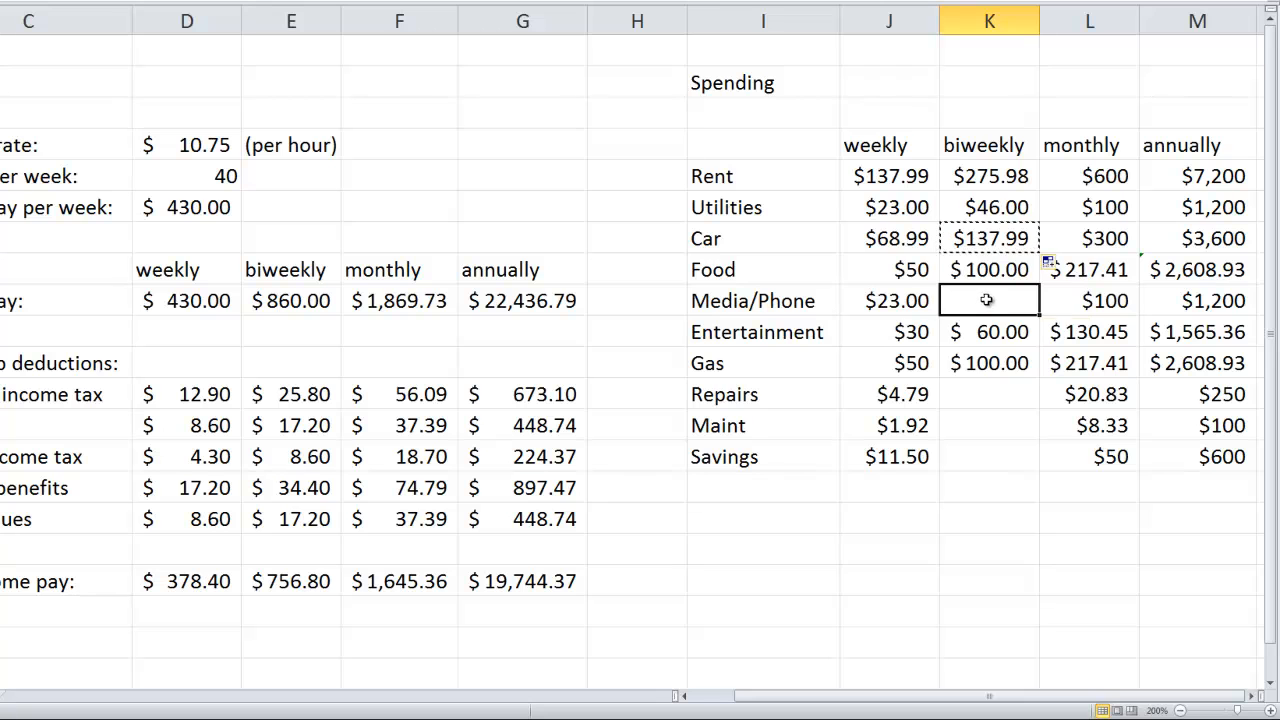
pyautogui.hotkey('ctrl', 'v')
pyautogui.click(983, 396)
pyautogui.hotkey('ctrl', 'v')
pyautogui.click(983, 427)
pyautogui.hotkey('ctrl', 'v')
pyautogui.click(983, 455)
pyautogui.hotkey('ctrl', 'v')
pyautogui.click(1015, 520)
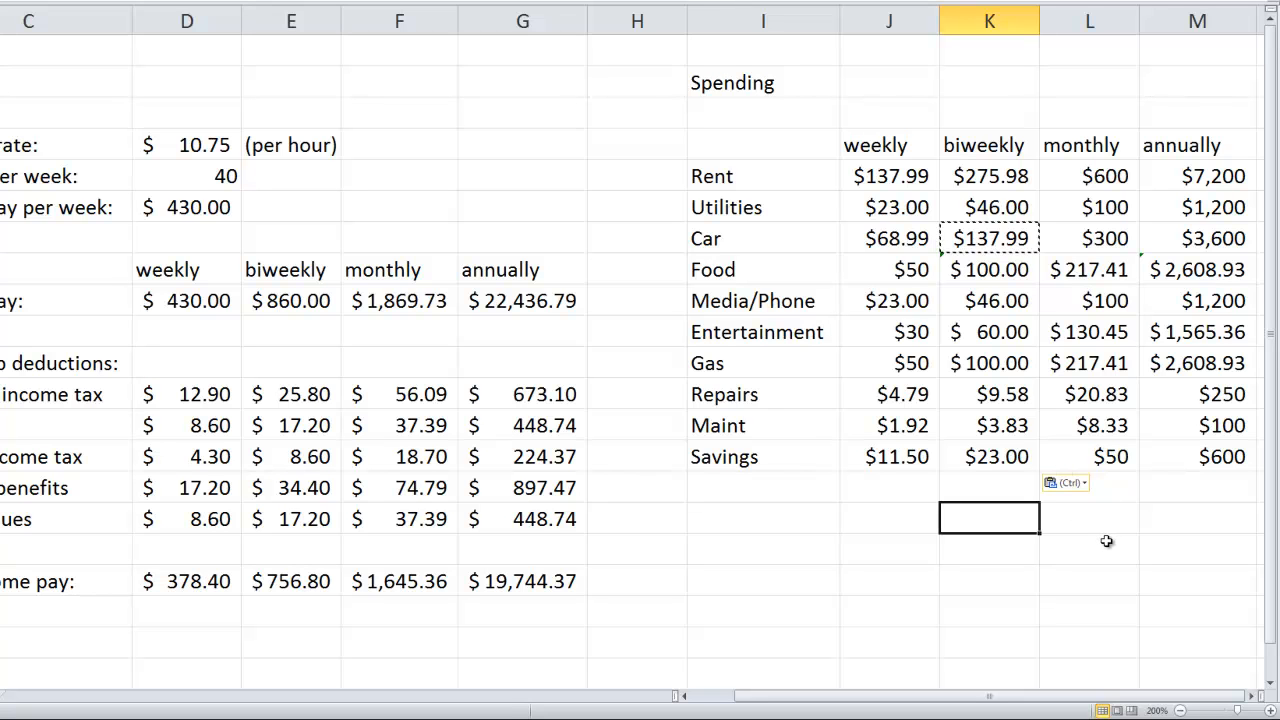
# - Label I16 as Total and sum the weekly spending in J16 with =SUM(J5:J15)
pyautogui.click(769, 521)
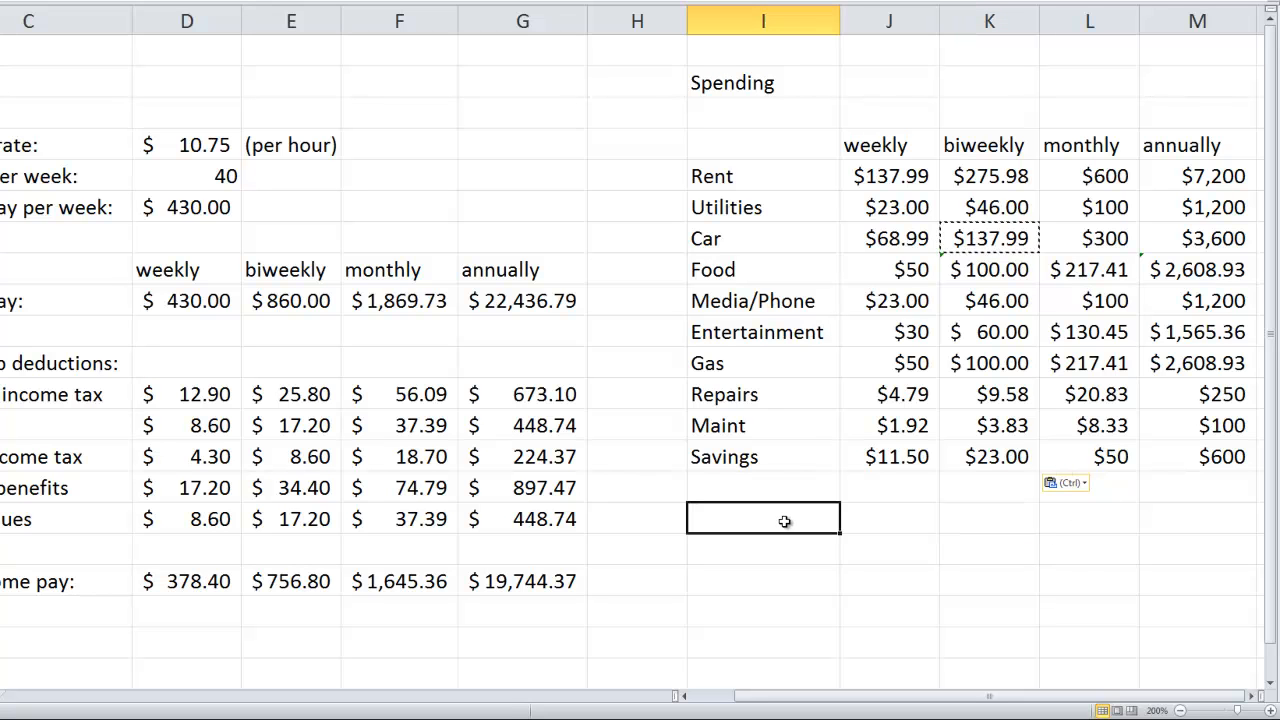
pyautogui.write('T')
pyautogui.write('tal')
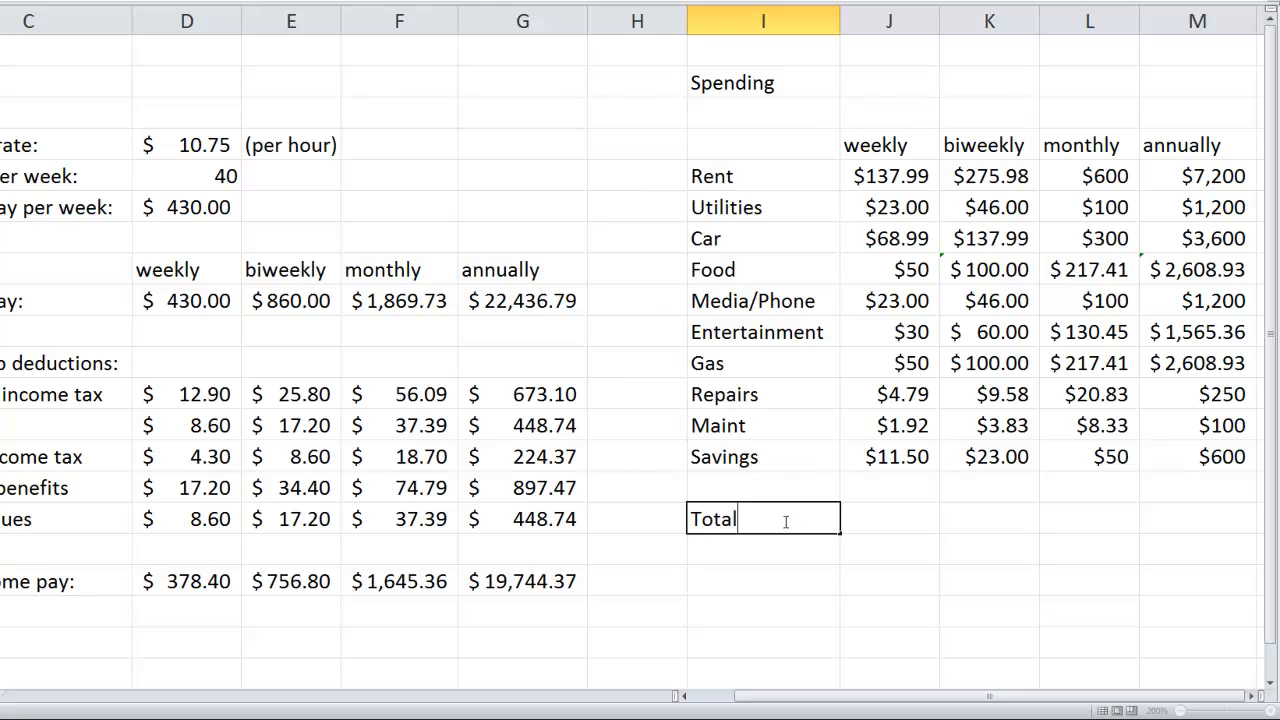
pyautogui.press('Tab')
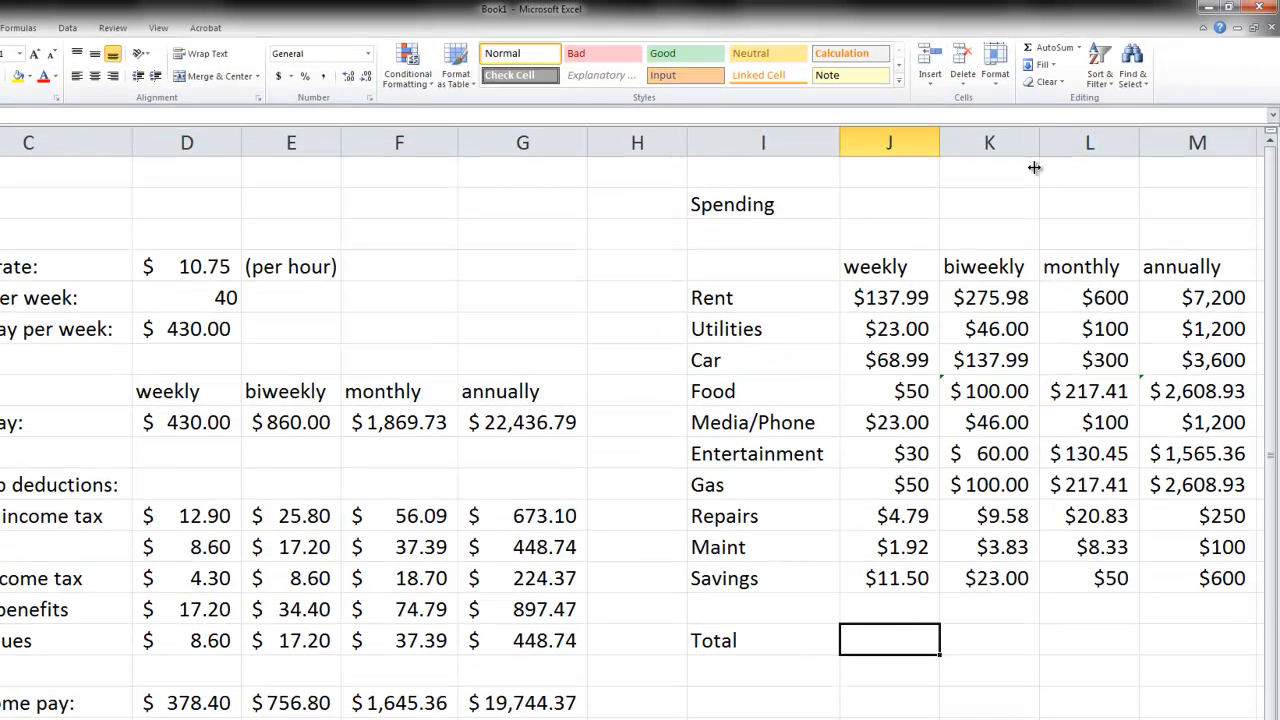
pyautogui.click(1053, 52)
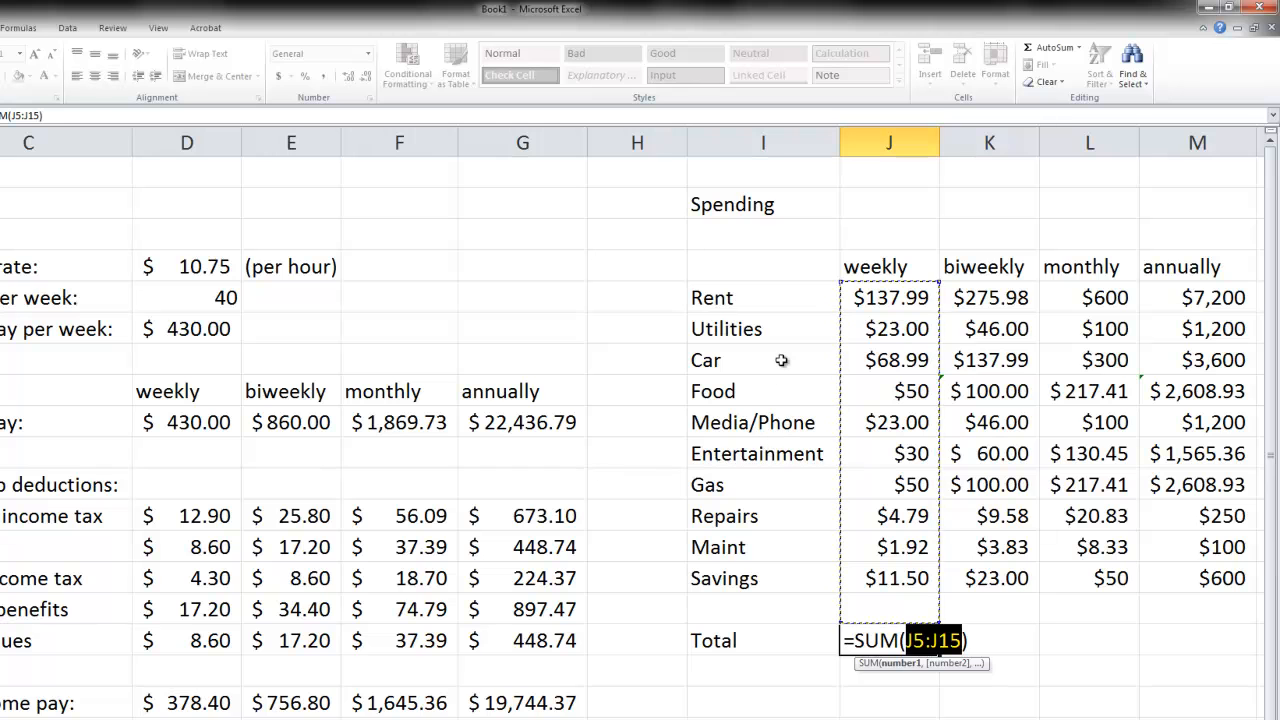
pyautogui.press('Return')
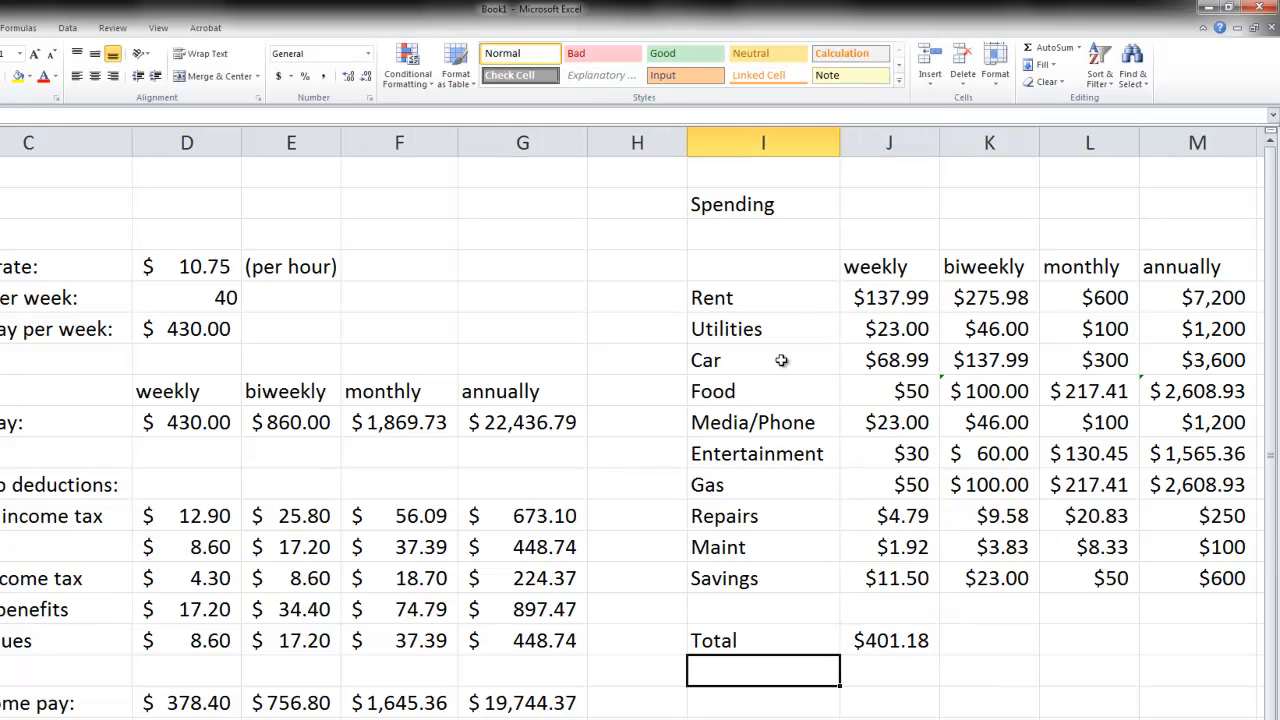
# - Sum the biweekly spending in K16 with =SUM(K5:K15) and the monthly spending in L16 with =SUM(L5:L15)
pyautogui.click(984, 641)
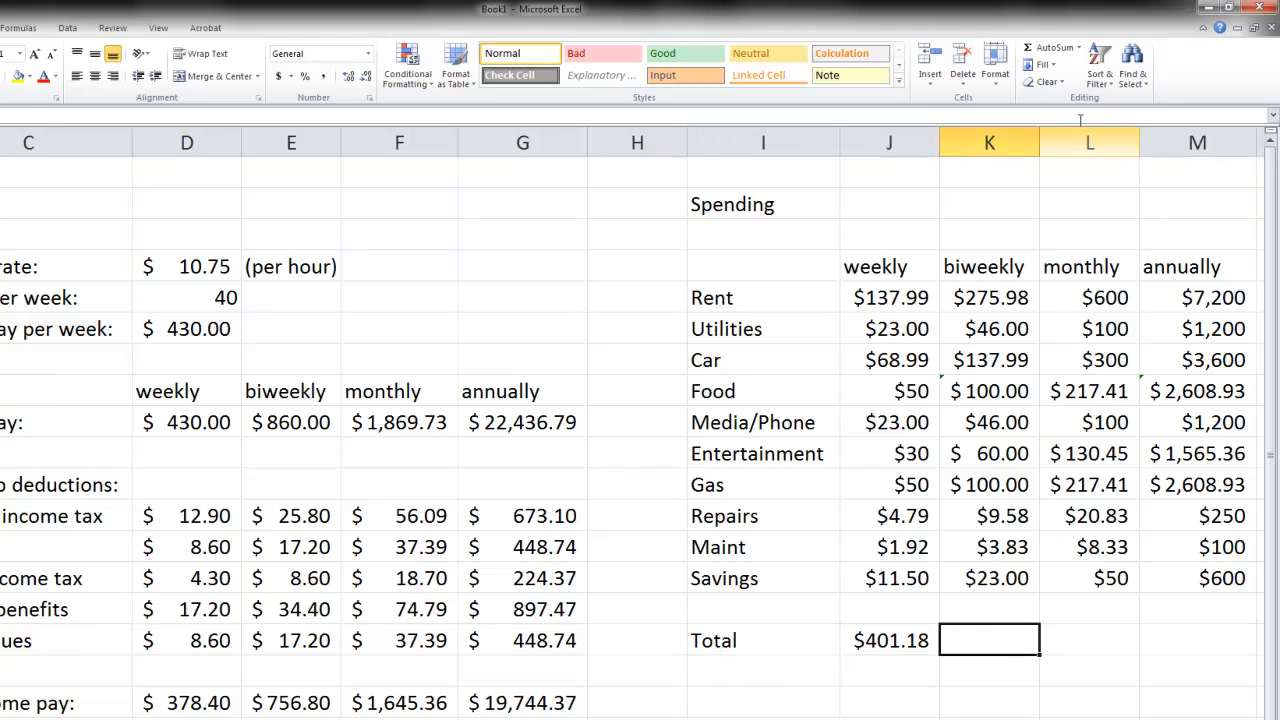
pyautogui.click(1045, 48)
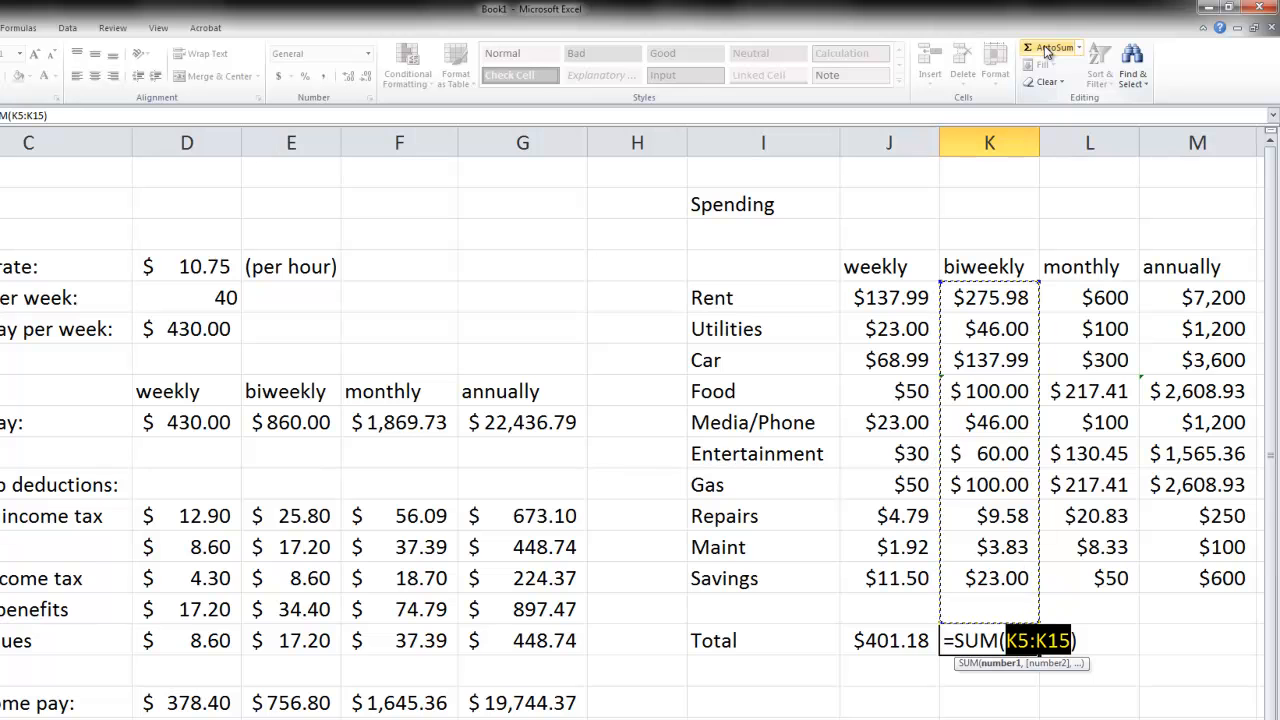
pyautogui.press('Return')
pyautogui.click(1055, 632)
pyautogui.click(1048, 58)
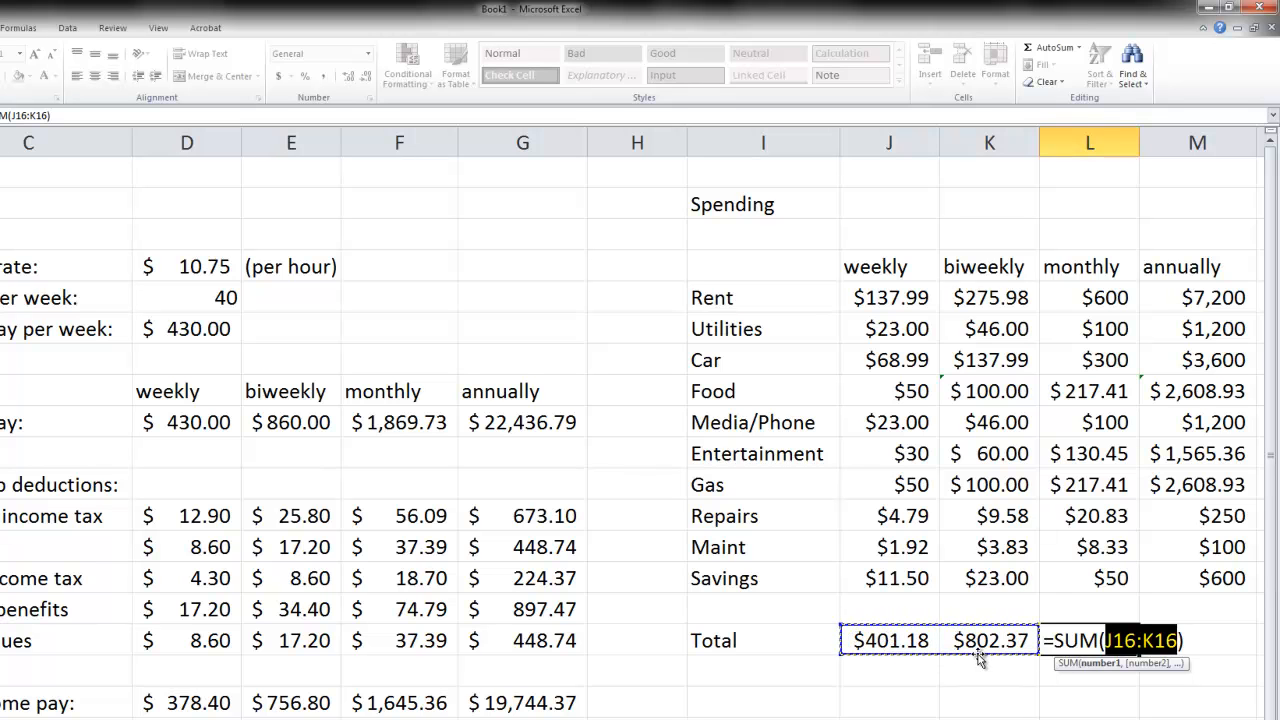
pyautogui.moveTo(1095, 297); pyautogui.dragTo(1091, 606)
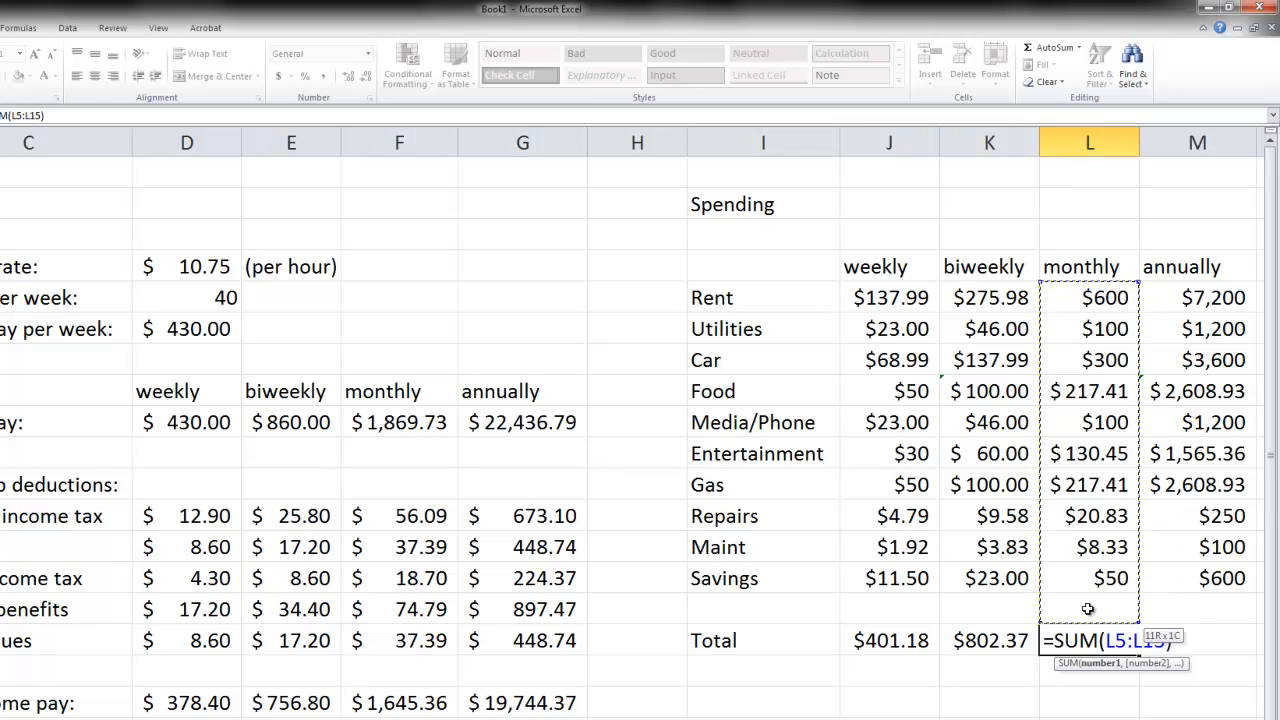
pyautogui.press('Return')
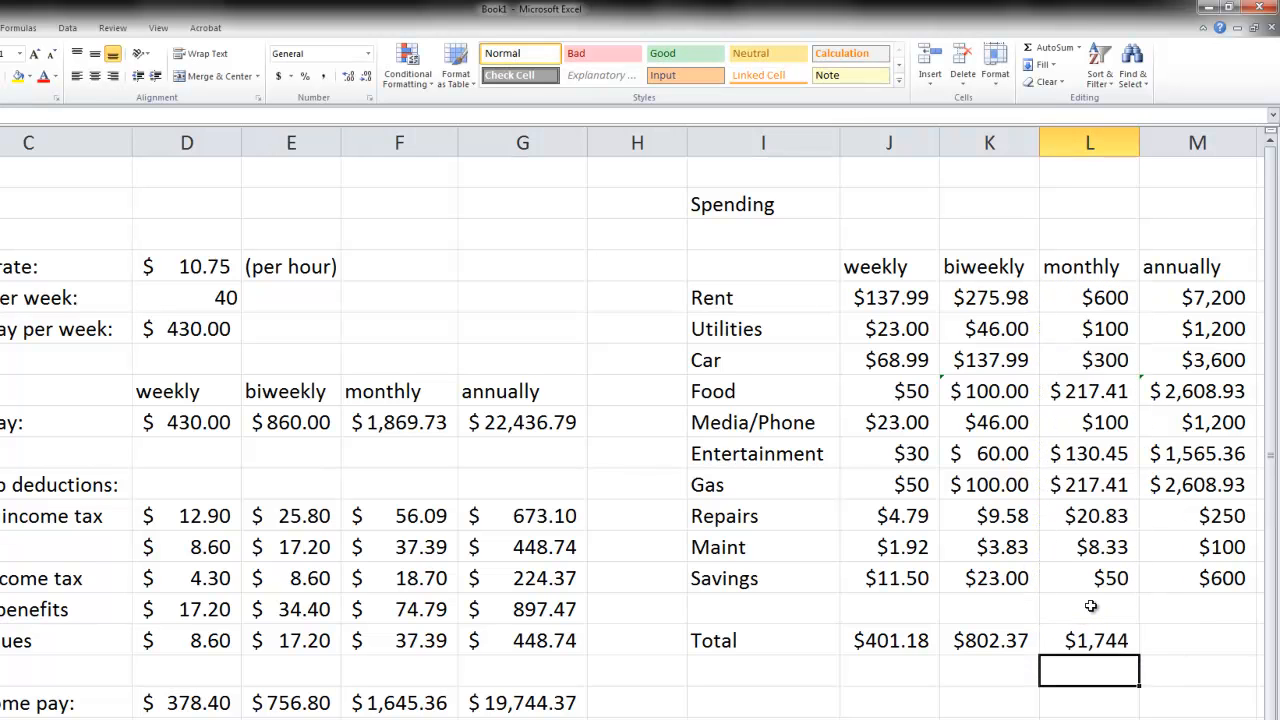
# - Sum the annual spending in M16 with =SUM(M5:M15)
pyautogui.click(1184, 645)
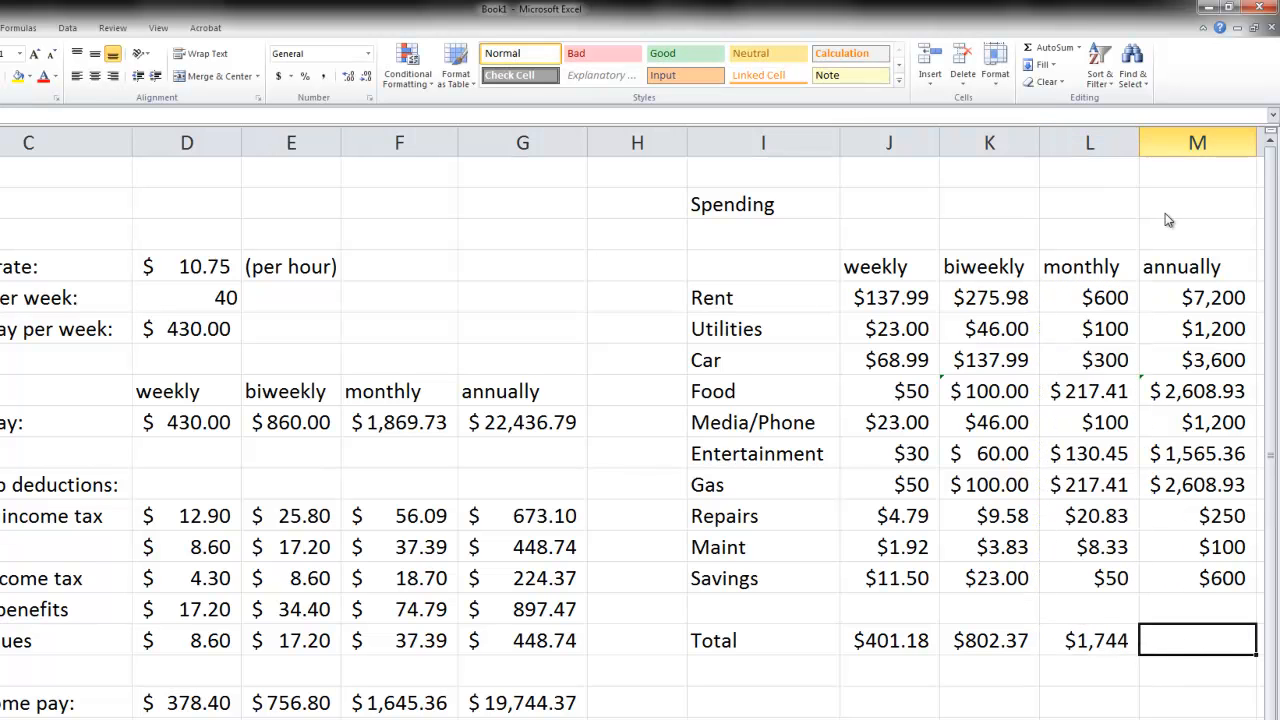
pyautogui.click(1050, 50)
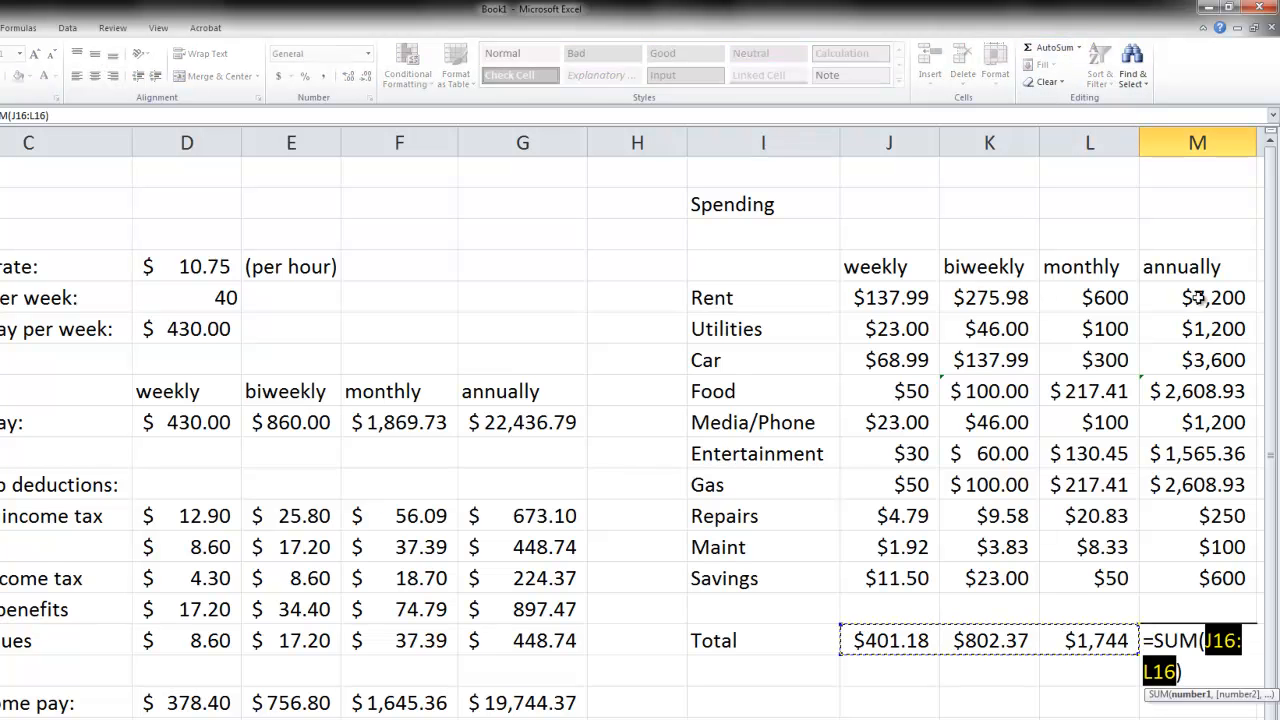
pyautogui.moveTo(1197, 297); pyautogui.dragTo(1216, 609)
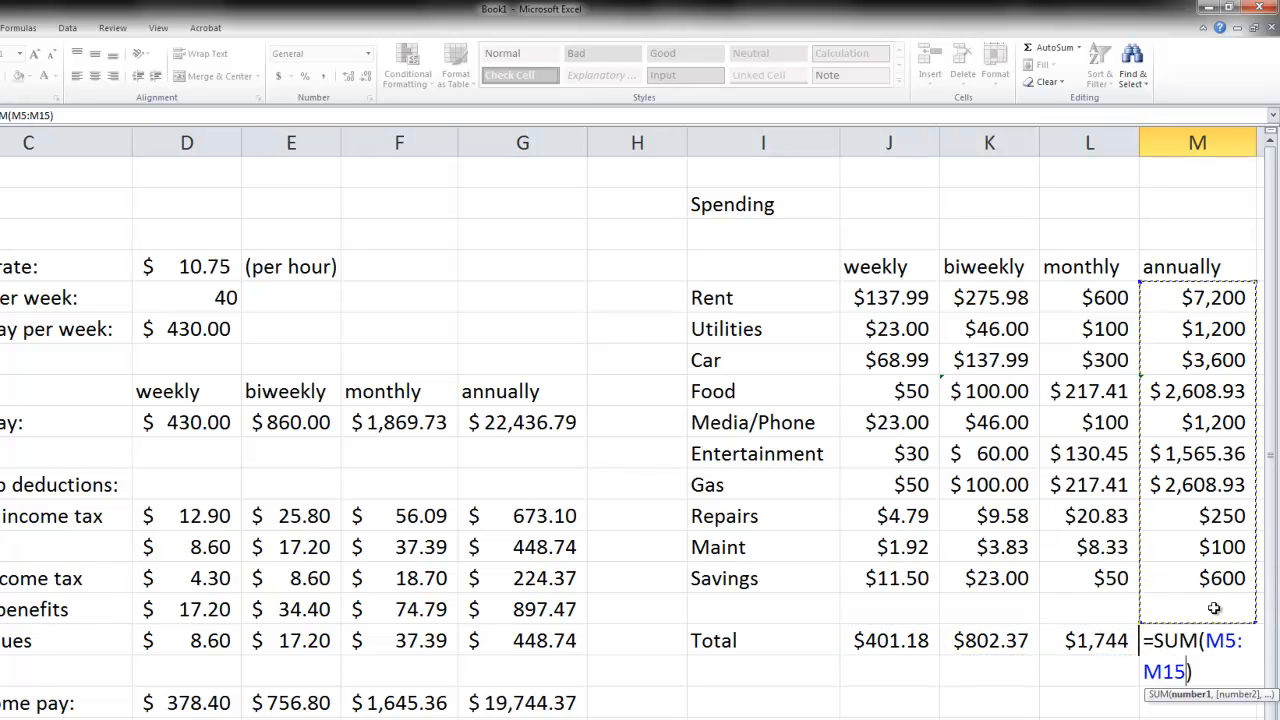
pyautogui.press('Return')
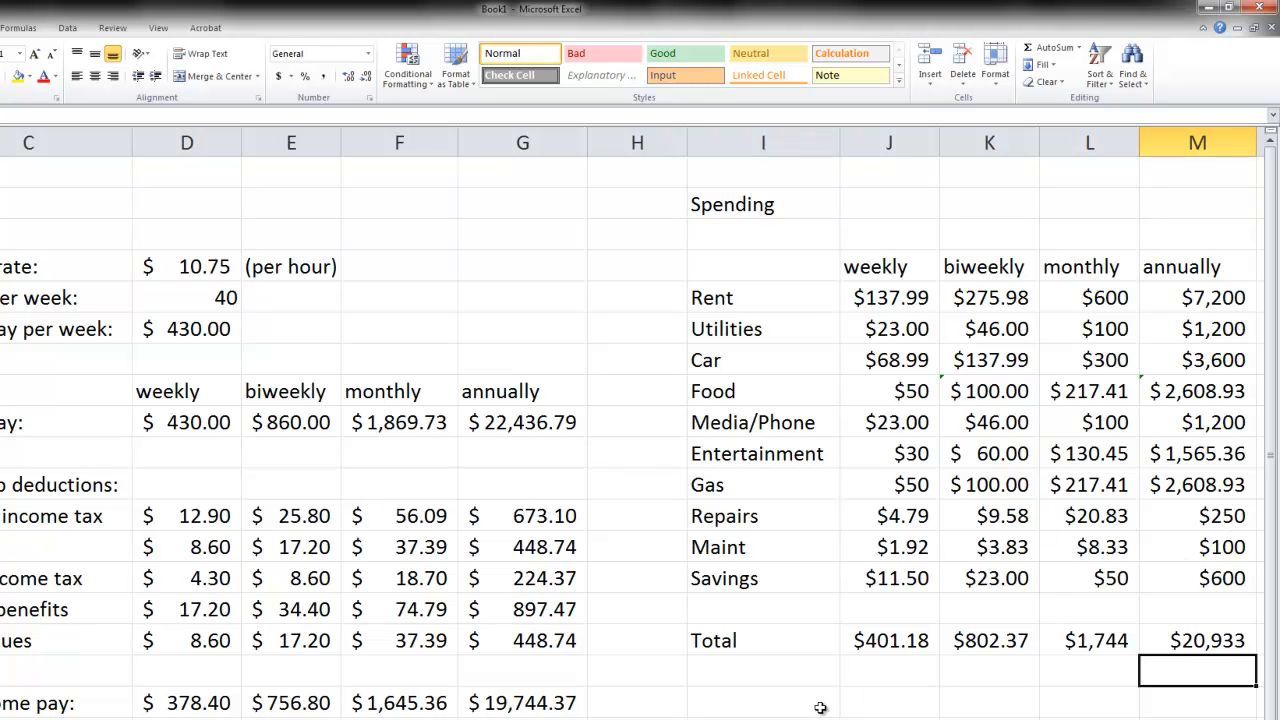
# - Label cell I18 as Leftover:, level with the Take-home pay row
pyautogui.click(760, 706)
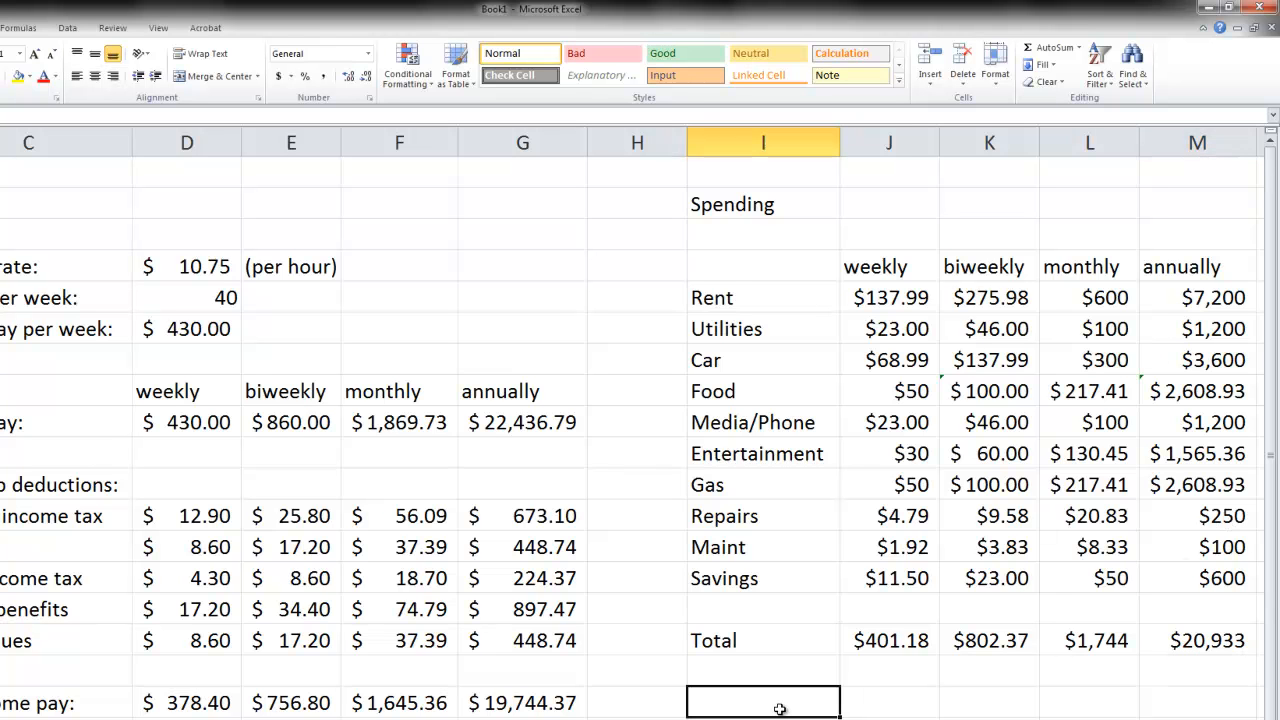
pyautogui.write('Leftover:')
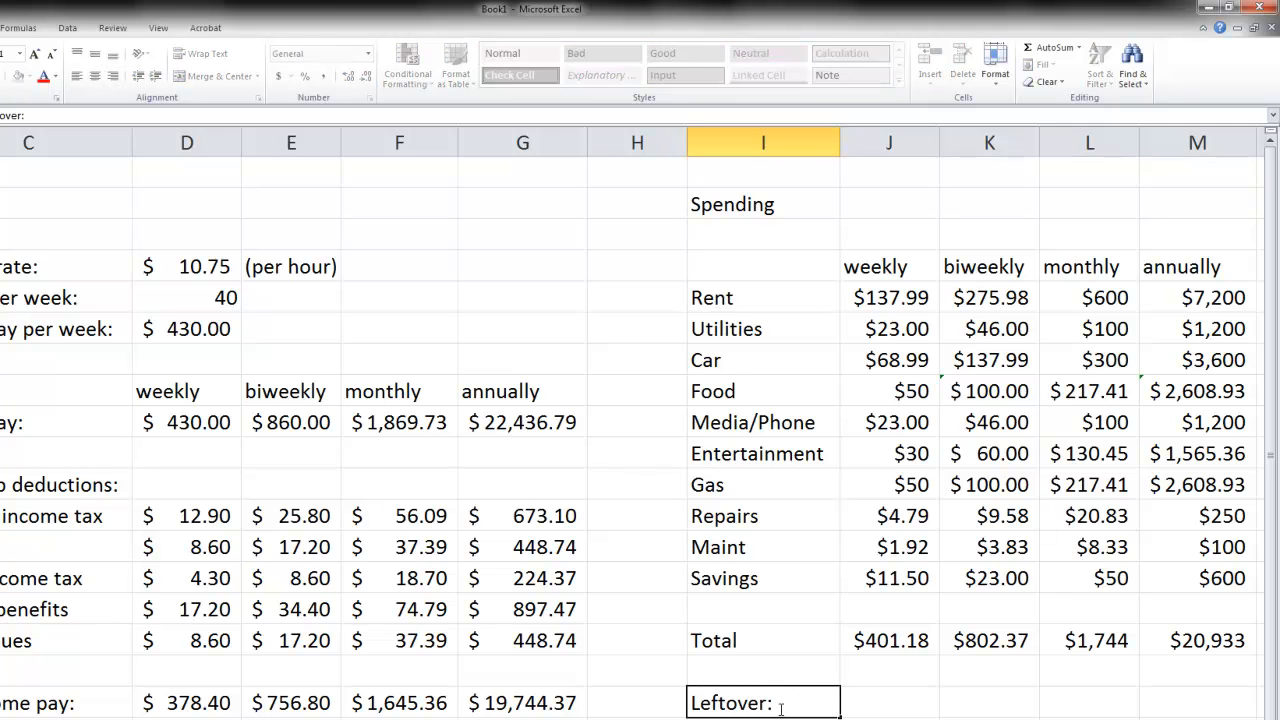
pyautogui.press('Tab')
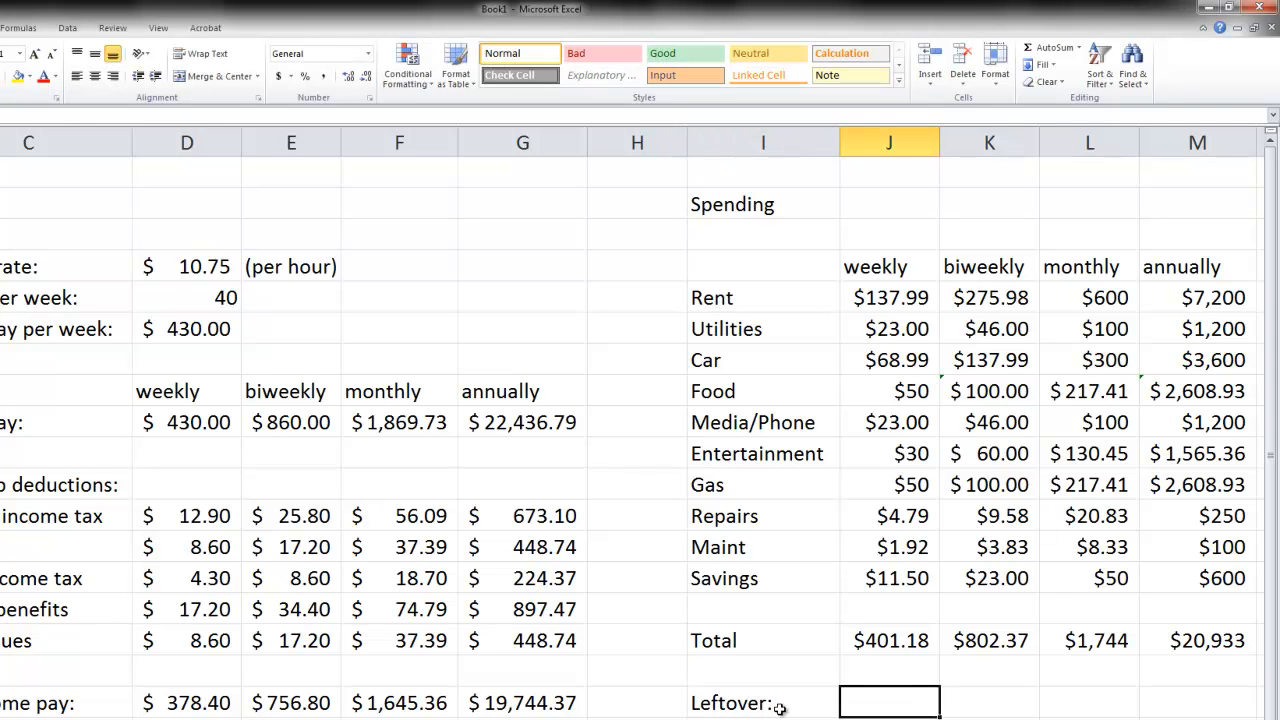
# - Calculate the weekly leftover in J18 with =D18-J16 and fill the formula across to M18
pyautogui.write('=')
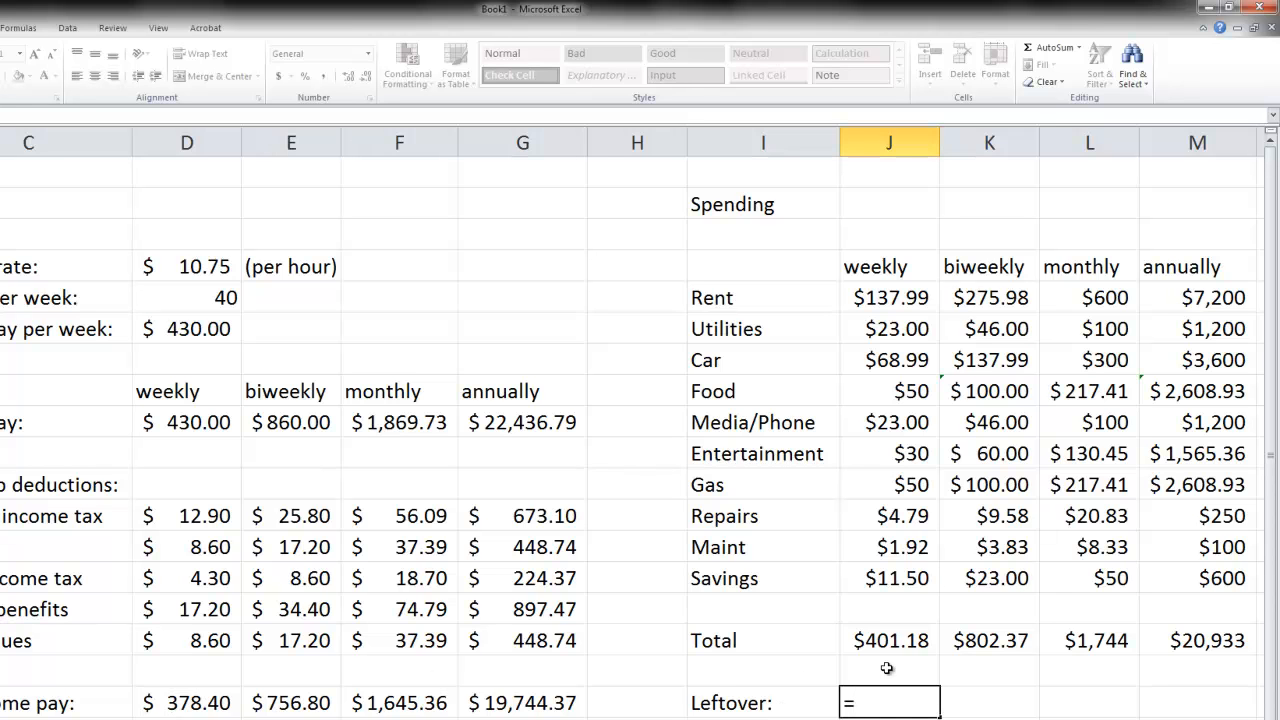
pyautogui.click(213, 702)
pyautogui.write('-')
pyautogui.click(890, 641)
pyautogui.press('Return')
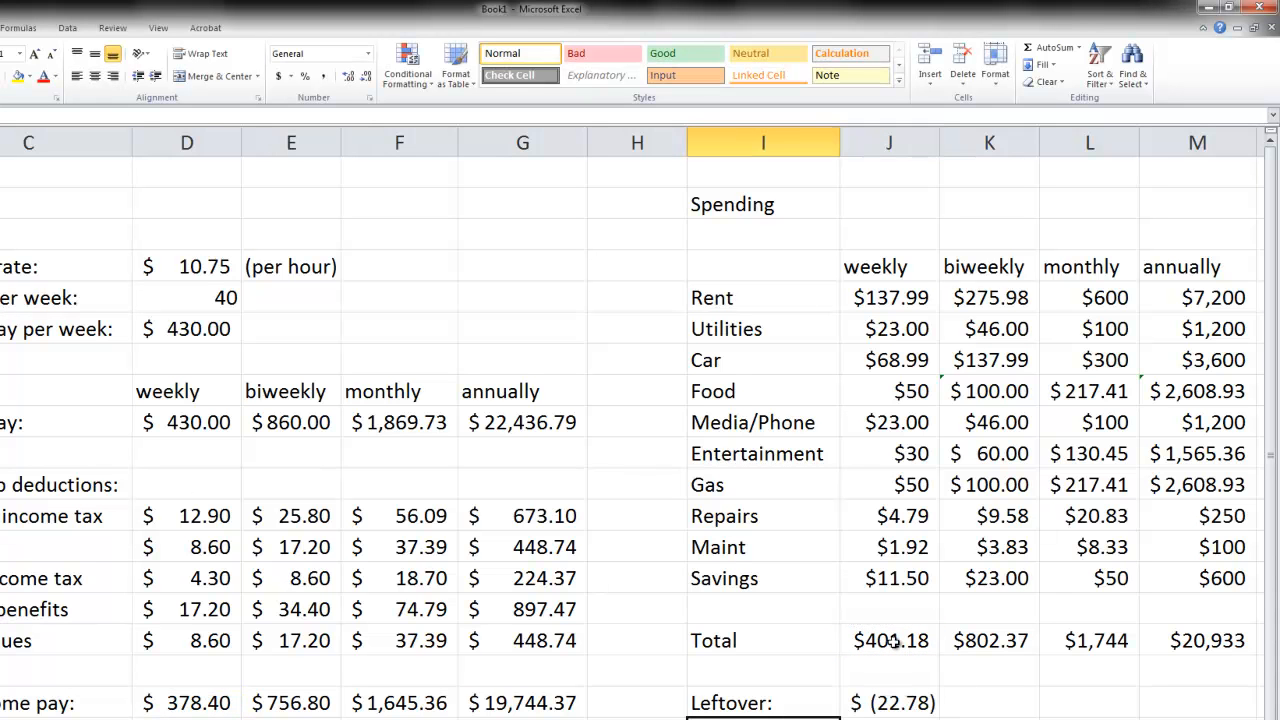
pyautogui.click(910, 705)
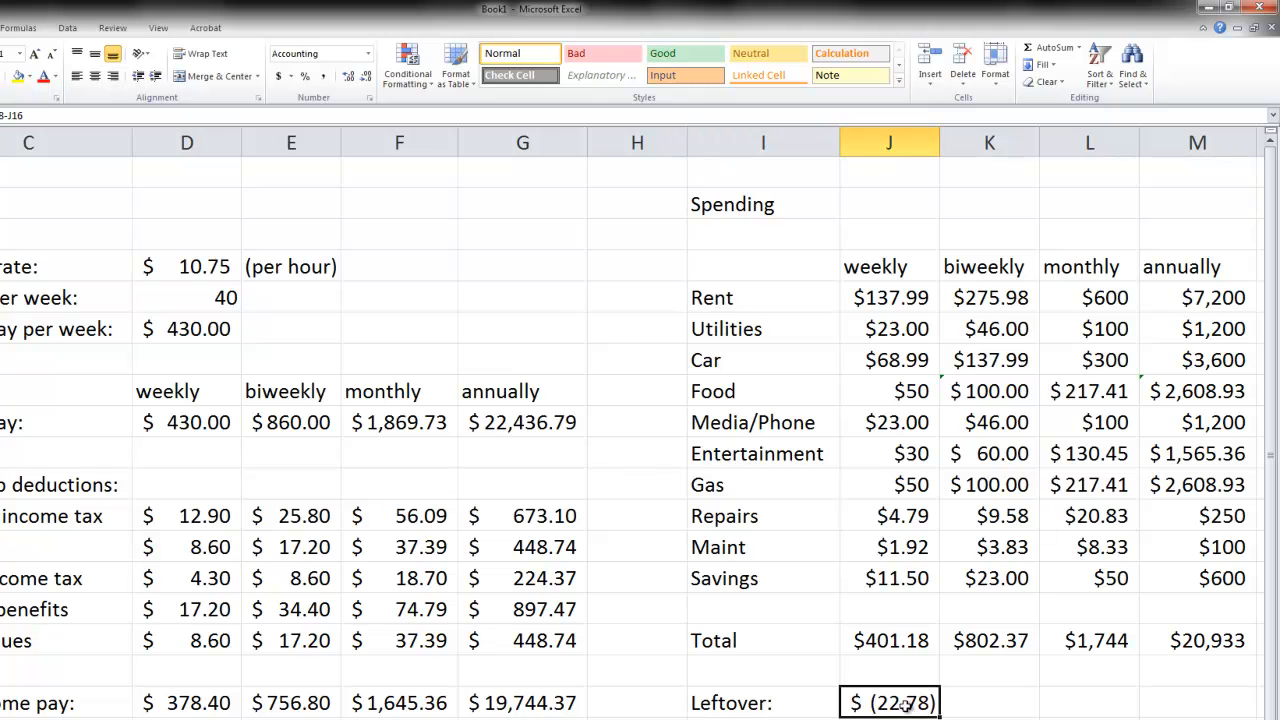
pyautogui.moveTo(938, 712); pyautogui.dragTo(1200, 716)
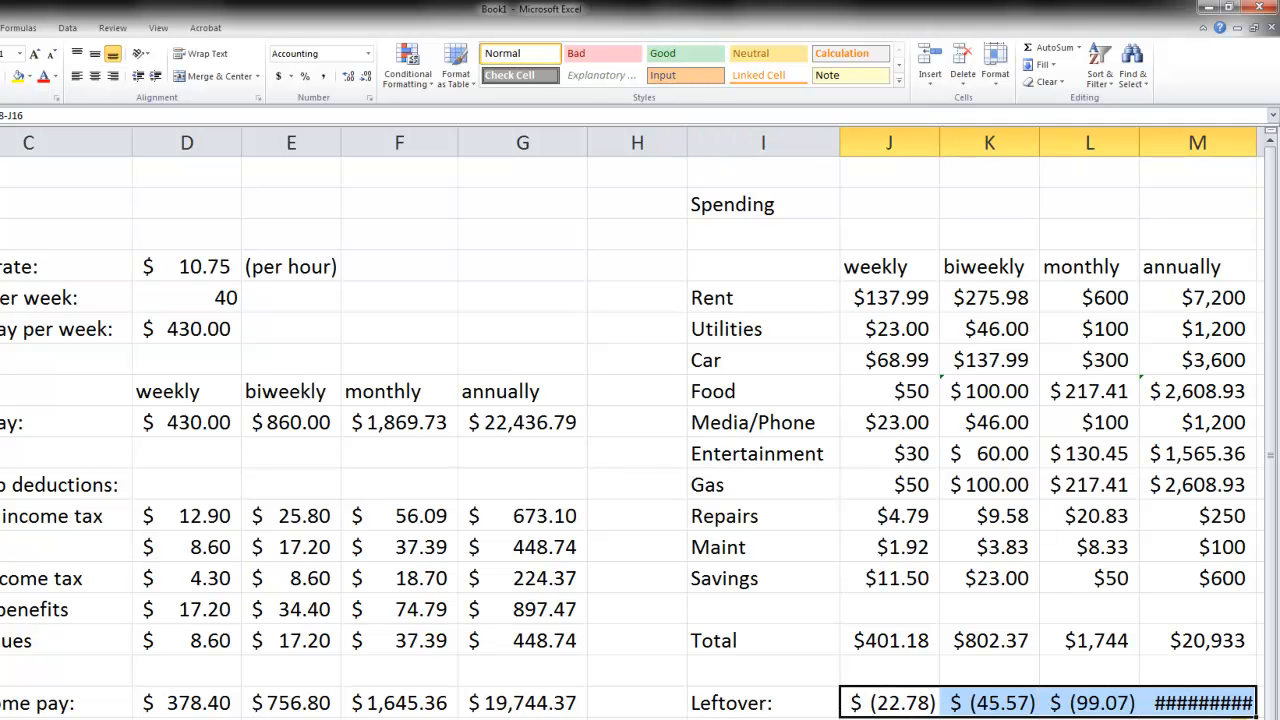
# - Autofit column M to its contents and make the empty column H narrower
pyautogui.doubleClick(1257, 153)
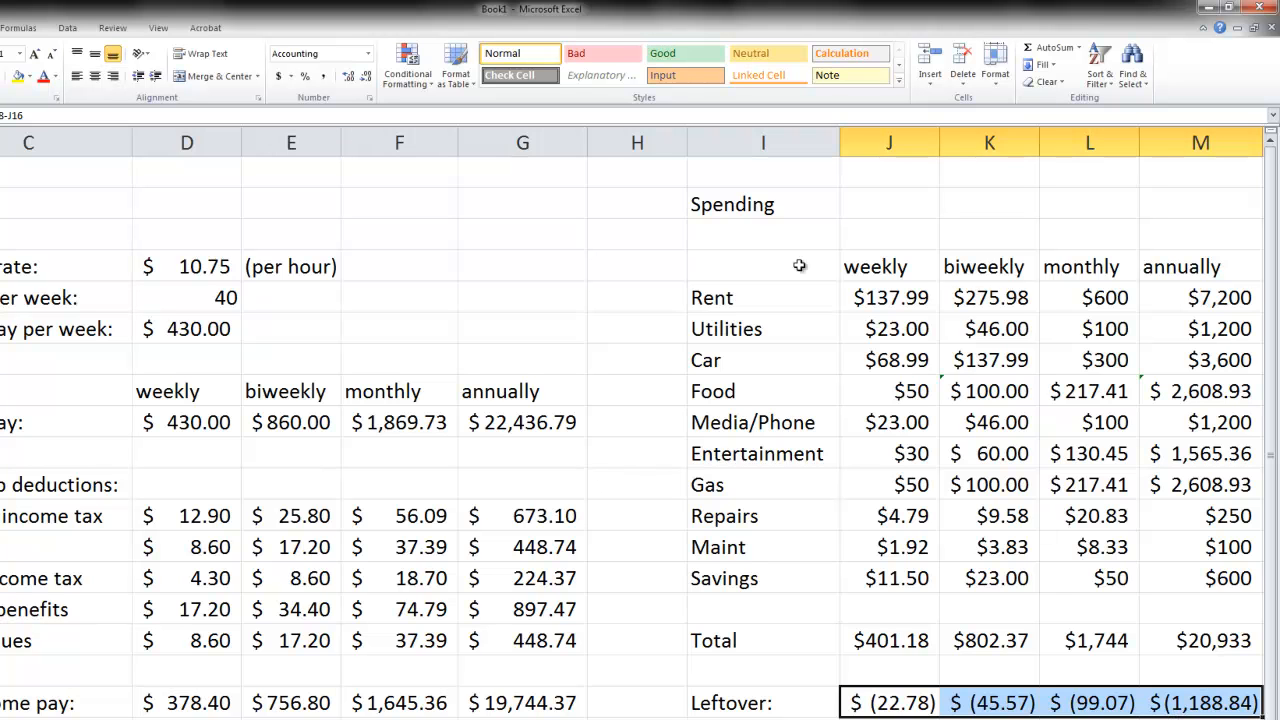
pyautogui.moveTo(686, 145); pyautogui.dragTo(651, 148)
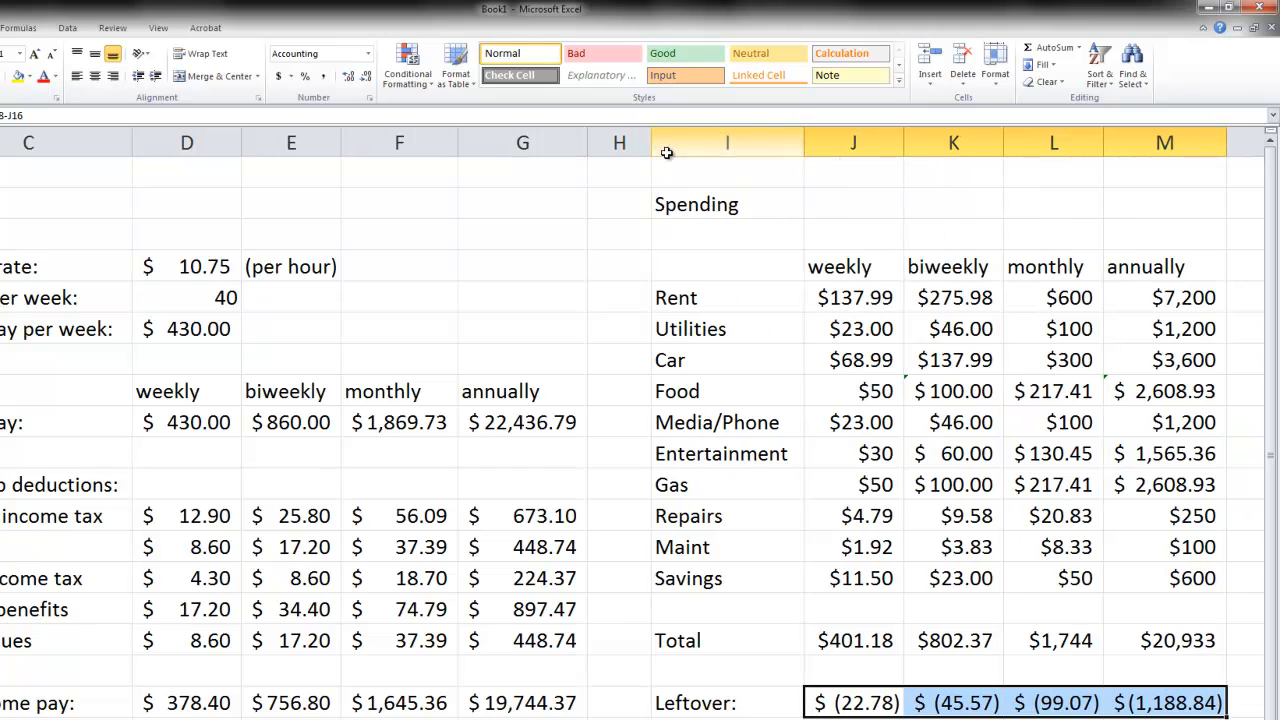
pyautogui.click(1182, 719)
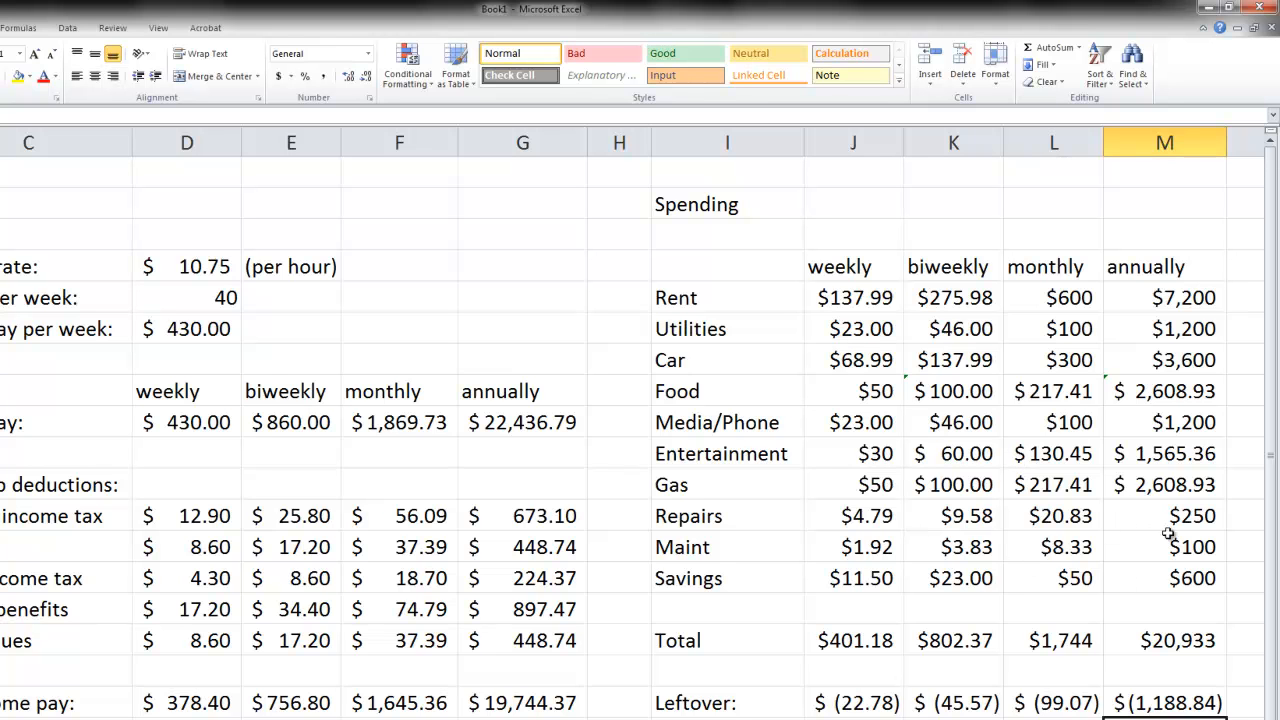
# - Reduce the spending by setting the monthly Rent in L5 to 500 and the weekly Entertainment in J10 to 25
pyautogui.click(1066, 302)
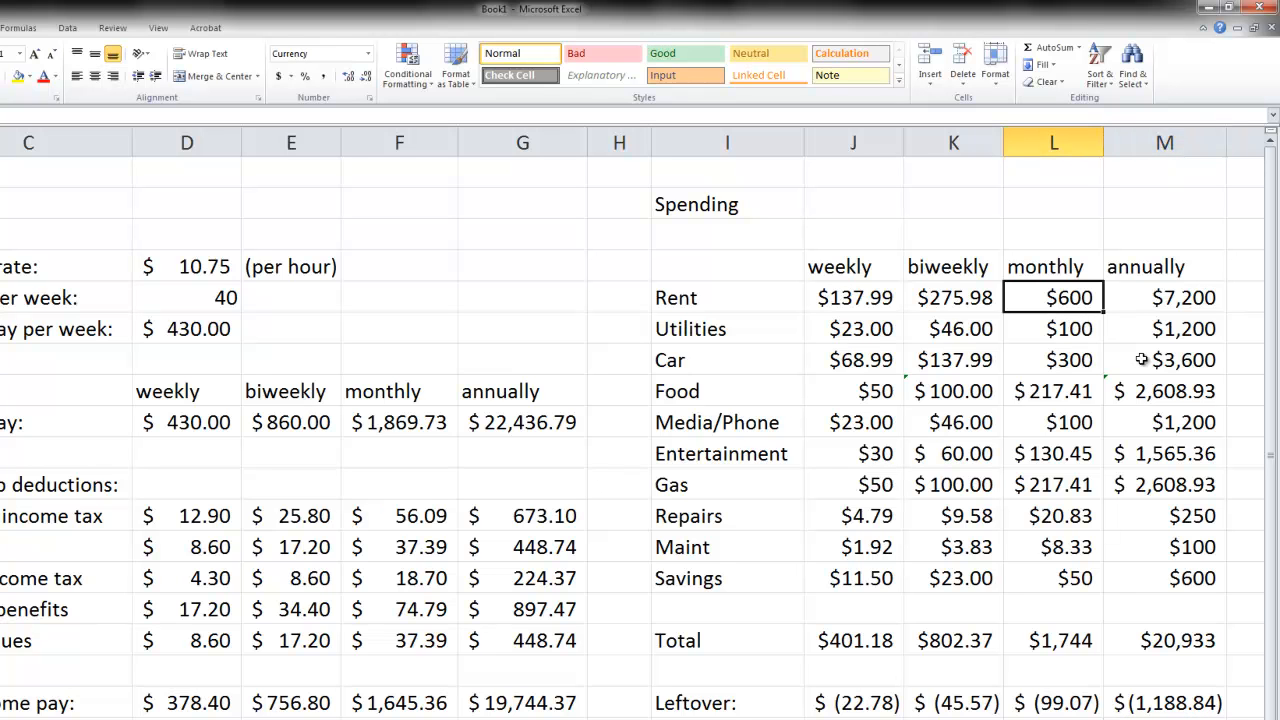
pyautogui.write('500')
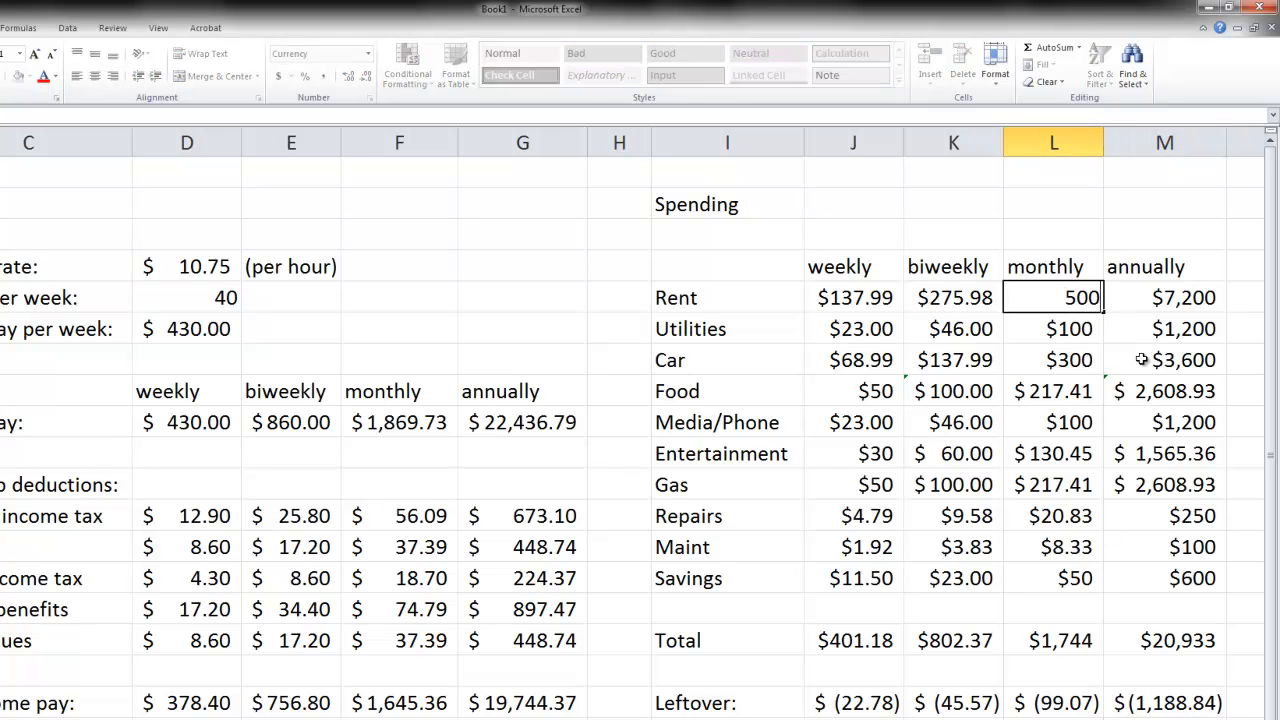
pyautogui.press('Return')
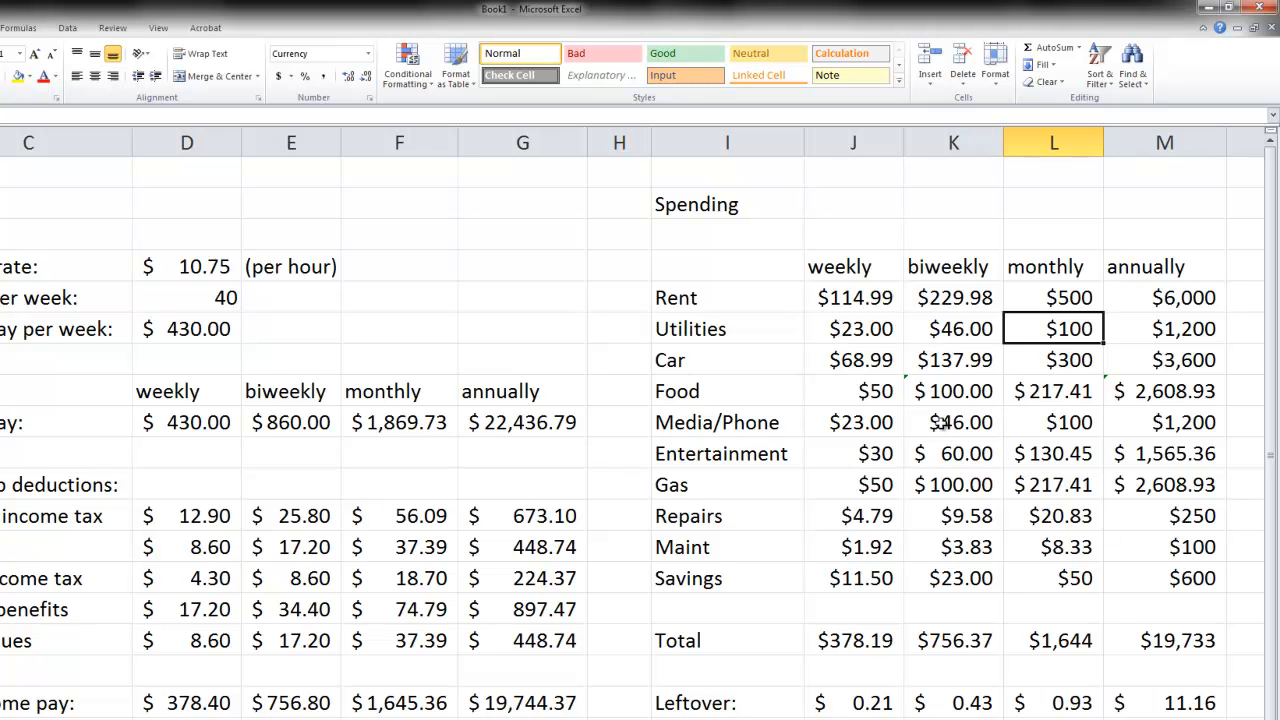
pyautogui.click(871, 454)
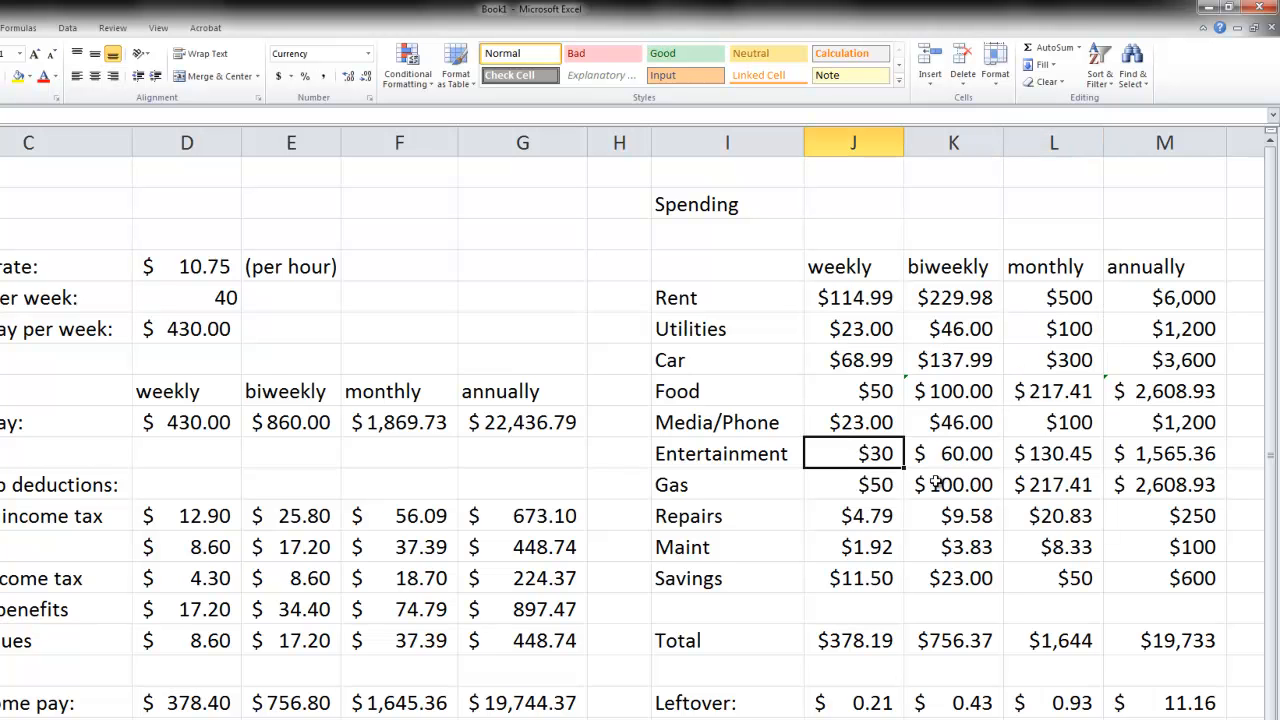
pyautogui.write('25')
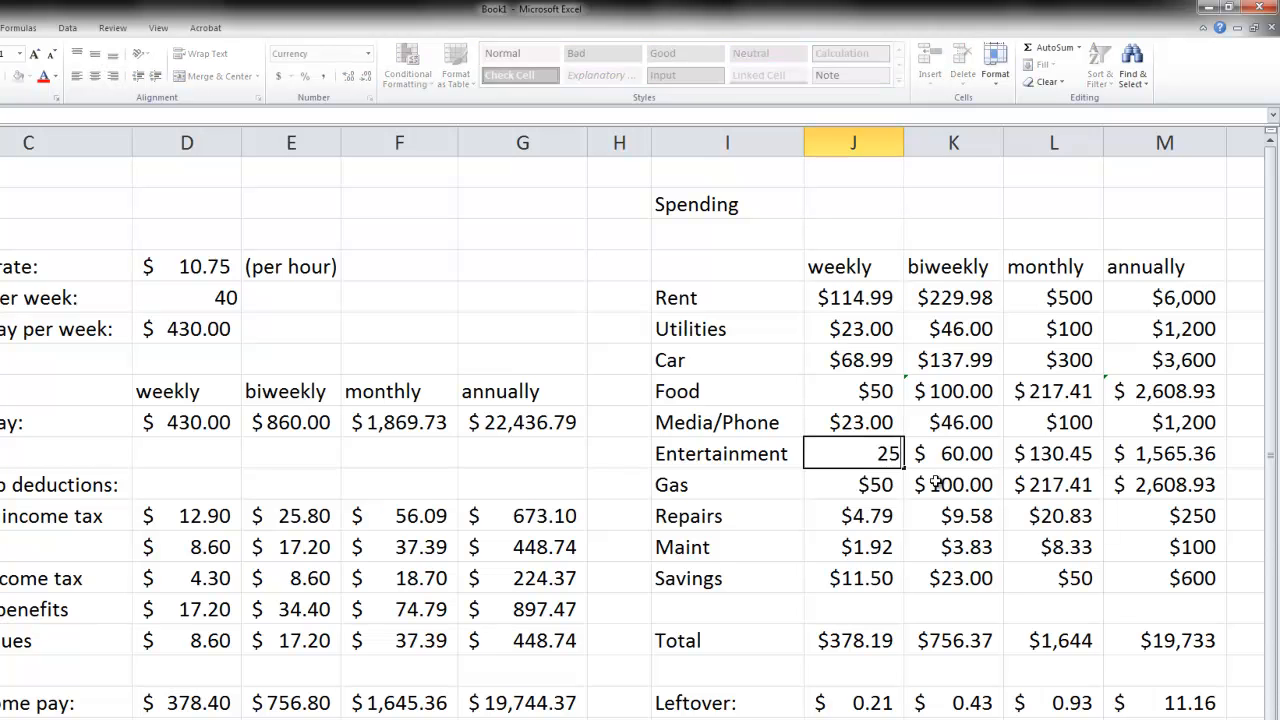
pyautogui.press('Return')
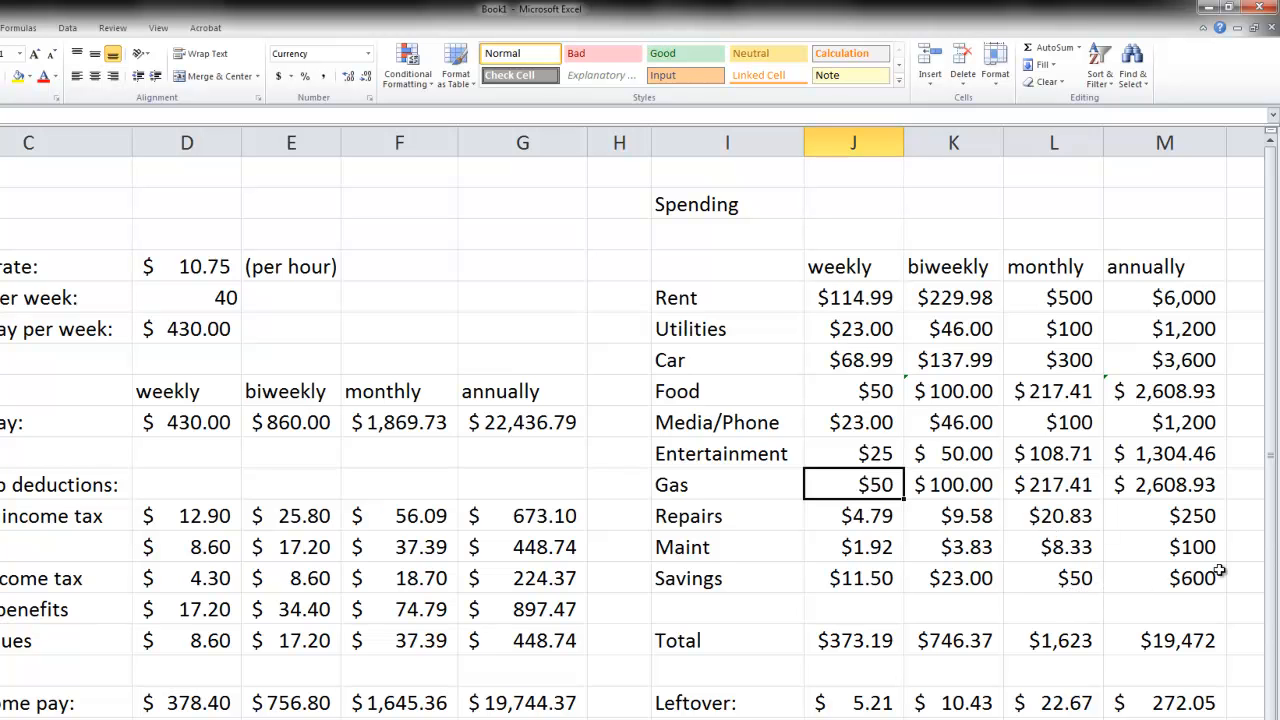
# - Apply the Accounting number format to all spending, total and leftover amounts in J5:M18
pyautogui.moveTo(880, 300); pyautogui.dragTo(1163, 708)
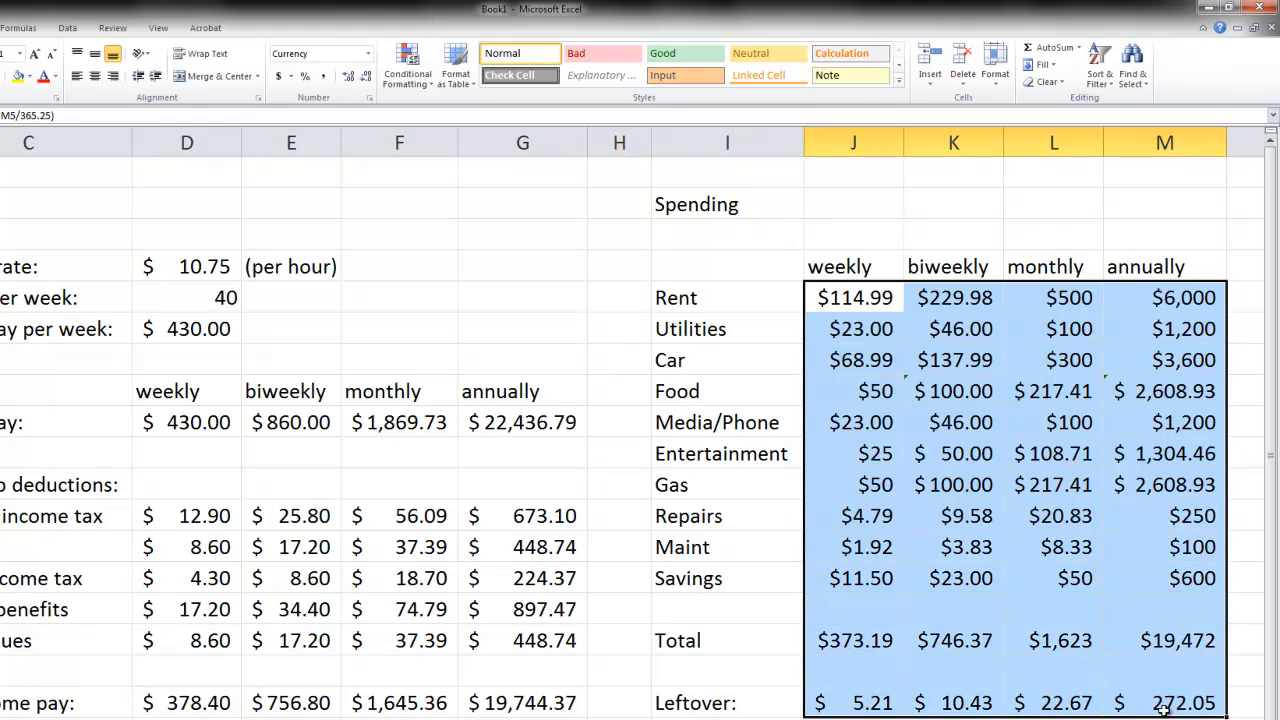
pyautogui.click(278, 77)
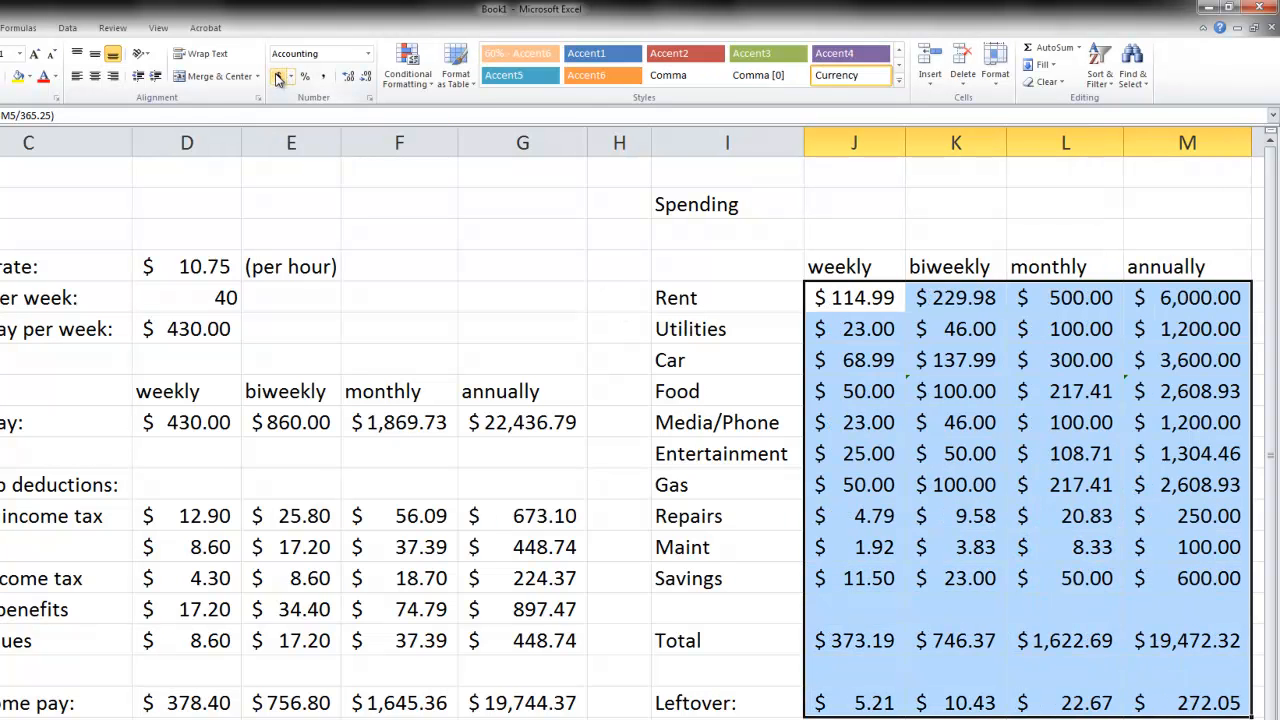
pyautogui.click(990, 576)
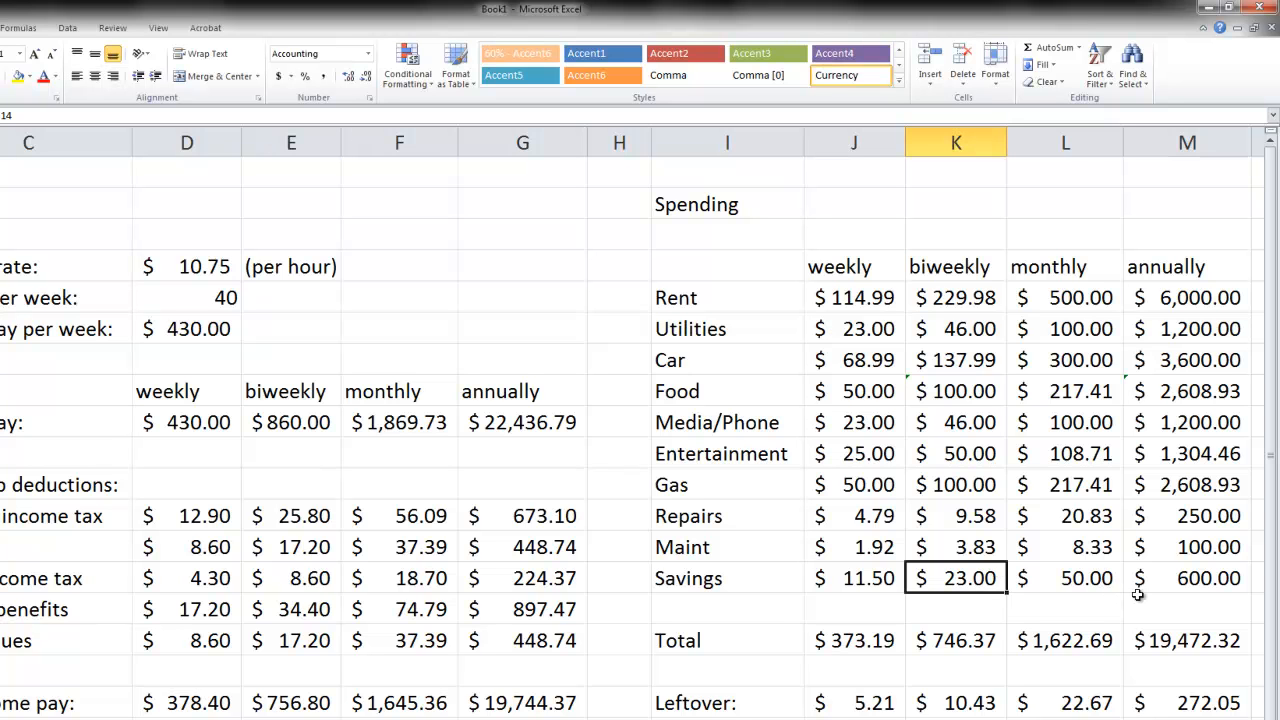
# - Decrease the amounts in J5:M18 to zero decimal places
pyautogui.moveTo(888, 306); pyautogui.dragTo(1172, 697)
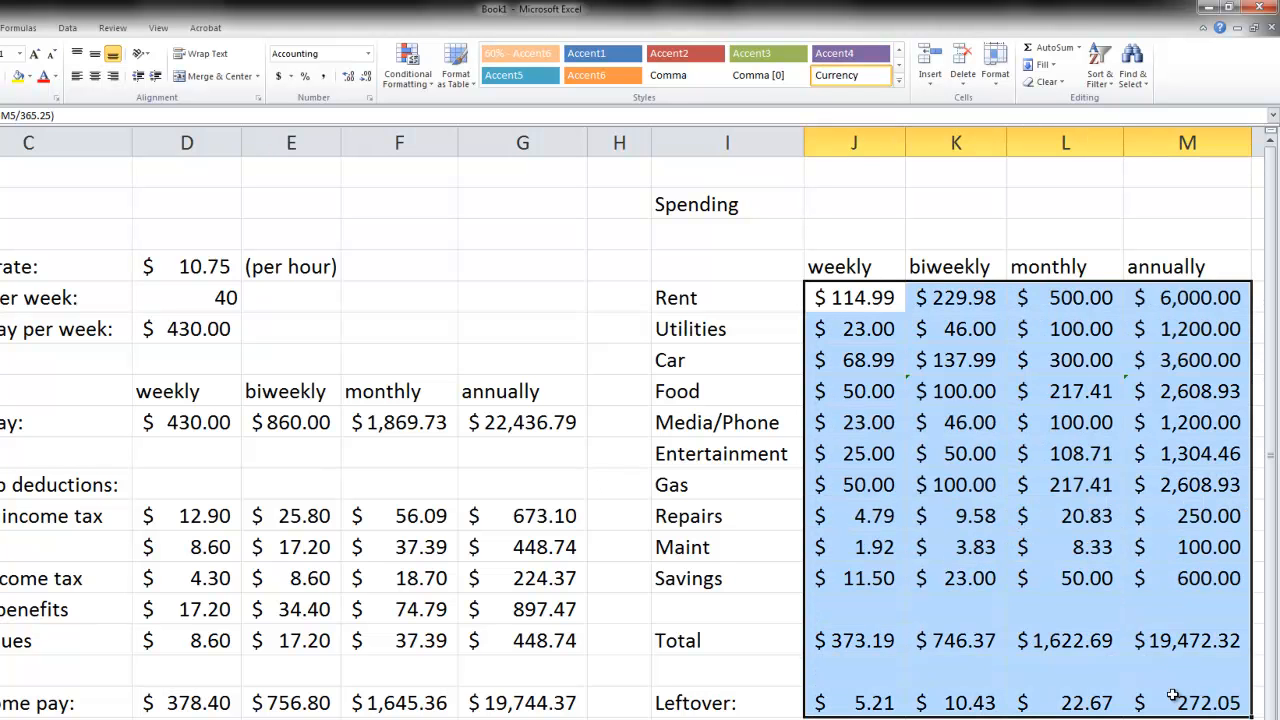
pyautogui.click(366, 78)
pyautogui.click(366, 78)
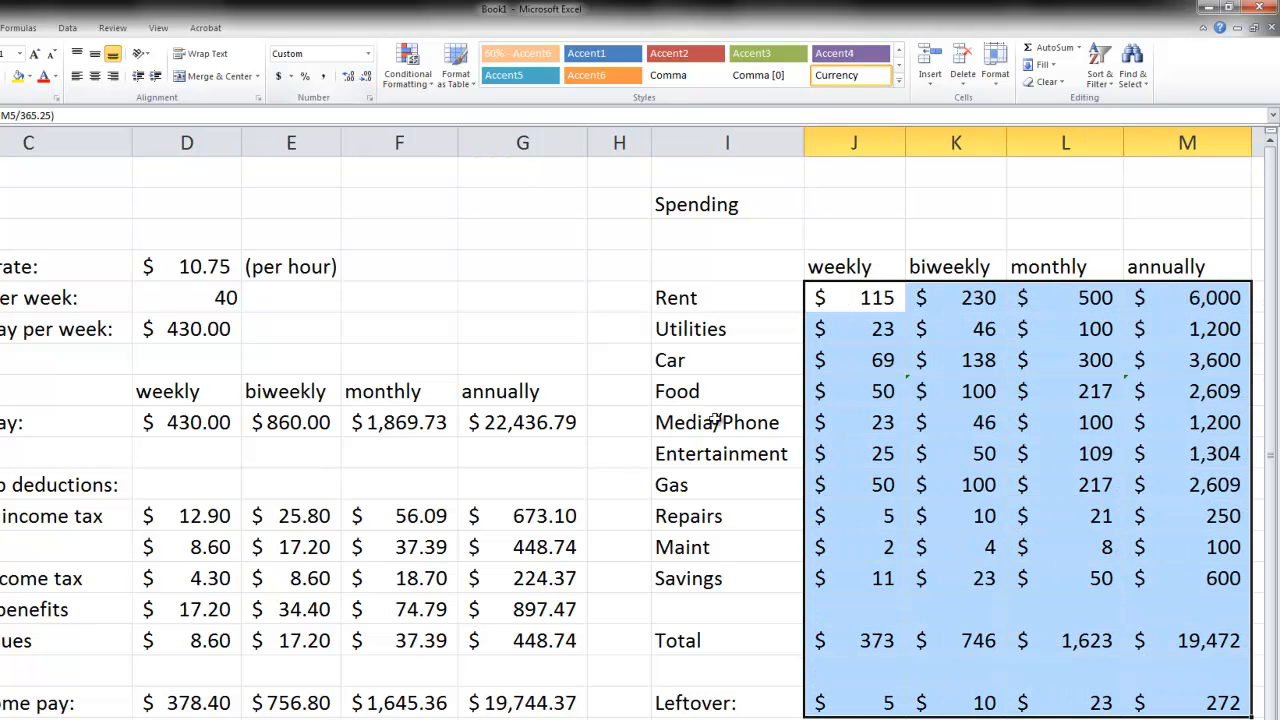
pyautogui.click(993, 576)
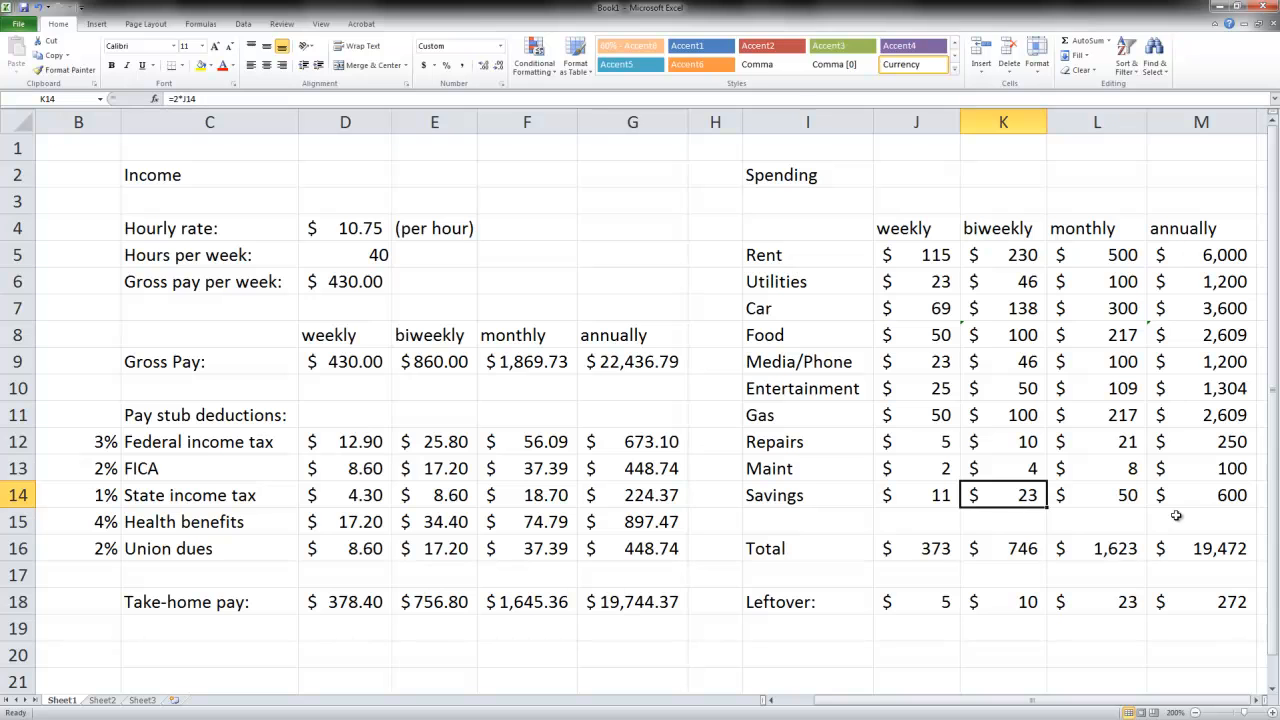
# - Restore two decimal places for the amounts in J5:M18
pyautogui.moveTo(914, 256); pyautogui.dragTo(1171, 583)
pyautogui.click(483, 65)
pyautogui.click(483, 65)
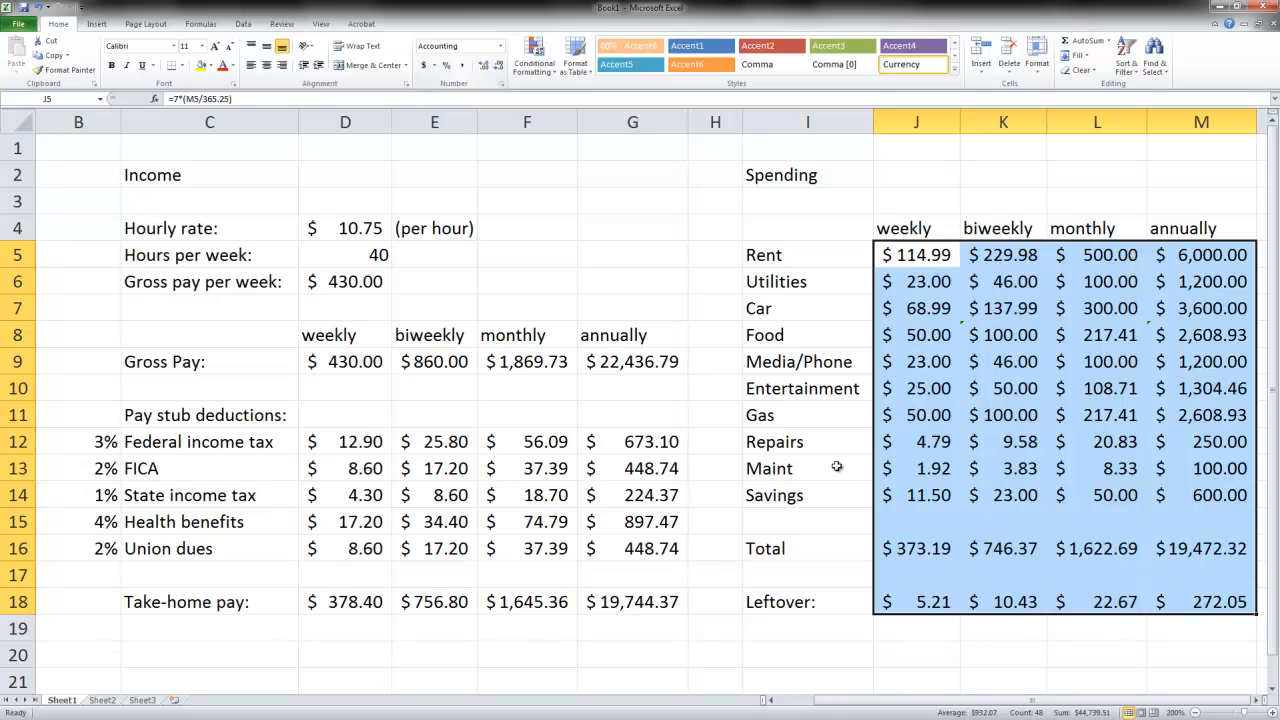
pyautogui.click(968, 503)
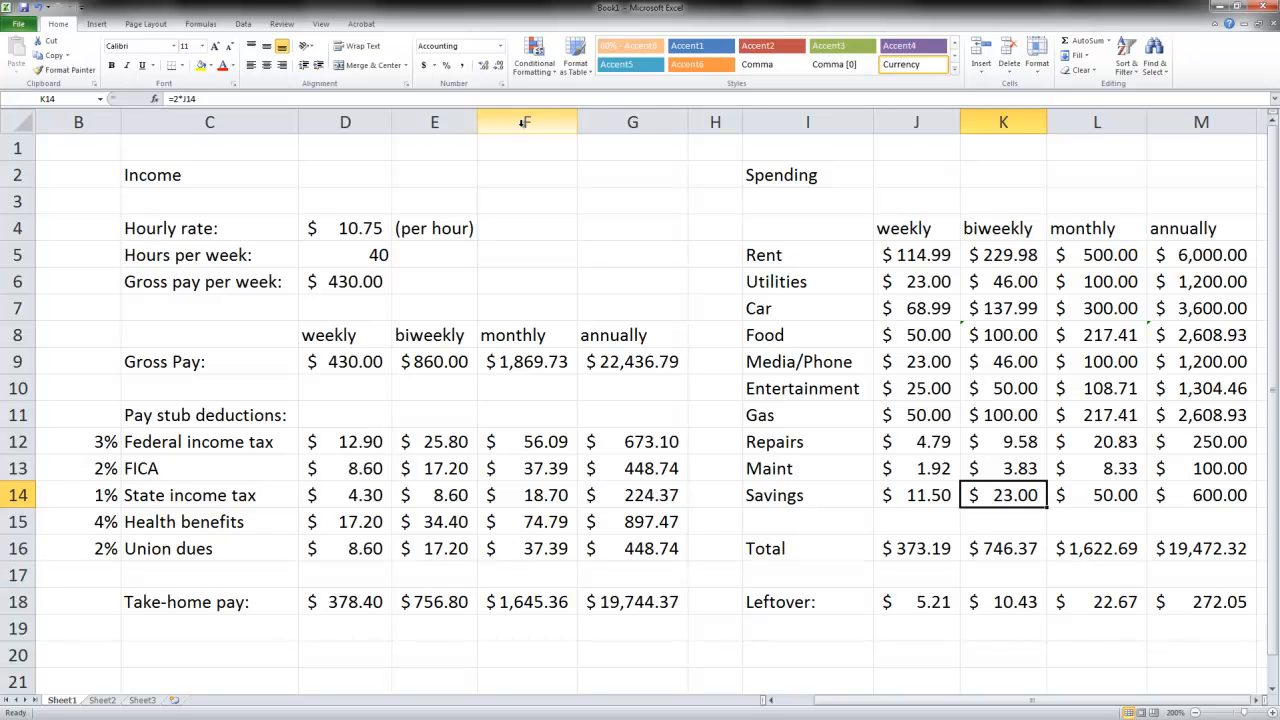
# - Insert a new row 17 below Union dues and enter a 3% deduction in B17 labelled 401(k) in C17
pyautogui.rightClick(17, 577)
pyautogui.click(50, 472)
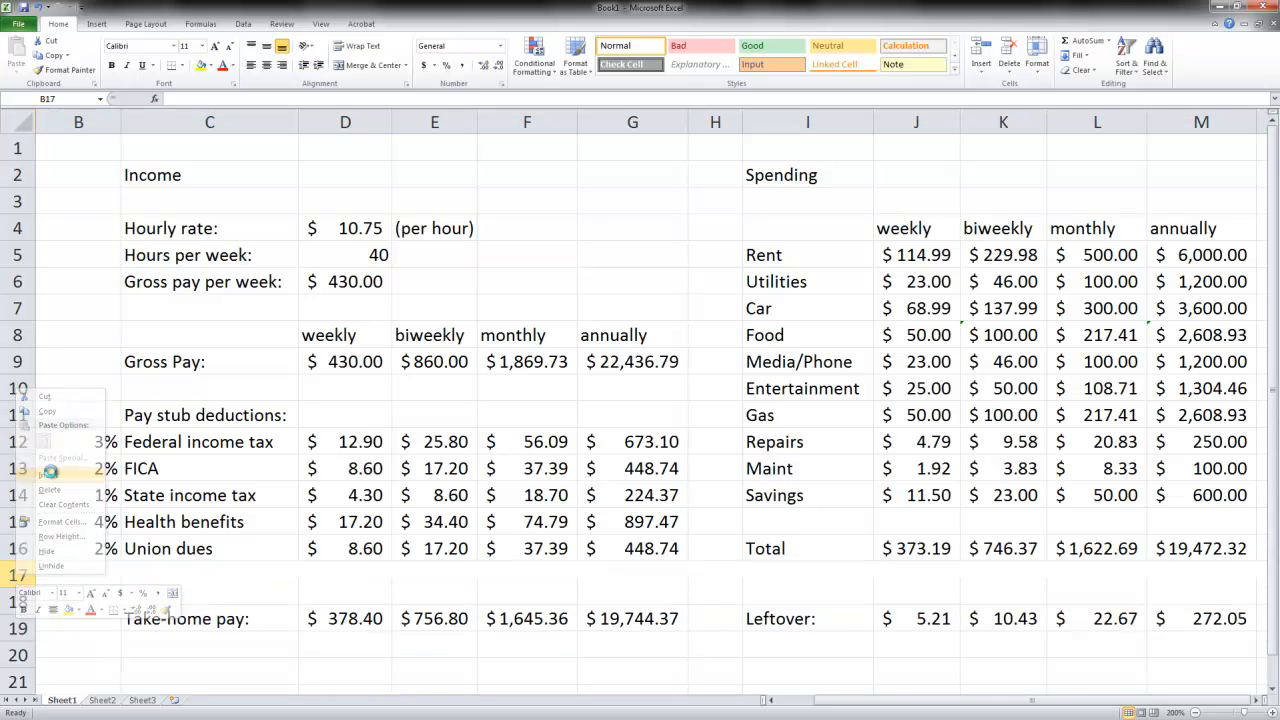
pyautogui.click(123, 575)
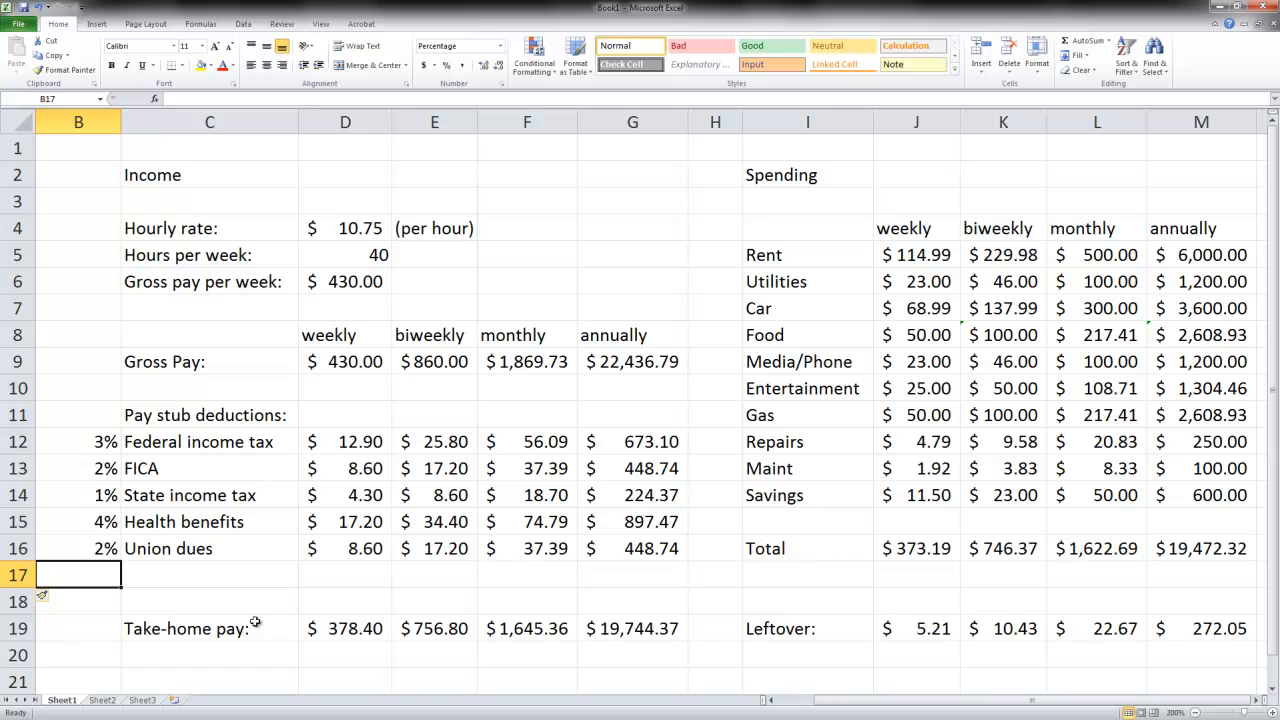
pyautogui.write('3%')
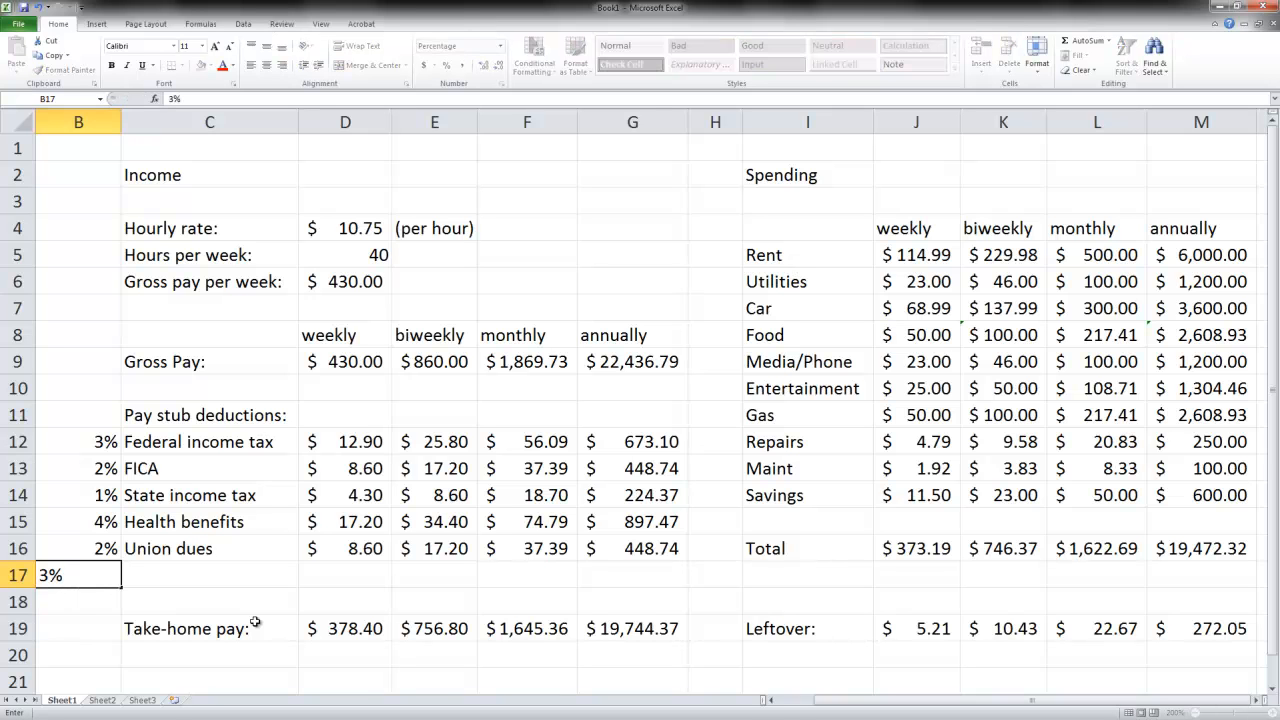
pyautogui.press('Tab')
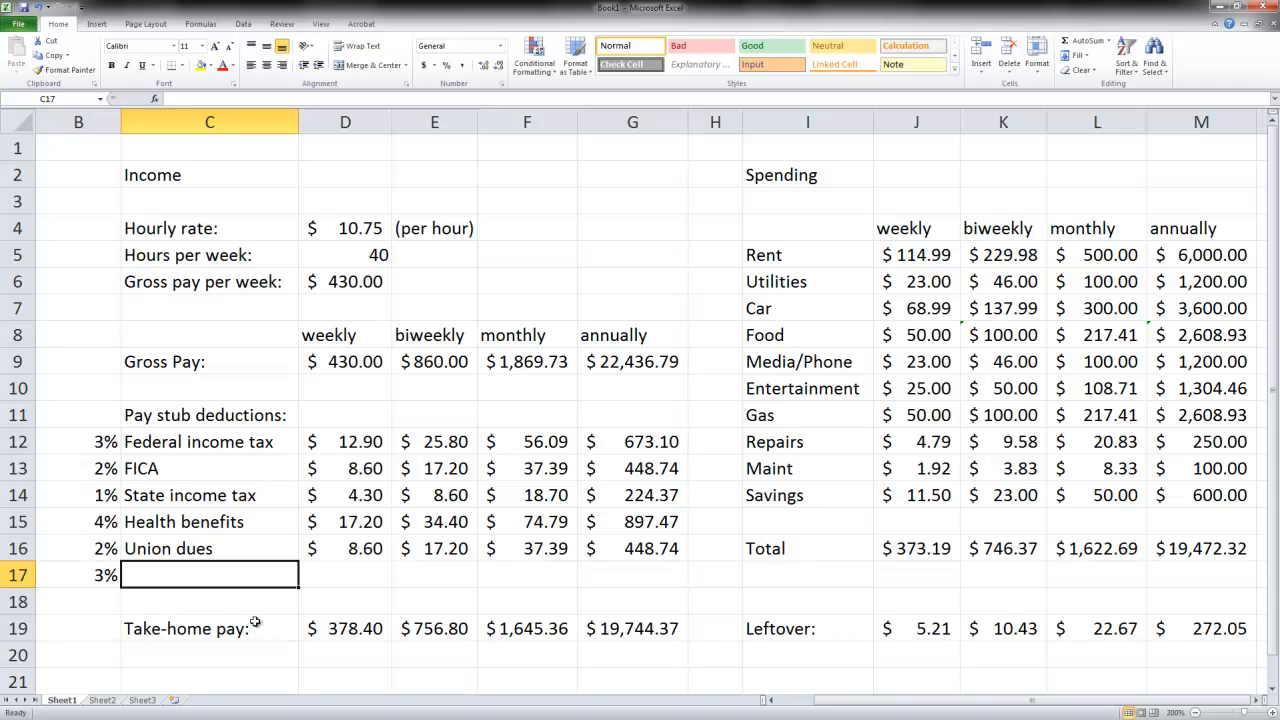
pyautogui.write('401(k')
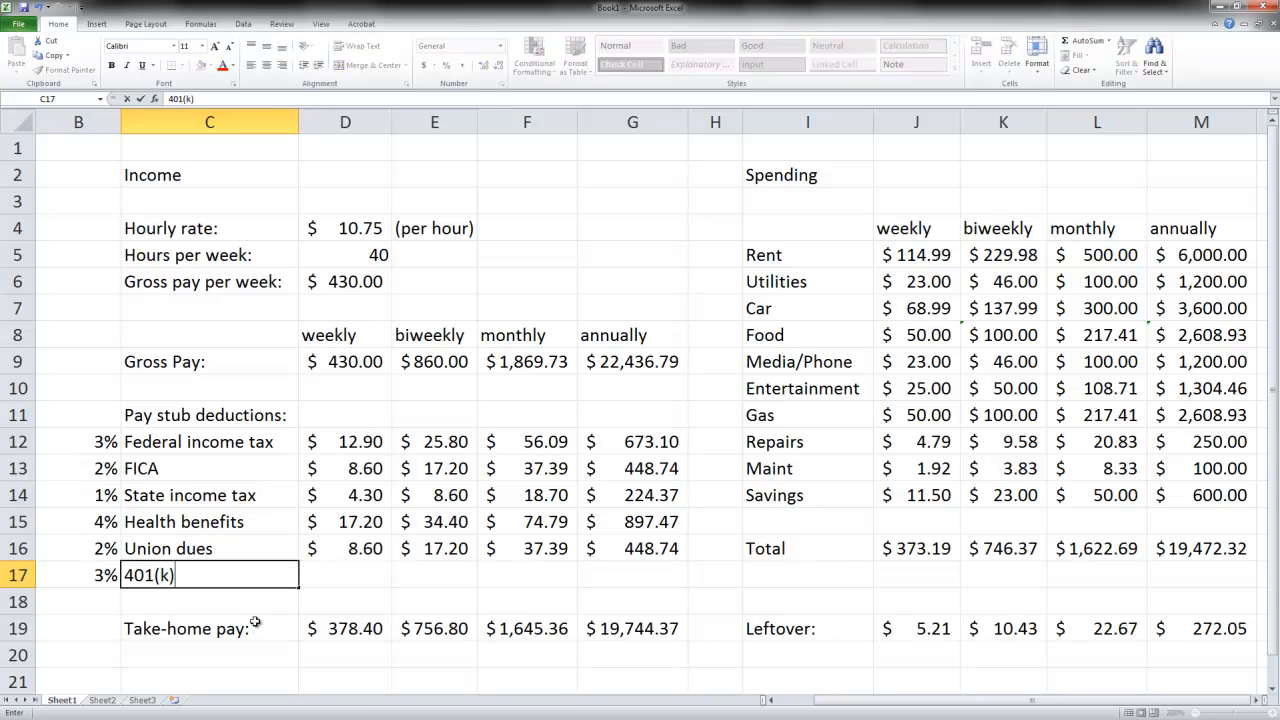
pyautogui.press('Tab')
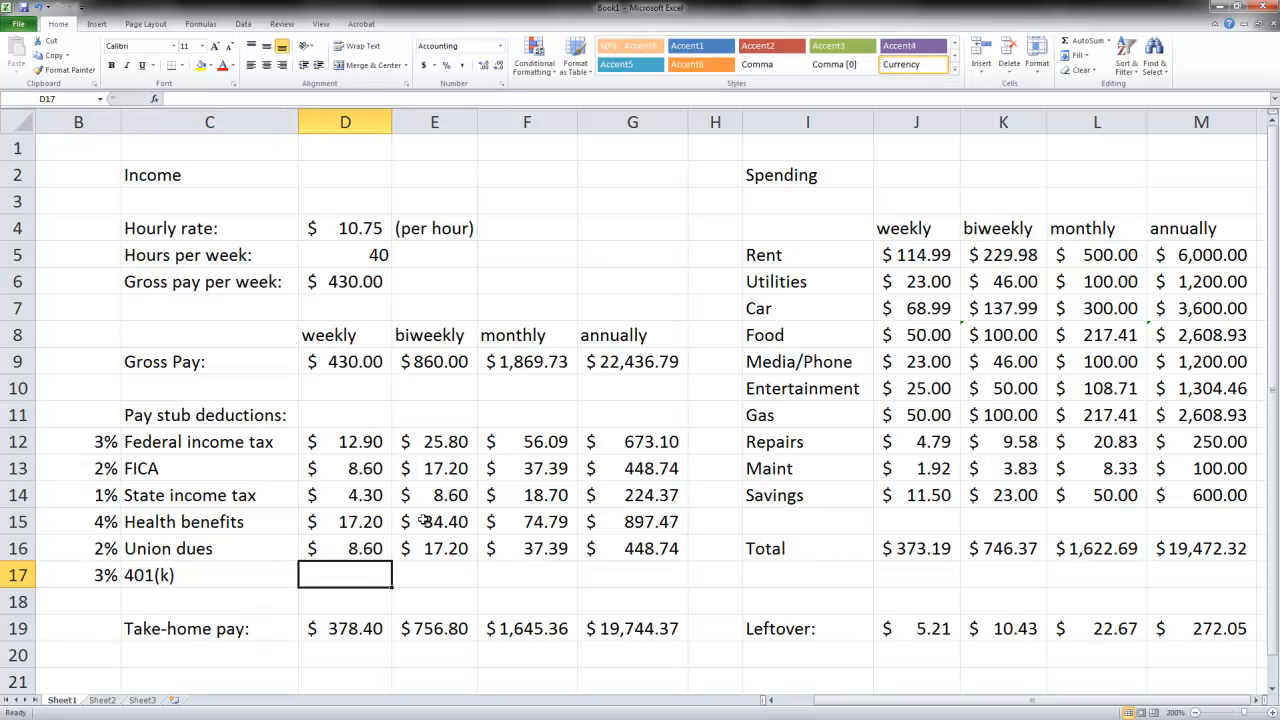
# - Fill the Union dues formulas in D16:G16 down into the 401(k) row for all four pay periods
pyautogui.click(366, 550)
pyautogui.moveTo(422, 549); pyautogui.dragTo(693, 593)
pyautogui.click(444, 568)
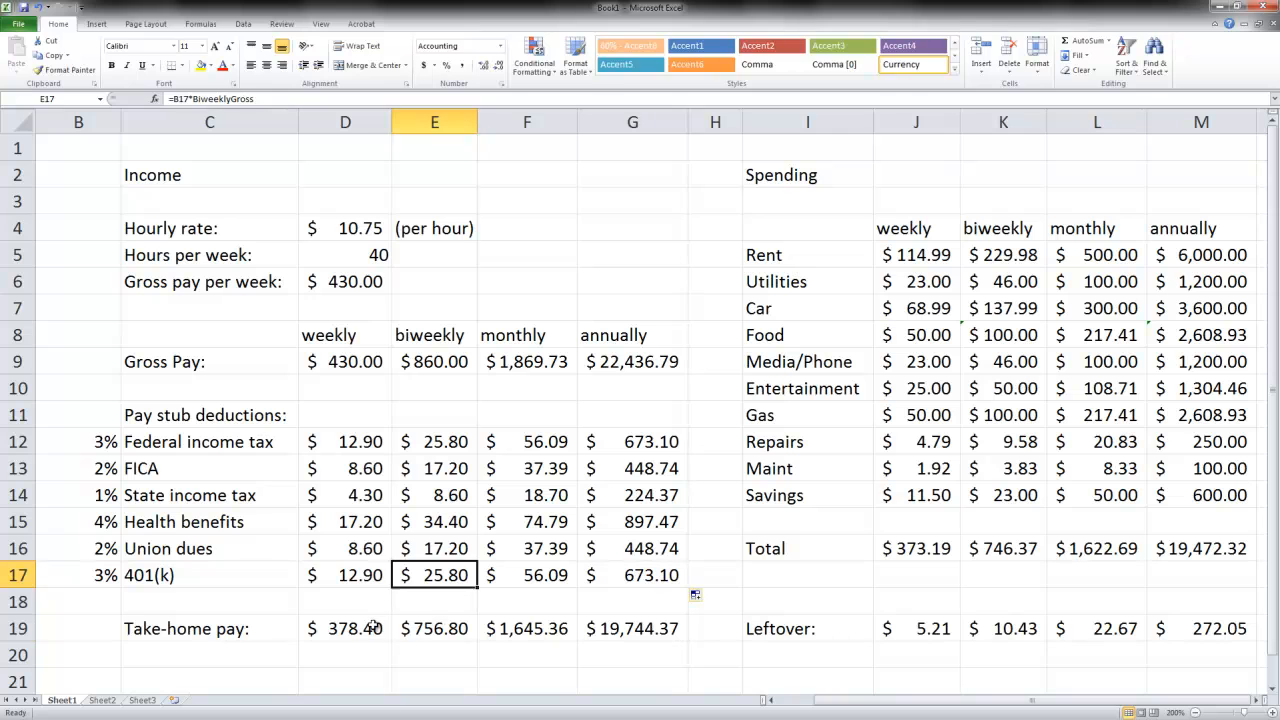
# - Change the weekly take-home pay formula in D19 to =D9-SUM(D12:D18) and fill it across to G19
pyautogui.click(375, 625)
pyautogui.click(216, 98)
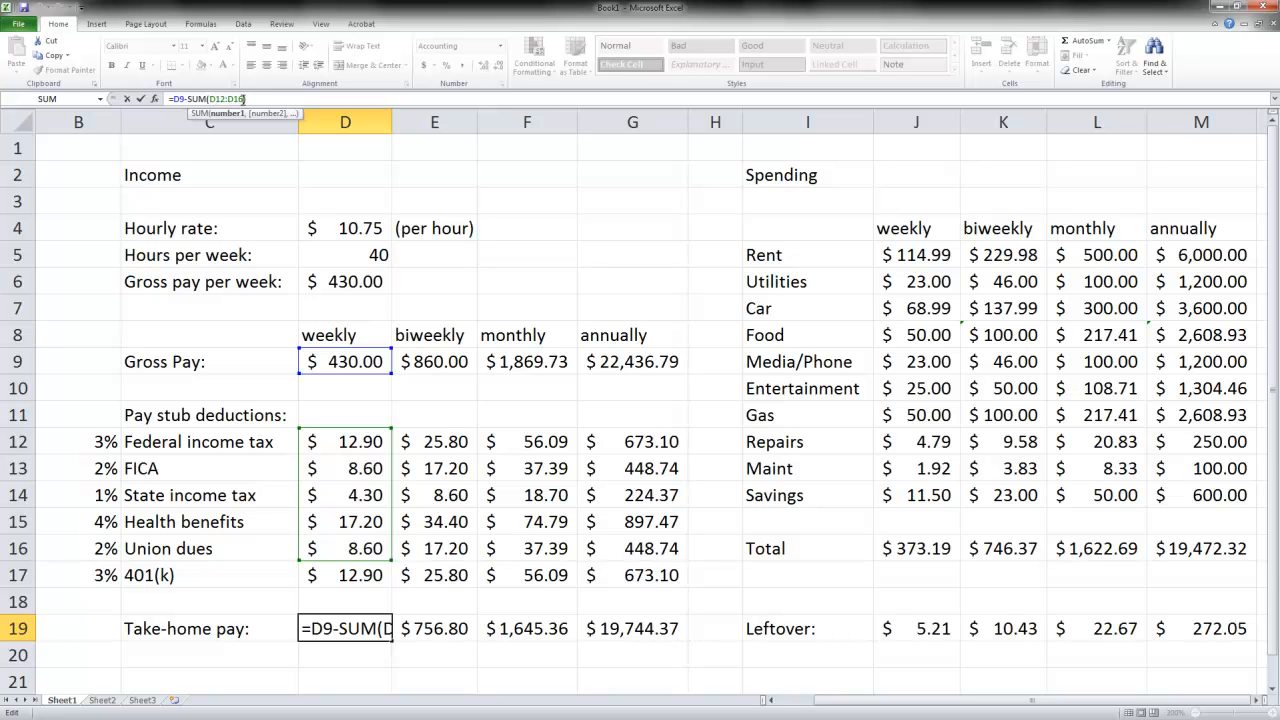
pyautogui.doubleClick(234, 99)
pyautogui.click(352, 599)
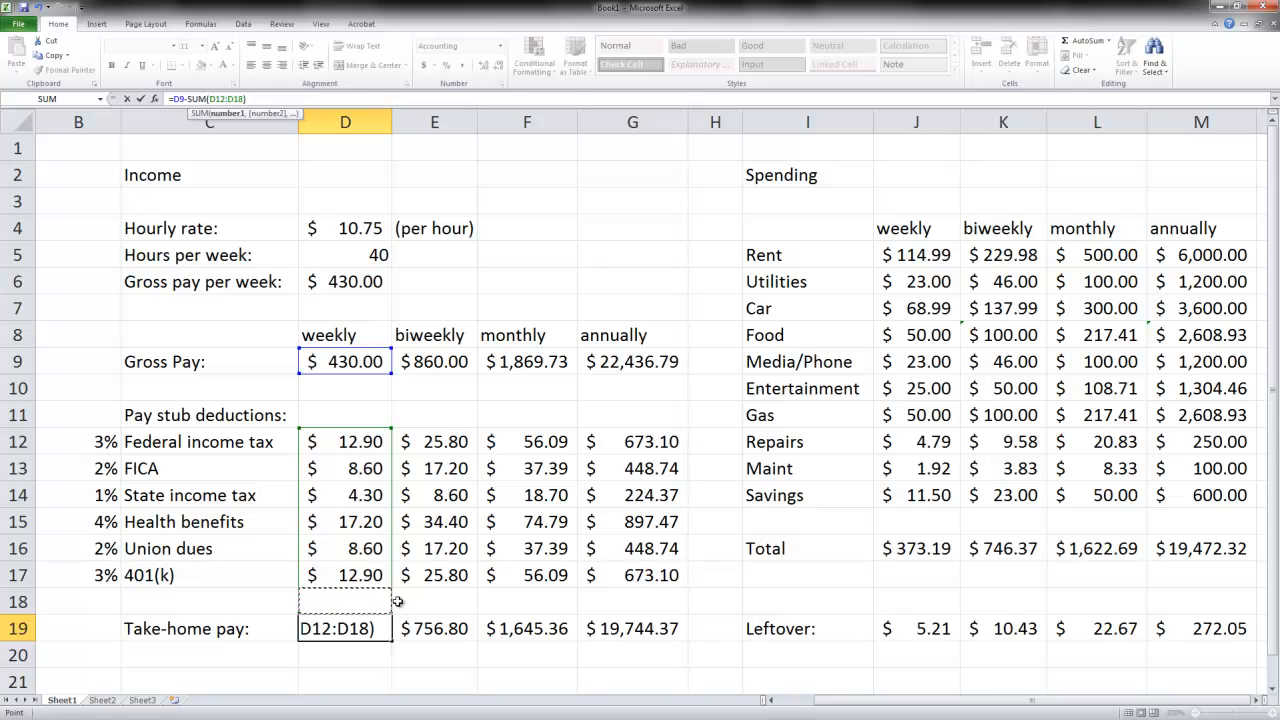
pyautogui.press('Return')
pyautogui.click(369, 628)
pyautogui.moveTo(392, 642); pyautogui.dragTo(631, 634)
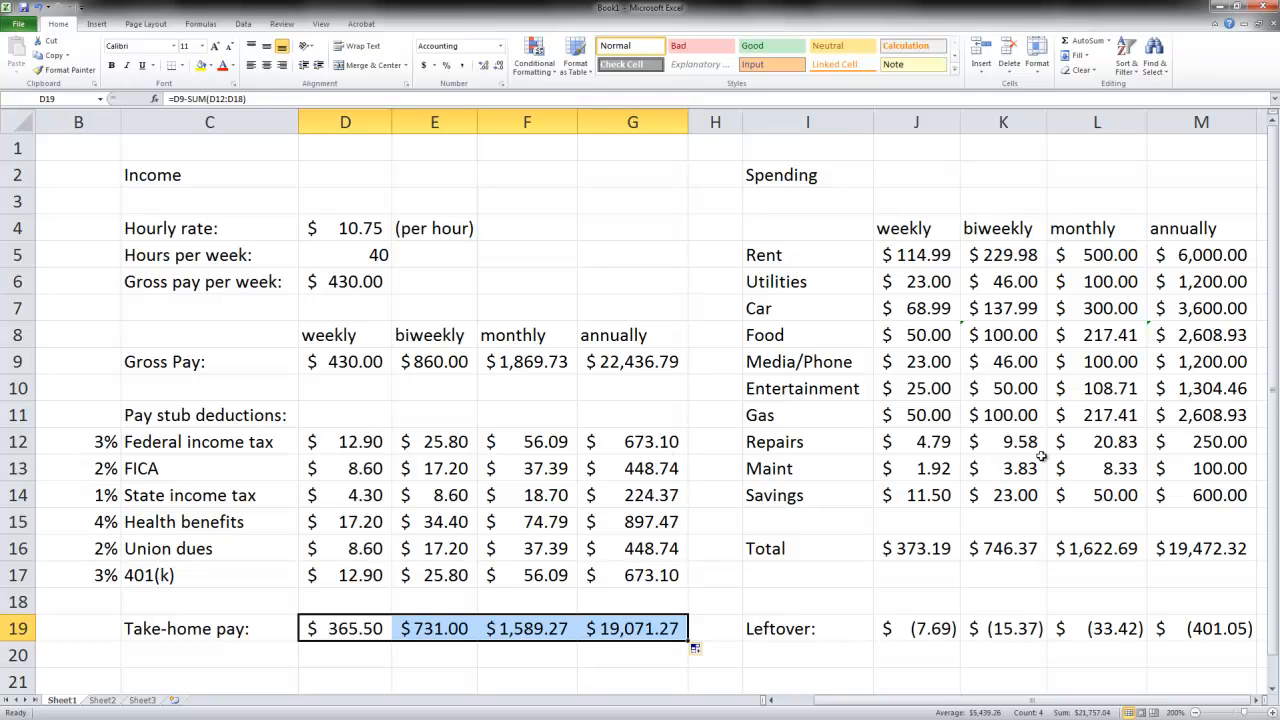
# - Test the budget with an hourly rate of 12 in D4, followed by a rate of 11
pyautogui.click(370, 229)
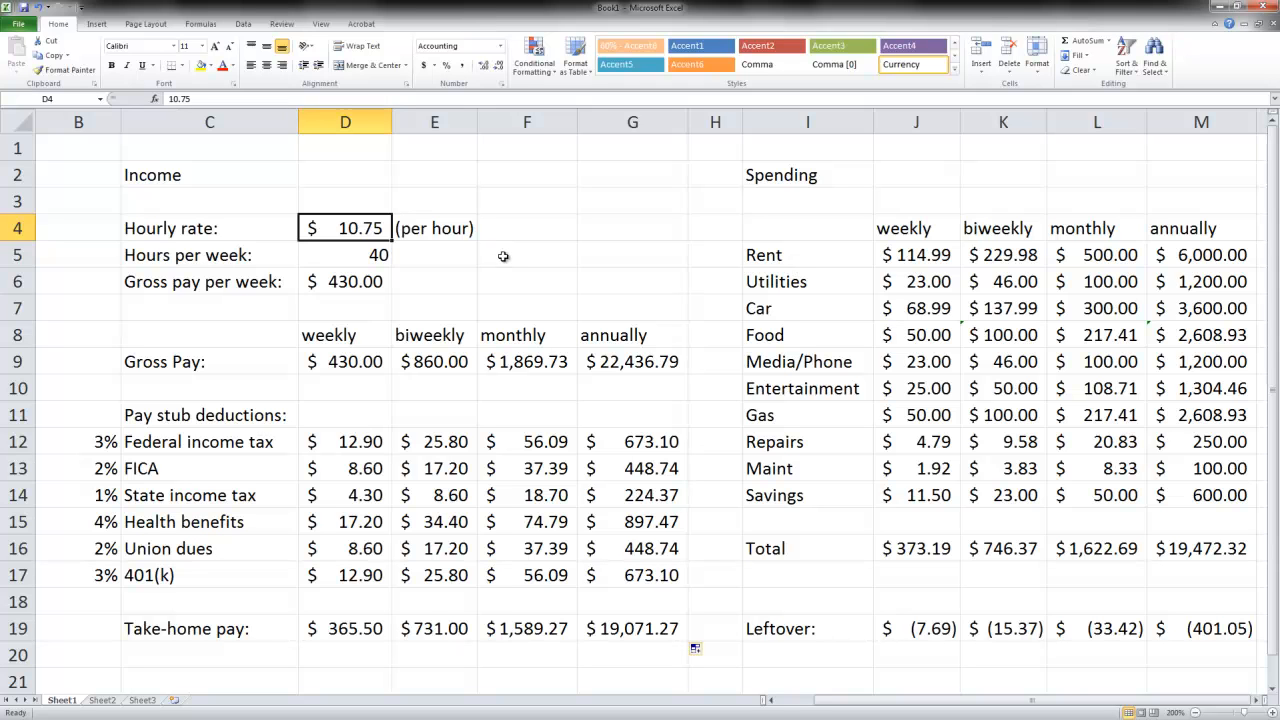
pyautogui.write('12')
pyautogui.press('Return')
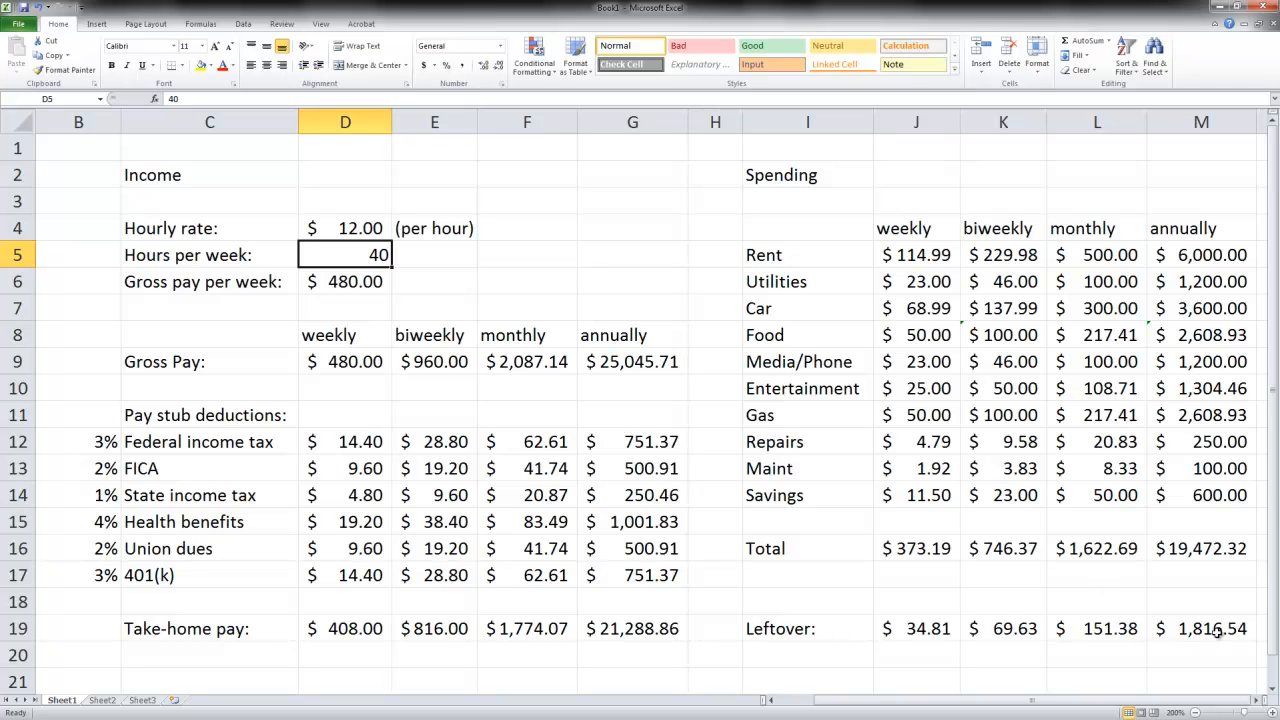
pyautogui.click(349, 229)
pyautogui.write('11')
pyautogui.press('Return')
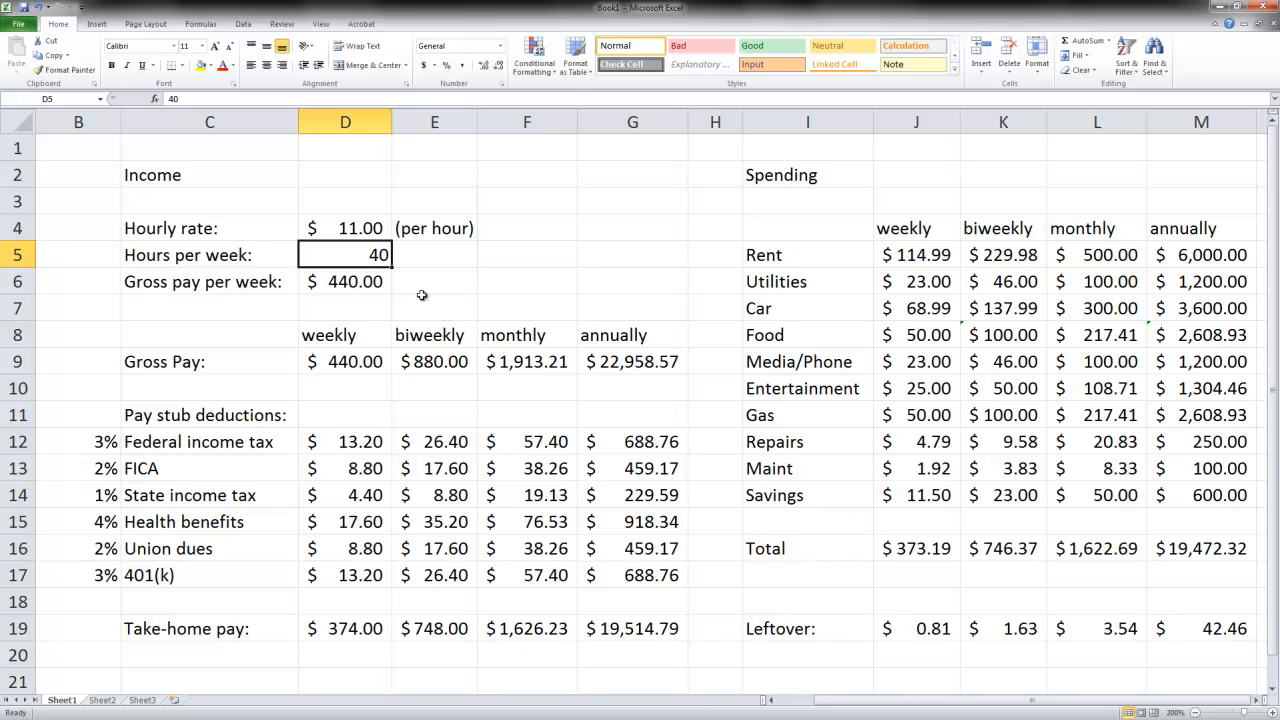
# - Set the hourly rate in D4 to 12
pyautogui.click(354, 229)
pyautogui.write('12')
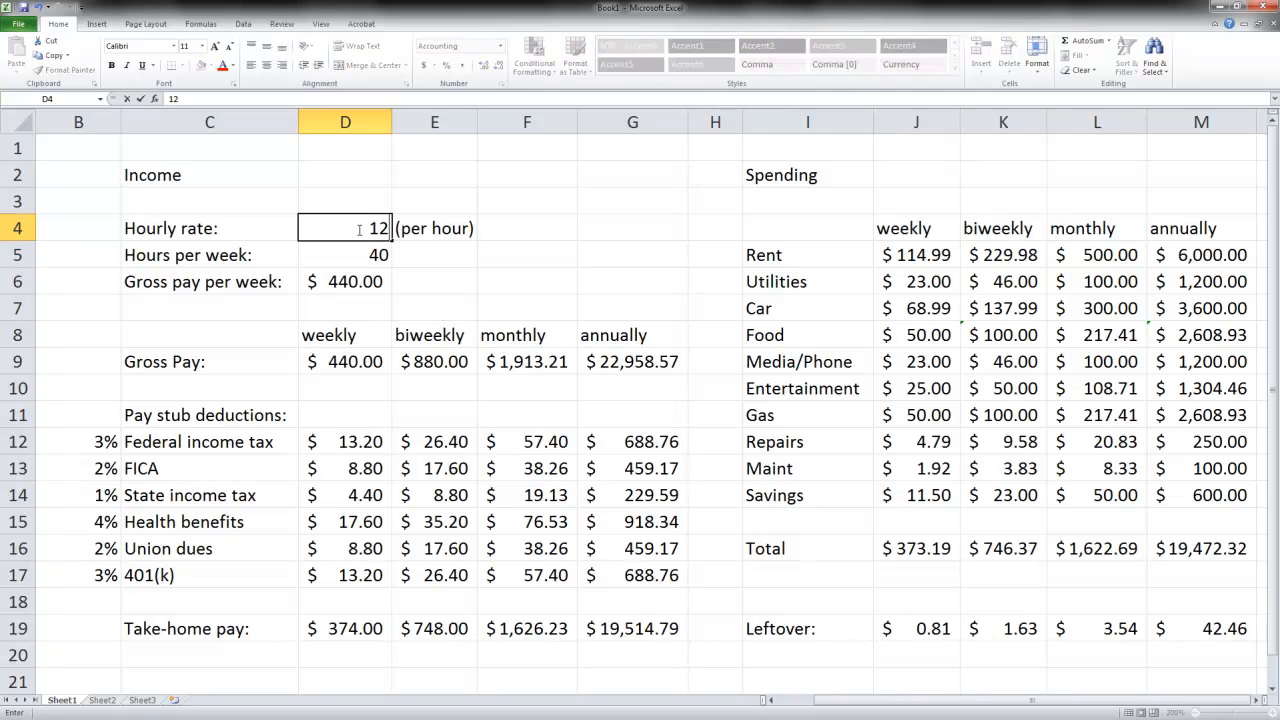
pyautogui.press('Return')
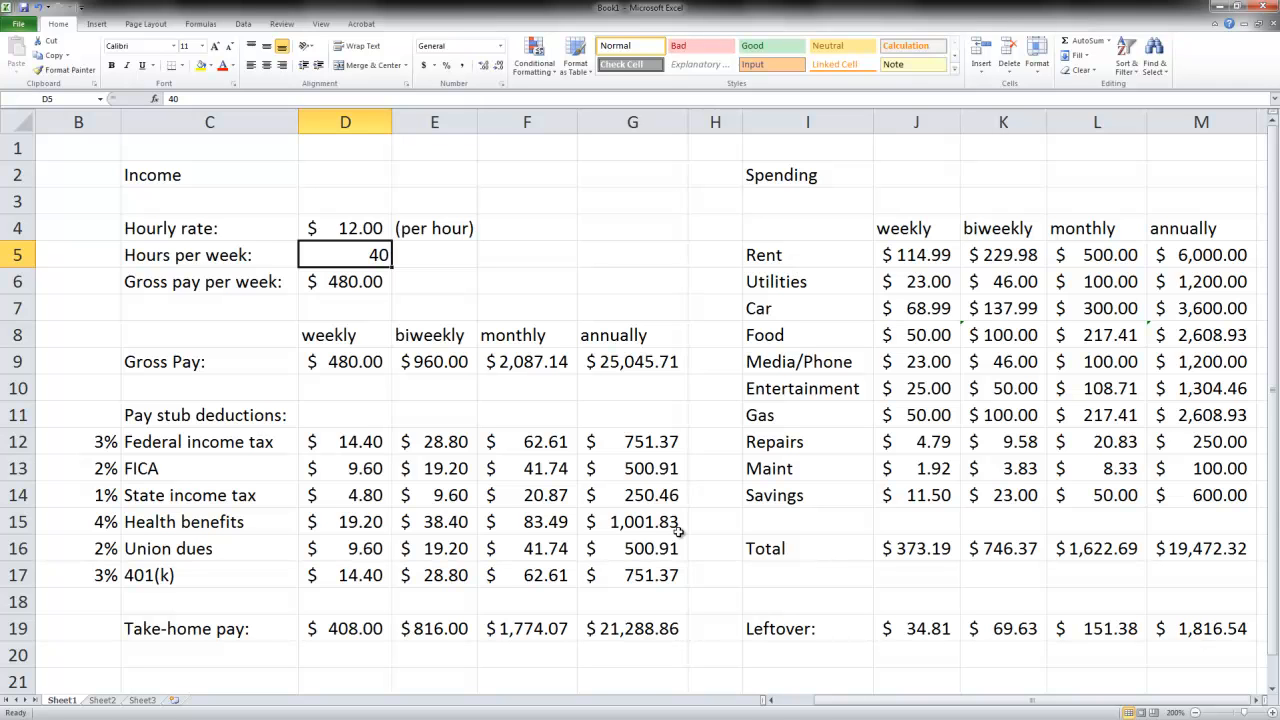
# - Examine the annual gross pay in G9 and the weekly rent and car amounts in the spending table
pyautogui.click(628, 367)
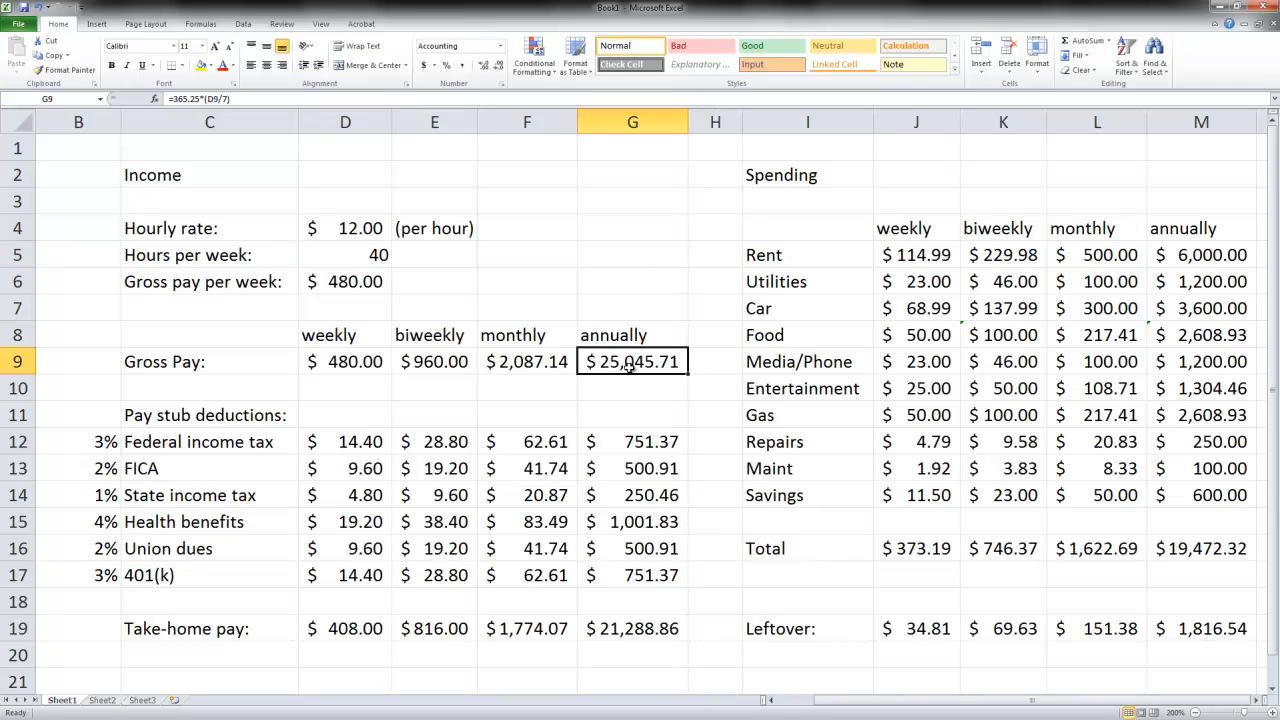
pyautogui.click(639, 225)
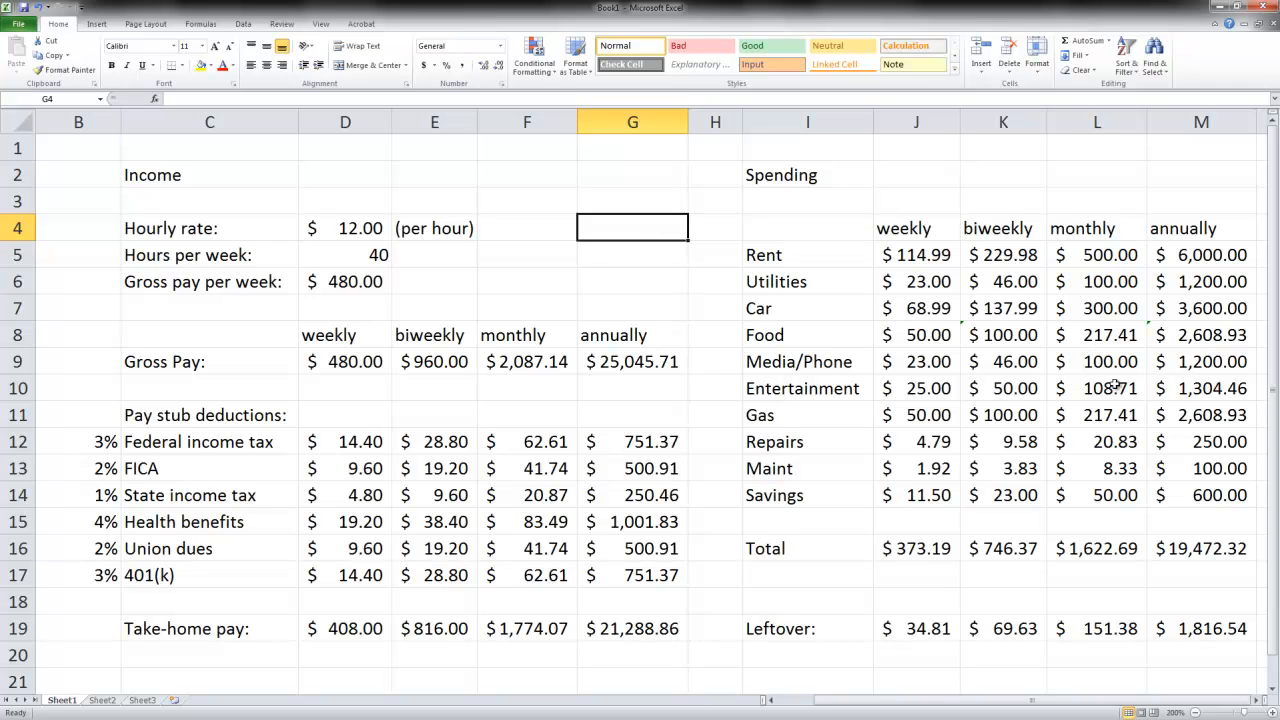
pyautogui.click(932, 255)
pyautogui.click(948, 306)
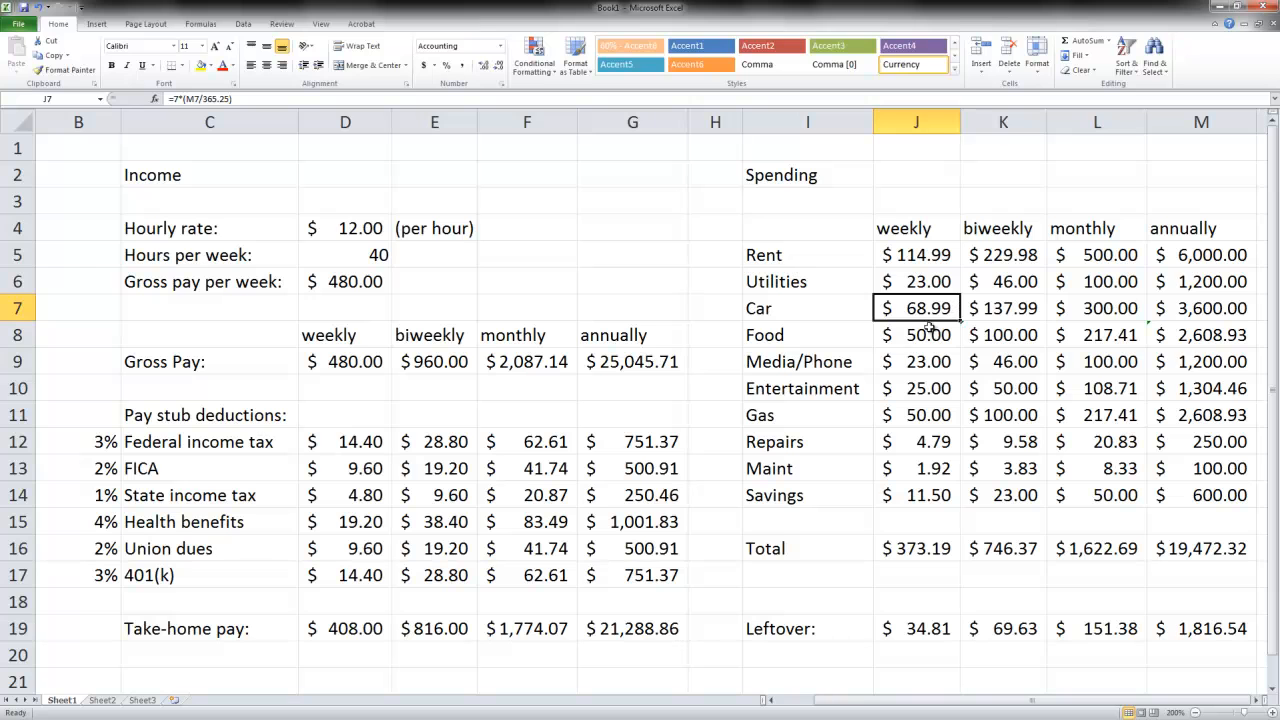
# - Review the income side: hourly rate and hours in D4:D5, gross pay in D9:G9, and deduction percentages in B12:B17
pyautogui.click(353, 228)
pyautogui.moveTo(353, 228); pyautogui.dragTo(350, 257)
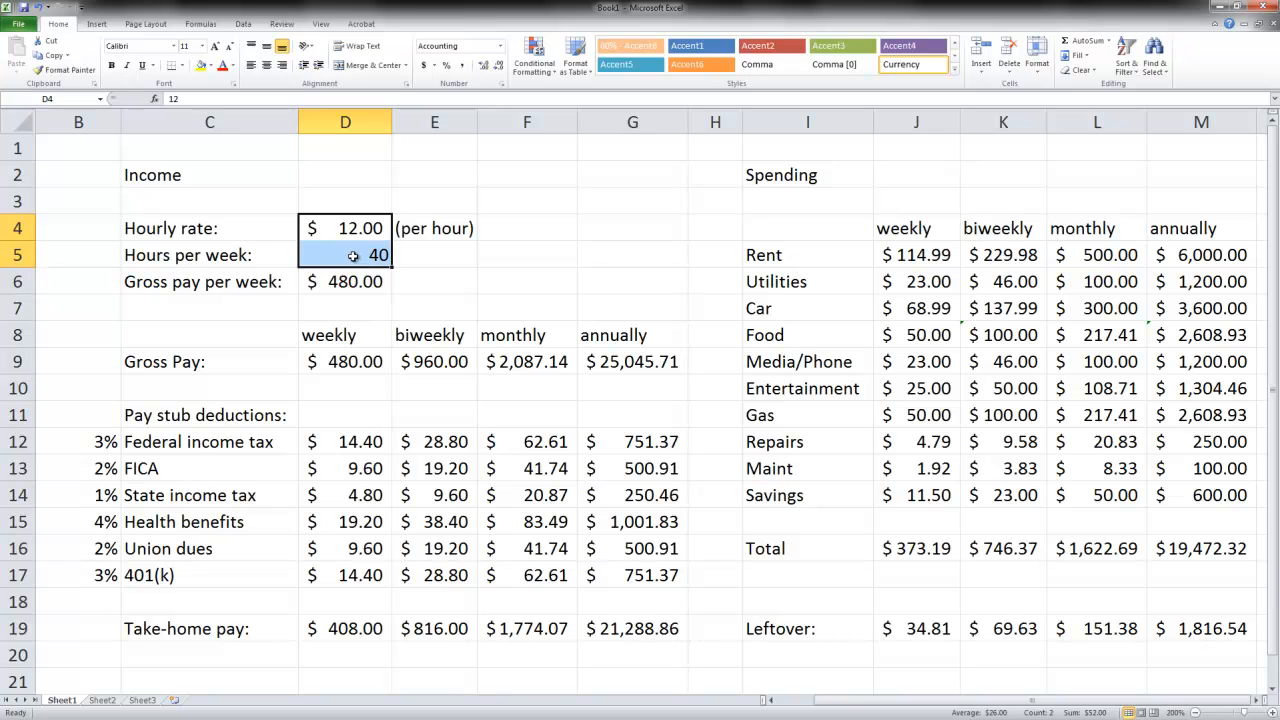
pyautogui.click(360, 230)
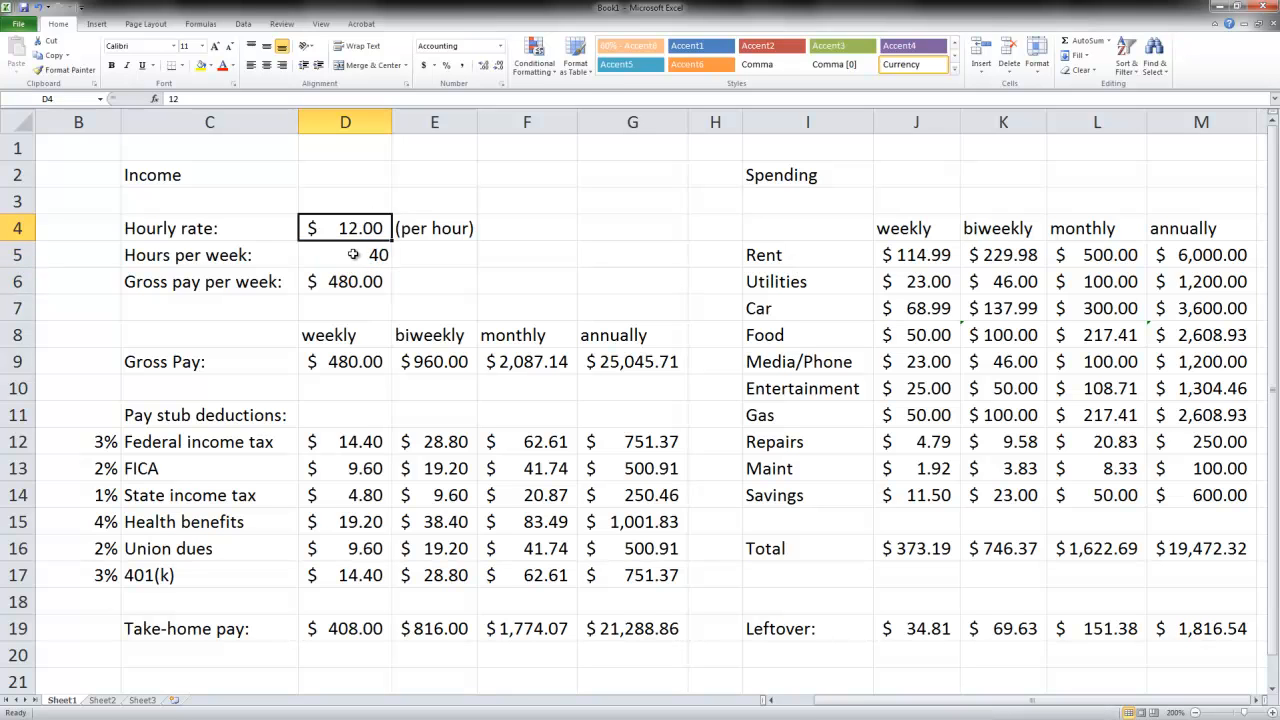
pyautogui.click(352, 255)
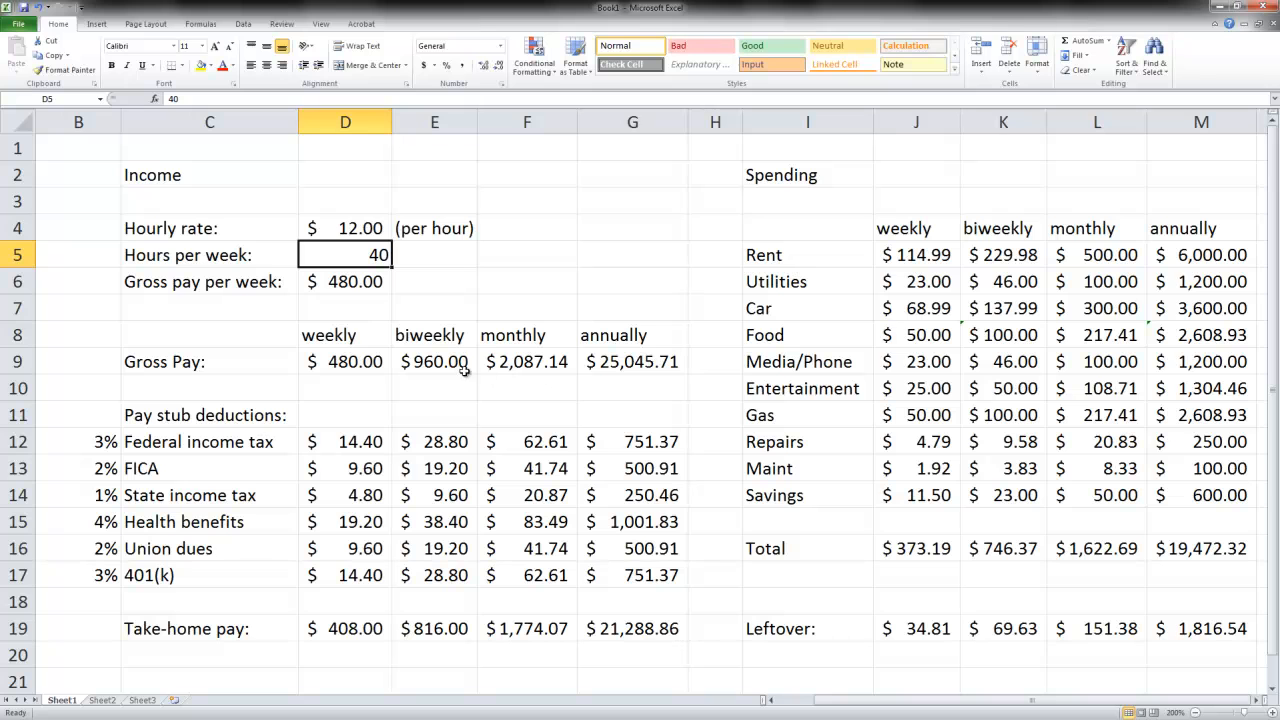
pyautogui.click(341, 358)
pyautogui.moveTo(341, 358); pyautogui.dragTo(618, 370)
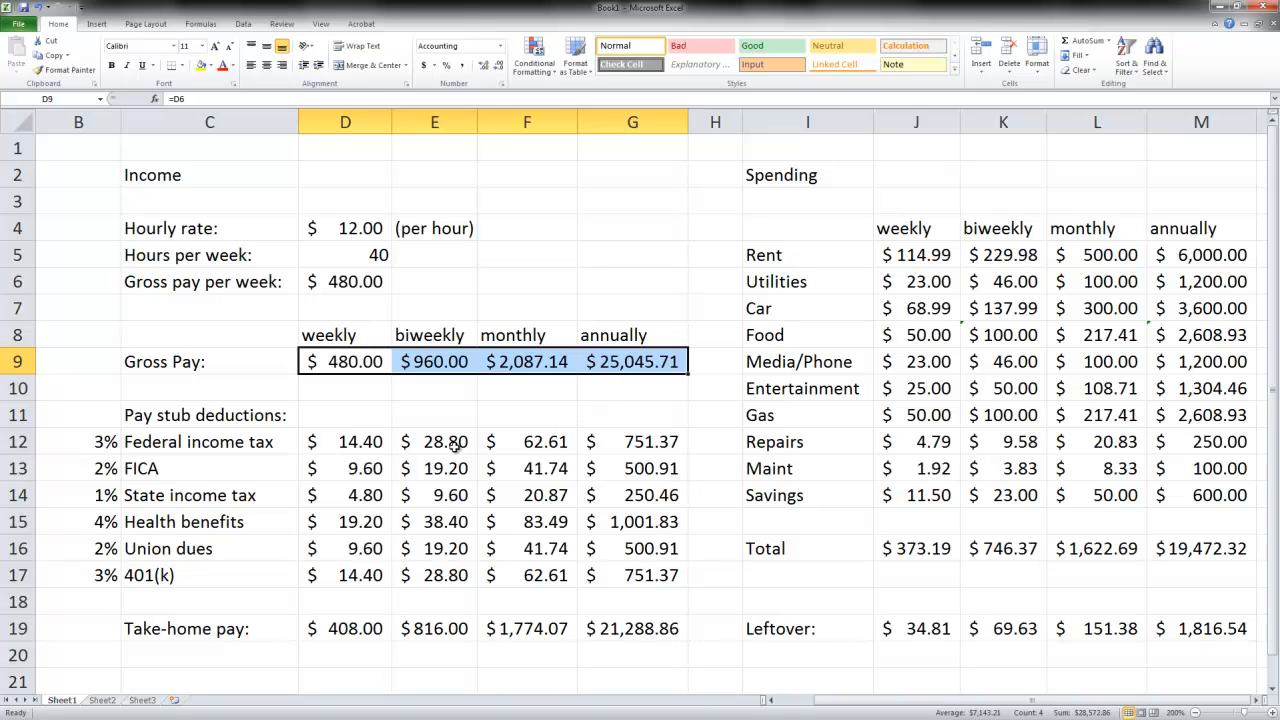
pyautogui.moveTo(100, 441); pyautogui.dragTo(104, 577)
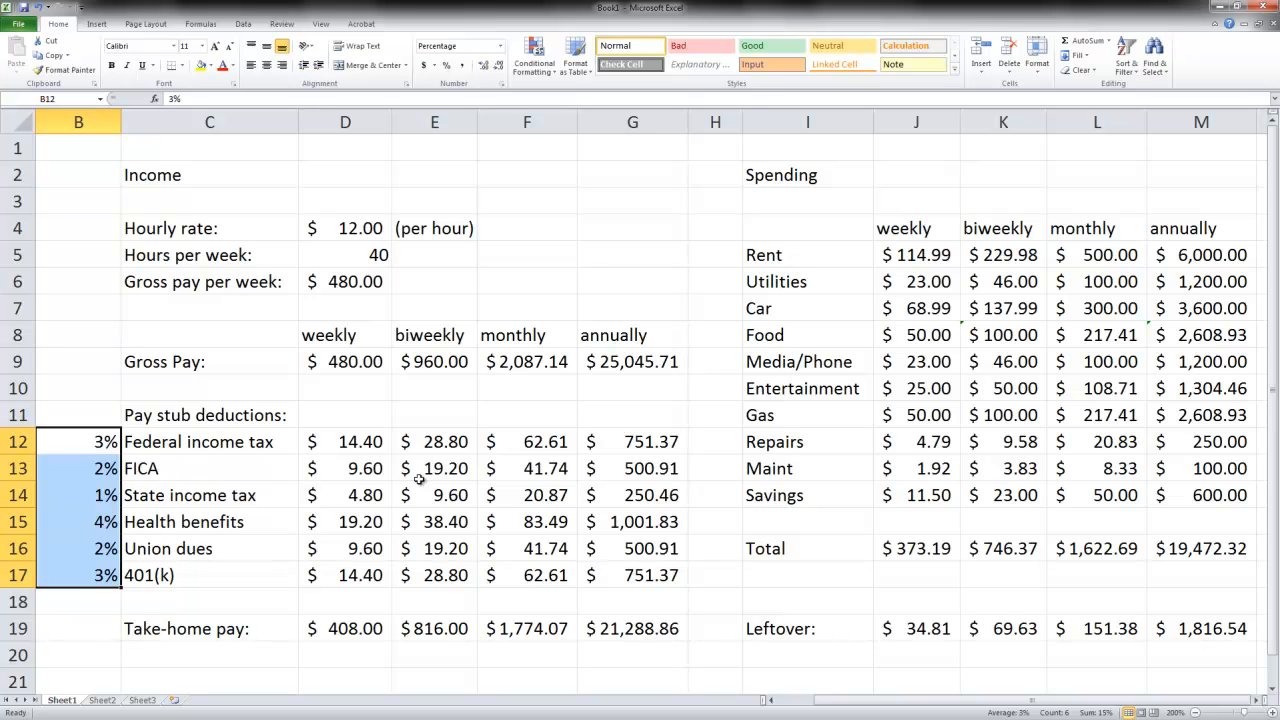
pyautogui.click(89, 574)
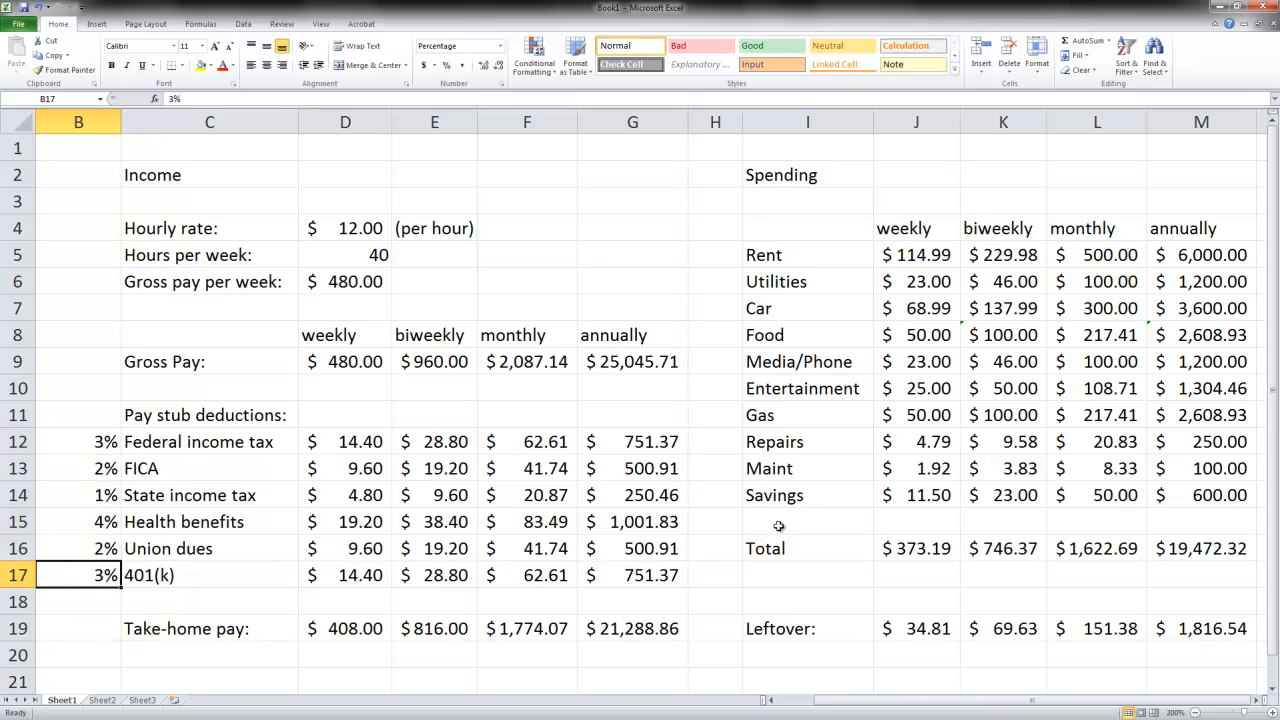
# - Review the monthly rent, utilities and car amounts in L5:L7 and the leftover formulas in J19:M19
pyautogui.click(1092, 258)
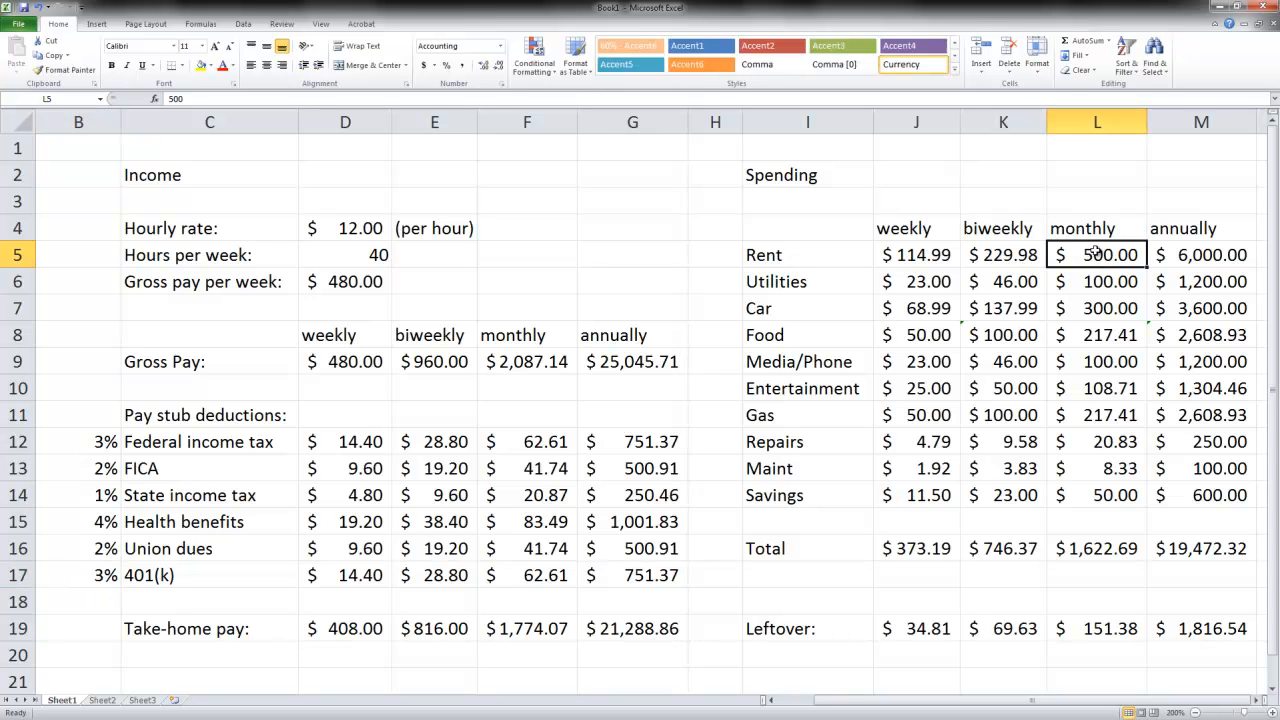
pyautogui.click(1093, 281)
pyautogui.click(1105, 313)
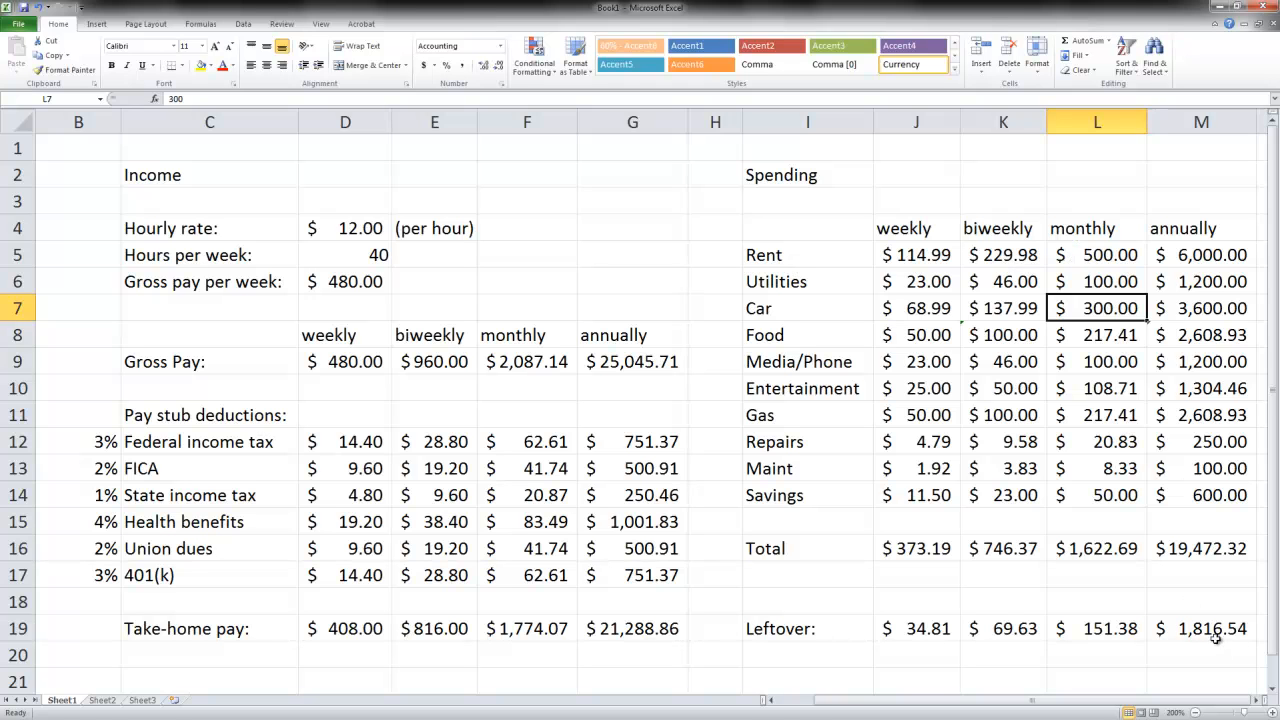
pyautogui.click(928, 630)
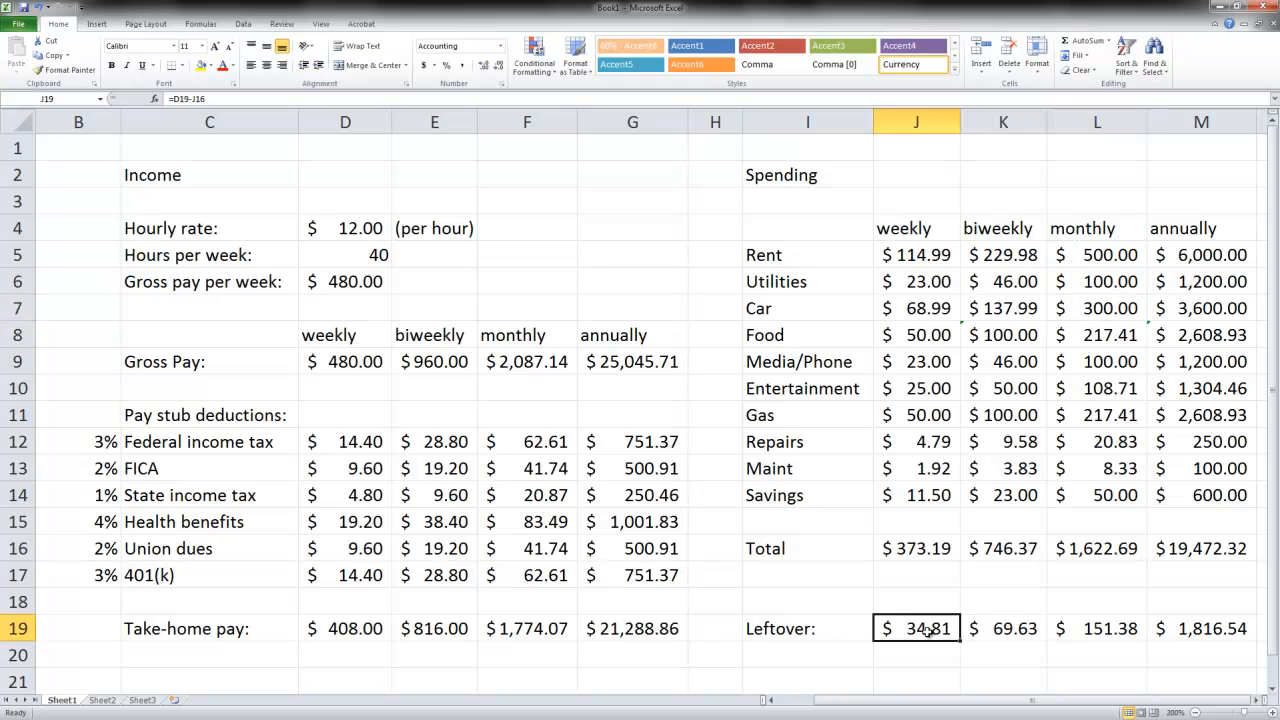
pyautogui.click(1025, 632)
pyautogui.click(1113, 632)
pyautogui.click(1200, 632)
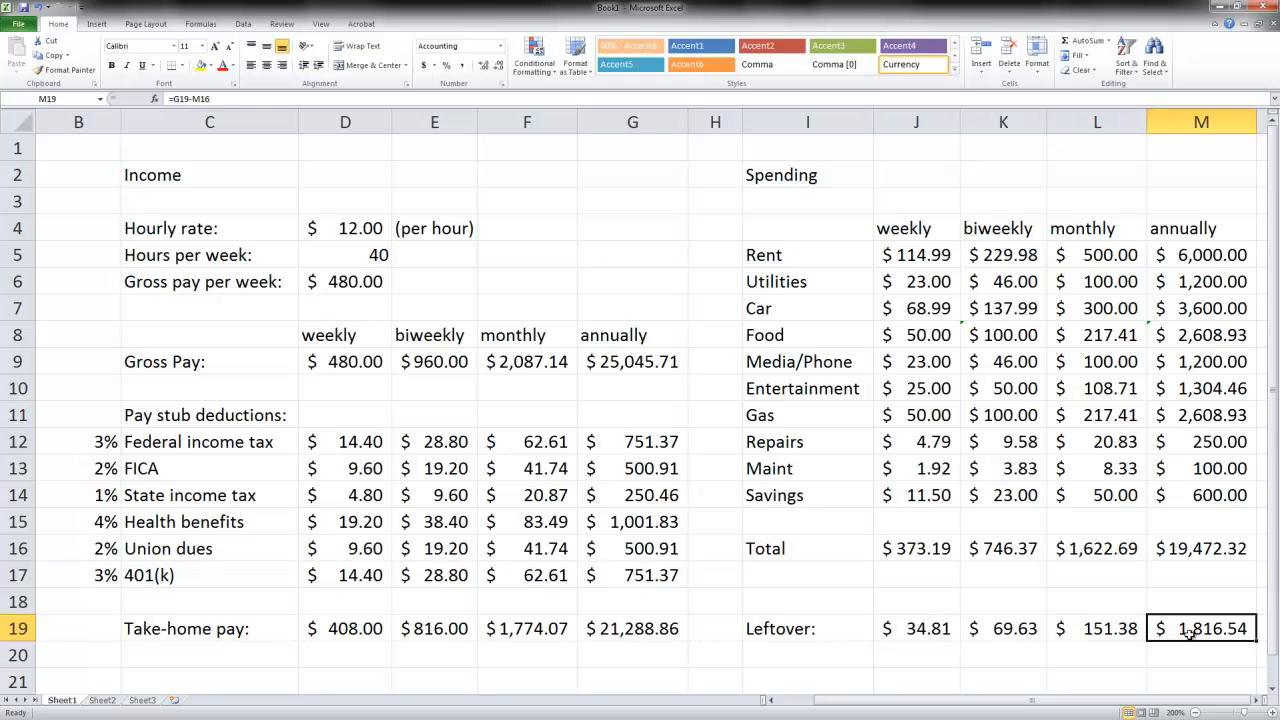